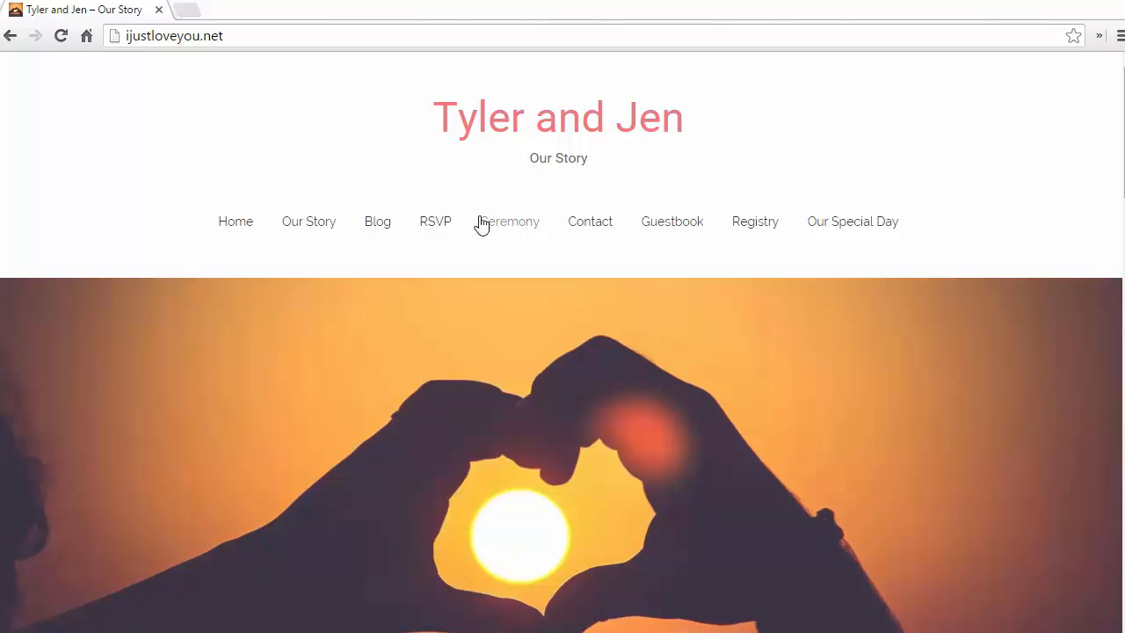
Step: Browse the Our Friends gallery photos, including the dog picture, then return to the page top
scroll(492, 304, down, 3)
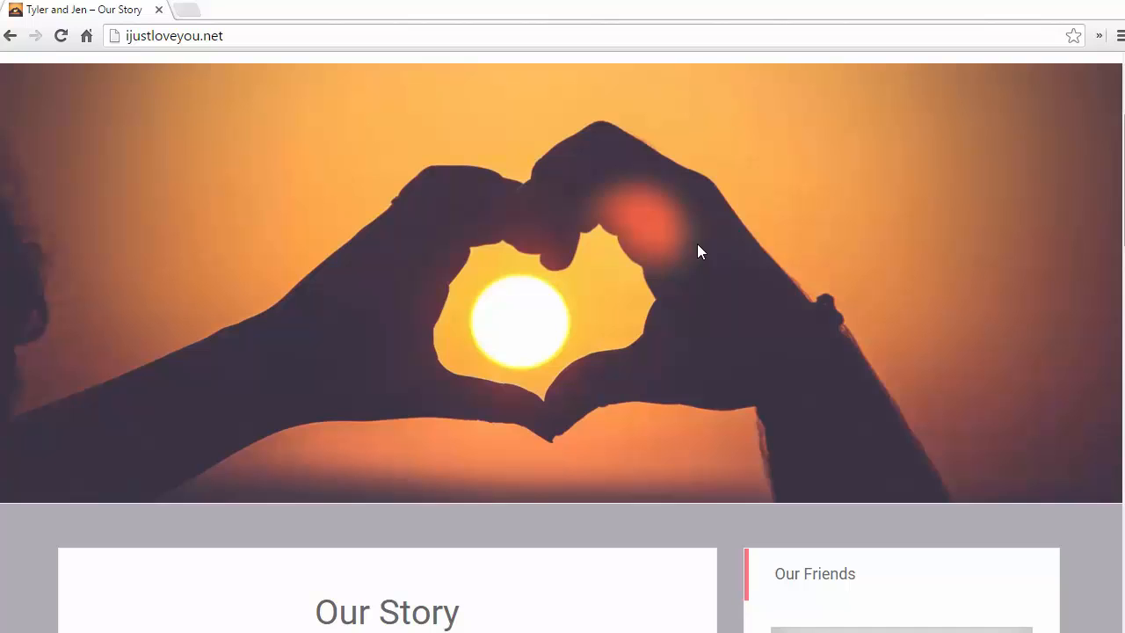
scroll(591, 315, down, 4)
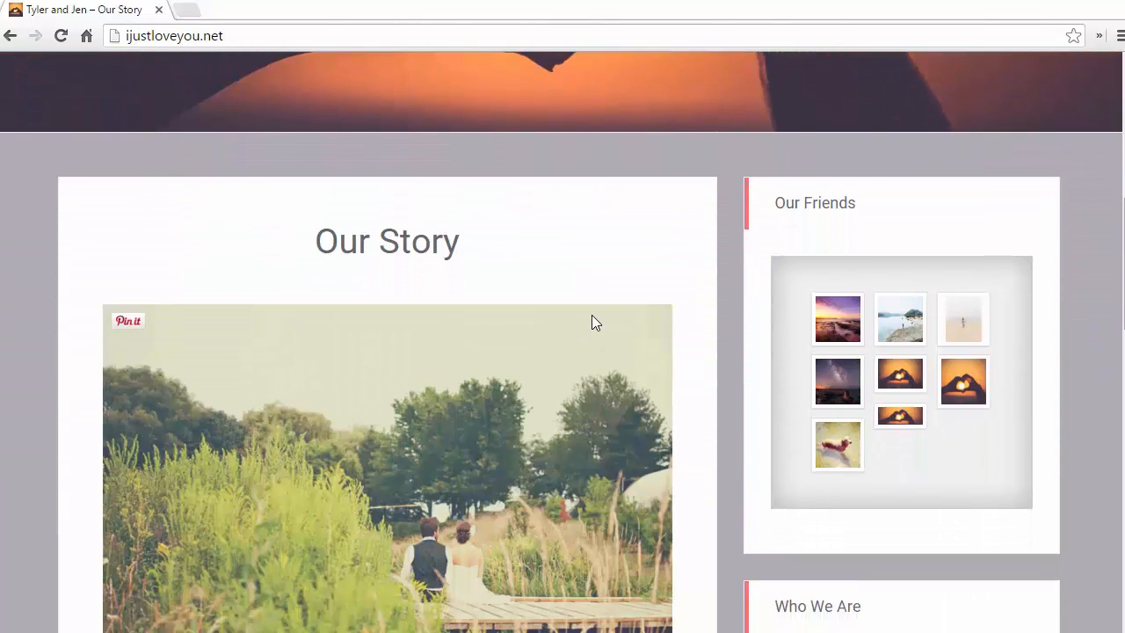
click(901, 323)
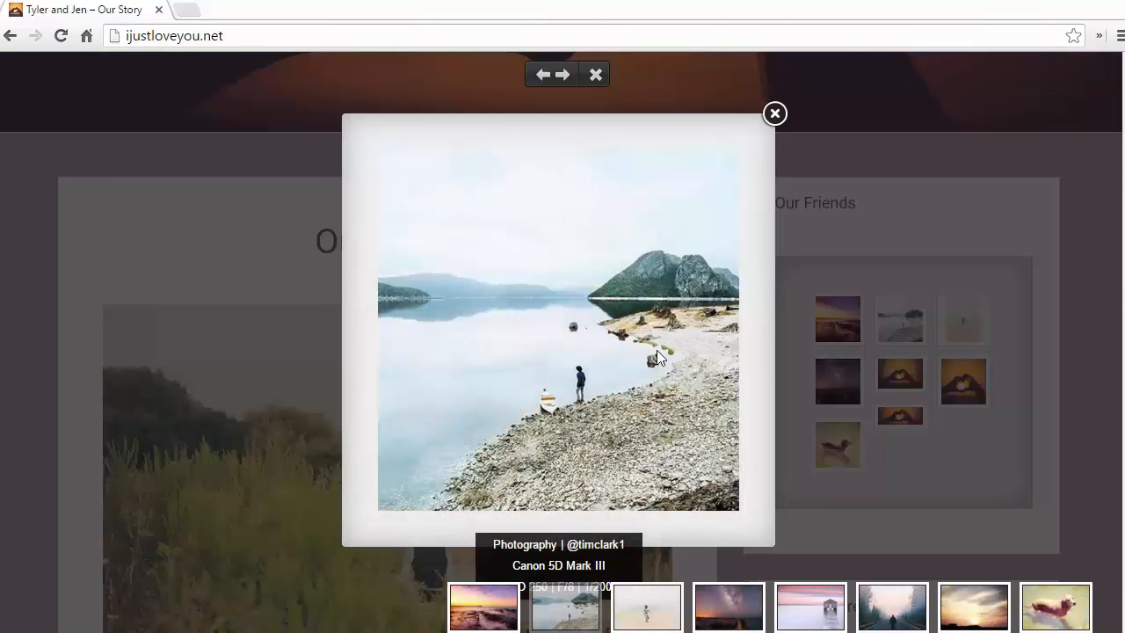
click(806, 606)
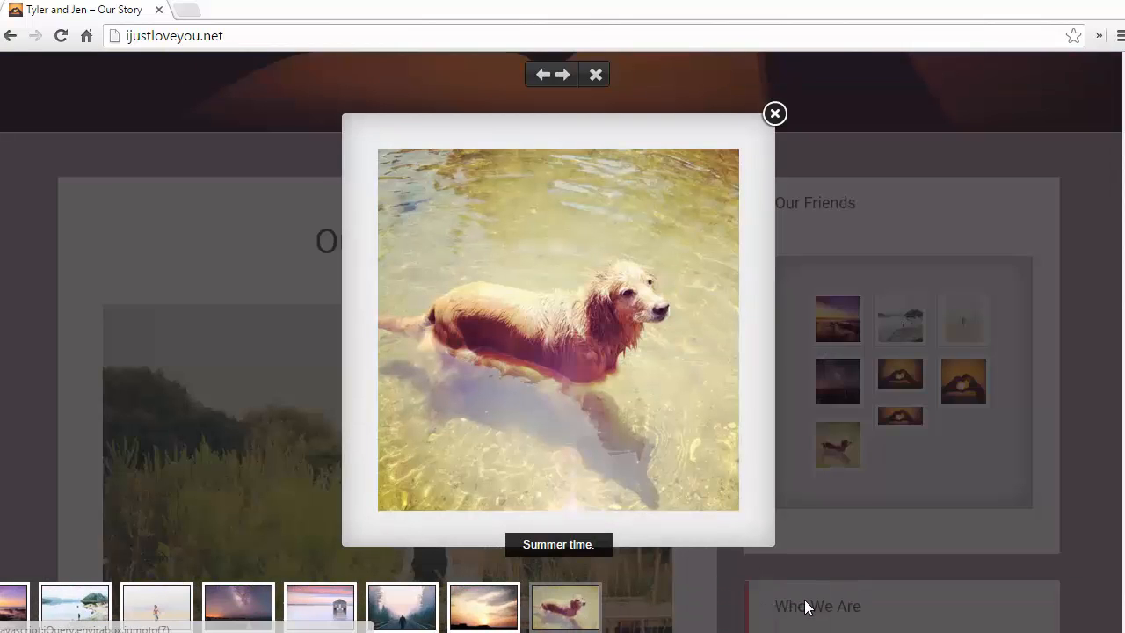
click(774, 113)
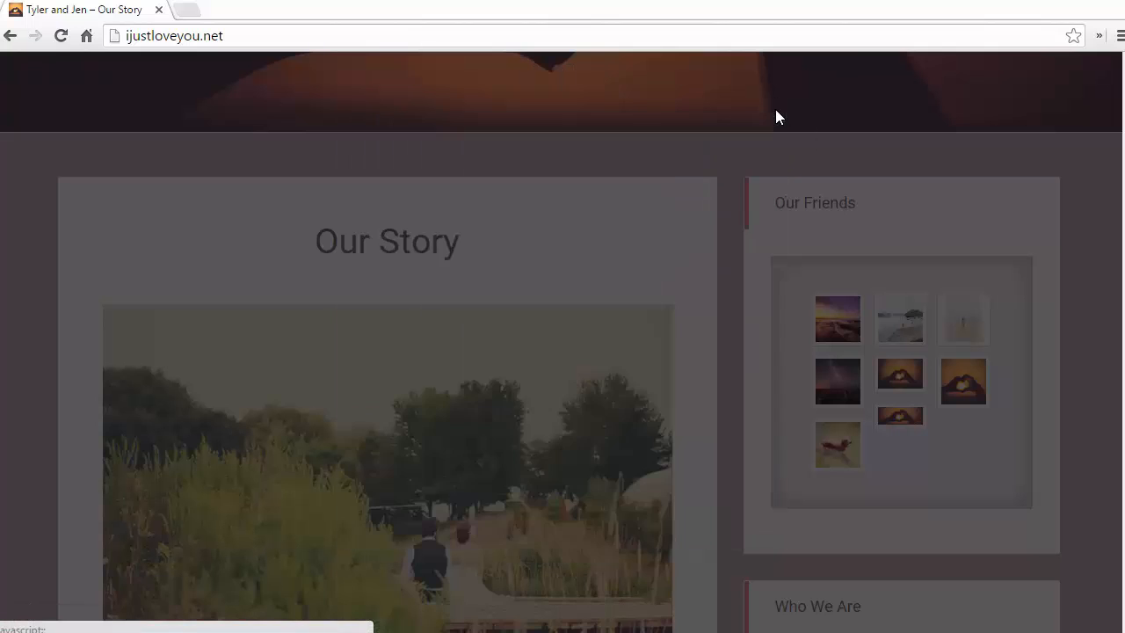
scroll(726, 185, down, 4)
scroll(726, 186, up, 4)
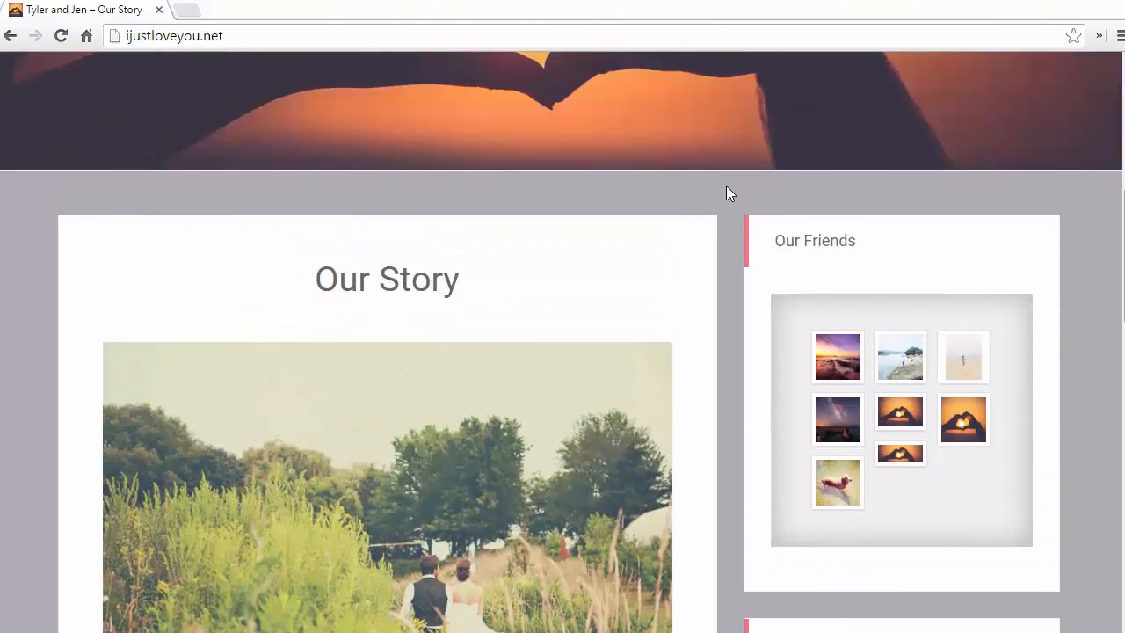
scroll(726, 185, up, 5)
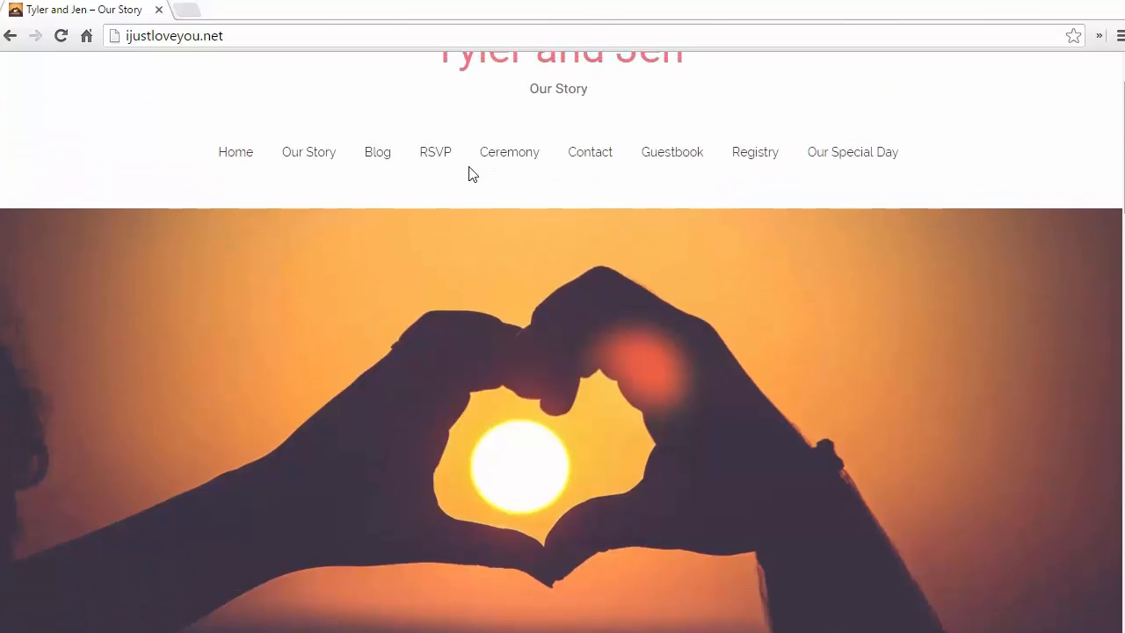
scroll(468, 173, up, 1)
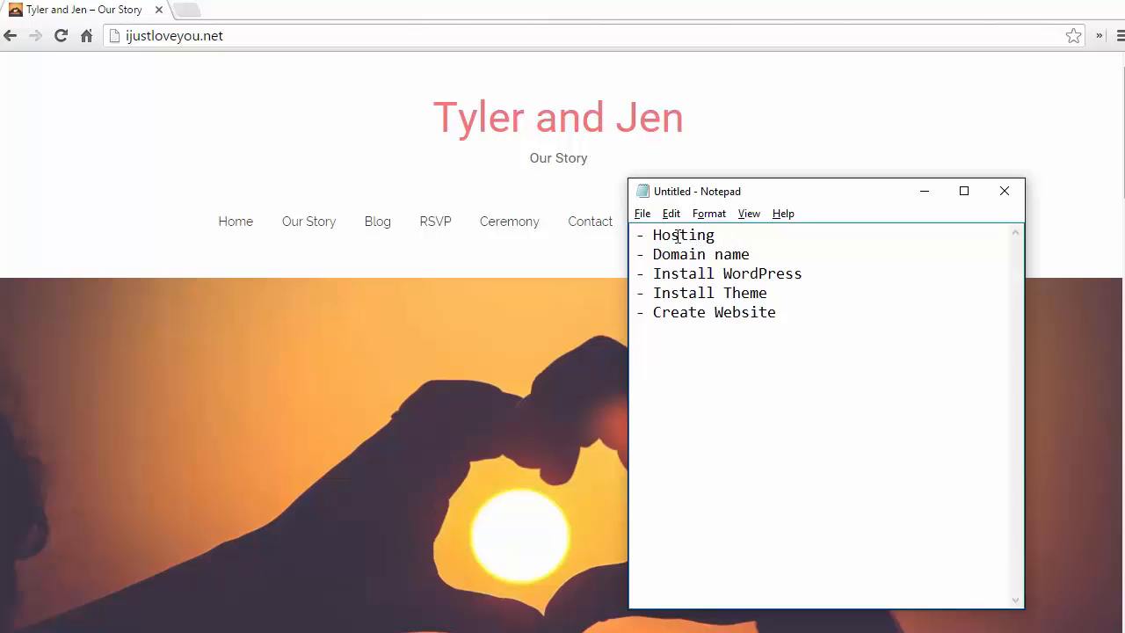
Step: Note costs: Hosting $10/month, domain ijustloveyou.net $13-15/year, Install WordPress FREE with example sites
click(728, 237)
drag(728, 237, 665, 236)
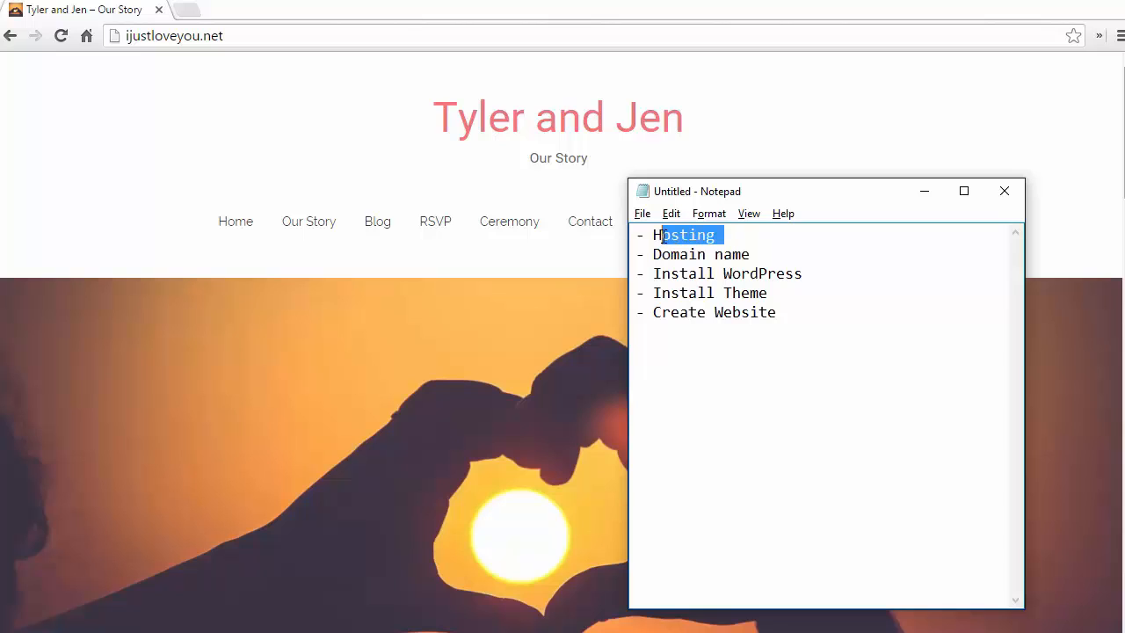
click(728, 239)
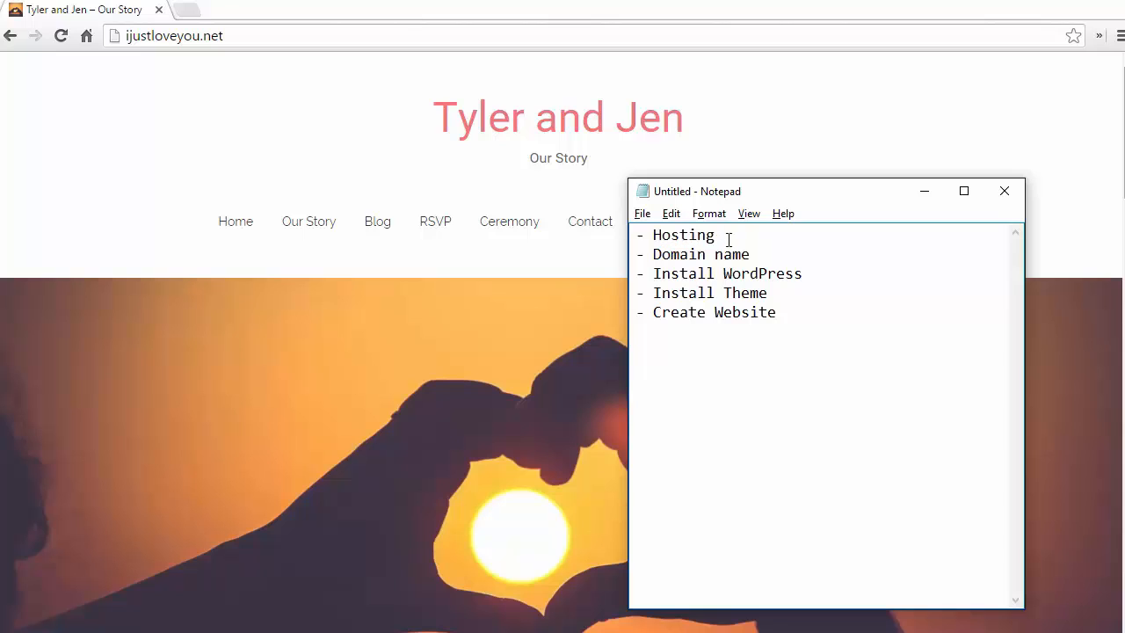
text($10/month)
click(769, 255)
text(ijustlo)
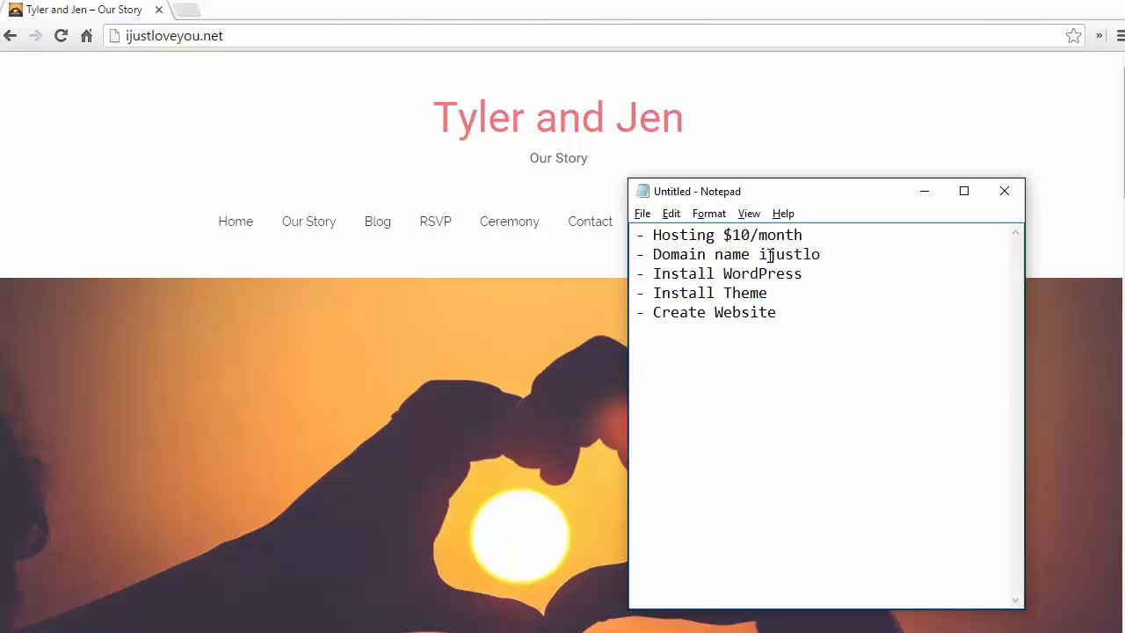
text(veyou.net $13-15/)
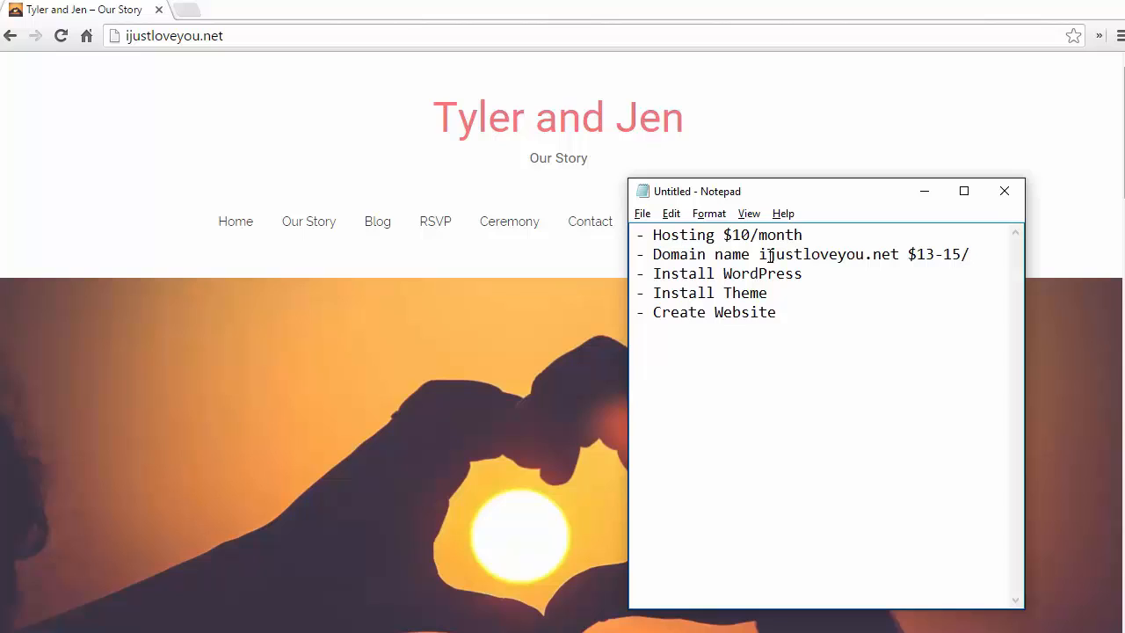
text(year)
click(810, 292)
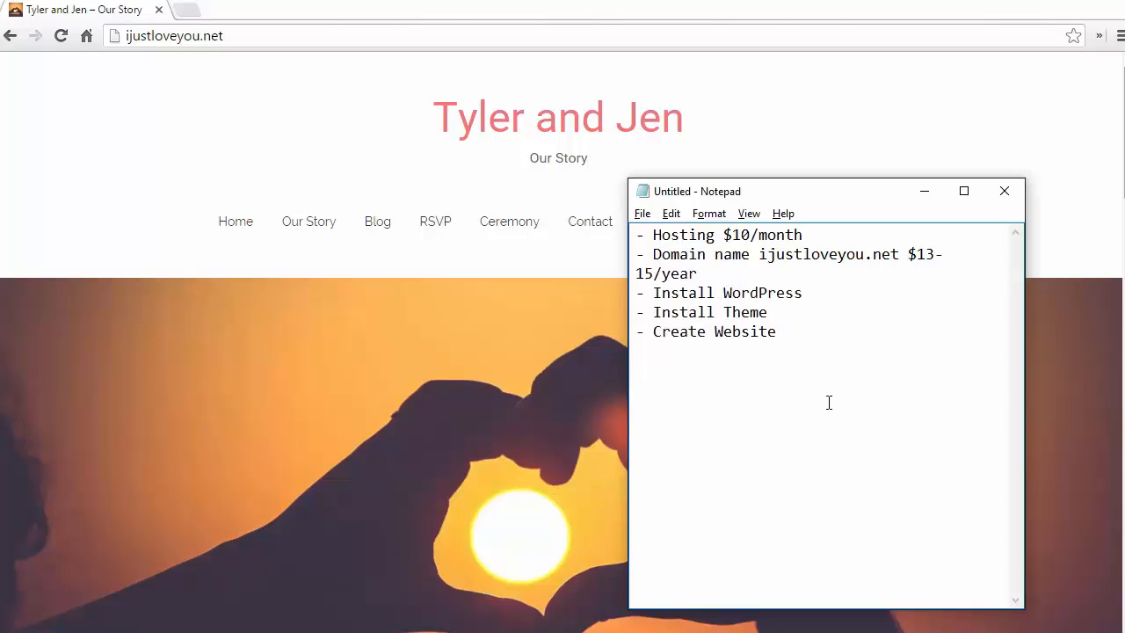
text(- FREEE CNN, ESPN,)
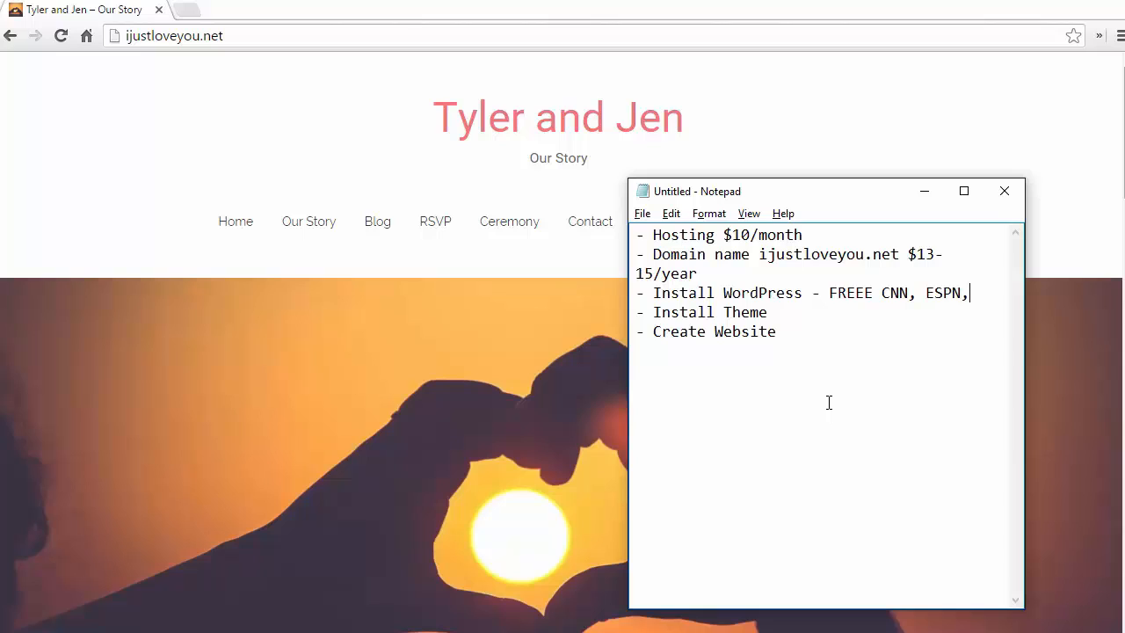
text( Katie)
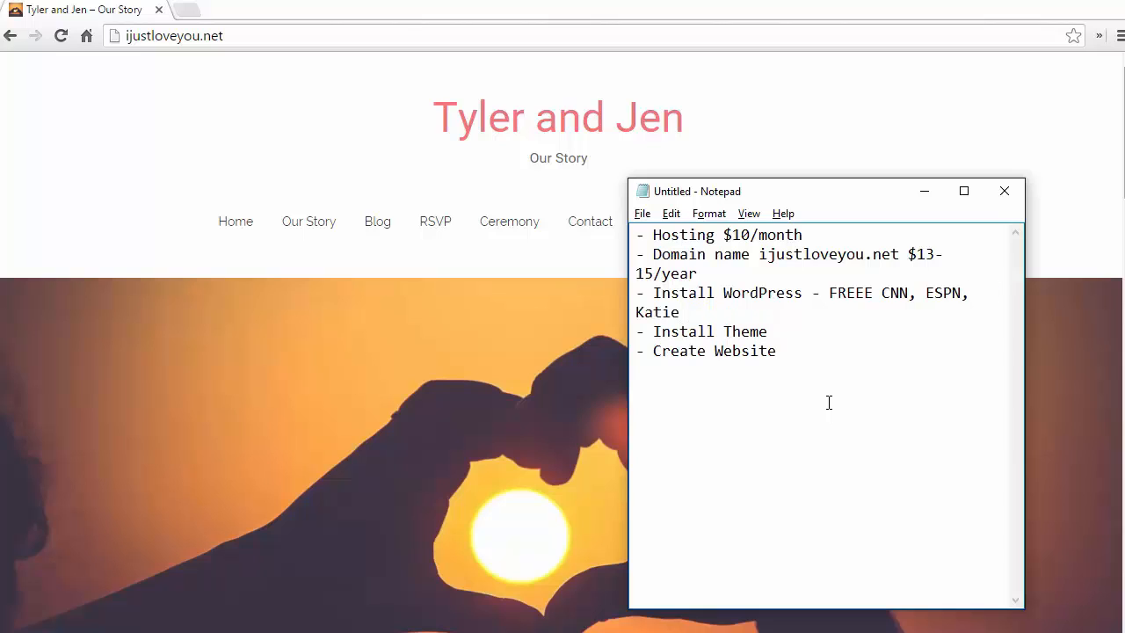
text( Perry)
text(- FRE)
text(E)
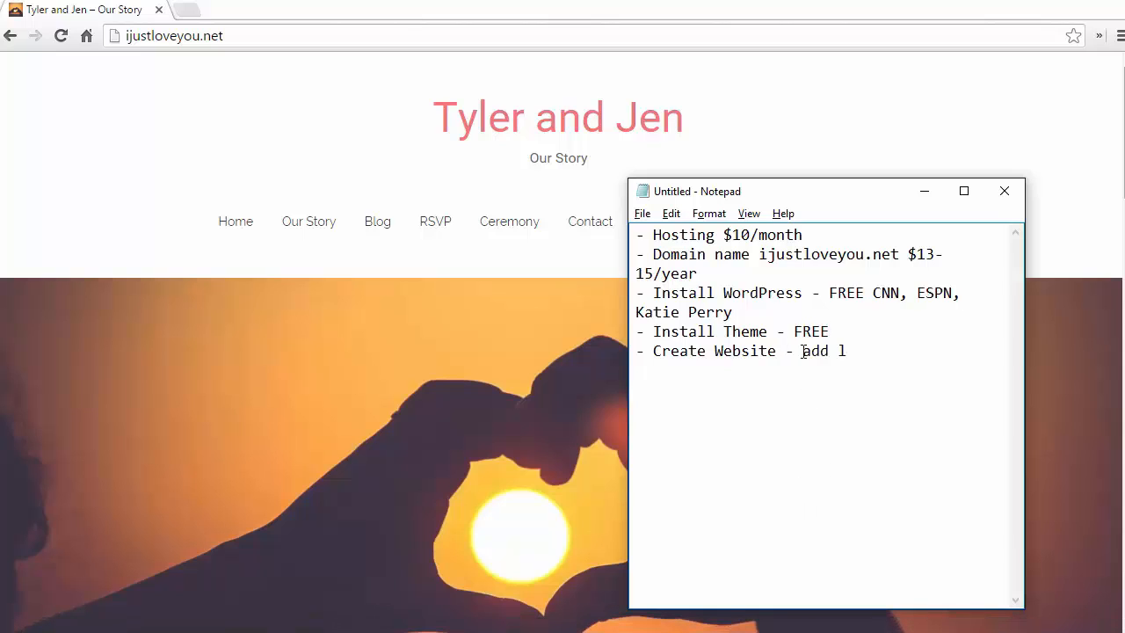
Step: Finish the Create Website note with 'logos, pages, menu, gallery' and minimize Notepad
text(ogos, pages, menu)
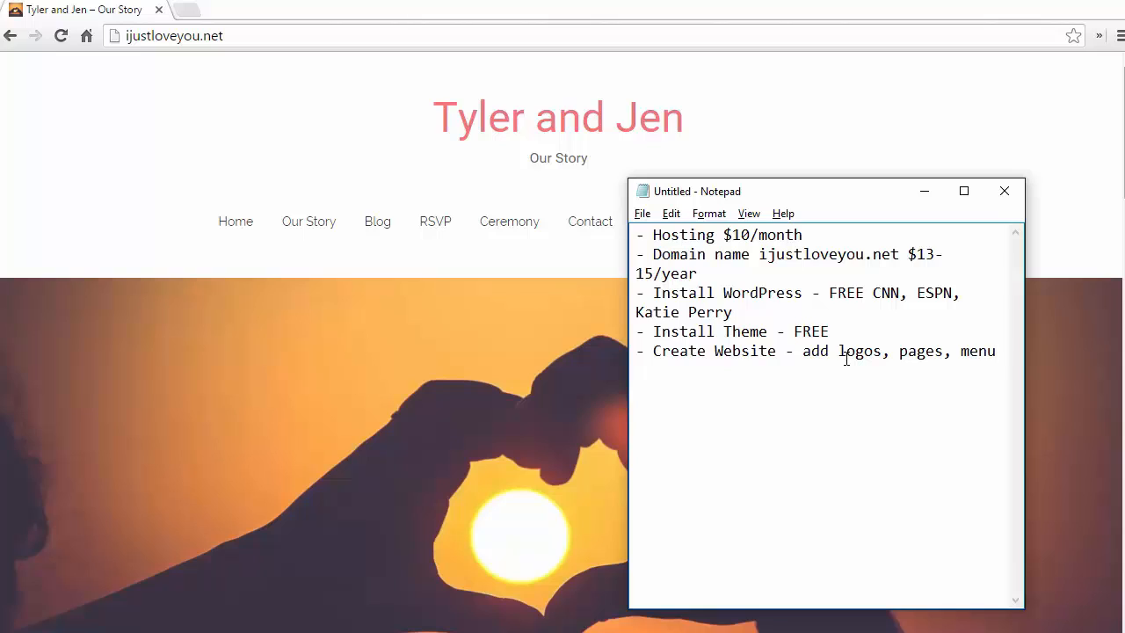
text(, galleri)
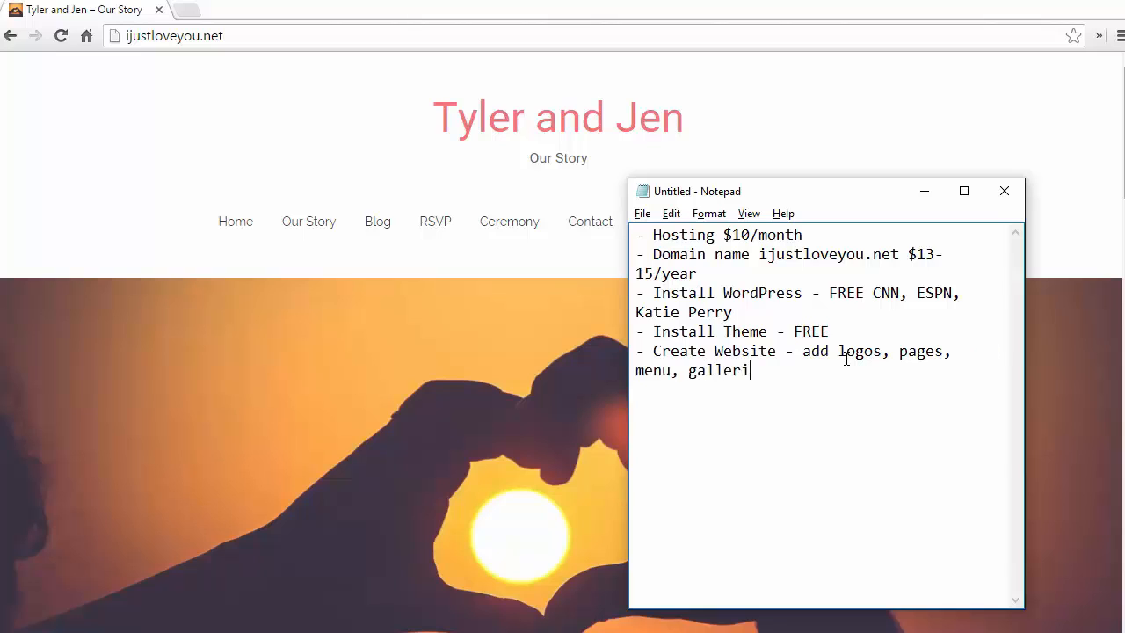
key(BackSpace)
text(y)
click(925, 192)
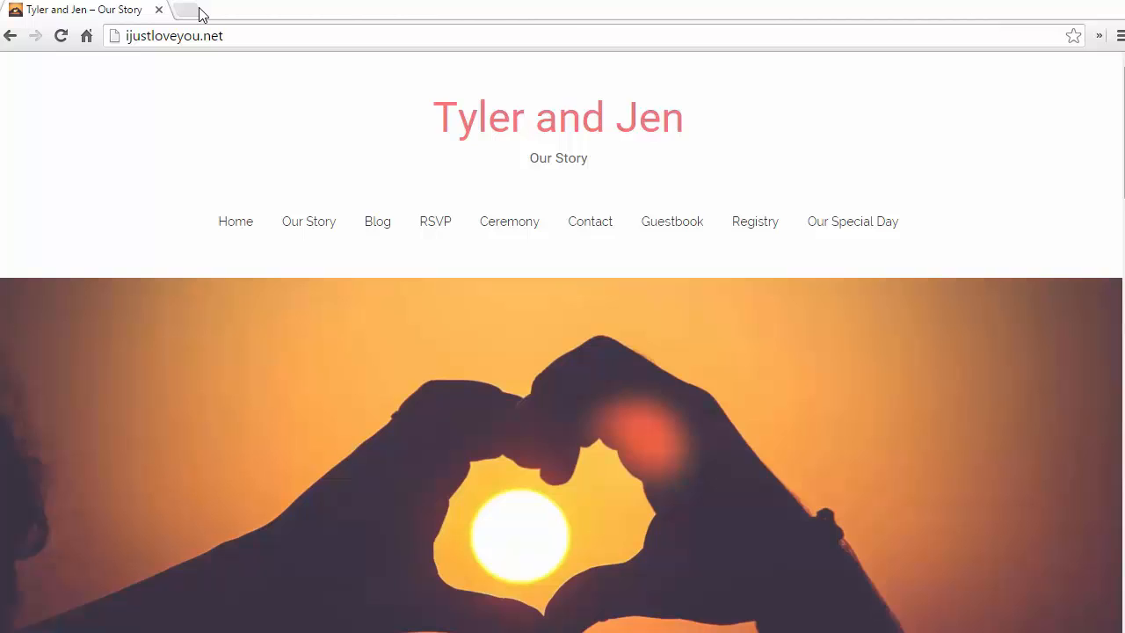
click(188, 12)
text(www.g)
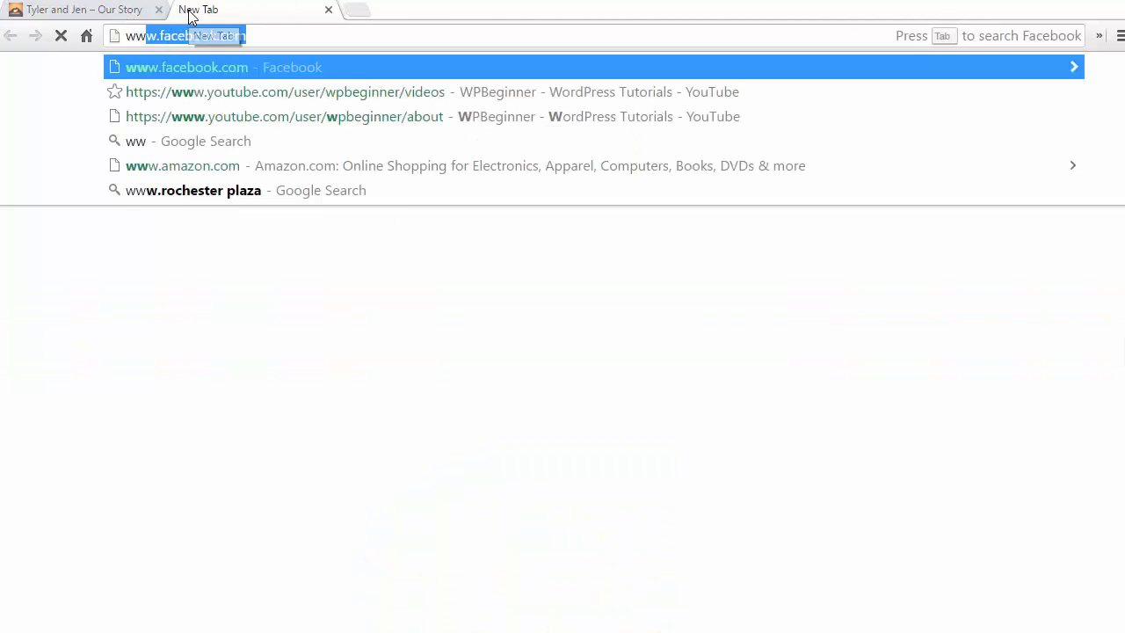
key(BackSpace)
key(BackSpace)
text(hostgator)
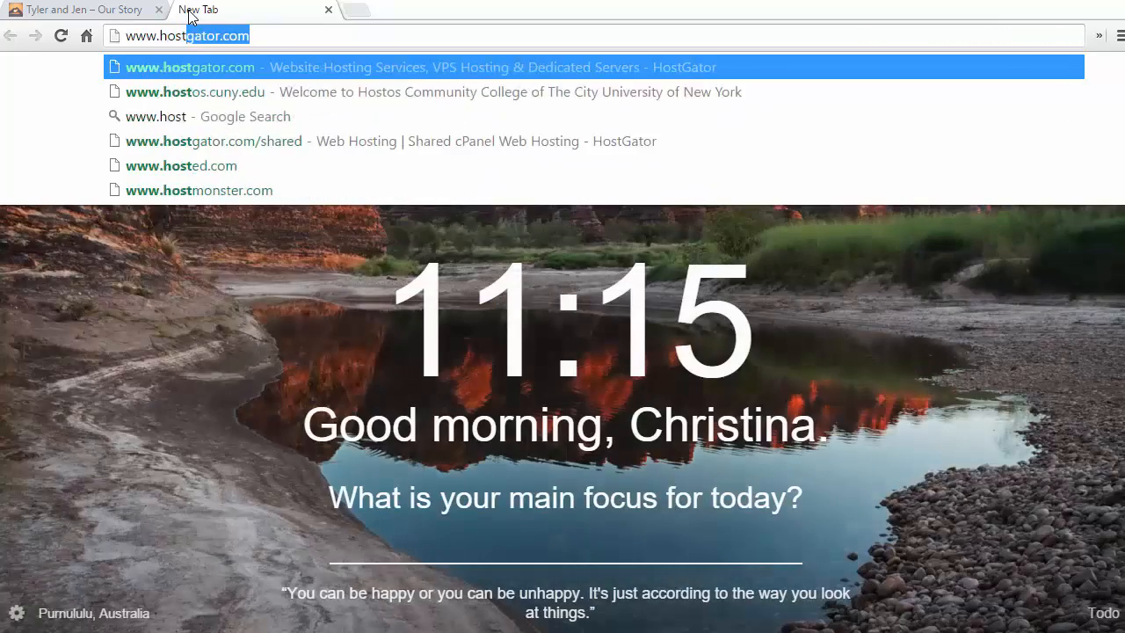
key(Return)
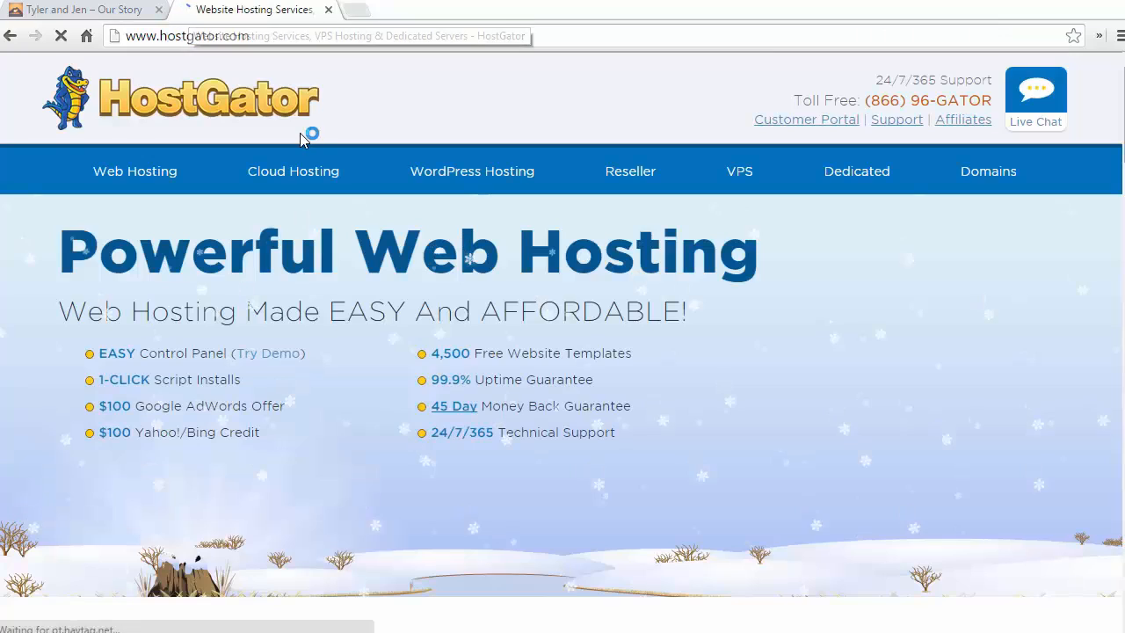
scroll(321, 349, down, 5)
scroll(322, 348, up, 5)
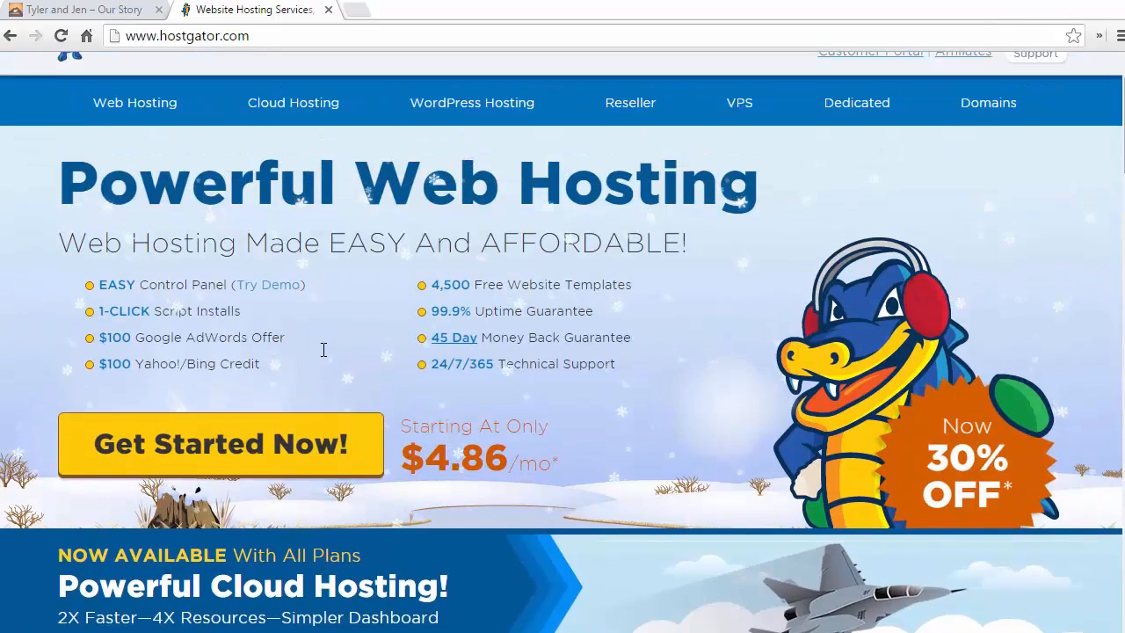
click(126, 173)
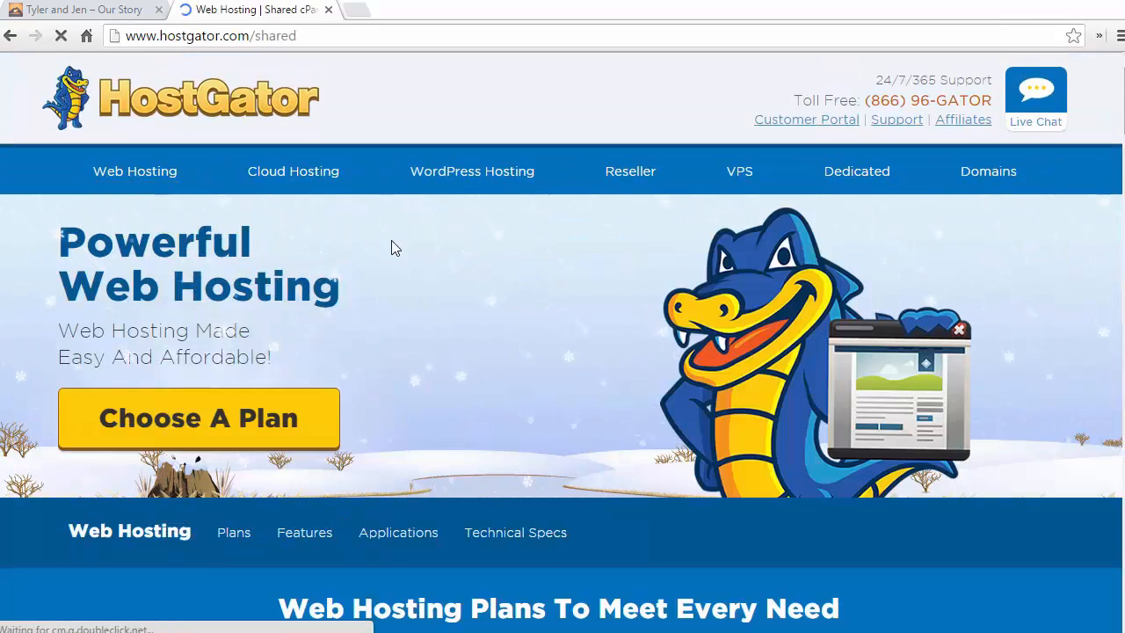
Step: Compare the Hatchling and Baby plans' domain limits and sign up for the Hatchling plan
scroll(389, 246, down, 1)
scroll(393, 247, down, 3)
scroll(393, 248, down, 1)
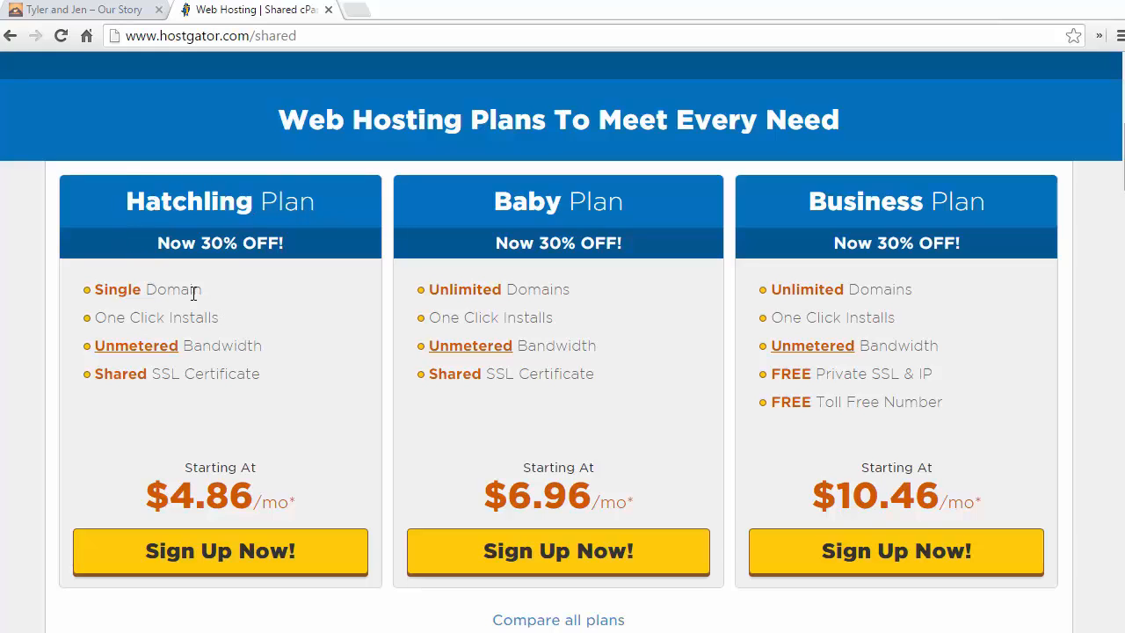
mouse_move(203, 290)
mouse_down()
mouse_move(96, 301)
mouse_move(167, 292)
mouse_up()
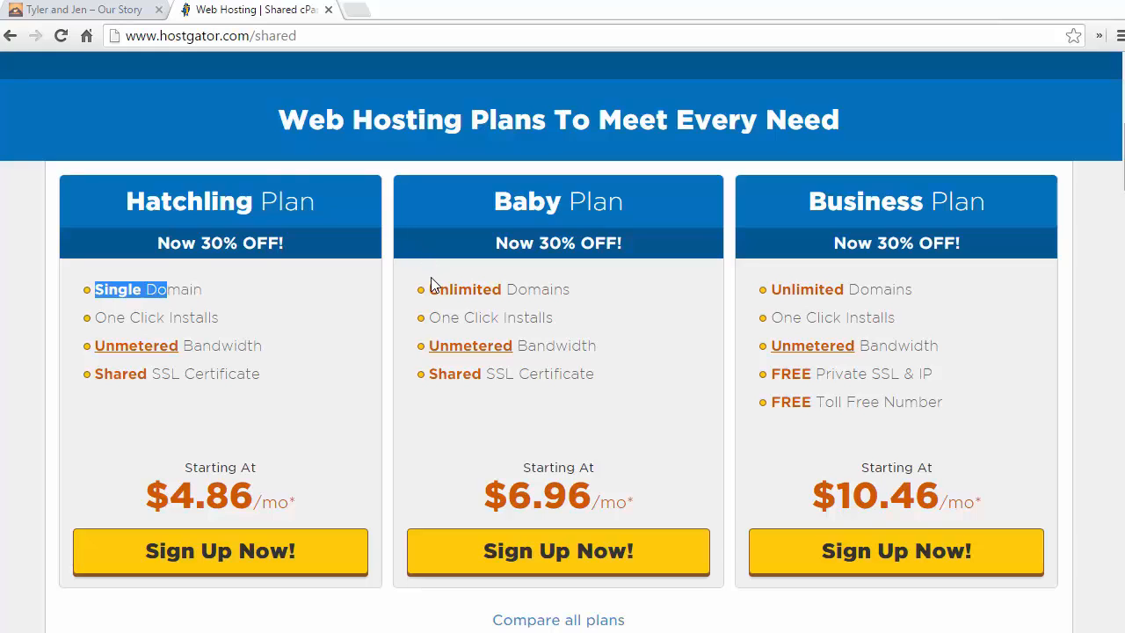
drag(429, 289, 573, 290)
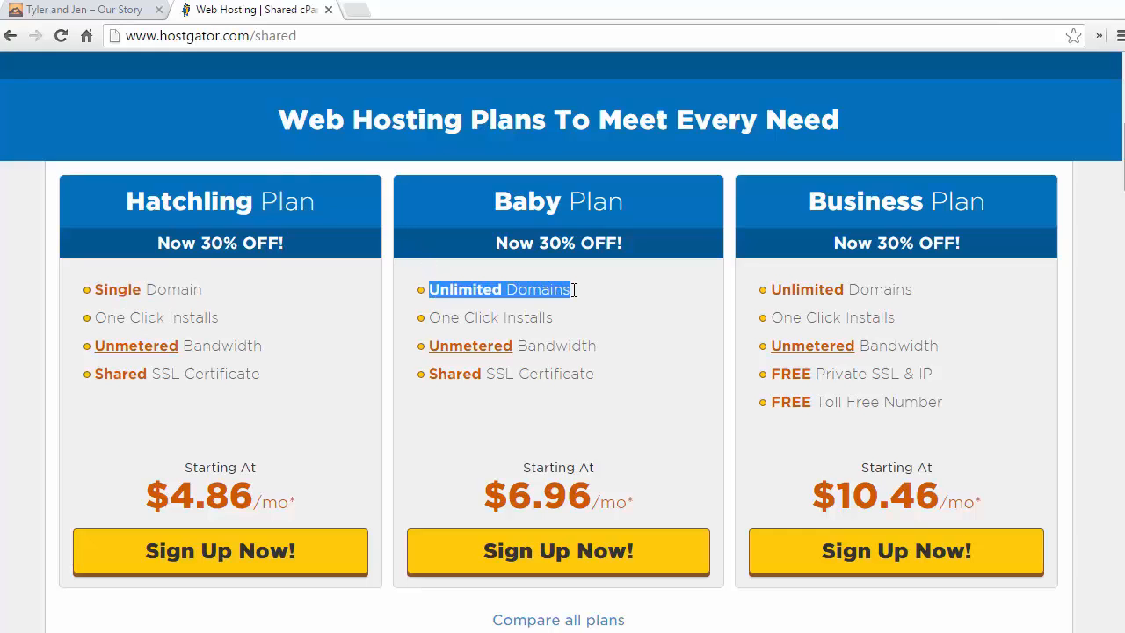
click(620, 300)
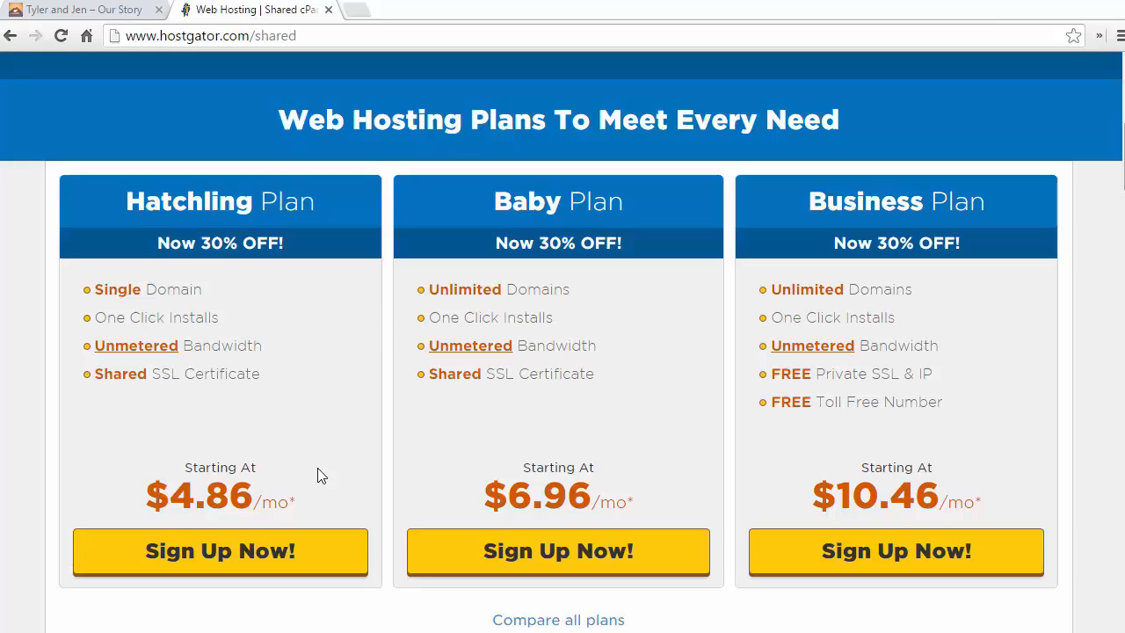
click(223, 557)
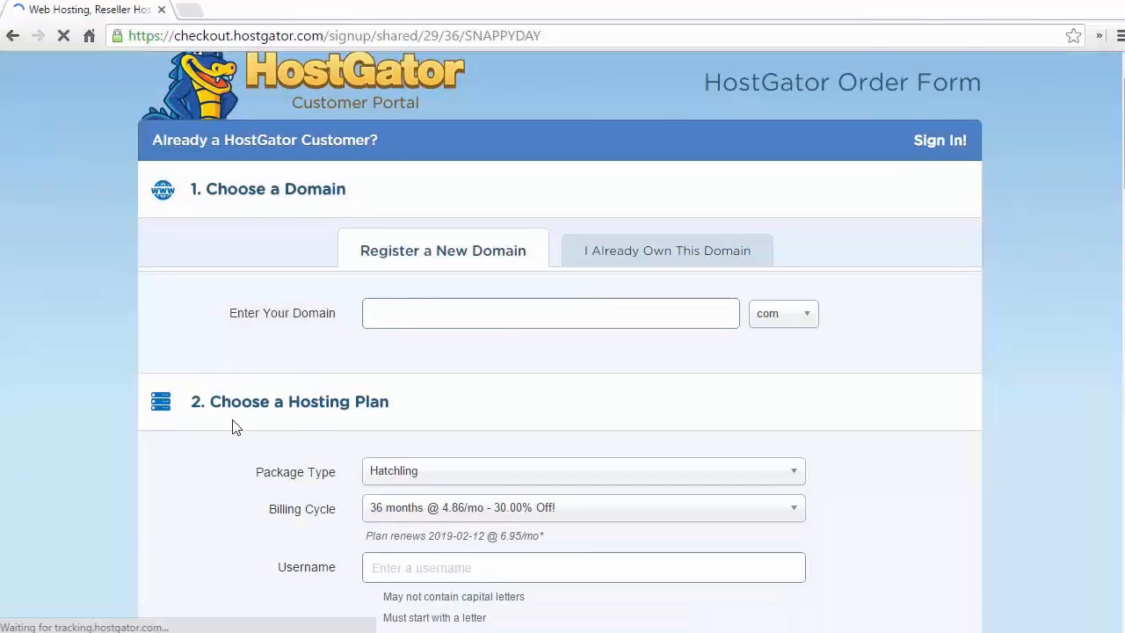
Step: Keep the order's billing cycle at 36 months
scroll(234, 427, down, 1)
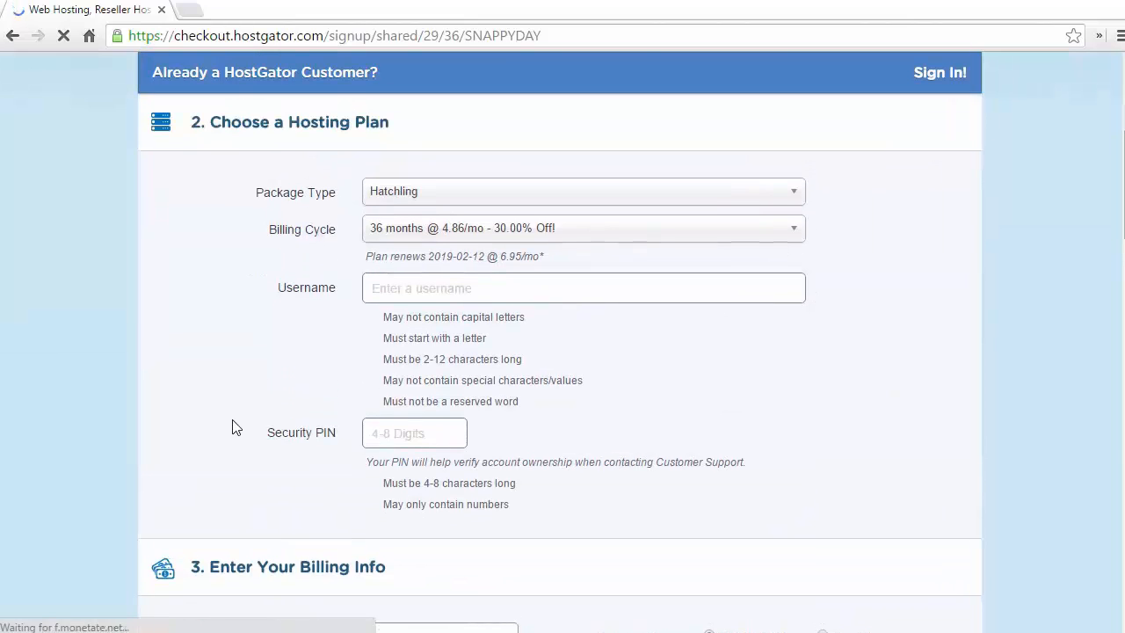
click(624, 237)
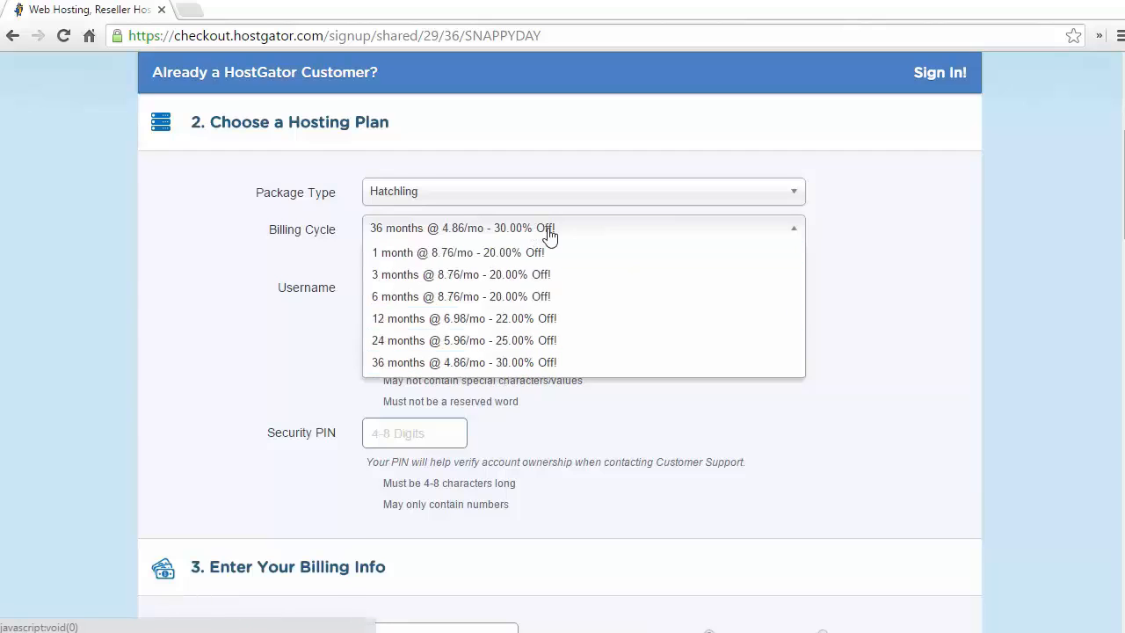
click(876, 274)
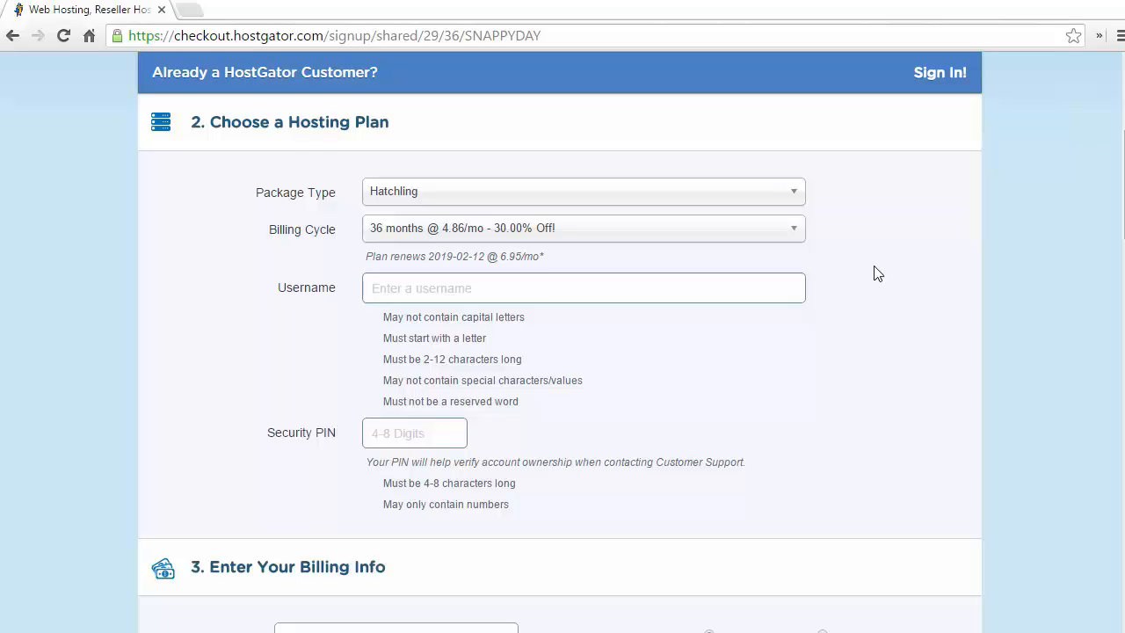
Step: Replace coupon SNAPPYDAY with wpbeginner and validate it, lowering the amount due to $144.58
scroll(875, 273, down, 10)
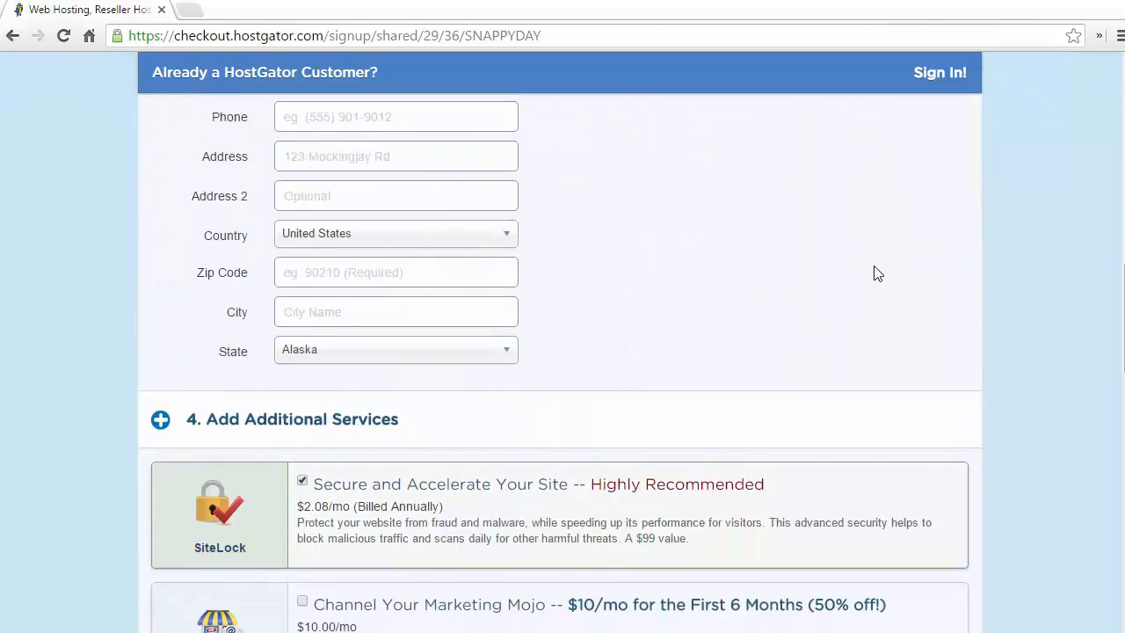
scroll(875, 274, down, 15)
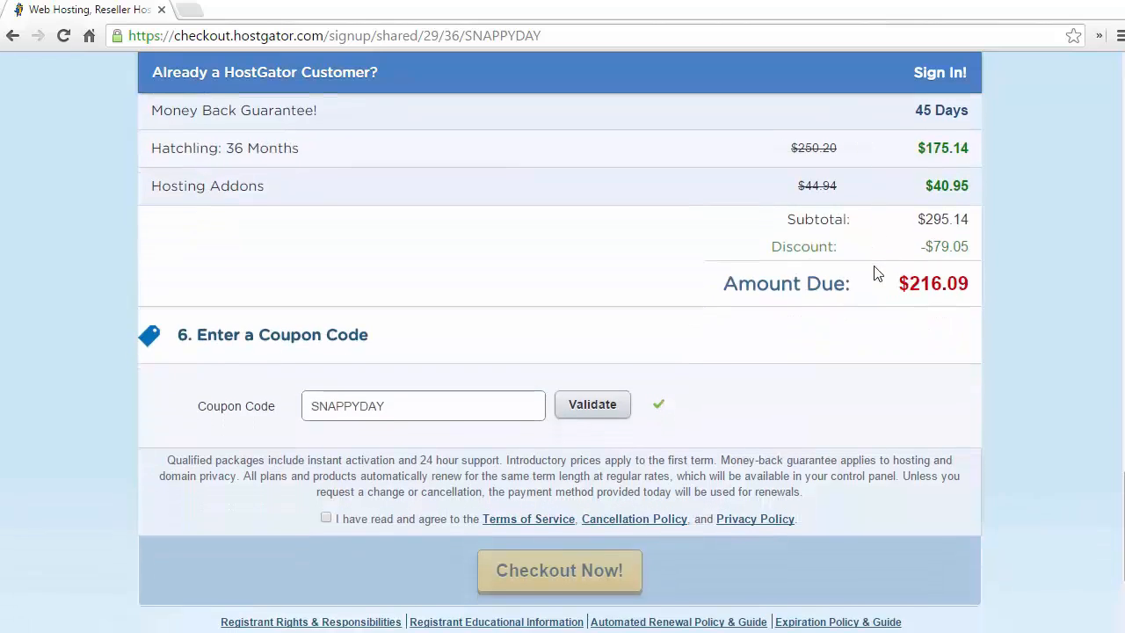
drag(385, 390, 254, 383)
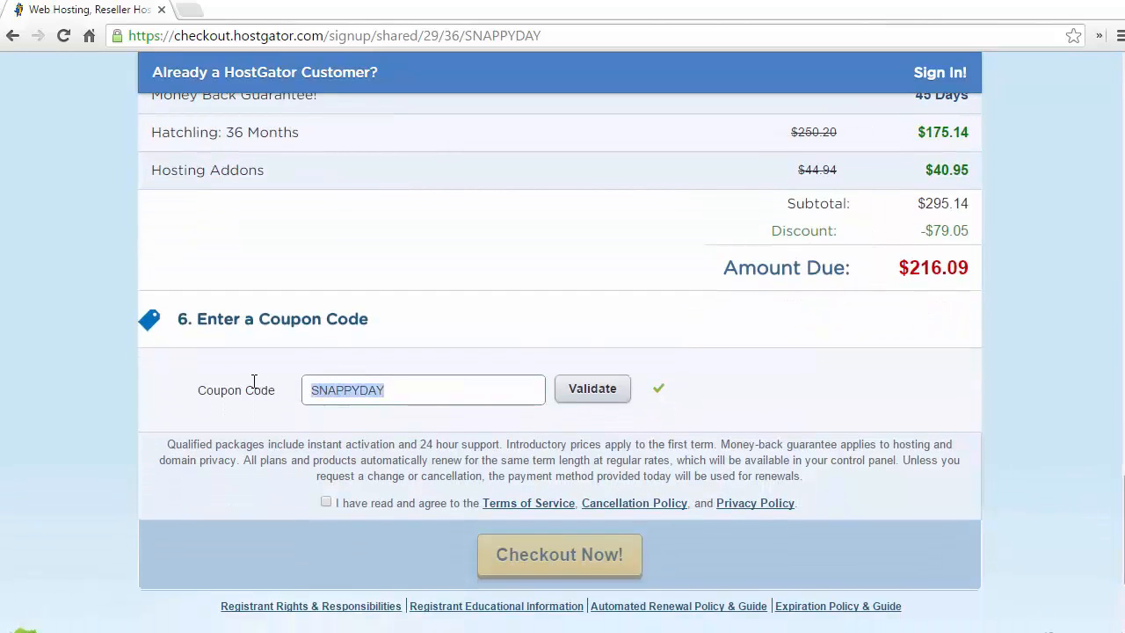
text(wpb)
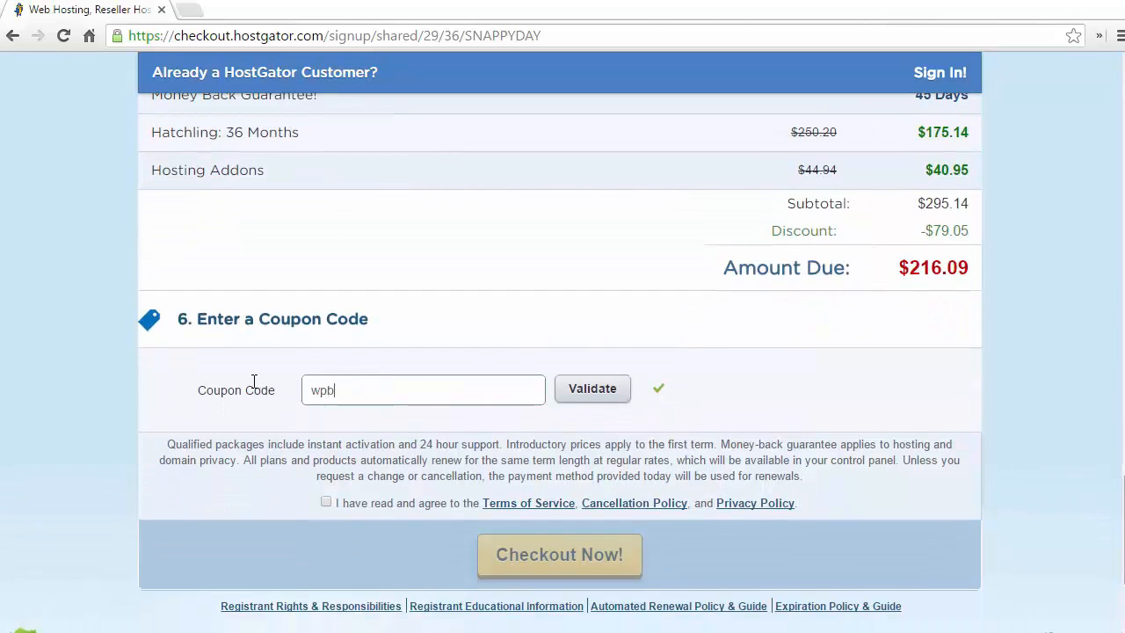
text(eginner)
click(597, 391)
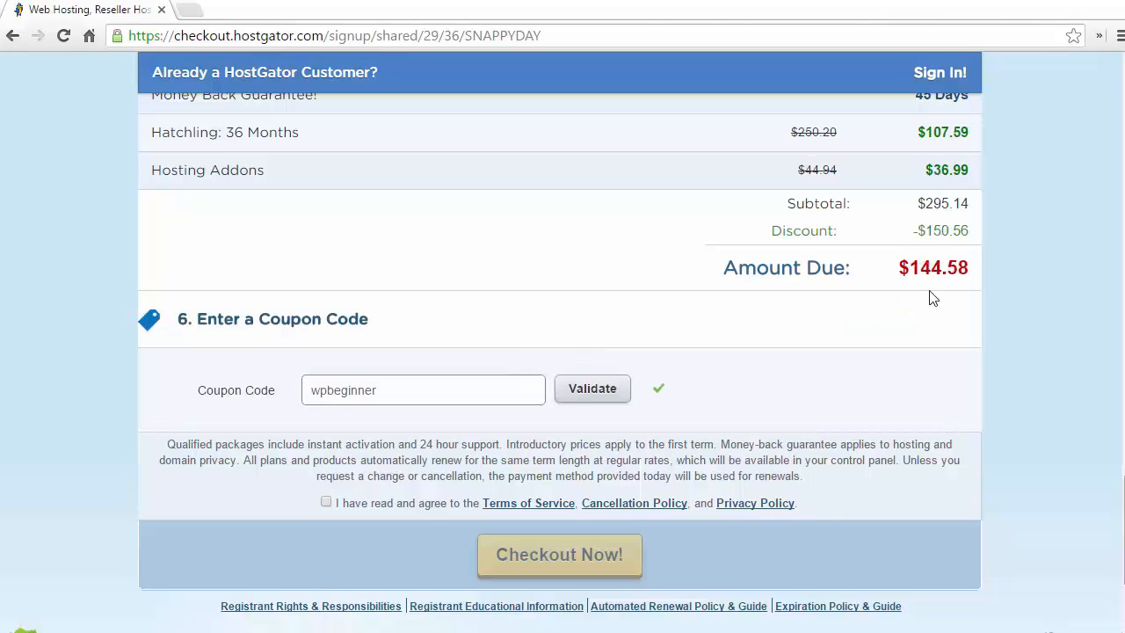
scroll(905, 321, up, 10)
scroll(900, 349, up, 15)
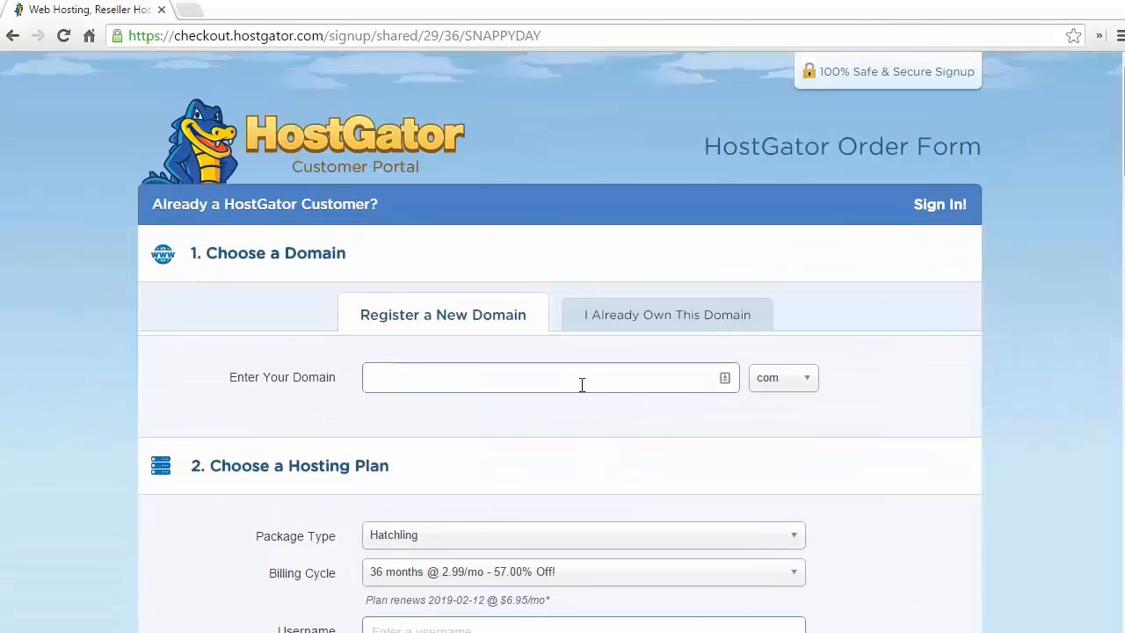
Step: Enter ijustloveyouwp as the order's domain and turn off Domain Privacy Protection
click(560, 374)
text(ijustloveyouwp)
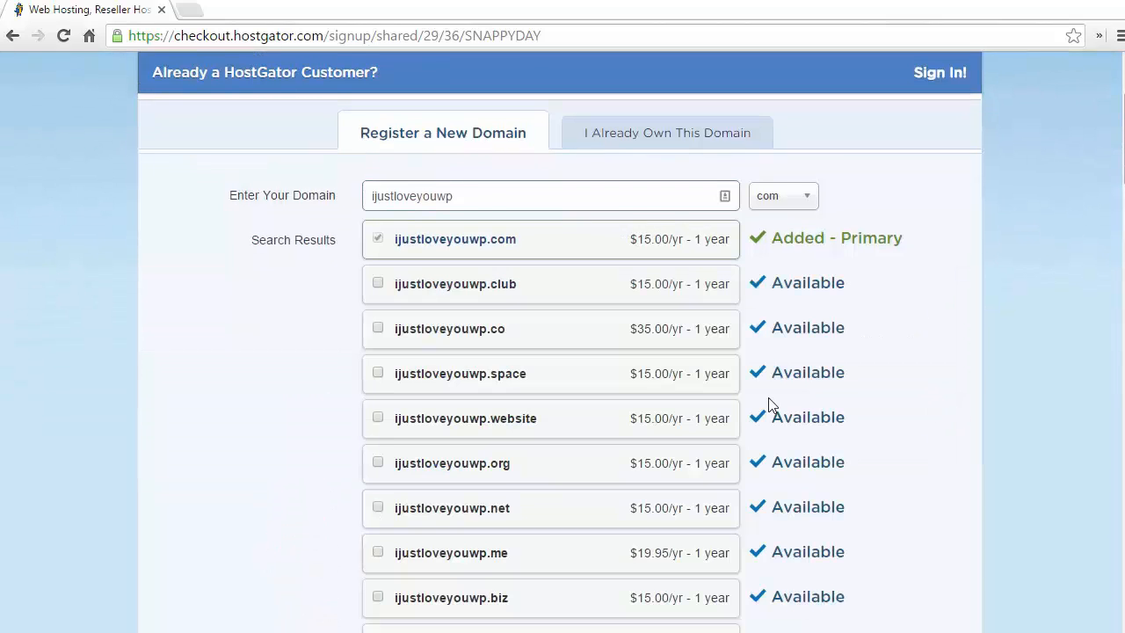
click(1122, 339)
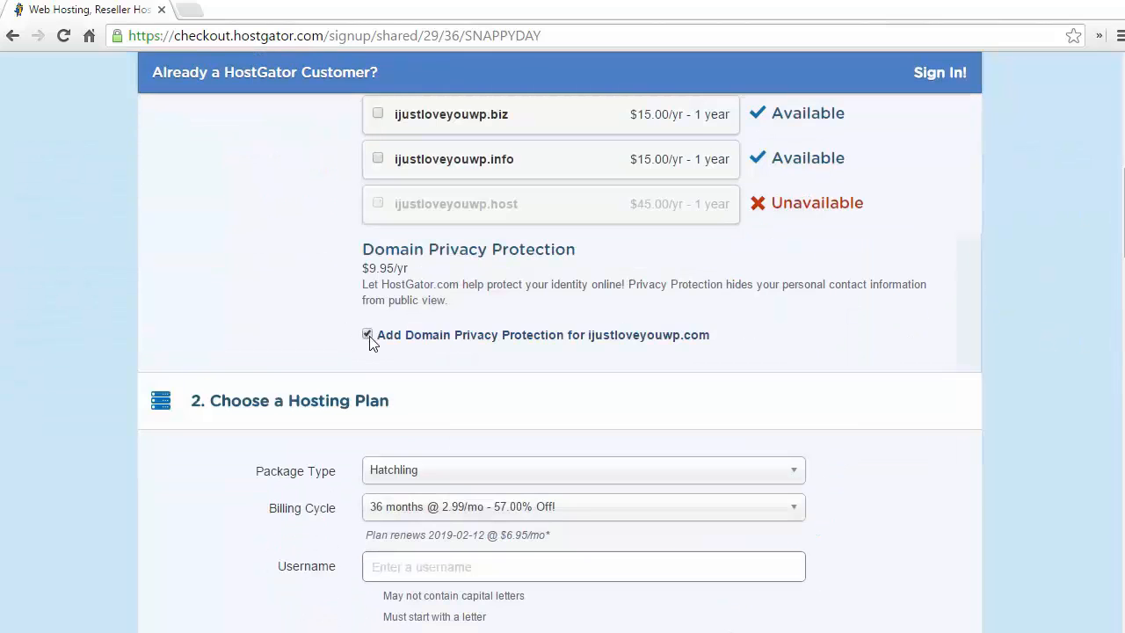
click(369, 335)
scroll(1015, 285, down, 2)
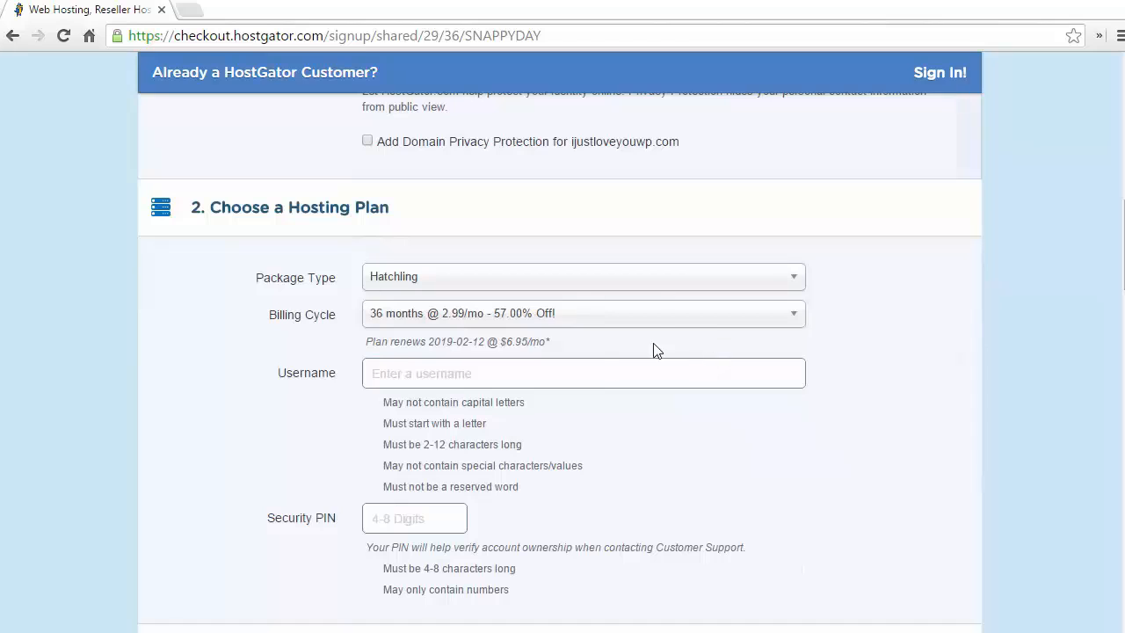
Step: Review the billing cycle options and move down to the Additional Services list
click(690, 325)
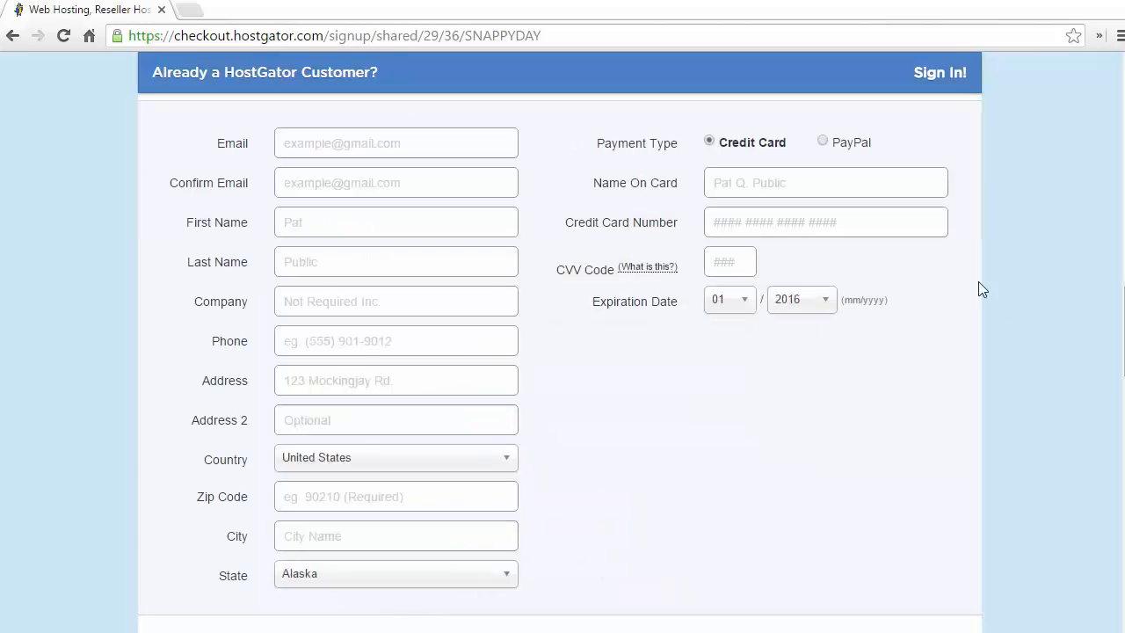
scroll(1017, 279, down, 1)
scroll(1017, 279, down, 5)
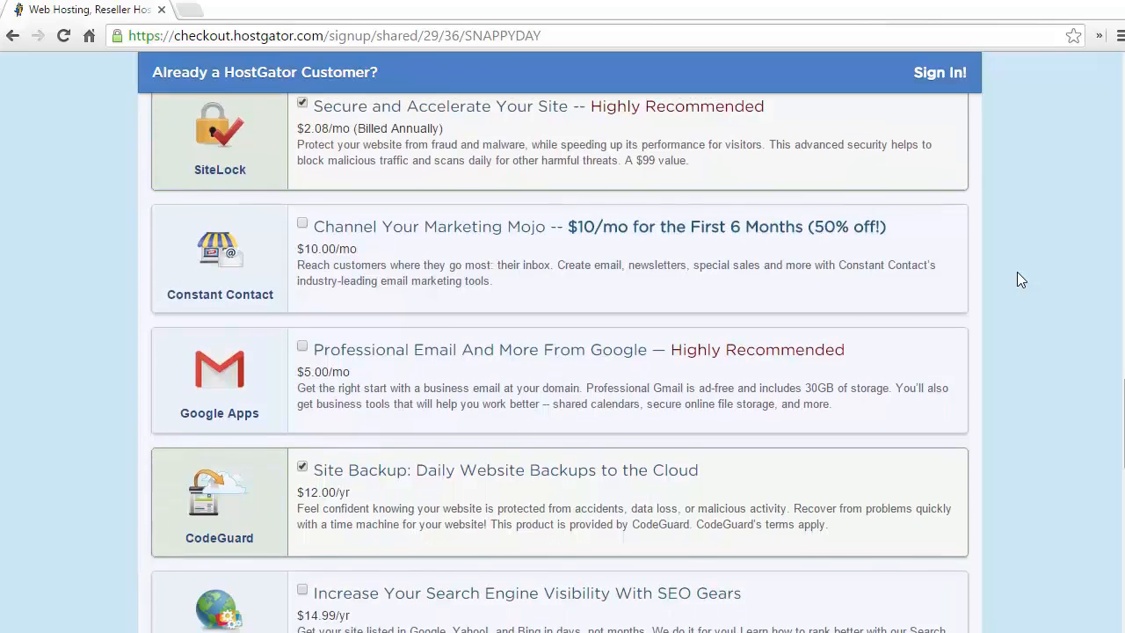
scroll(1020, 279, up, 1)
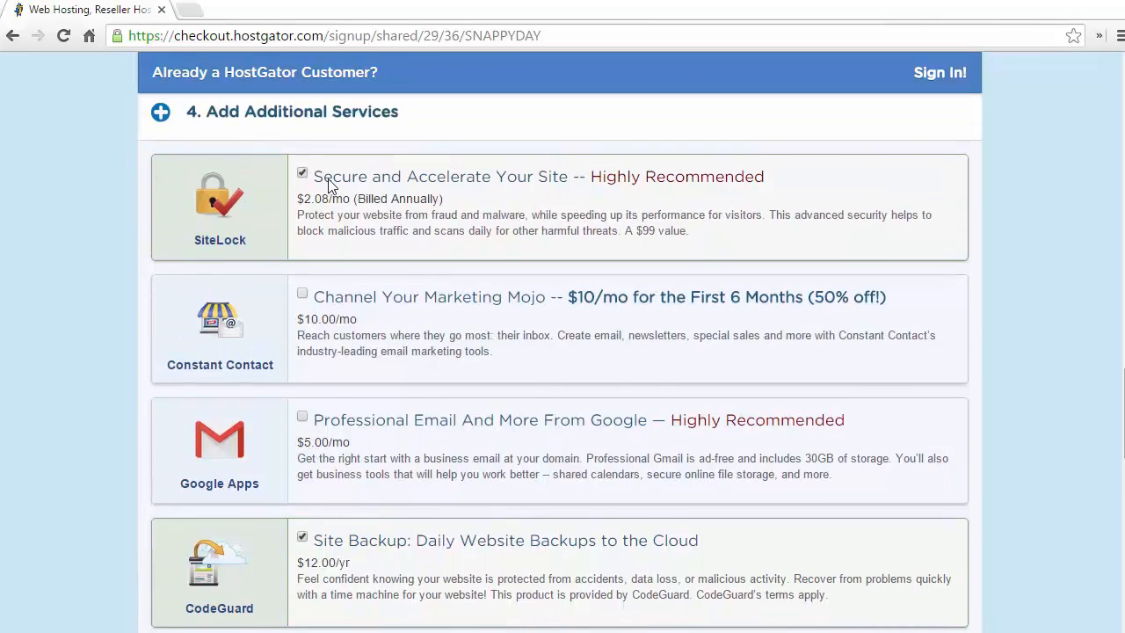
Step: Uncheck the SiteLock and CodeGuard Site Backup add-ons, then move down to Review Order Details
click(301, 174)
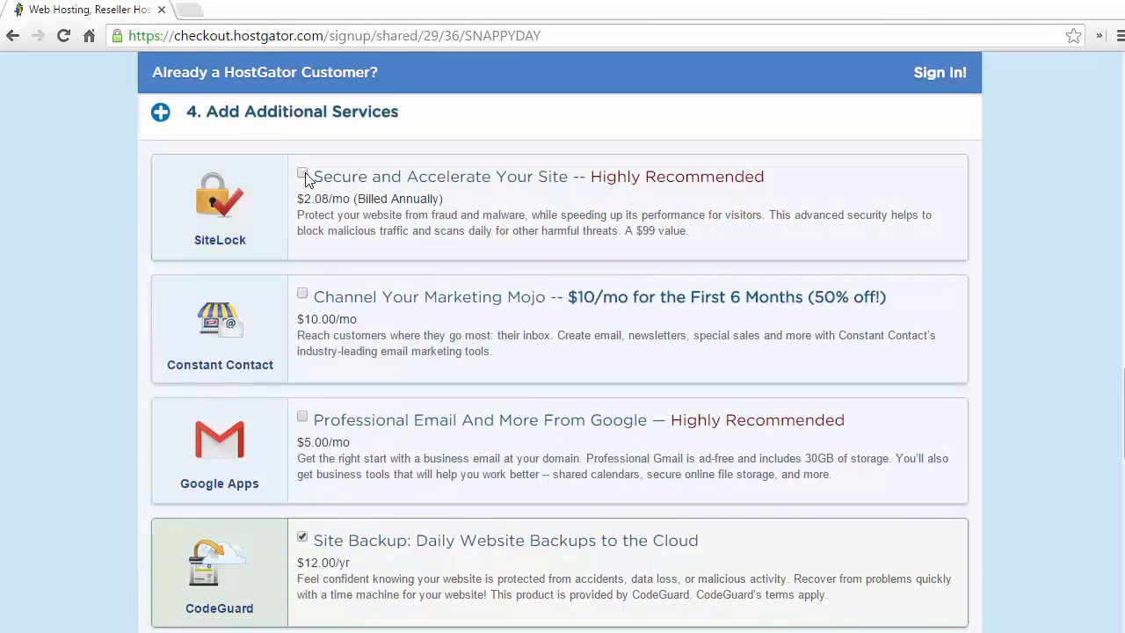
scroll(808, 209, down, 2)
scroll(809, 209, down, 1)
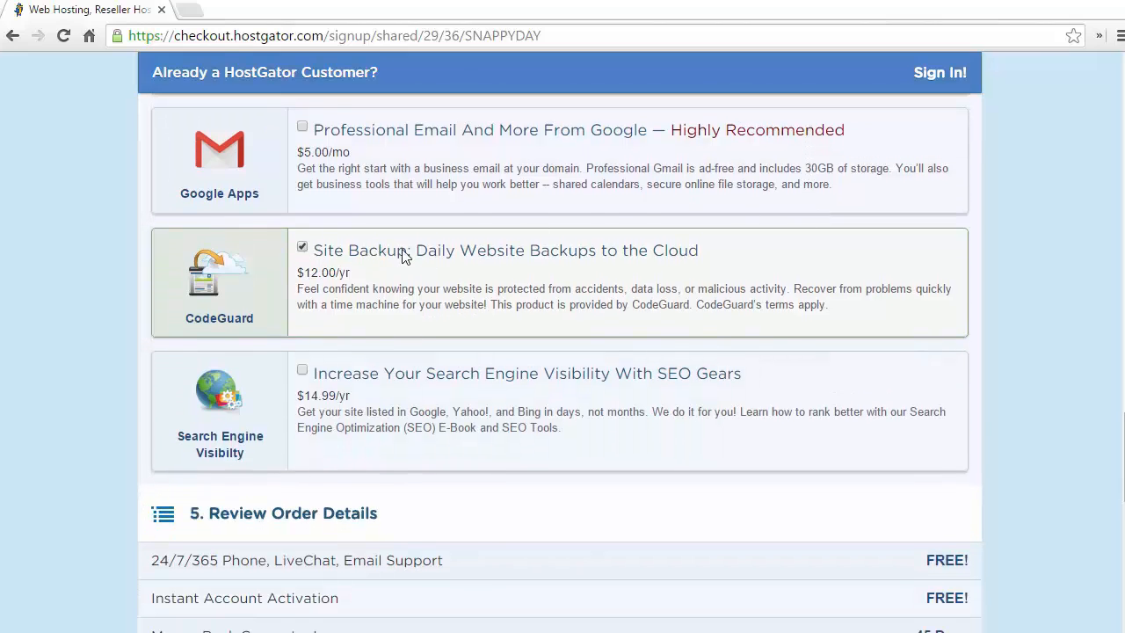
click(300, 248)
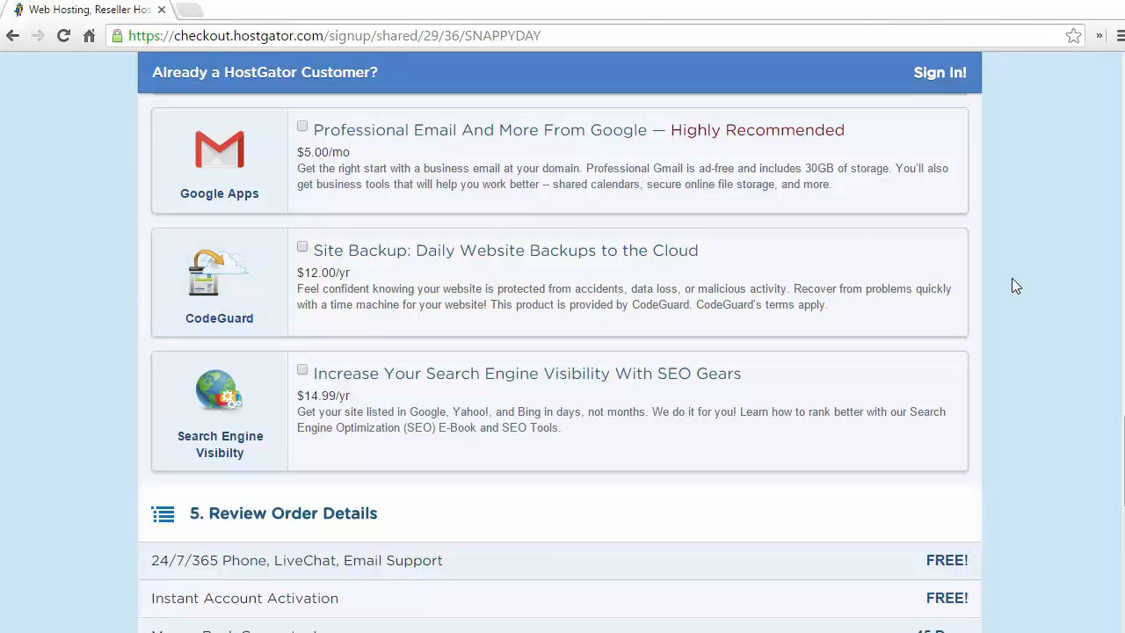
scroll(1011, 285, down, 4)
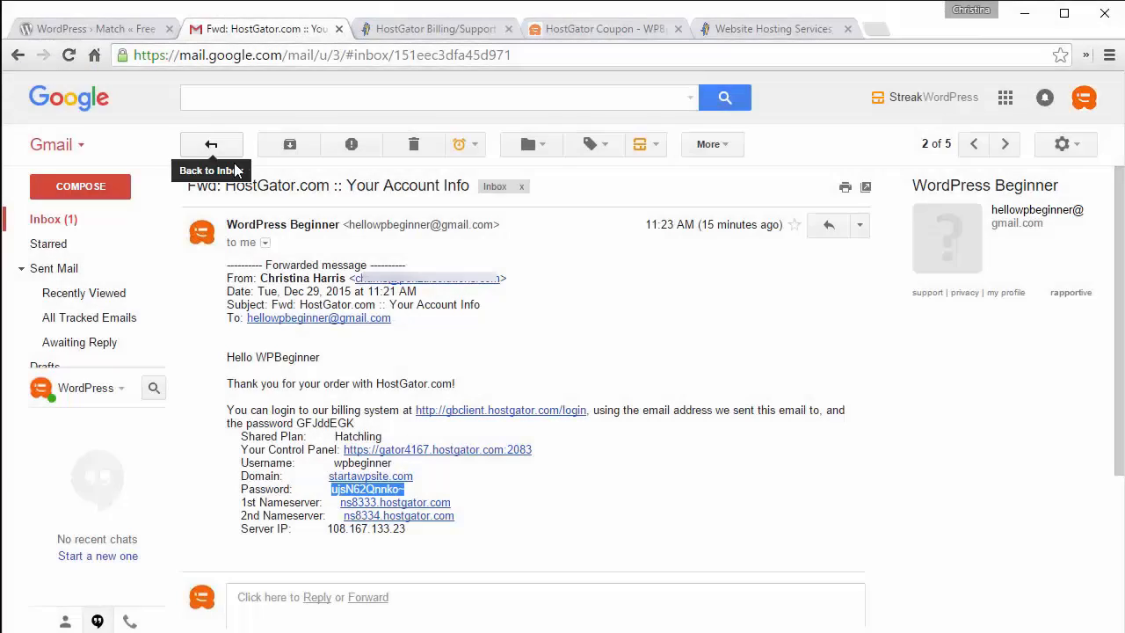
Step: Open the HostGator Your Account Info email, copy the password, and follow the Control Panel link
click(55, 221)
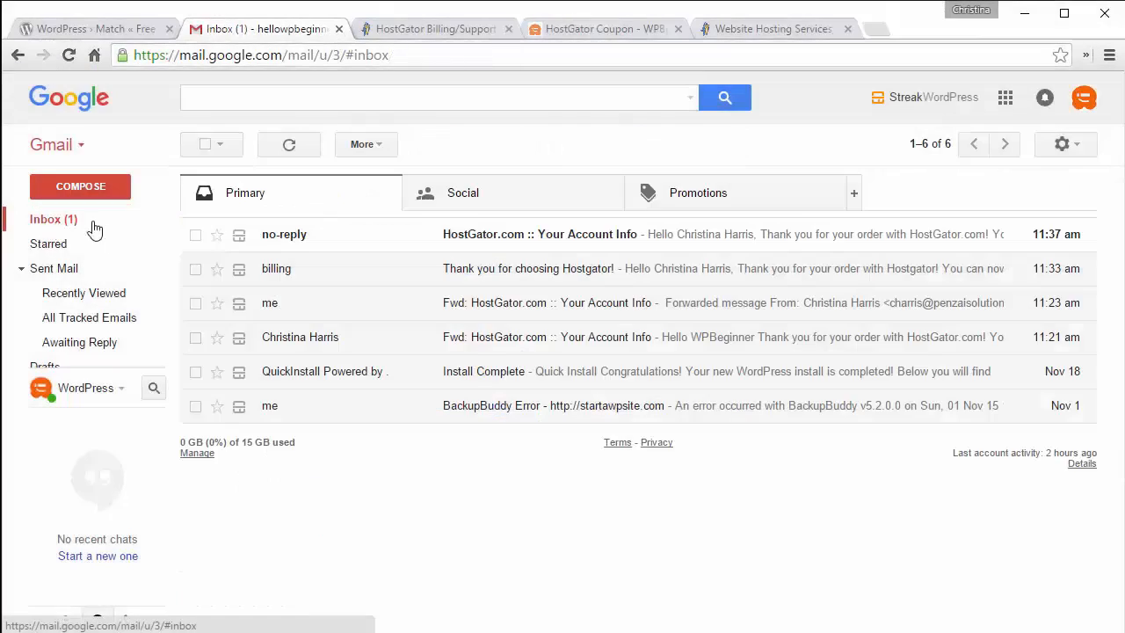
click(491, 242)
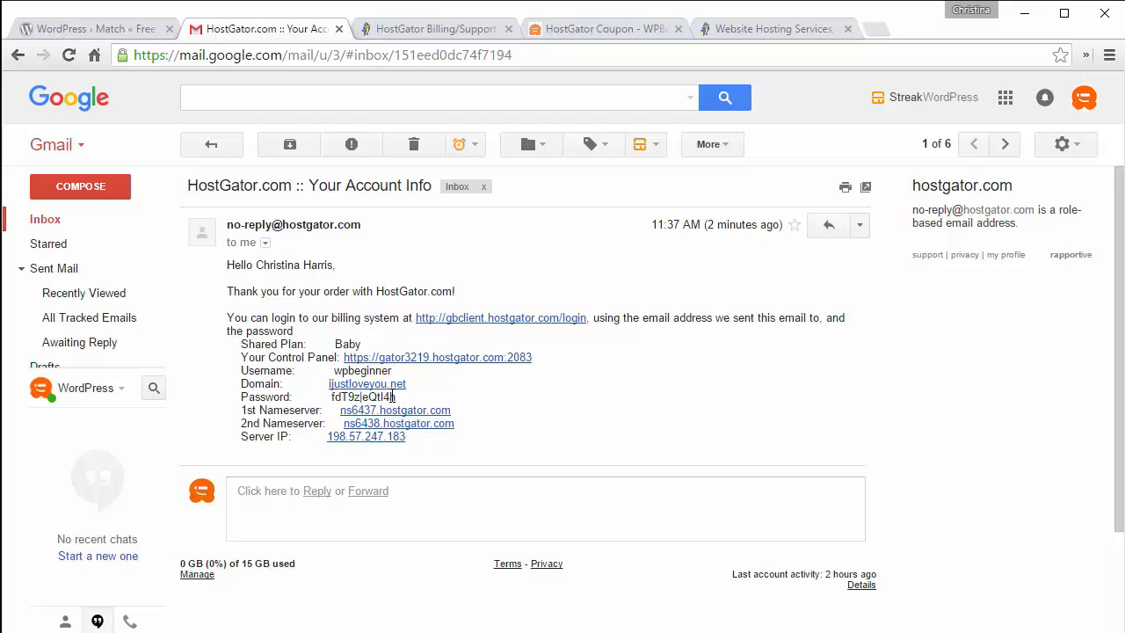
drag(396, 397, 332, 397)
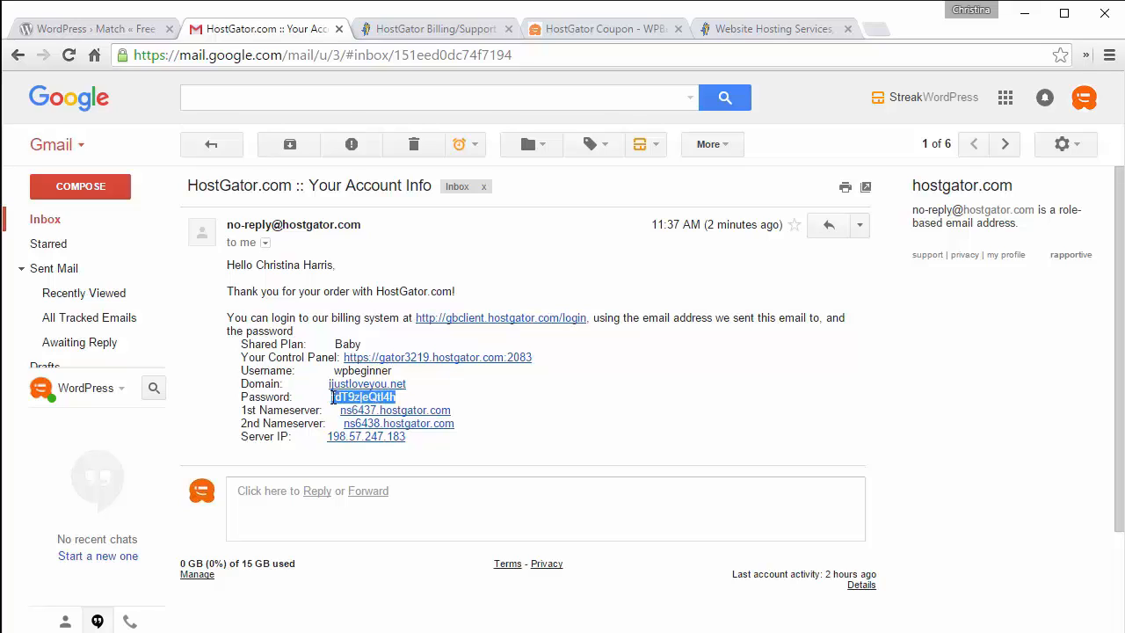
click(417, 358)
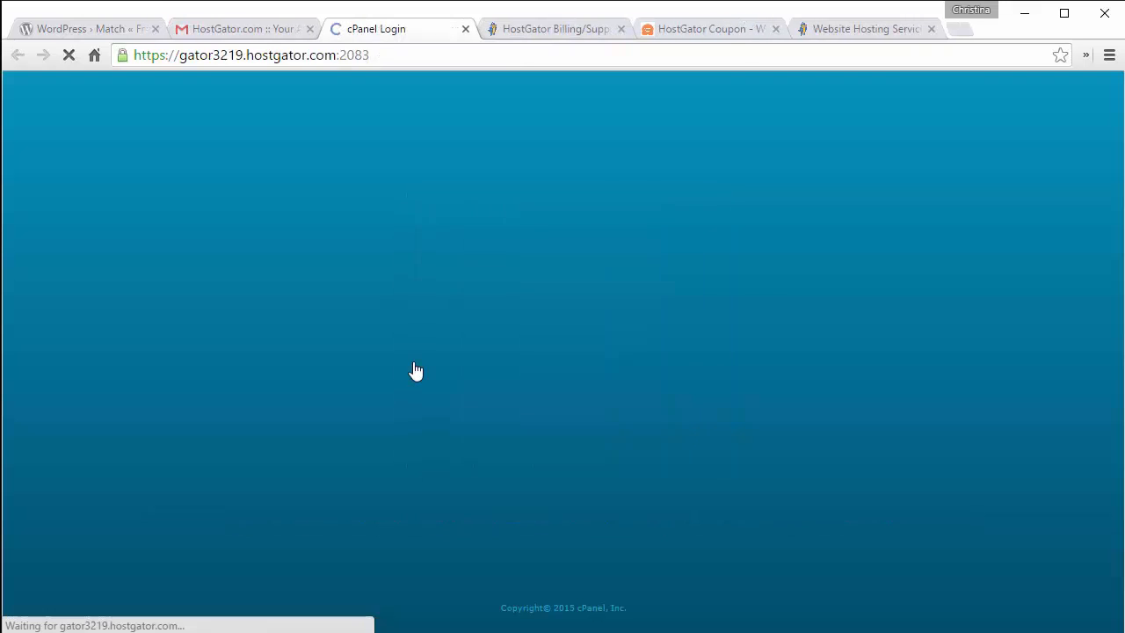
Step: Log in to cPanel with the account username and the pasted password
text(w)
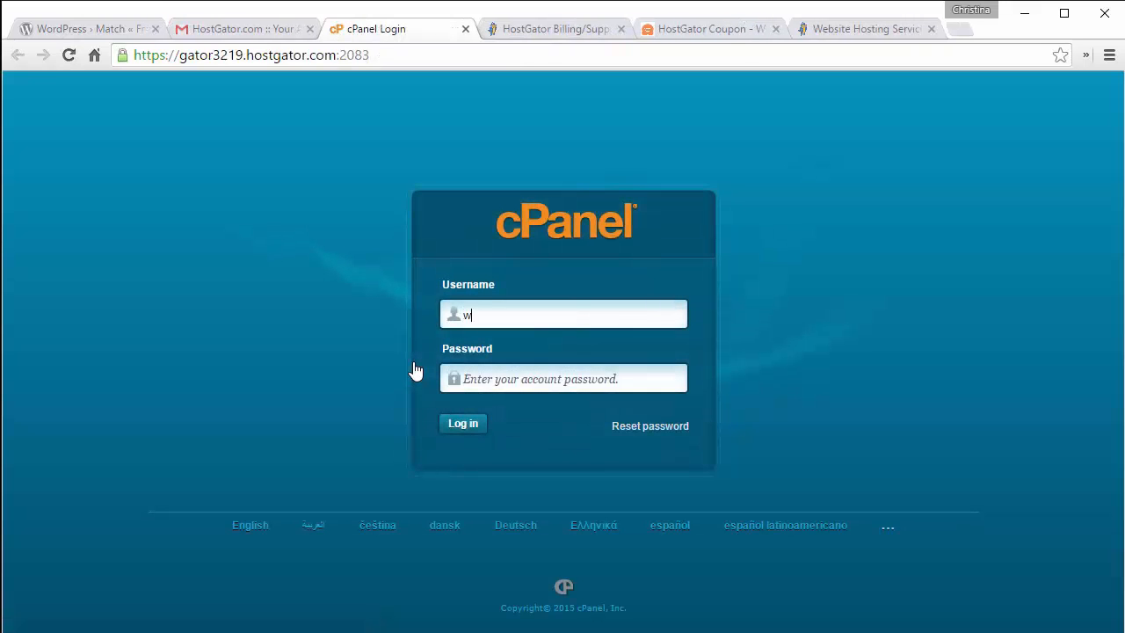
text(pbeginner)
key(Tab)
key(ctrl+v)
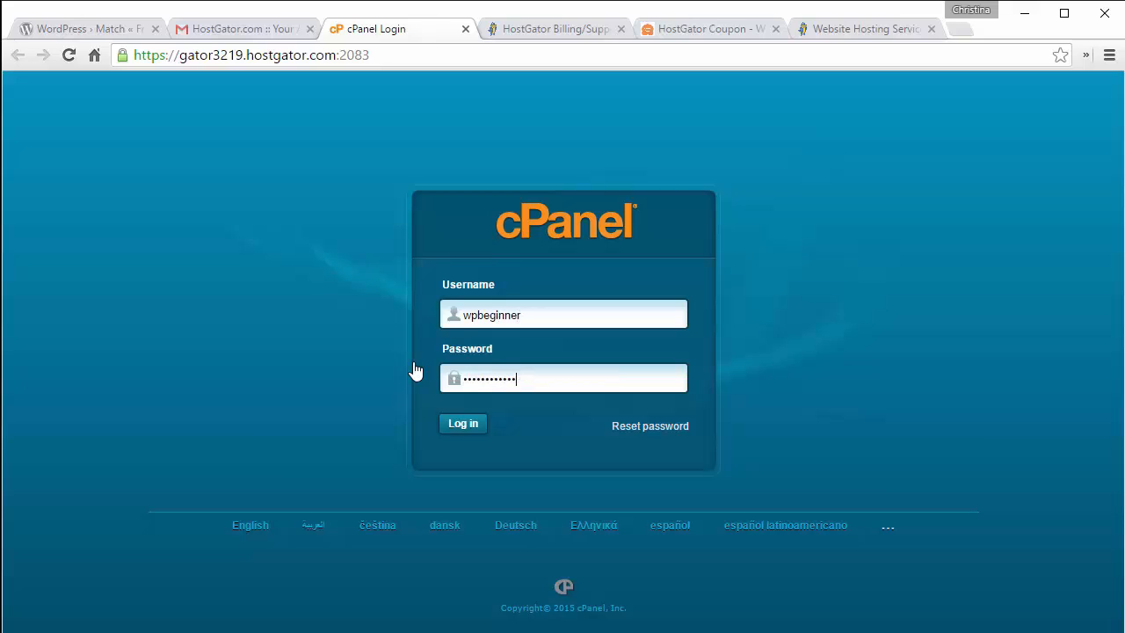
click(464, 425)
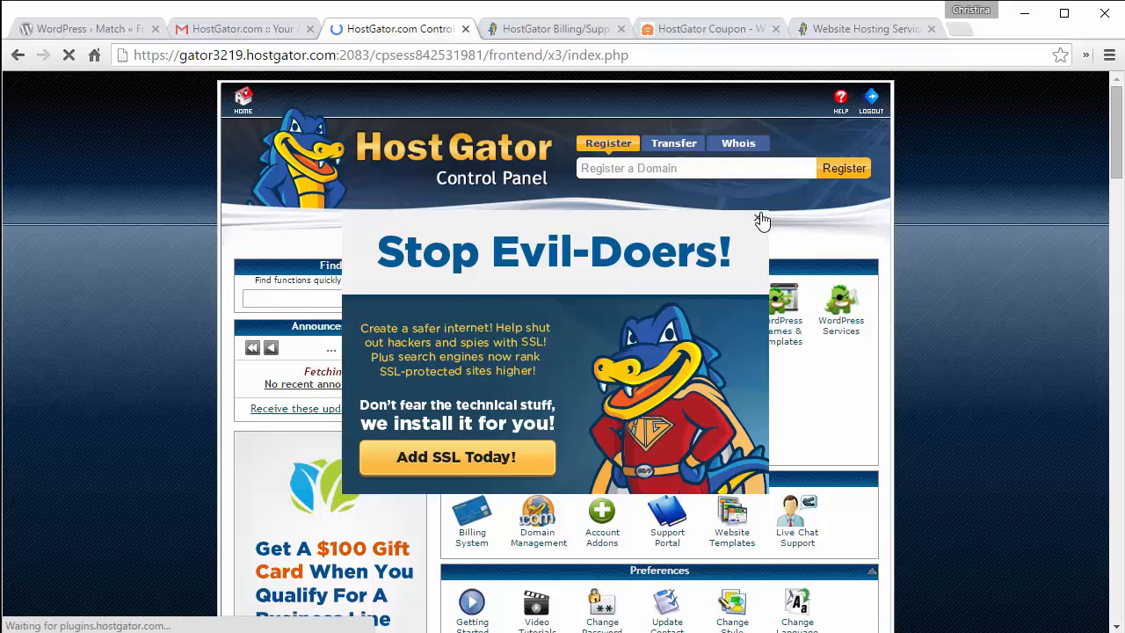
Step: Dismiss the SSL promotion and getting-started wizard, then open QuickInstall
click(757, 218)
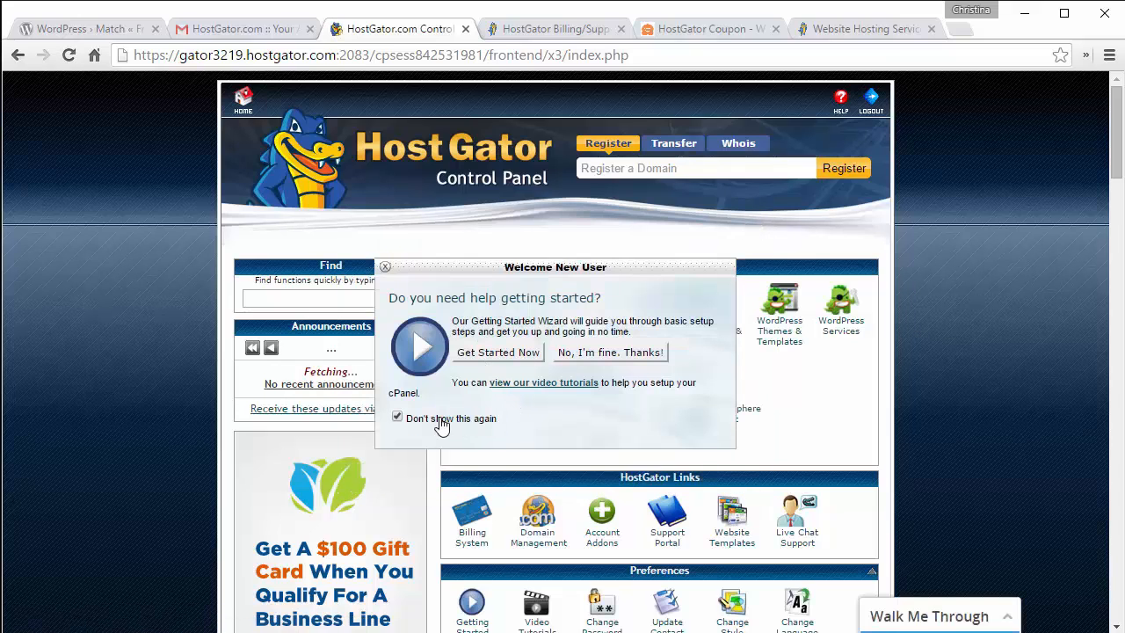
click(600, 351)
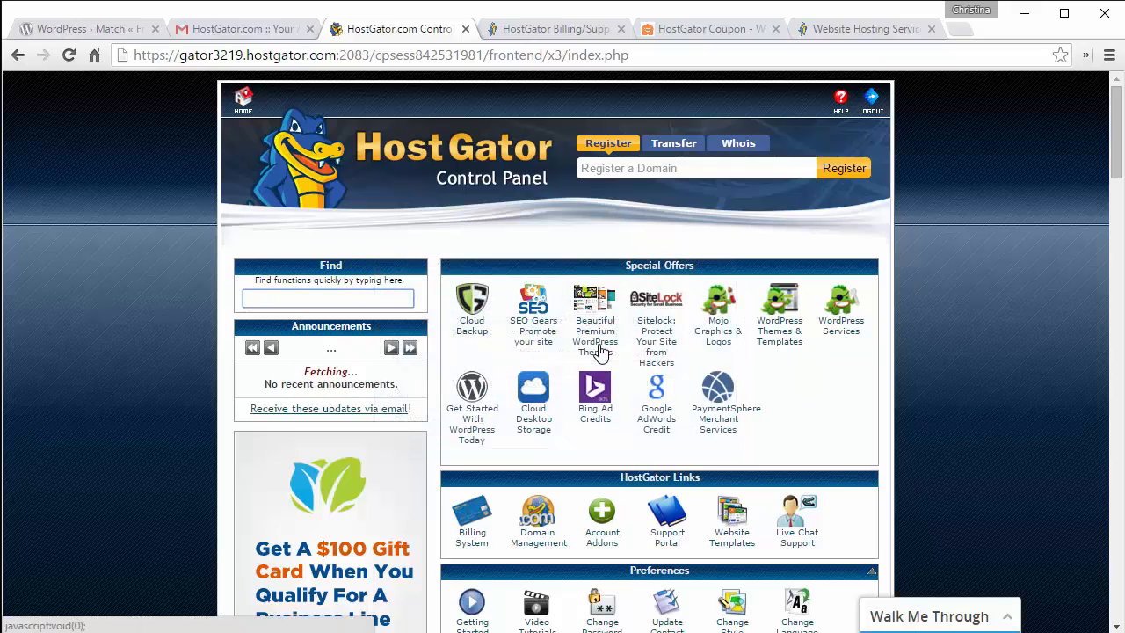
scroll(600, 352, down, 10)
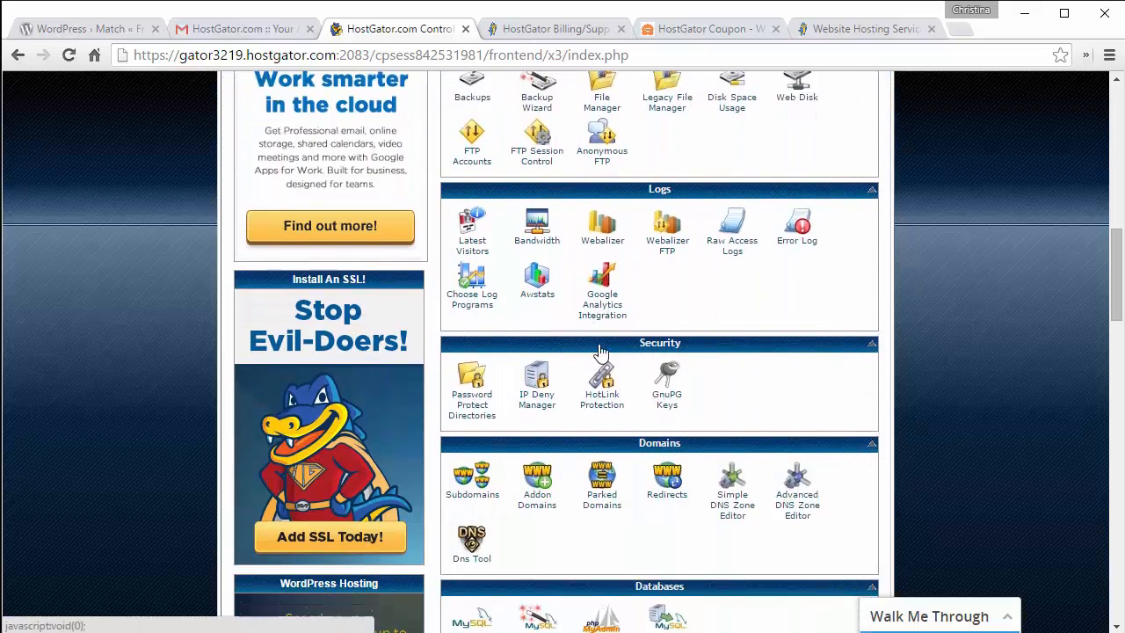
scroll(600, 352, down, 5)
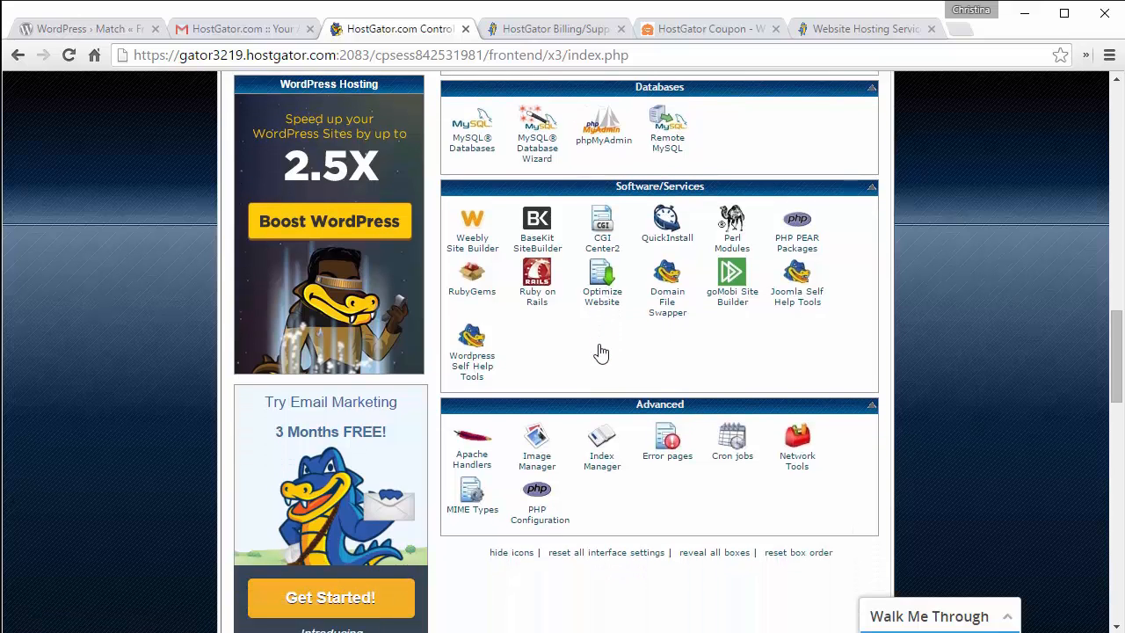
click(661, 237)
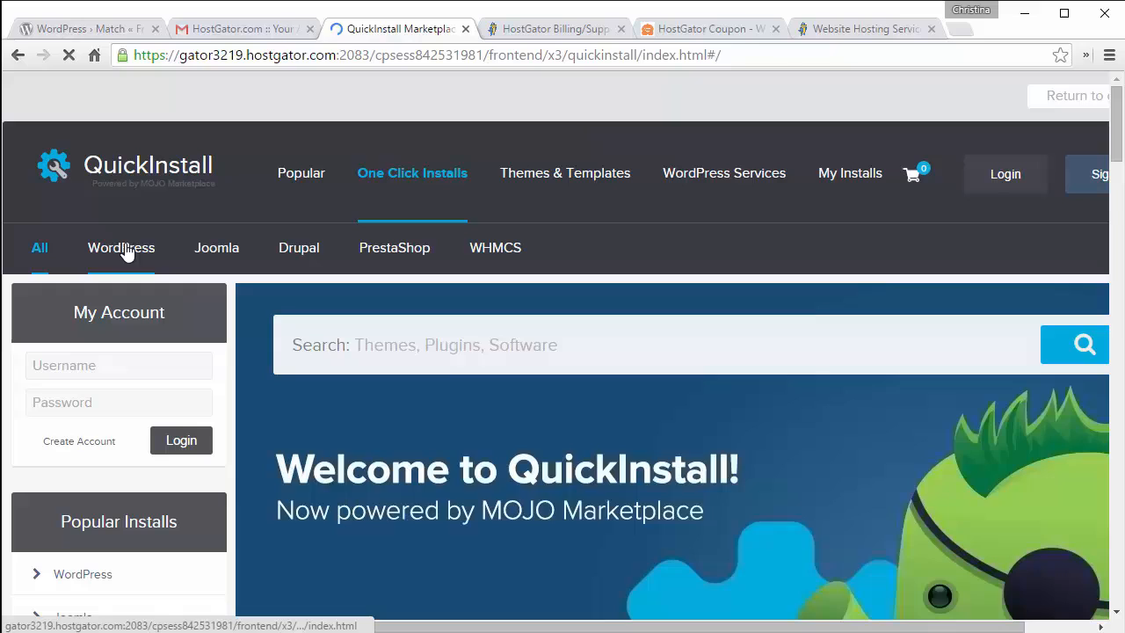
Step: Start a free WordPress install with ijustloveyou.net as the domain
click(126, 250)
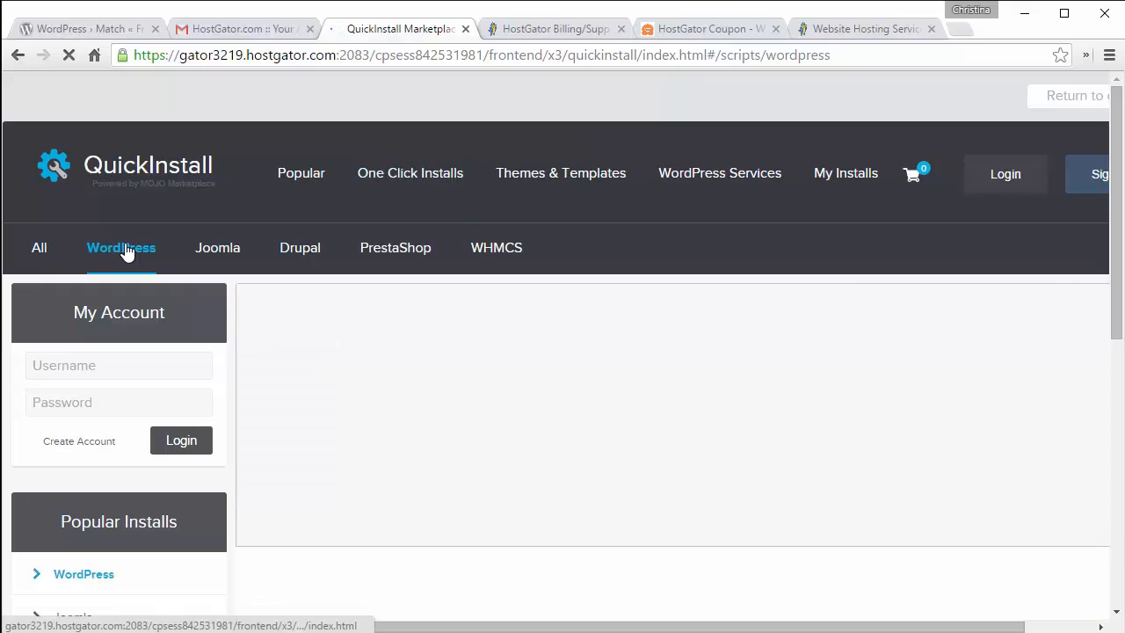
scroll(126, 251, down, 6)
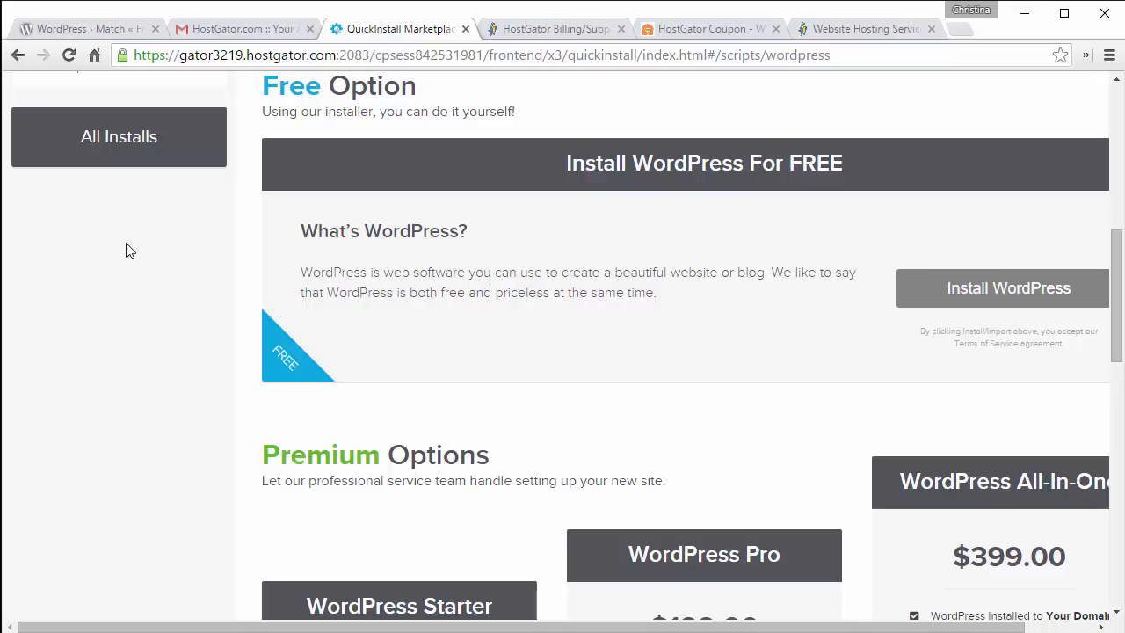
click(980, 303)
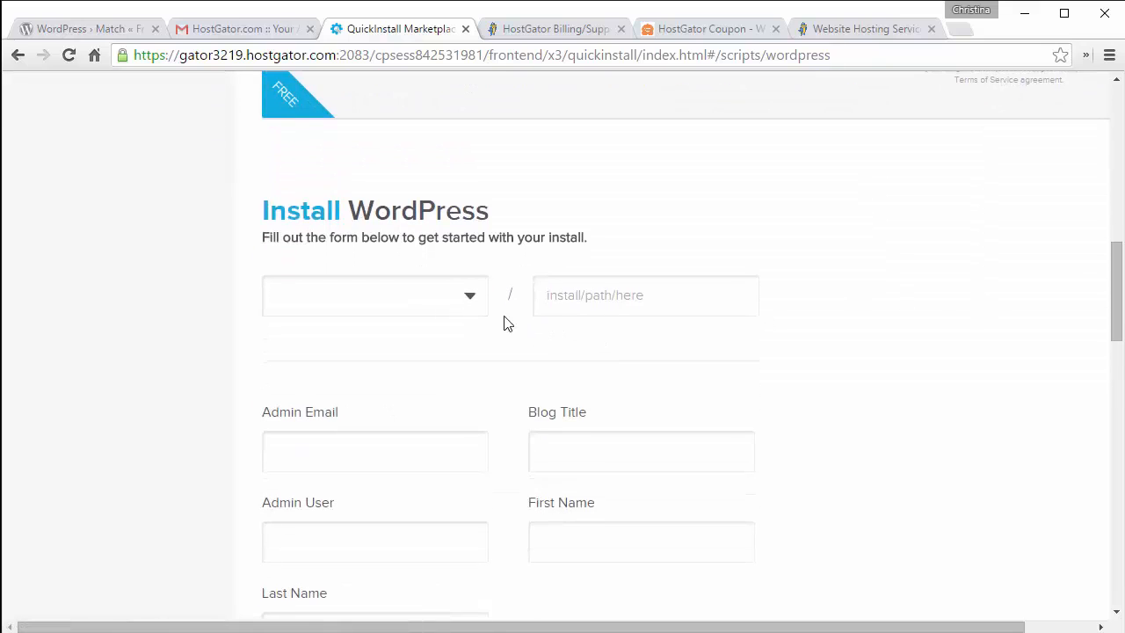
click(464, 297)
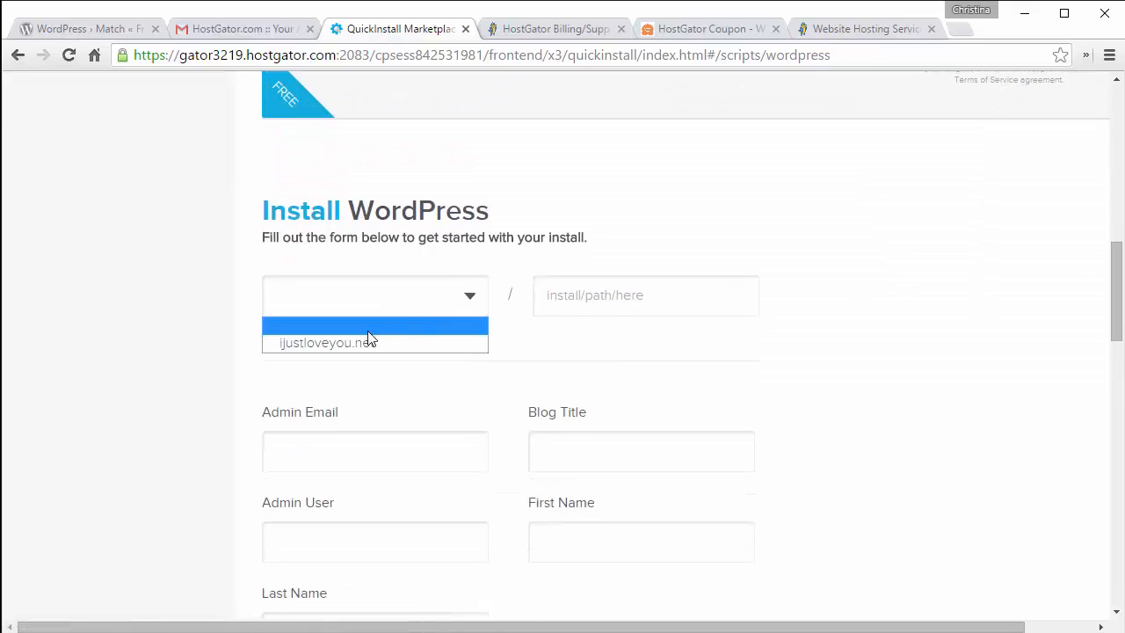
click(338, 346)
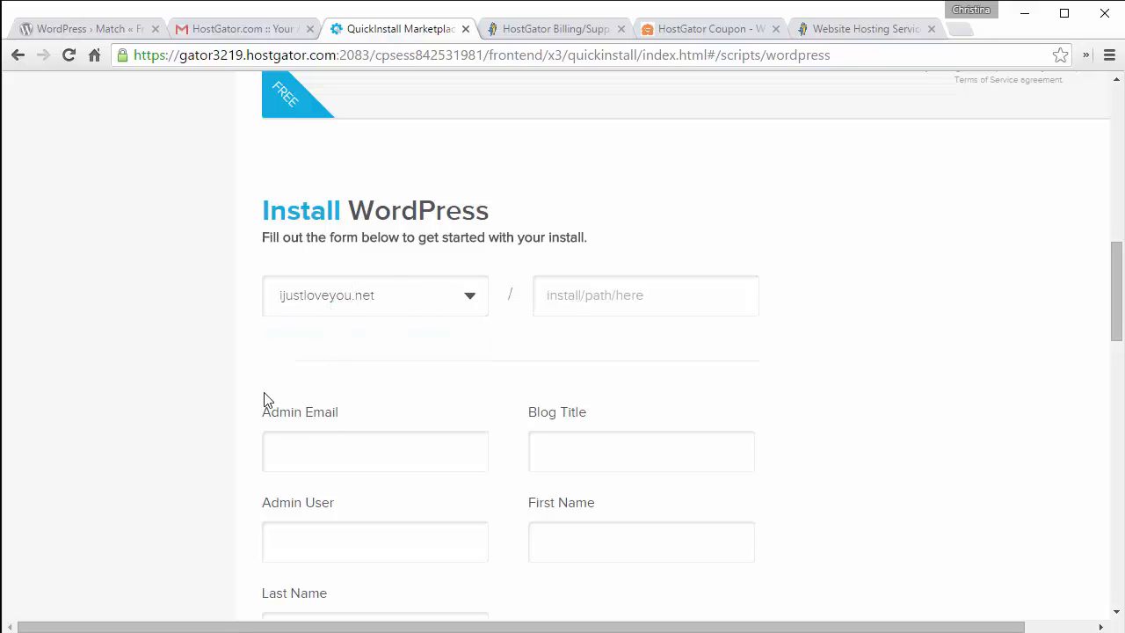
Step: Enter the admin's e-mail address and the blog title 'Our Wedding'
scroll(222, 358, down, 3)
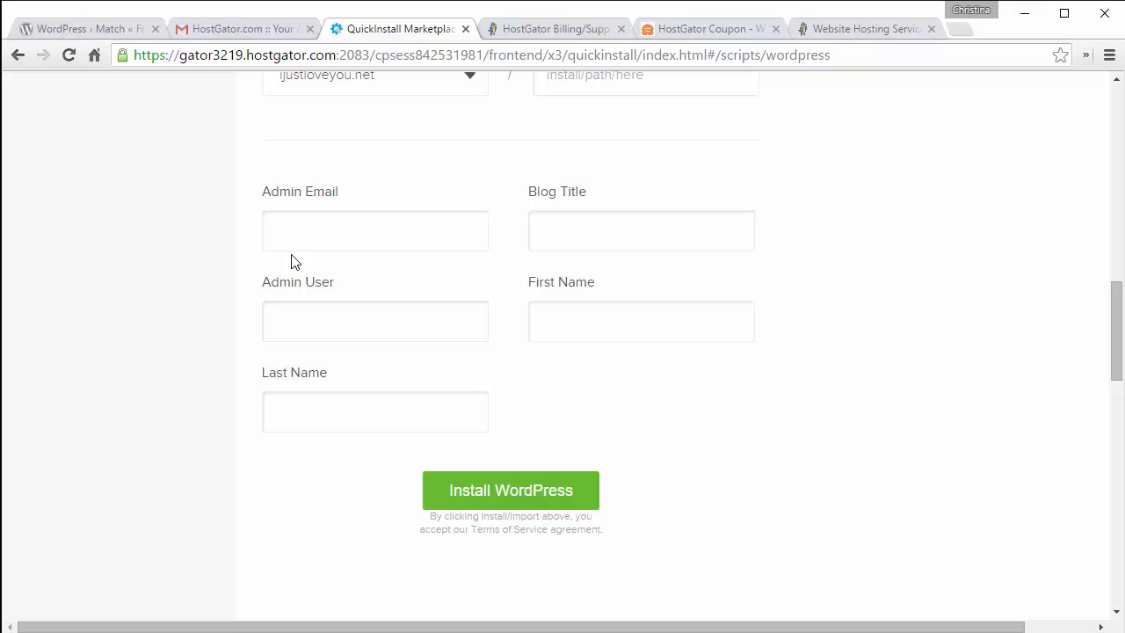
click(303, 234)
text(heelo)
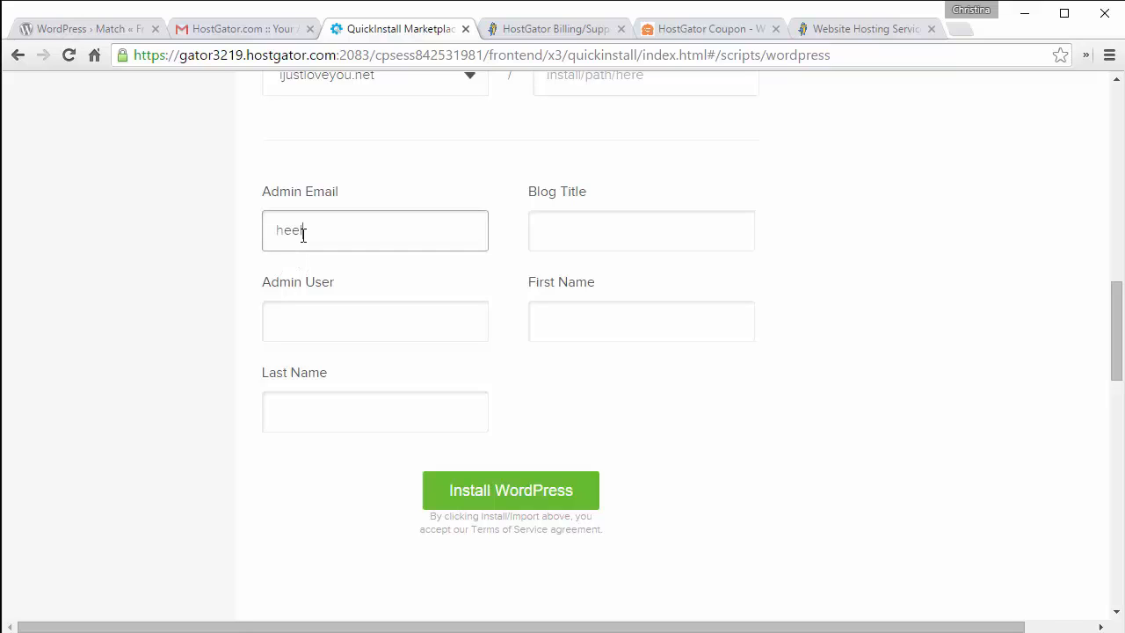
key(BackSpace)
key(BackSpace)
key(BackSpace)
key(BackSpace)
key(BackSpace)
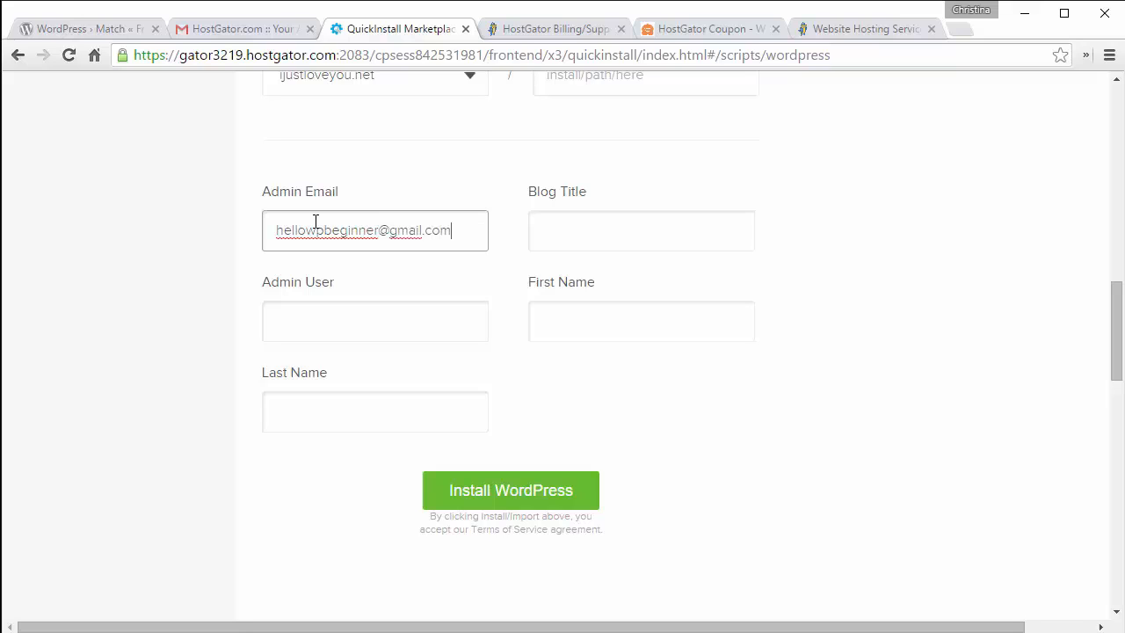
key(Tab)
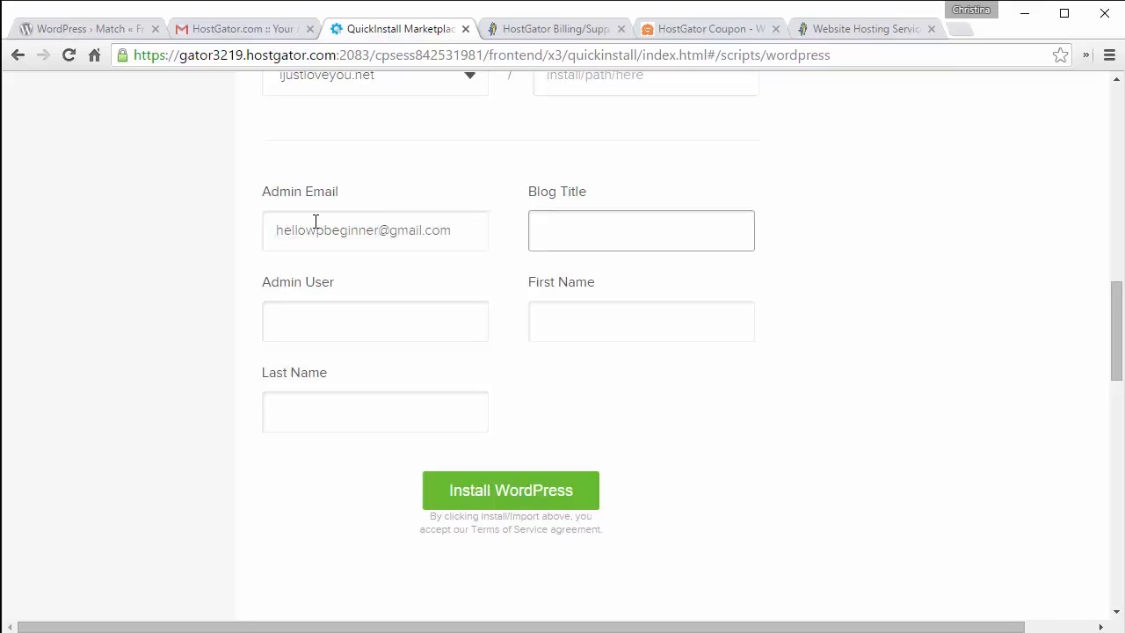
text(Our Wedding)
Step: Fill in the admin username and first name, then submit the WordPress install
click(282, 318)
text(beginner)
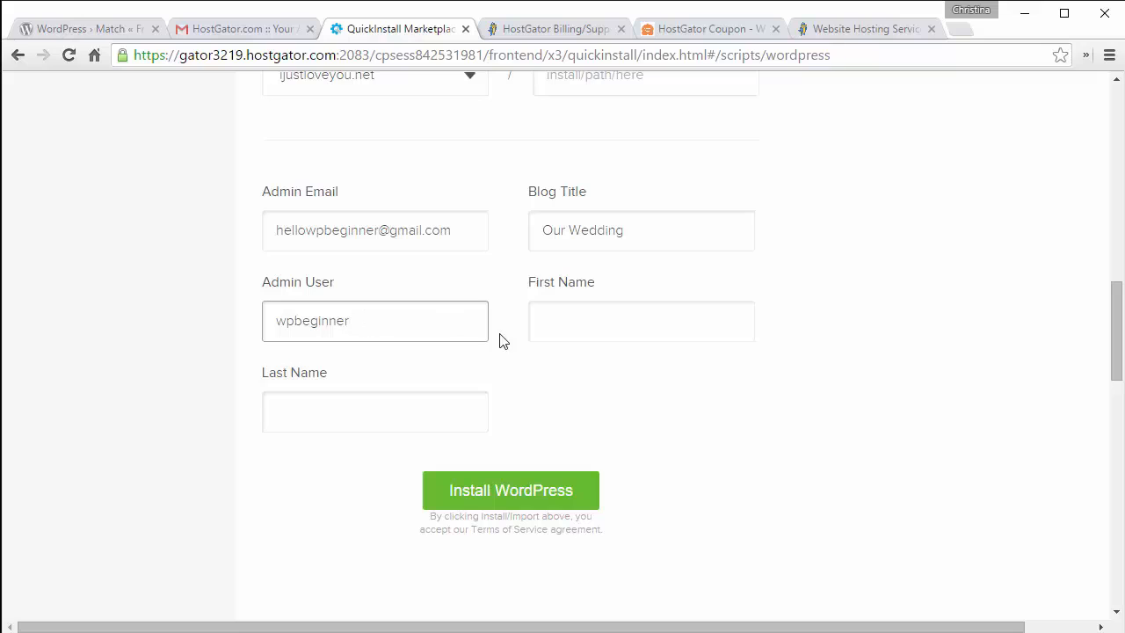
click(550, 328)
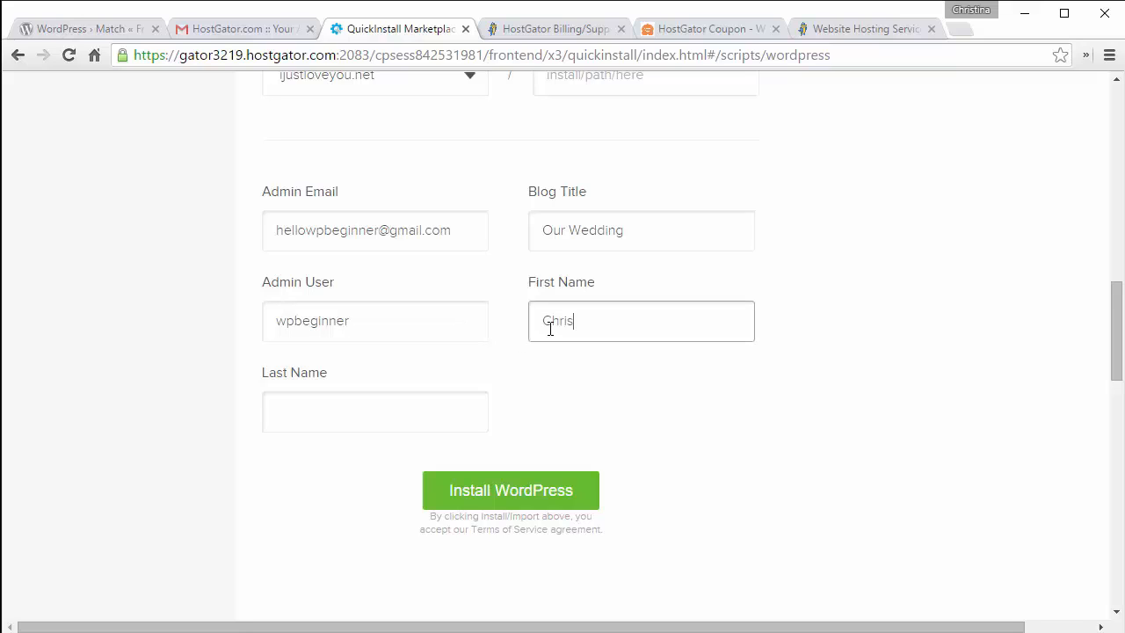
click(361, 408)
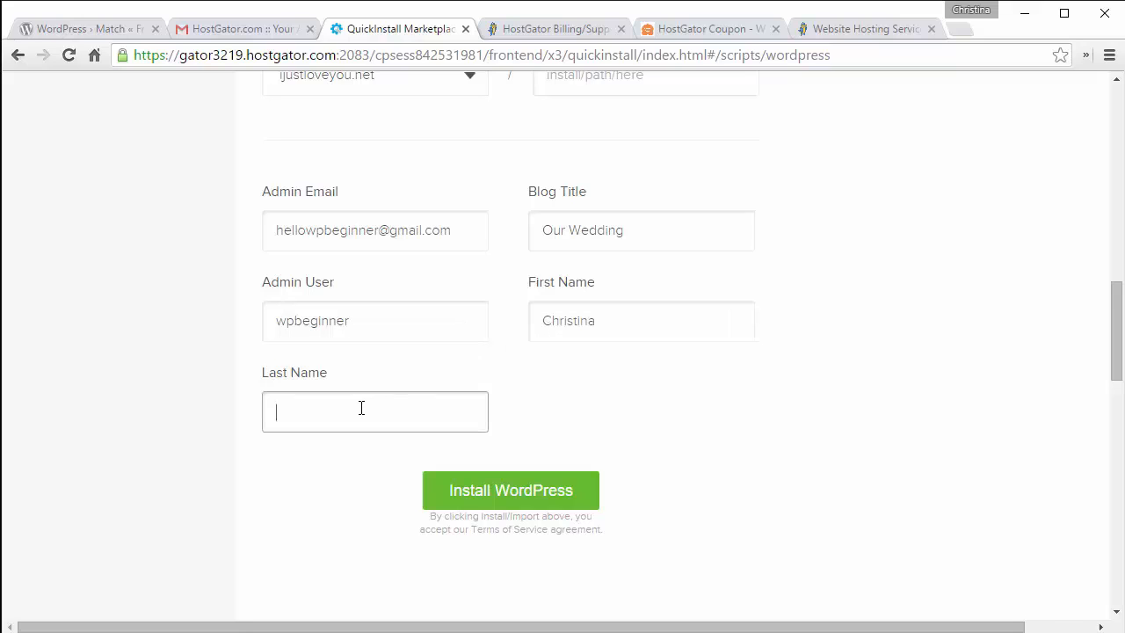
key(shift+Tab)
key(BackSpace)
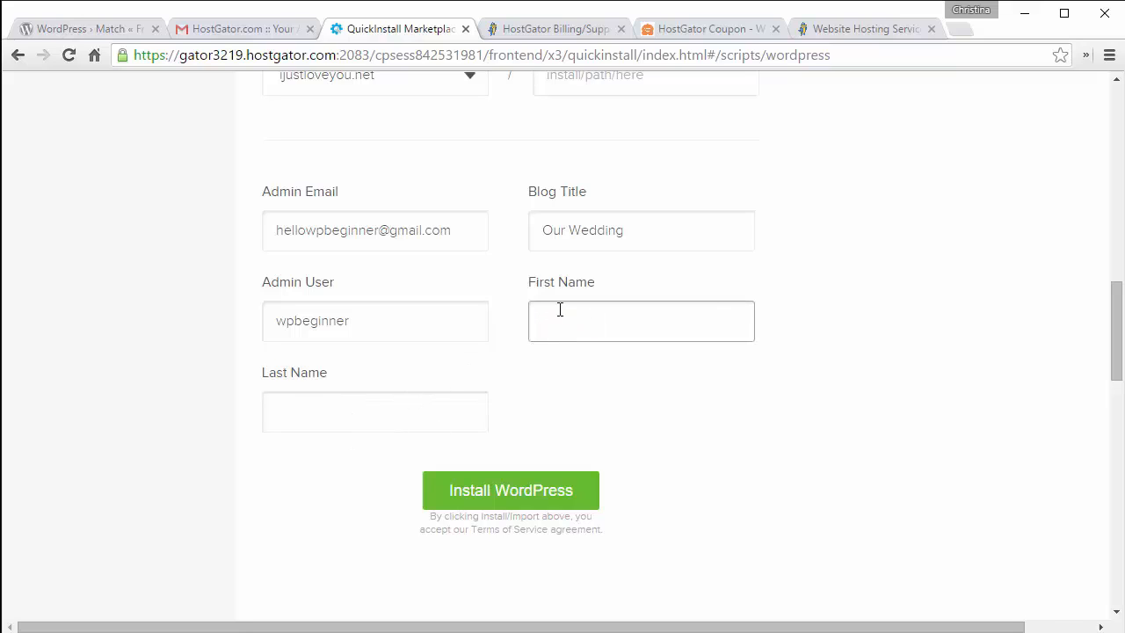
click(510, 497)
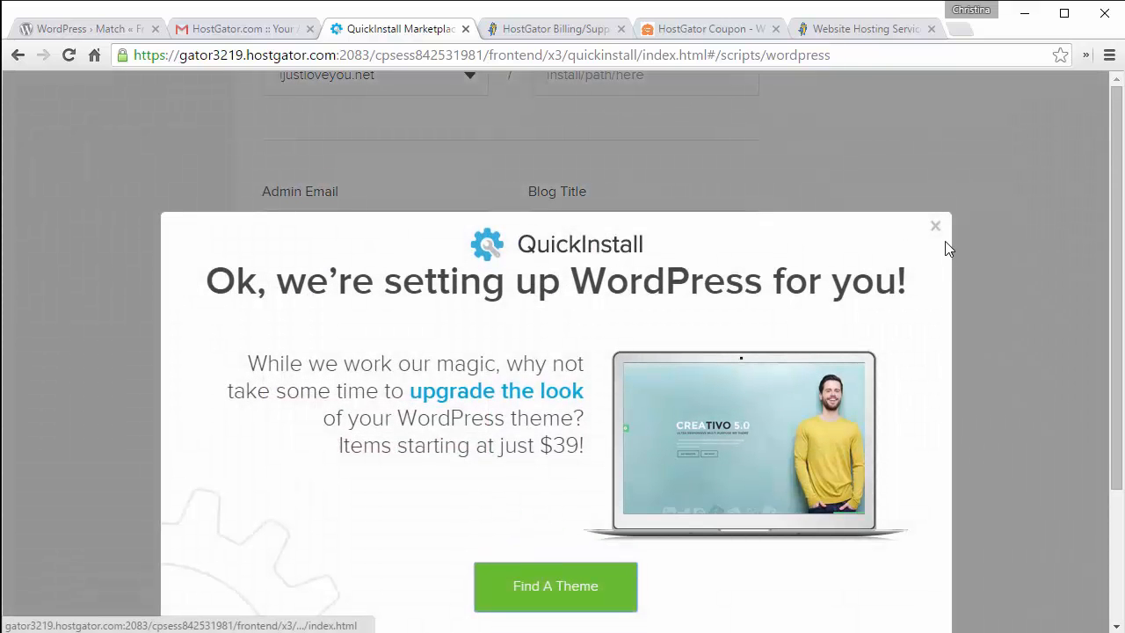
Step: Fill in the missing last name and rerun the WordPress install in QuickInstall
click(936, 226)
click(373, 410)
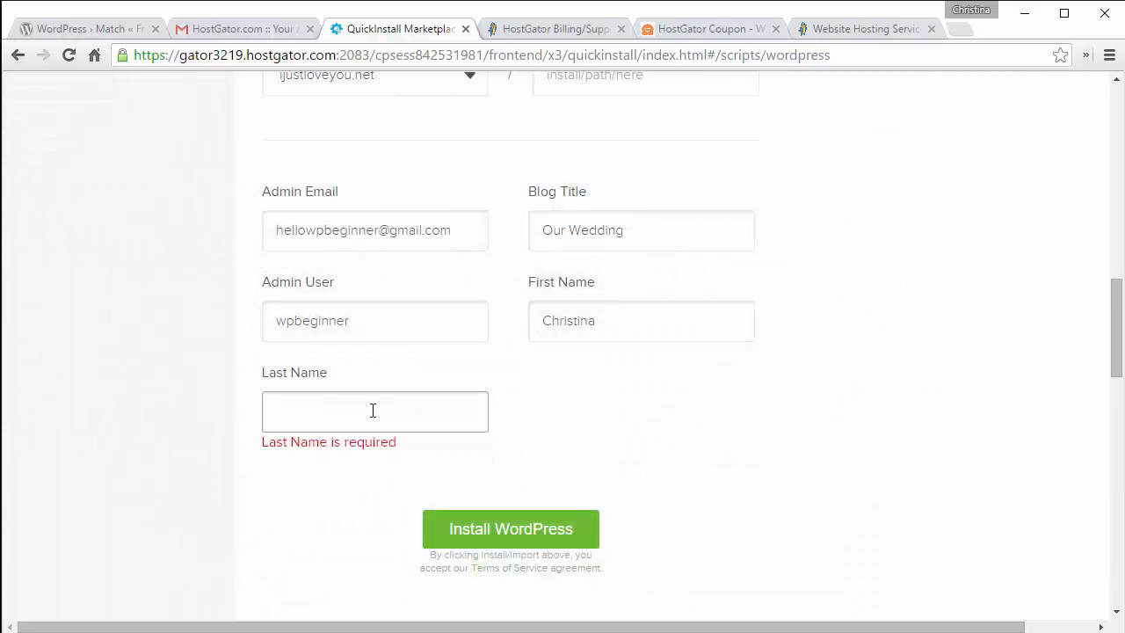
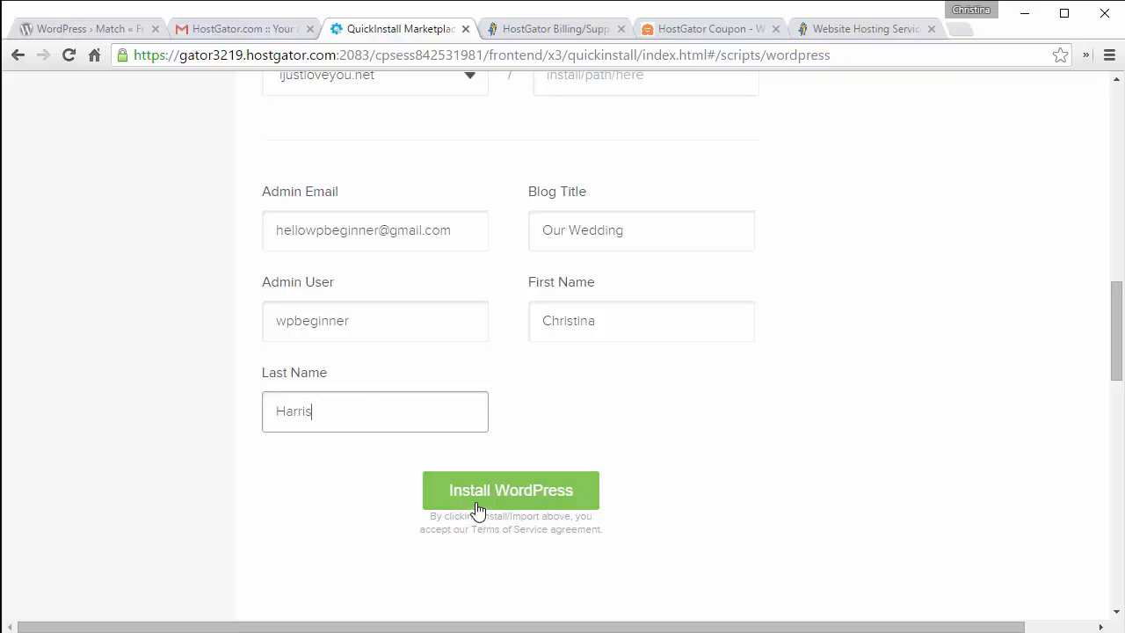
click(477, 507)
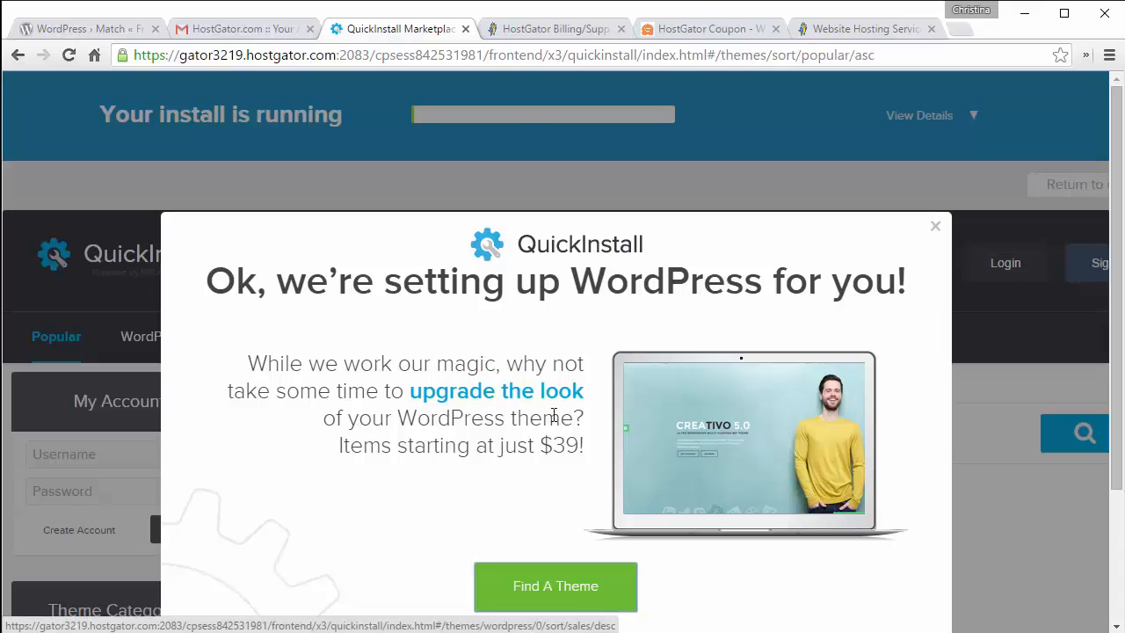
click(936, 228)
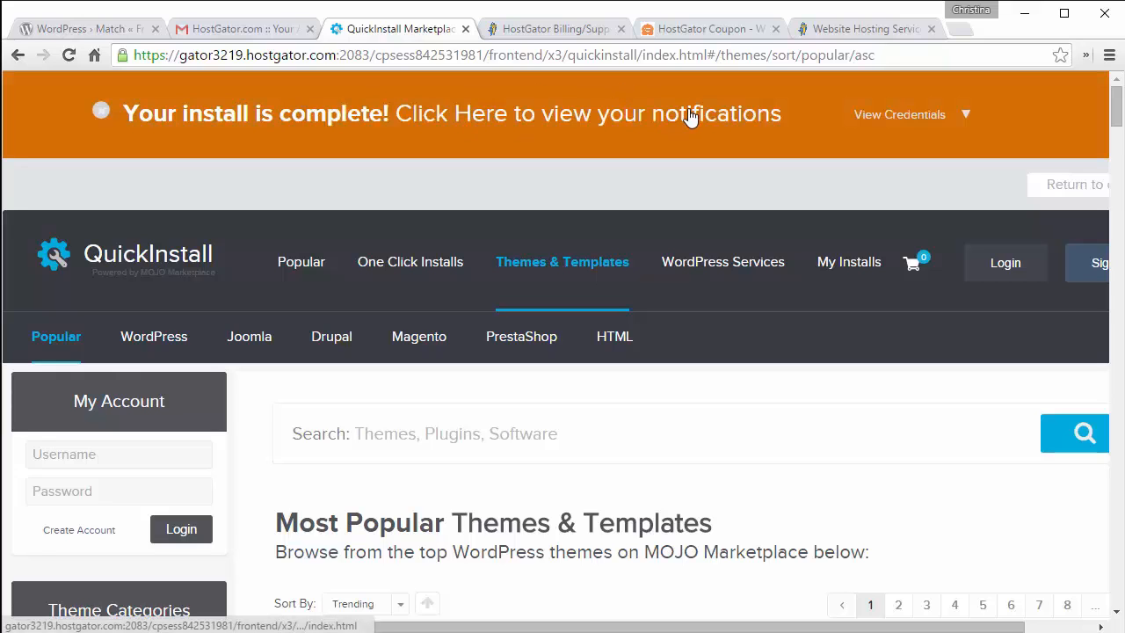
Step: Copy the generated admin password from View Credentials and open the new site's admin area
click(872, 121)
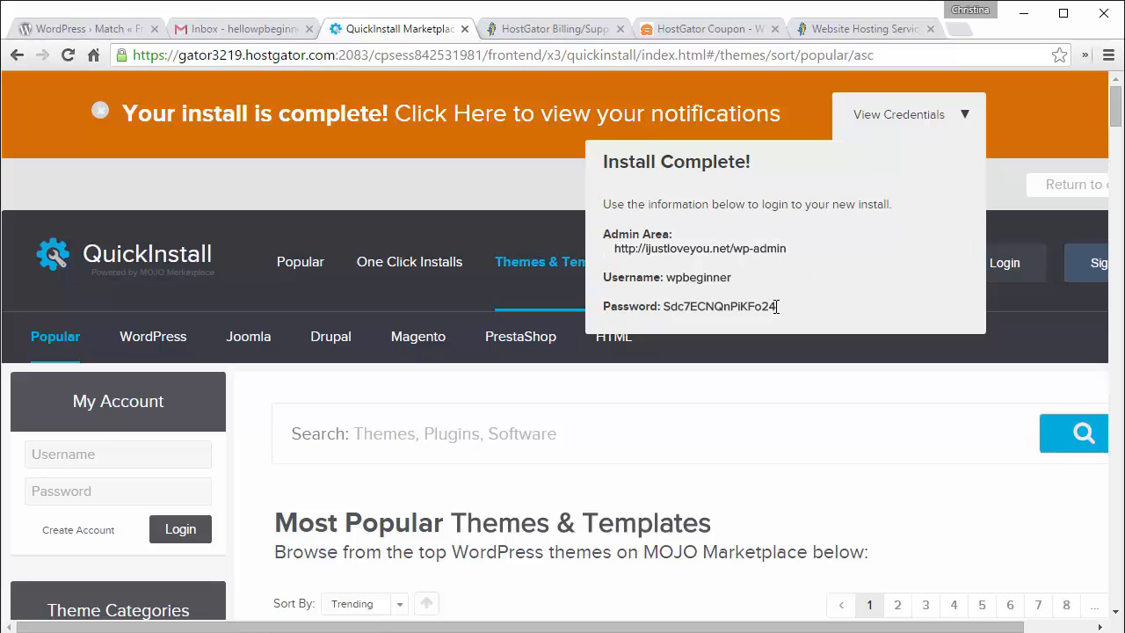
drag(776, 306, 667, 302)
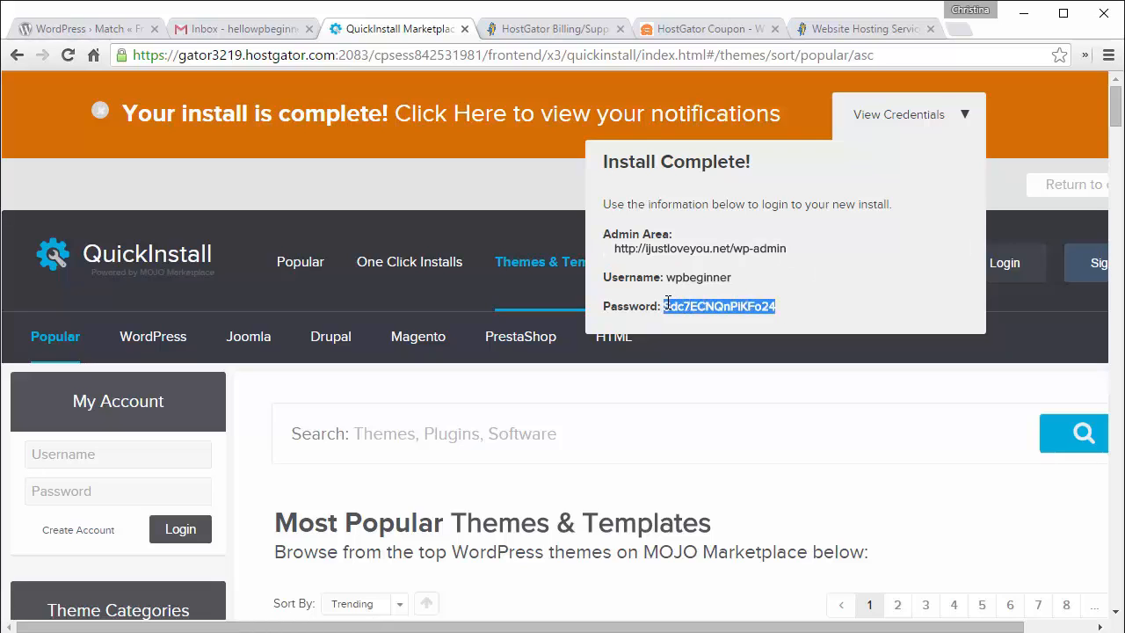
click(679, 253)
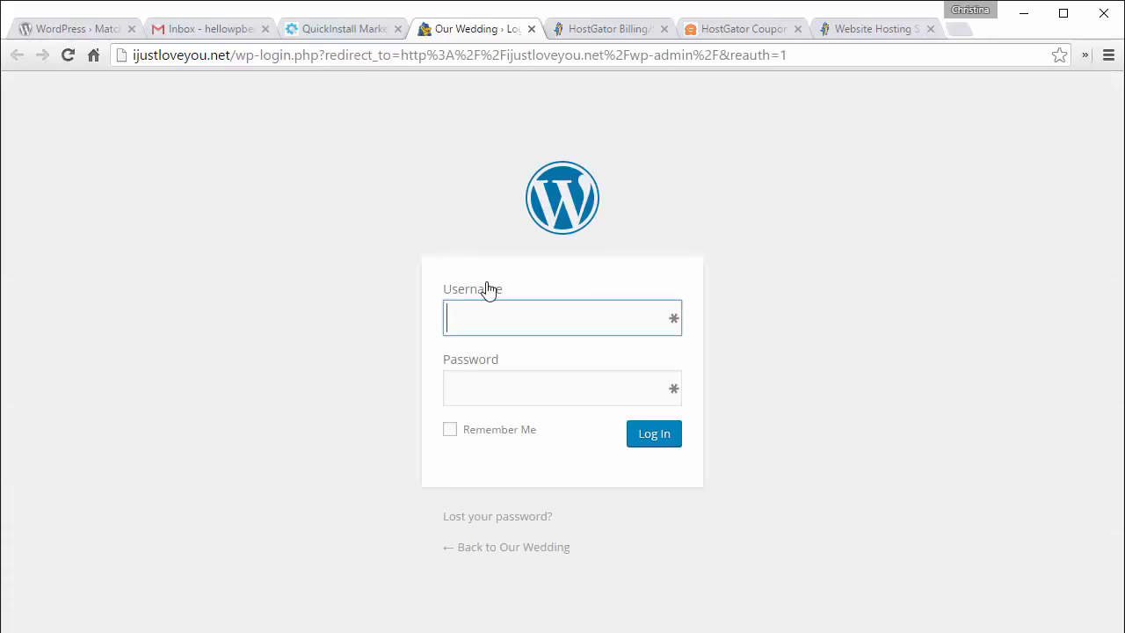
Step: Log in to the WordPress dashboard with the admin username and pasted password, remembering the login
text(wpbeginner)
key(Tab)
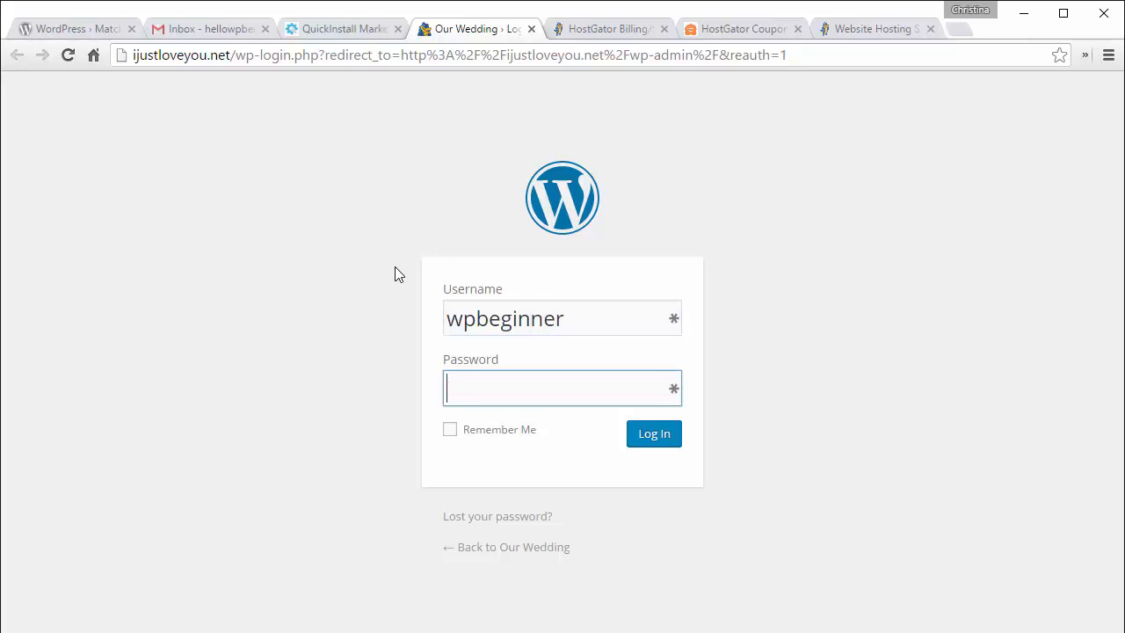
key(ctrl+v)
click(450, 430)
click(666, 437)
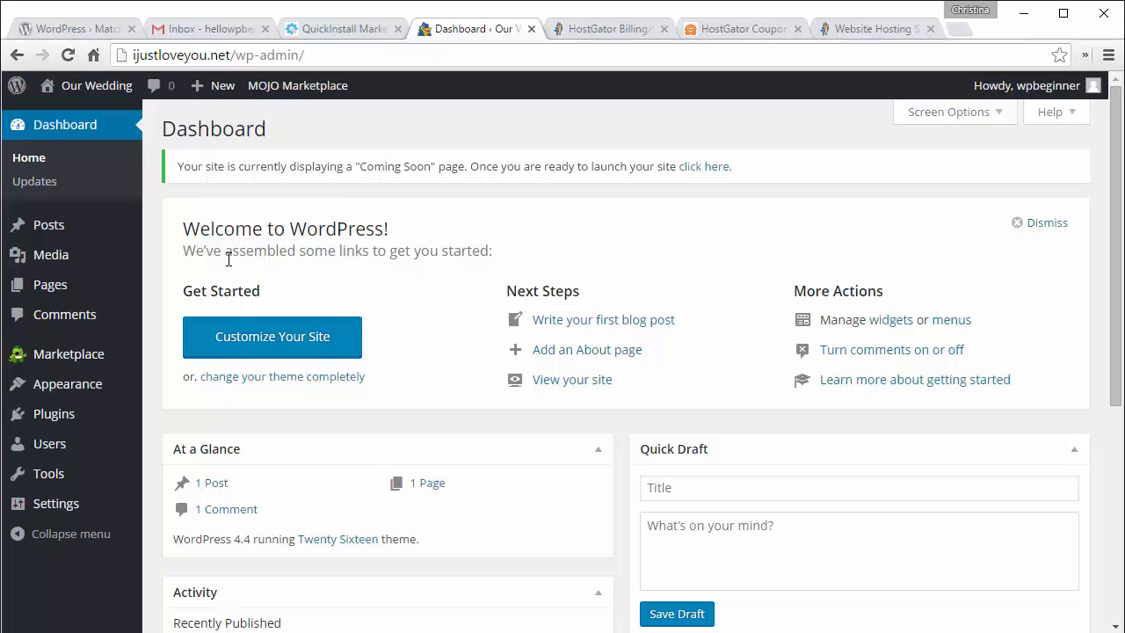
Step: Go to the installed Plugins list and deactivate MOJO Marketplace
mouse_move(140, 413)
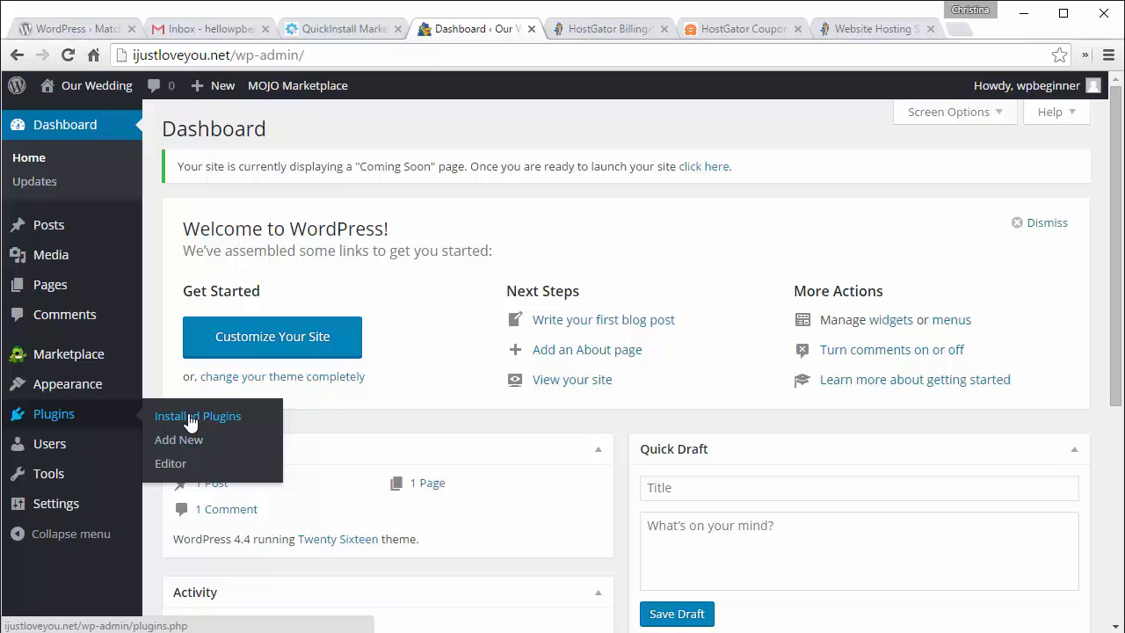
click(188, 420)
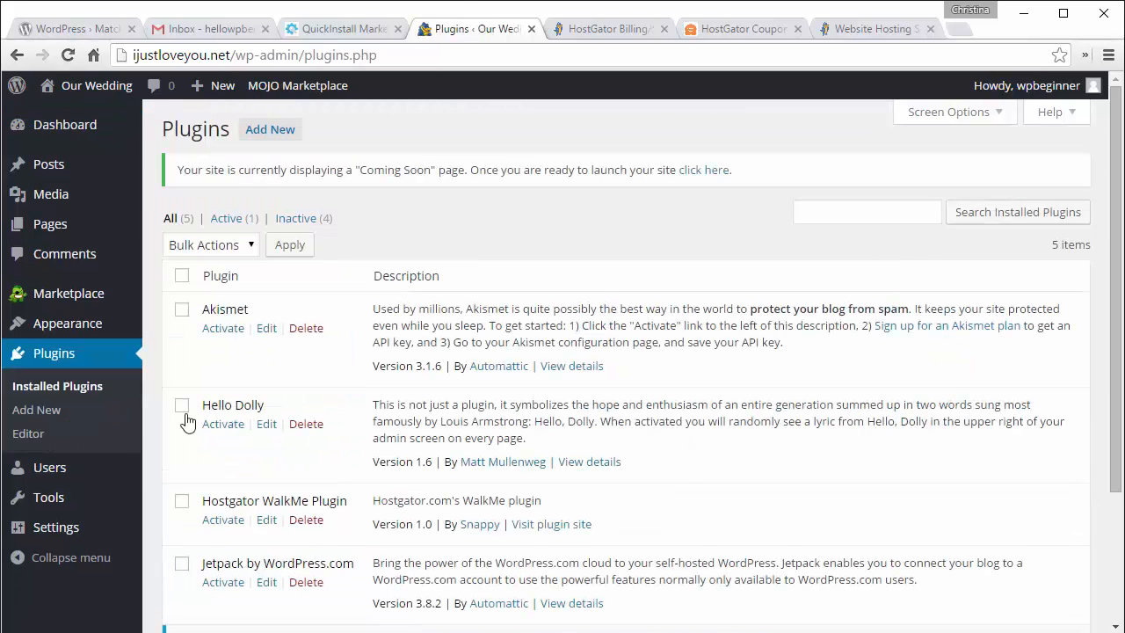
scroll(188, 422, down, 3)
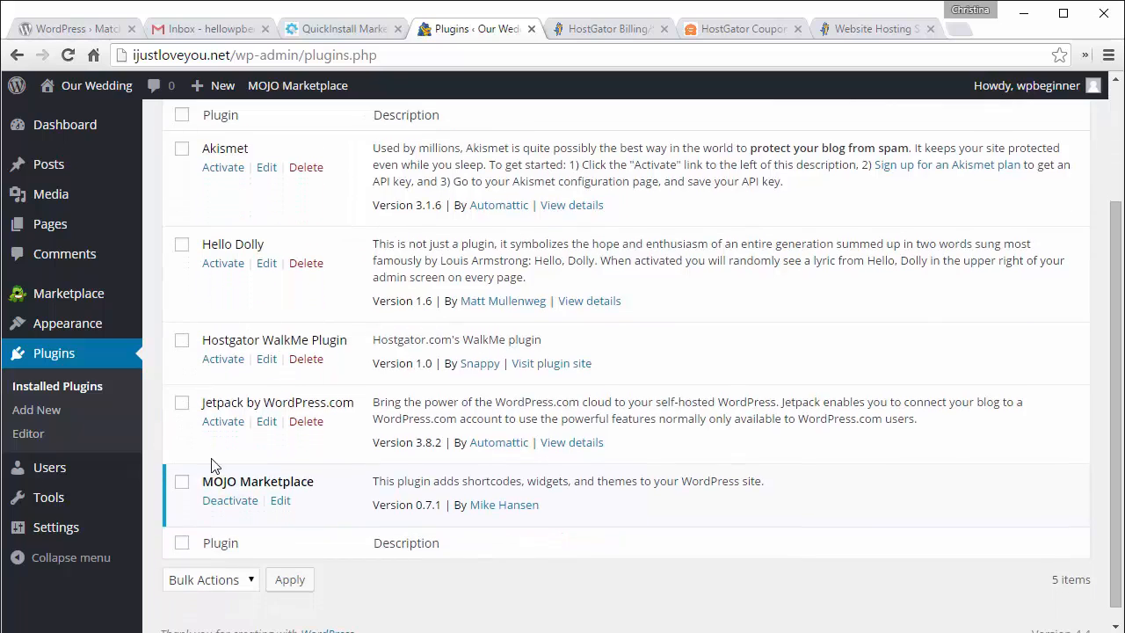
click(231, 501)
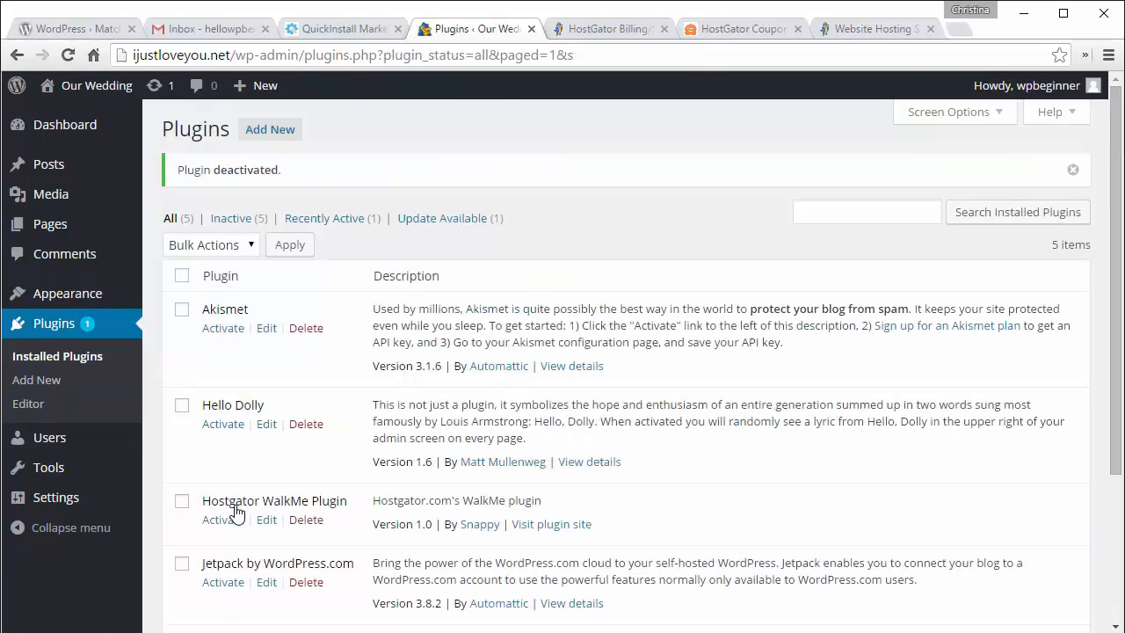
Step: Bulk-delete Hello Dolly, Hostgator WalkMe, Jetpack and MOJO Marketplace, confirming removal of their files and data
scroll(235, 512, down, 3)
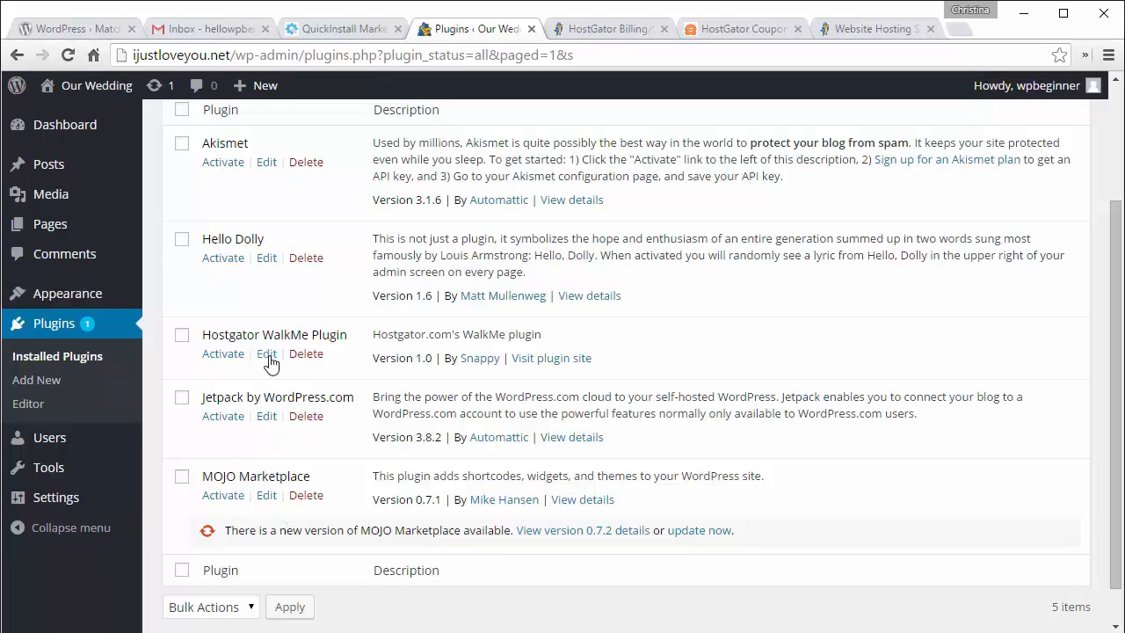
scroll(268, 358, up, 1)
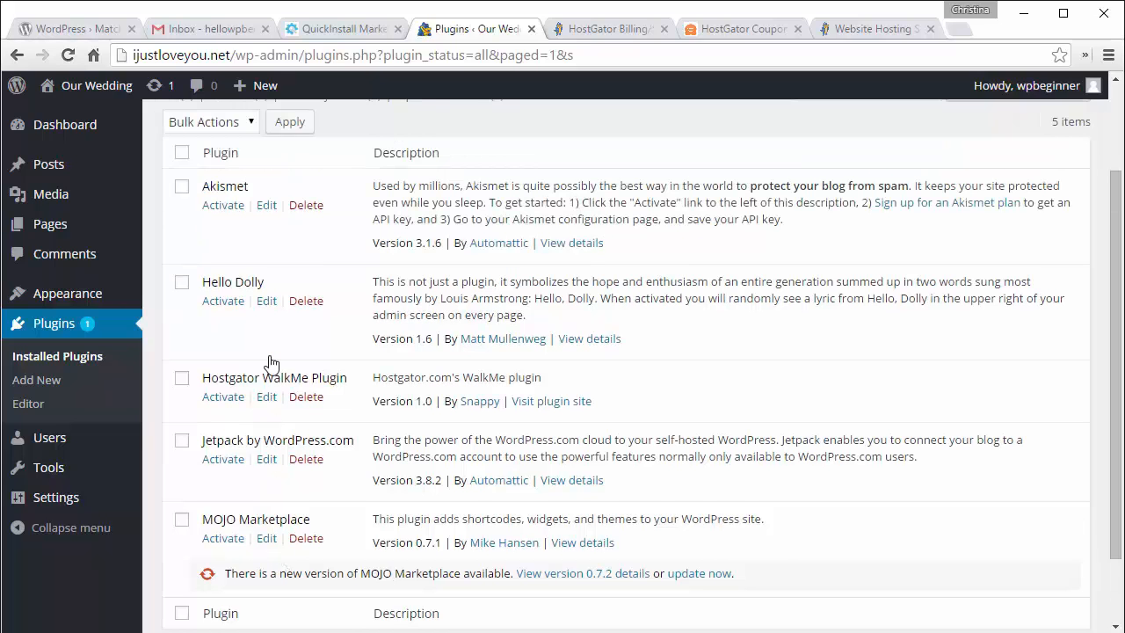
scroll(271, 363, up, 1)
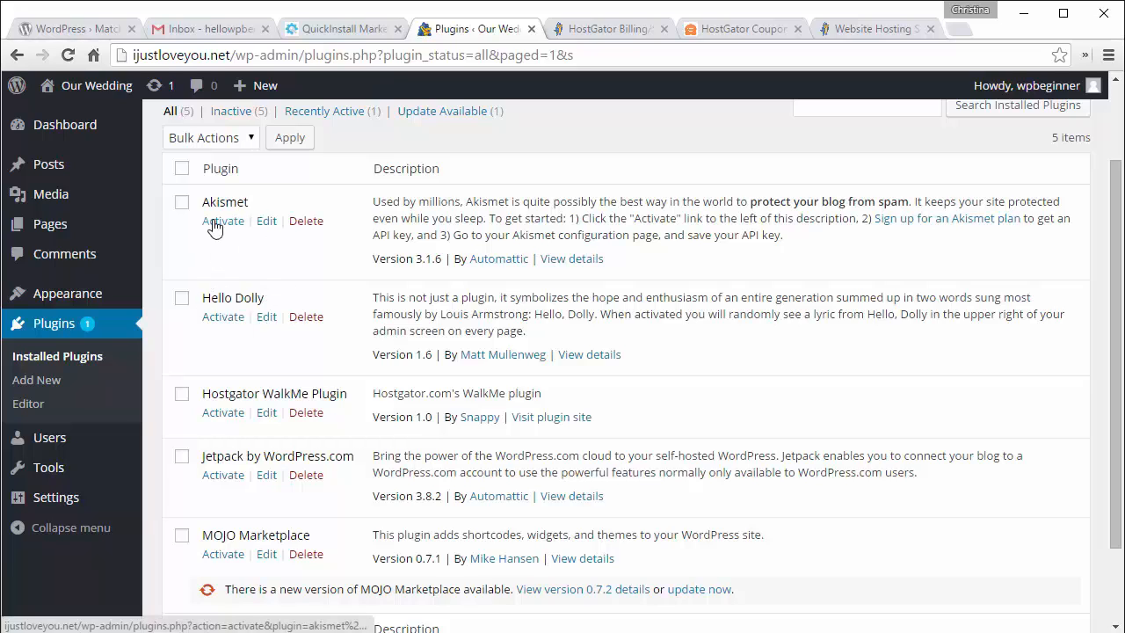
click(181, 300)
click(182, 394)
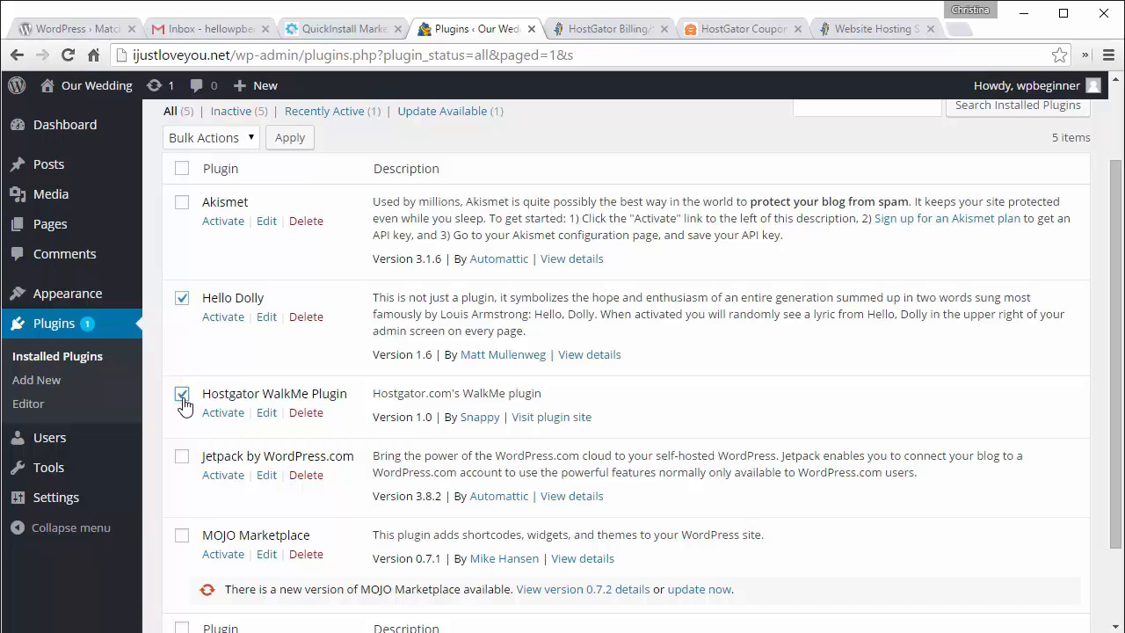
click(181, 457)
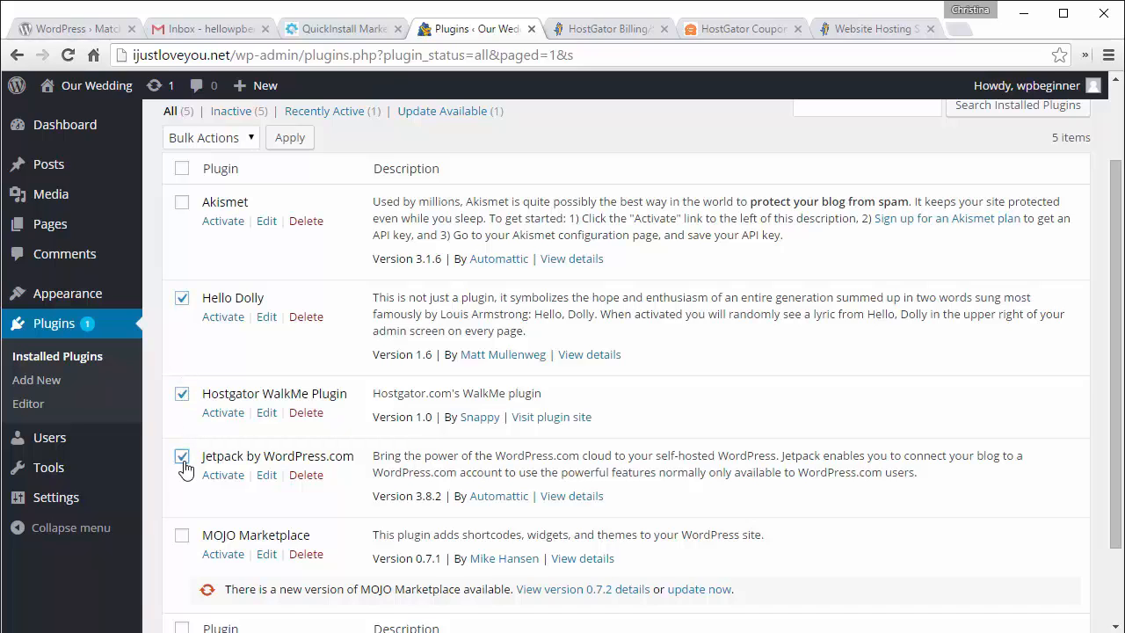
click(182, 536)
click(216, 138)
click(203, 230)
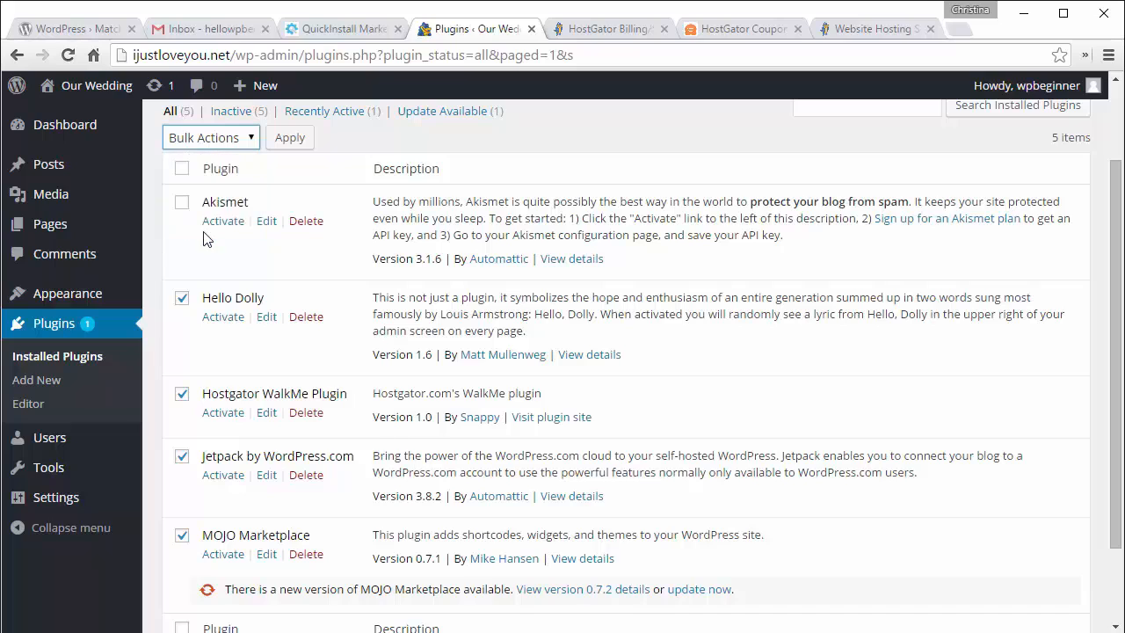
click(290, 138)
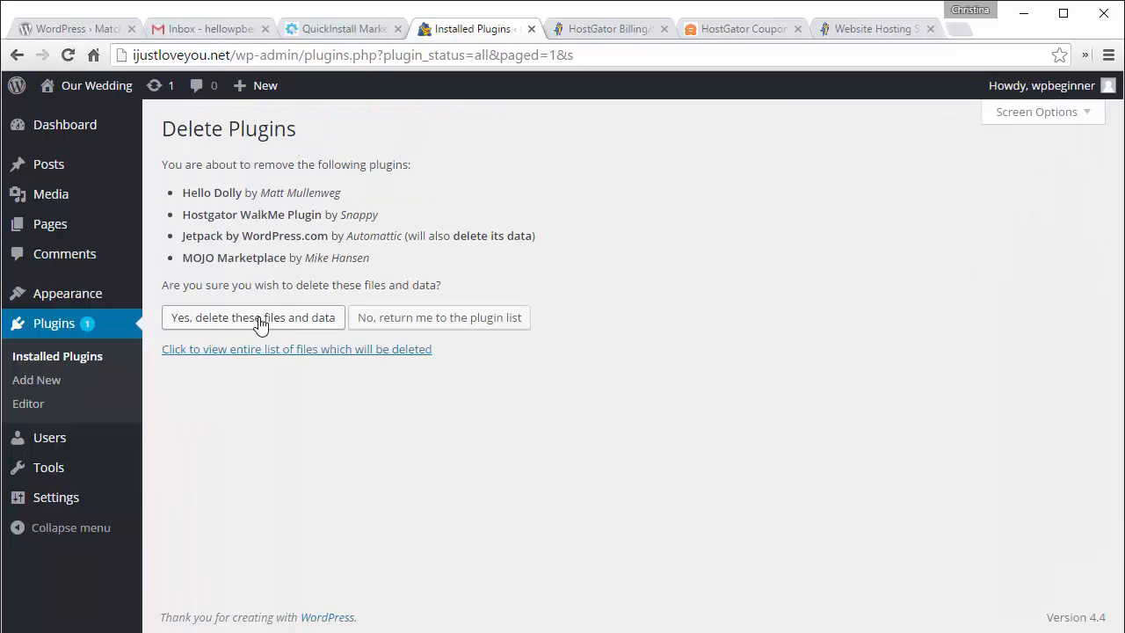
click(260, 322)
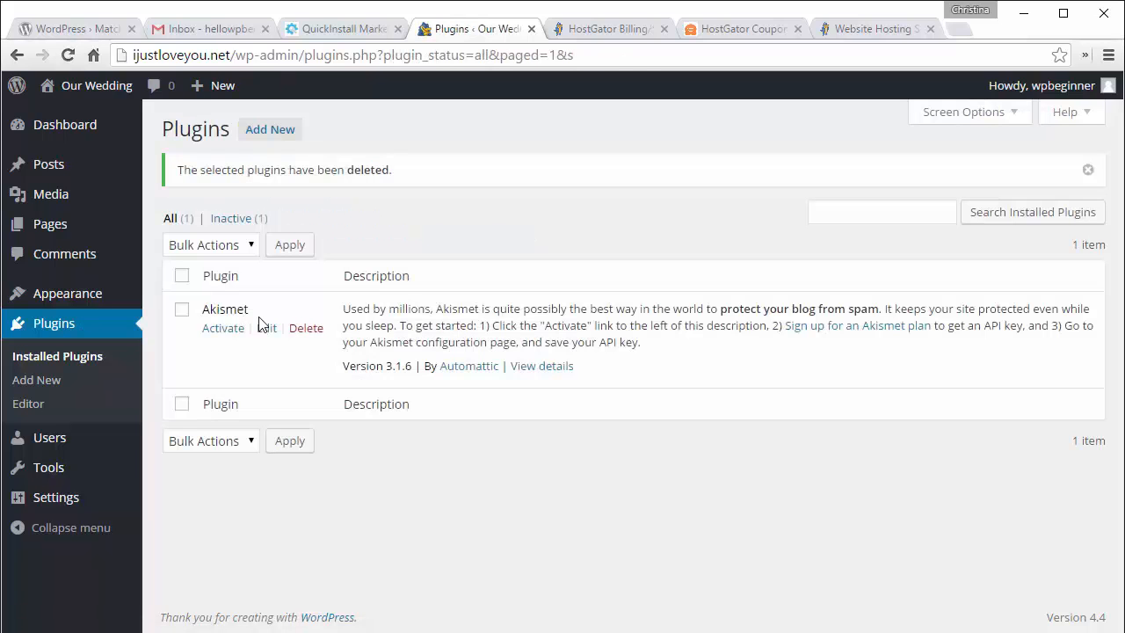
Step: Open the live Our Wedding site in a new tab to preview its front page
mouse_move(88, 85)
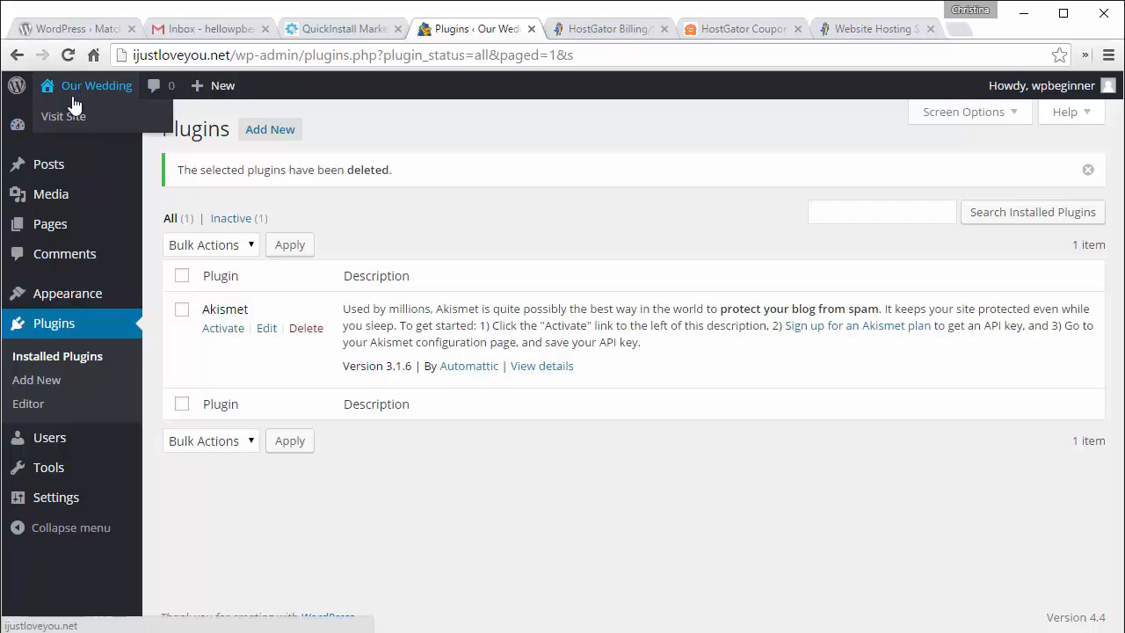
right_click(74, 115)
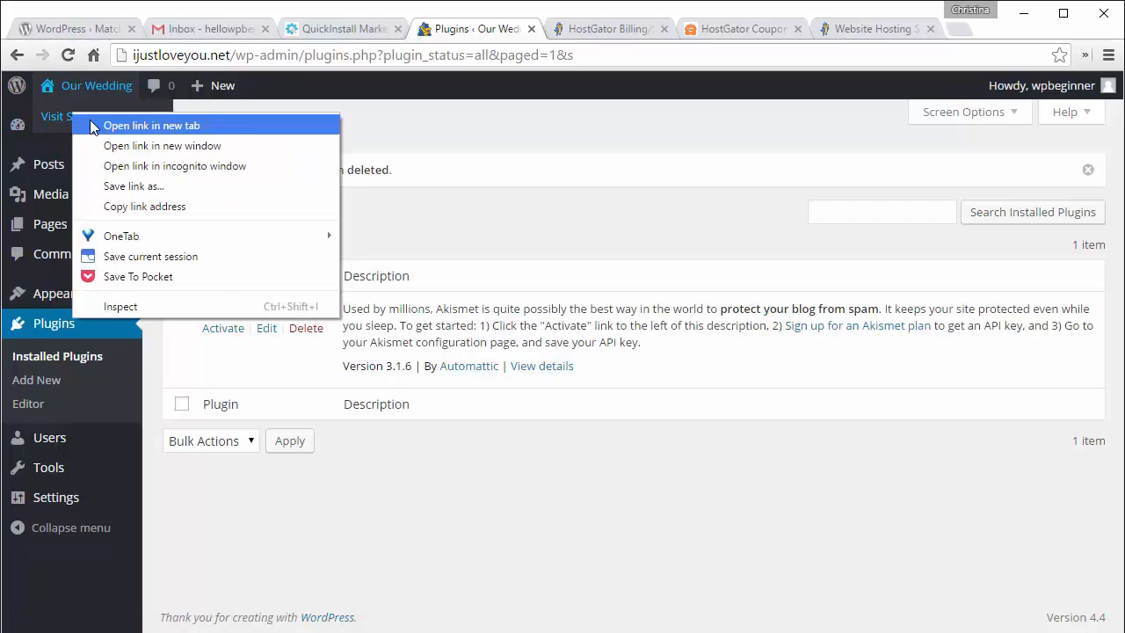
click(92, 122)
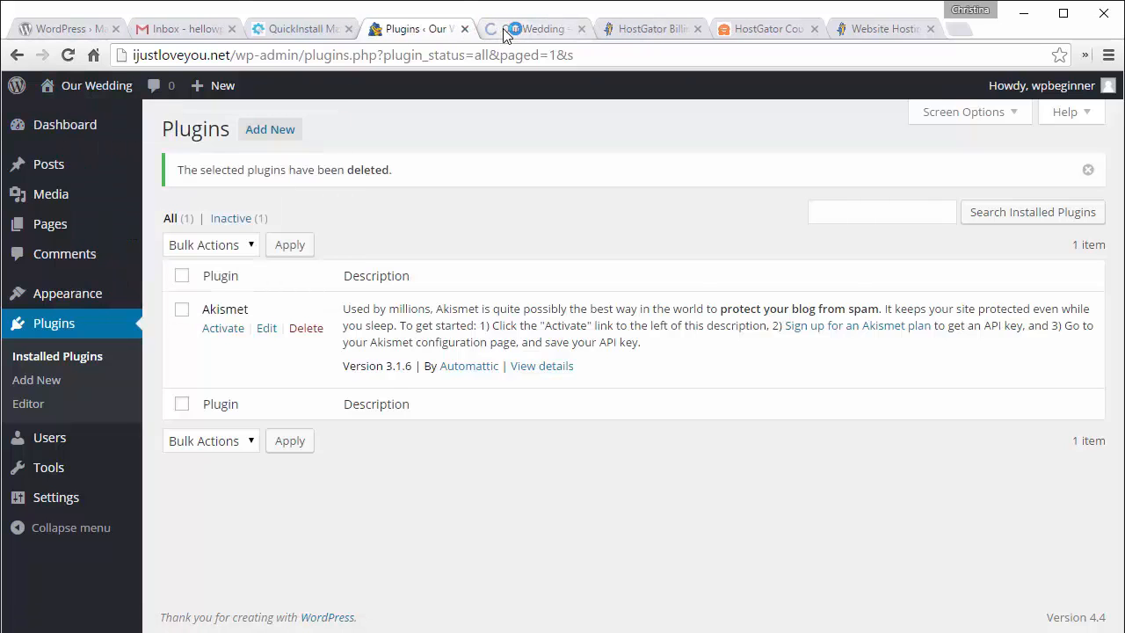
click(504, 30)
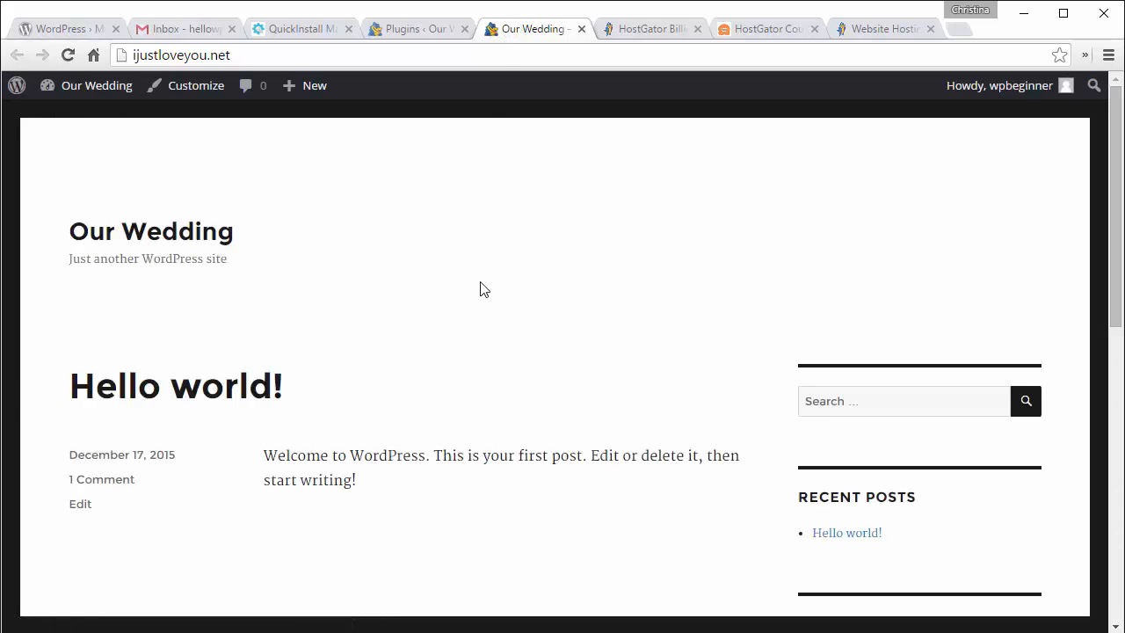
drag(1117, 555, 1122, 556)
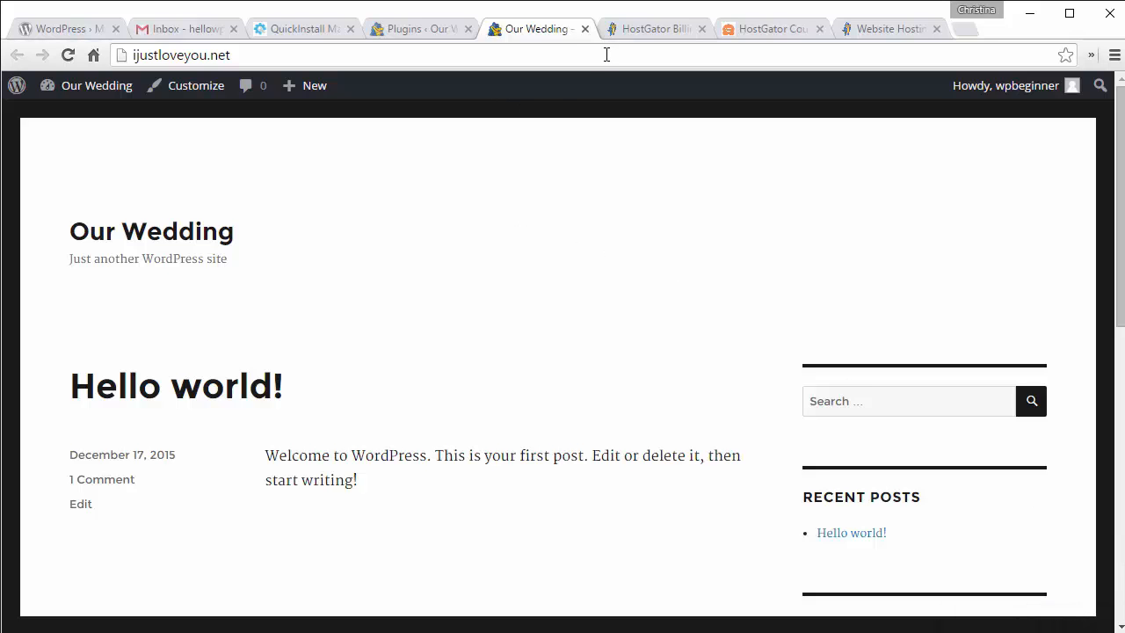
Step: Close the site preview and the HostGator Billing, Coupon and Website Hosting tabs
click(584, 29)
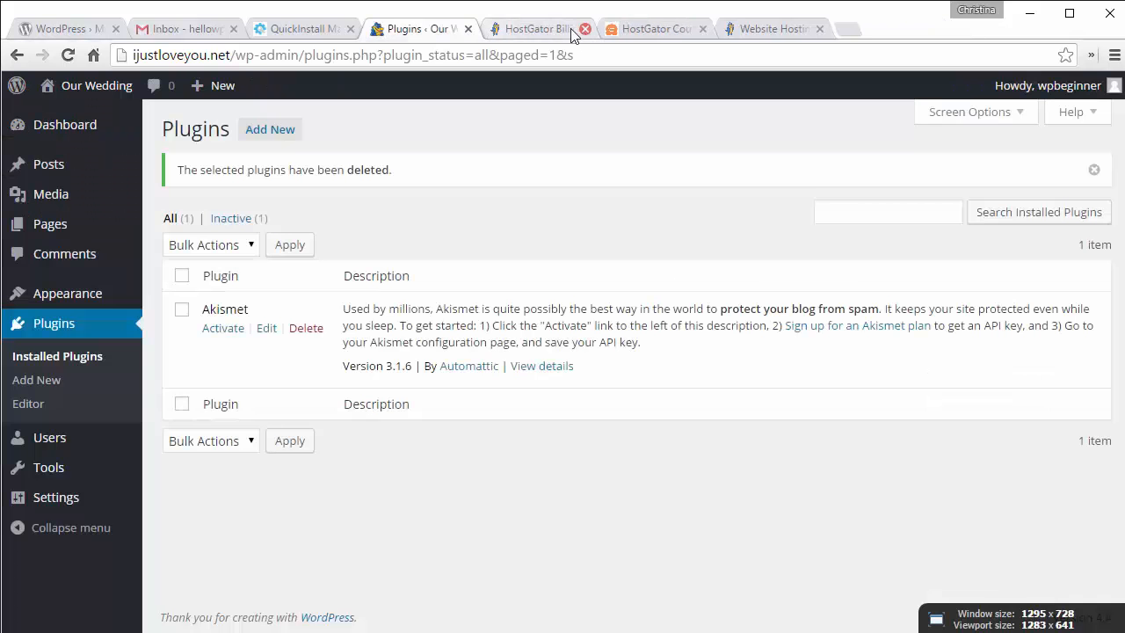
click(545, 31)
click(584, 29)
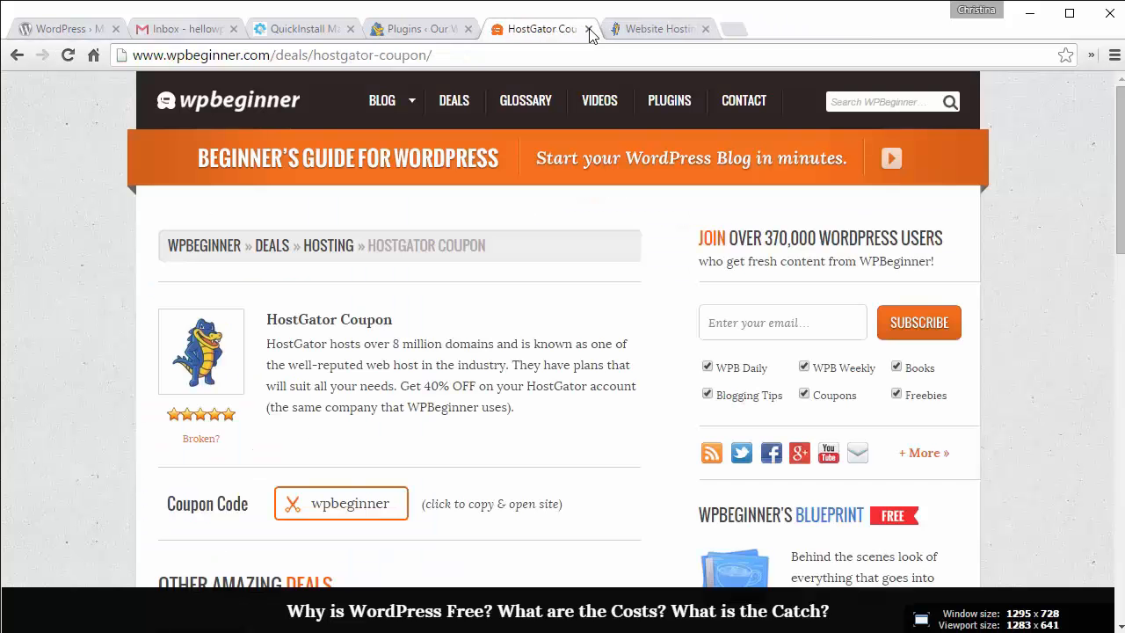
click(586, 29)
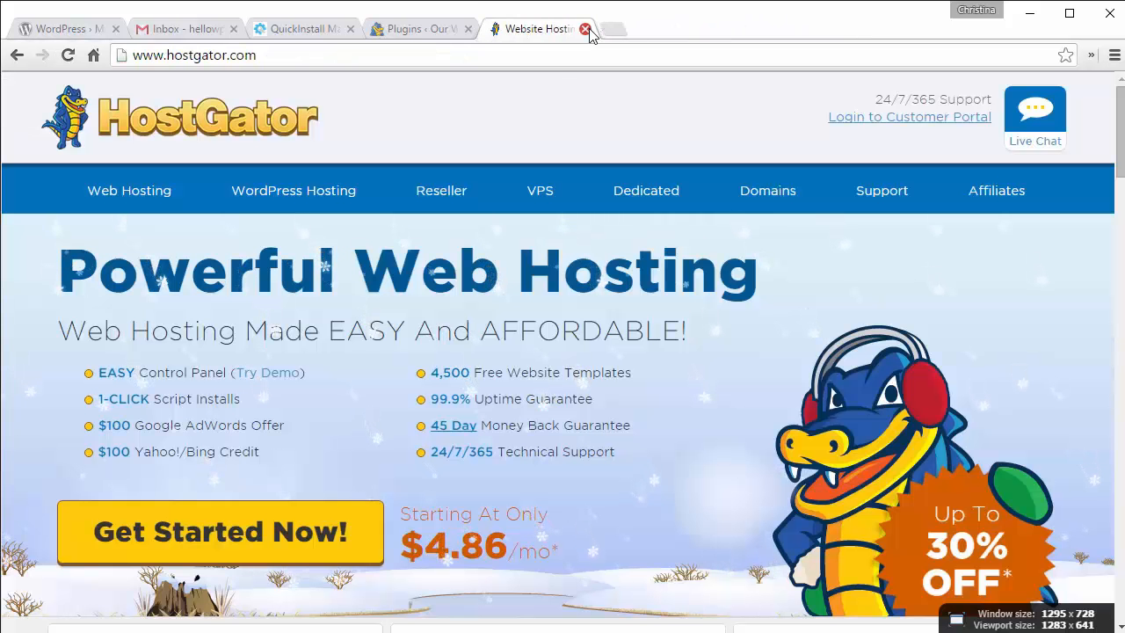
click(586, 29)
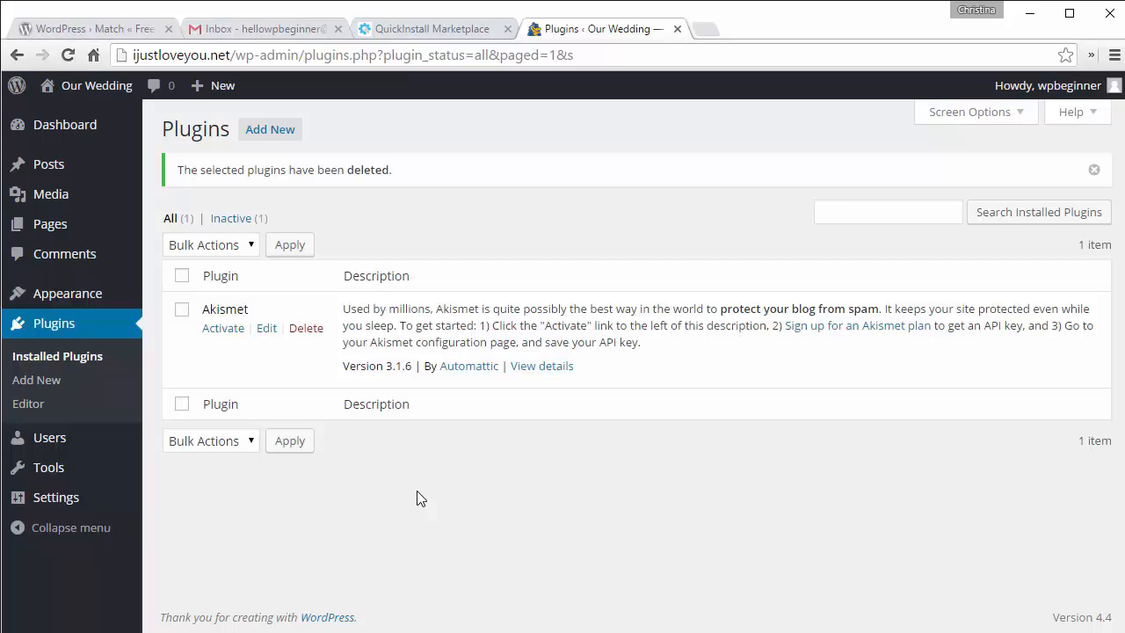
click(567, 632)
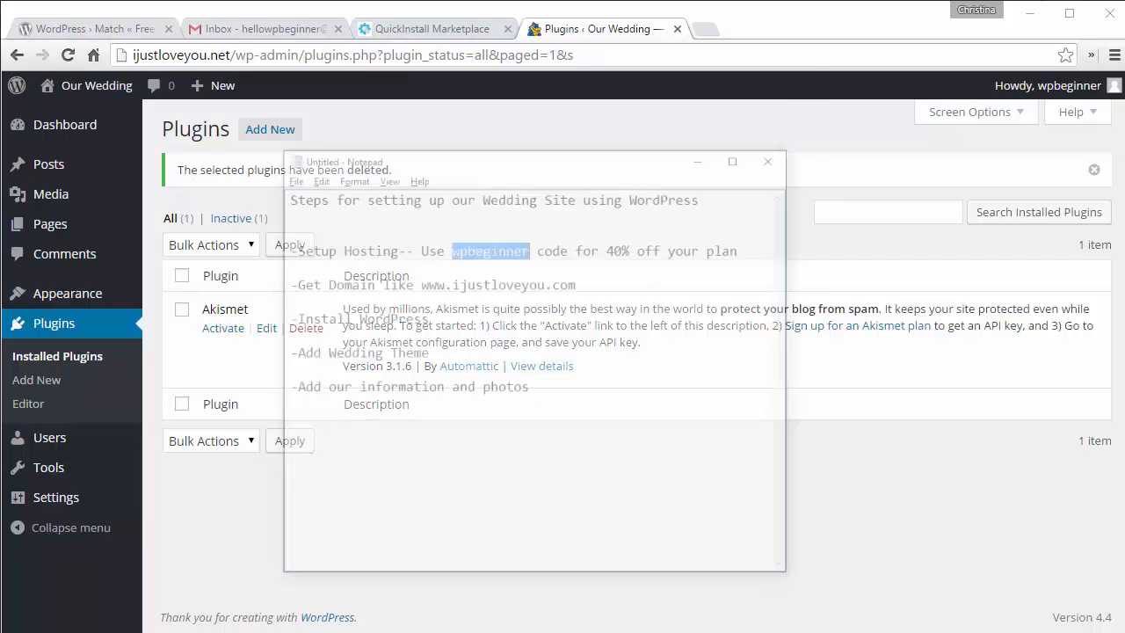
click(481, 356)
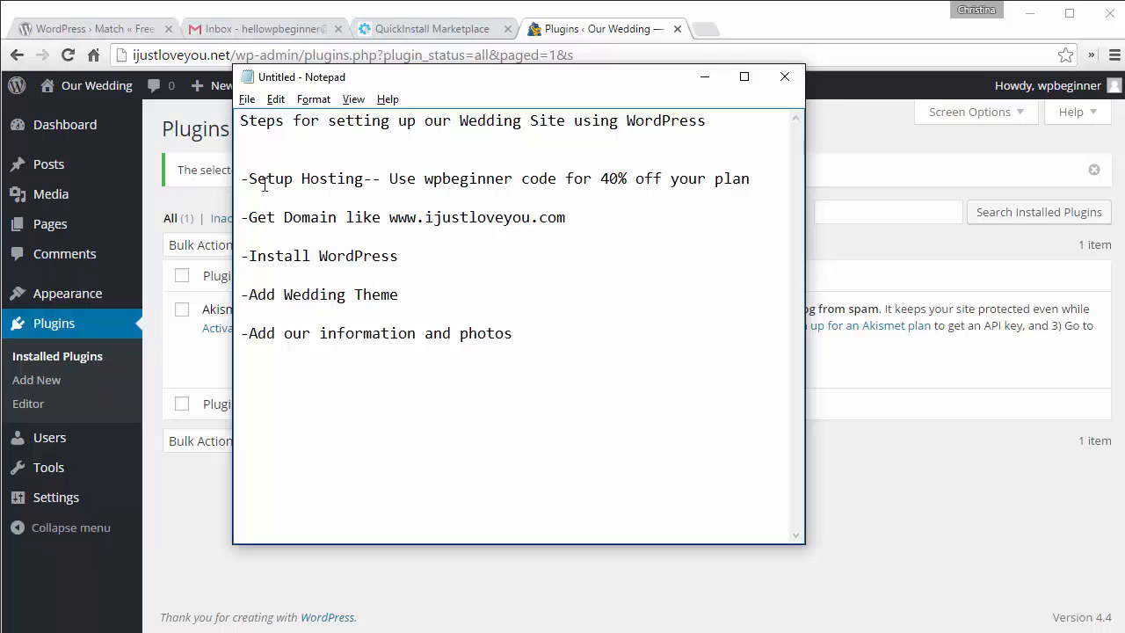
drag(257, 179, 751, 178)
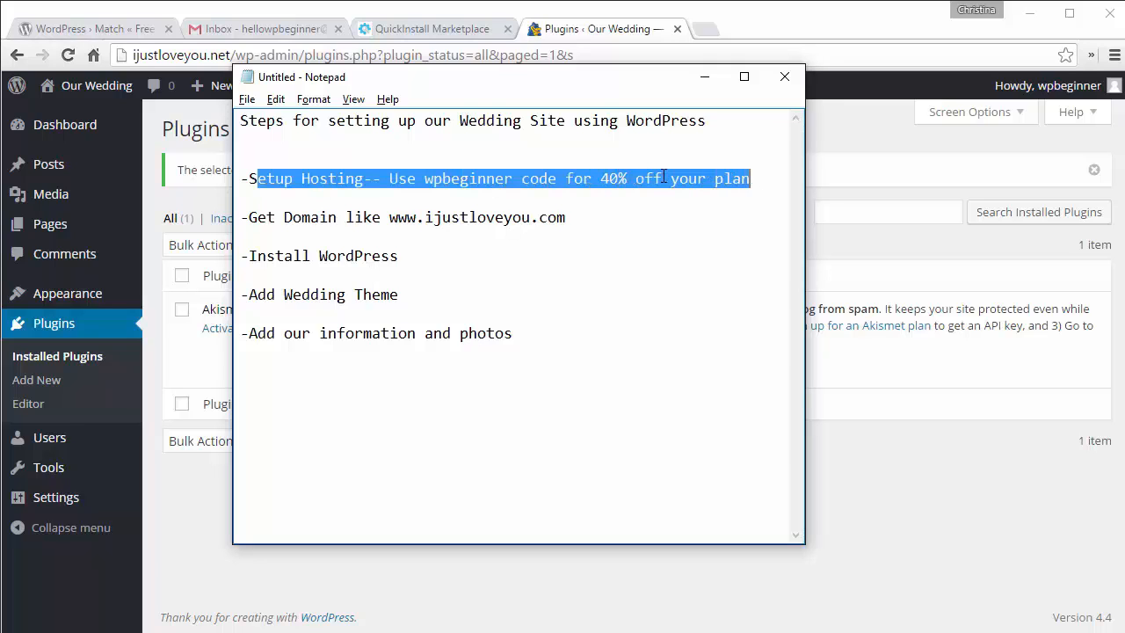
drag(253, 222, 571, 236)
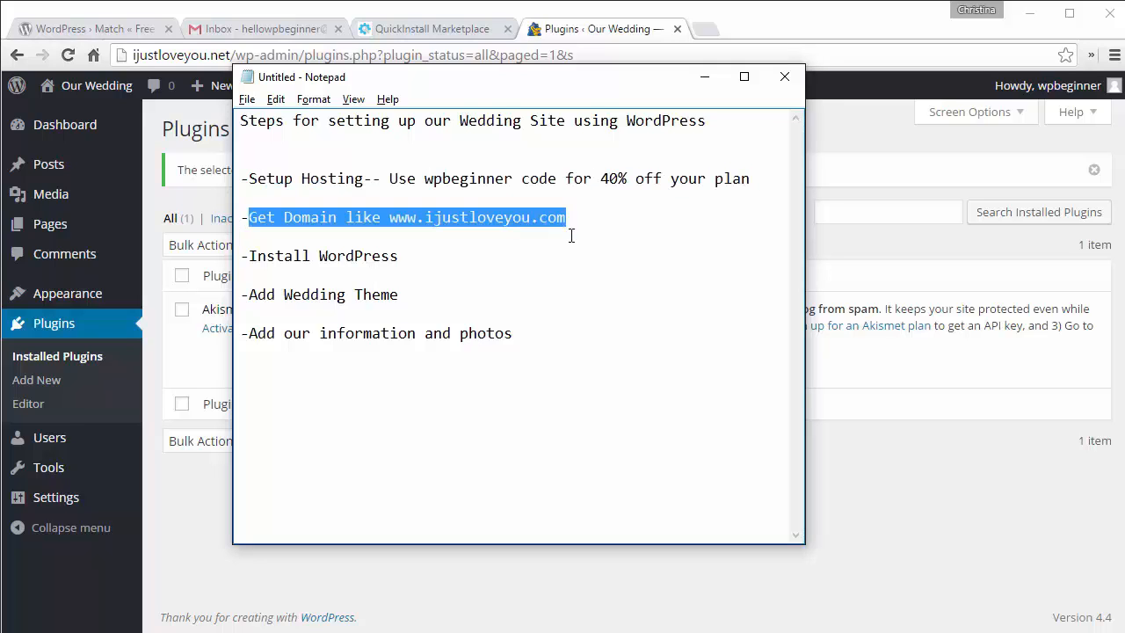
drag(249, 255, 402, 265)
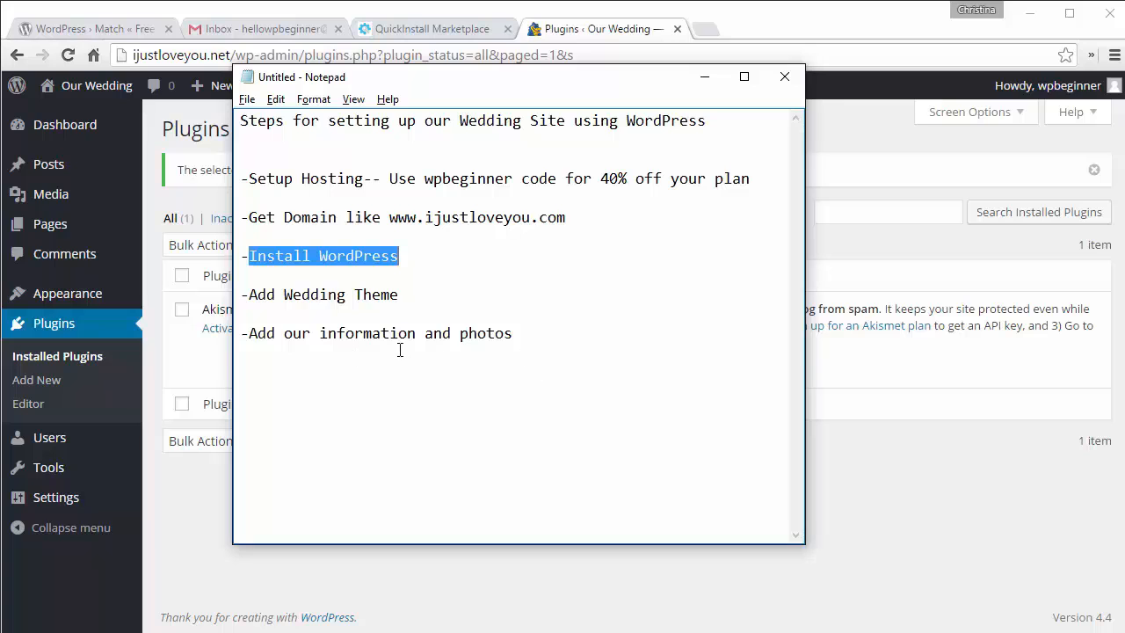
click(708, 77)
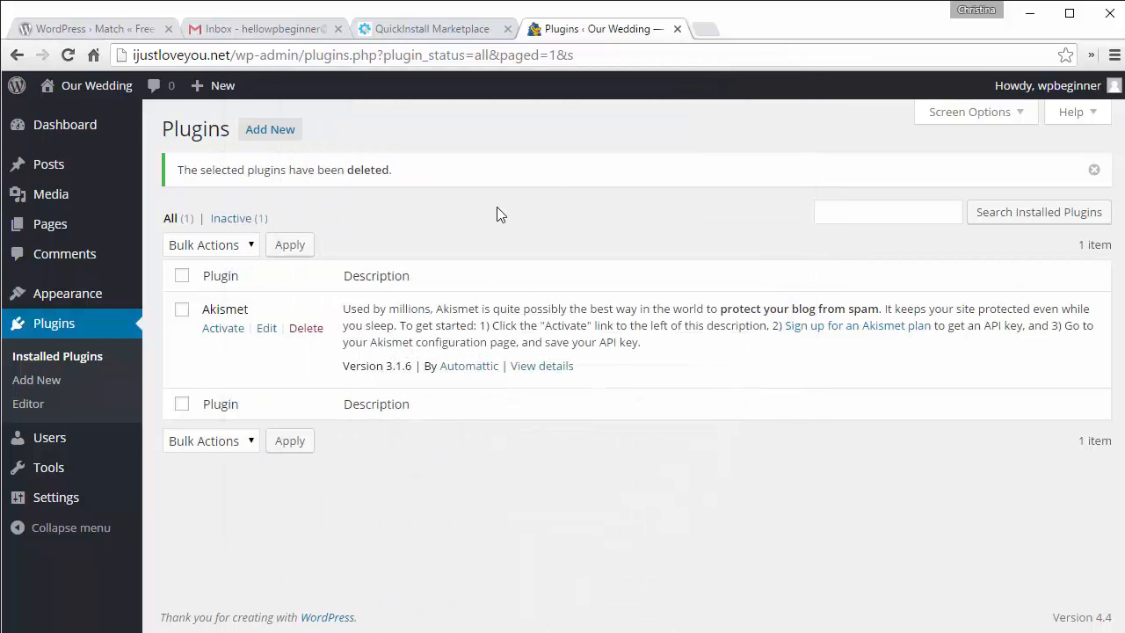
Step: Go to Appearance > Themes and start adding a new theme
mouse_move(87, 294)
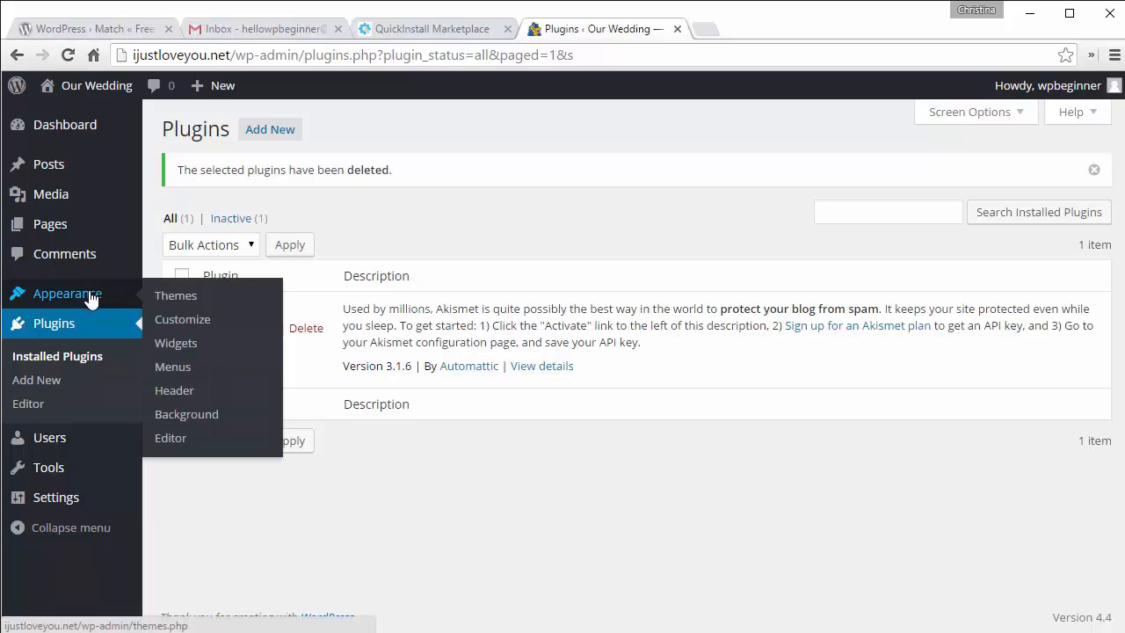
click(165, 297)
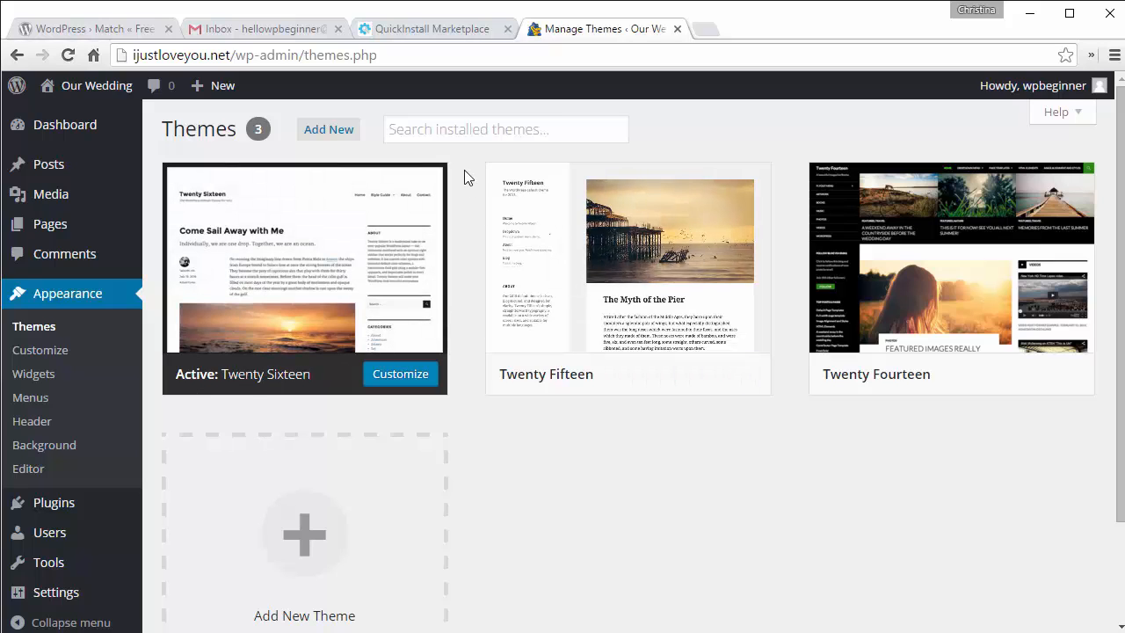
click(319, 134)
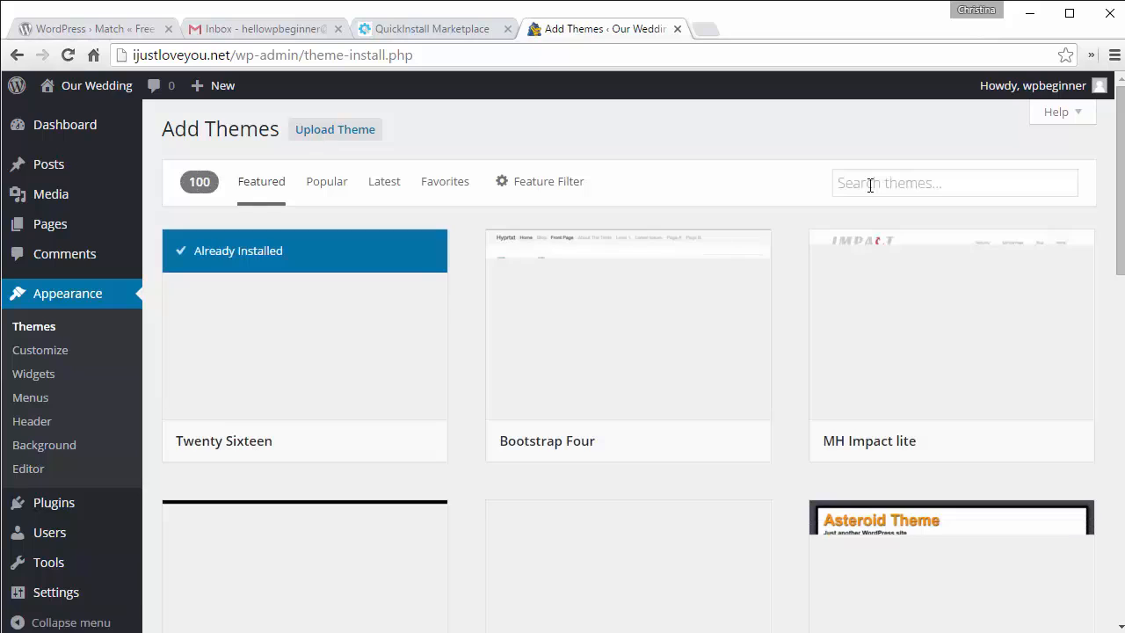
Step: Search the theme directory for 'wedding' and install the Match theme
click(870, 185)
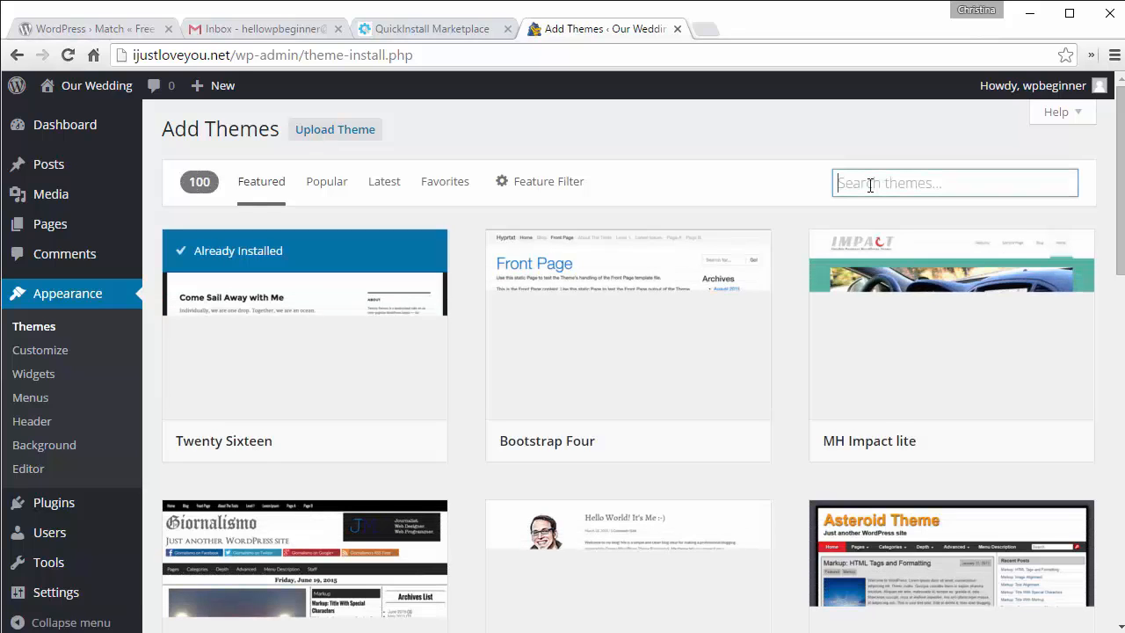
text(wedd)
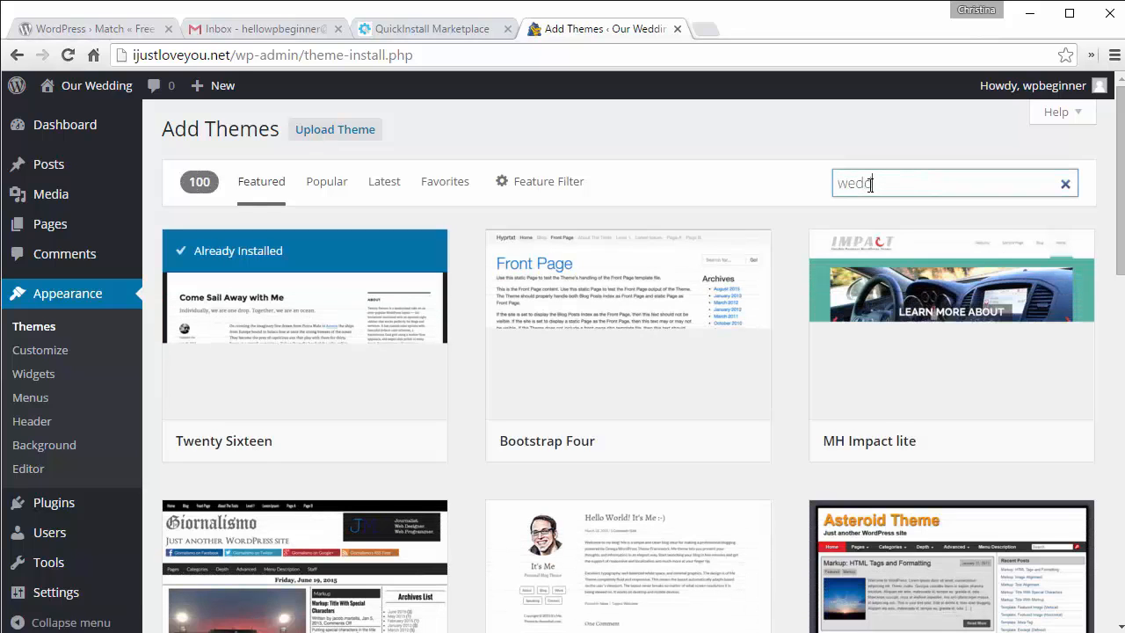
text(ing)
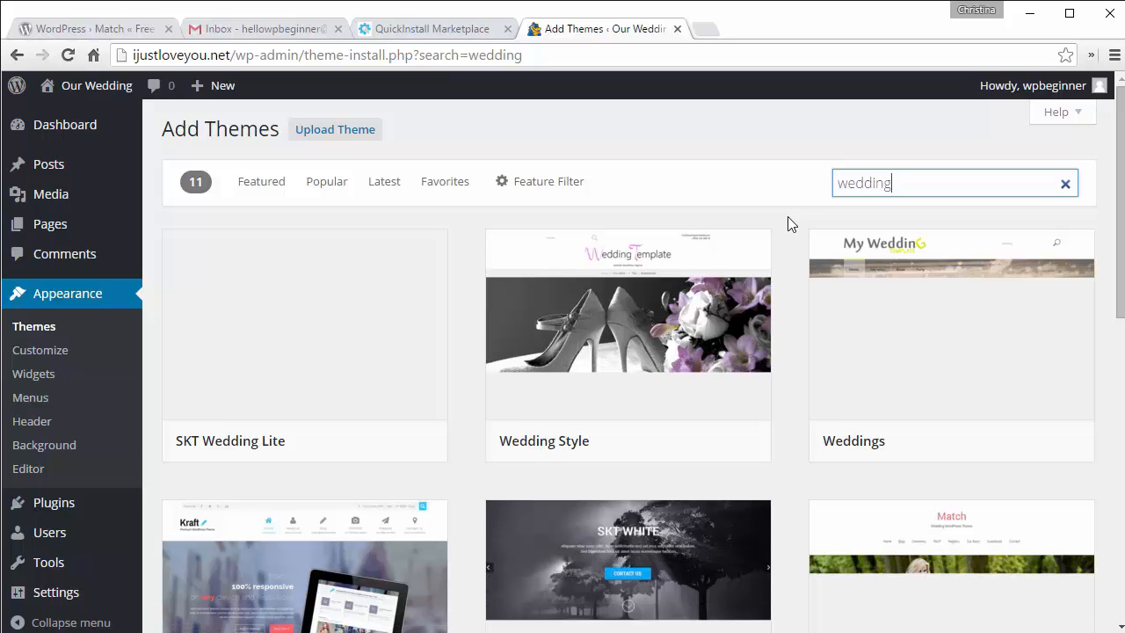
mouse_move(729, 355)
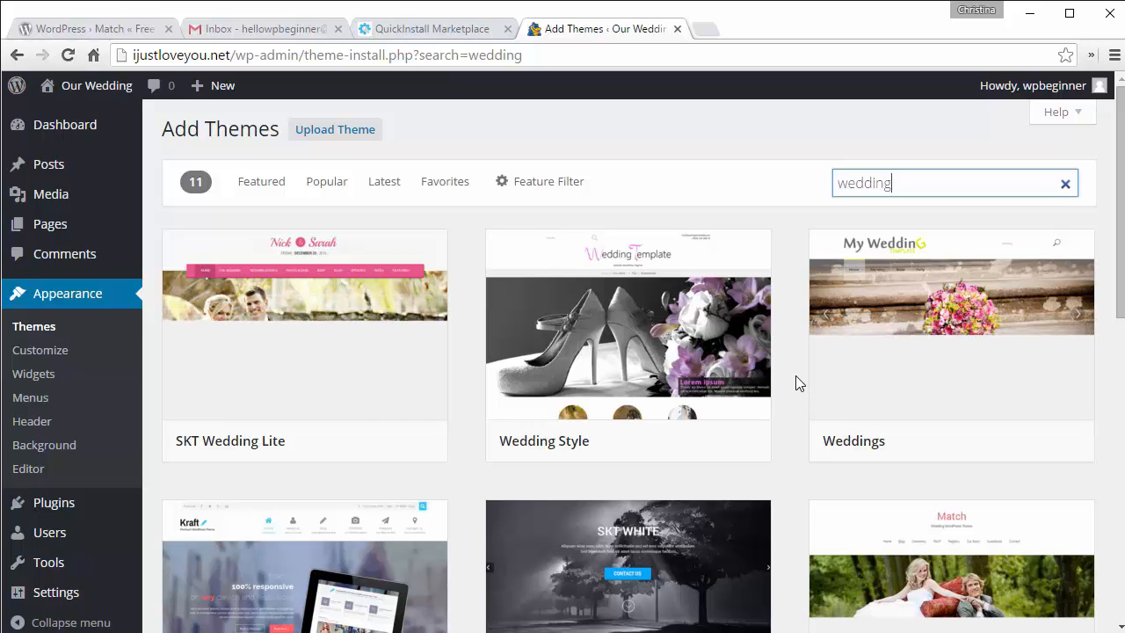
scroll(794, 362, down, 1)
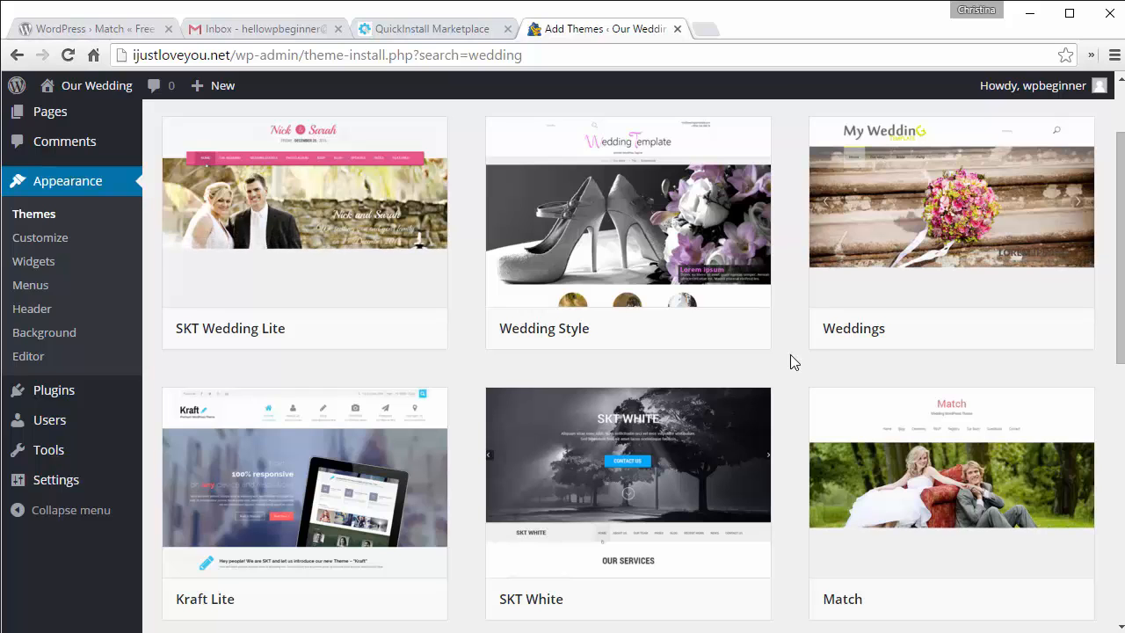
scroll(790, 355, down, 1)
scroll(793, 360, down, 1)
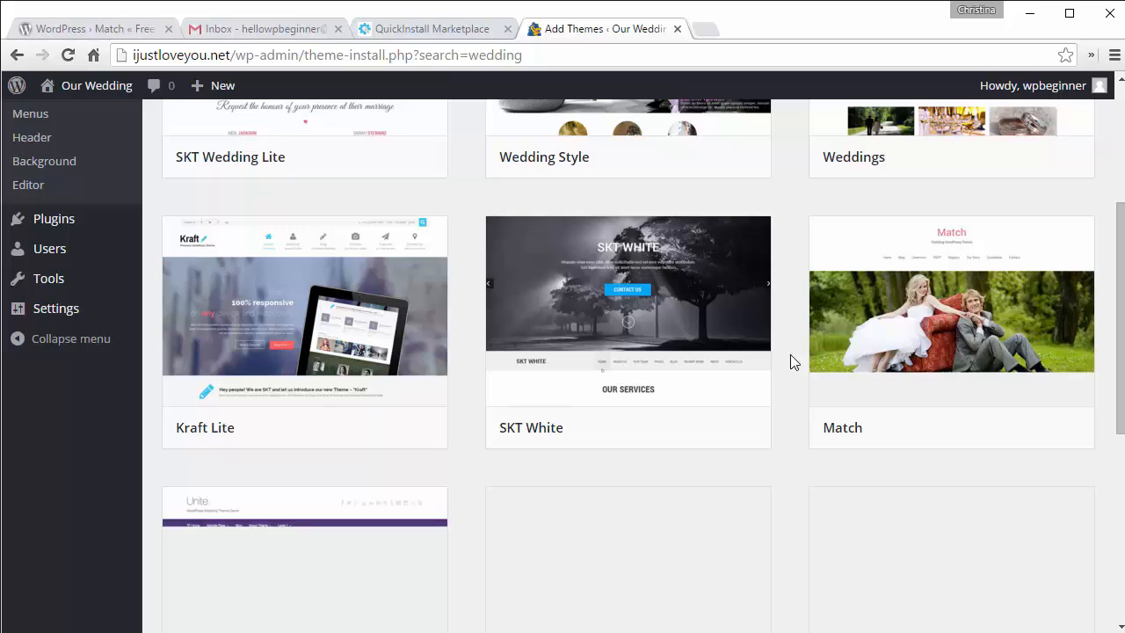
mouse_move(904, 397)
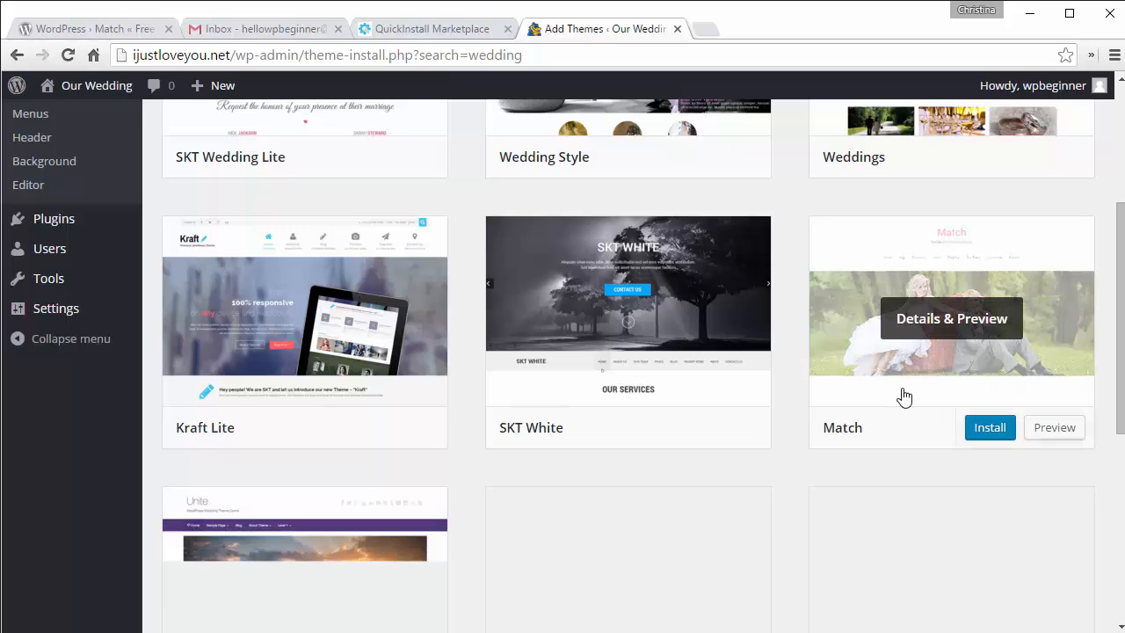
click(982, 434)
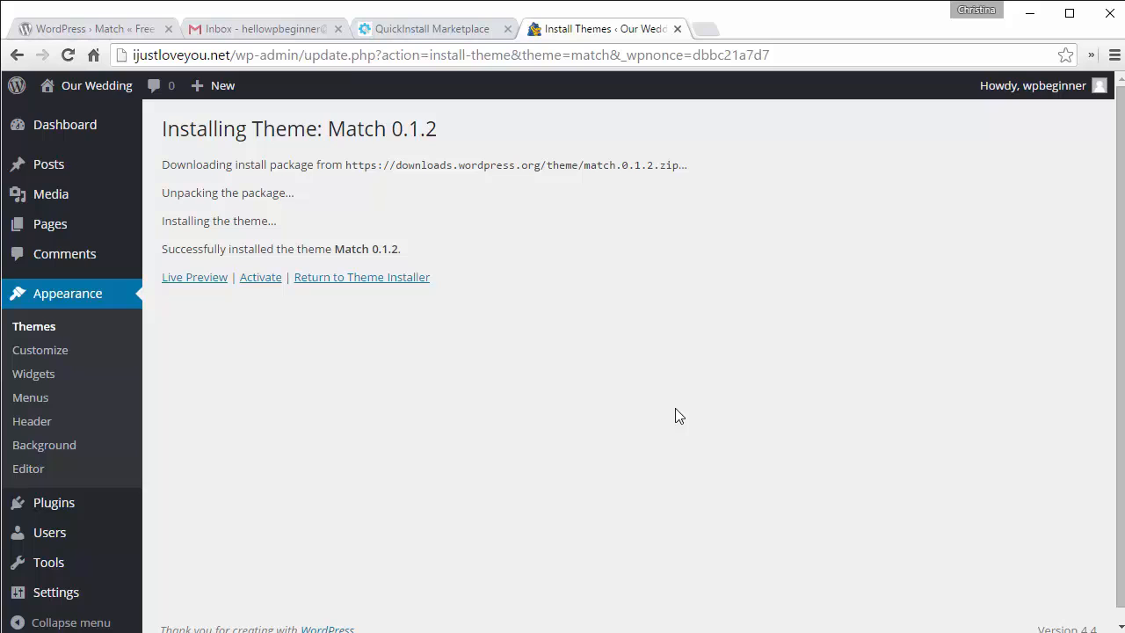
Step: Activate the Match theme, preview the live site in a new tab, then close that tab
click(255, 280)
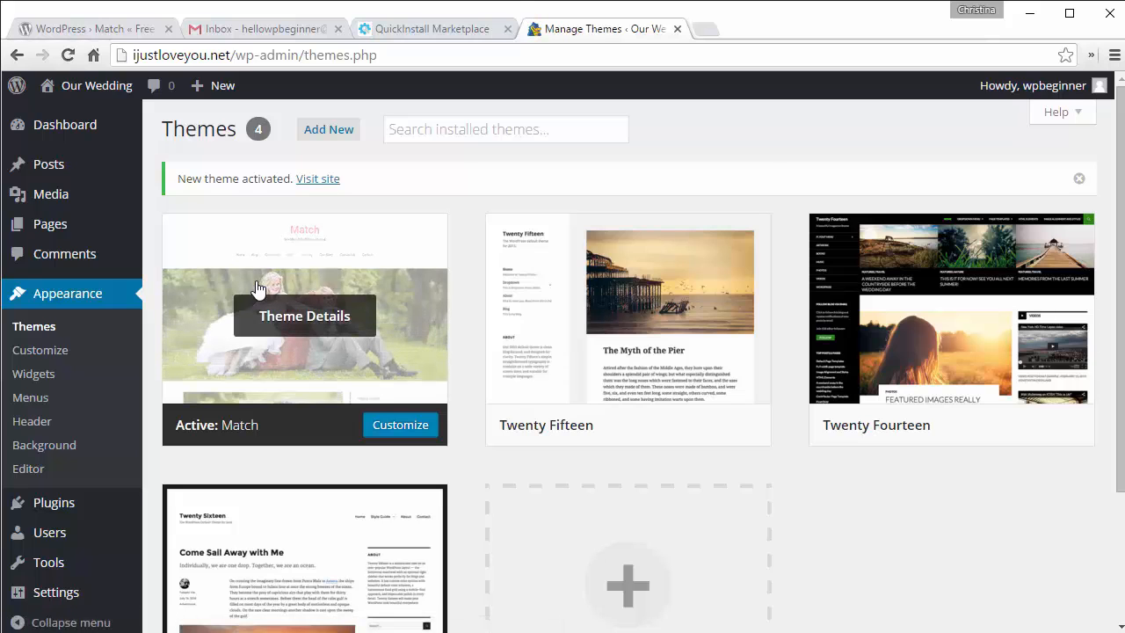
right_click(313, 178)
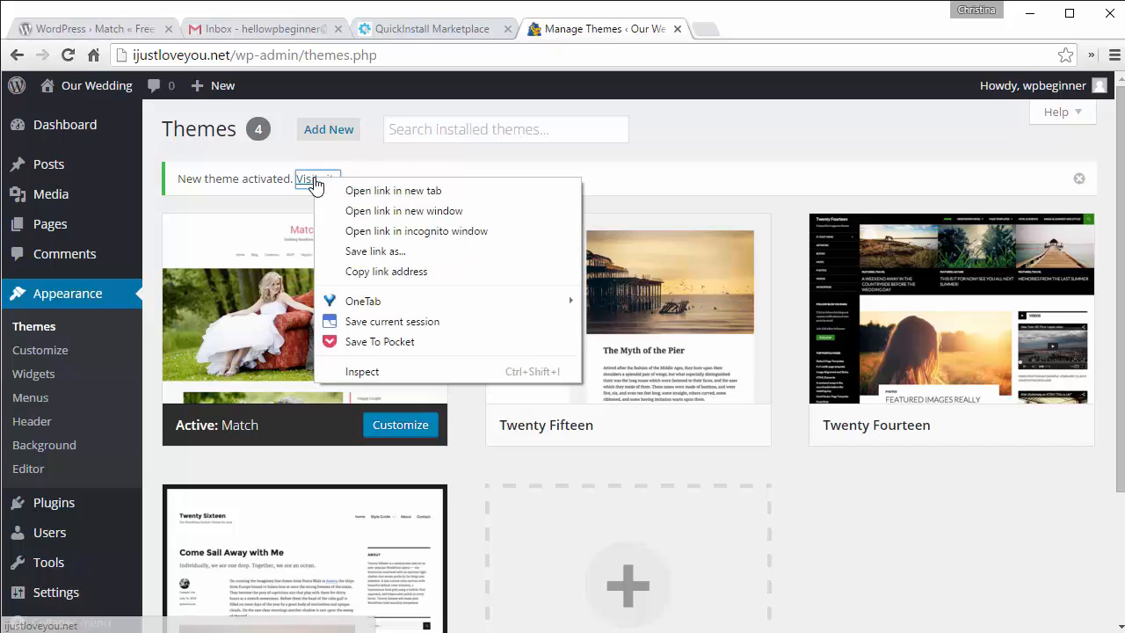
click(334, 187)
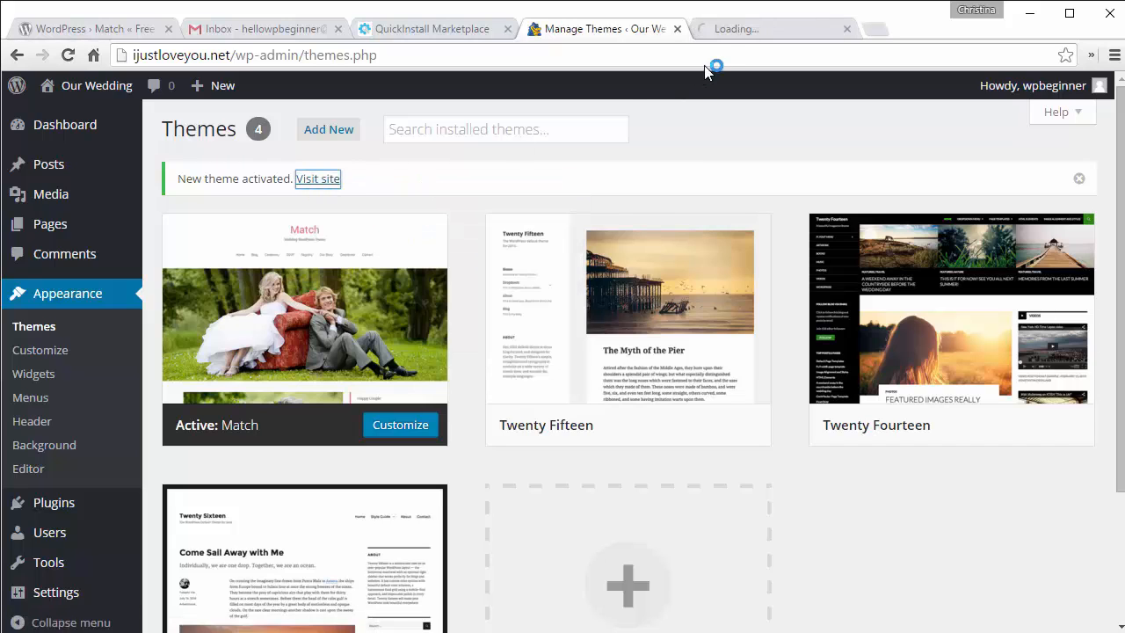
click(742, 28)
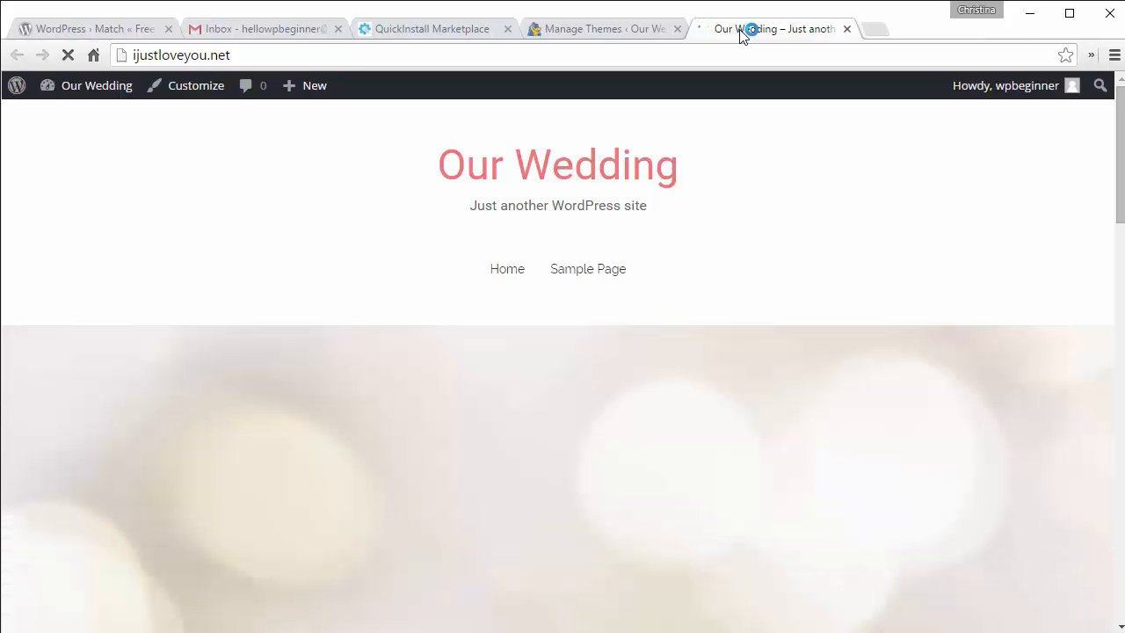
scroll(806, 234, down, 8)
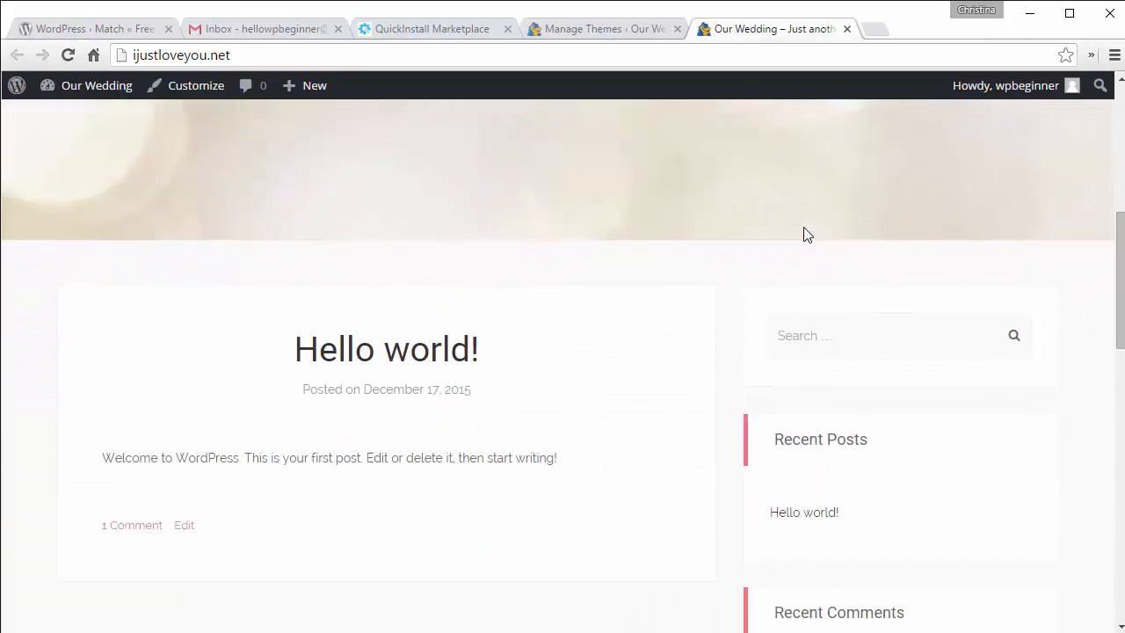
scroll(807, 234, down, 2)
scroll(806, 234, up, 10)
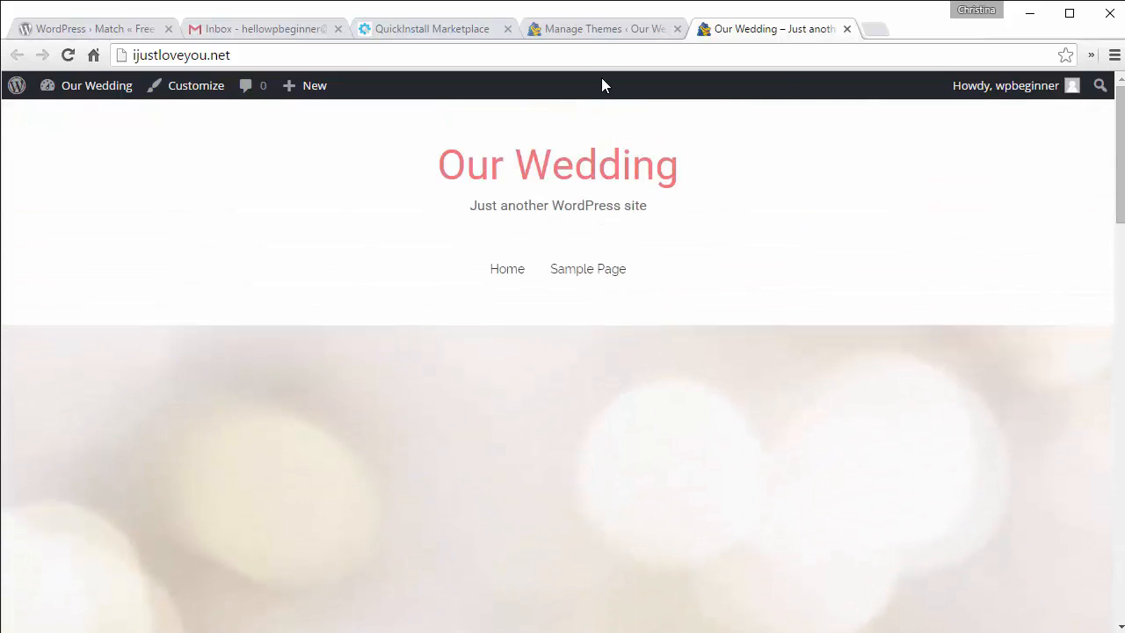
click(846, 29)
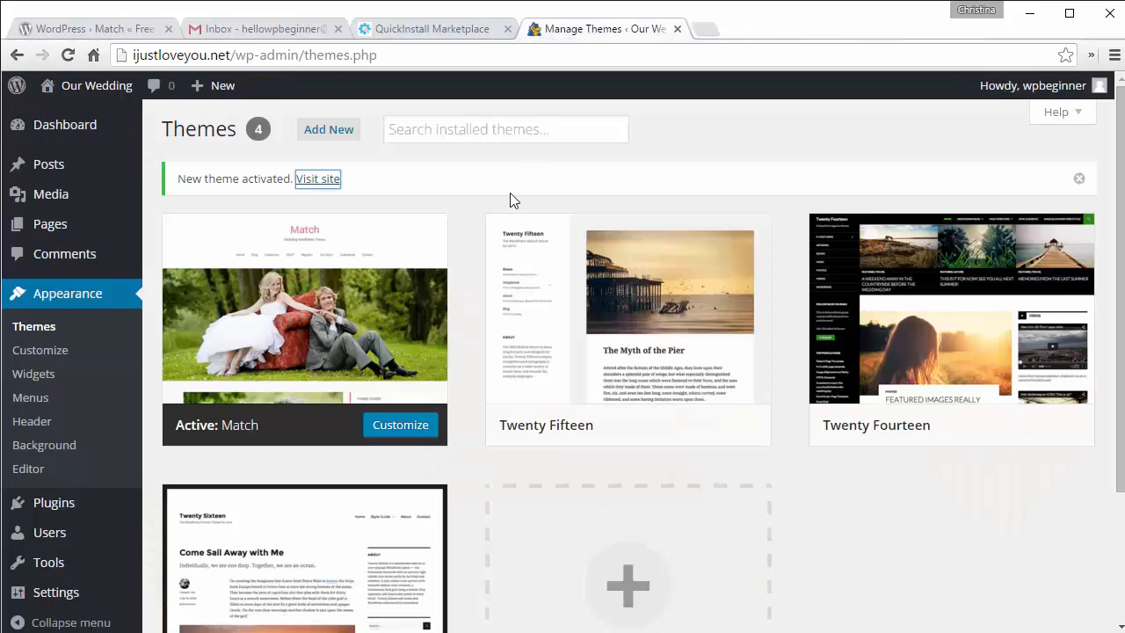
Step: Save the Post name permalink structure under Settings > Permalinks, then launch Appearance > Customize
scroll(351, 197, down, 2)
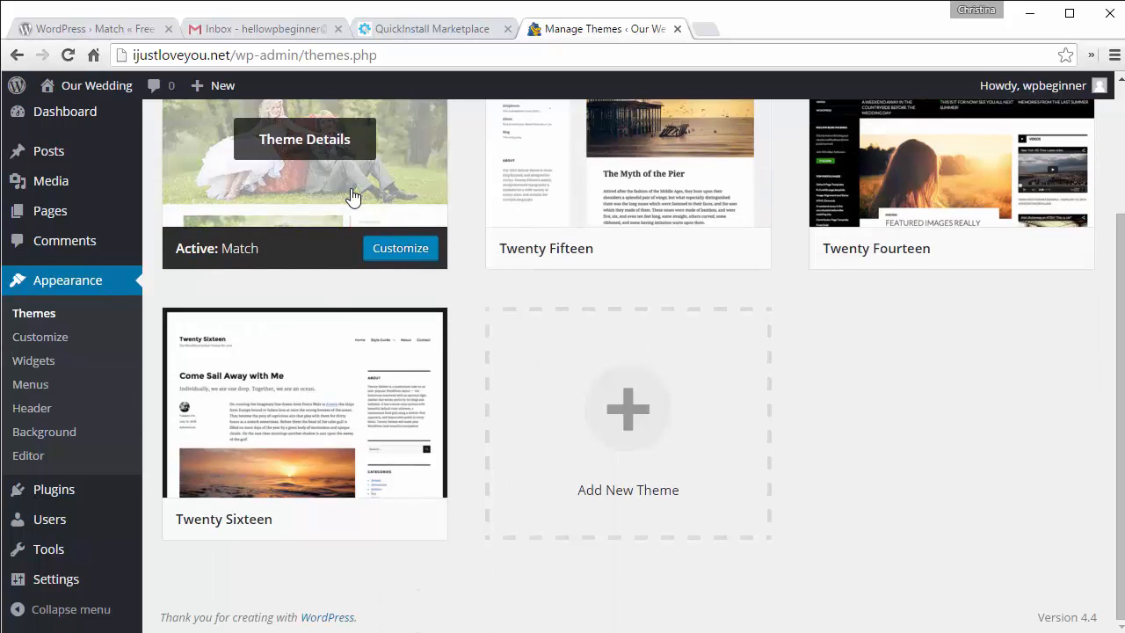
mouse_move(52, 593)
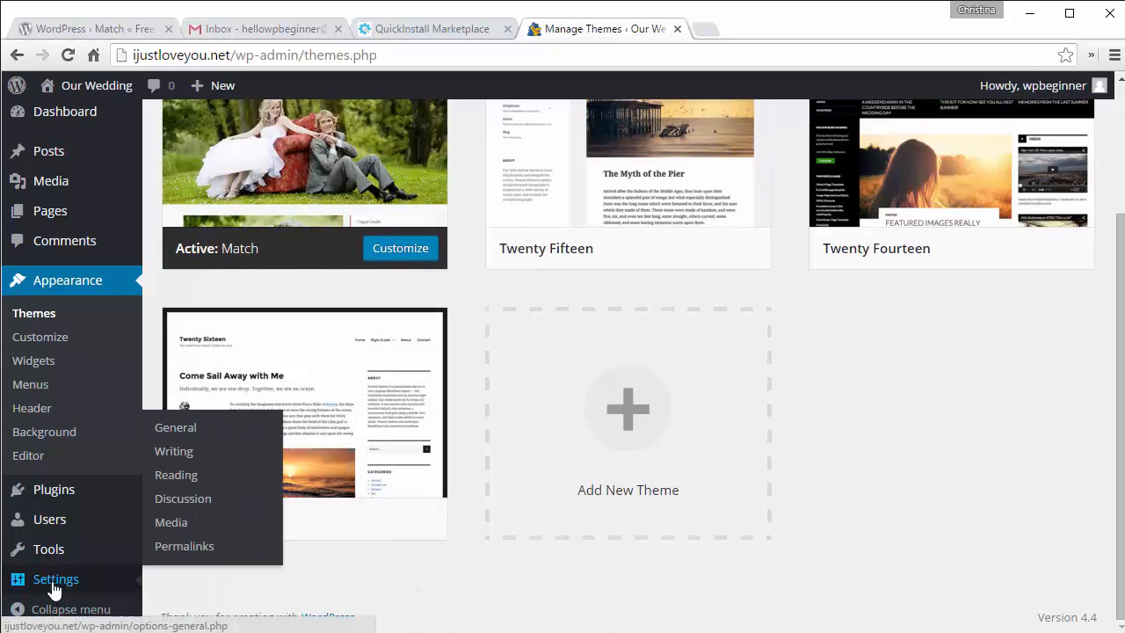
click(184, 546)
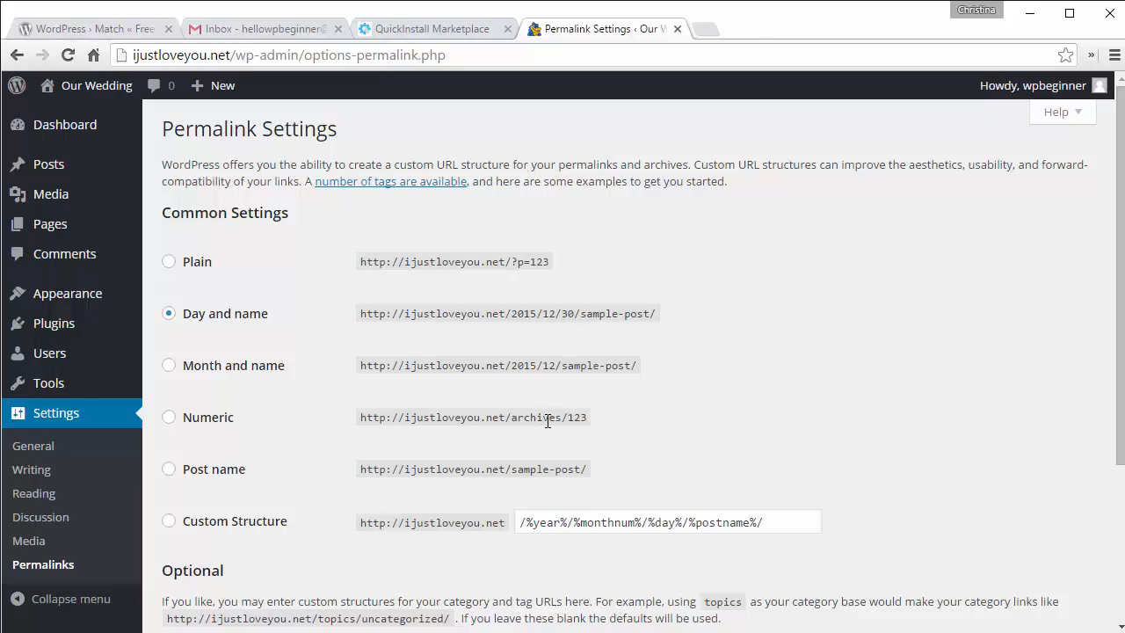
click(169, 470)
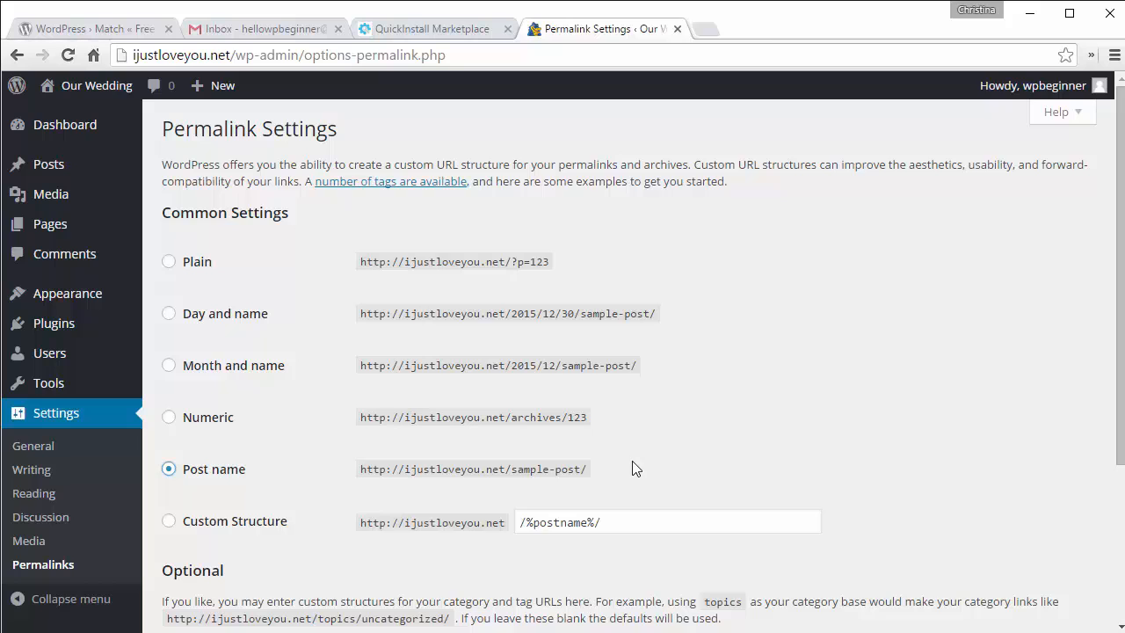
scroll(633, 469, down, 3)
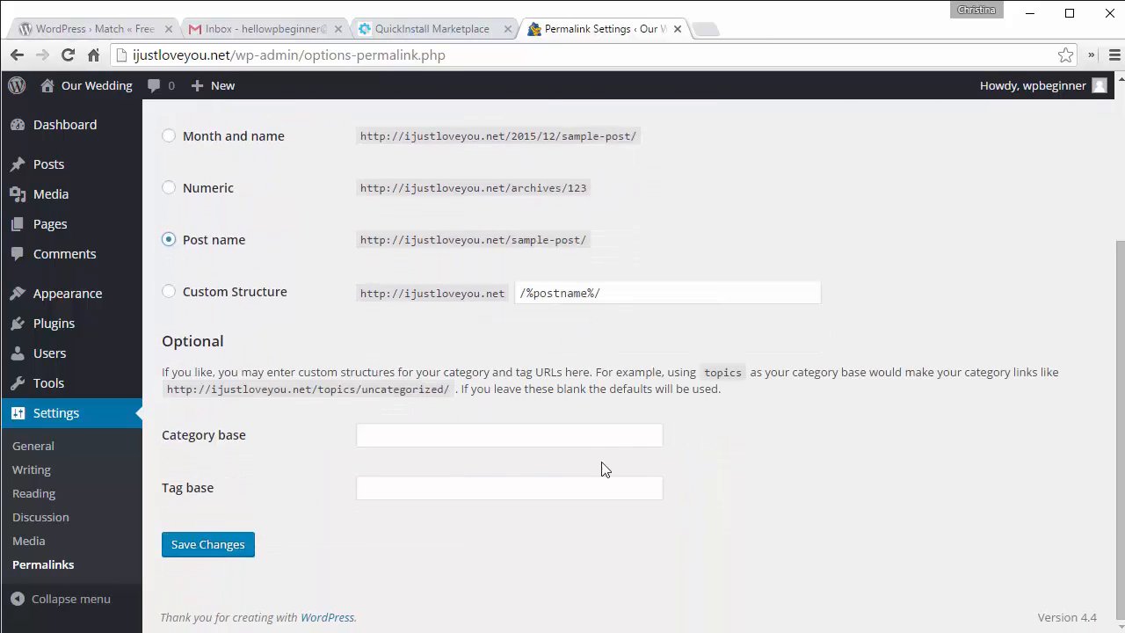
click(208, 545)
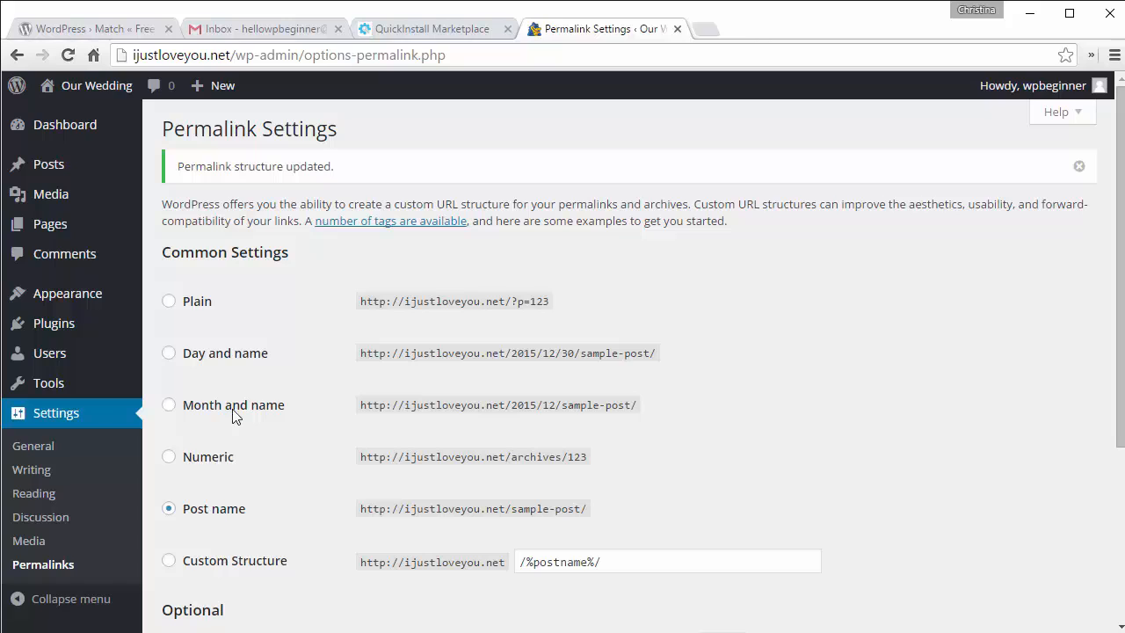
mouse_move(64, 303)
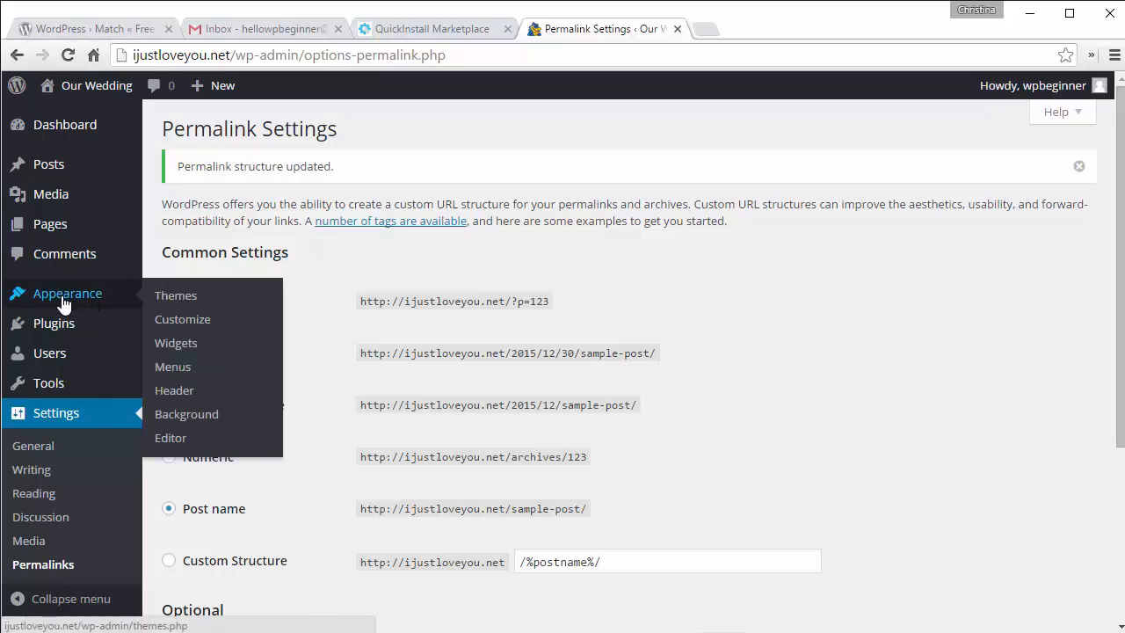
click(180, 328)
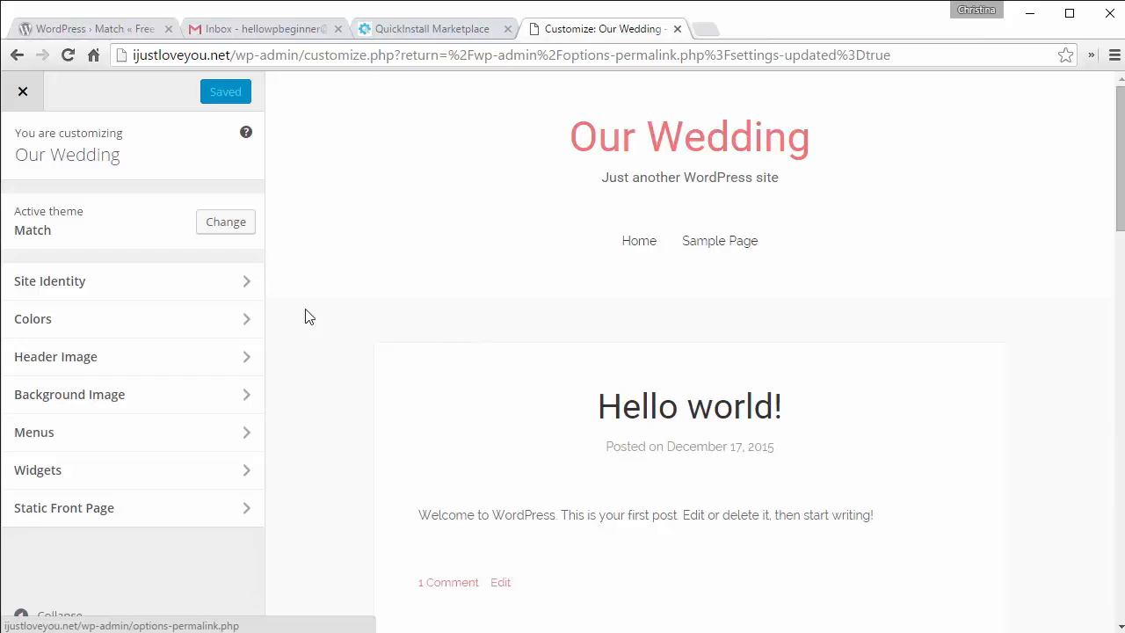
Step: In Site Identity, set the Site Title to 'Tyler and Jen' and the Tagline to 'Our Story'
click(127, 288)
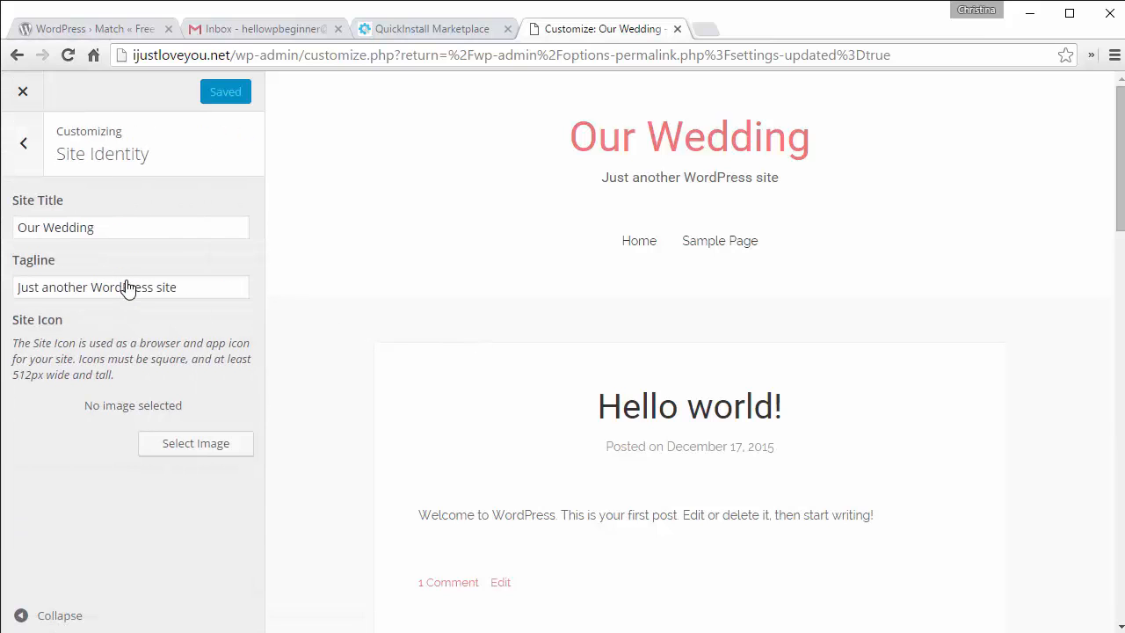
click(204, 287)
key(shift+Tab)
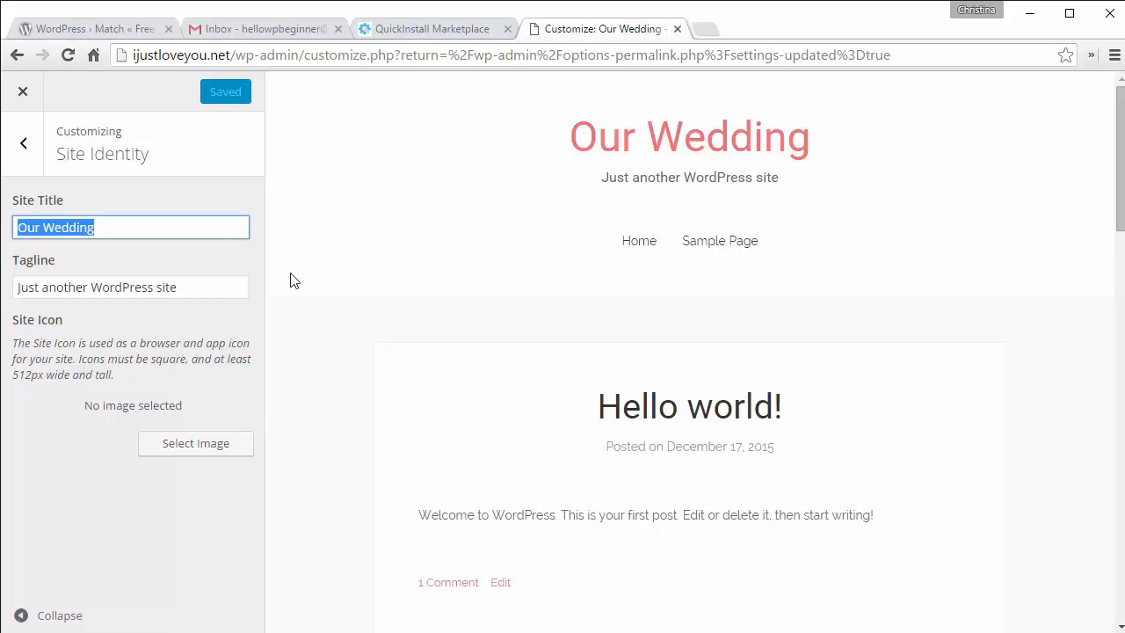
text(Tyler)
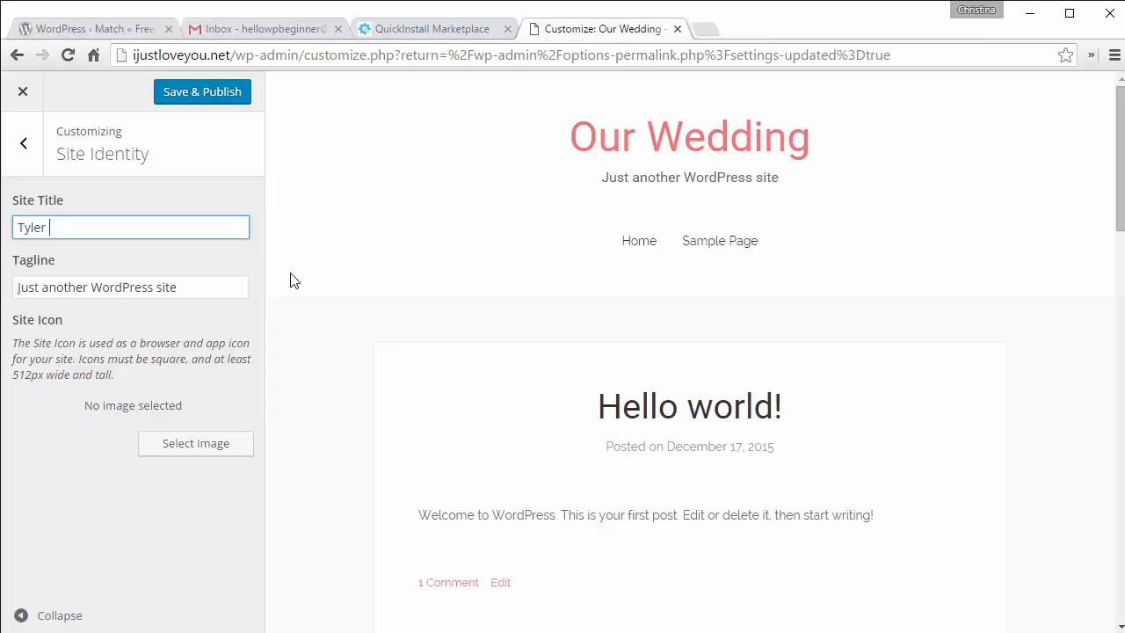
key(BackSpace)
key(BackSpace)
key(BackSpace)
text(en)
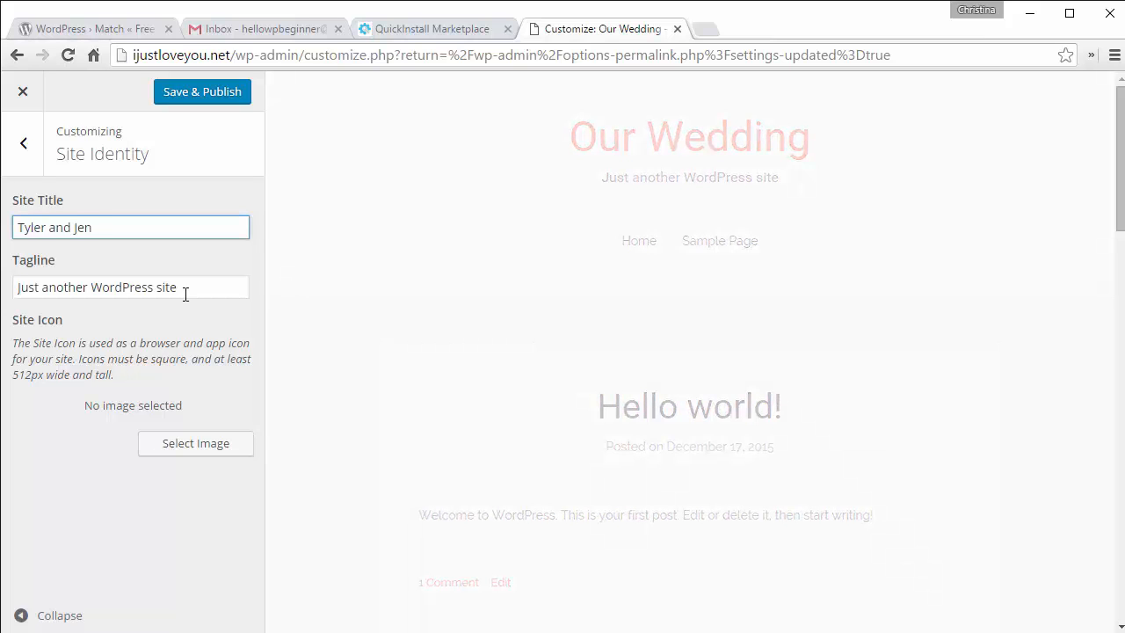
drag(183, 287, 14, 286)
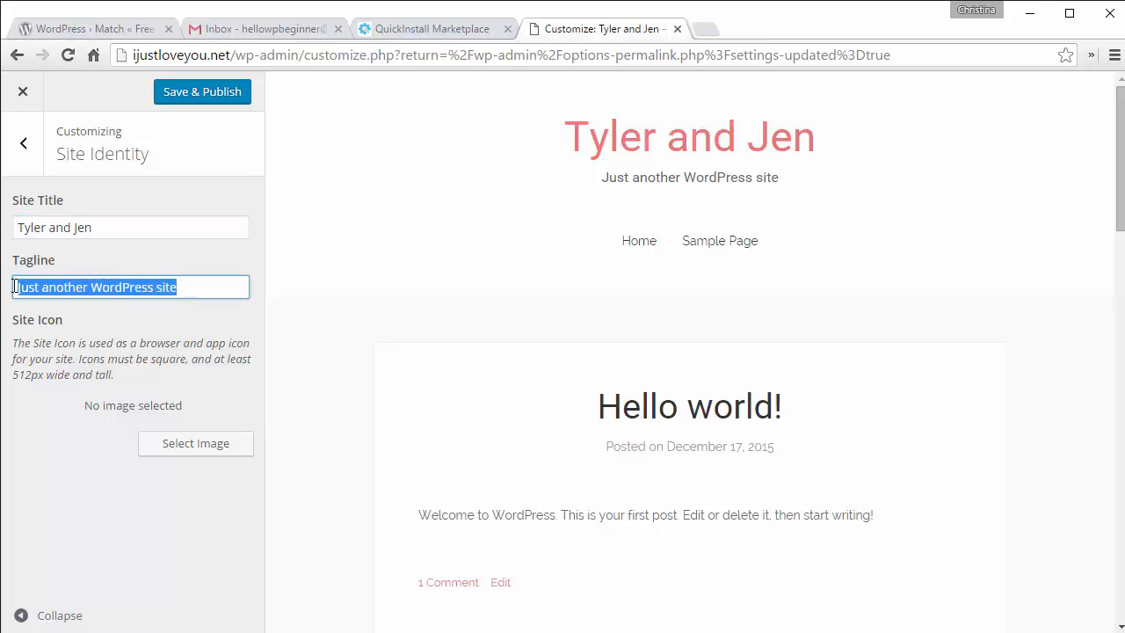
text(Our Story)
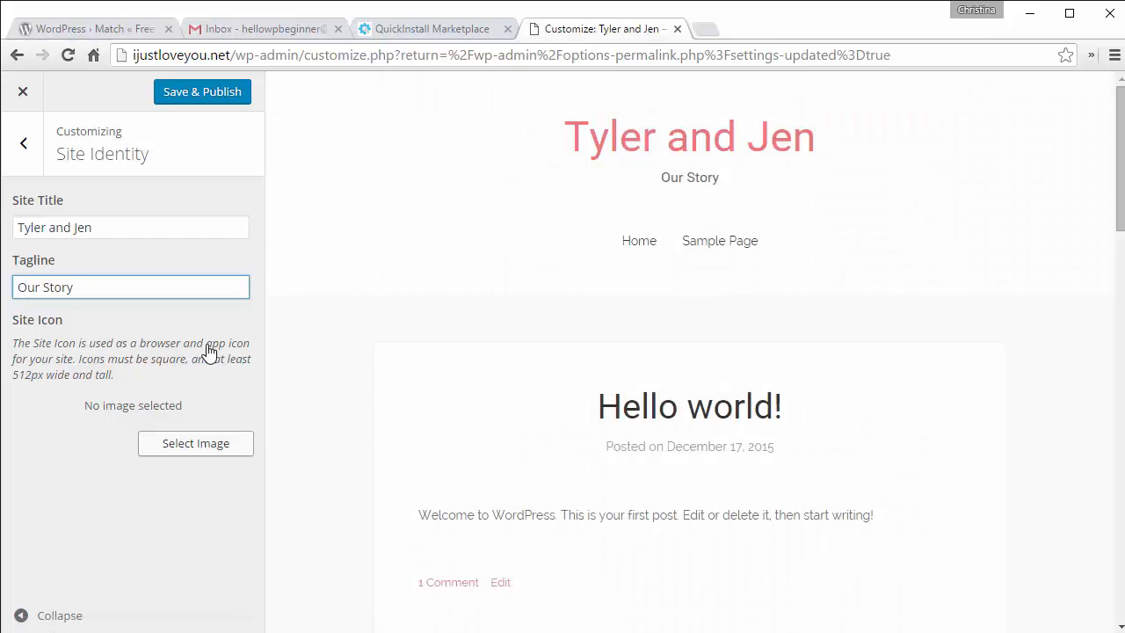
Step: Upload heart.jpg and crop it around the heart-shaped hands to make it the site icon
click(189, 461)
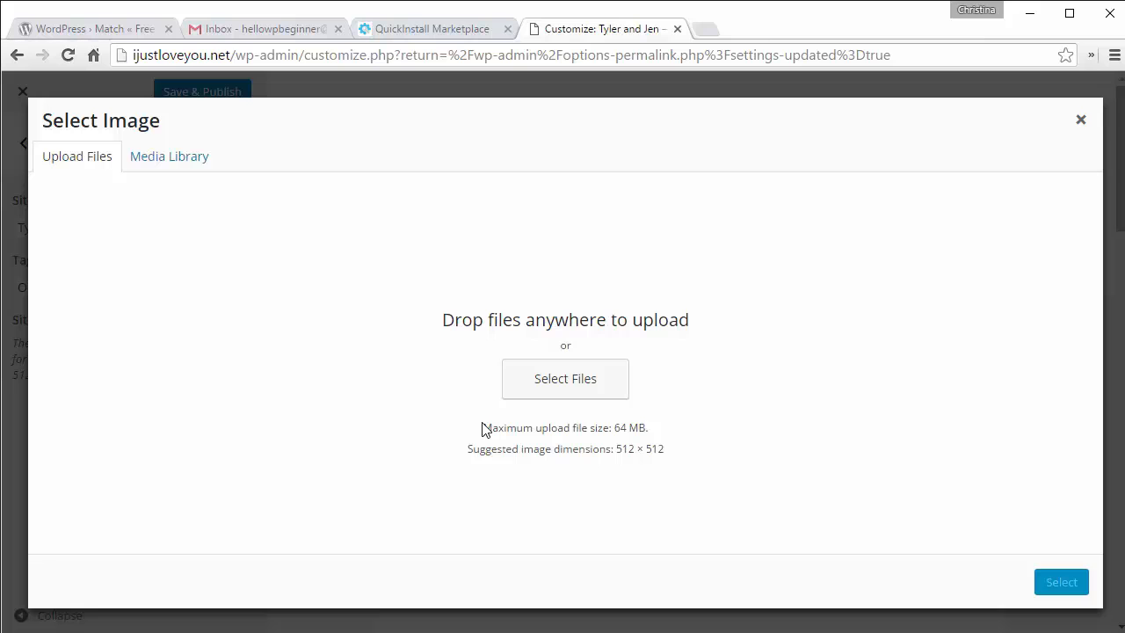
click(151, 164)
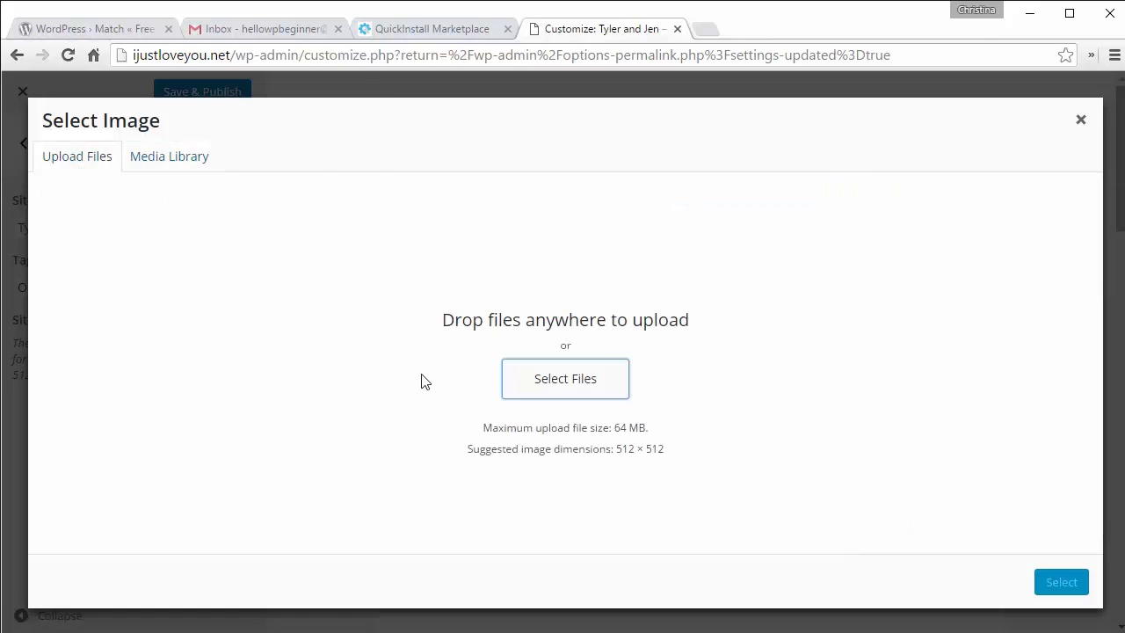
click(564, 383)
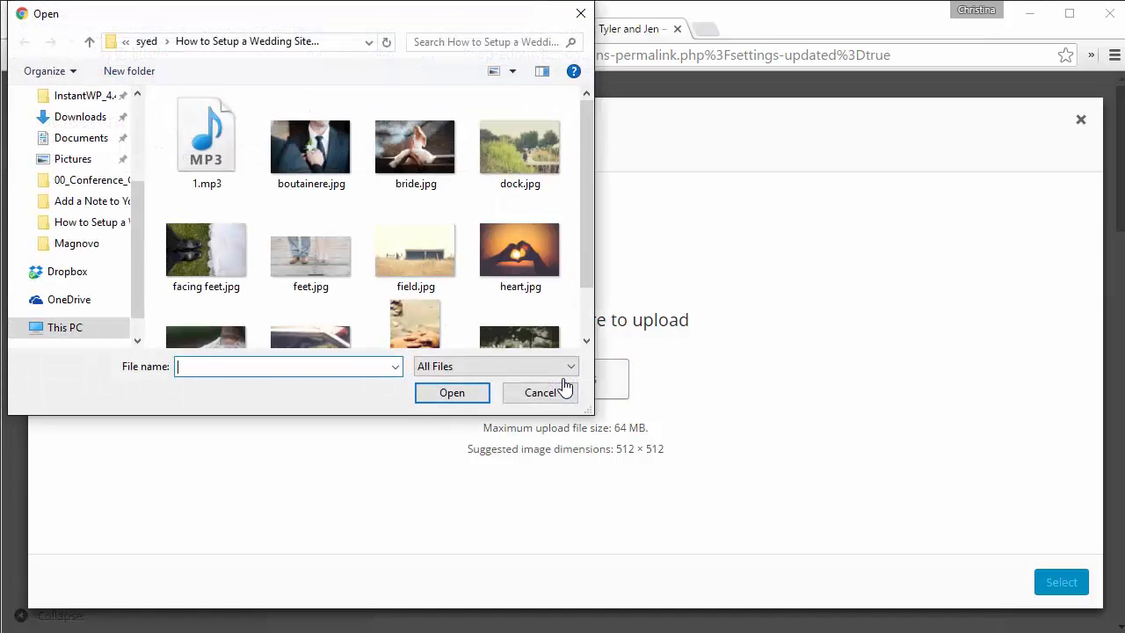
click(514, 256)
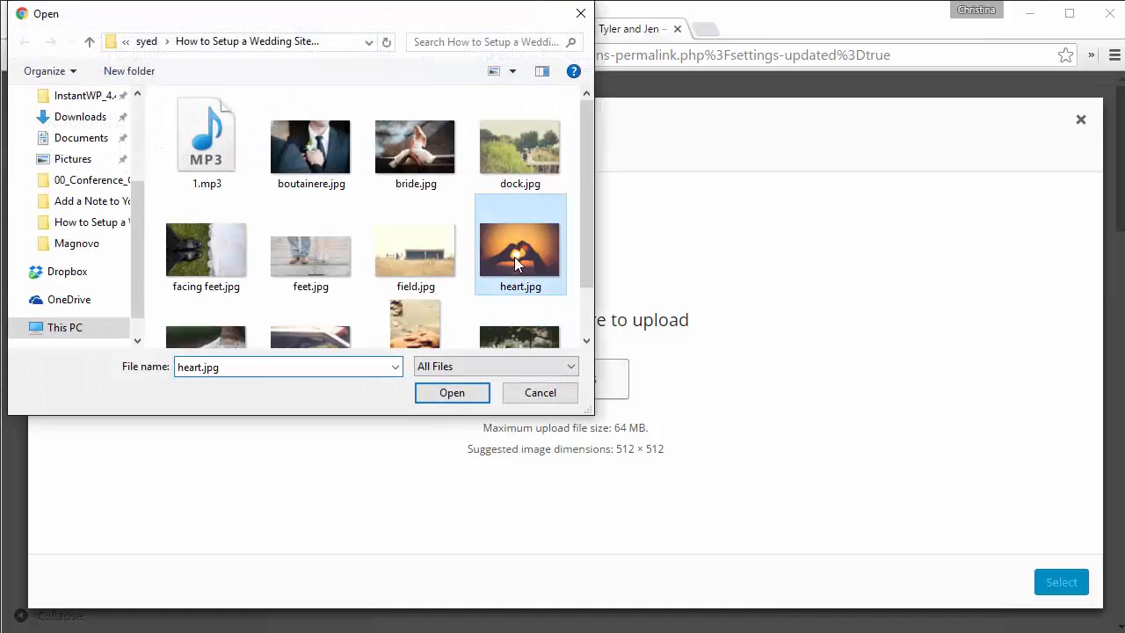
click(451, 393)
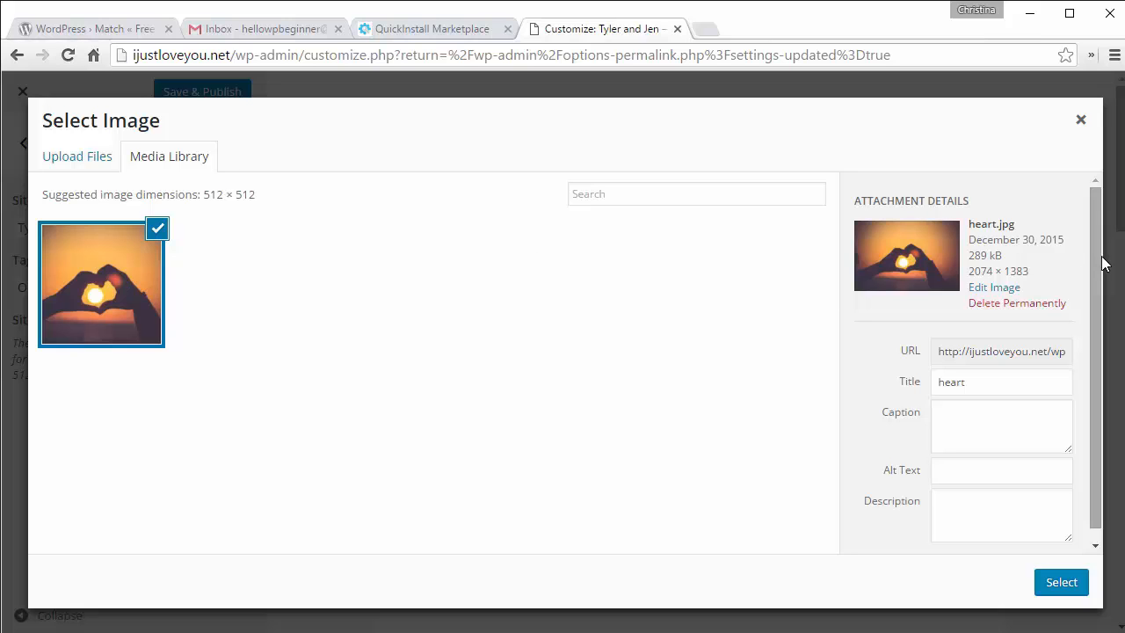
scroll(1095, 339, down, 1)
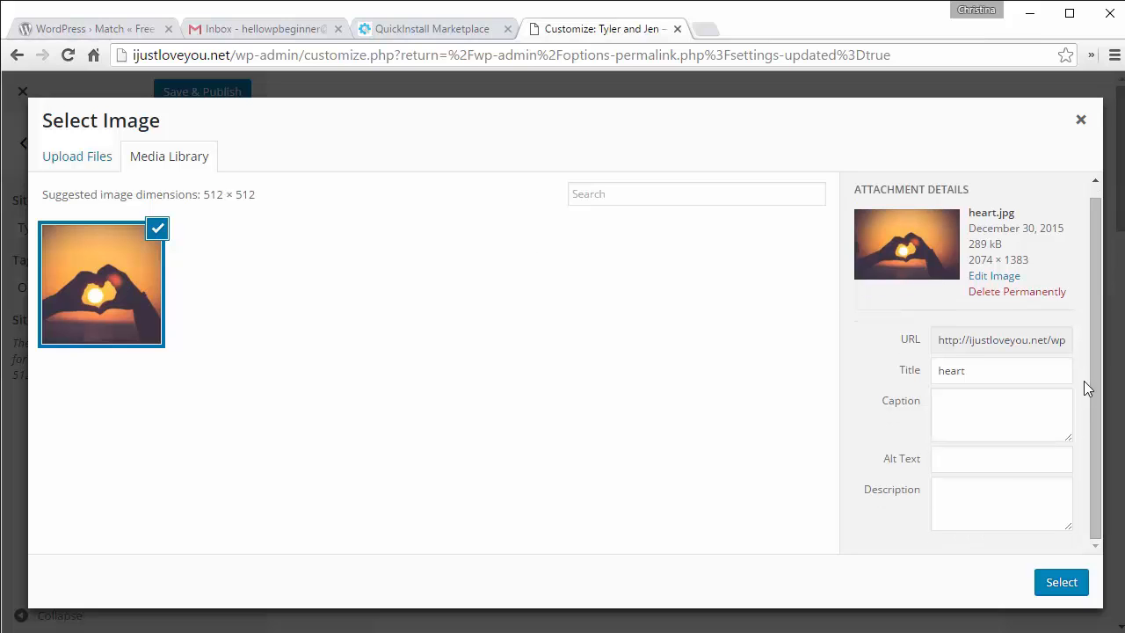
click(1057, 593)
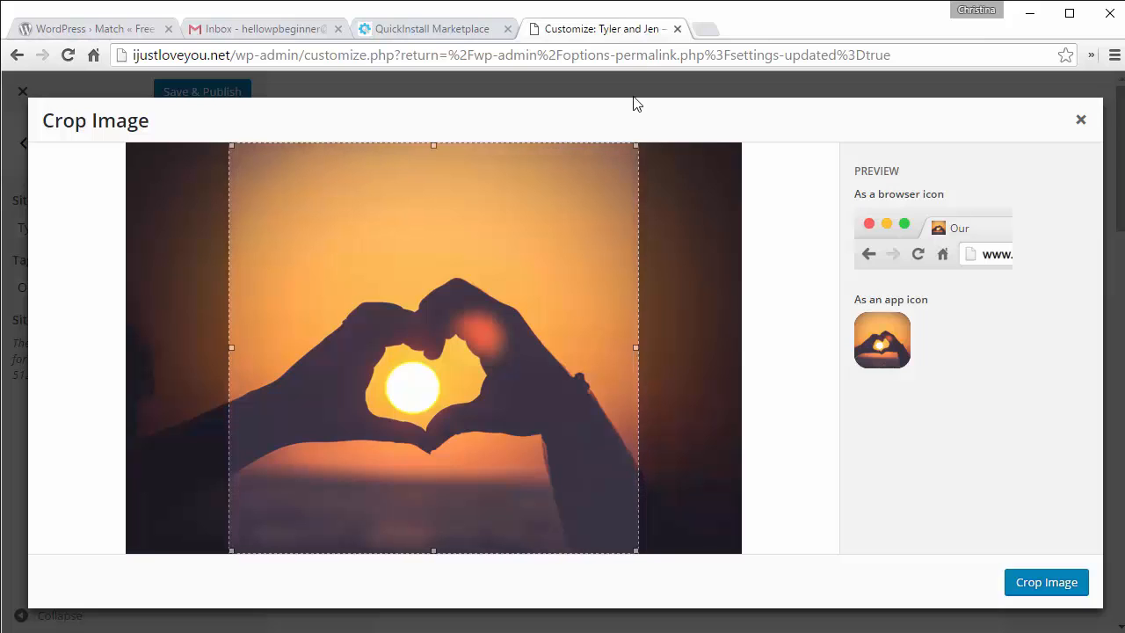
mouse_move(634, 151)
mouse_down()
mouse_move(572, 266)
mouse_move(640, 170)
mouse_up()
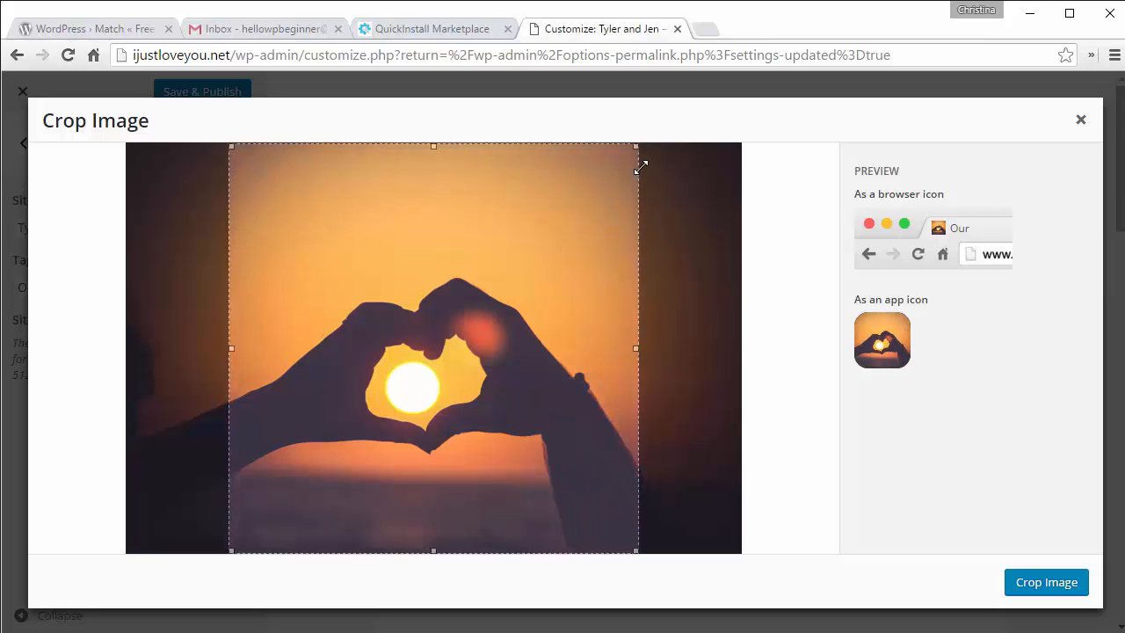
click(1042, 582)
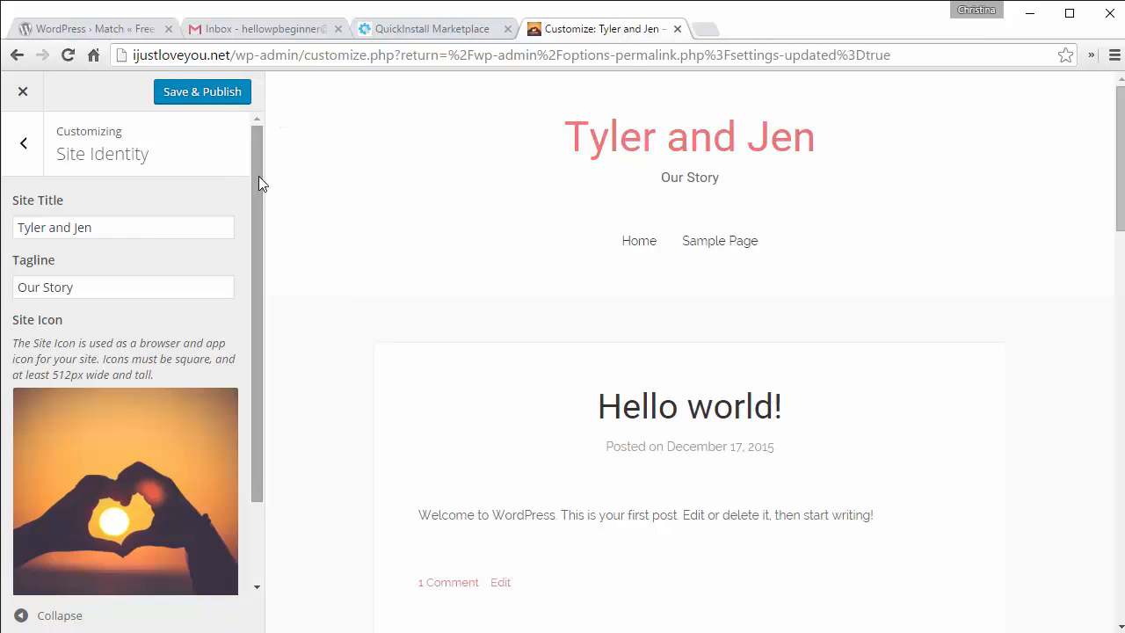
drag(259, 182, 266, 132)
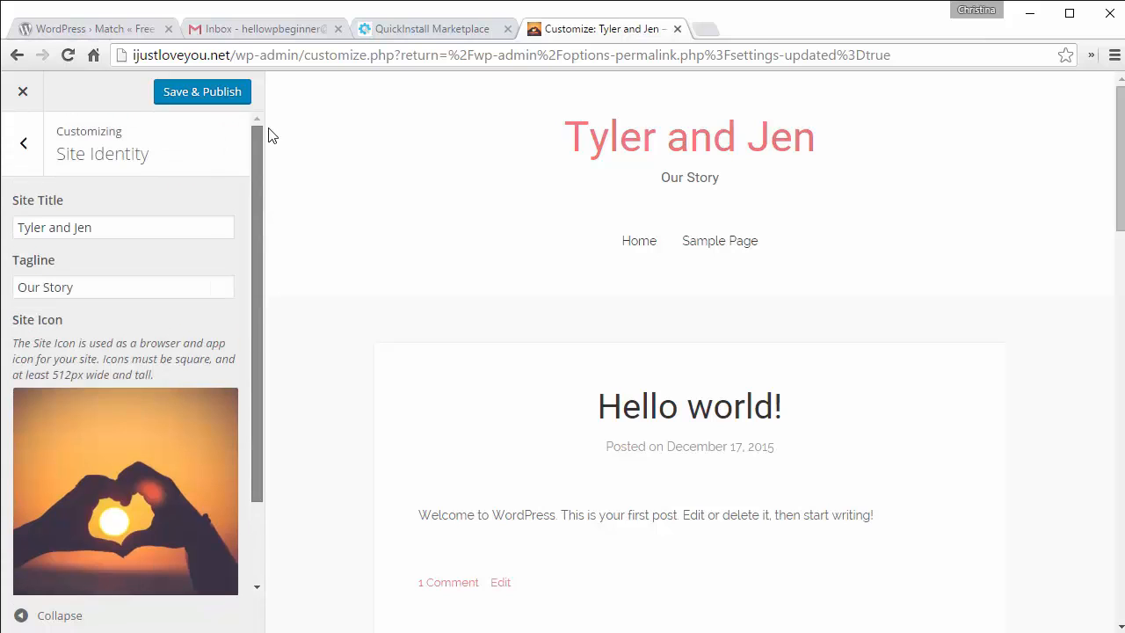
Step: Use the Colors picker to set the background colour to dark grey #444244
click(24, 147)
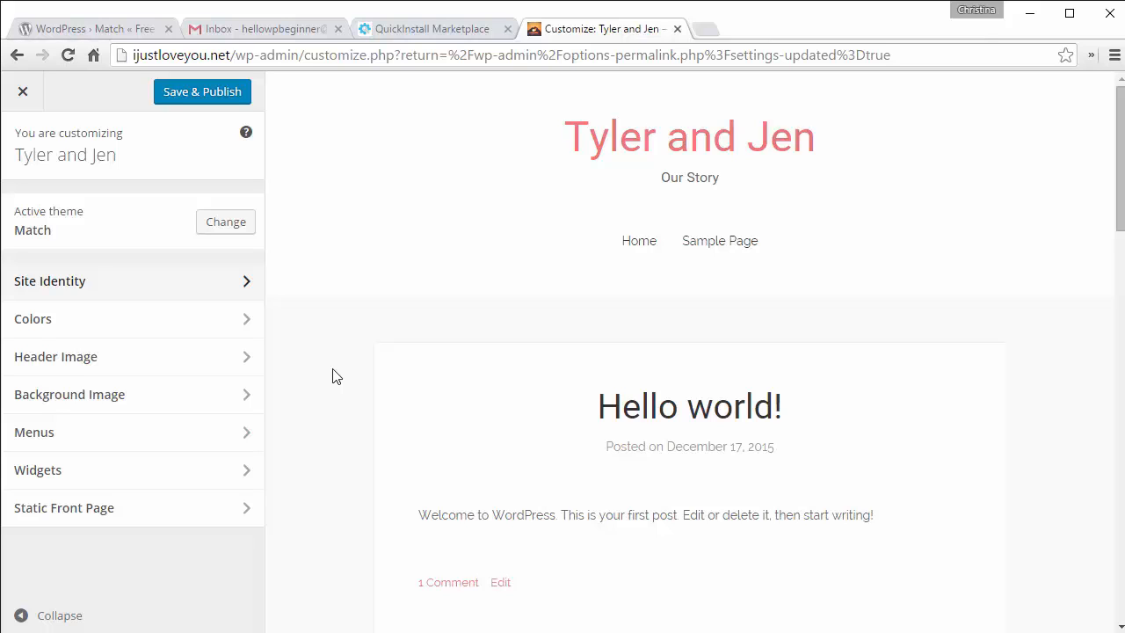
click(113, 322)
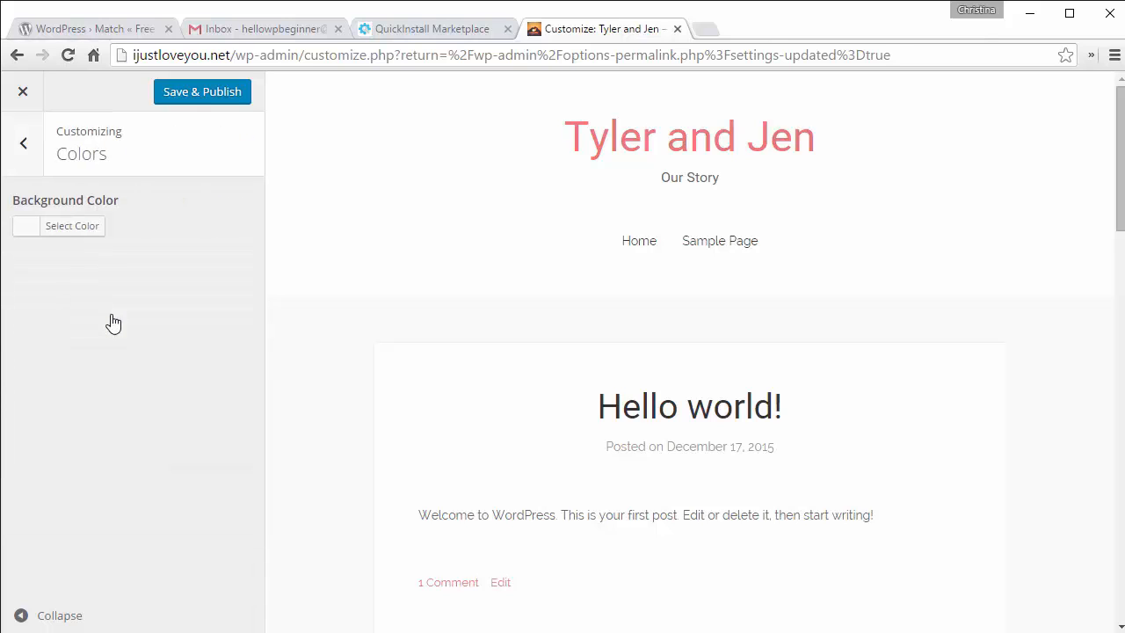
click(68, 230)
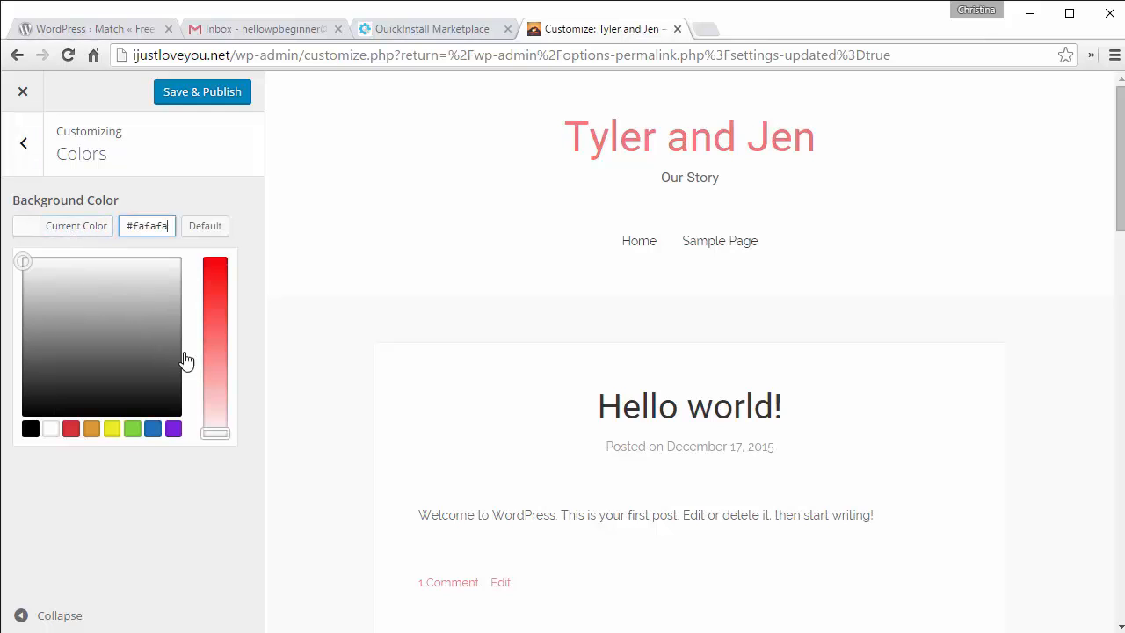
click(216, 315)
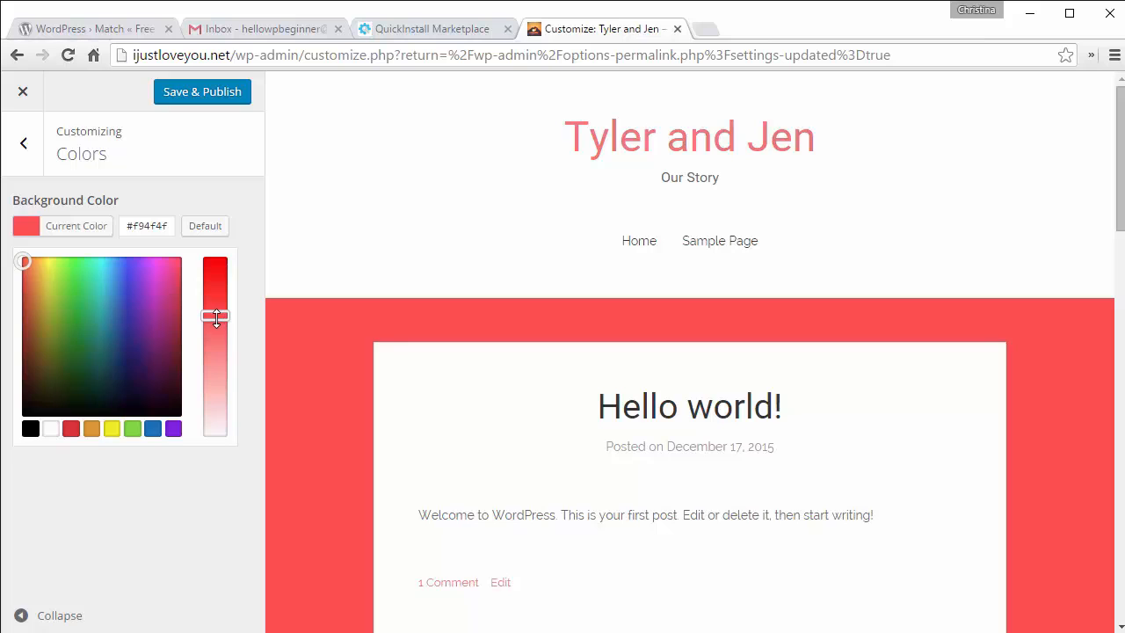
drag(217, 318, 218, 333)
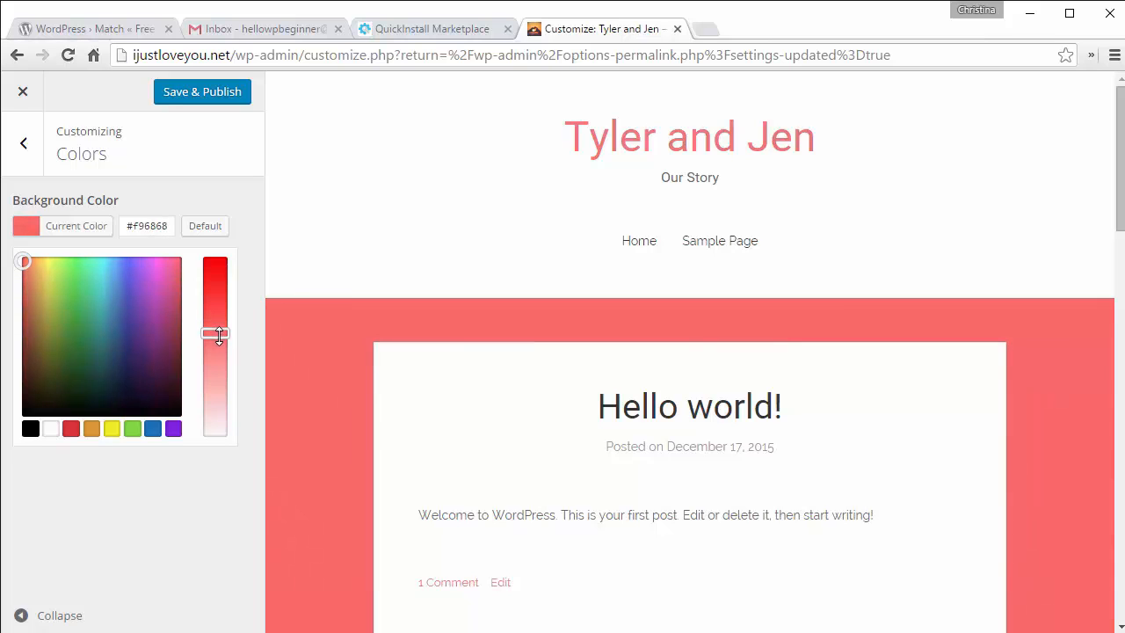
click(135, 225)
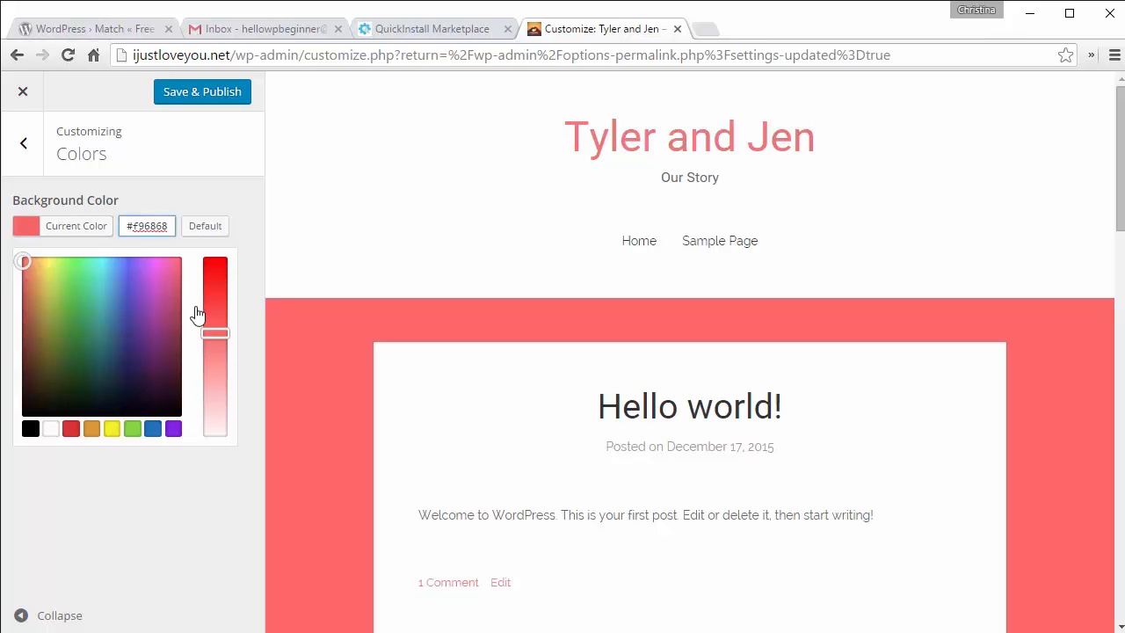
click(157, 373)
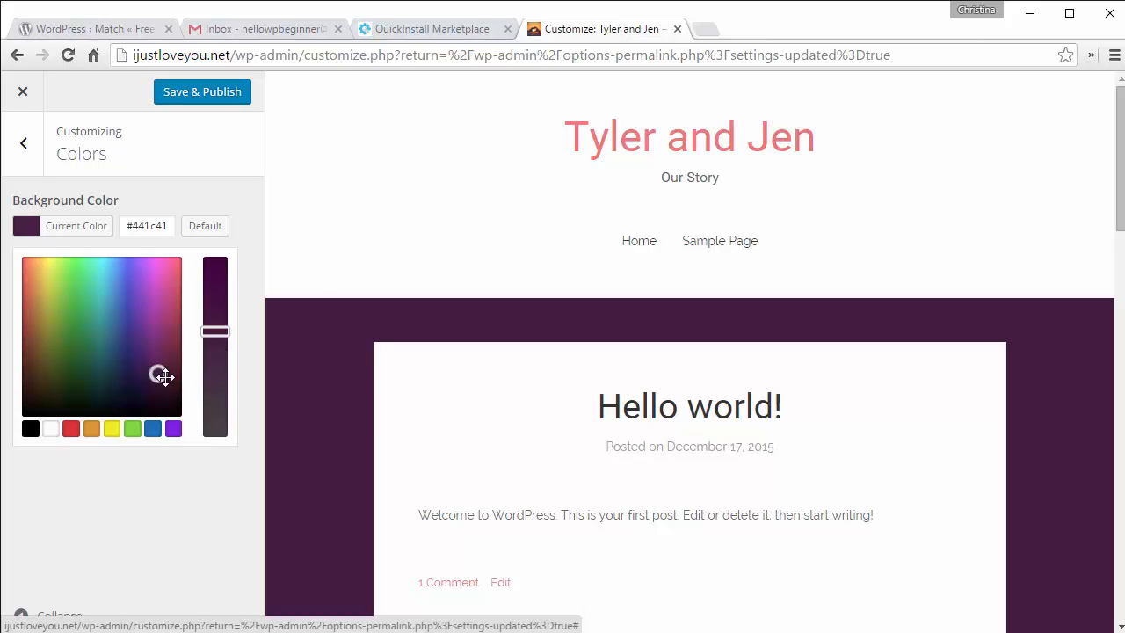
drag(213, 332, 214, 431)
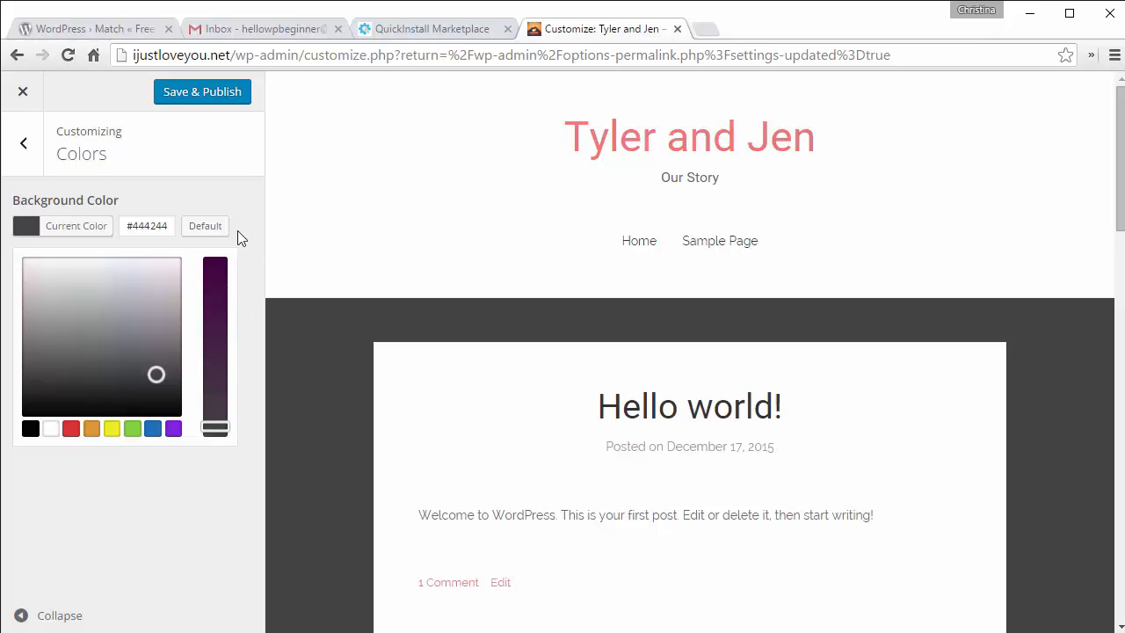
click(36, 151)
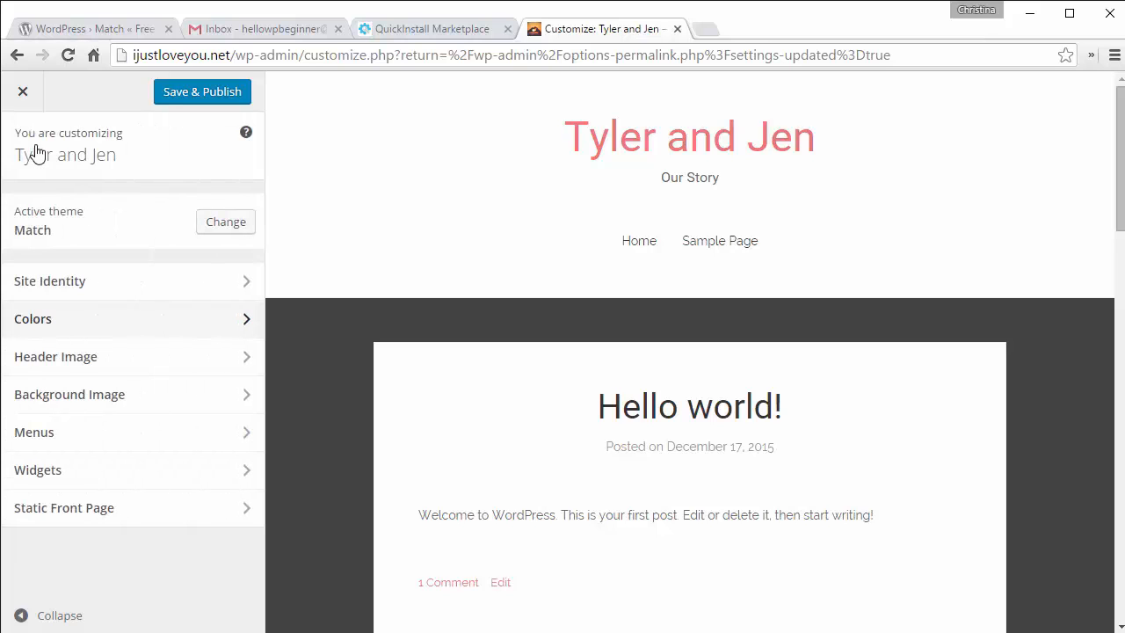
Step: In Header Image, hide the current header and try the suggested bokeh photo
click(151, 362)
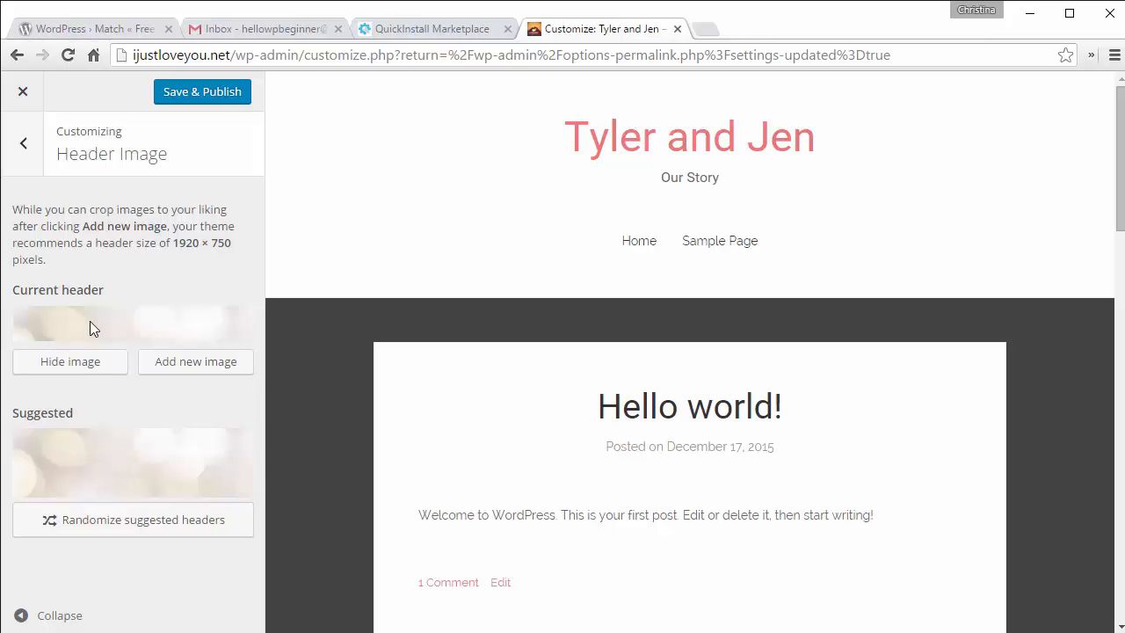
scroll(343, 195, down, 8)
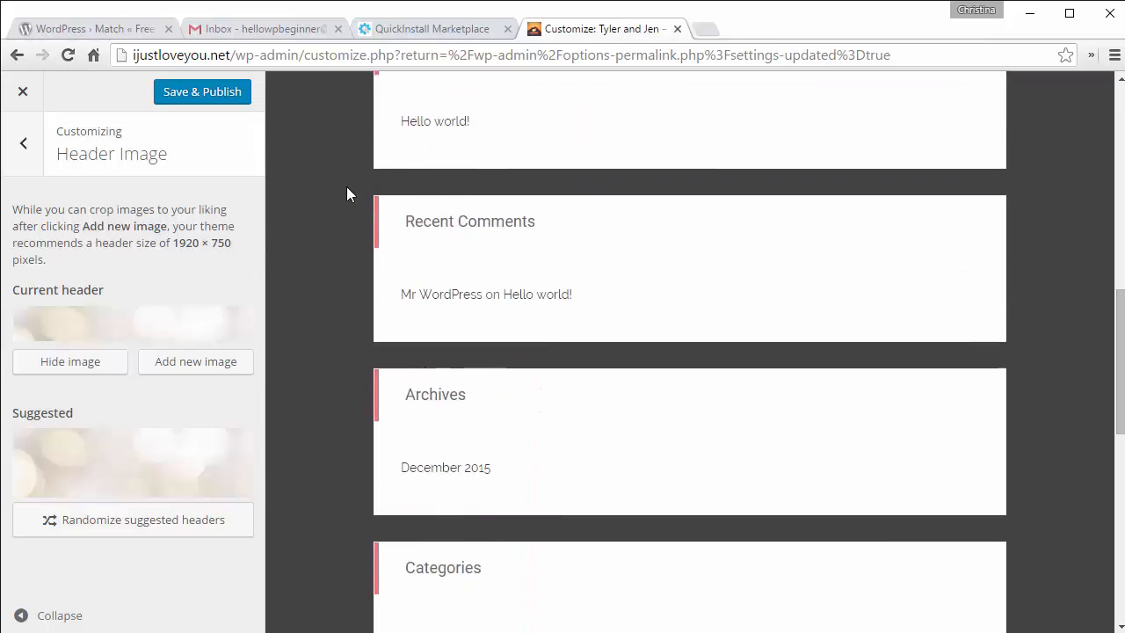
scroll(346, 190, up, 6)
scroll(347, 188, up, 1)
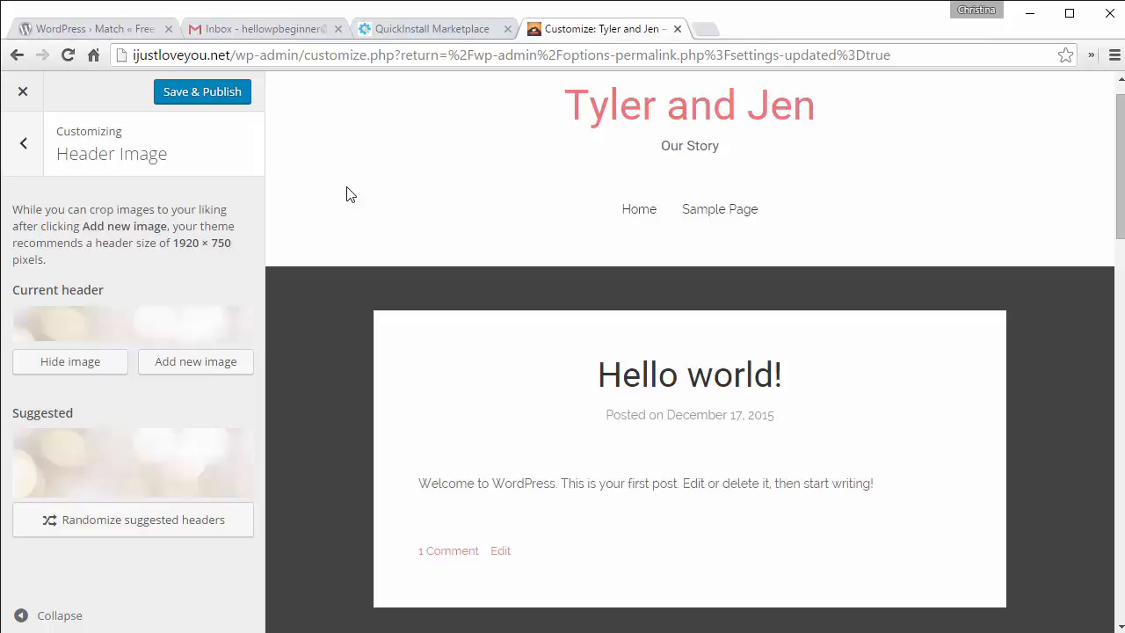
scroll(347, 193, up, 1)
click(47, 366)
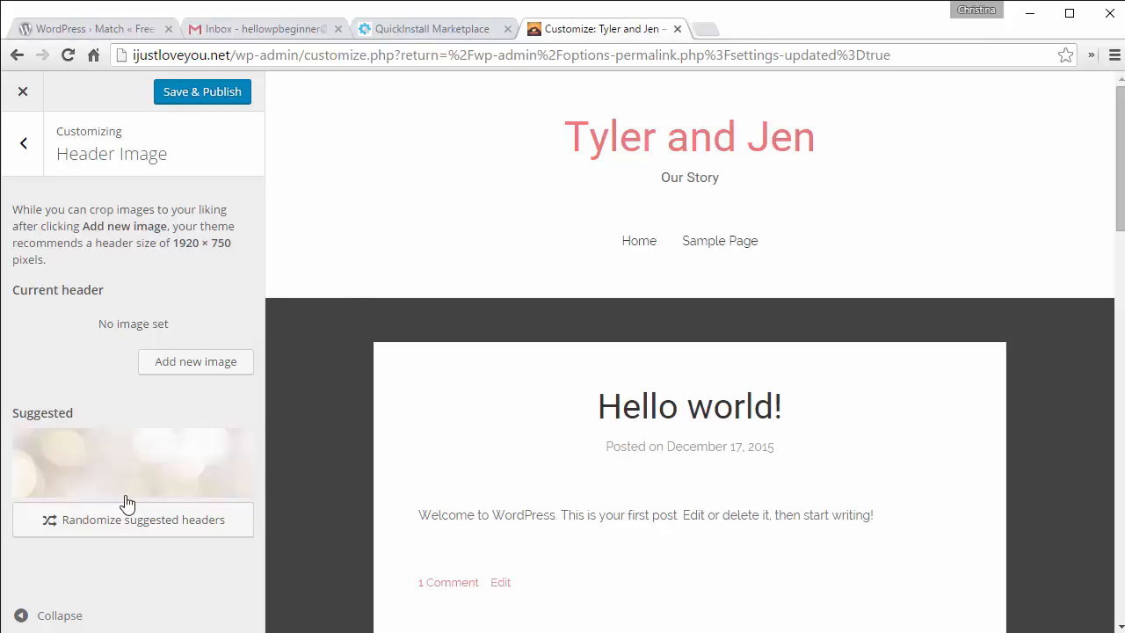
click(85, 464)
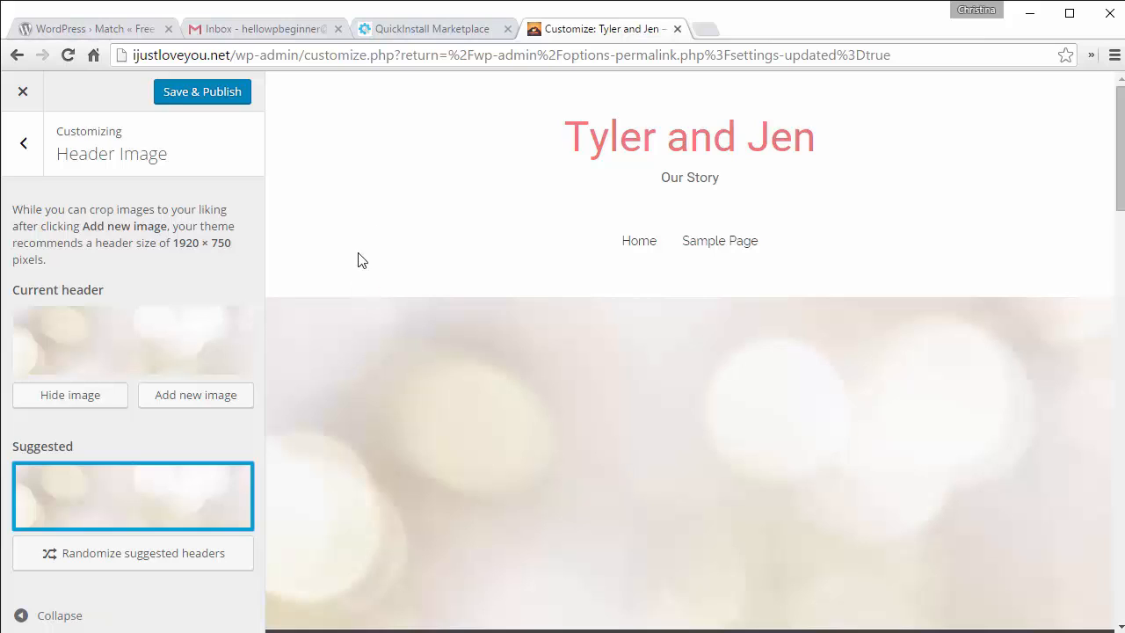
scroll(358, 258, down, 8)
scroll(359, 257, up, 7)
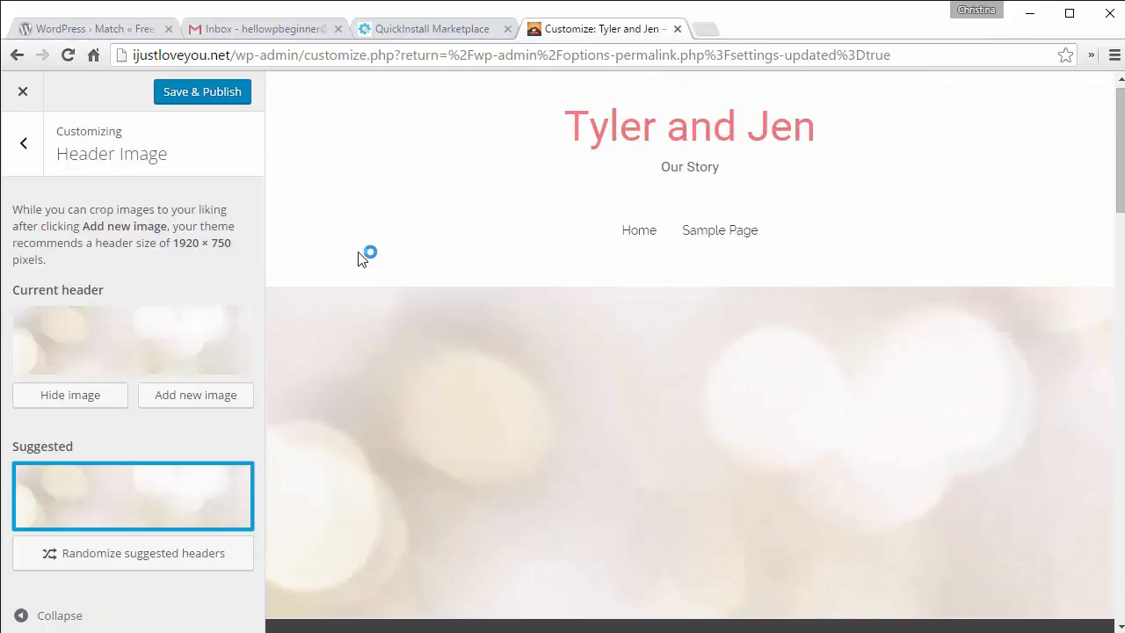
Step: Add heart.jpg as the header, moving the crop box down around the heart before cropping
click(197, 397)
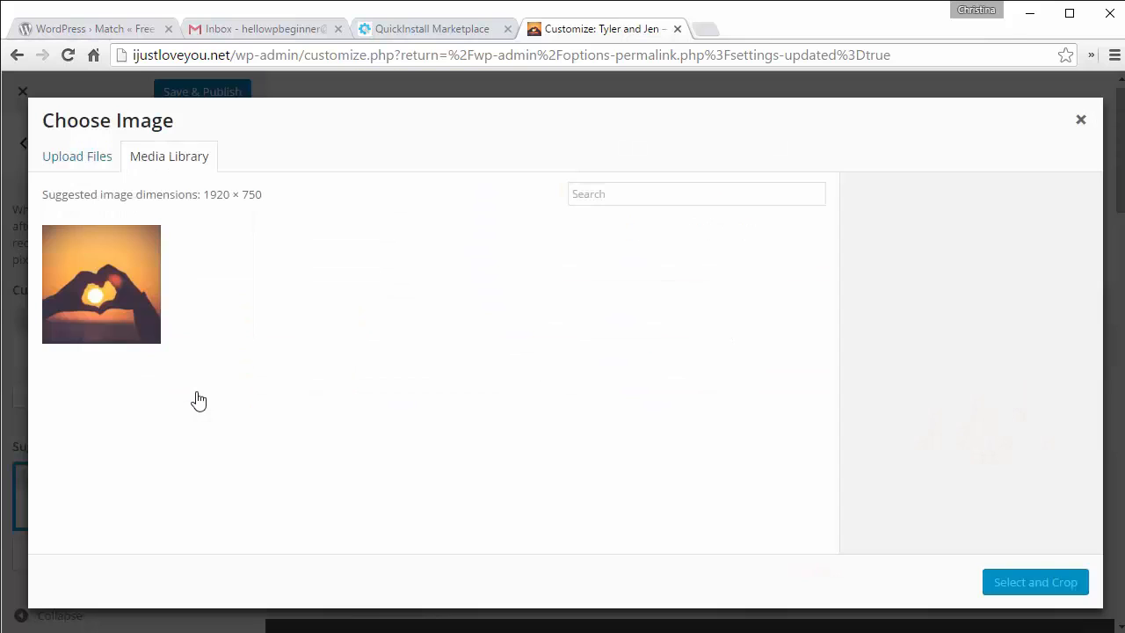
click(110, 290)
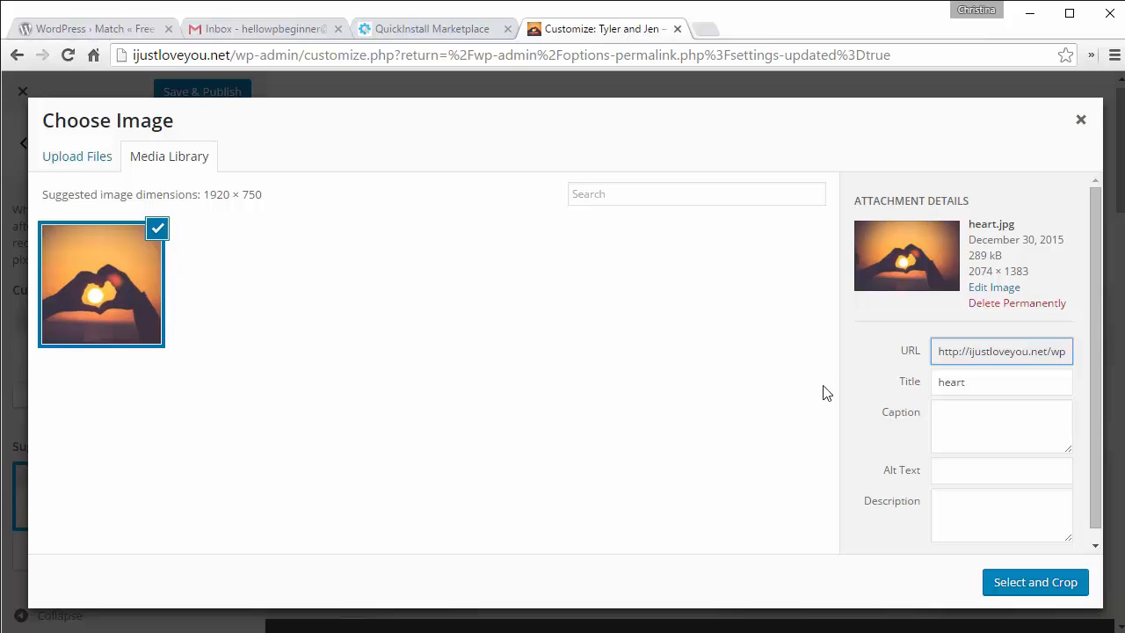
click(1029, 595)
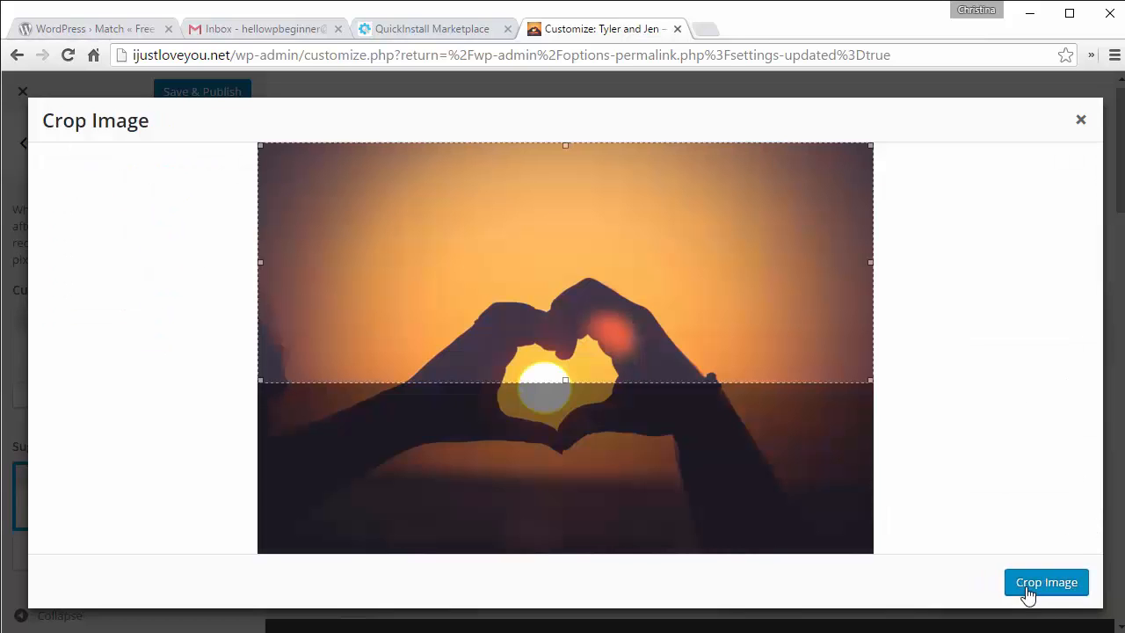
drag(773, 271, 773, 376)
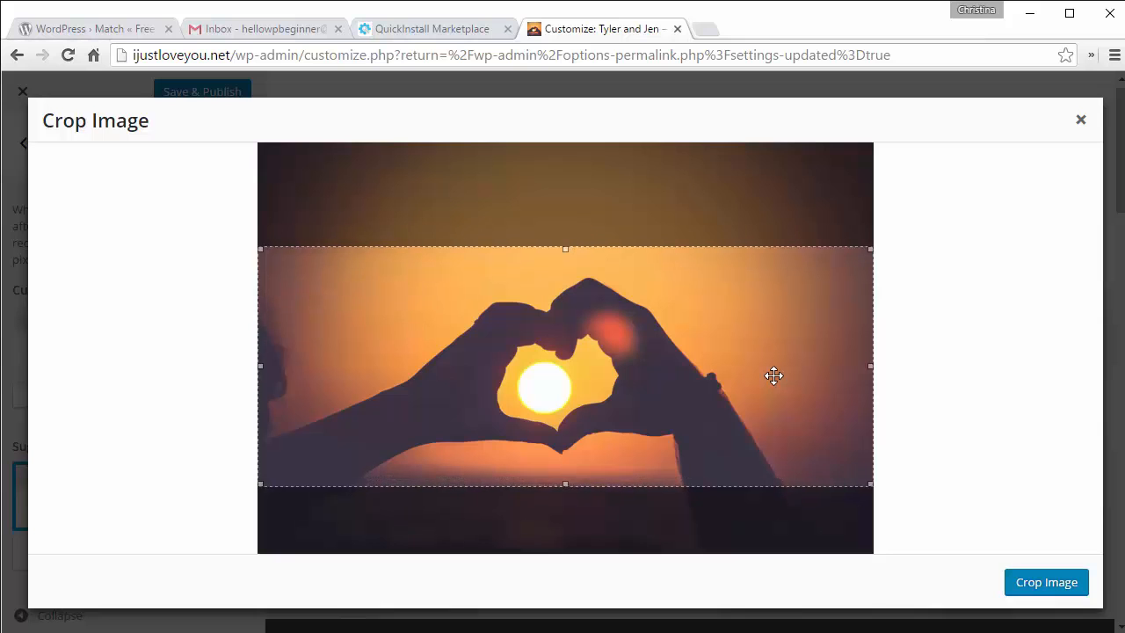
click(1039, 592)
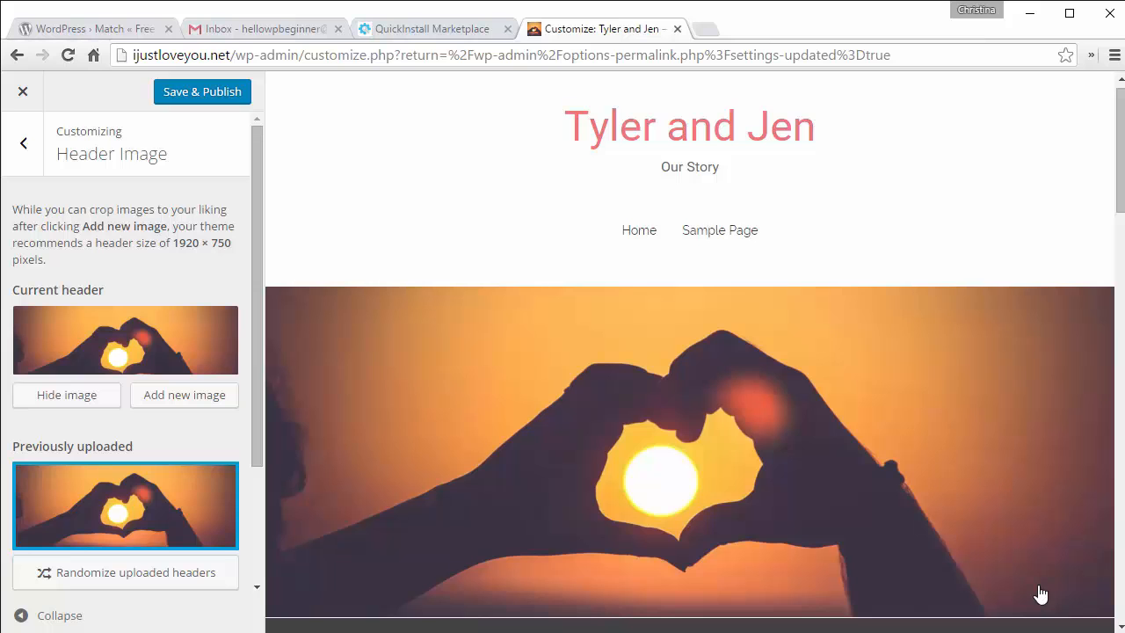
scroll(934, 371, down, 5)
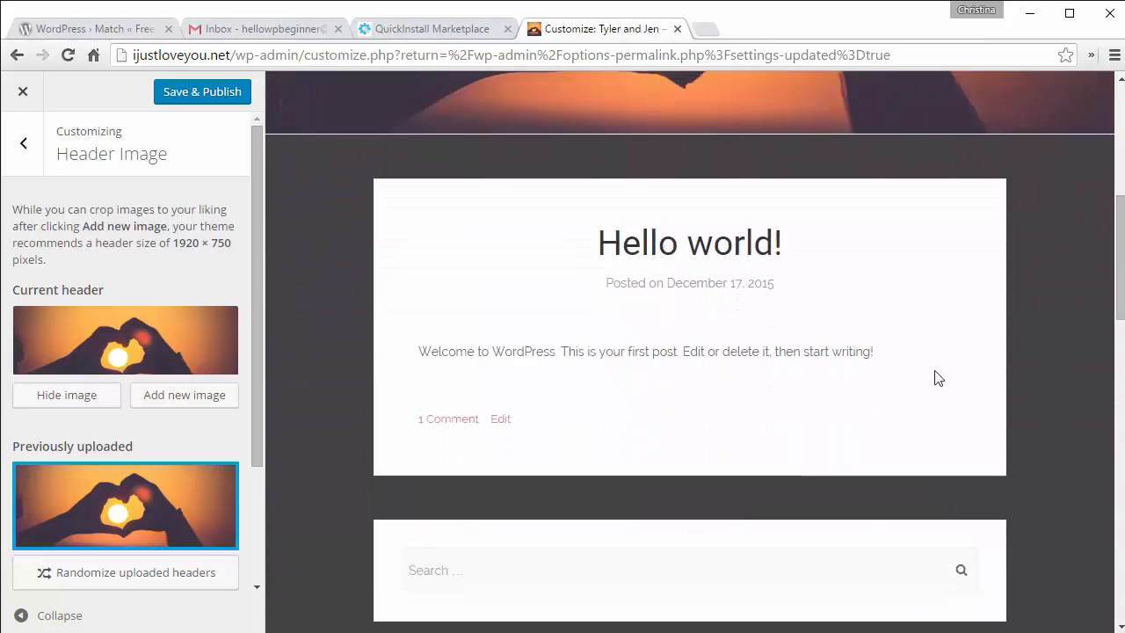
scroll(937, 377, down, 3)
scroll(936, 377, up, 8)
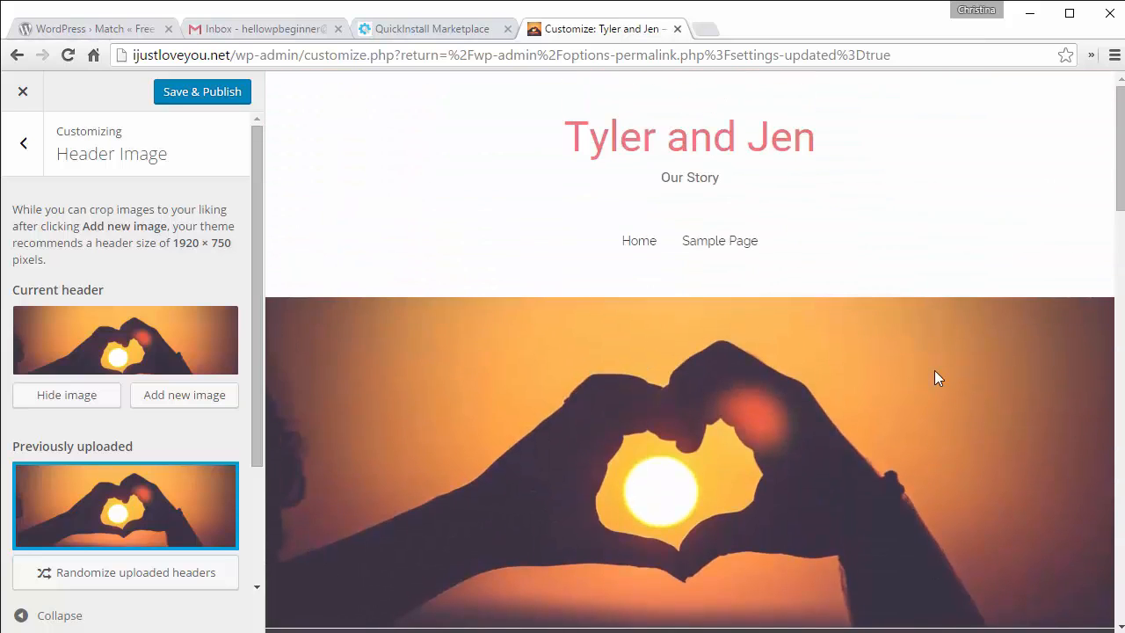
click(11, 142)
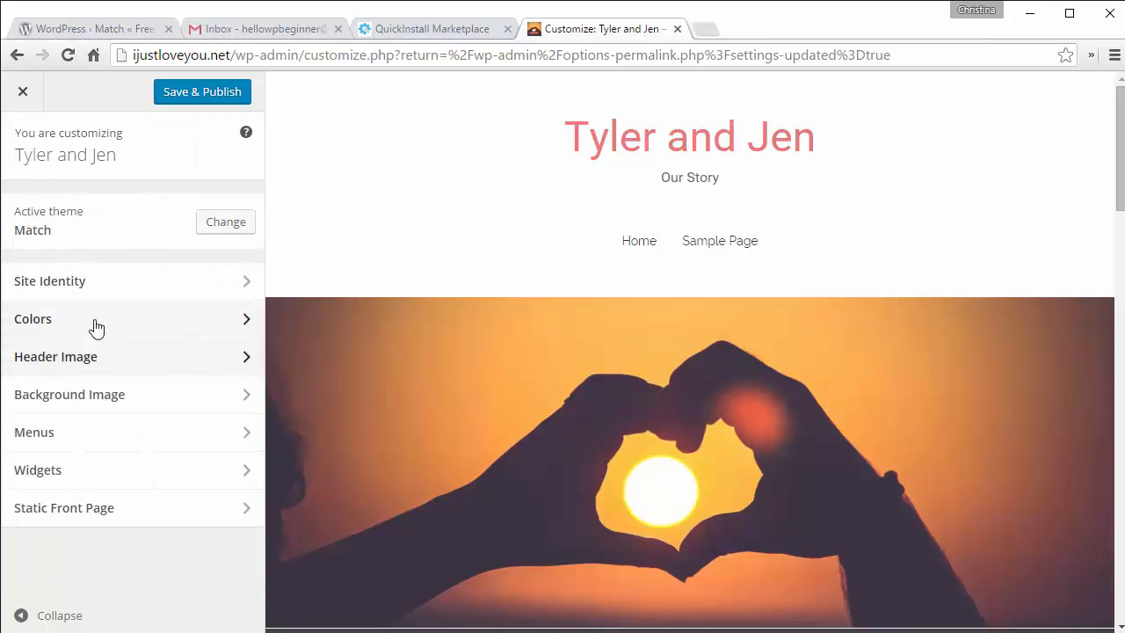
click(97, 325)
click(54, 230)
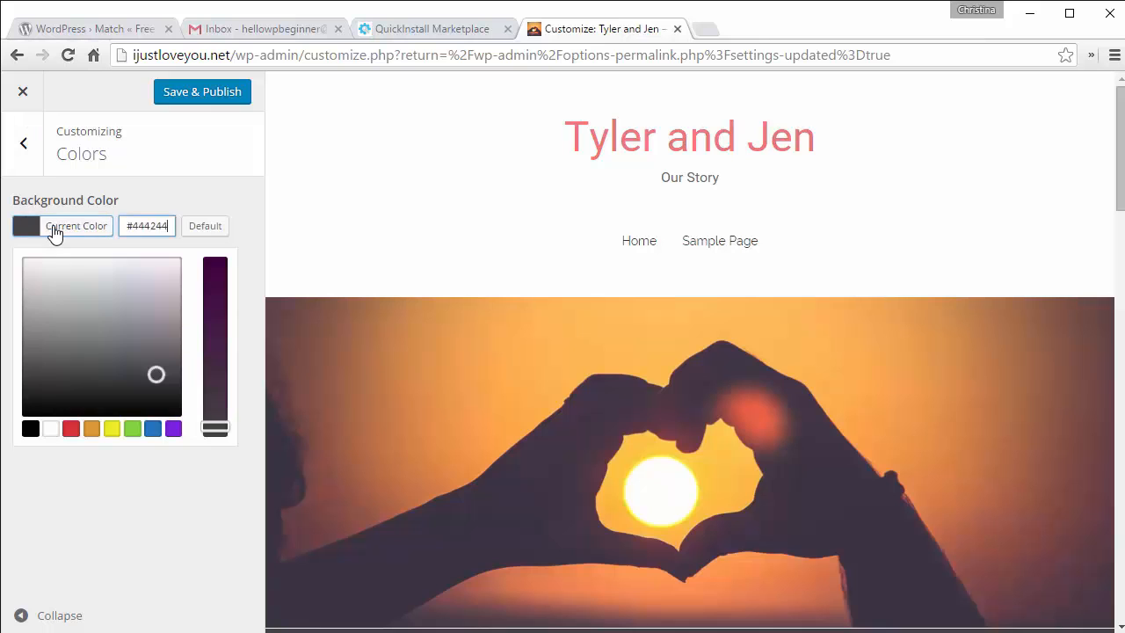
click(154, 296)
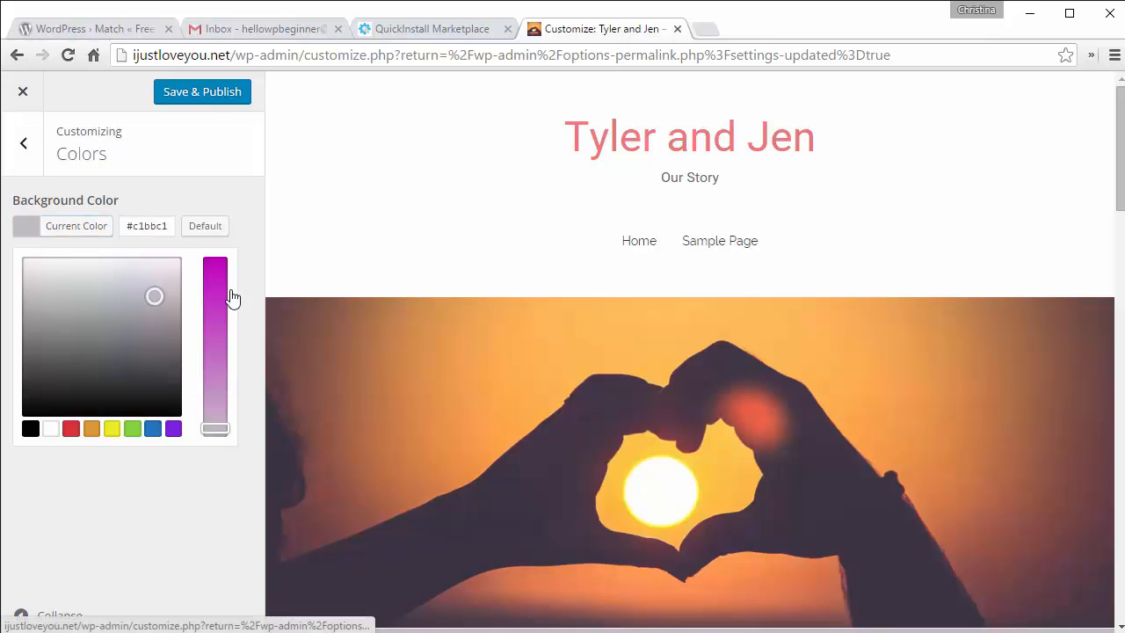
scroll(393, 226, down, 7)
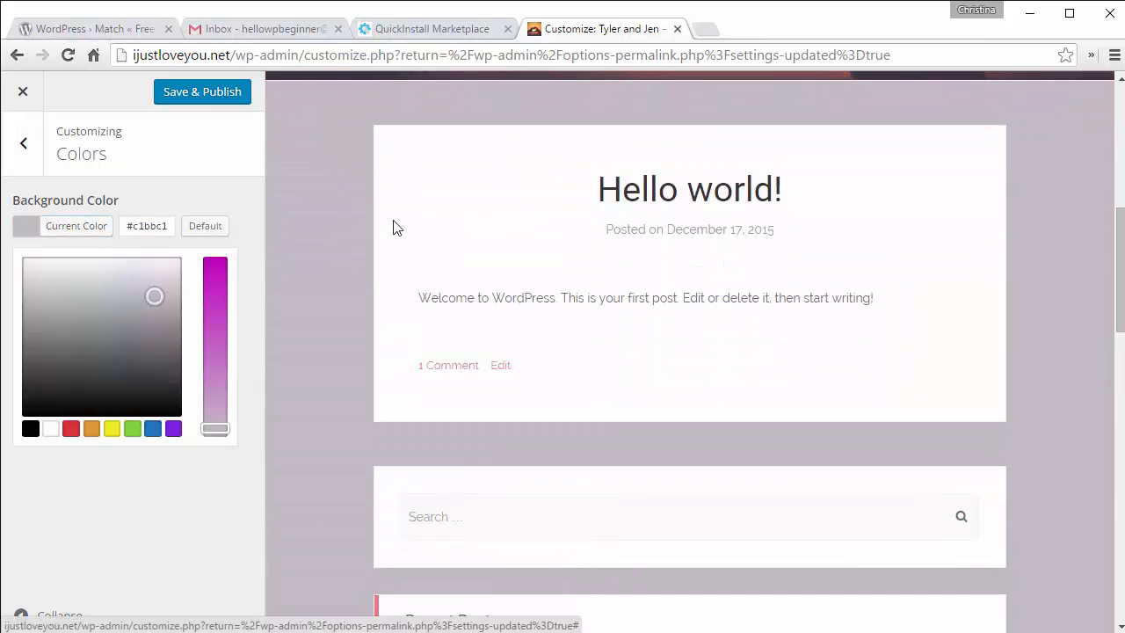
mouse_move(153, 297)
mouse_down()
mouse_move(79, 302)
mouse_move(145, 304)
mouse_up()
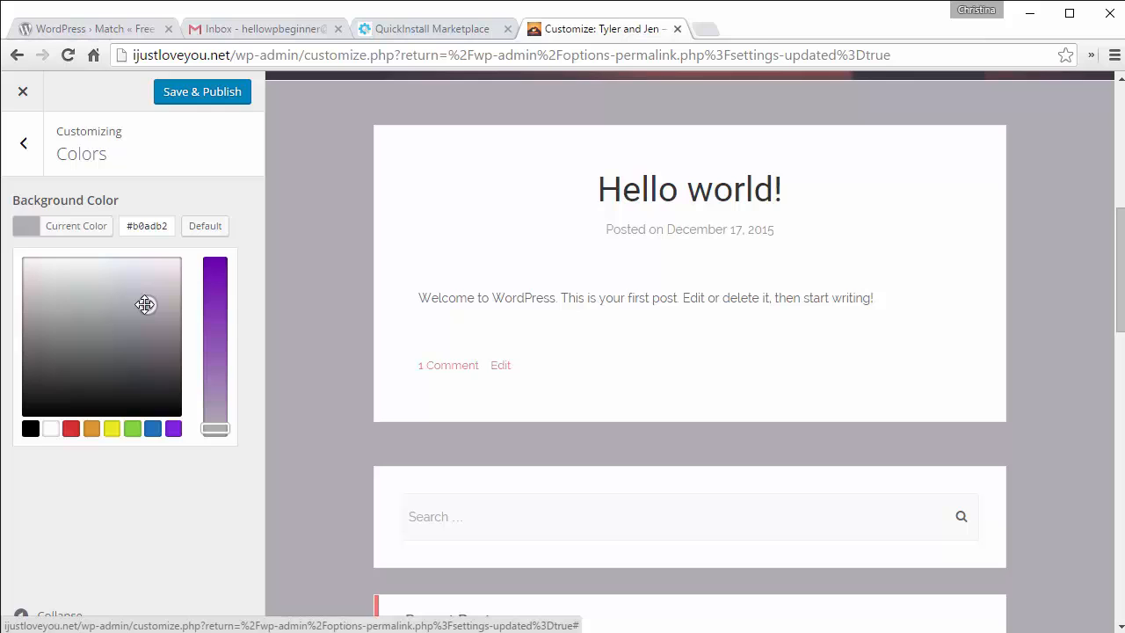
click(25, 145)
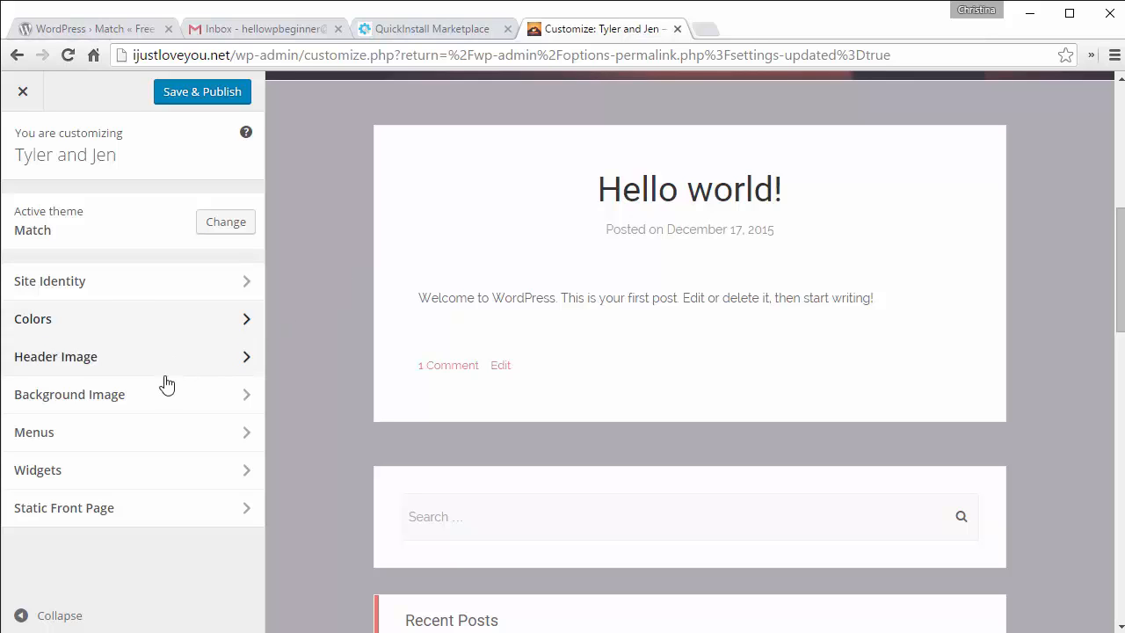
click(158, 402)
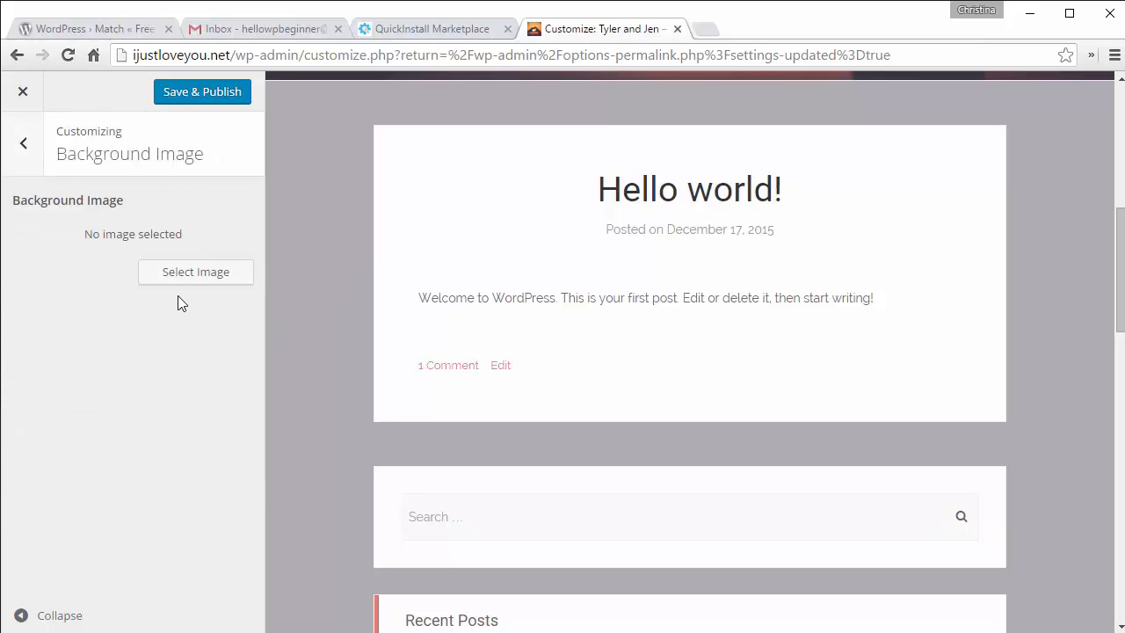
click(201, 278)
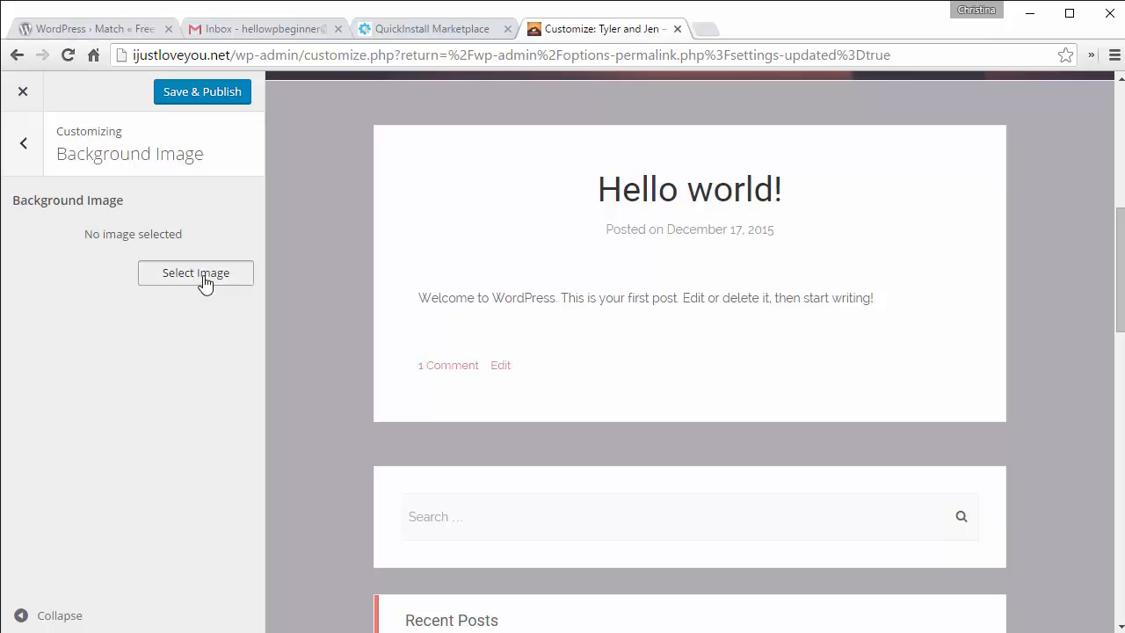
click(106, 280)
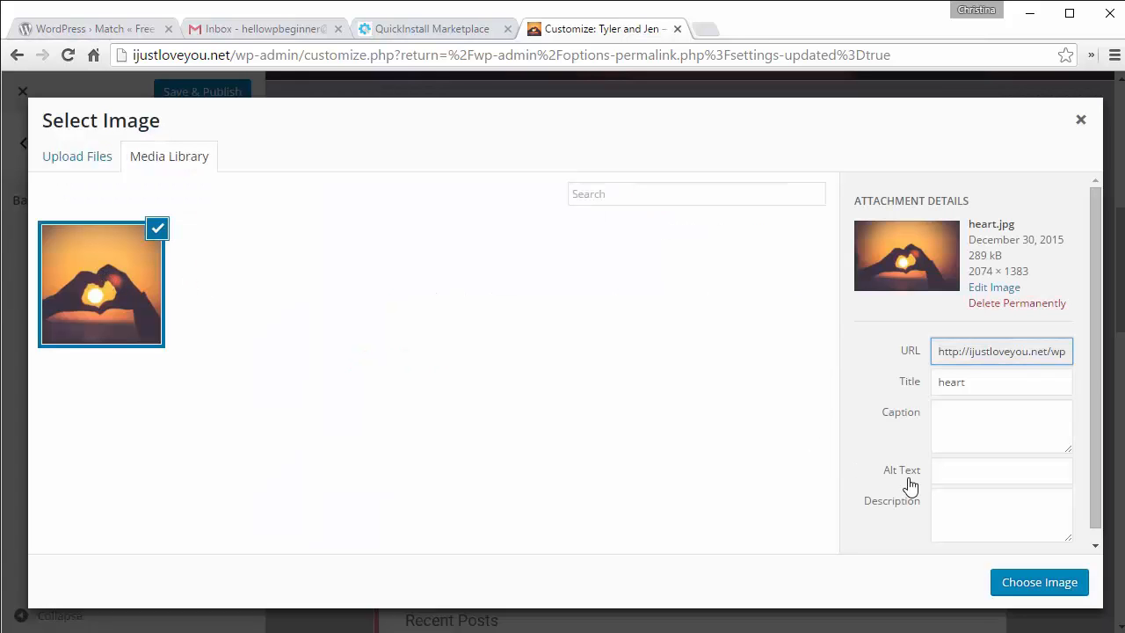
click(1038, 582)
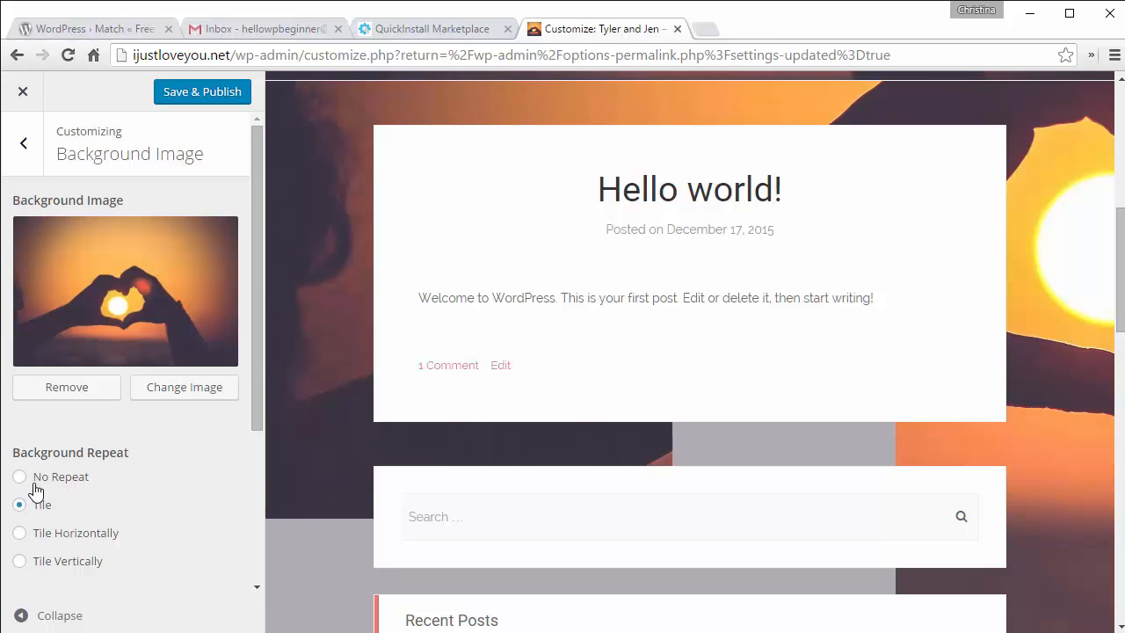
scroll(287, 334, down, 12)
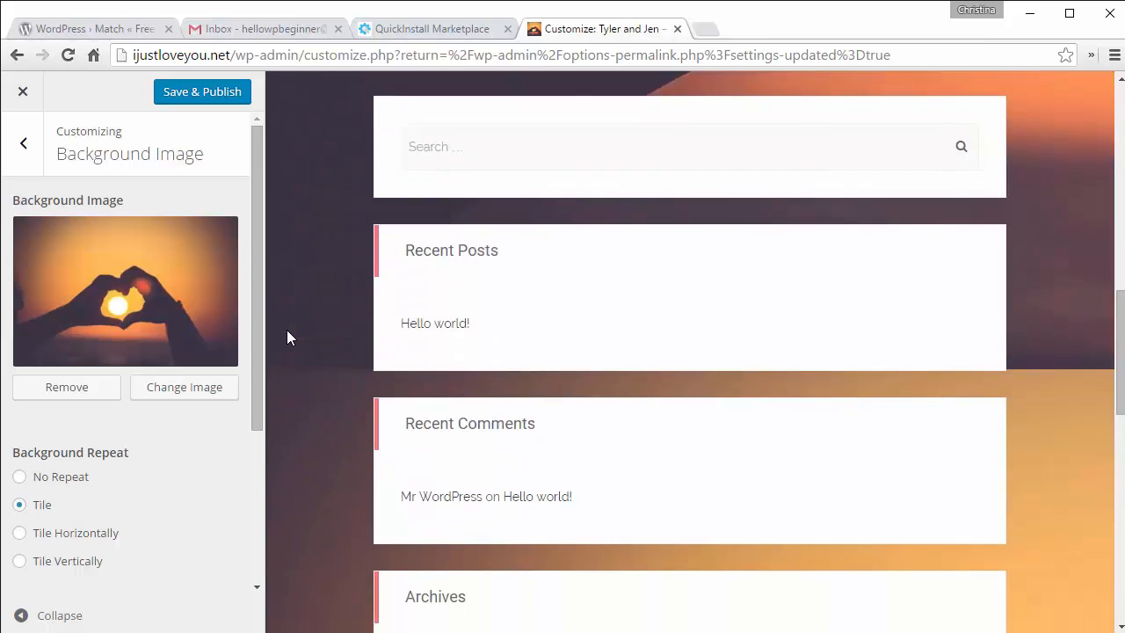
scroll(287, 329, down, 2)
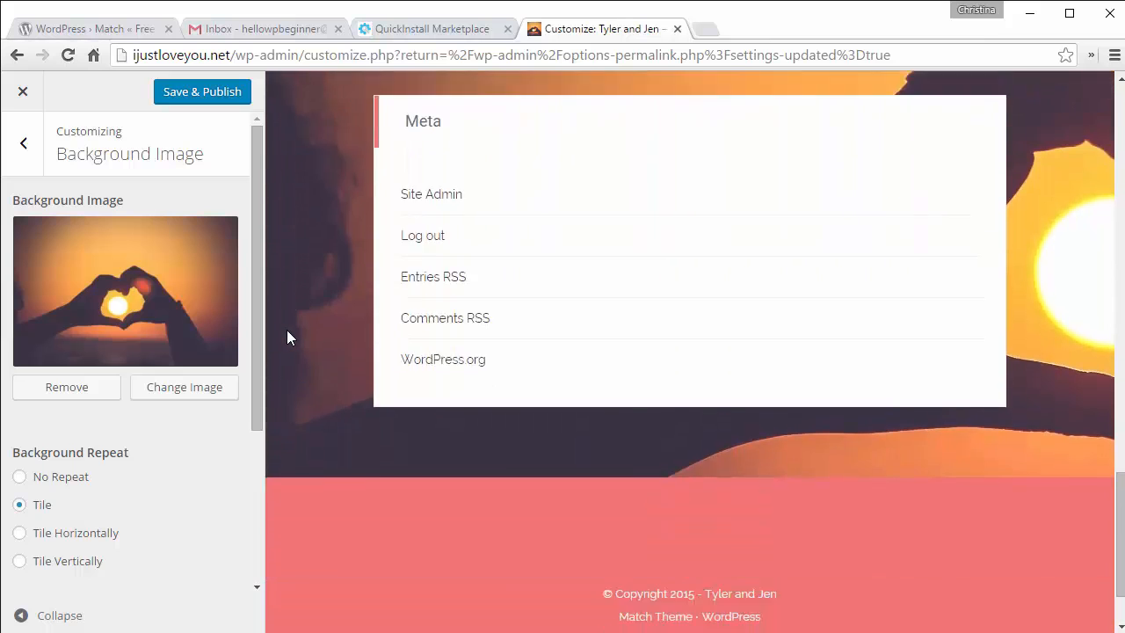
scroll(286, 330, up, 7)
scroll(287, 330, up, 10)
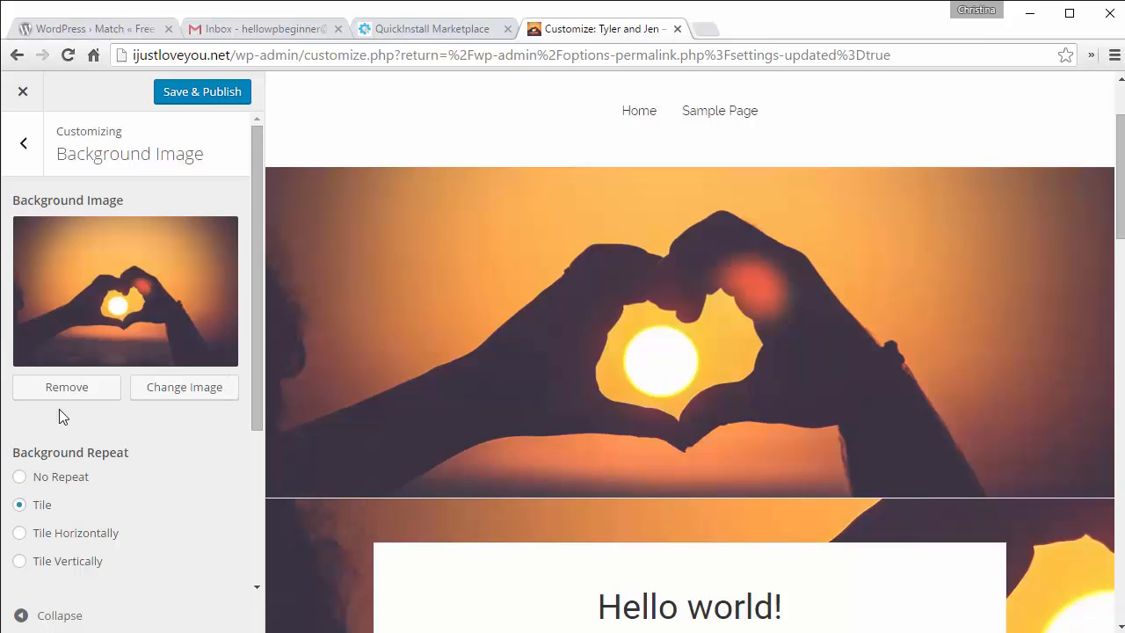
click(73, 397)
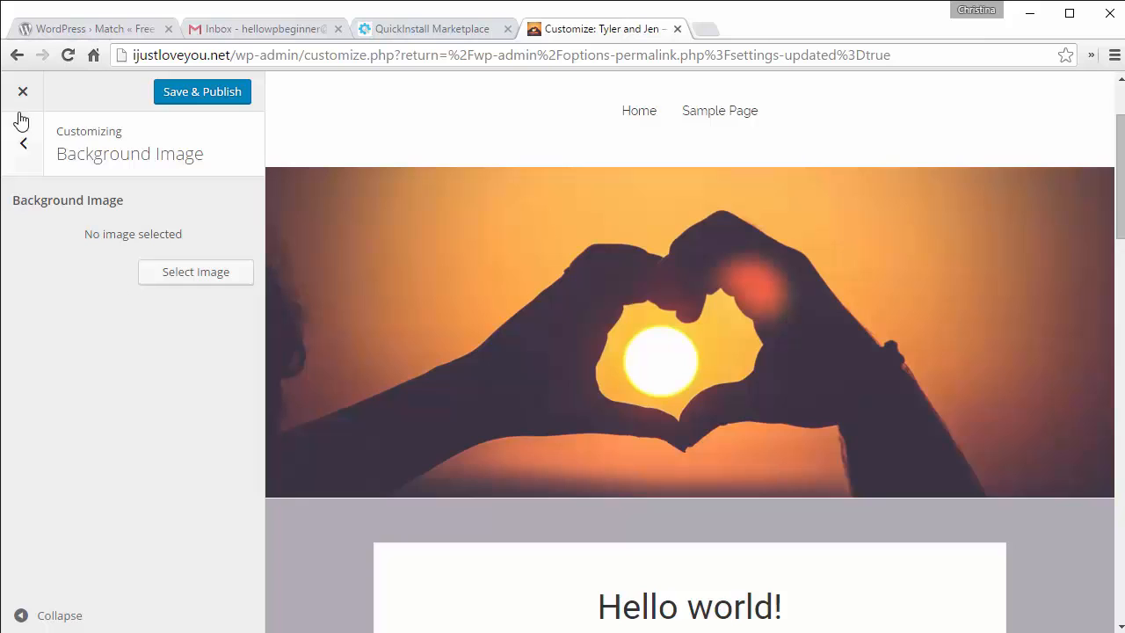
Step: Go back to the main Customizer panel and Save & Publish the heart-sunset header changes
click(24, 149)
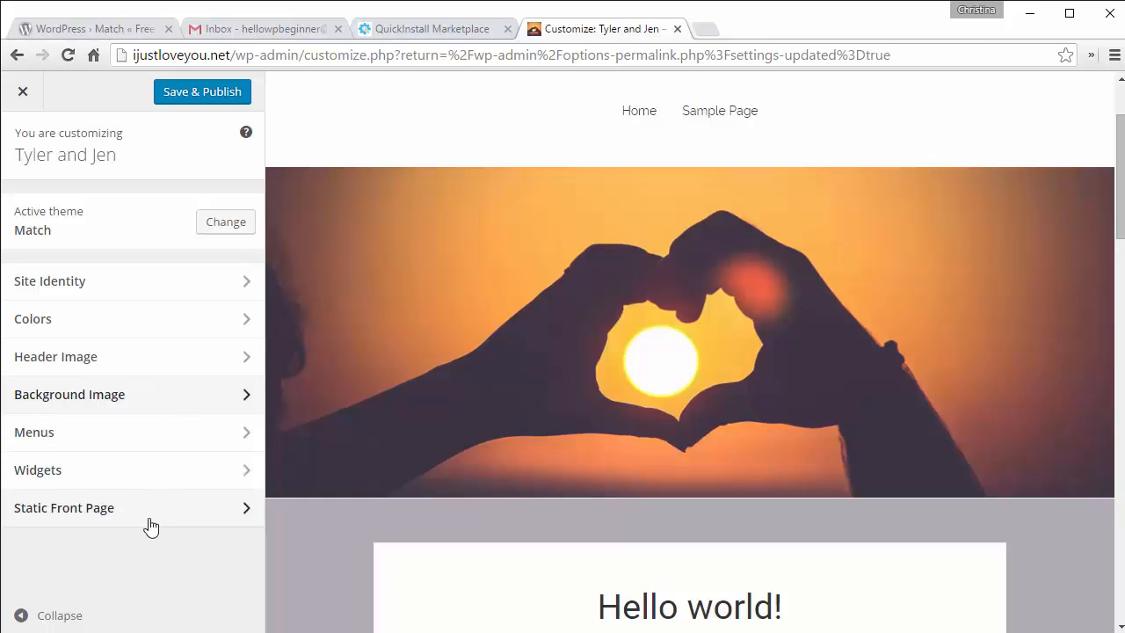
scroll(349, 526, down, 5)
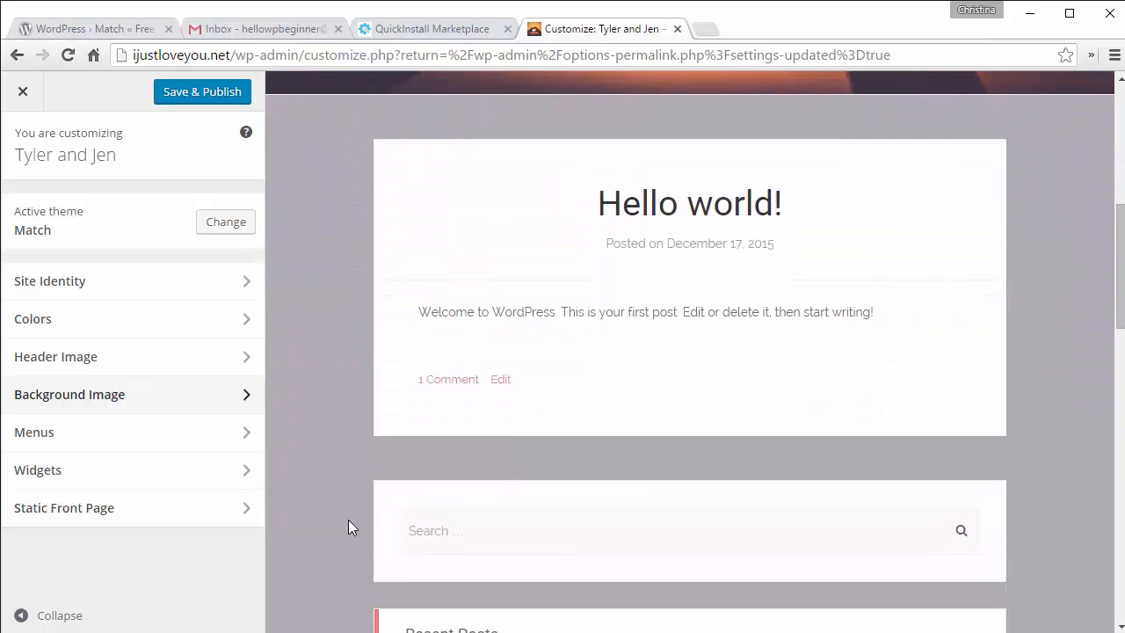
scroll(348, 526, down, 1)
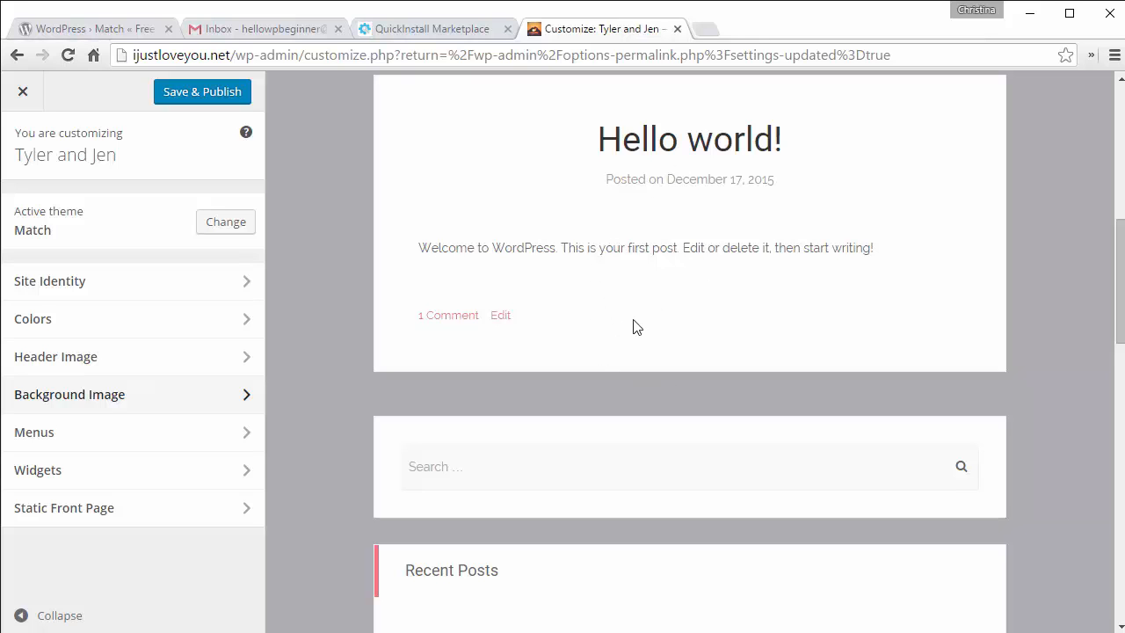
scroll(629, 327, up, 6)
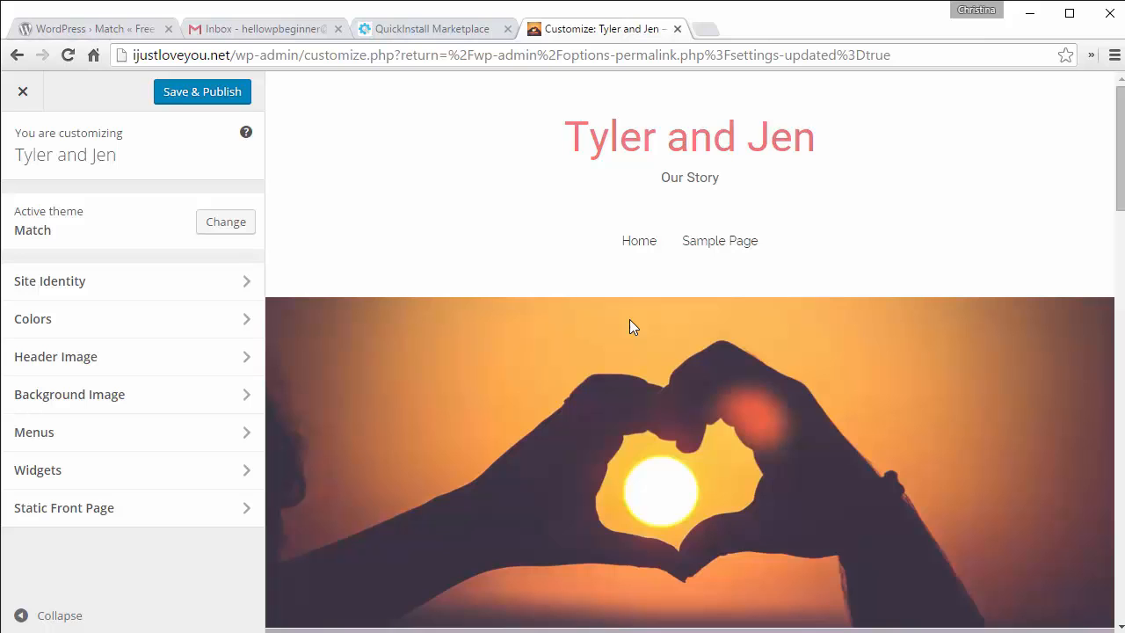
scroll(629, 326, down, 5)
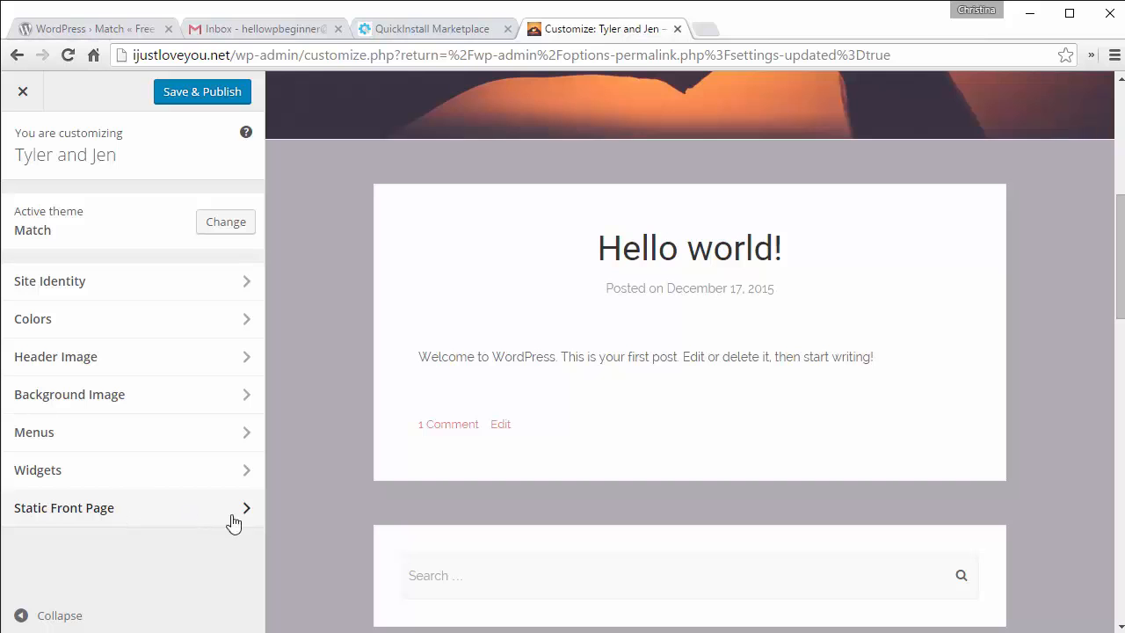
scroll(311, 486, up, 1)
scroll(311, 487, up, 5)
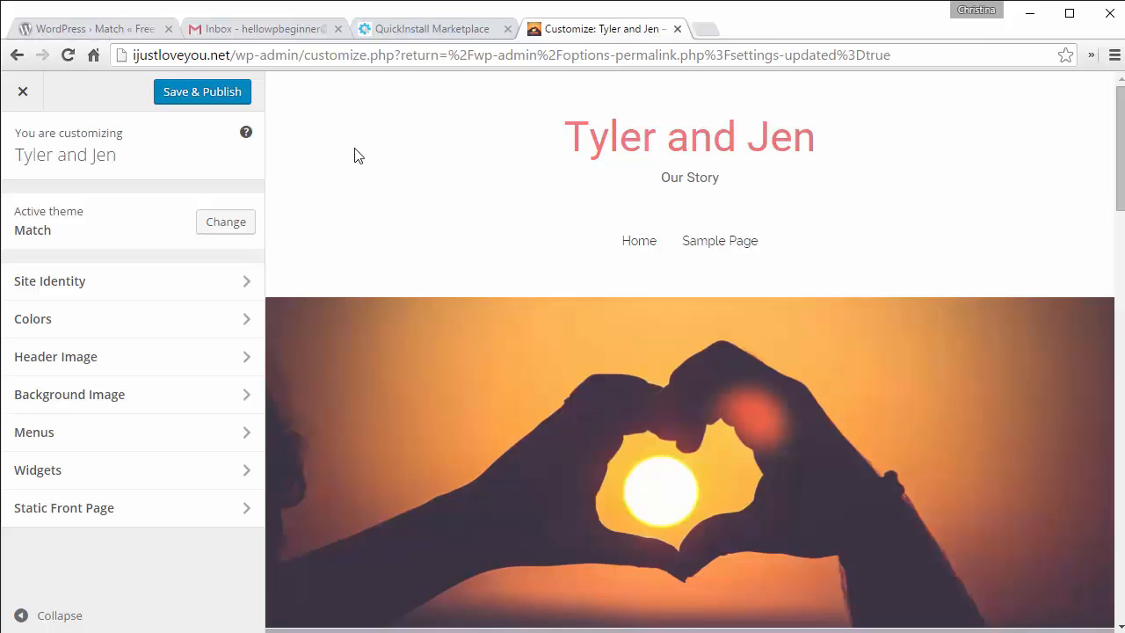
click(195, 98)
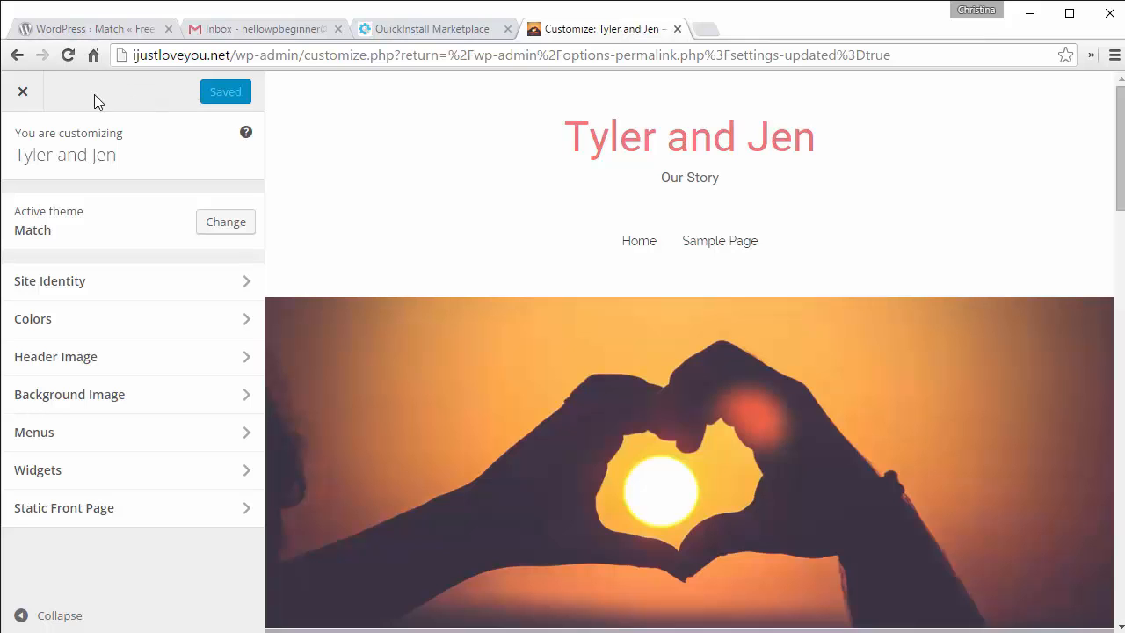
Step: Close the Customizer, go to the Dashboard, and open the live site in a new tab
click(22, 93)
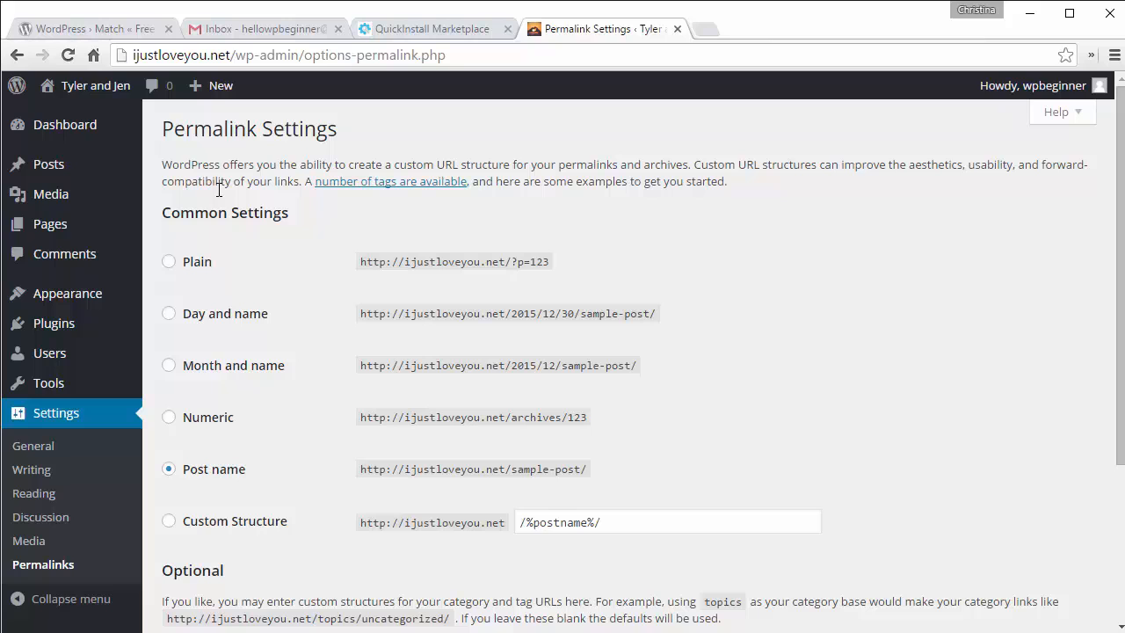
click(60, 132)
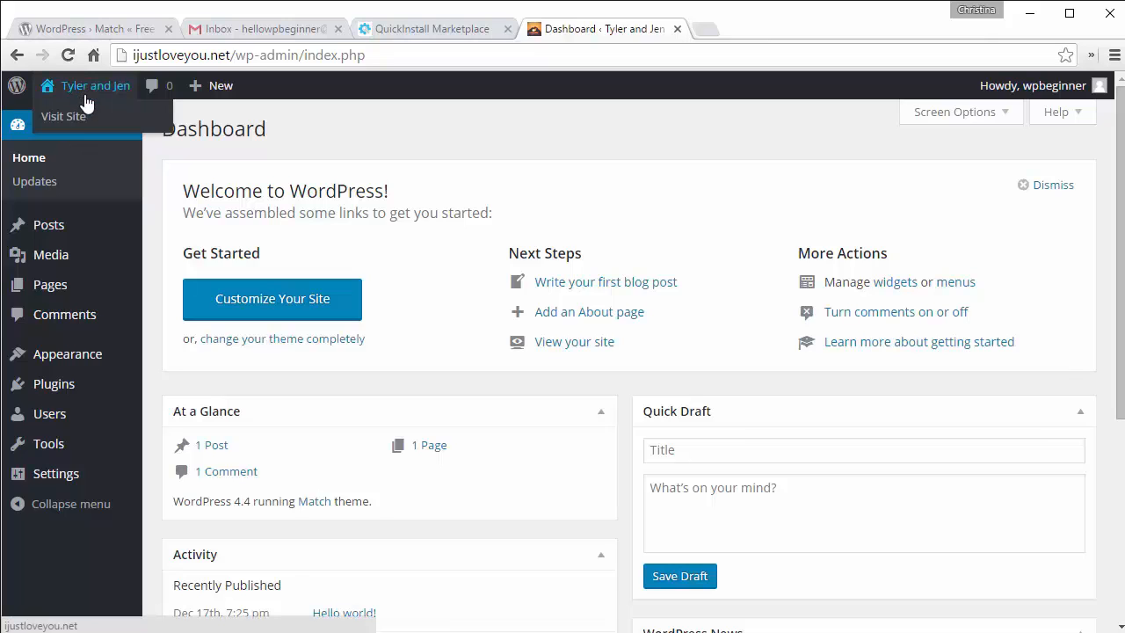
right_click(79, 120)
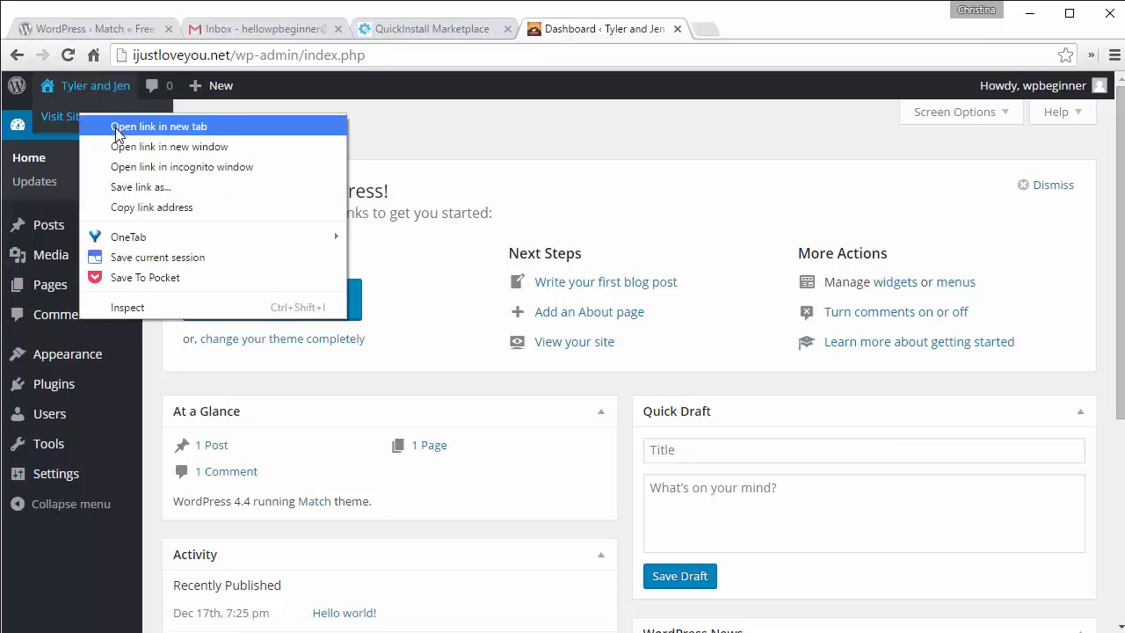
click(117, 124)
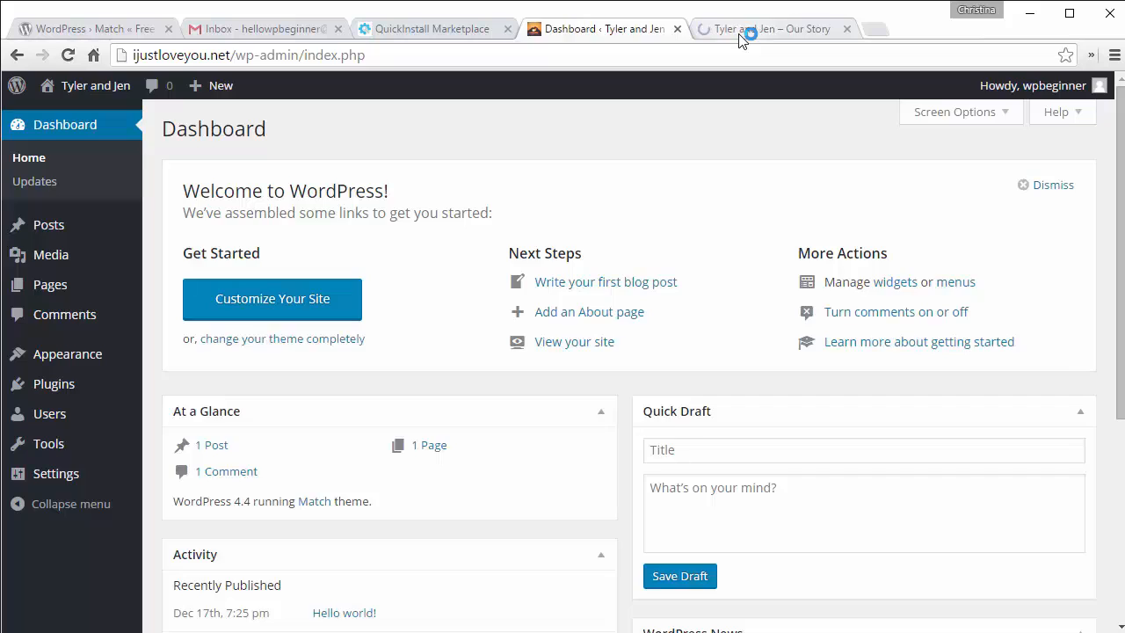
click(742, 33)
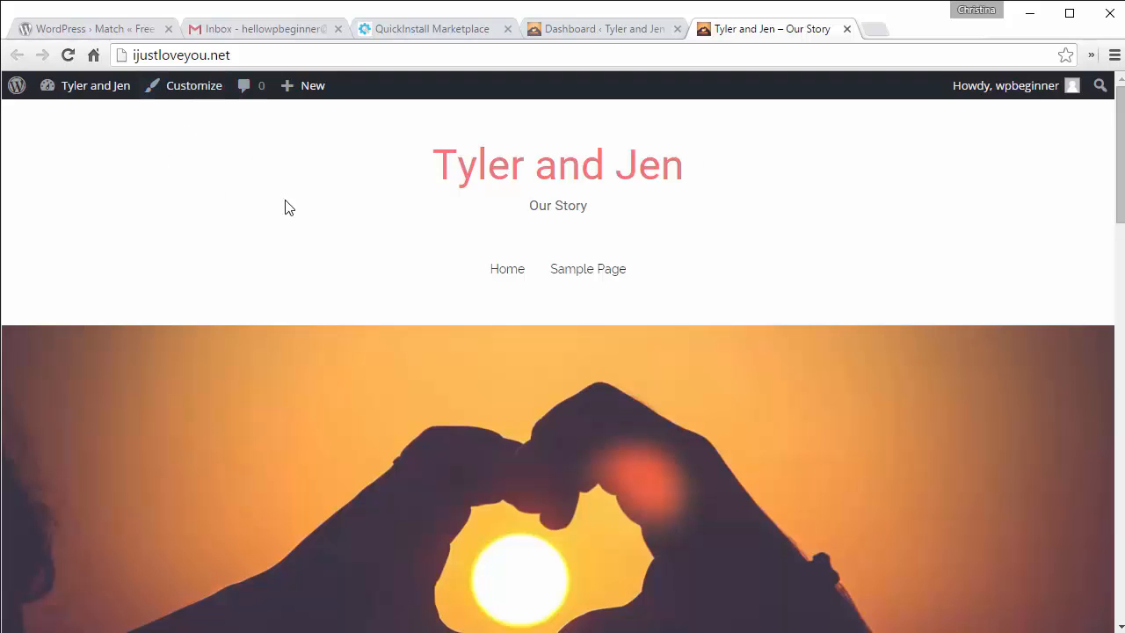
Step: Scroll through the published Tyler and Jen site, then return to the Dashboard tab
scroll(343, 175, down, 10)
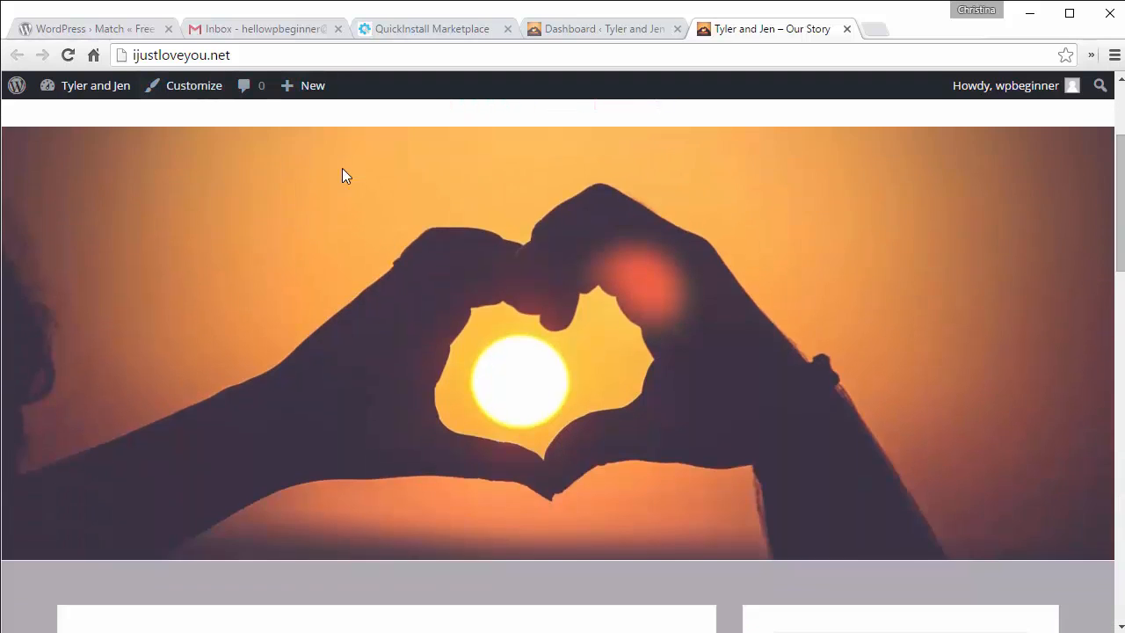
scroll(343, 174, down, 9)
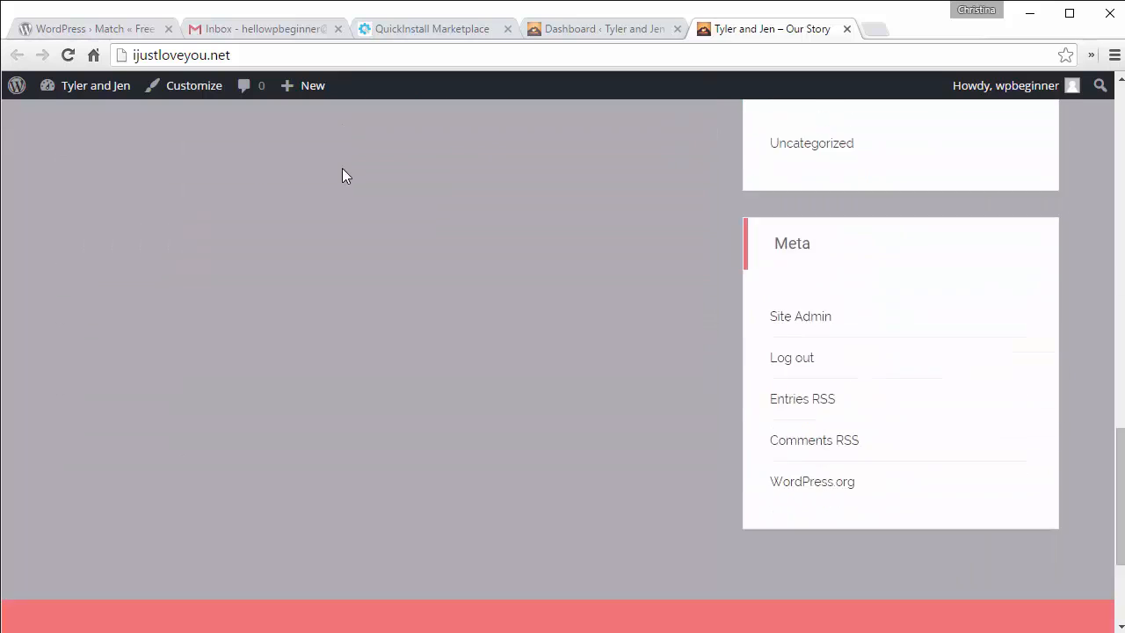
scroll(343, 175, up, 15)
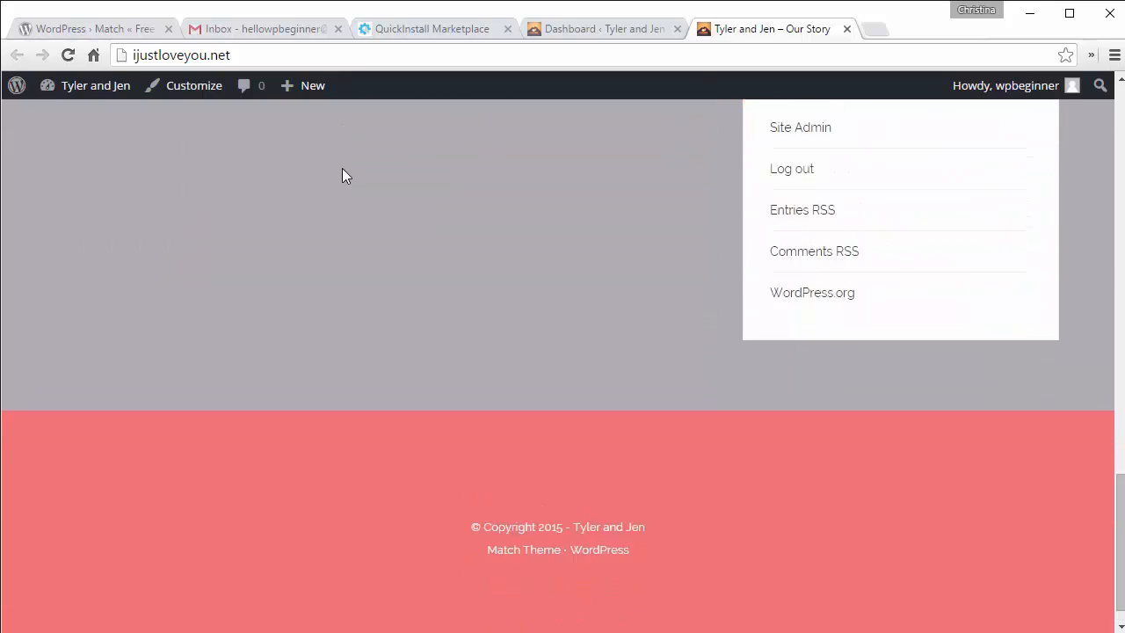
scroll(344, 177, up, 3)
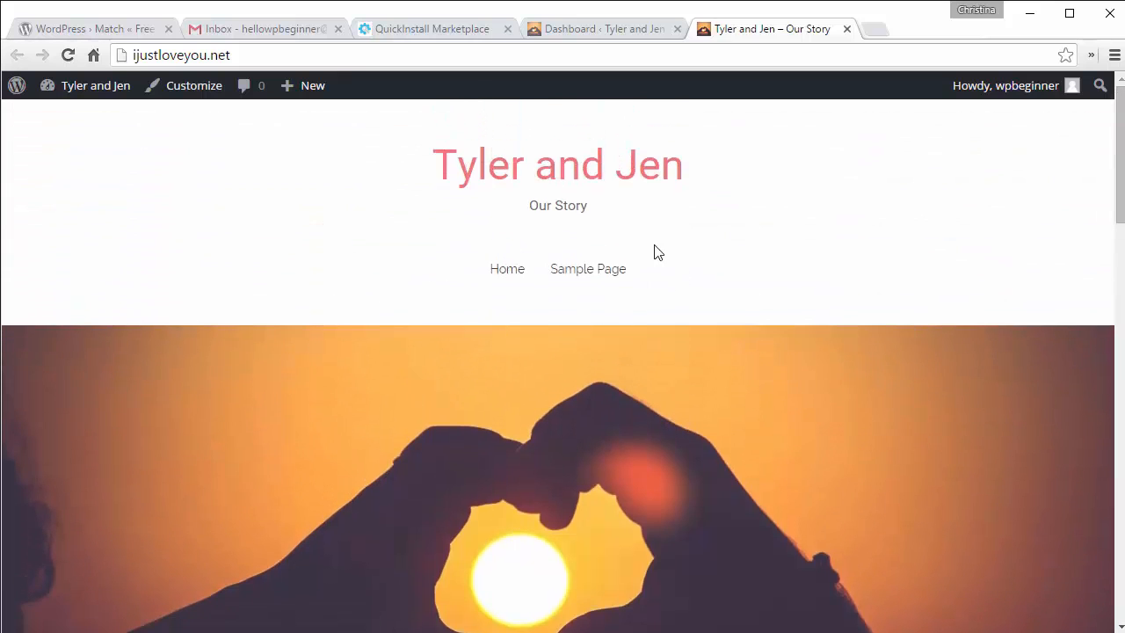
scroll(660, 261, down, 8)
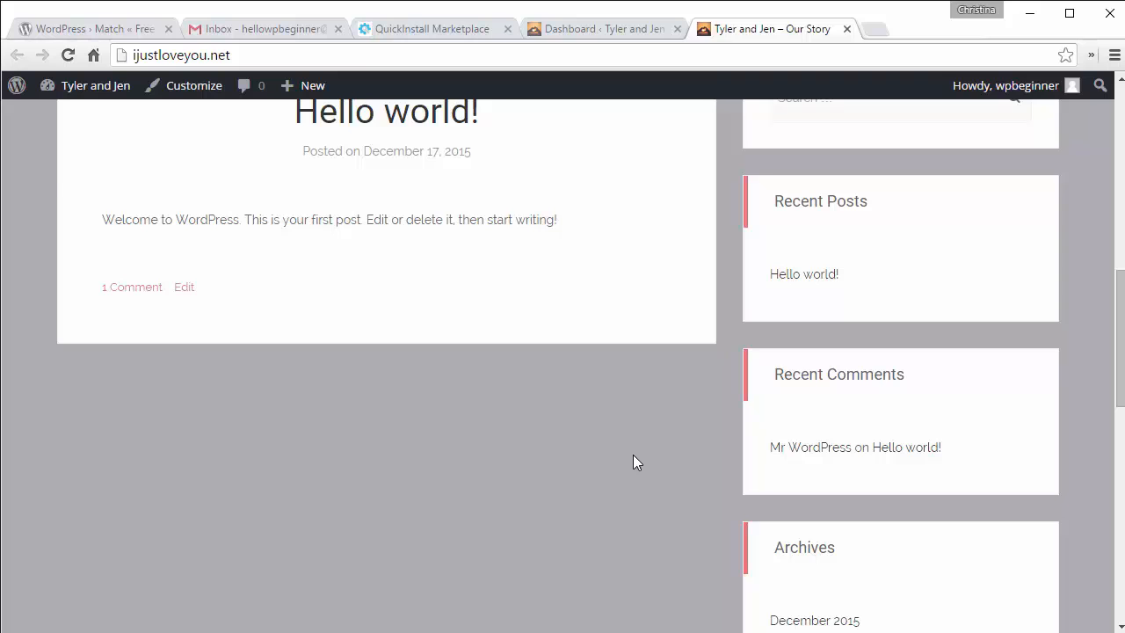
scroll(633, 454, up, 2)
click(606, 28)
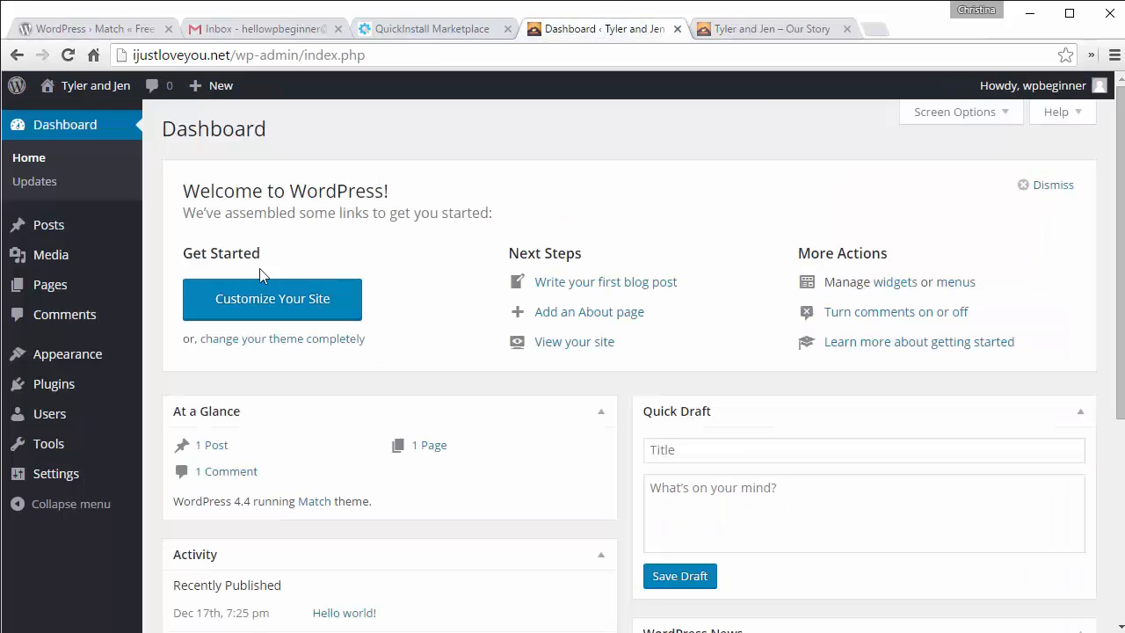
Step: Move the default Sample Page to the trash from the All Pages list
mouse_move(68, 292)
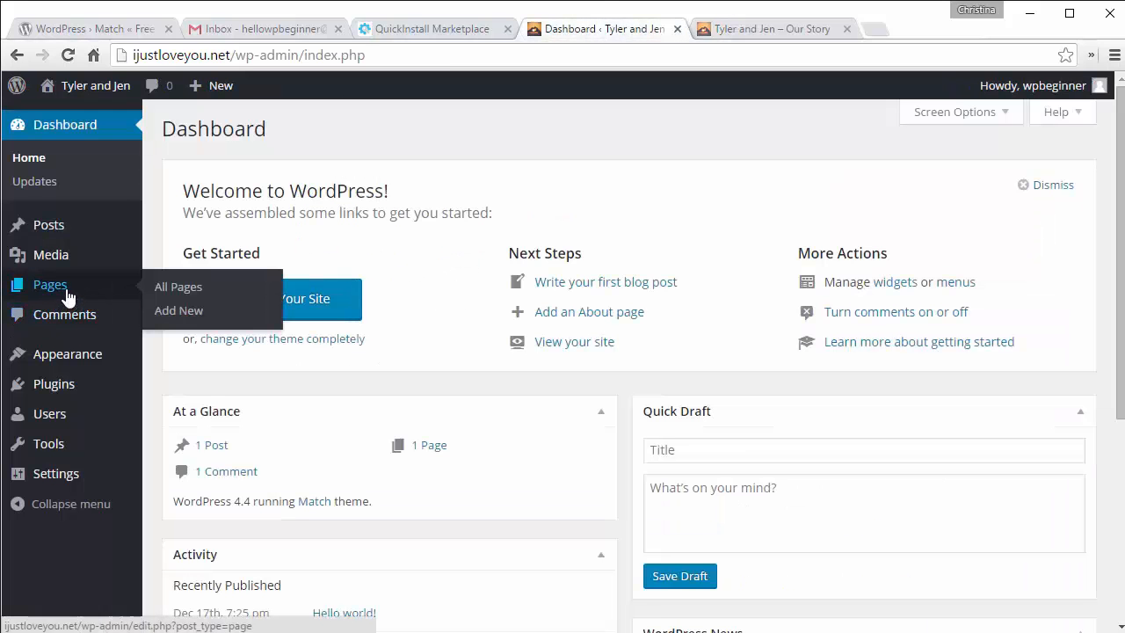
click(165, 290)
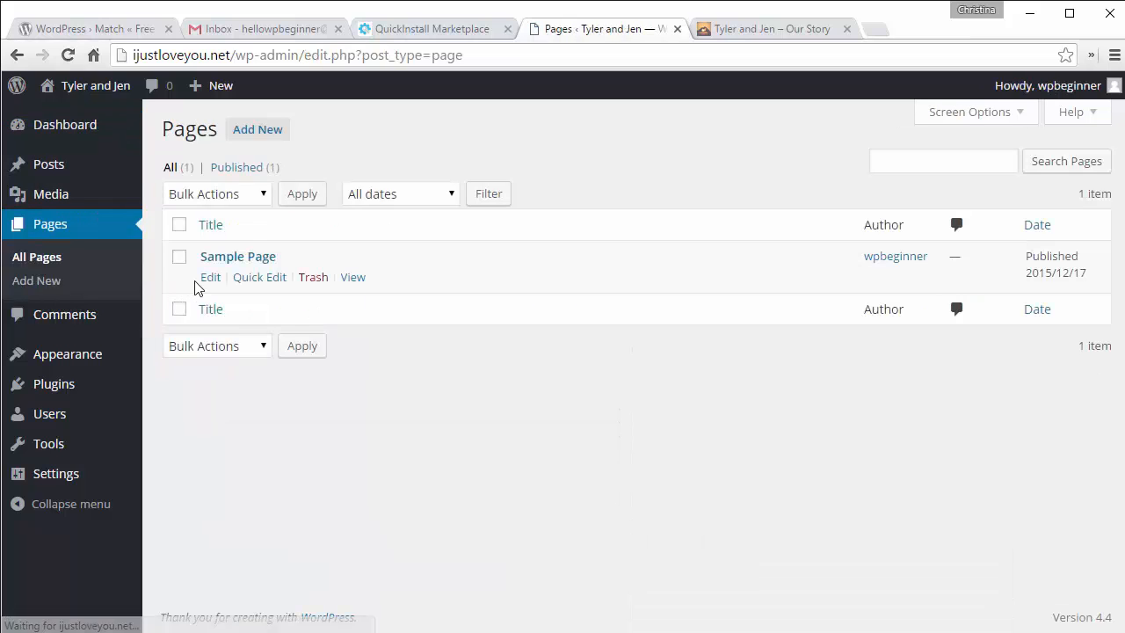
click(322, 281)
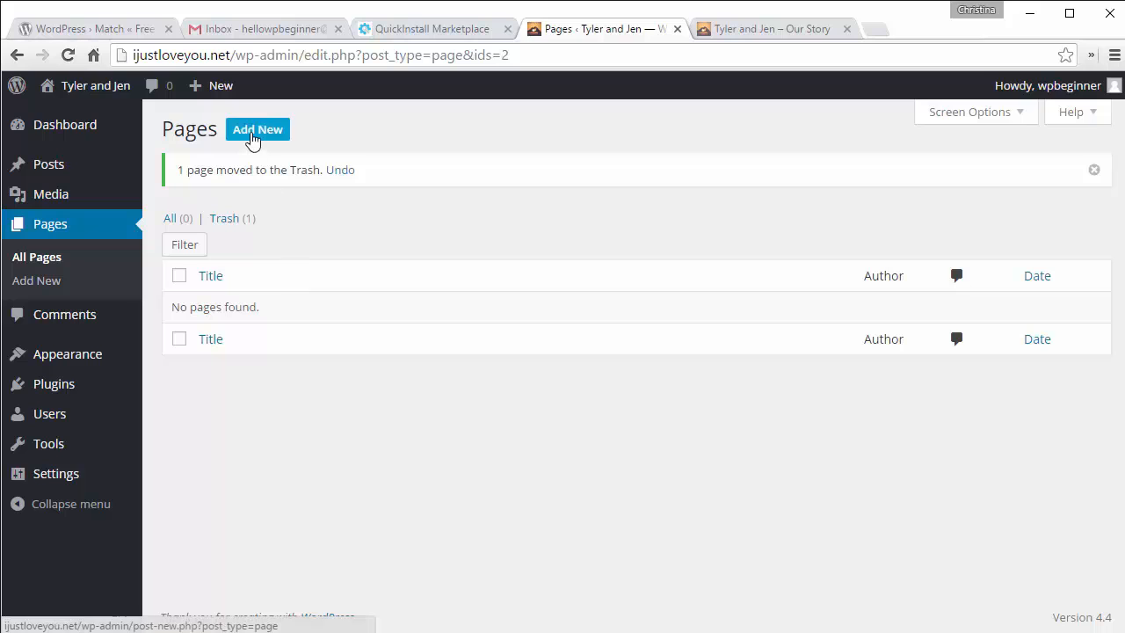
Step: Create a new page titled Blog and publish it
click(252, 137)
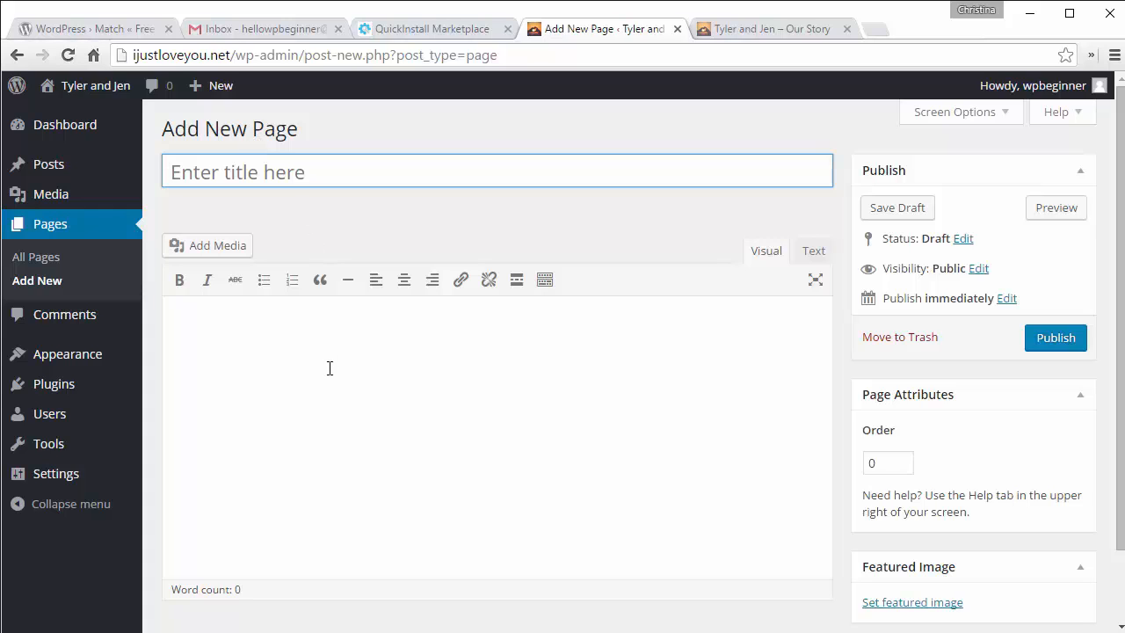
text(Blog)
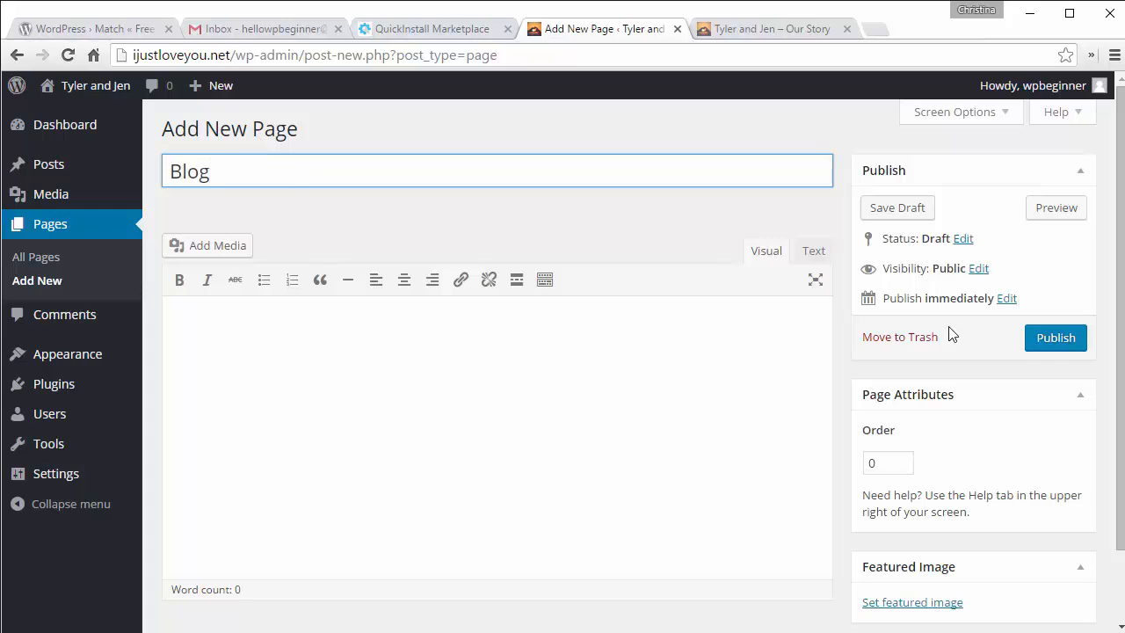
click(1049, 342)
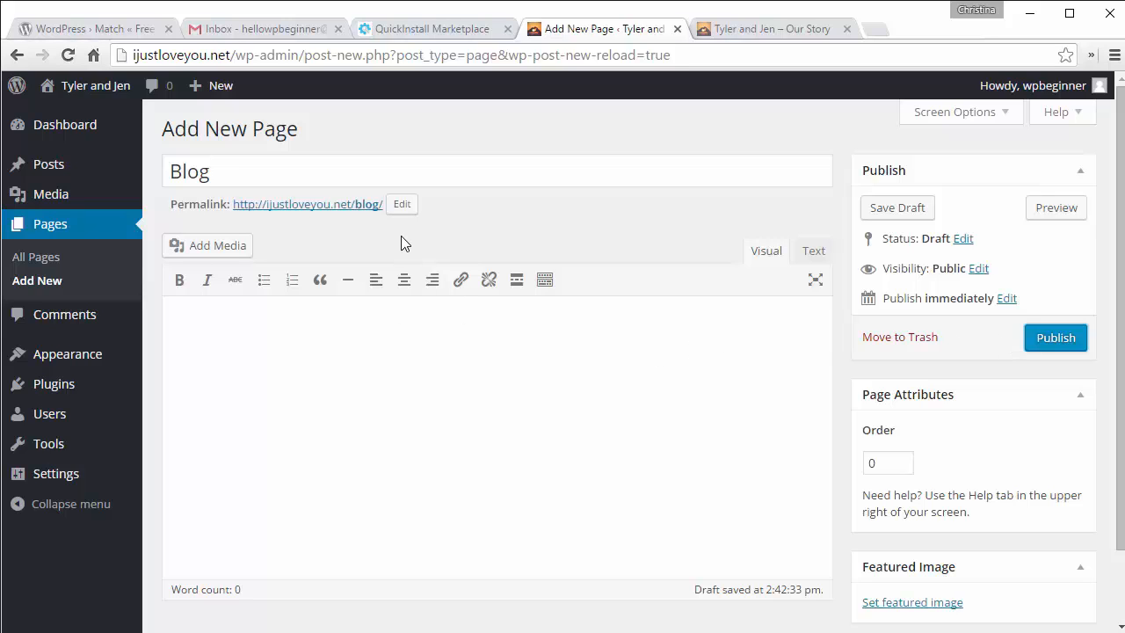
click(1055, 338)
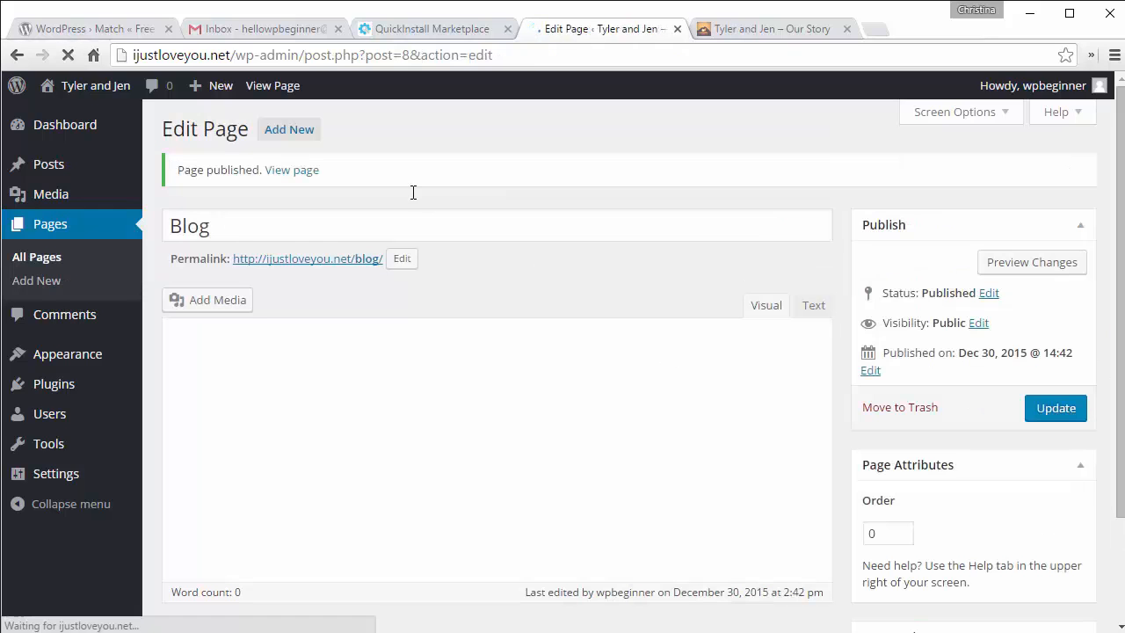
Step: Create and publish two new pages titled Our Story and RSVP
click(275, 133)
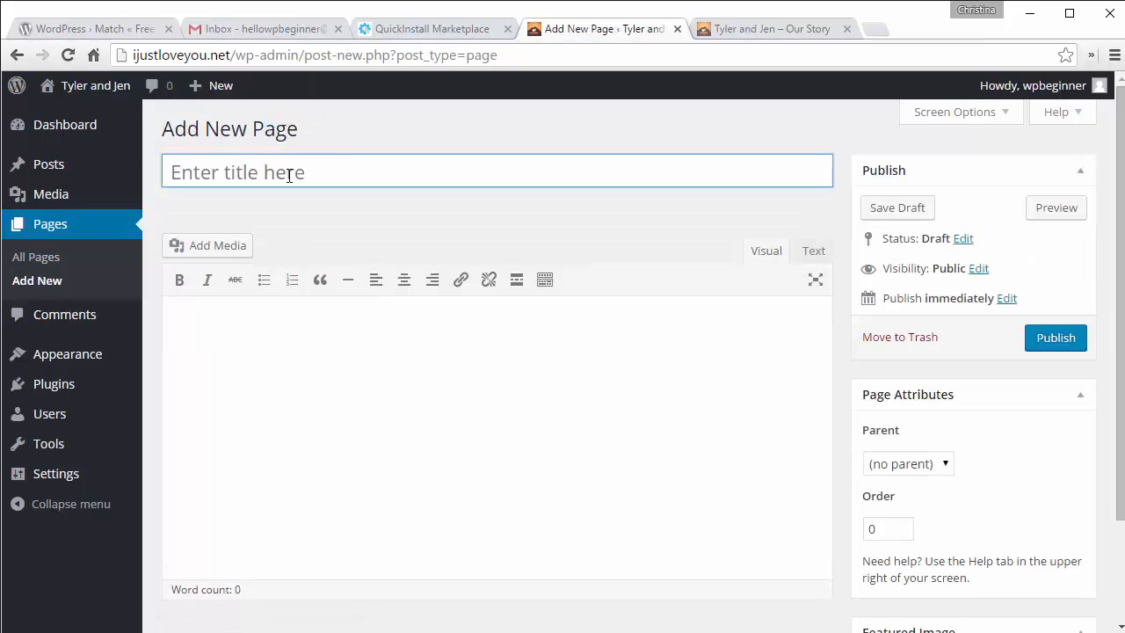
text(Our Story)
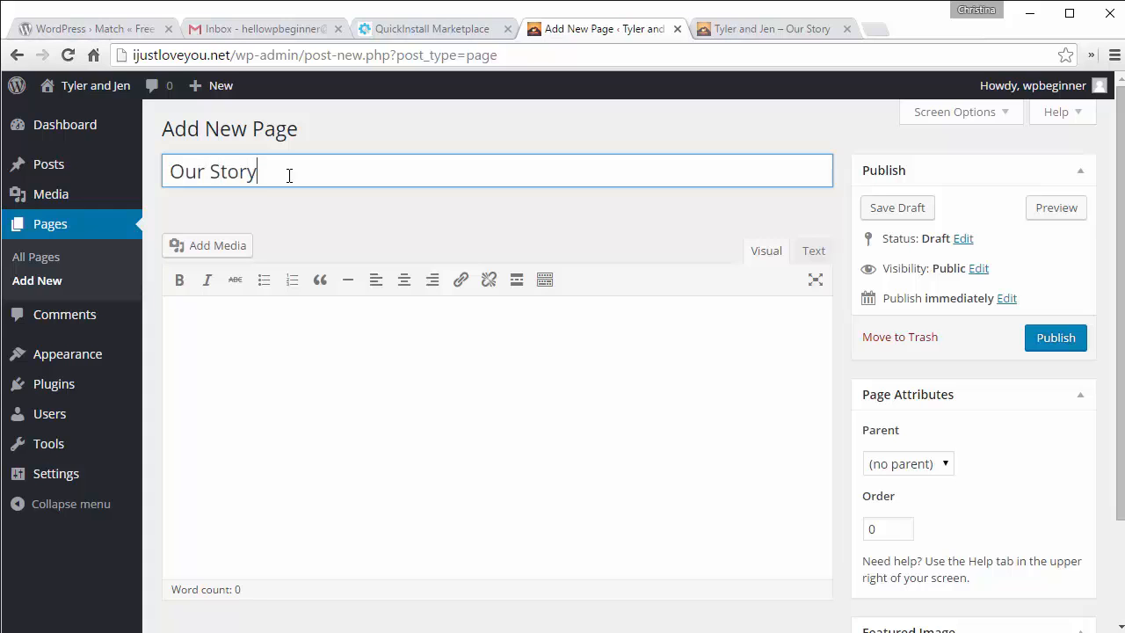
click(484, 344)
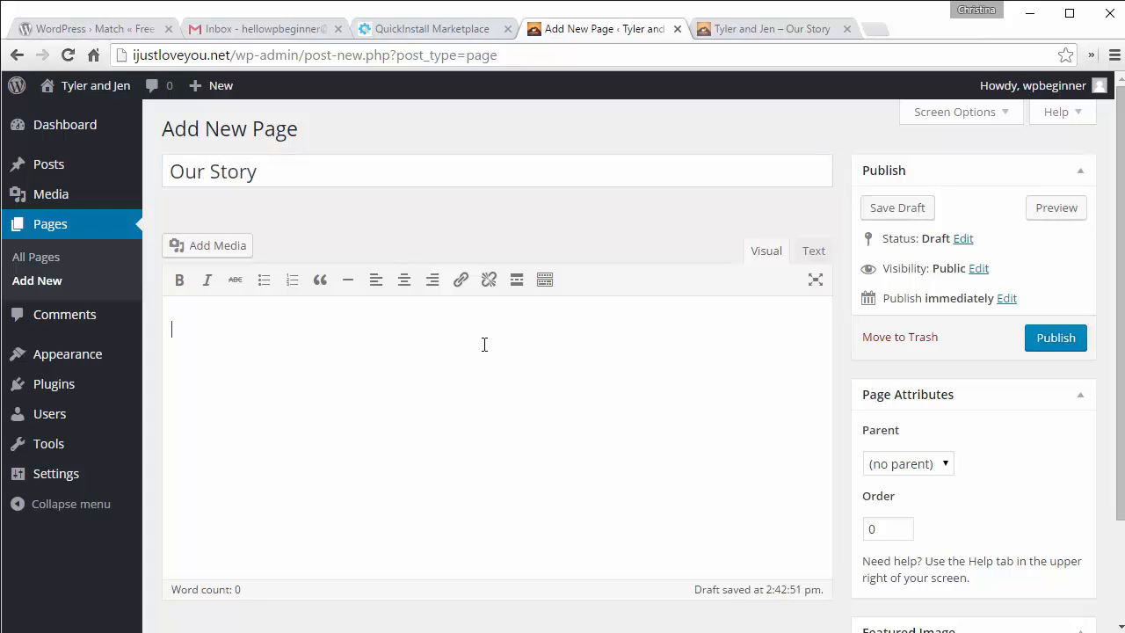
click(1051, 347)
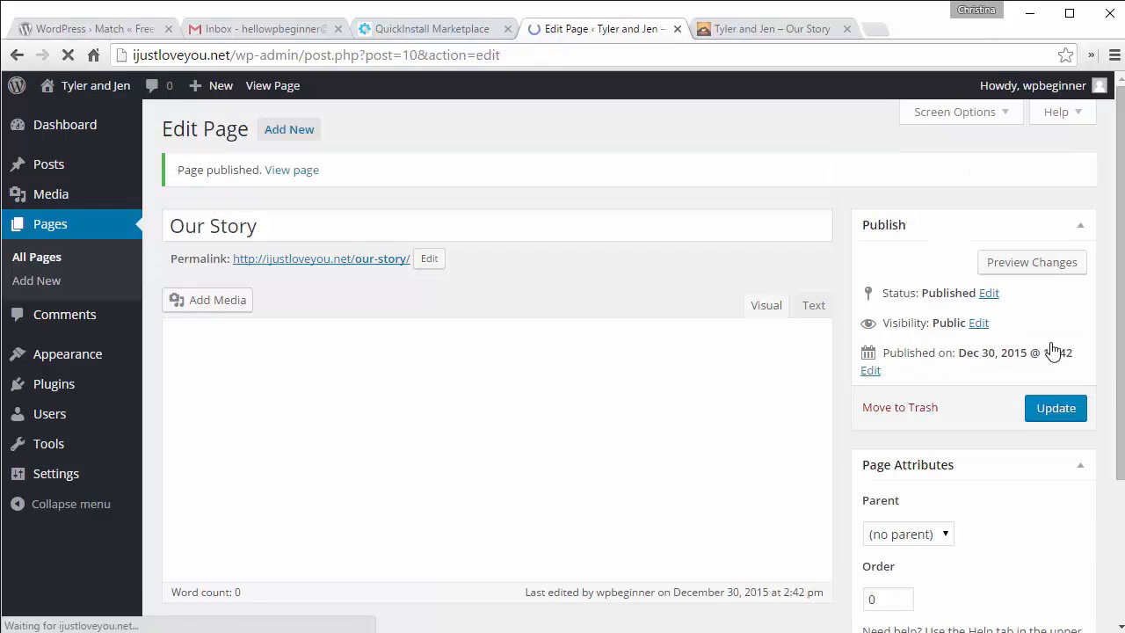
click(290, 132)
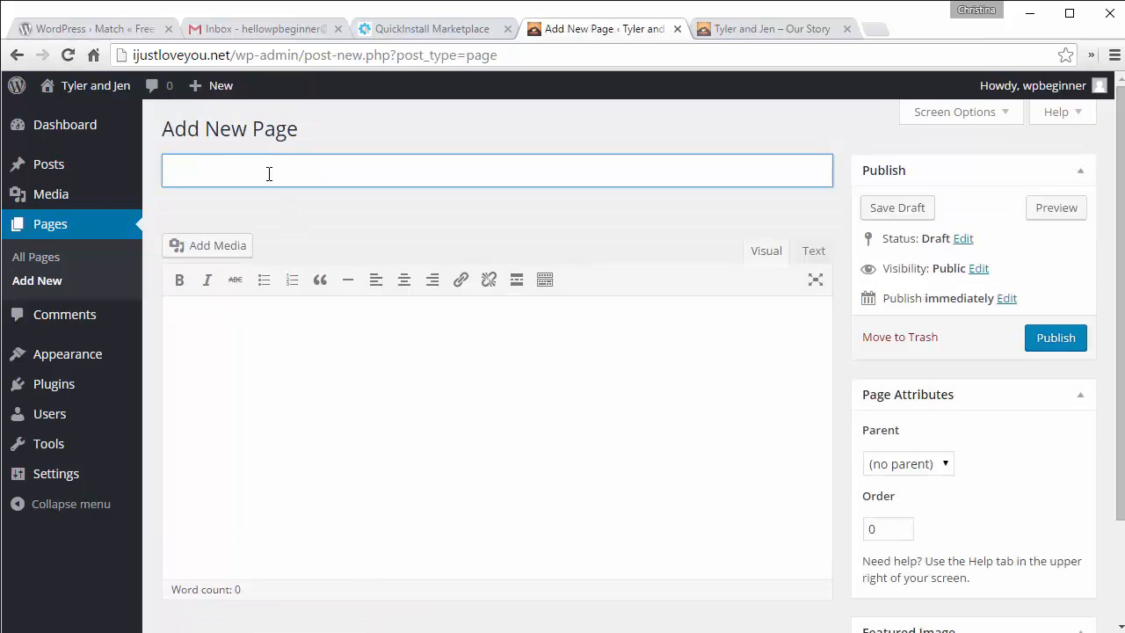
text(RSVP)
click(548, 422)
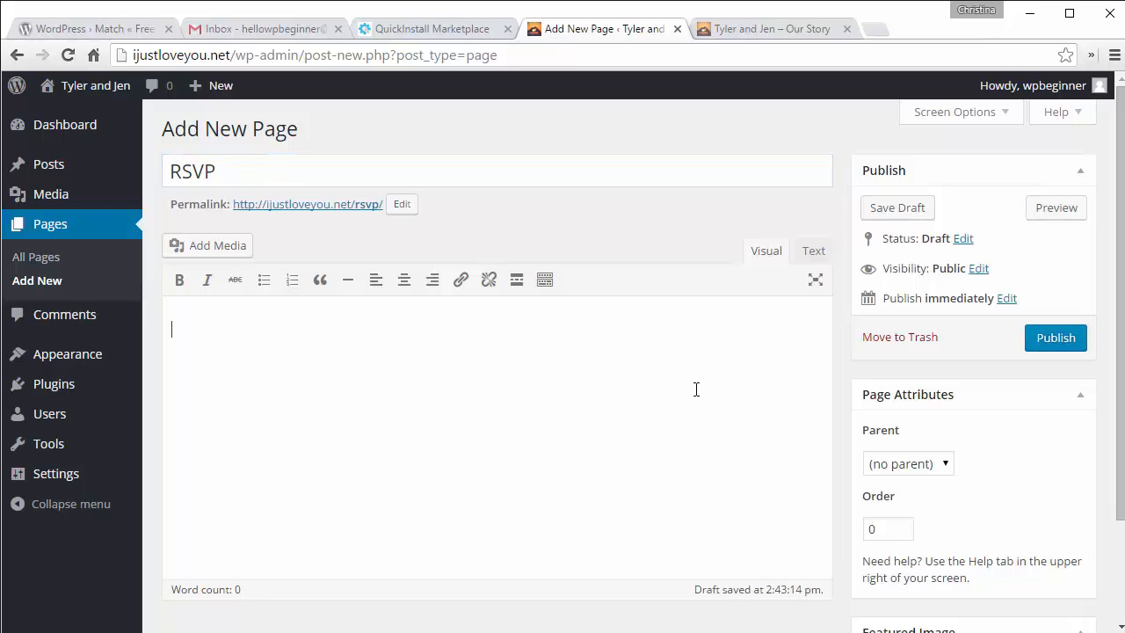
click(1051, 348)
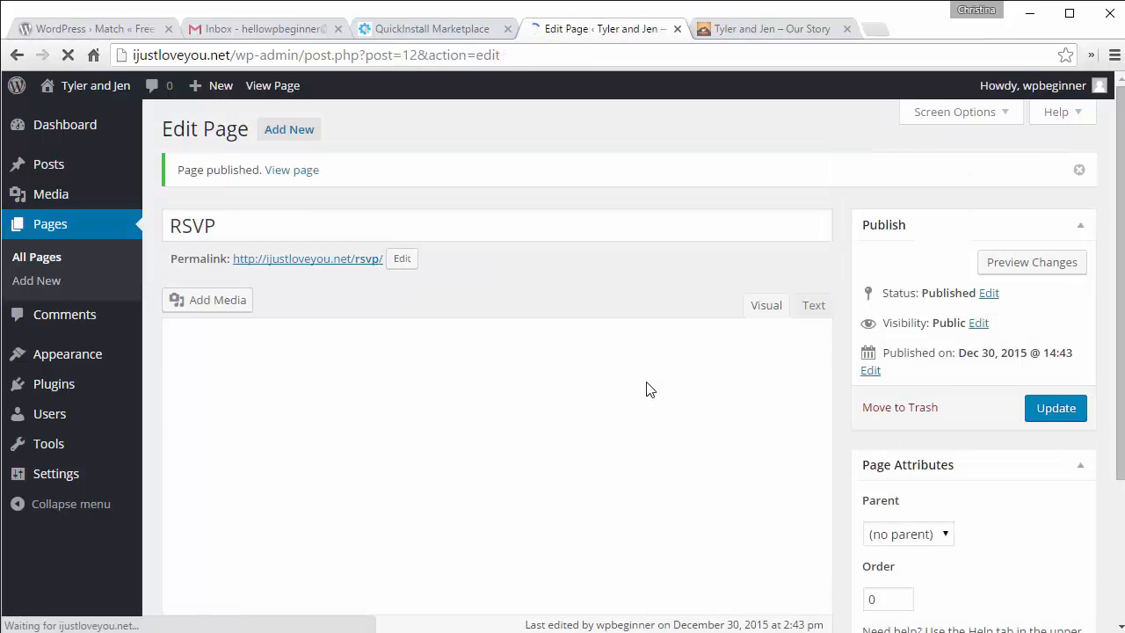
Step: Create and publish a Ceremony page, checking the Match theme page for reference
click(291, 132)
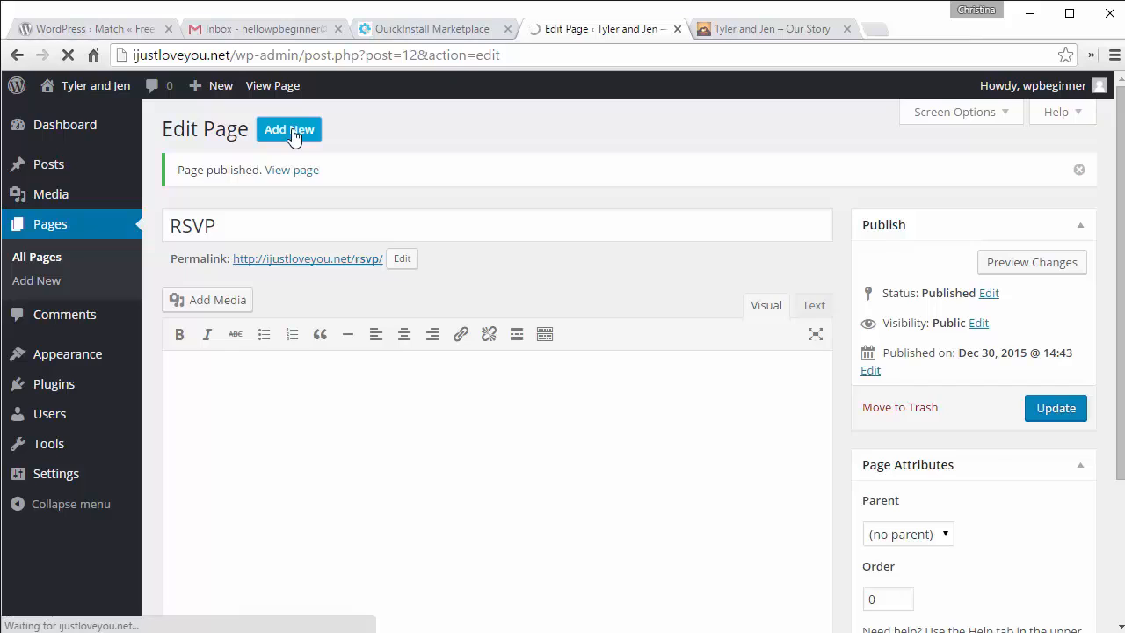
text(C)
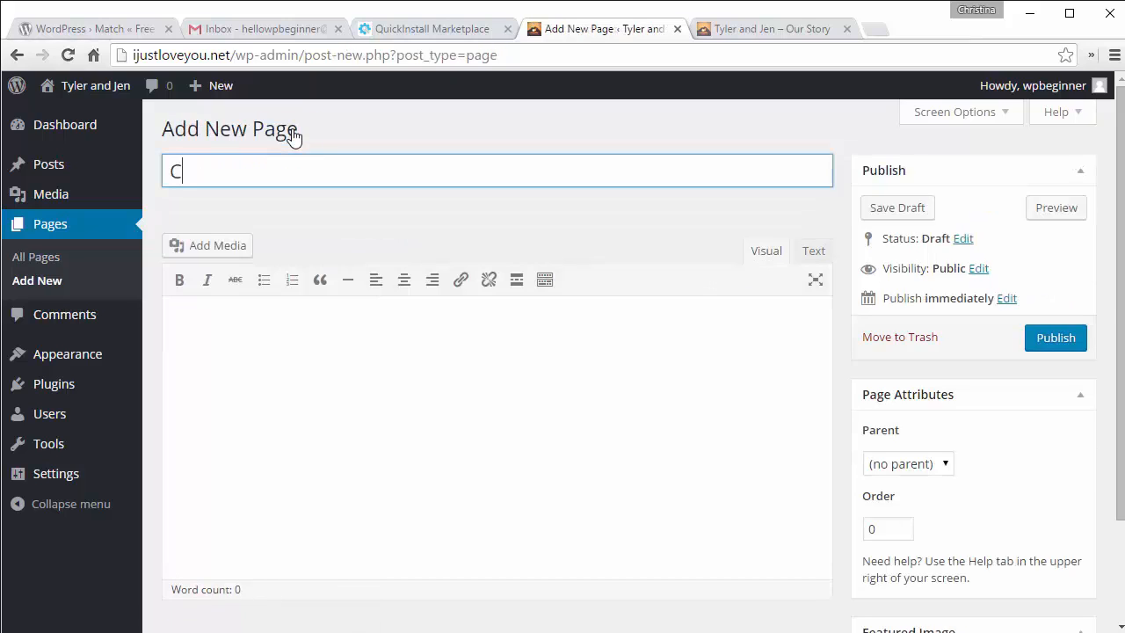
text(eremony)
click(469, 393)
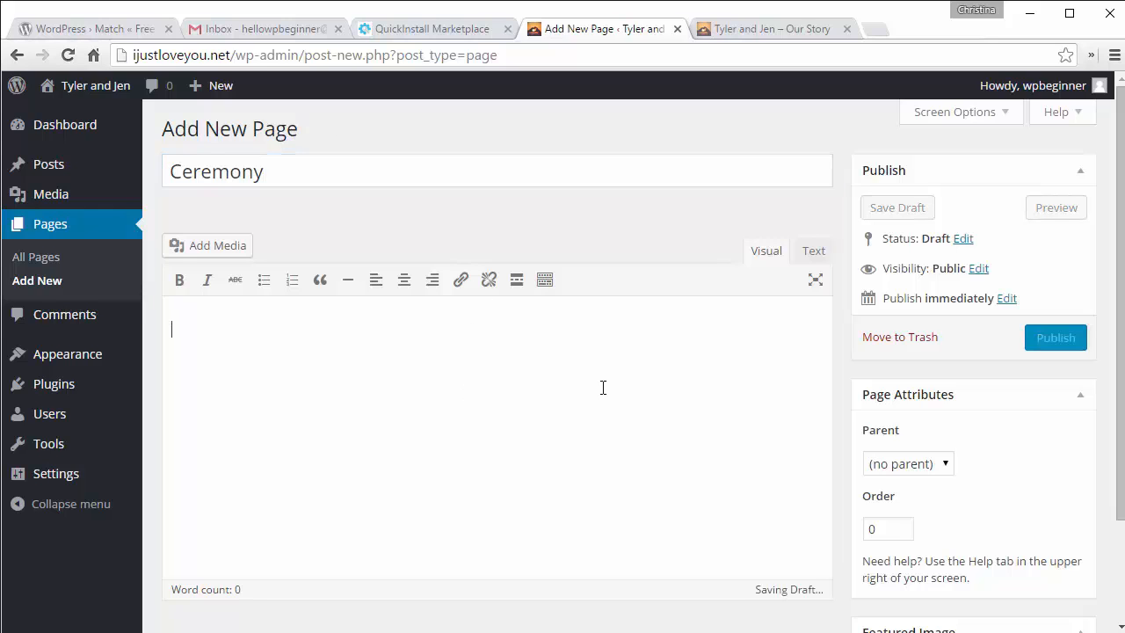
click(1057, 340)
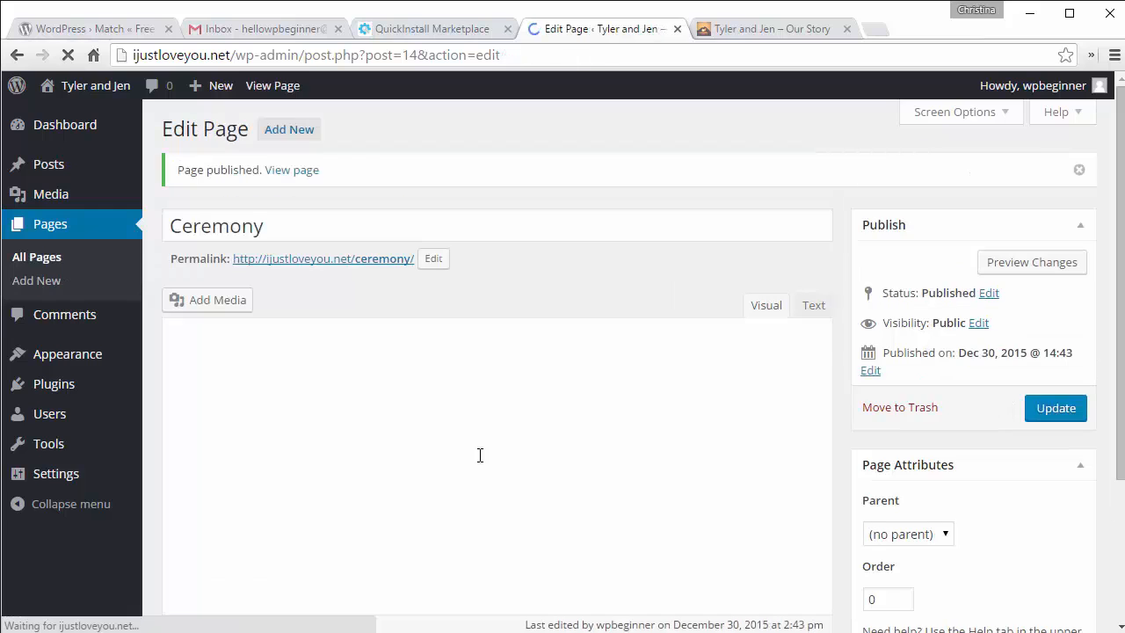
click(70, 29)
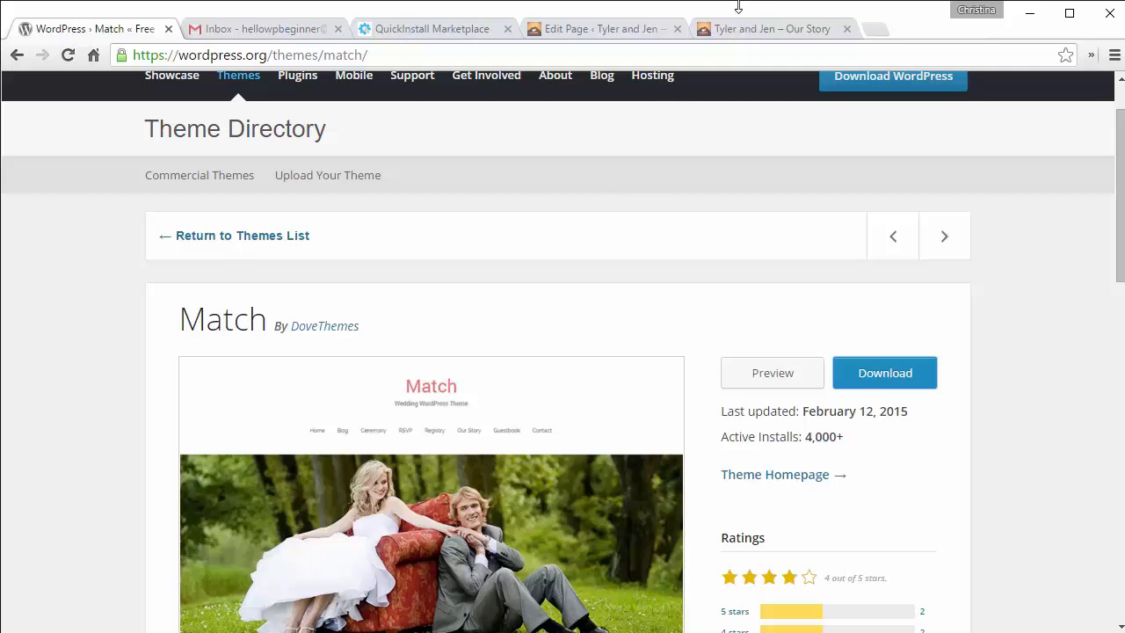
click(604, 31)
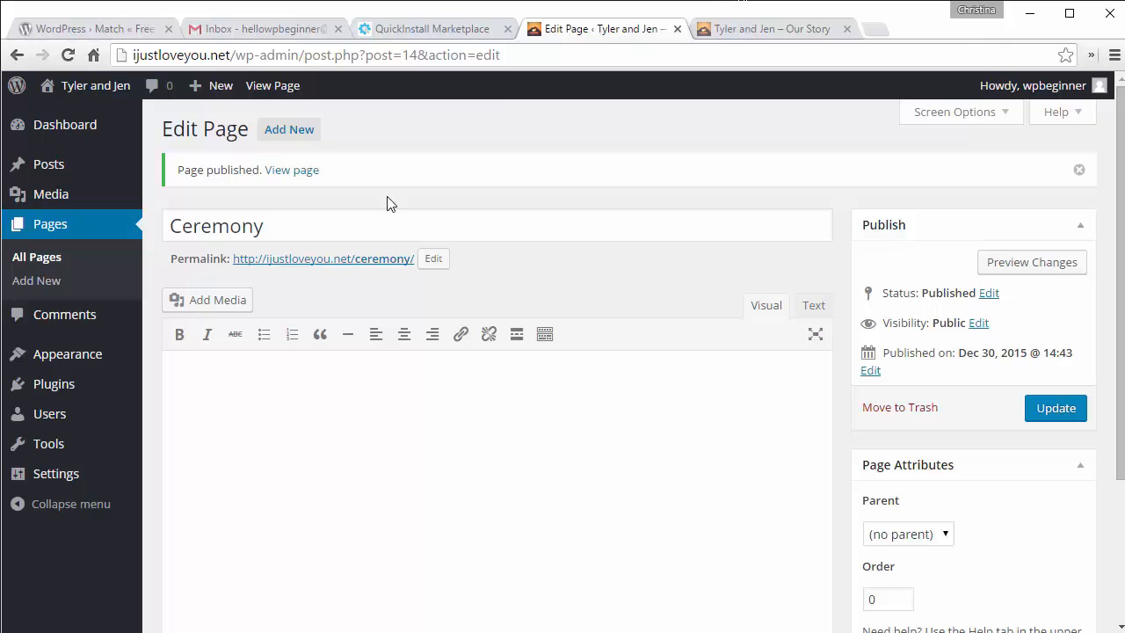
Step: Create and publish a page titled Registry, correcting a typo in the title
click(274, 129)
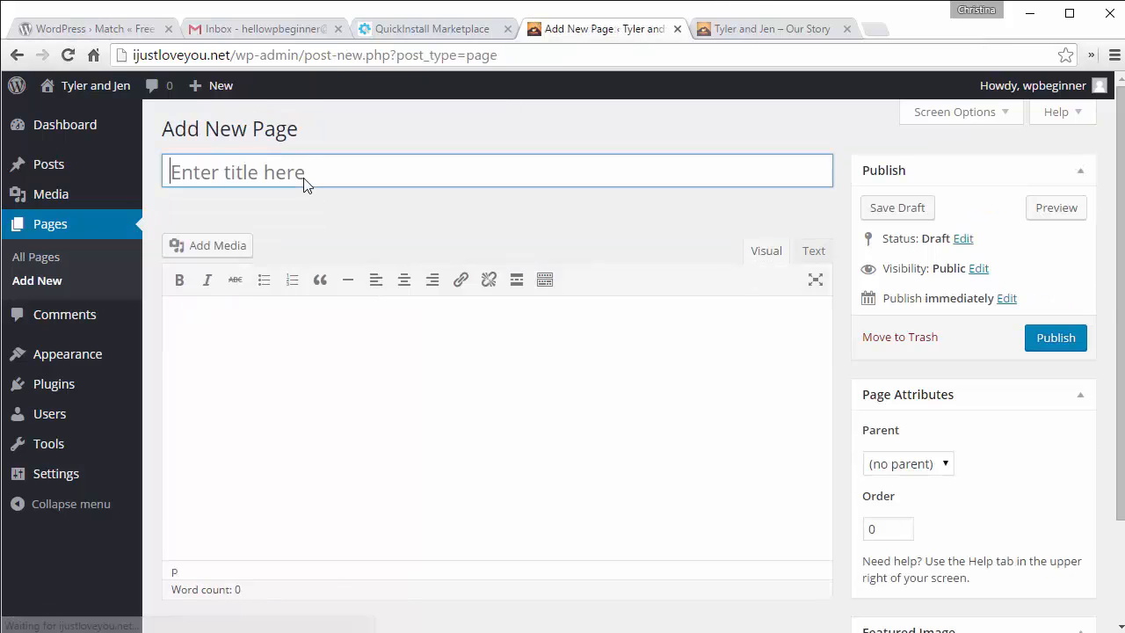
click(303, 184)
text(Resi)
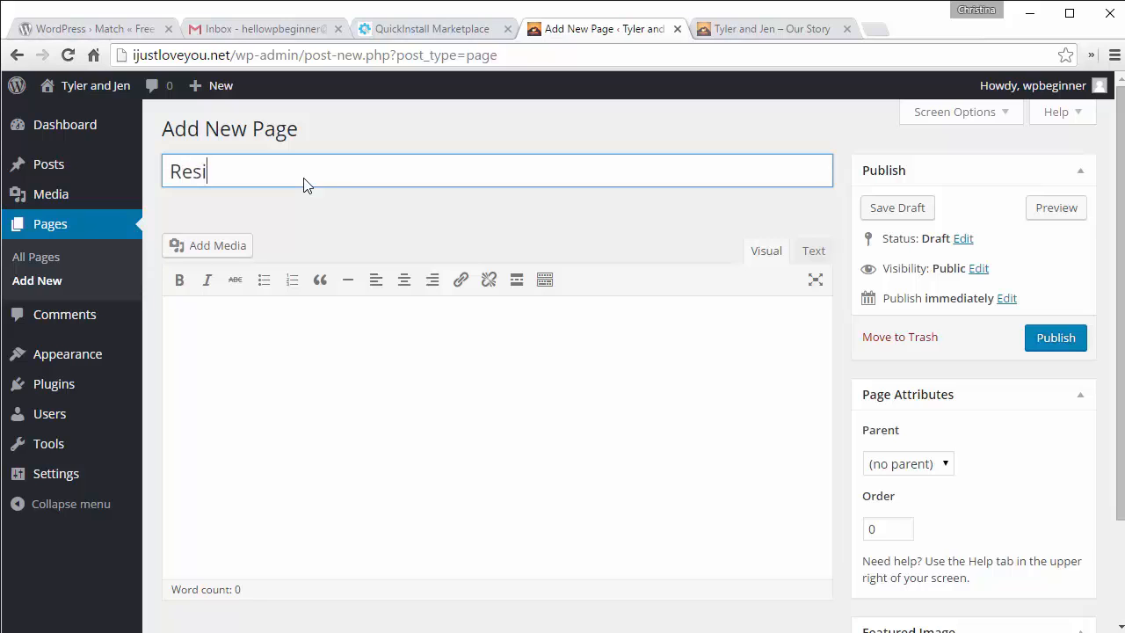
key(BackSpace)
key(BackSpace)
text(gistry)
click(507, 392)
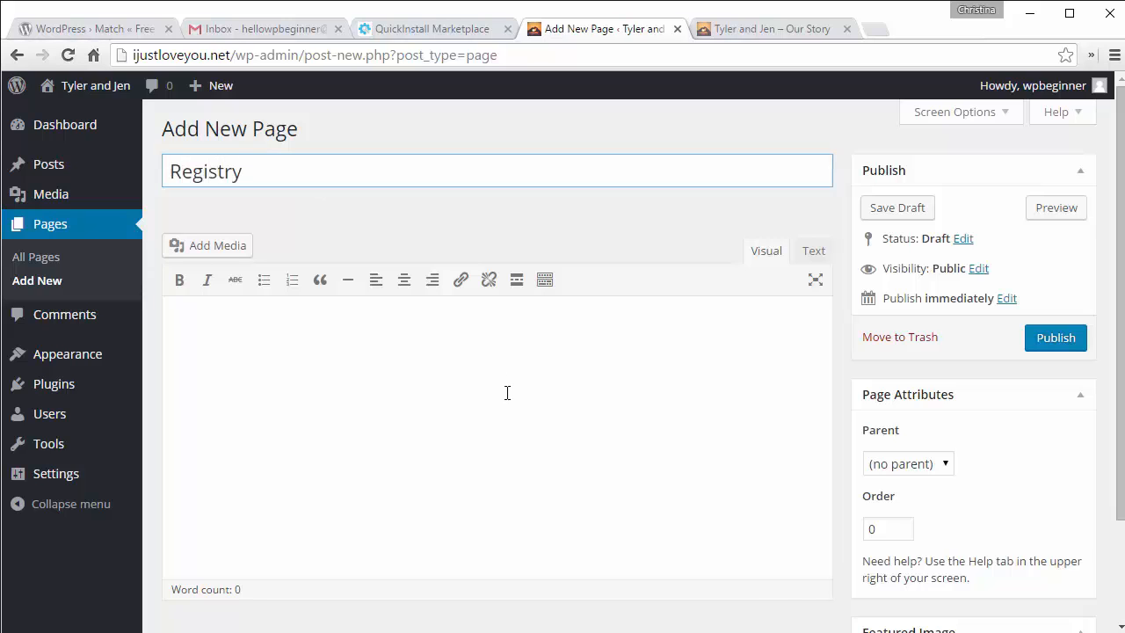
click(1046, 346)
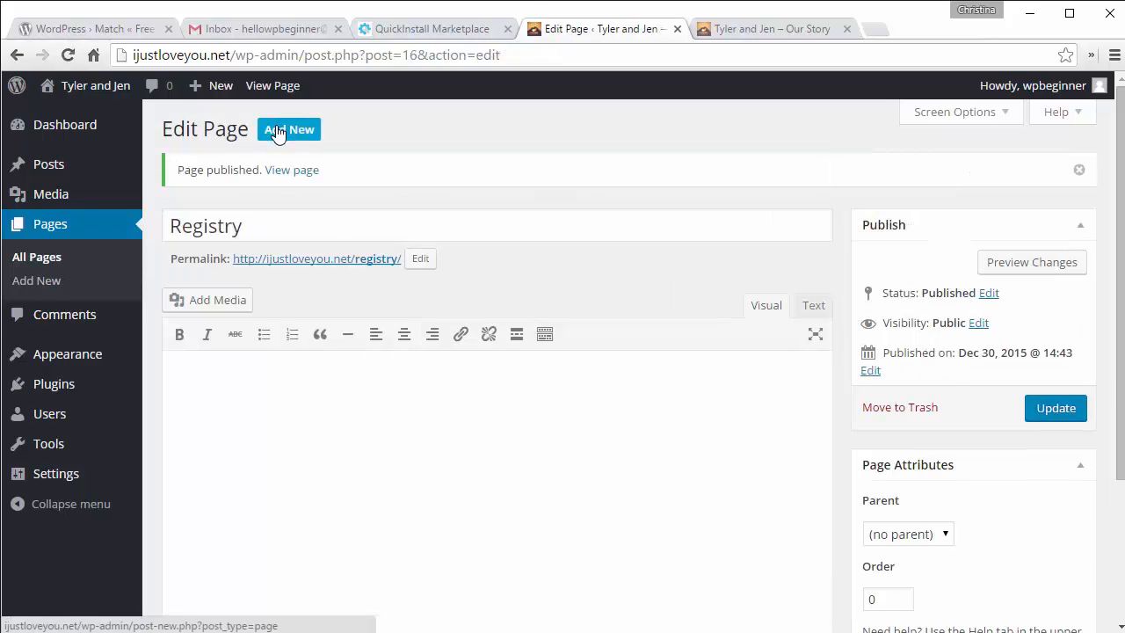
Step: Create and publish the Contact and Guestbook pages
click(278, 132)
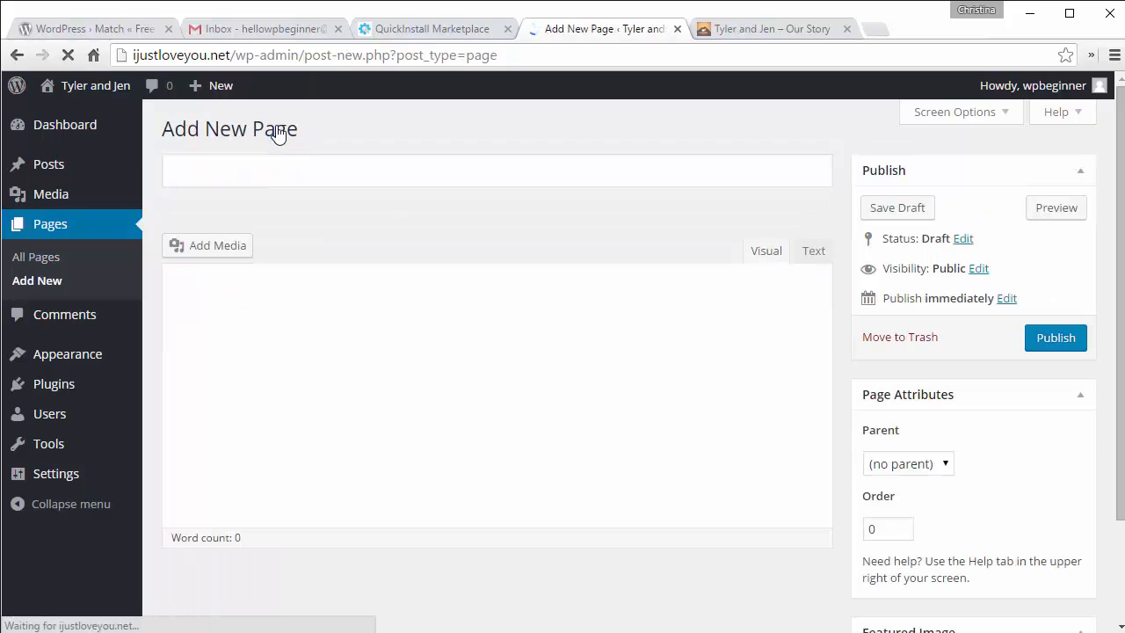
text(Con)
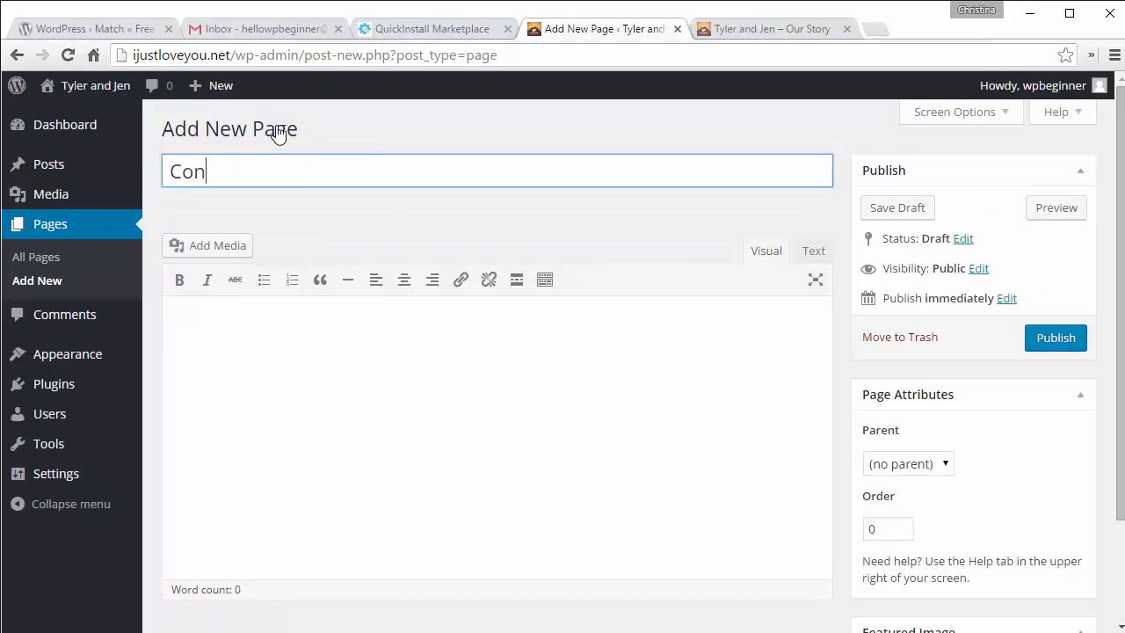
text(tact)
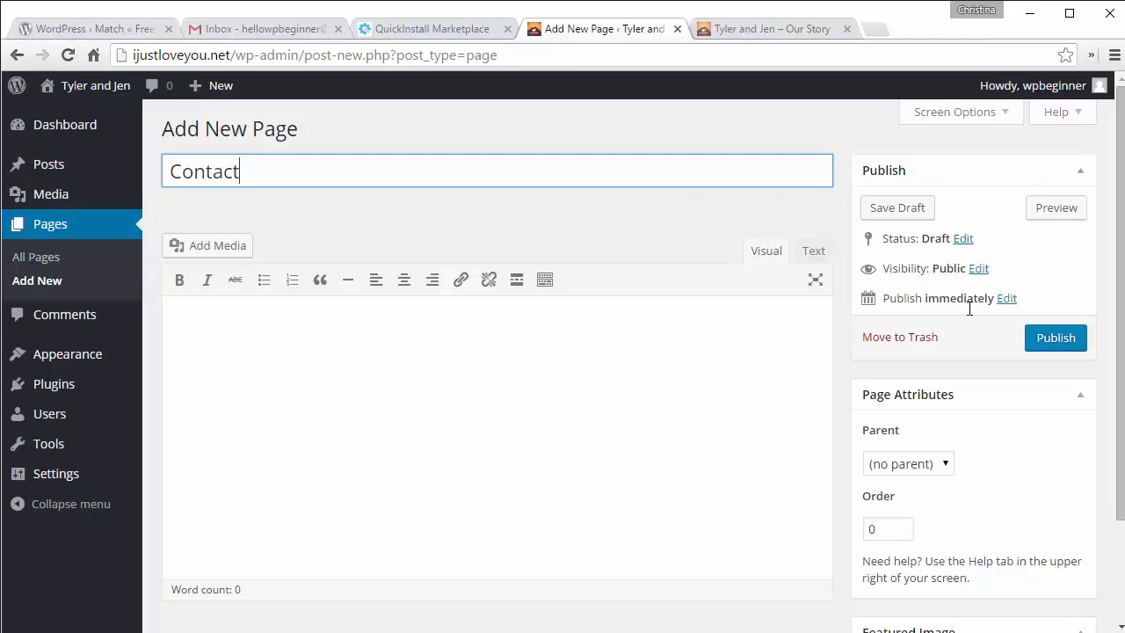
click(1047, 341)
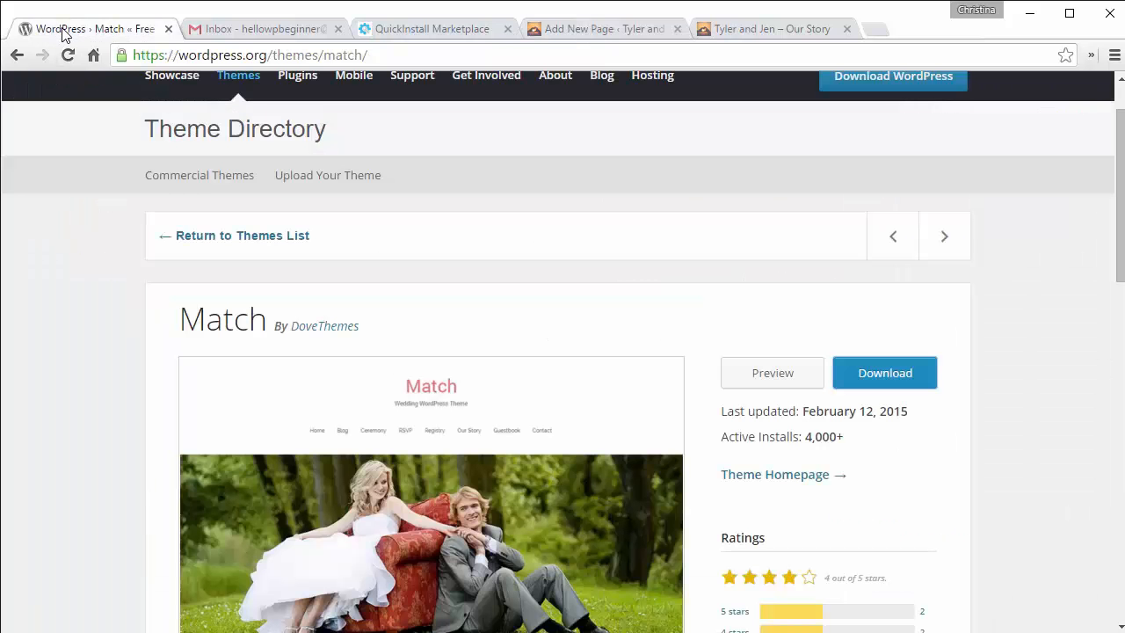
click(63, 34)
click(608, 28)
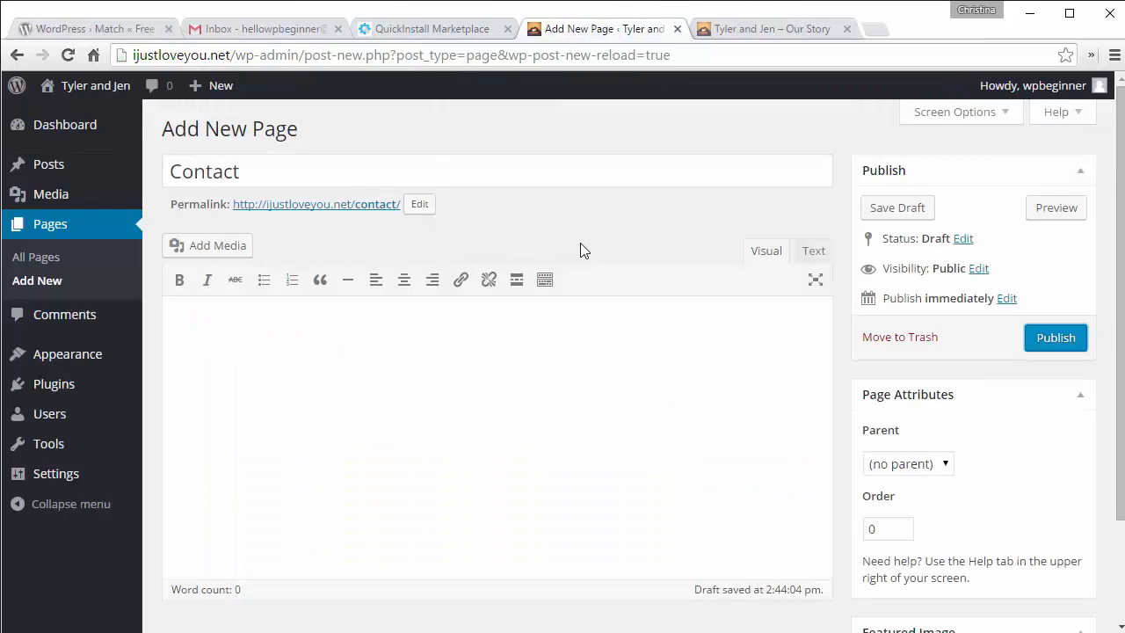
click(1057, 343)
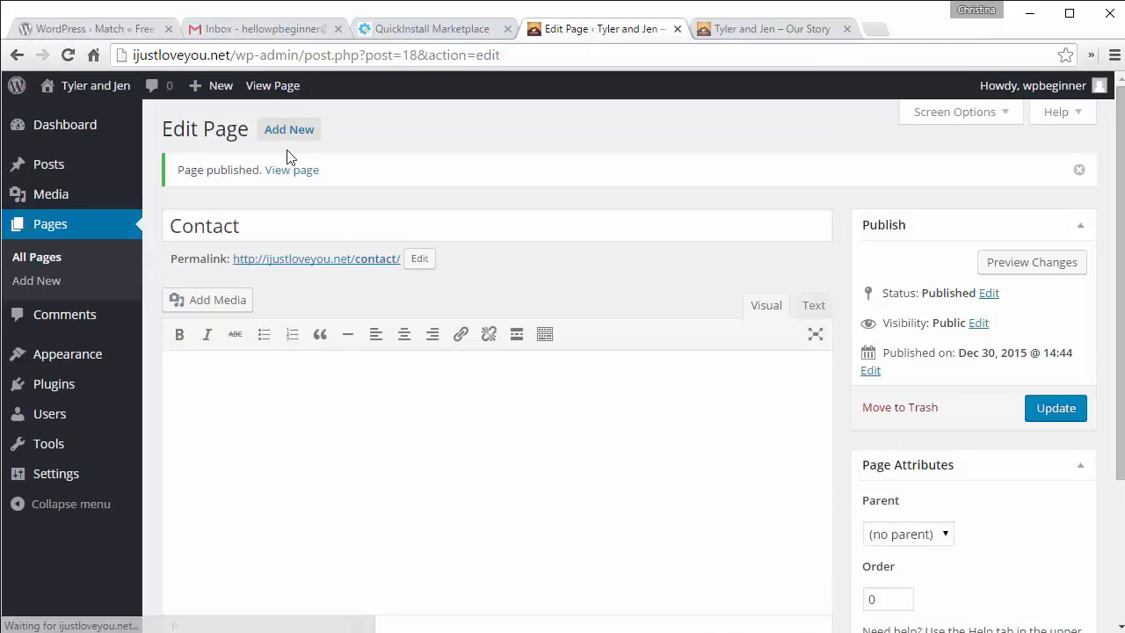
click(282, 139)
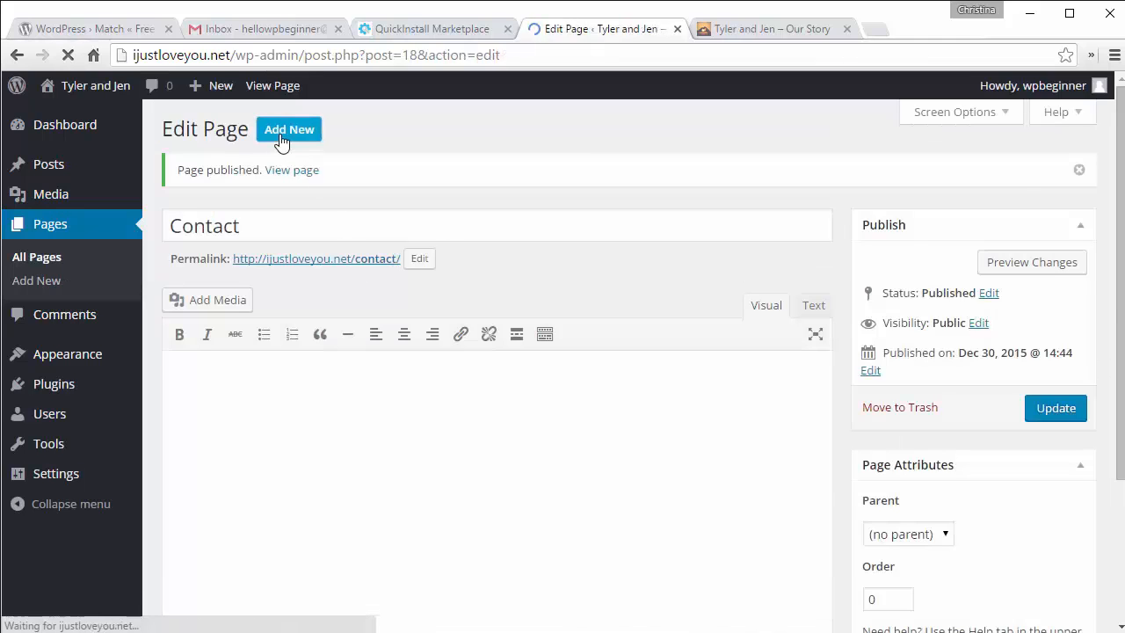
text(G)
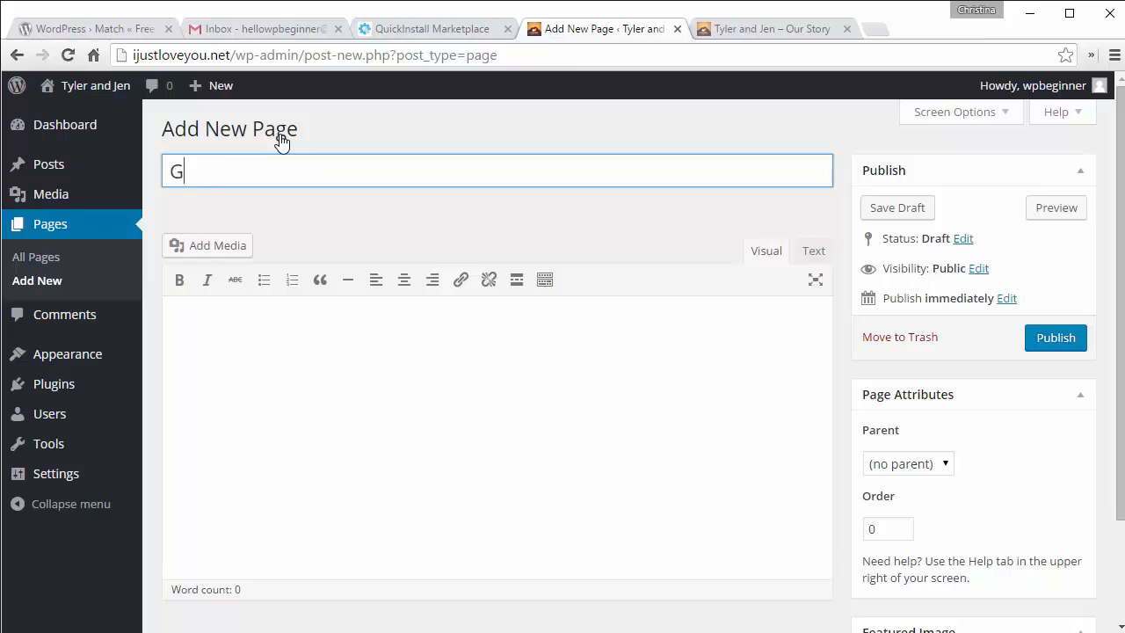
text(uestbook)
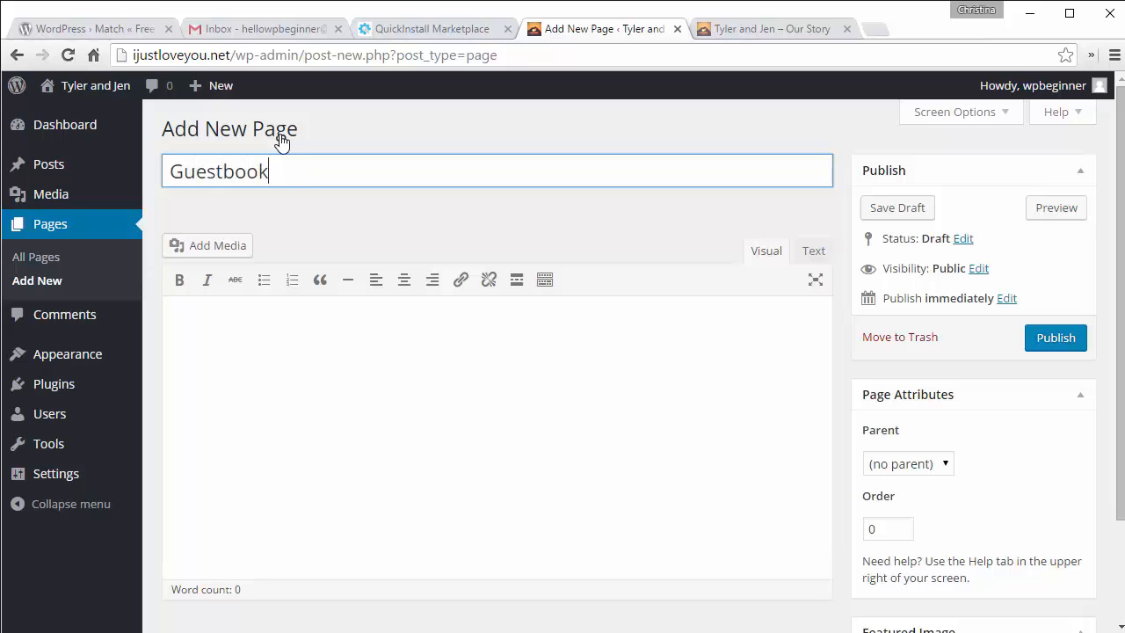
click(457, 387)
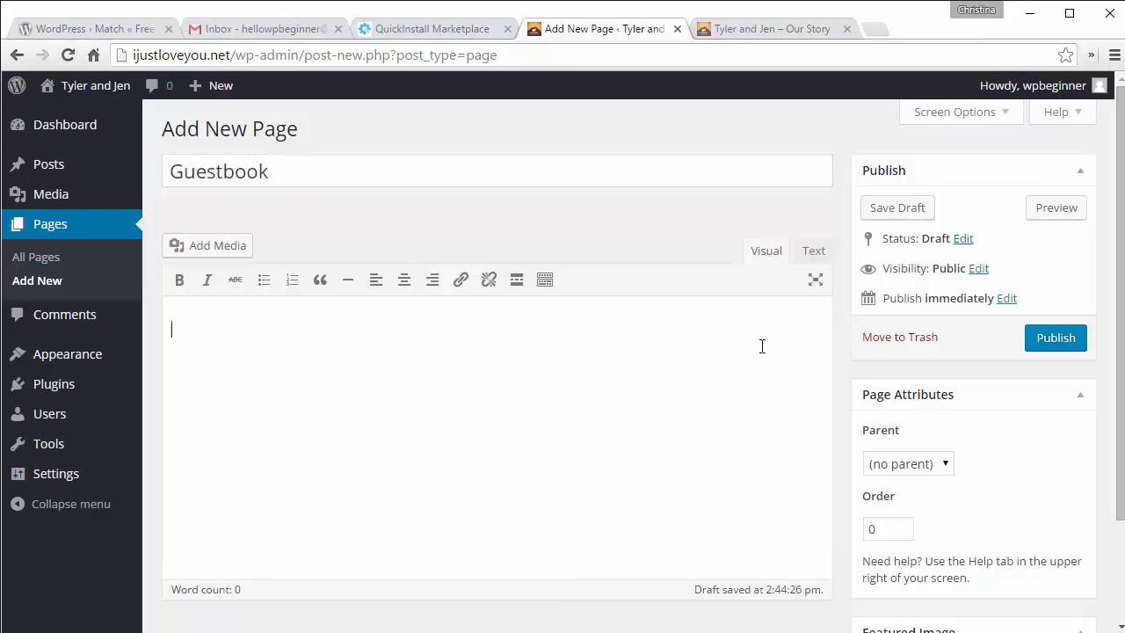
click(1043, 343)
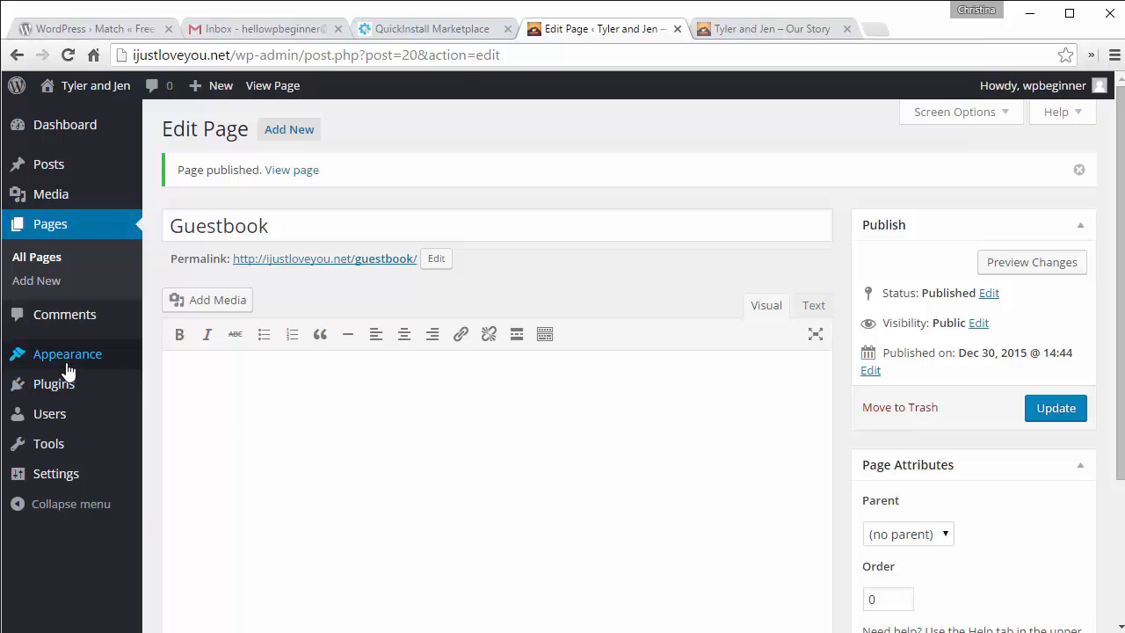
mouse_move(64, 365)
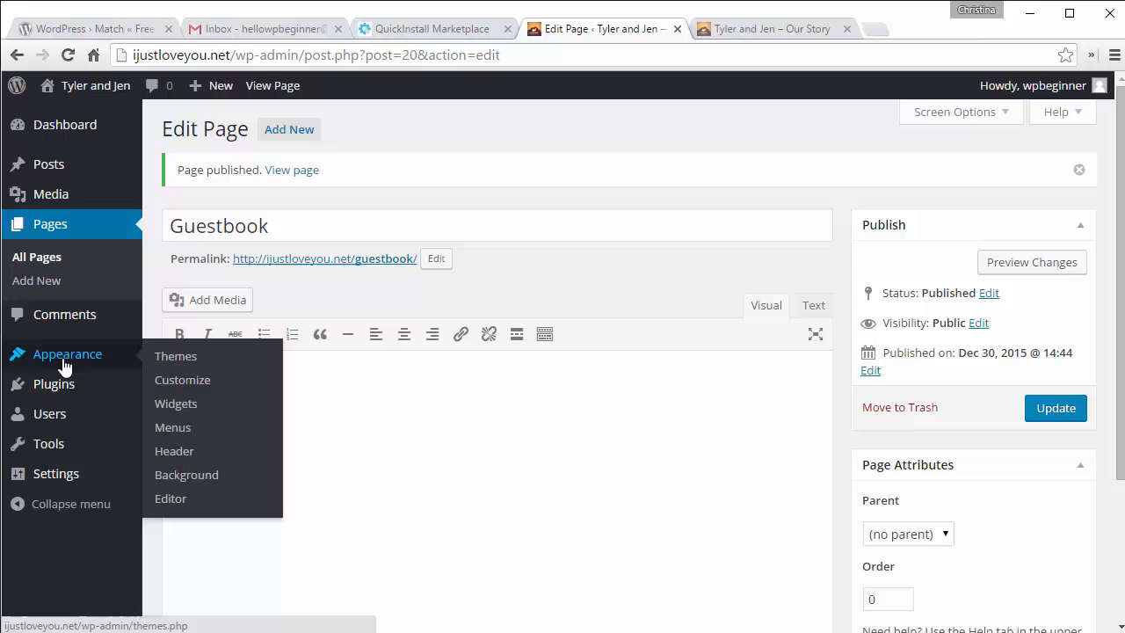
Step: In Menus, drag RSVP to follow Blog and Our Story to sit under Home
click(176, 430)
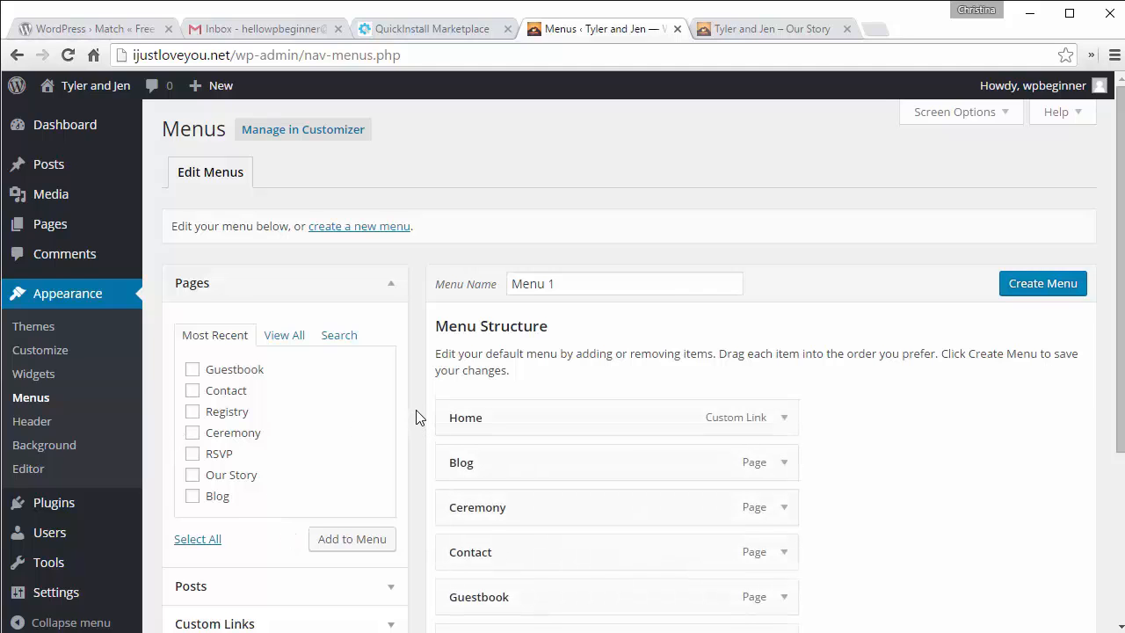
scroll(417, 416, down, 1)
scroll(418, 417, down, 3)
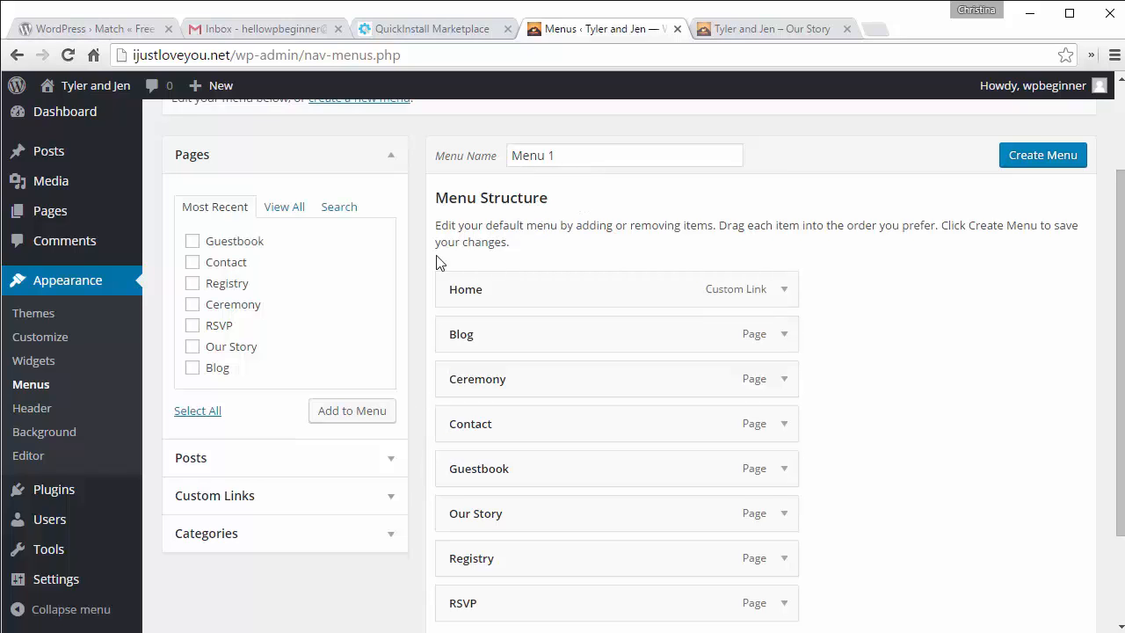
scroll(431, 272, down, 3)
scroll(419, 282, up, 1)
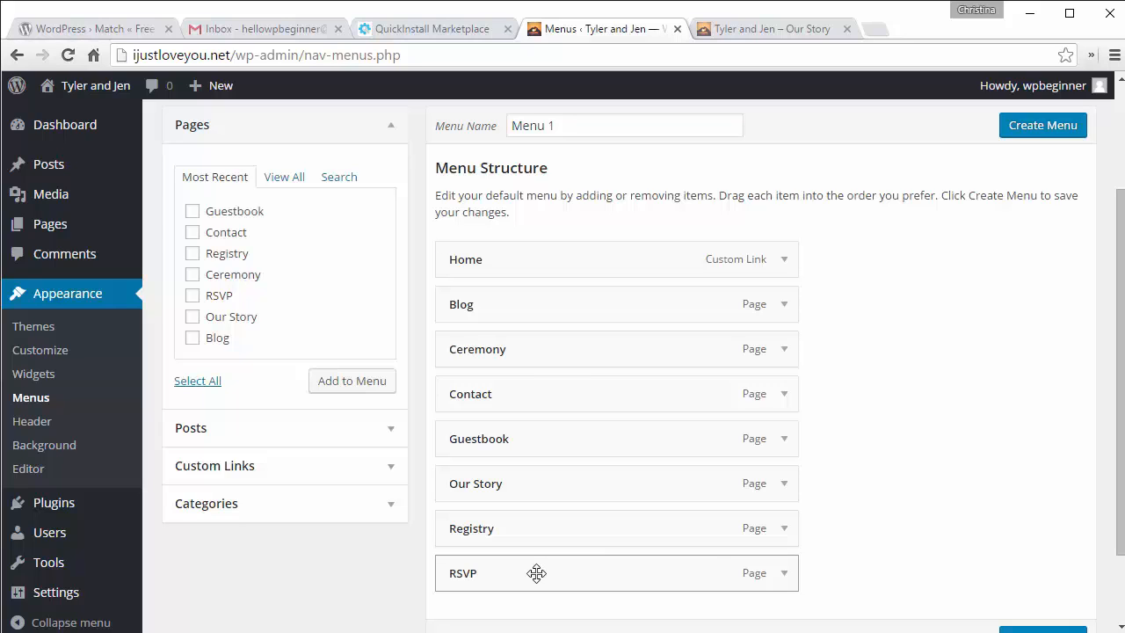
drag(536, 572, 538, 348)
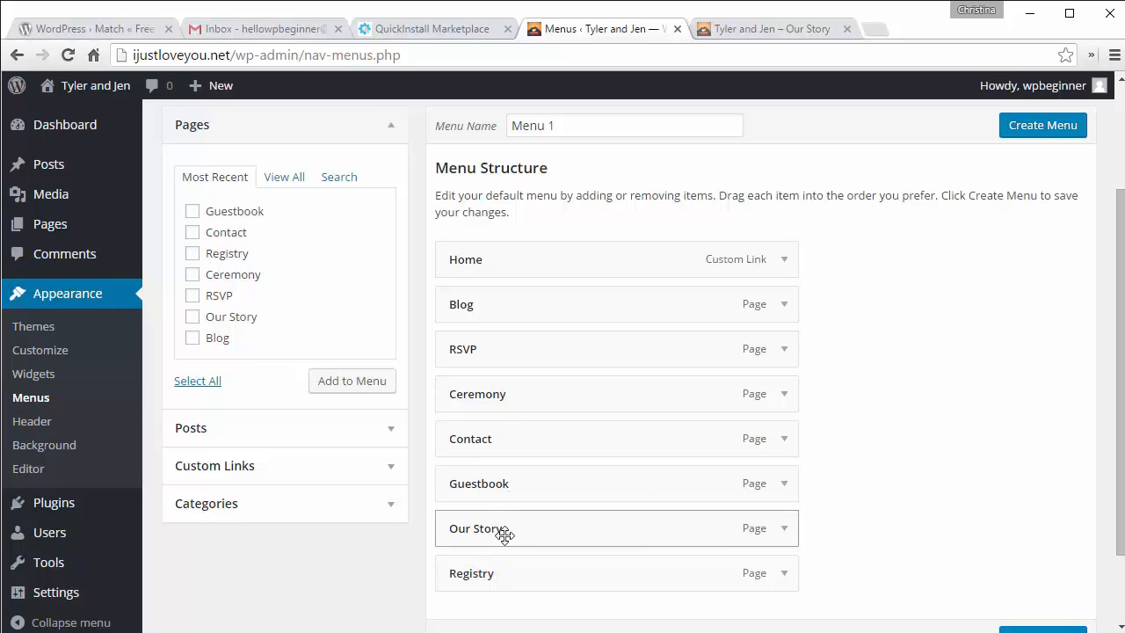
drag(502, 531, 482, 304)
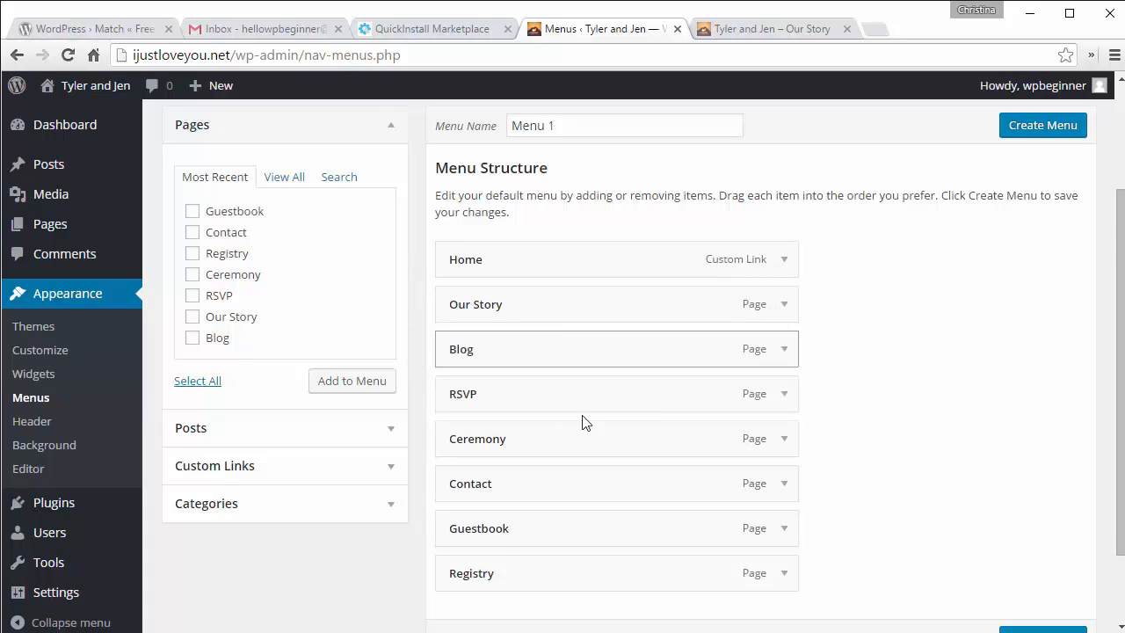
Step: Name the menu Main and create it
scroll(588, 447, down, 2)
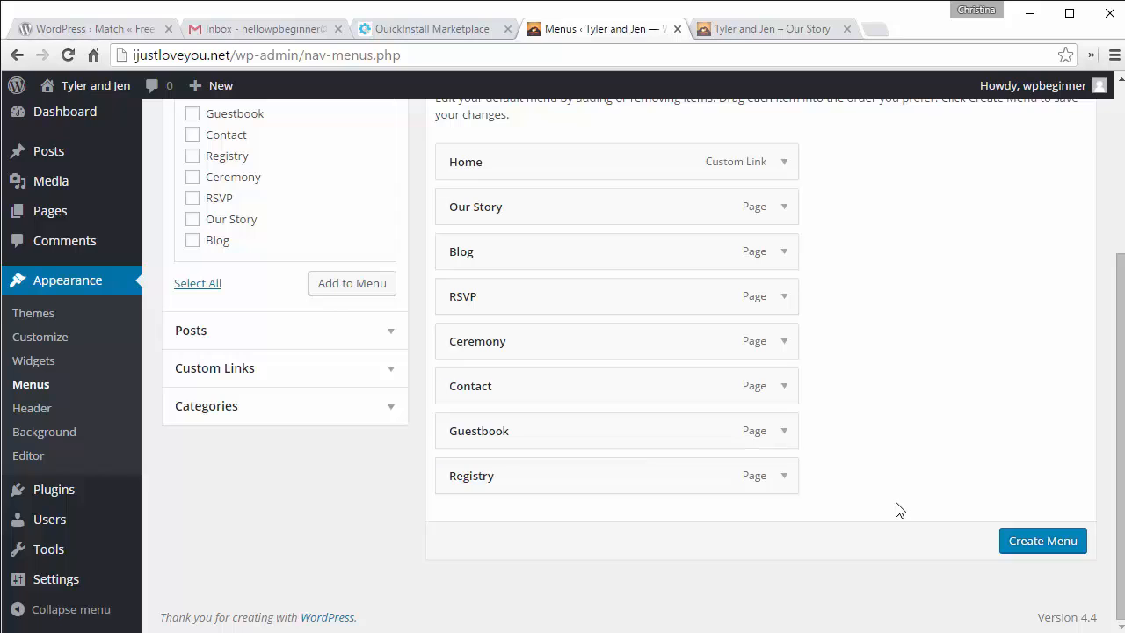
scroll(896, 510, up, 3)
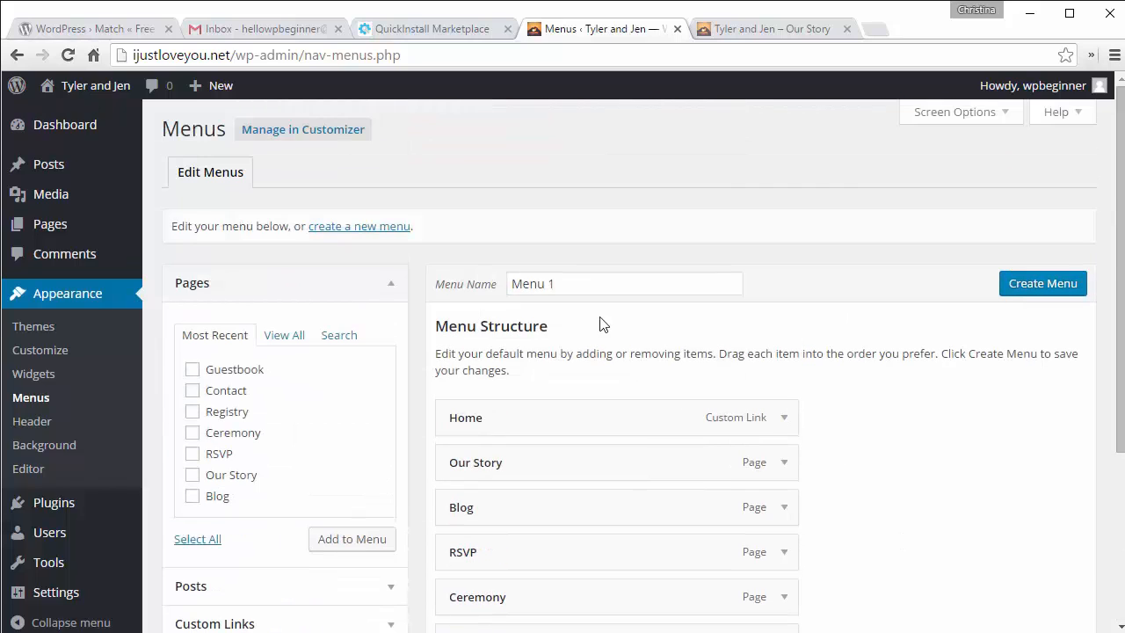
drag(575, 282, 513, 286)
text(Main)
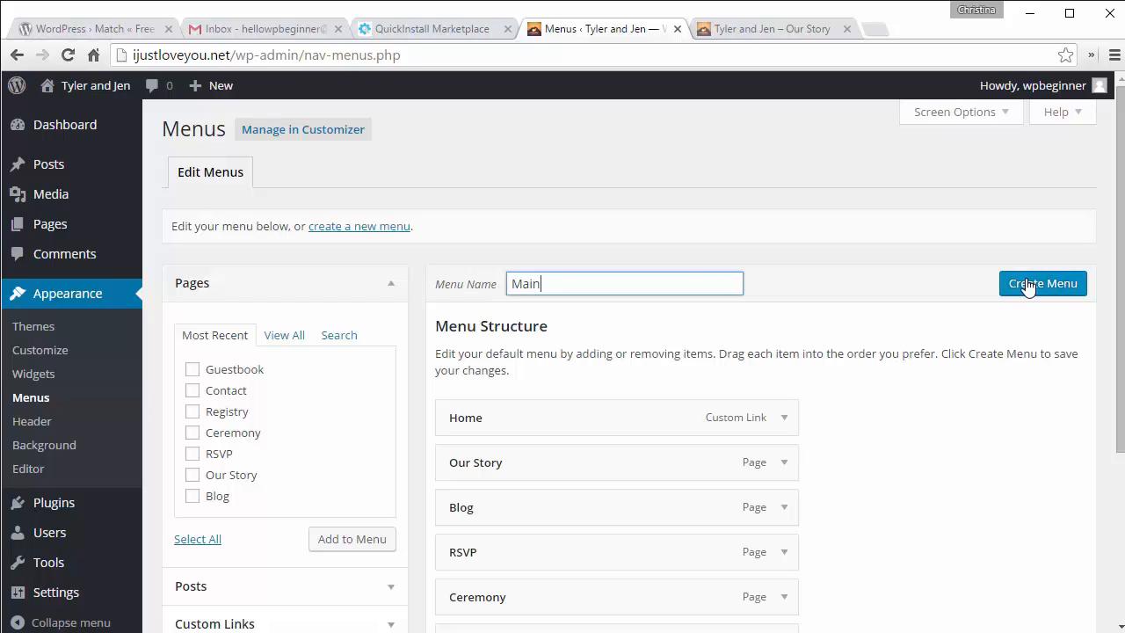
click(1028, 285)
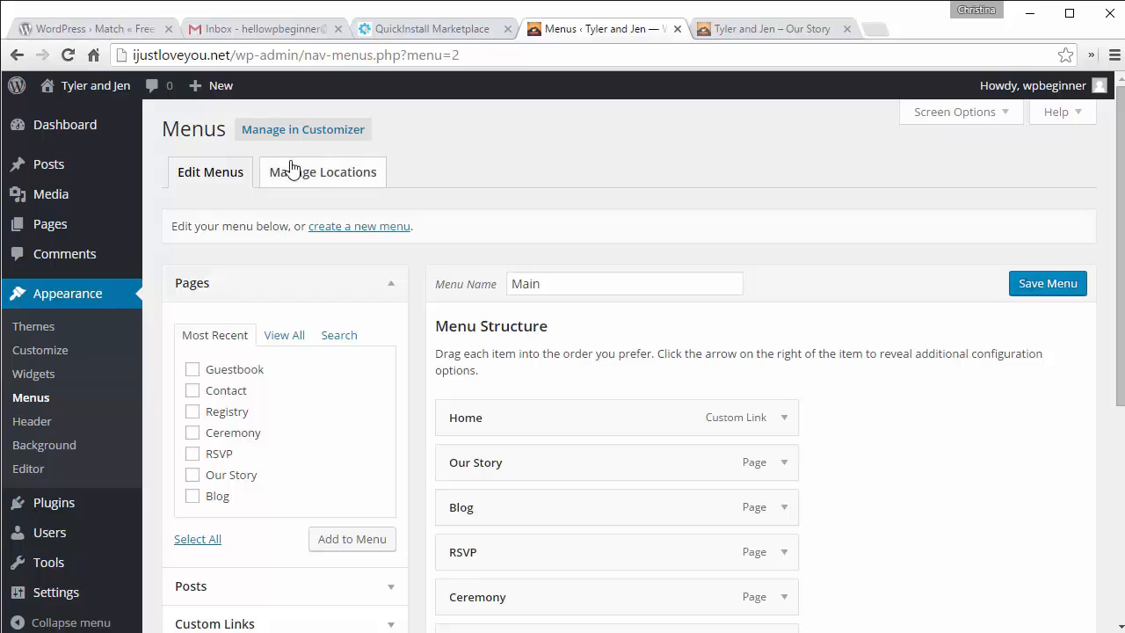
Step: Assign the Main menu to the Primary Menu location and save
click(332, 174)
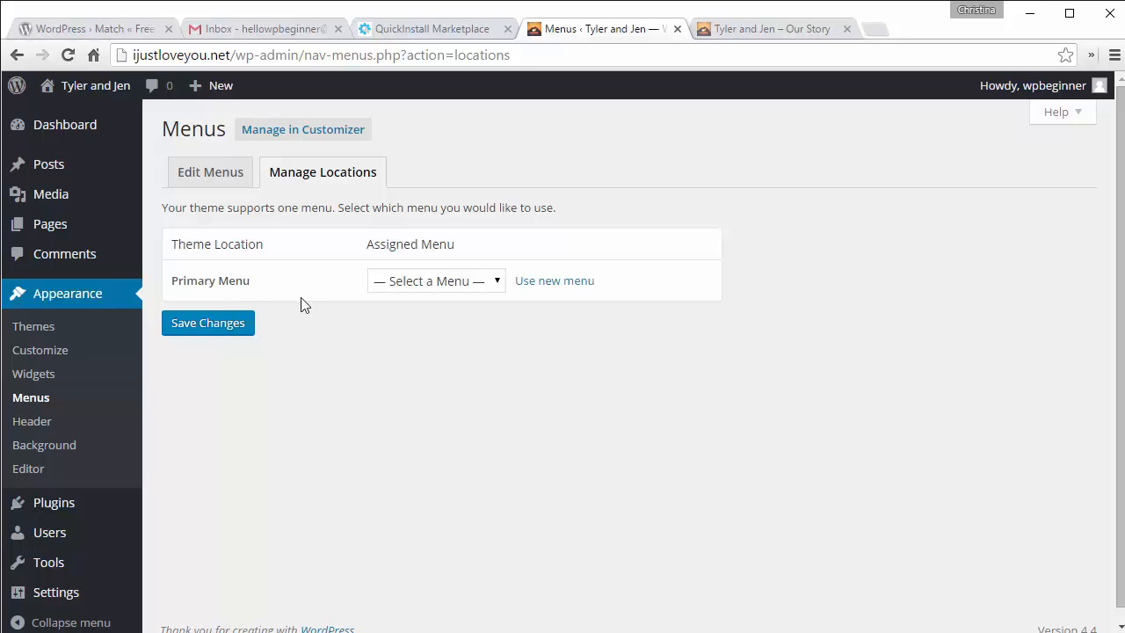
click(423, 287)
click(409, 320)
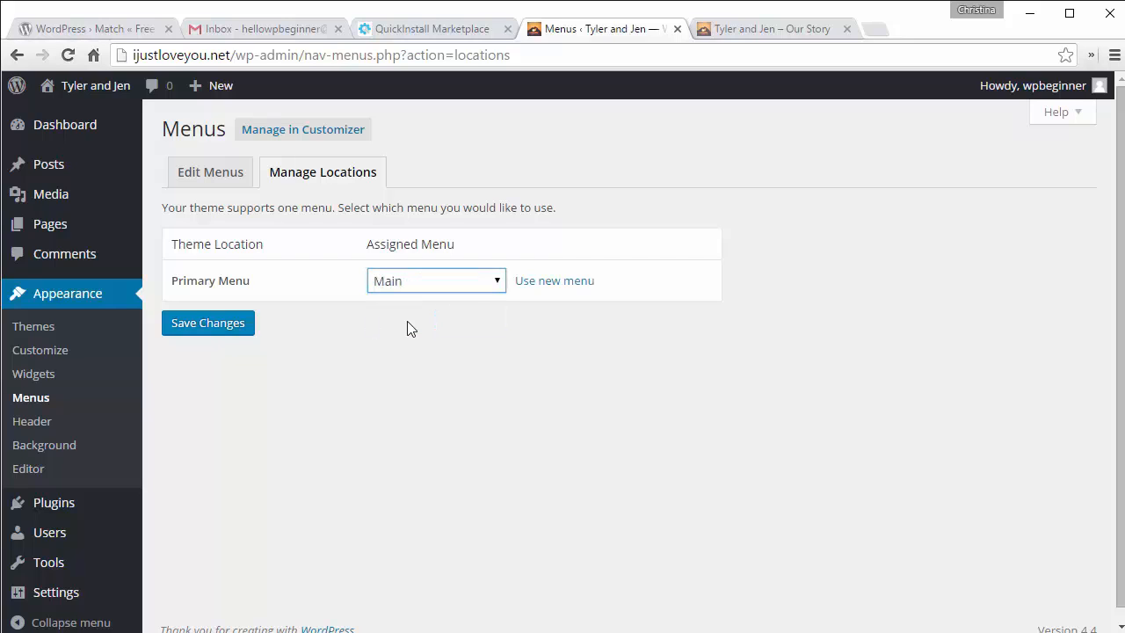
click(213, 325)
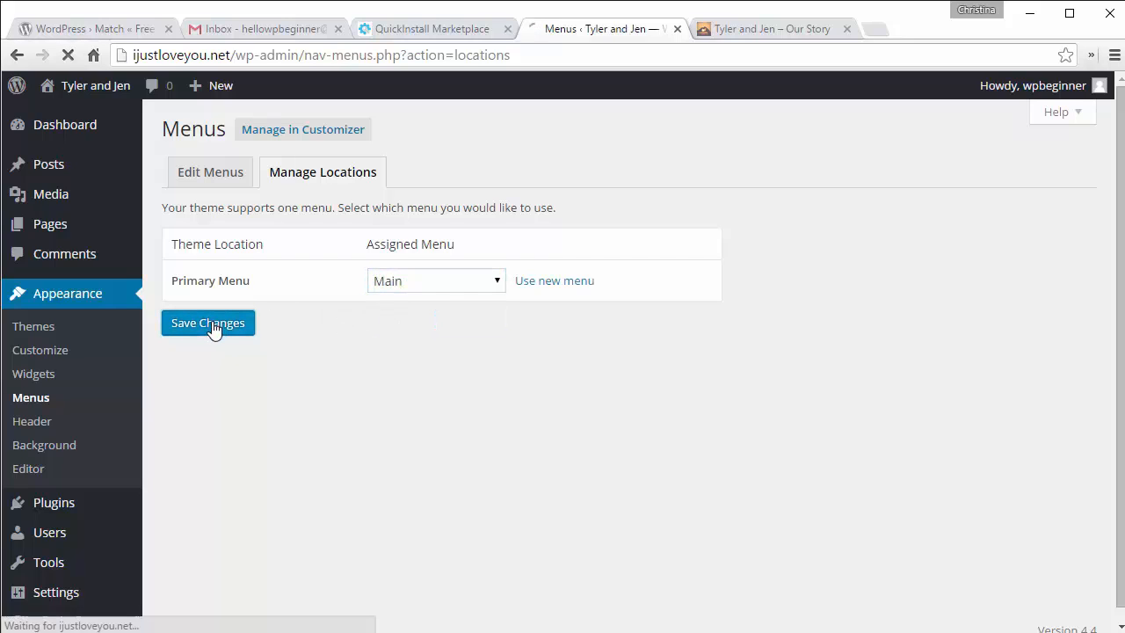
Step: Reload the live site to confirm the navigation links, then return to the admin
click(747, 29)
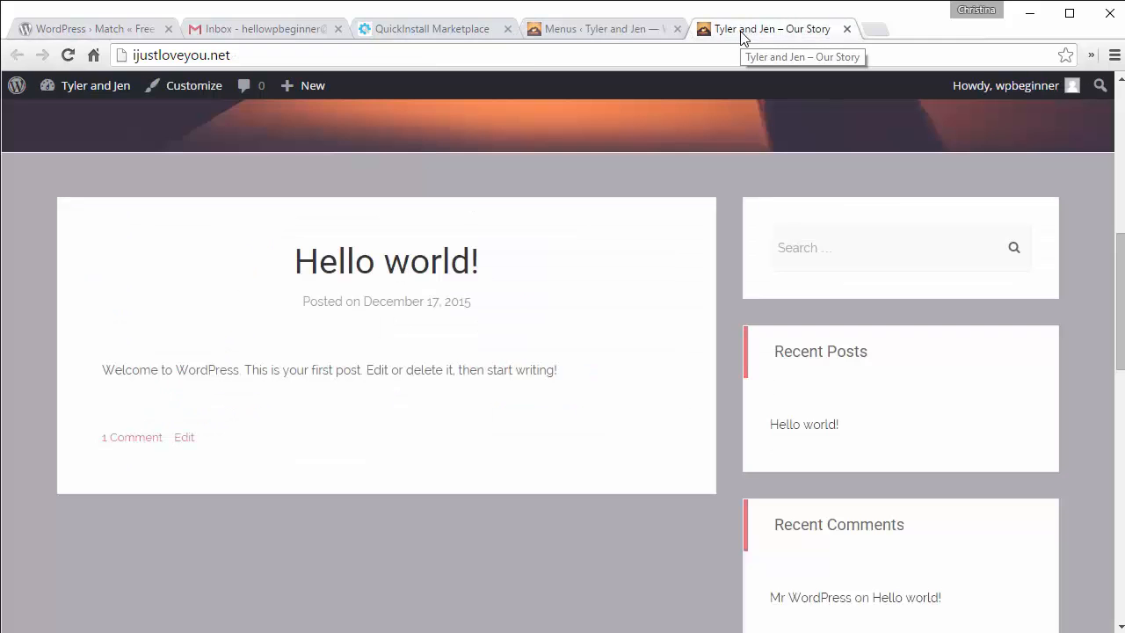
click(68, 54)
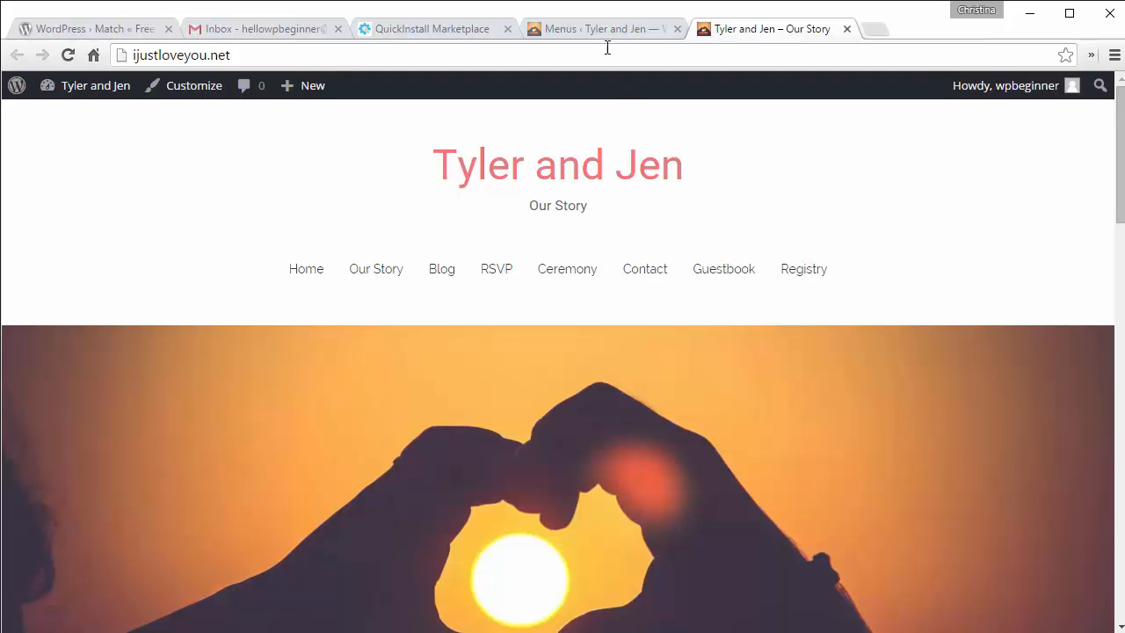
scroll(620, 134, down, 7)
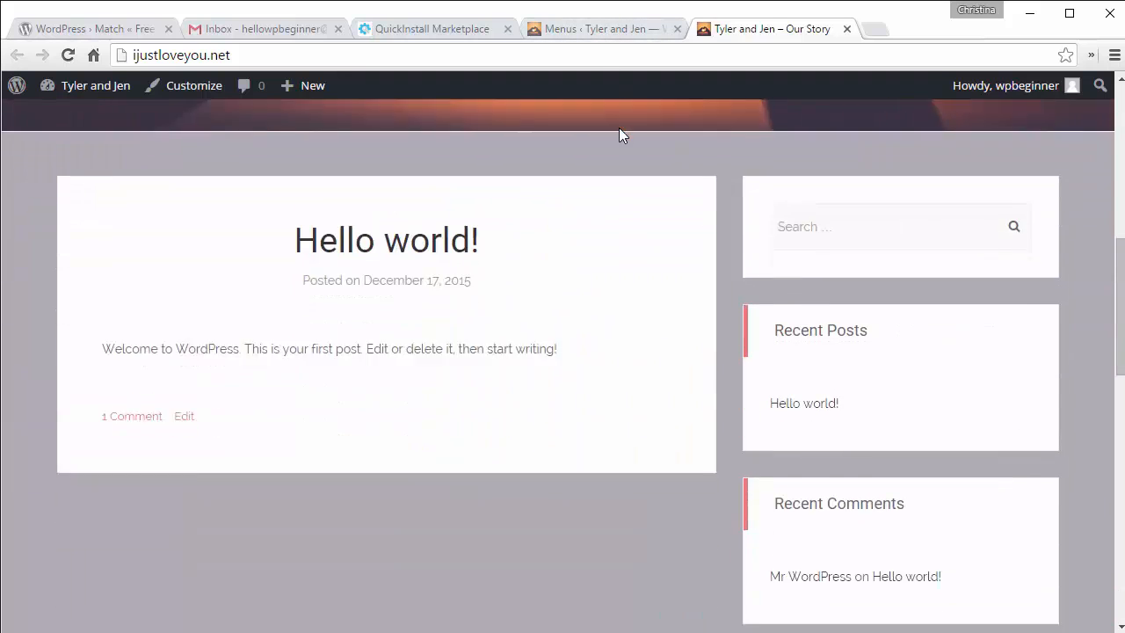
click(603, 29)
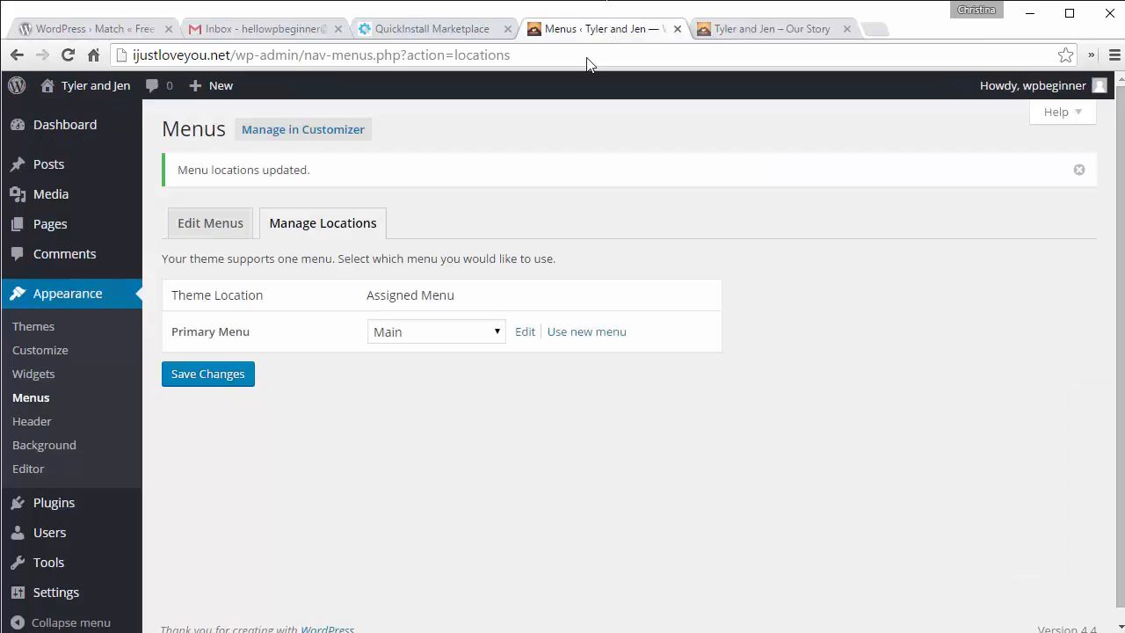
scroll(392, 423, down, 1)
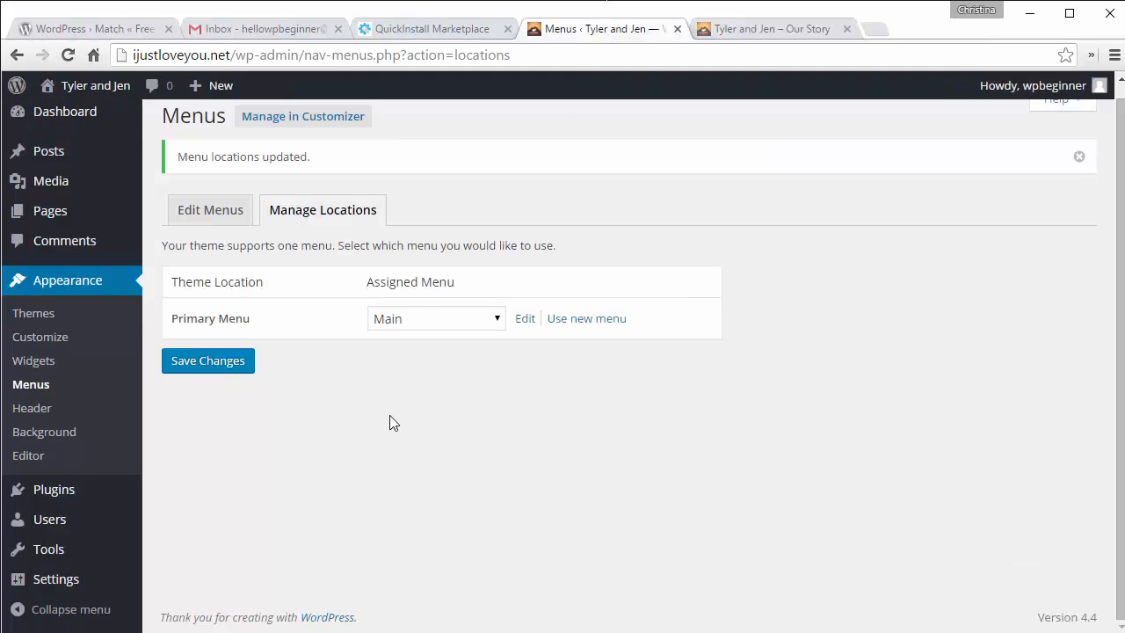
click(770, 27)
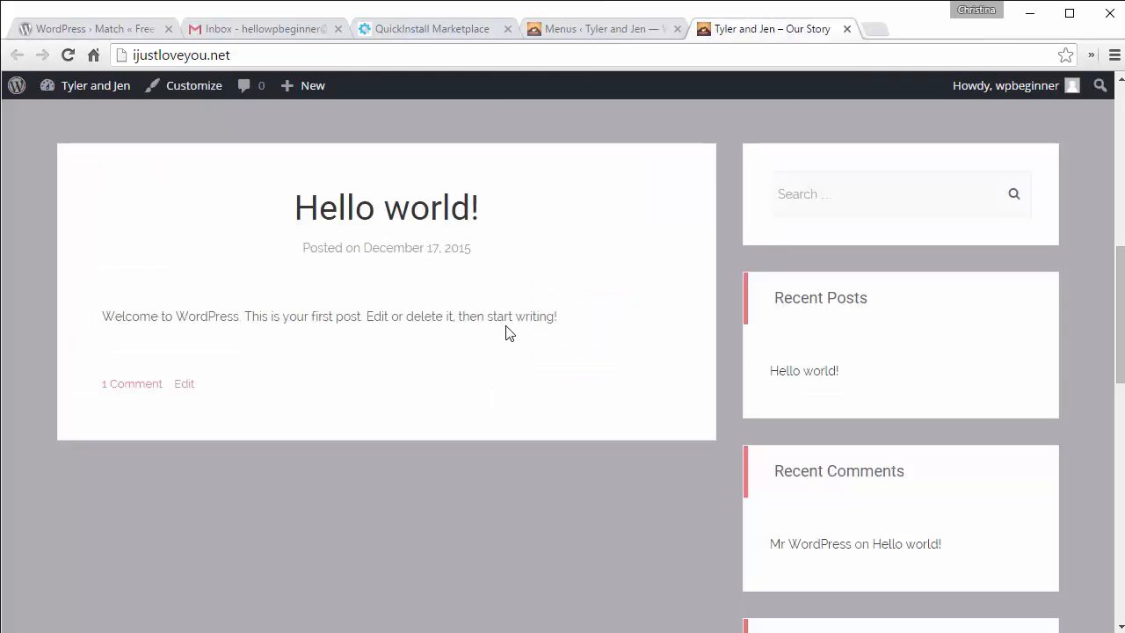
click(555, 31)
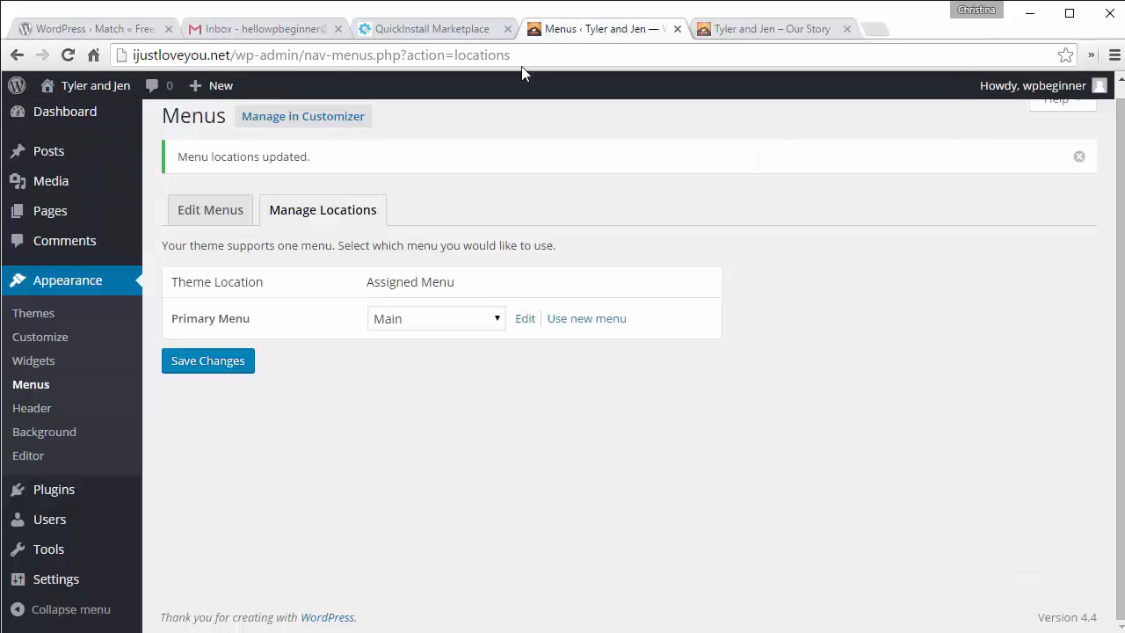
mouse_move(50, 595)
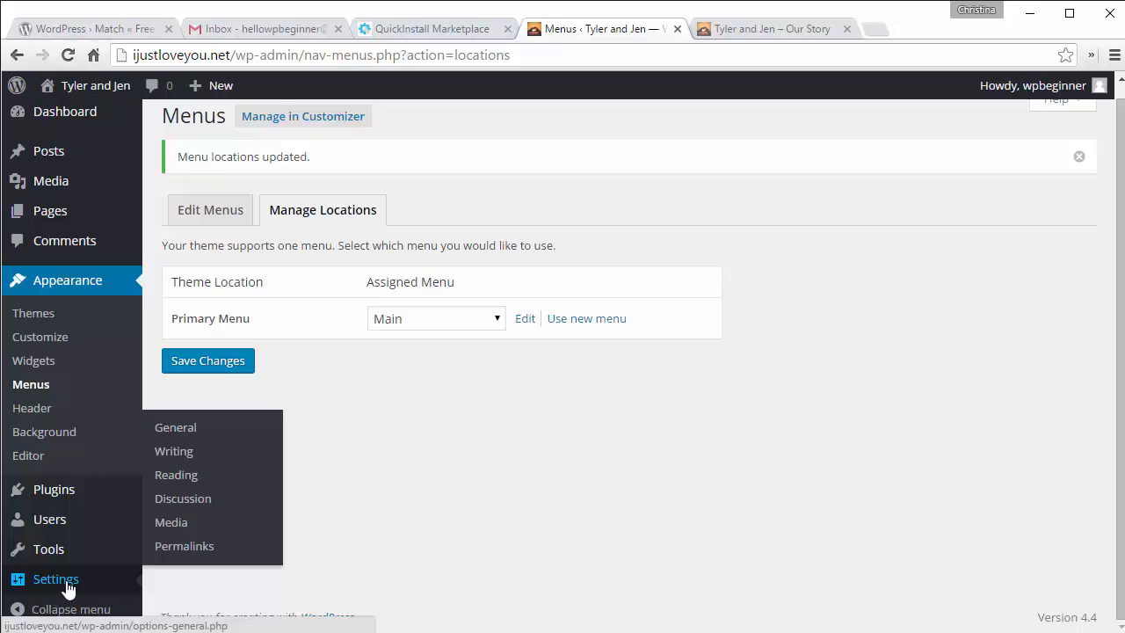
Step: In Reading settings, choose A static page with Our Story as Front page and Blog as Posts page
click(178, 474)
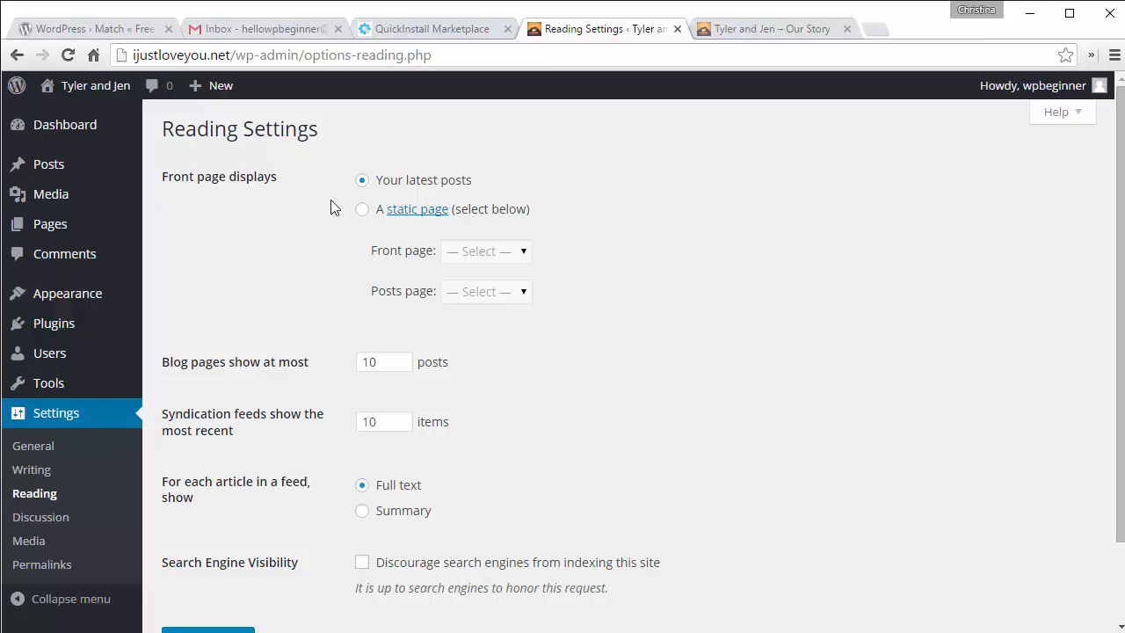
click(361, 210)
click(475, 253)
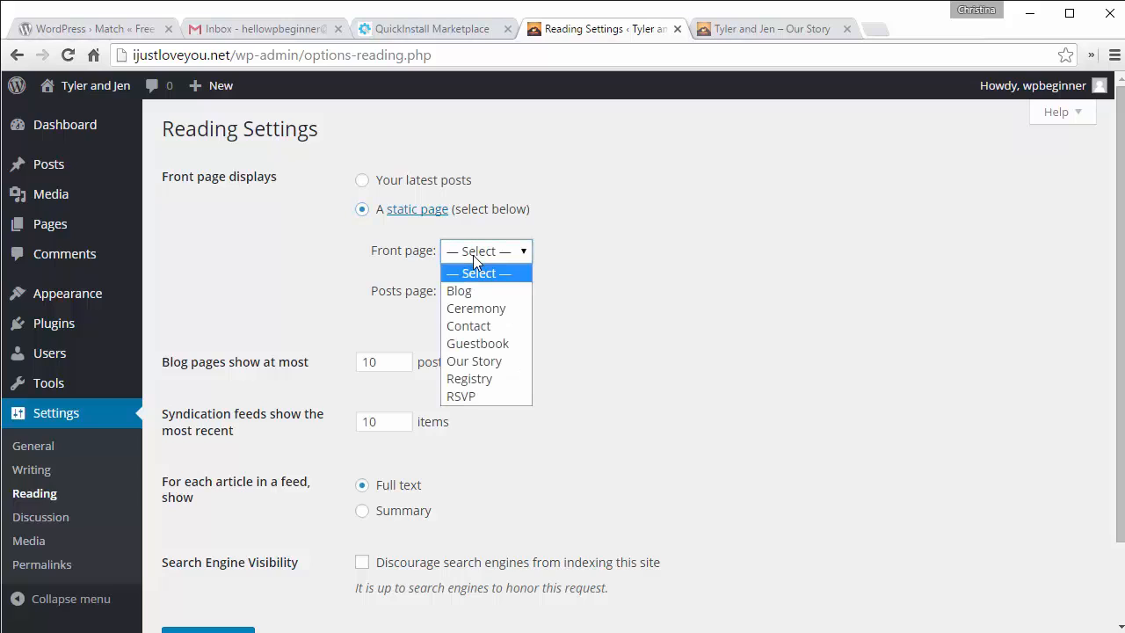
click(474, 362)
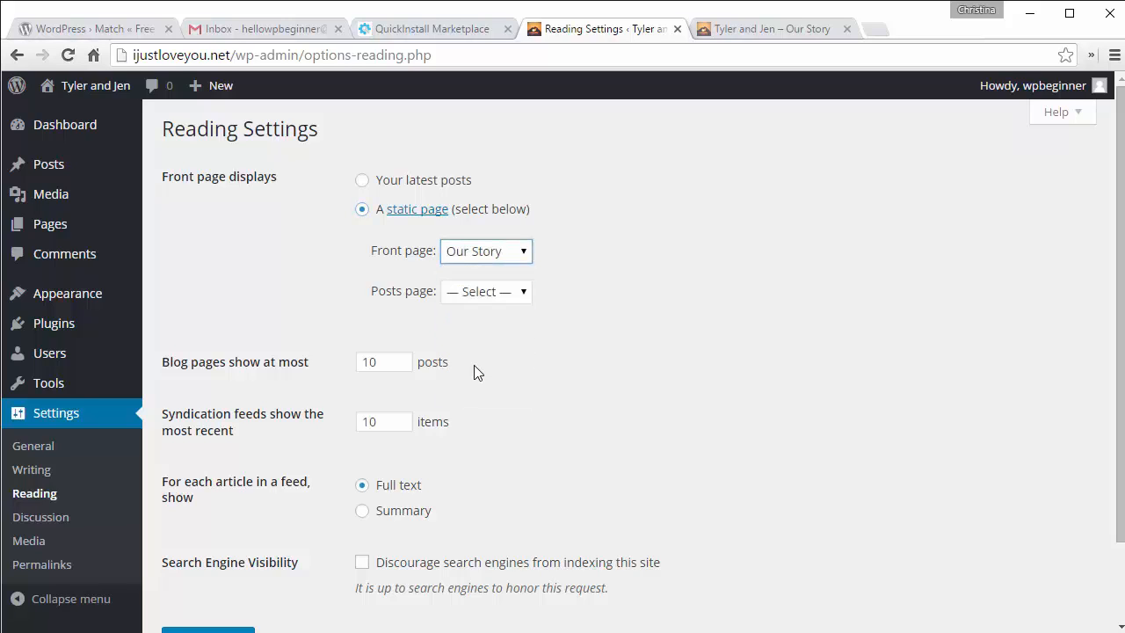
click(468, 299)
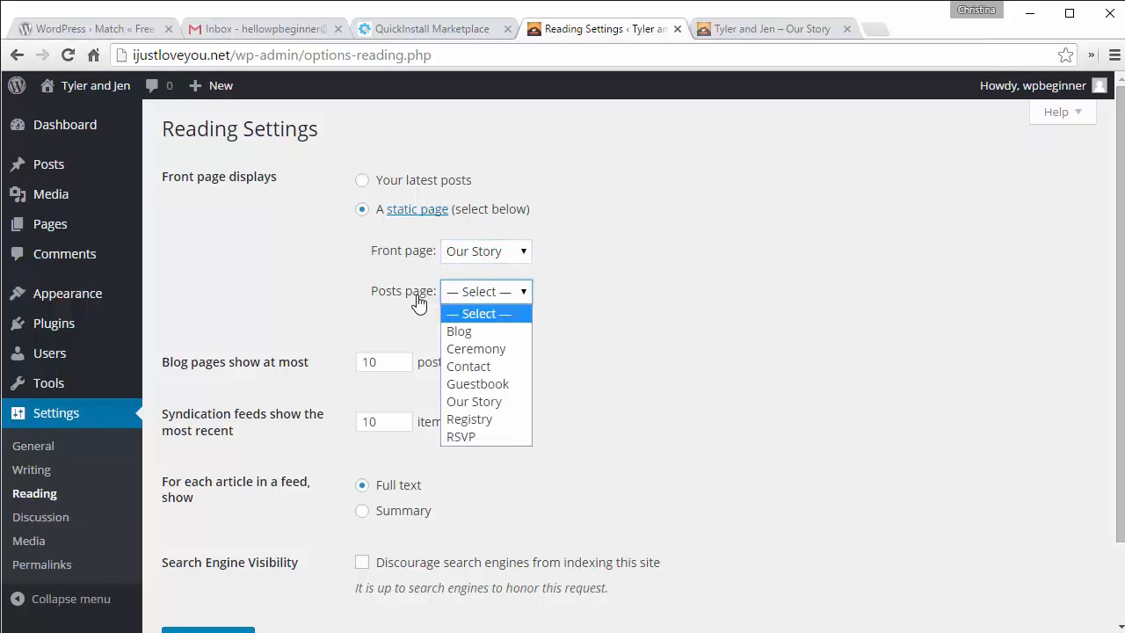
click(476, 333)
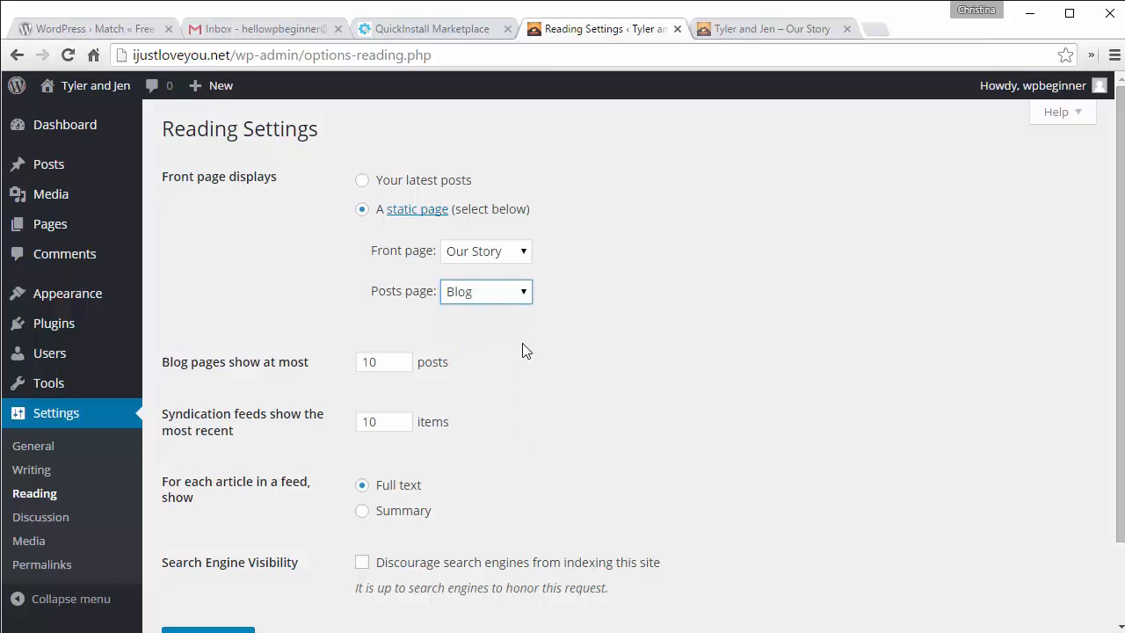
scroll(538, 343, down, 2)
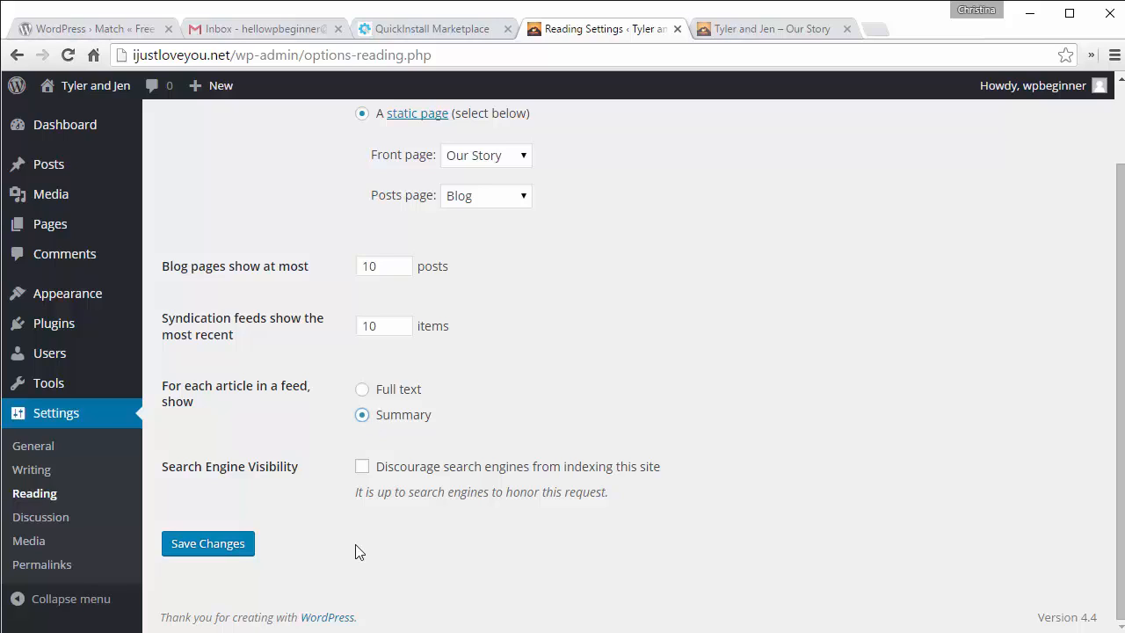
Step: Save the Reading settings with Our Story as front page and Blog as posts page, then view the live site
click(219, 545)
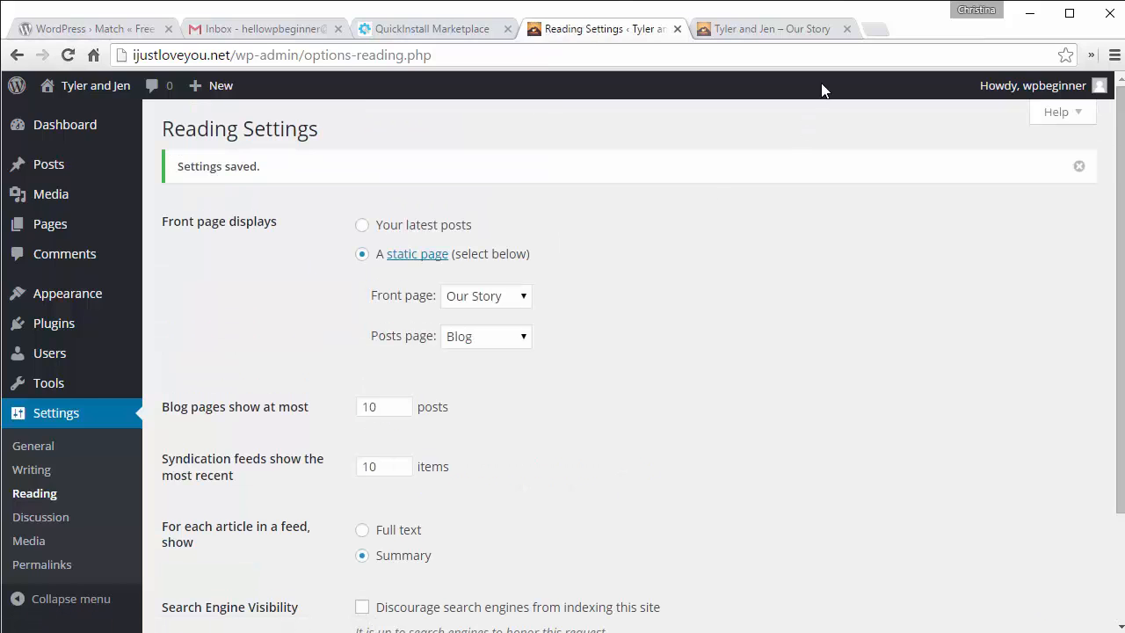
click(795, 37)
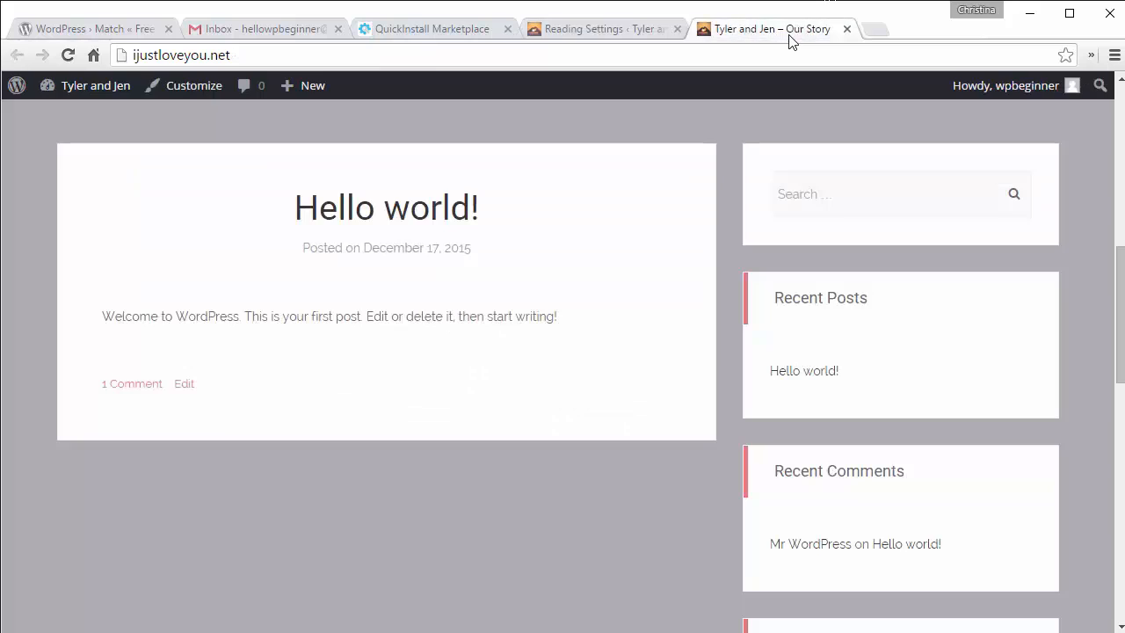
Step: Reload the live site and confirm it now opens on the Our Story page
click(61, 57)
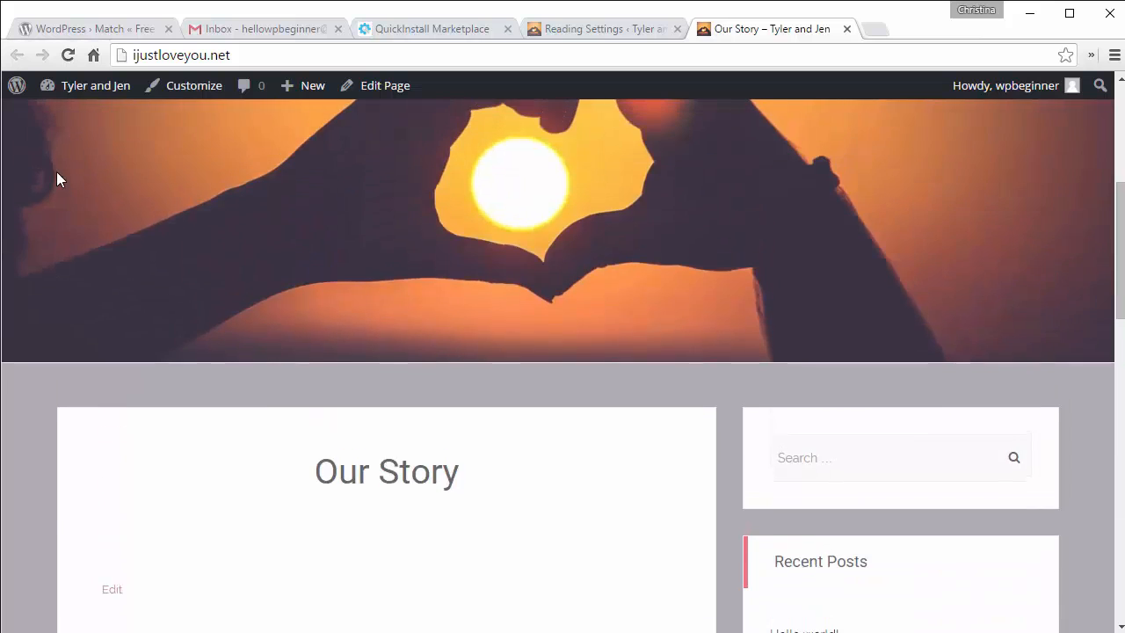
scroll(107, 190, down, 5)
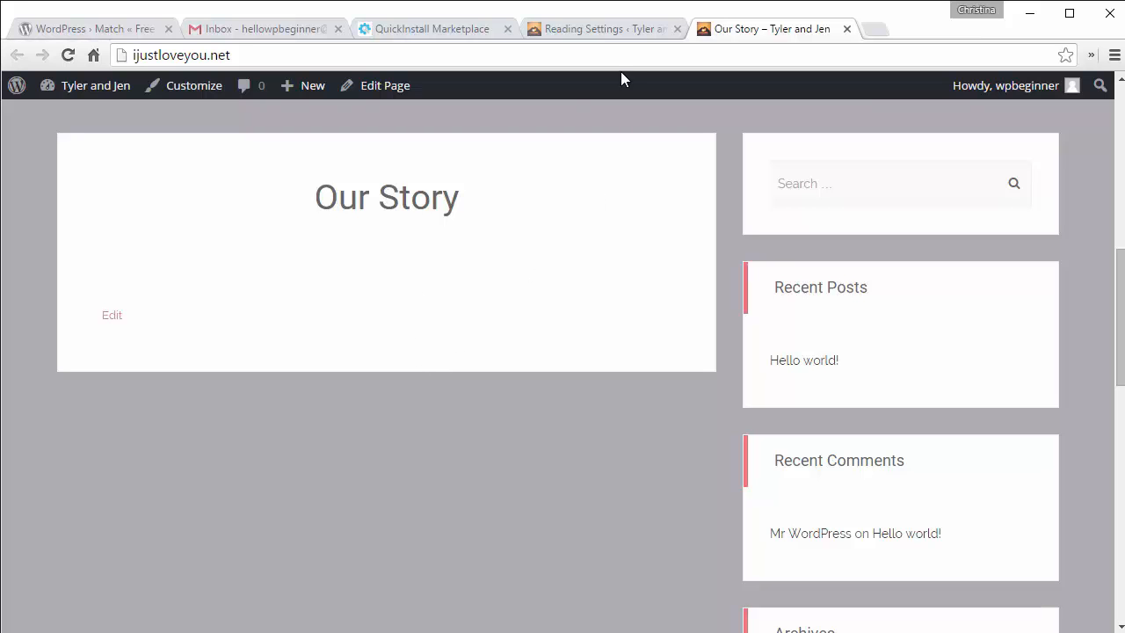
scroll(557, 325, up, 5)
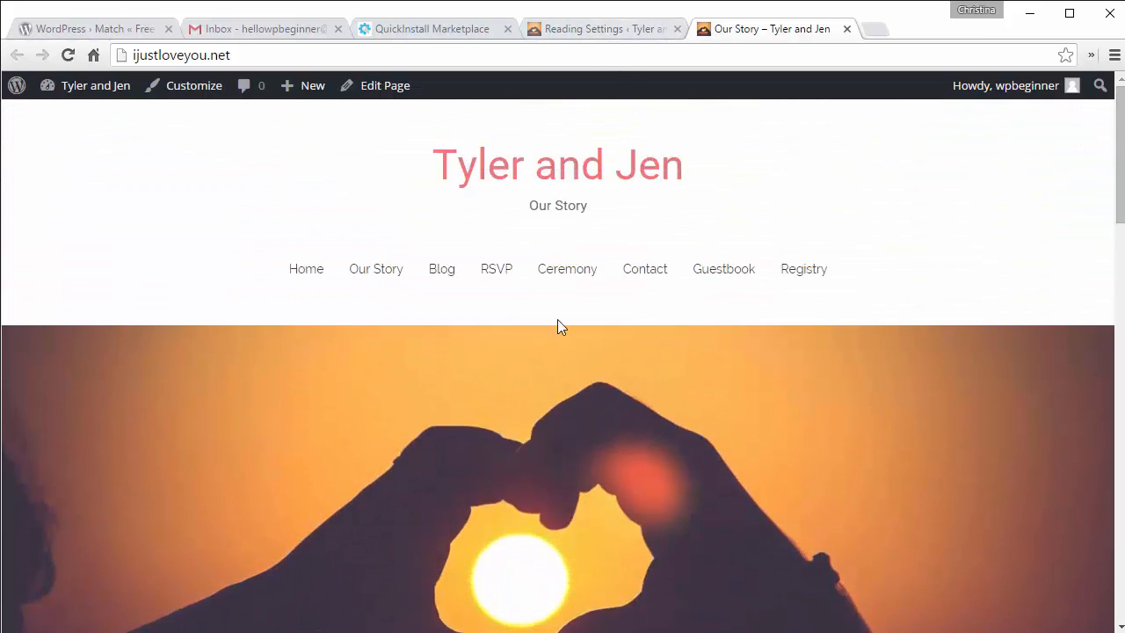
Step: Check the Blog page lists posts, return home, then go back to Reading Settings
click(450, 271)
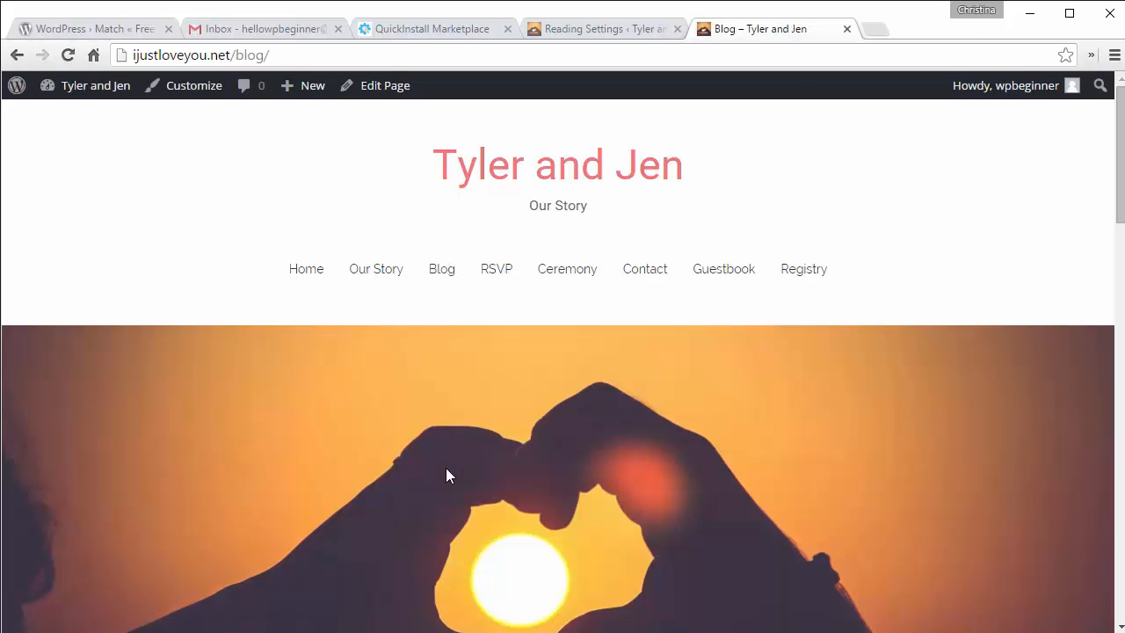
scroll(445, 471, down, 5)
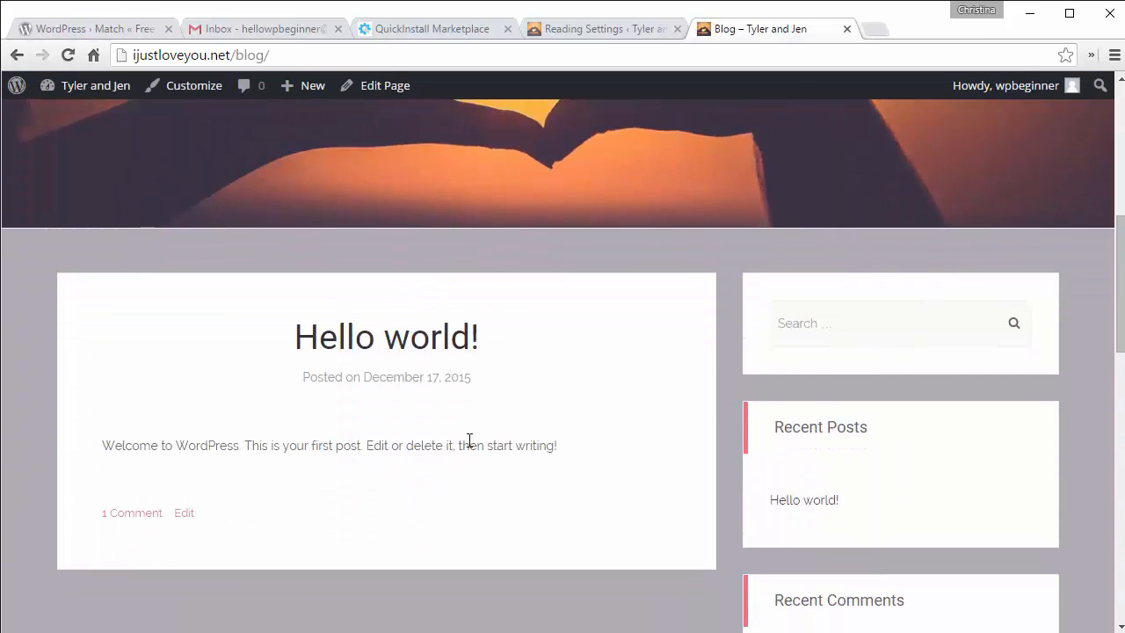
scroll(396, 423, up, 5)
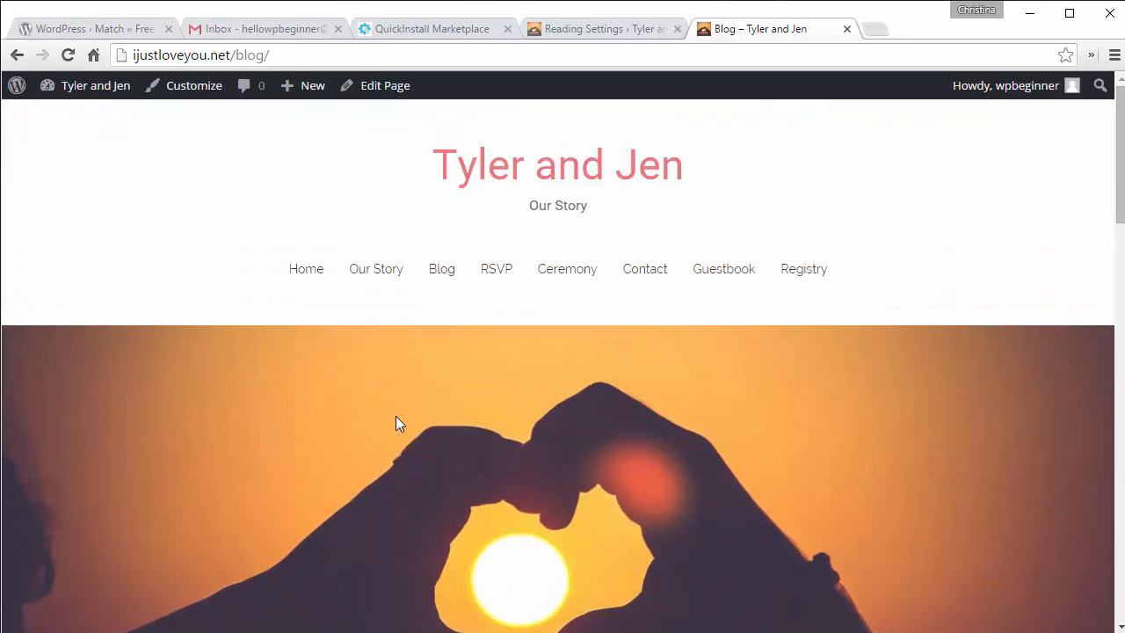
click(518, 173)
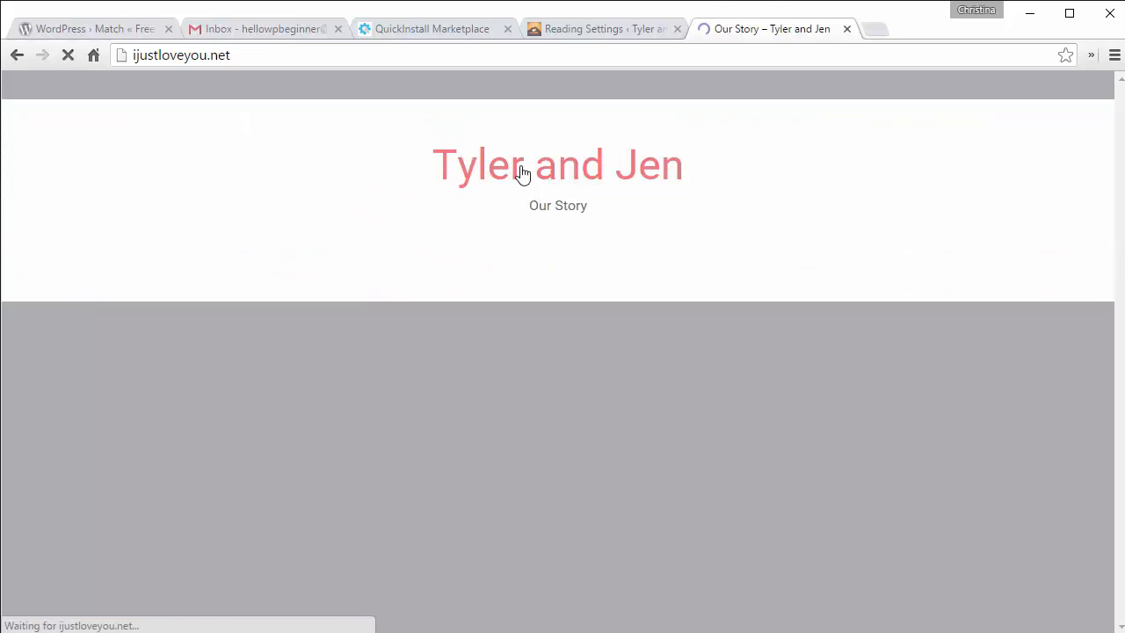
scroll(502, 336, down, 7)
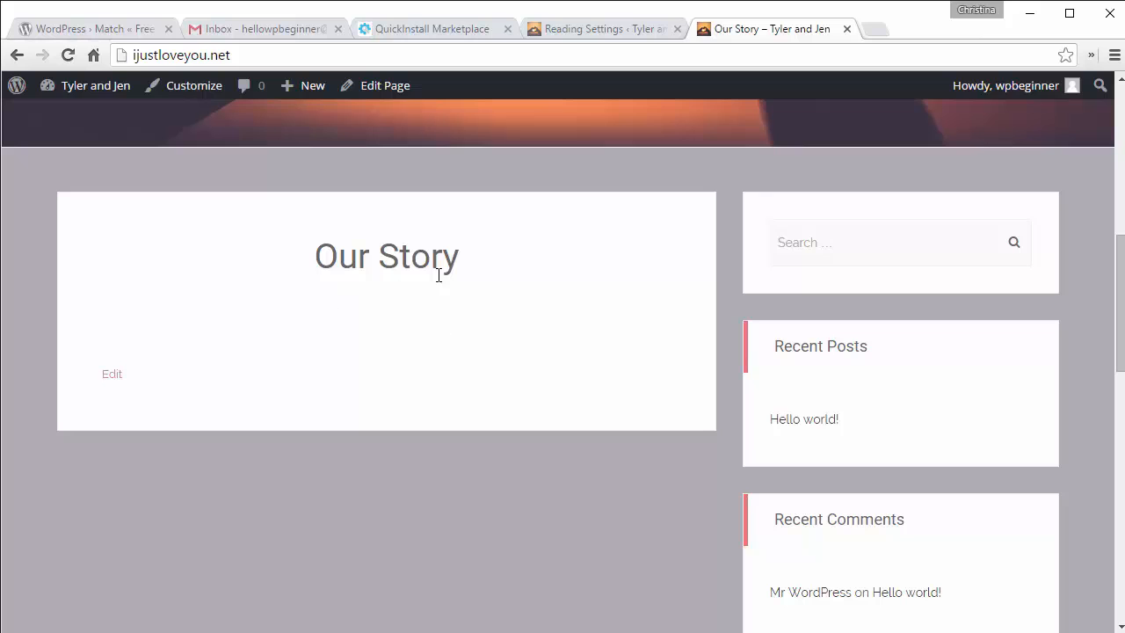
click(594, 29)
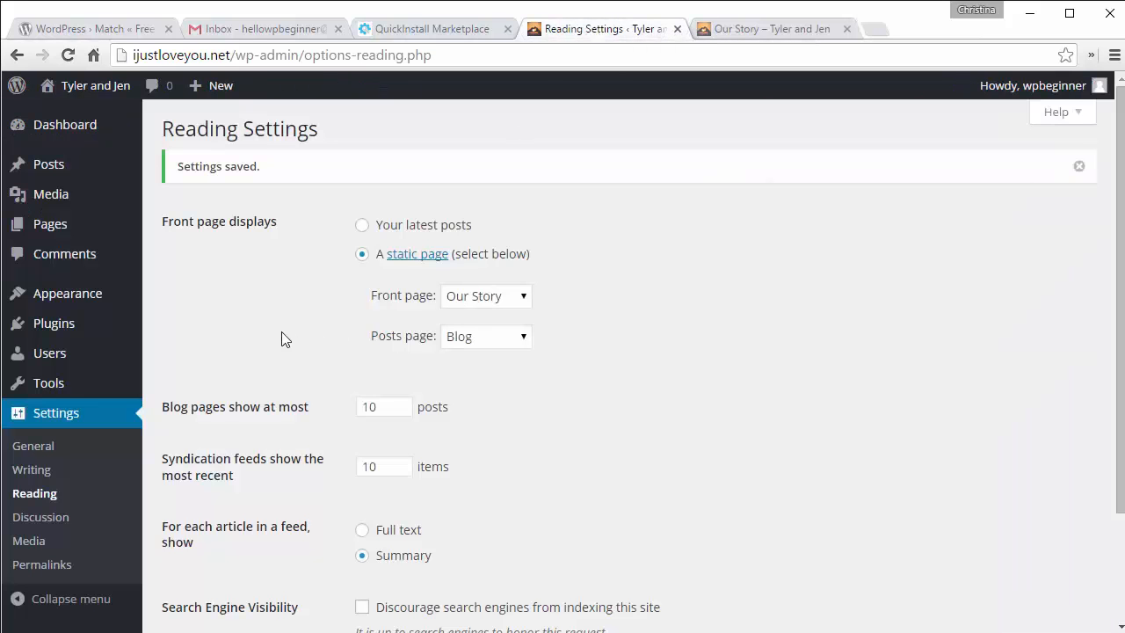
Step: Open Our Story from All Pages in the editor and scroll through its empty content
mouse_move(74, 234)
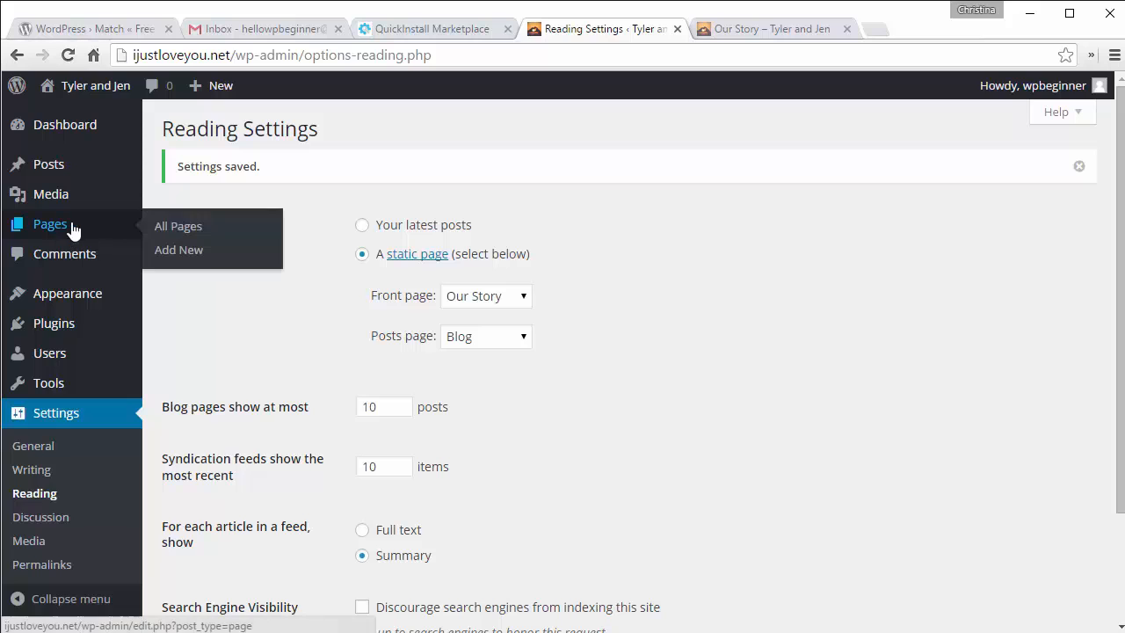
click(181, 225)
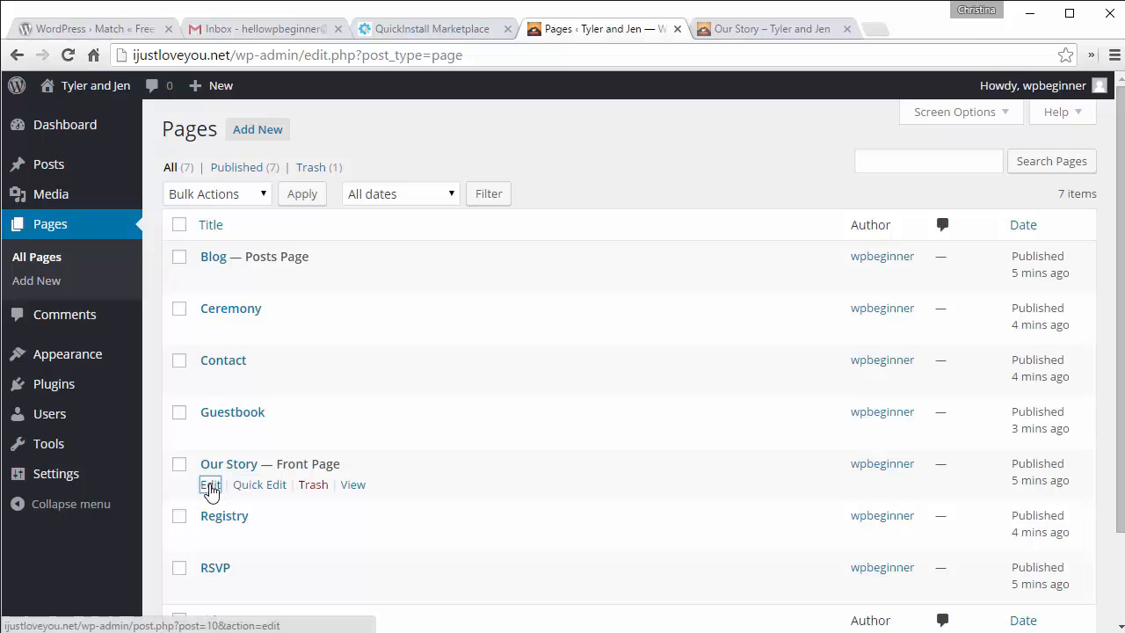
click(211, 486)
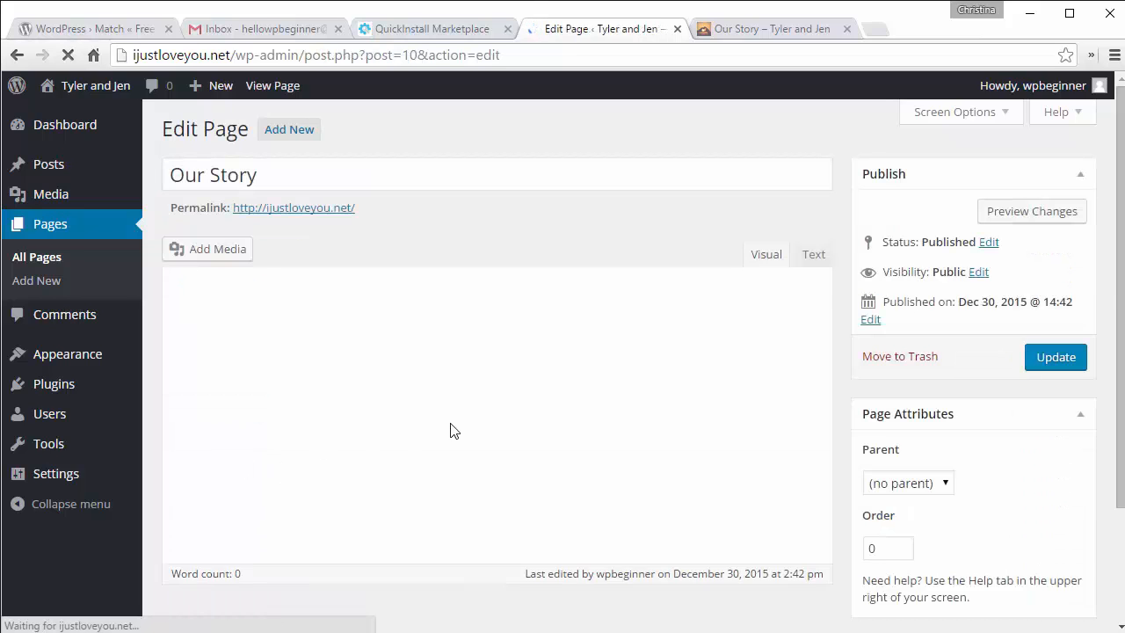
scroll(848, 433, down, 3)
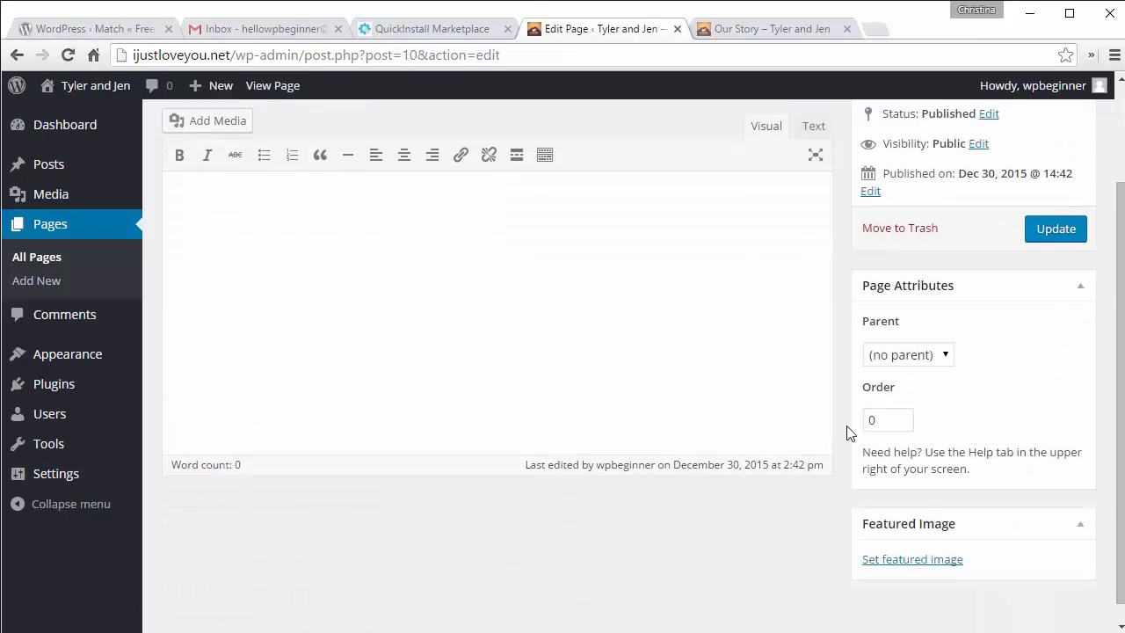
scroll(848, 432, up, 3)
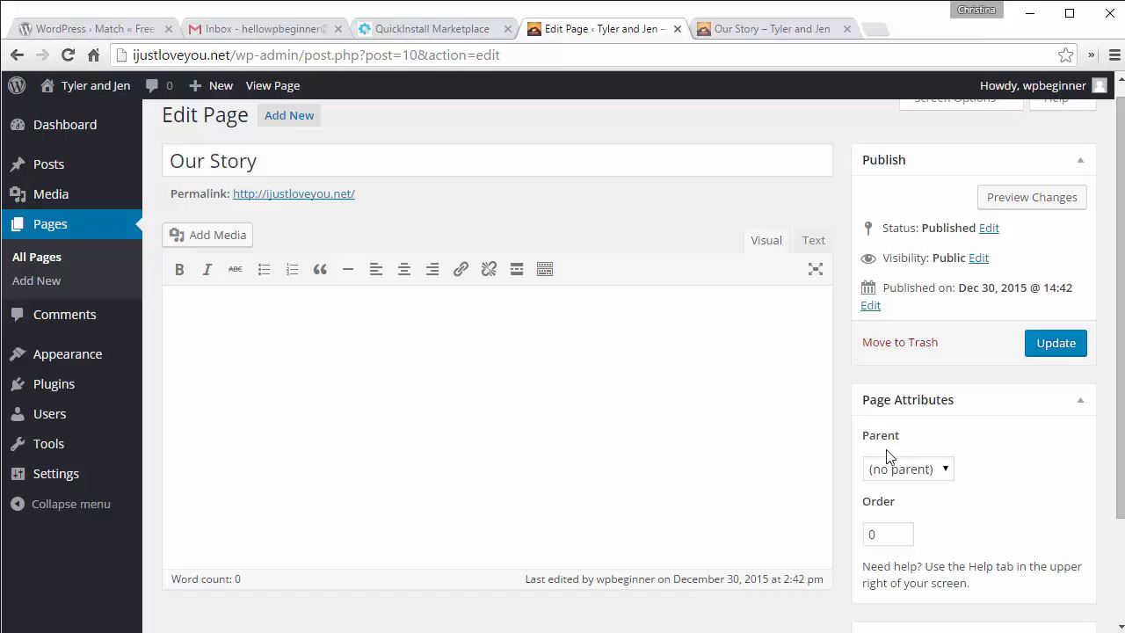
scroll(847, 446, down, 3)
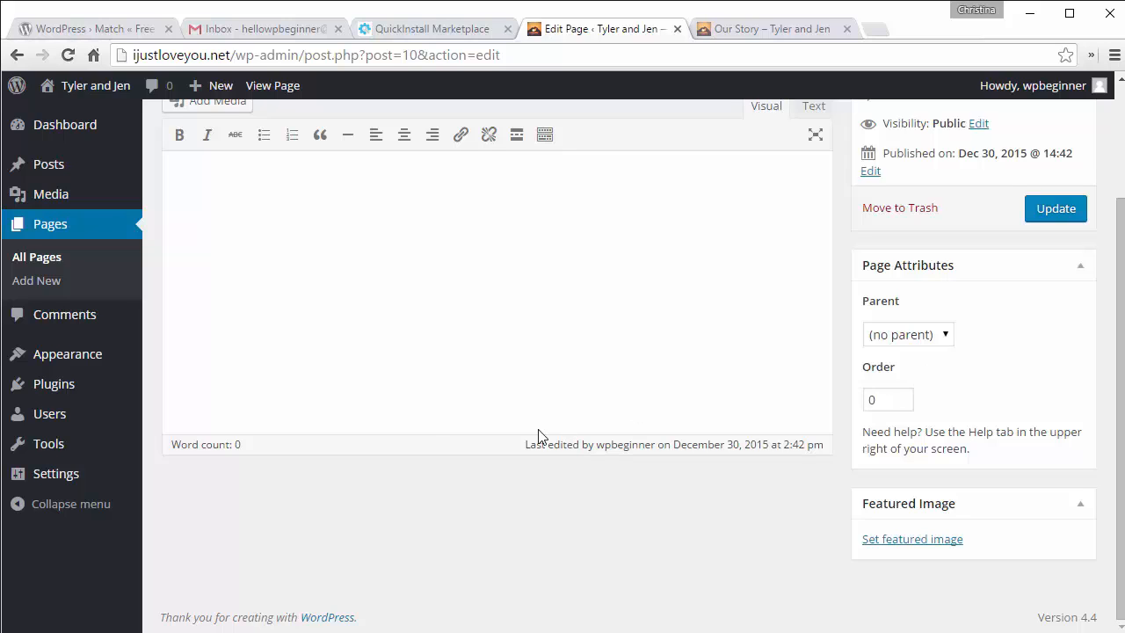
mouse_move(66, 356)
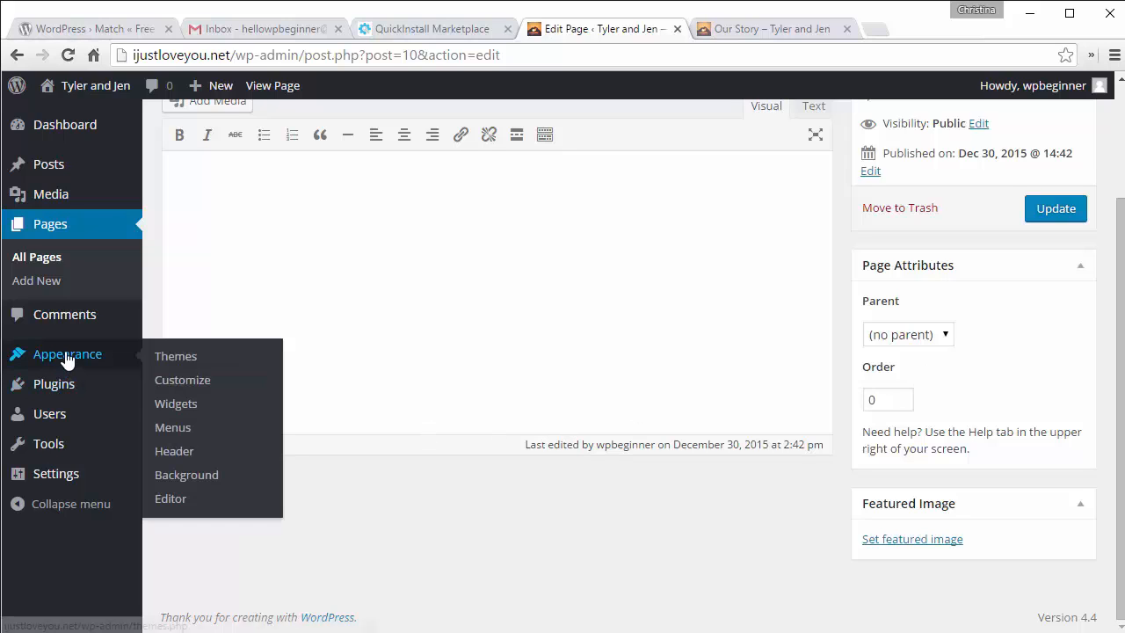
Step: Open Appearance > Widgets and compare it with the live site's sidebar
click(195, 410)
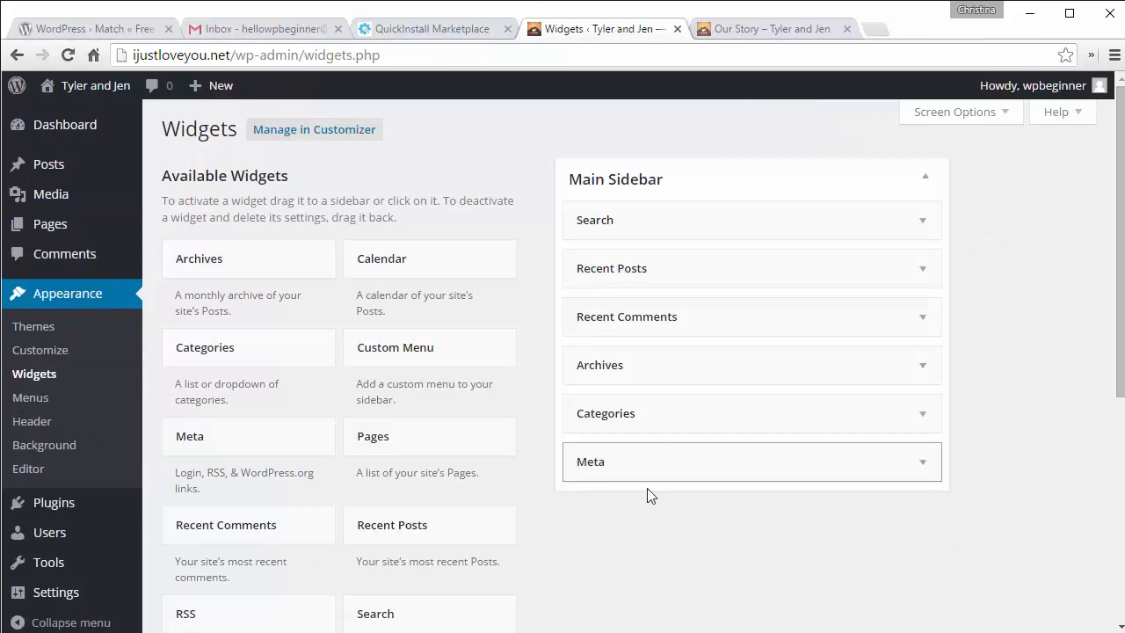
click(742, 30)
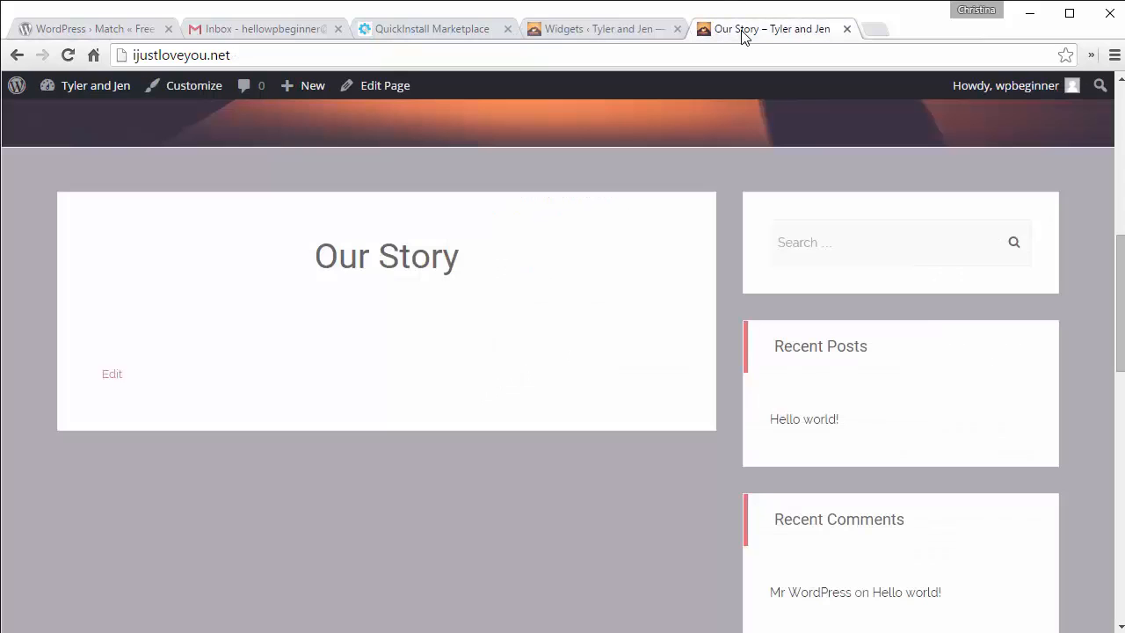
click(601, 26)
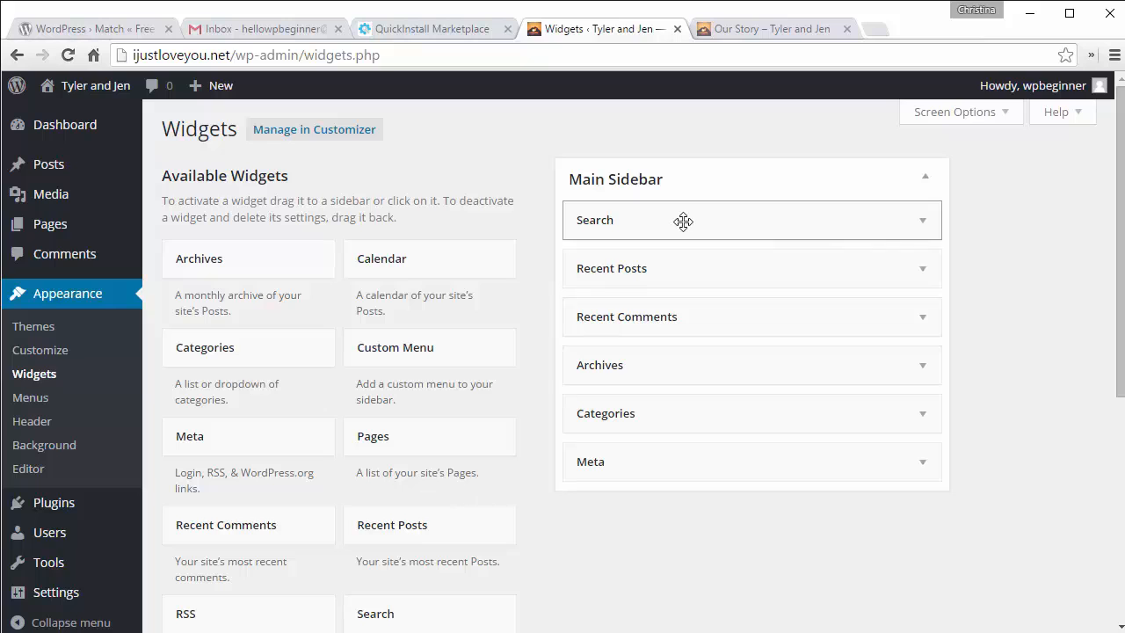
Step: Drag Search, Recent Posts, Recent Comments, Archives, Meta and Categories out of Main Sidebar, then reload the site
drag(684, 221, 378, 256)
drag(632, 219, 400, 264)
drag(610, 226, 414, 275)
drag(643, 259, 377, 276)
drag(668, 213, 332, 265)
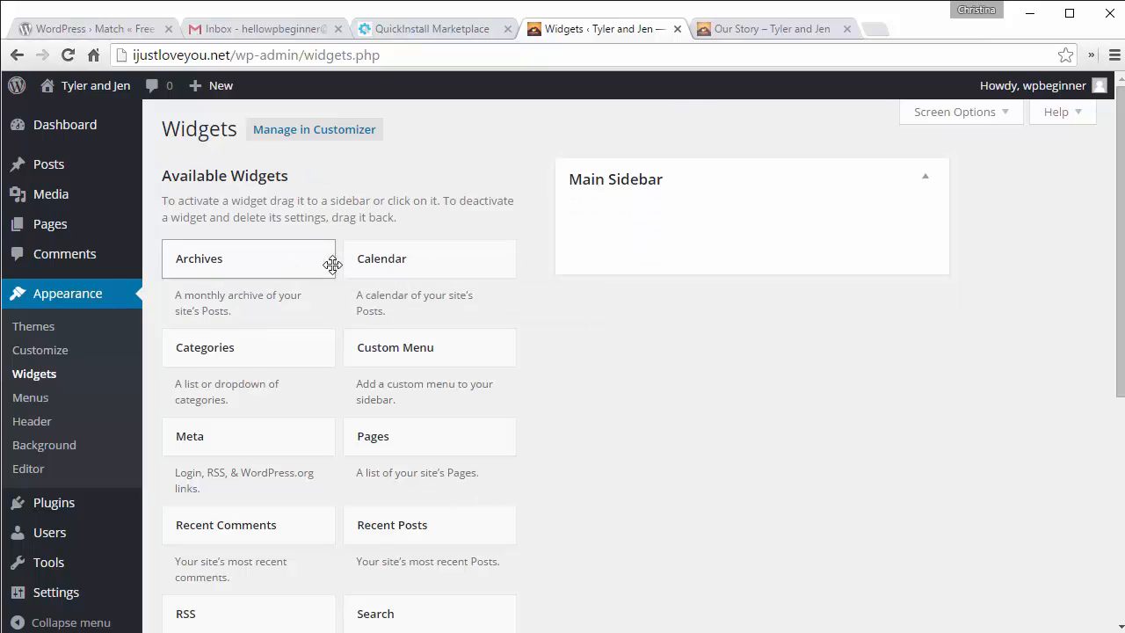
click(732, 30)
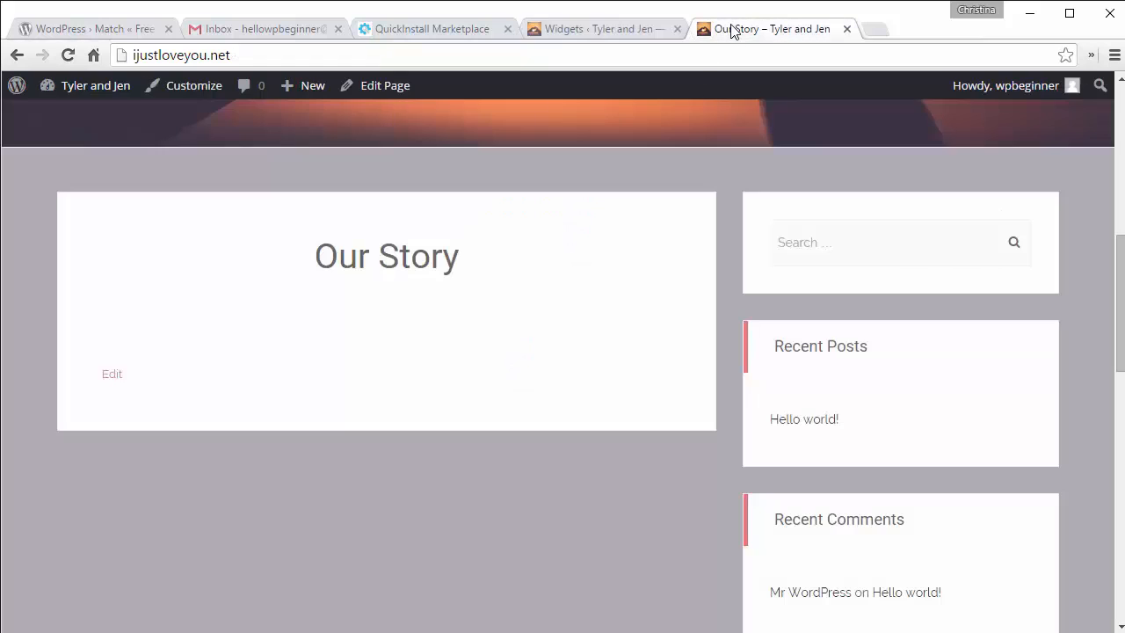
click(68, 54)
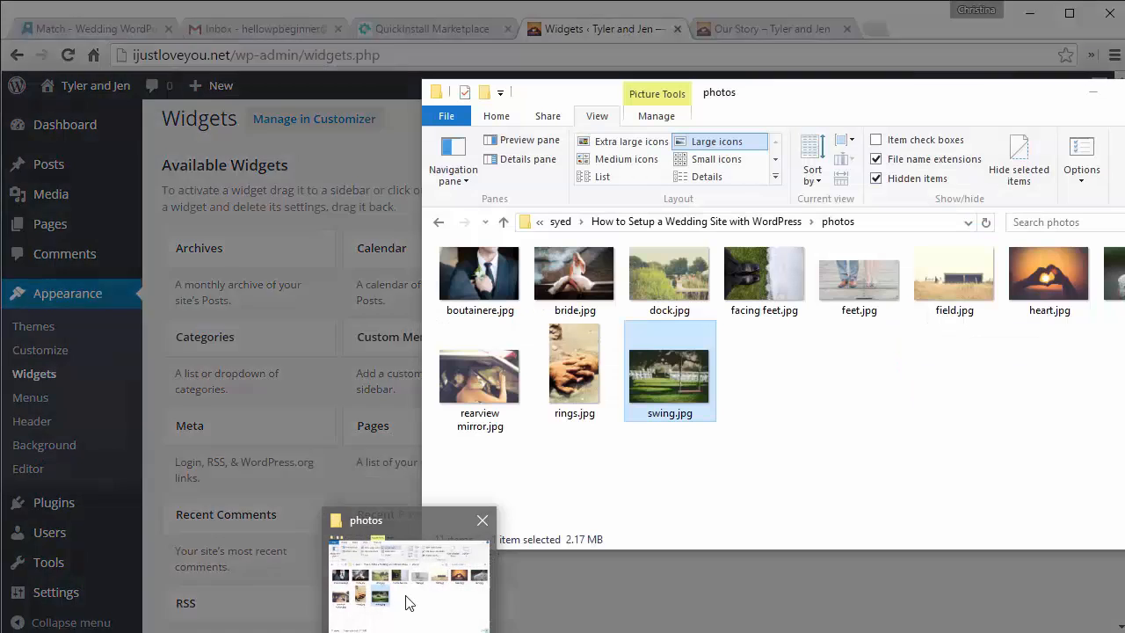
Step: Bring the wedding photos folder forward, move it left, and box-select all 11 JPGs
click(407, 603)
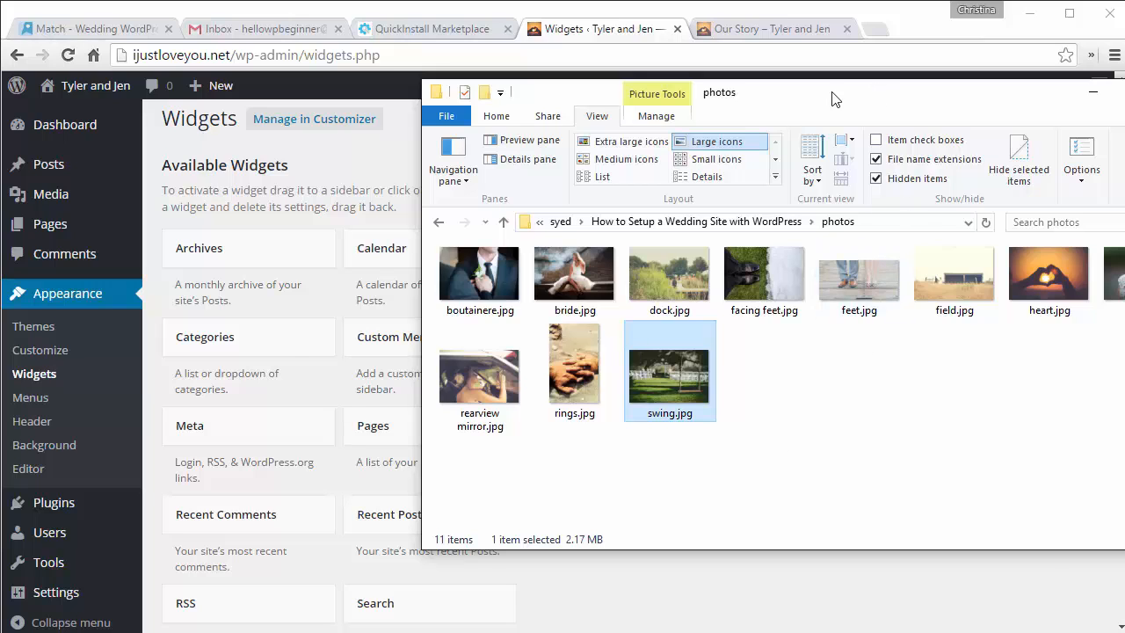
drag(833, 98, 677, 90)
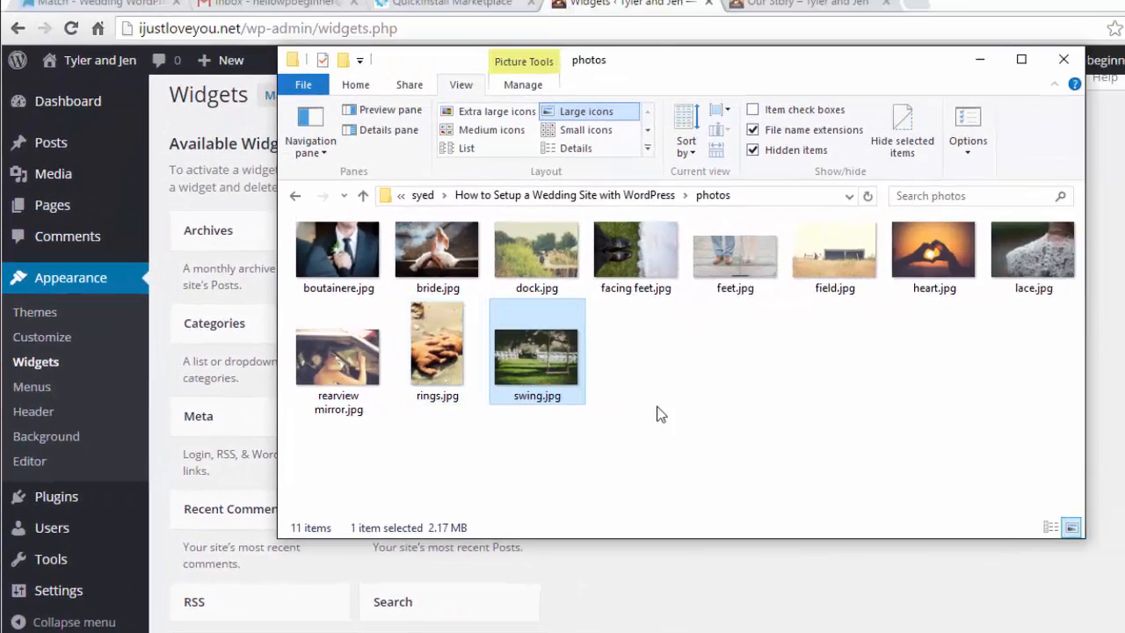
drag(1058, 421, 316, 250)
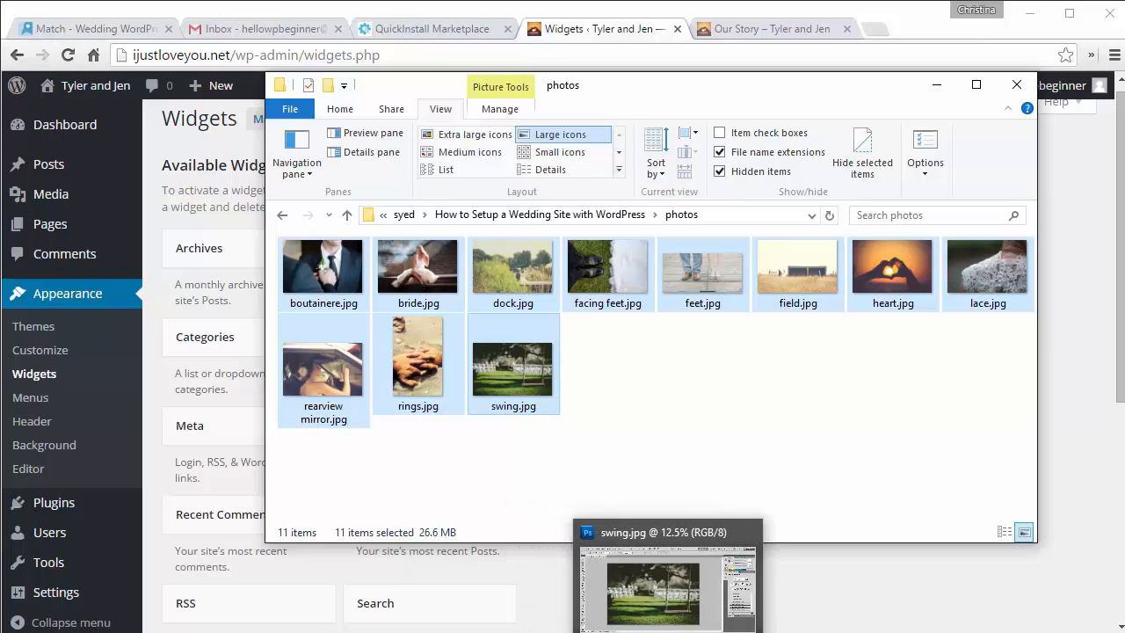
Step: Bring Photoshop with swing.jpg forward, reposition the window, and collapse the History/Actions panel
click(667, 632)
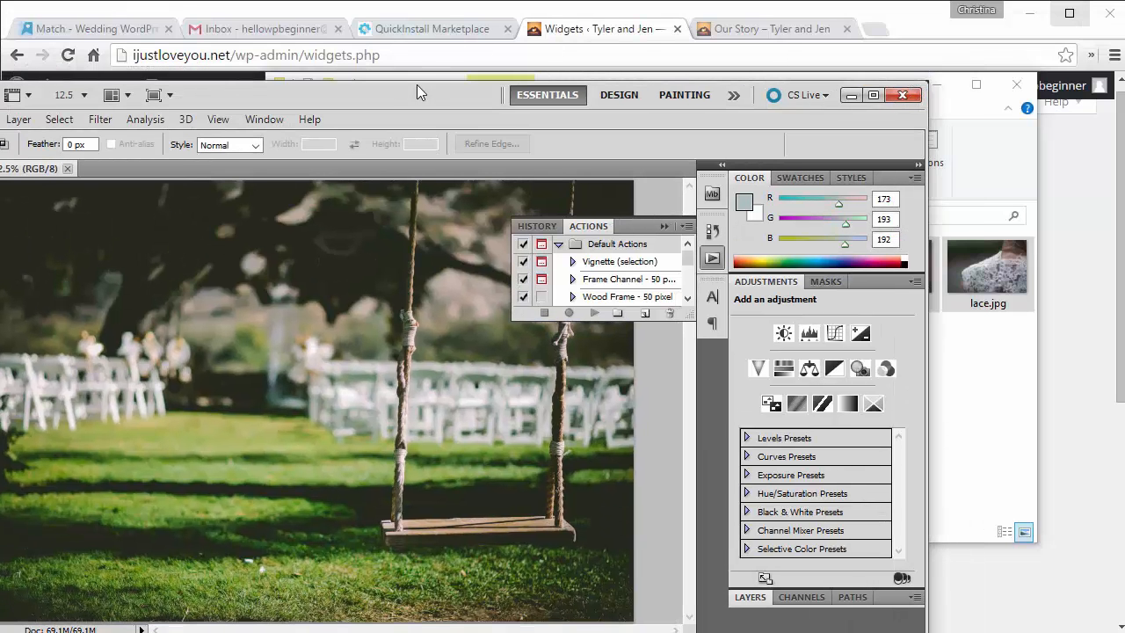
drag(413, 95, 576, 55)
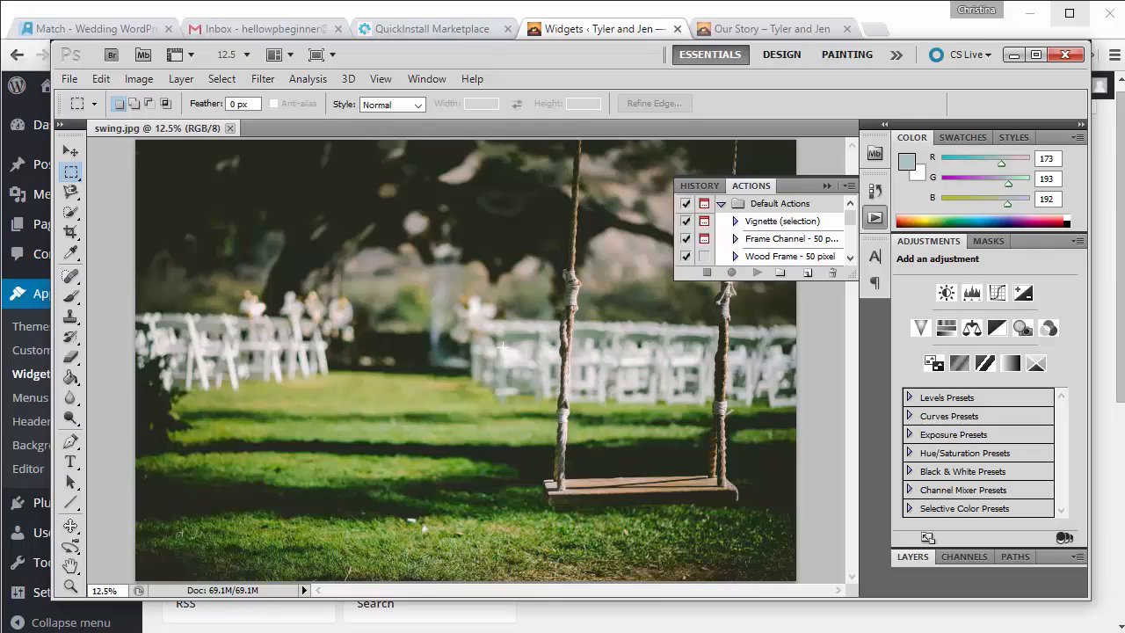
click(826, 186)
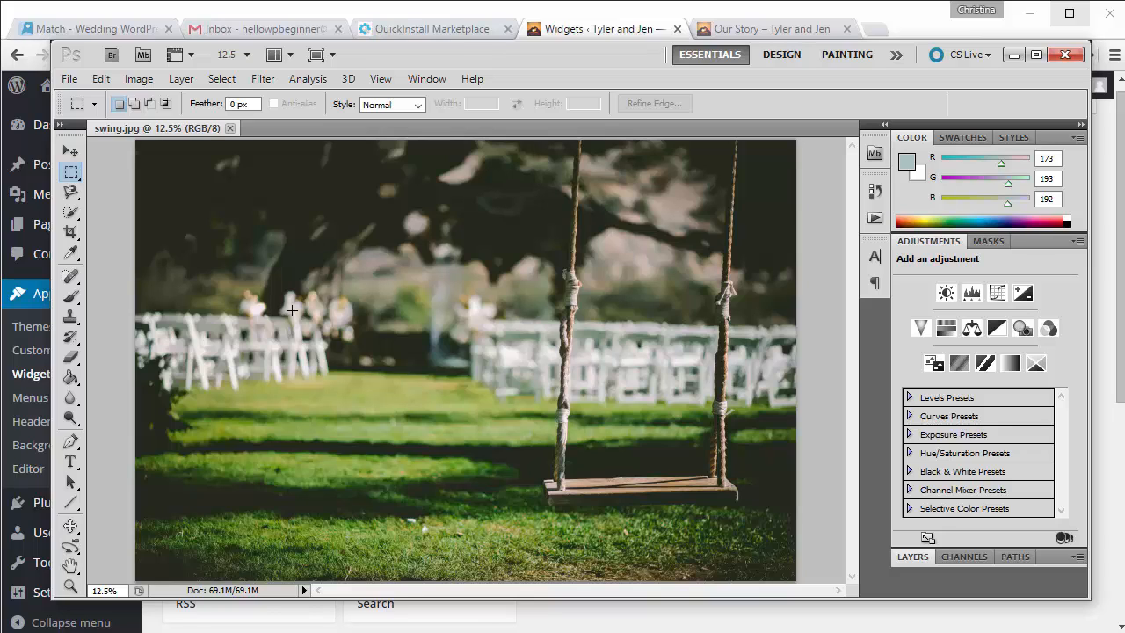
Step: Resize swing.jpg to 1024 × 684 pixels with constrained proportions, then zoom in
click(138, 79)
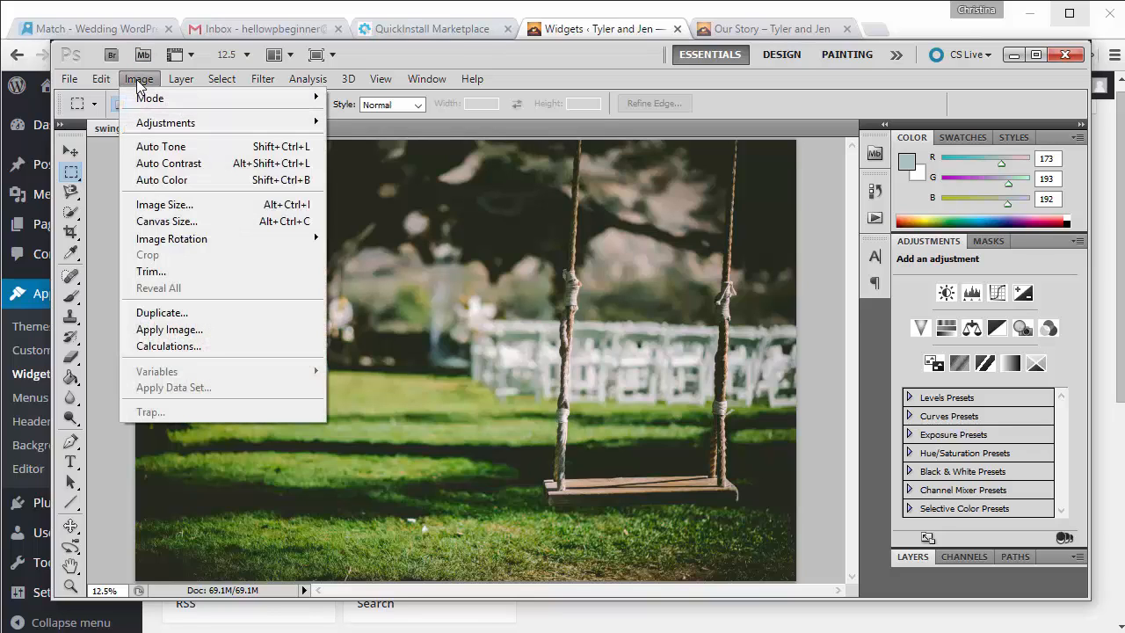
click(158, 204)
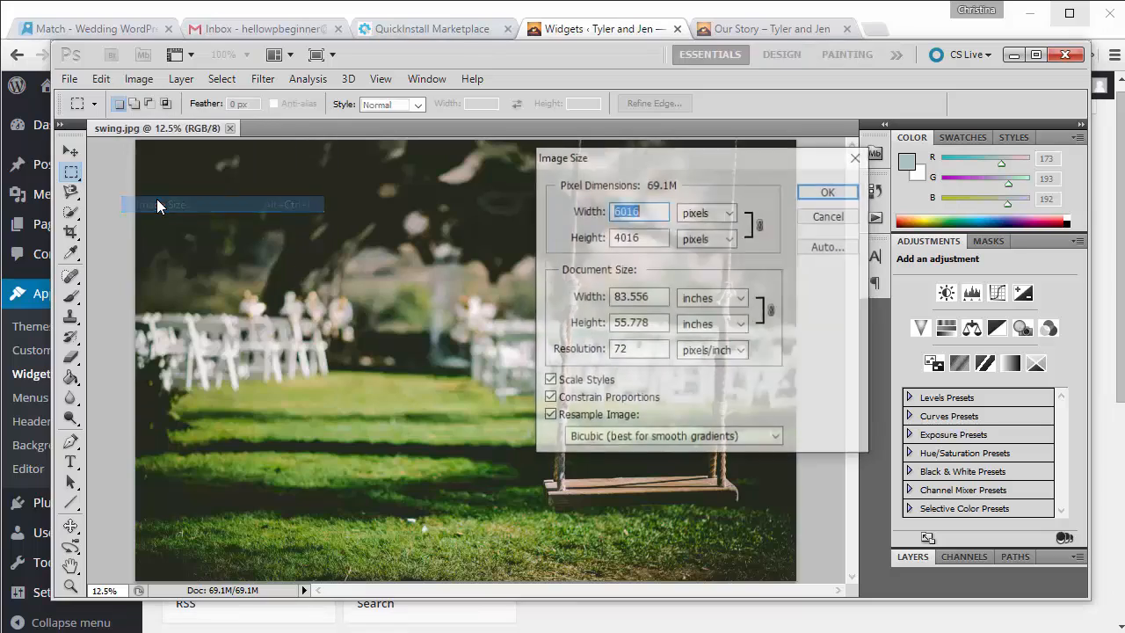
text(1024)
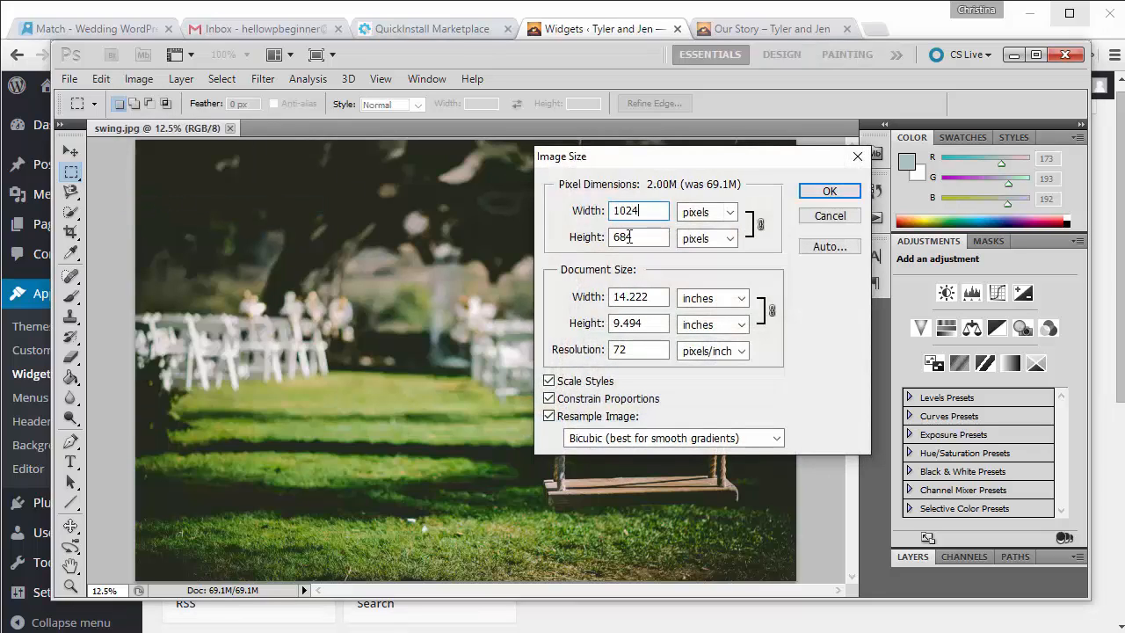
click(826, 191)
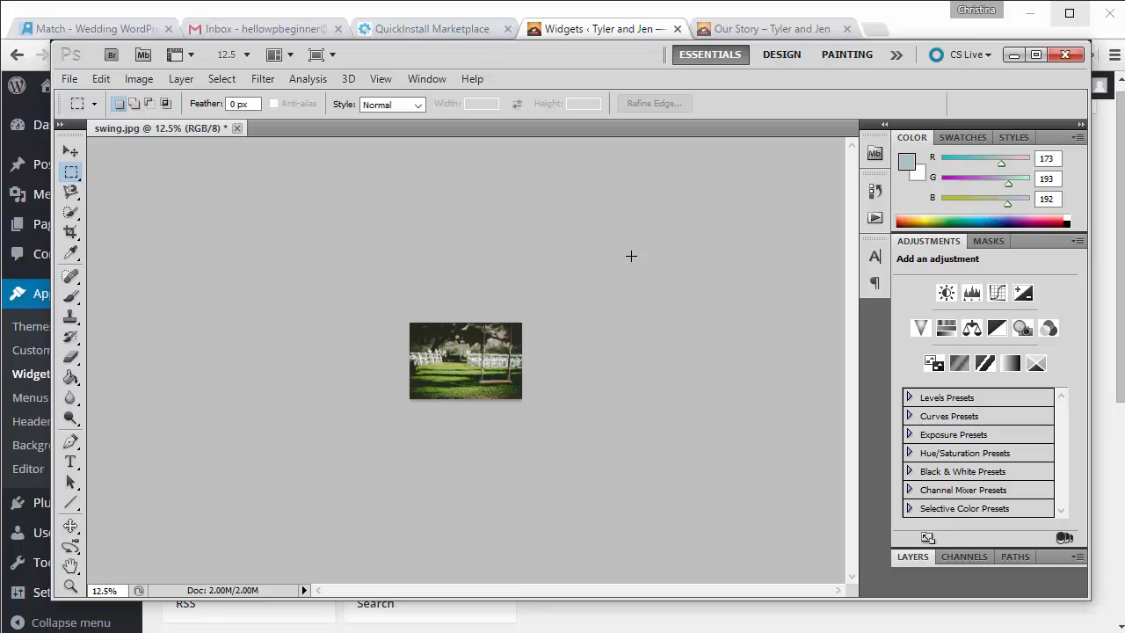
key(ctrl+equal)
key(ctrl+equal)
key(ctrl+equal)
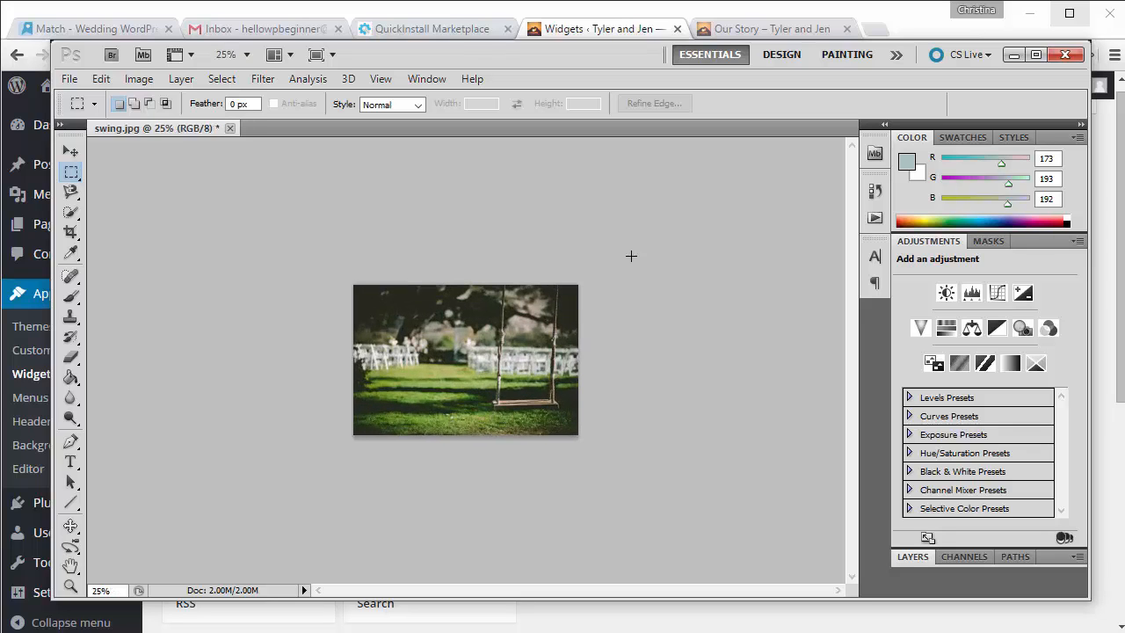
key(ctrl+equal)
key(ctrl+equal)
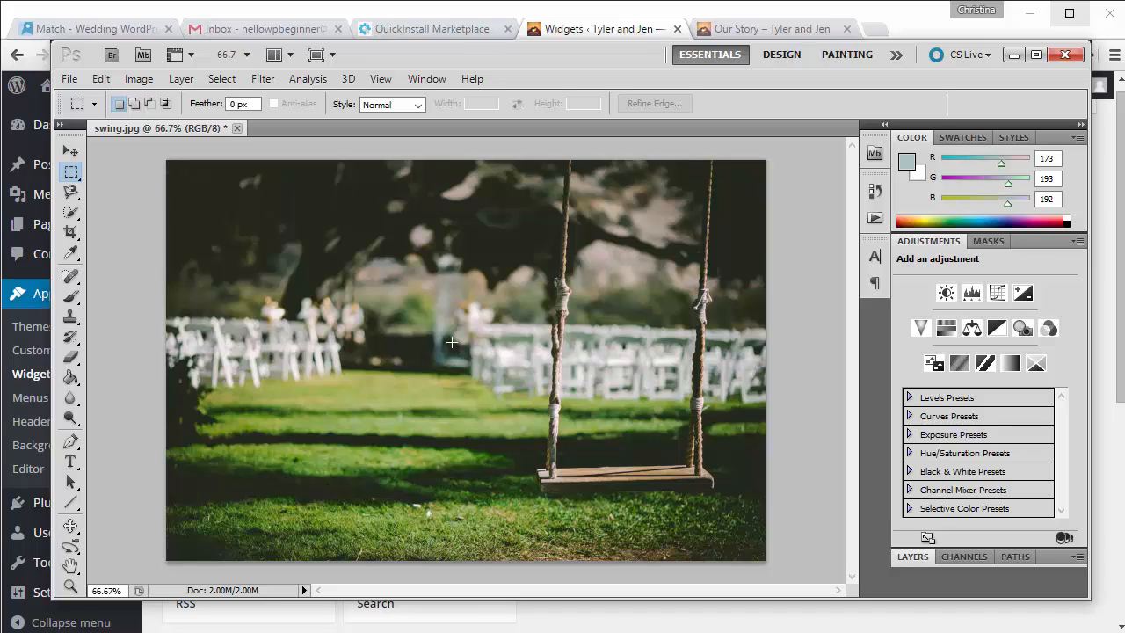
click(70, 81)
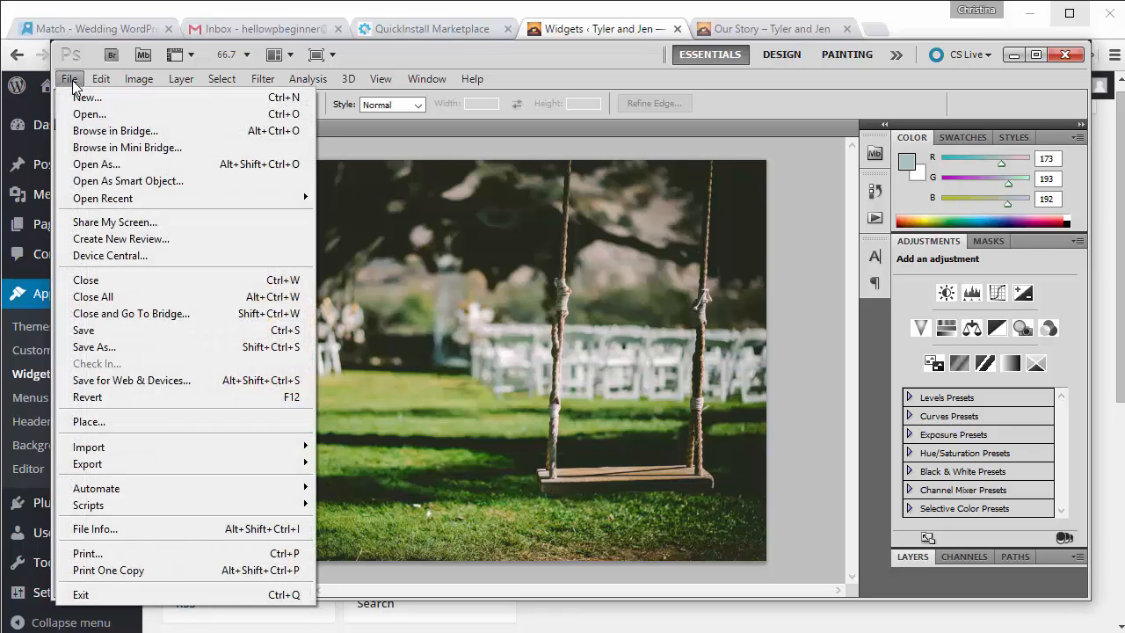
click(132, 379)
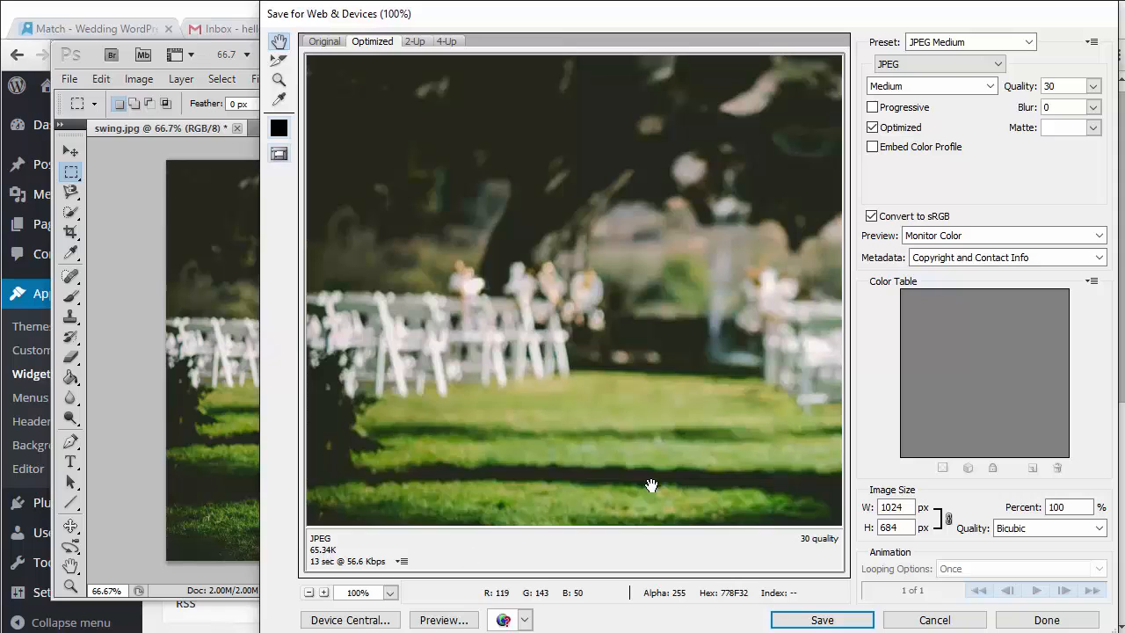
click(922, 89)
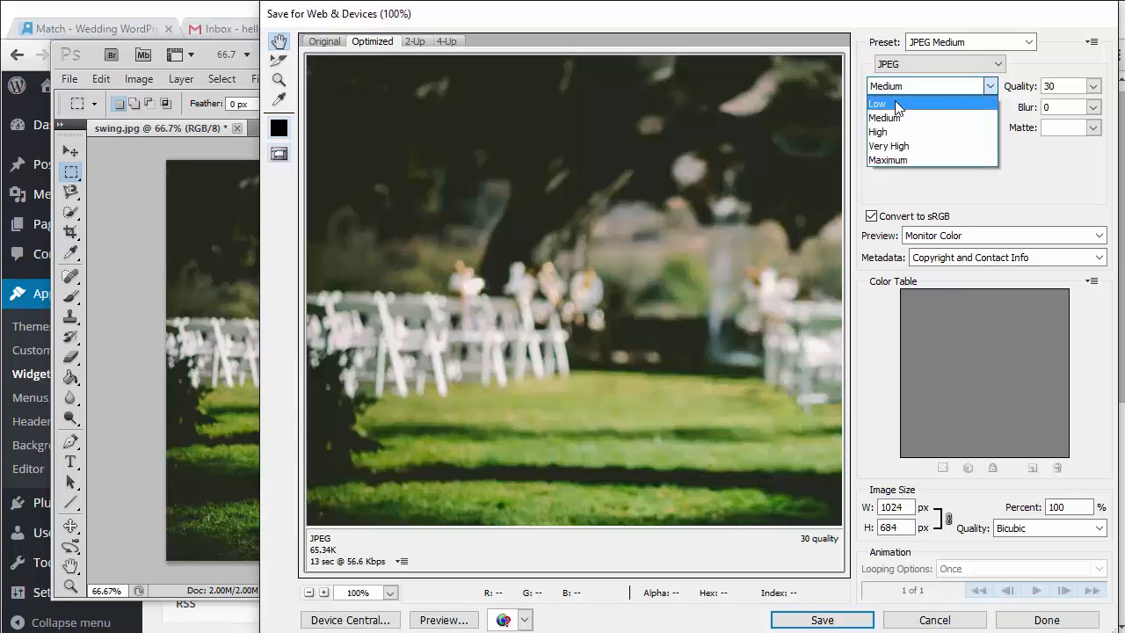
click(884, 103)
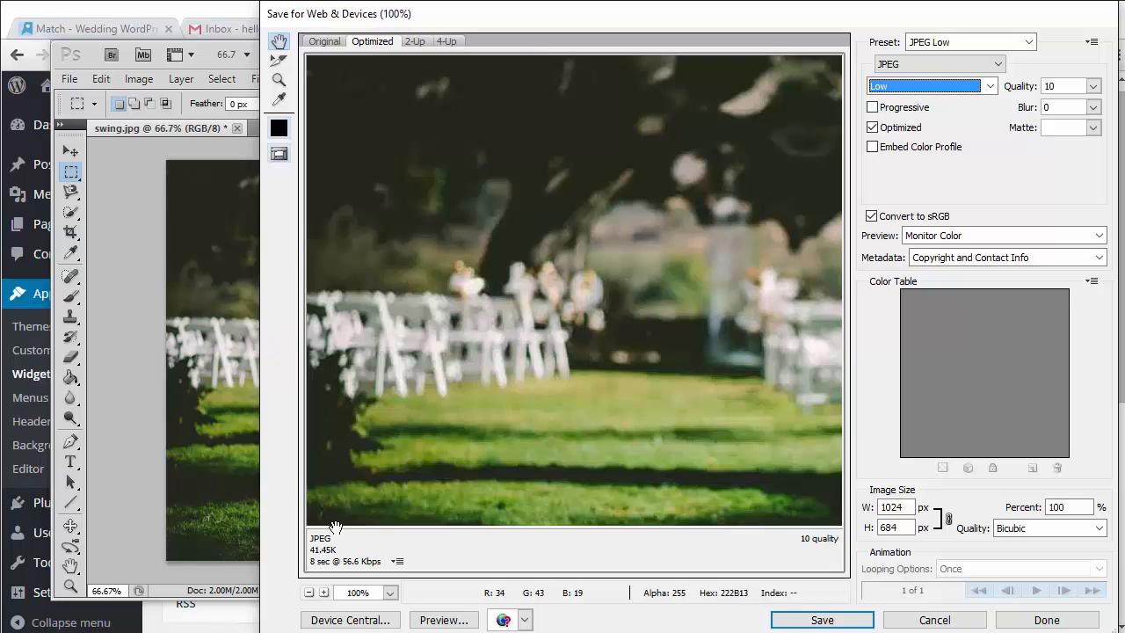
click(915, 85)
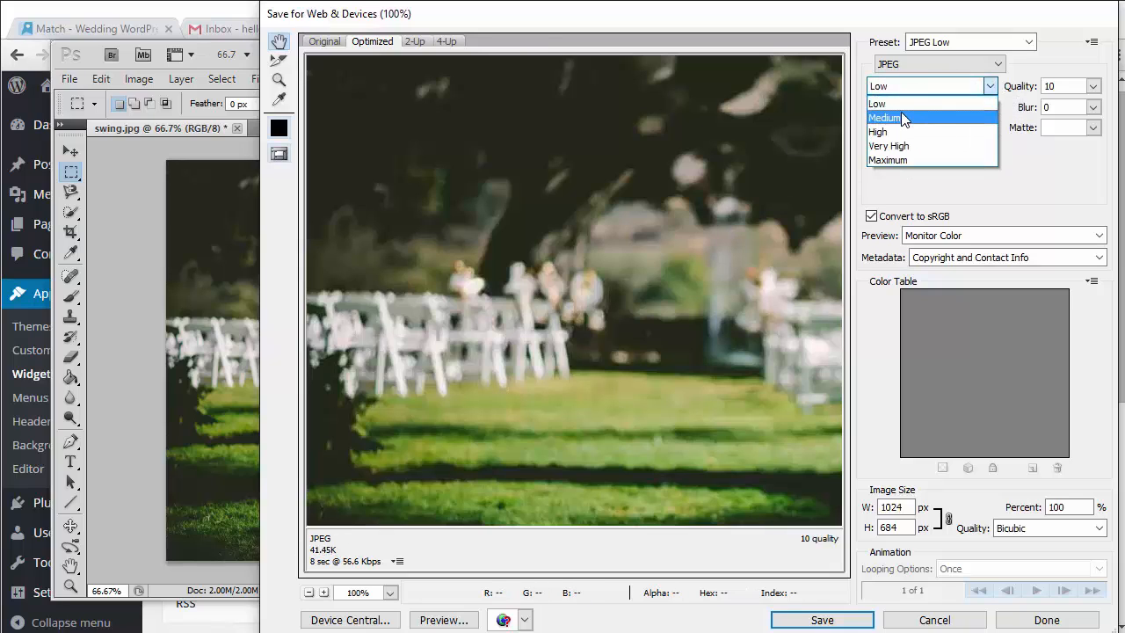
click(904, 114)
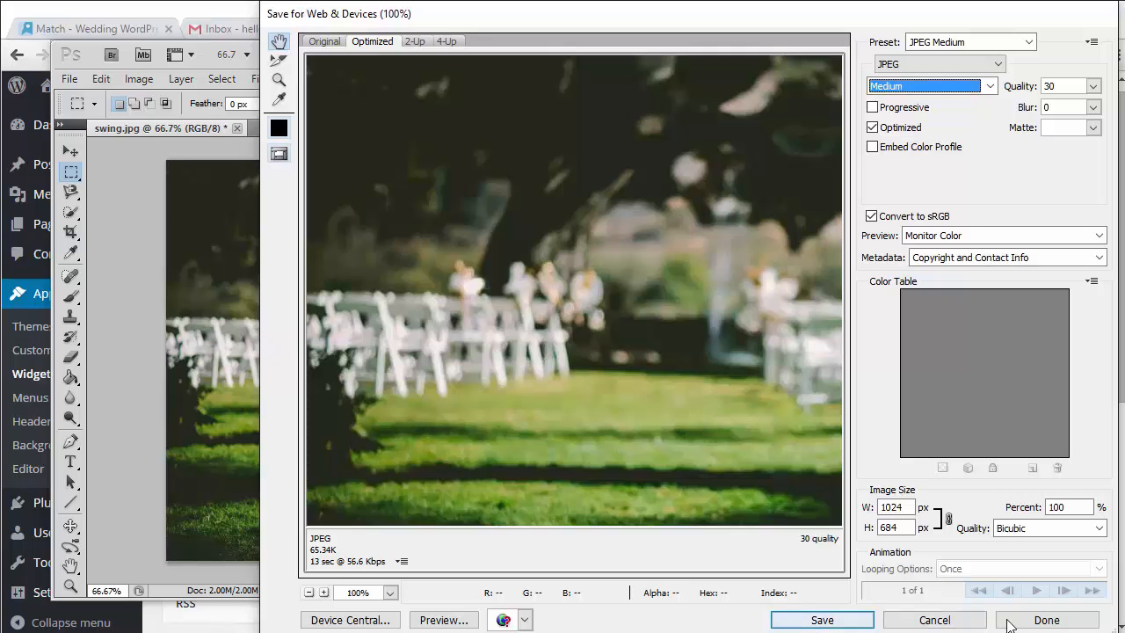
click(934, 620)
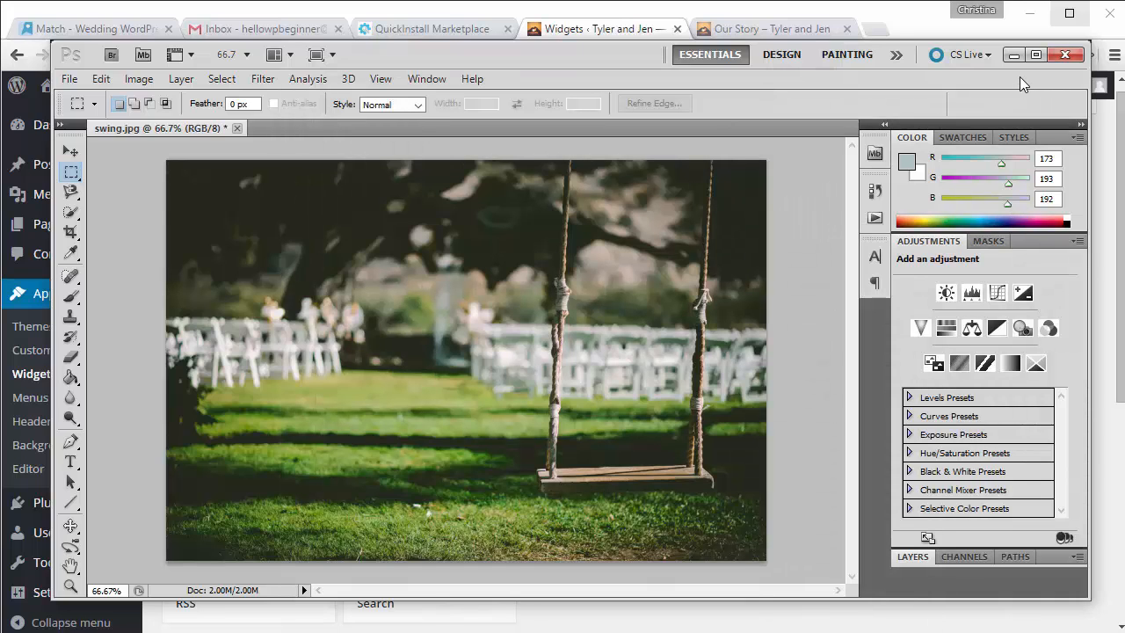
Step: Minimize Photoshop and go to Plugins > Add New in the WordPress admin
click(1014, 55)
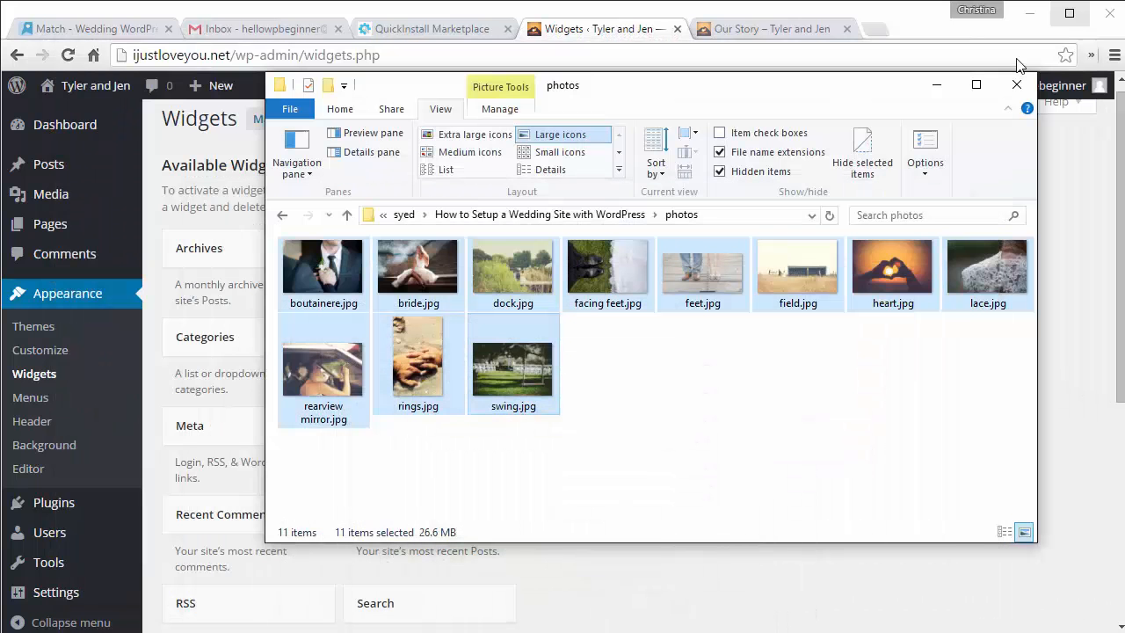
click(723, 568)
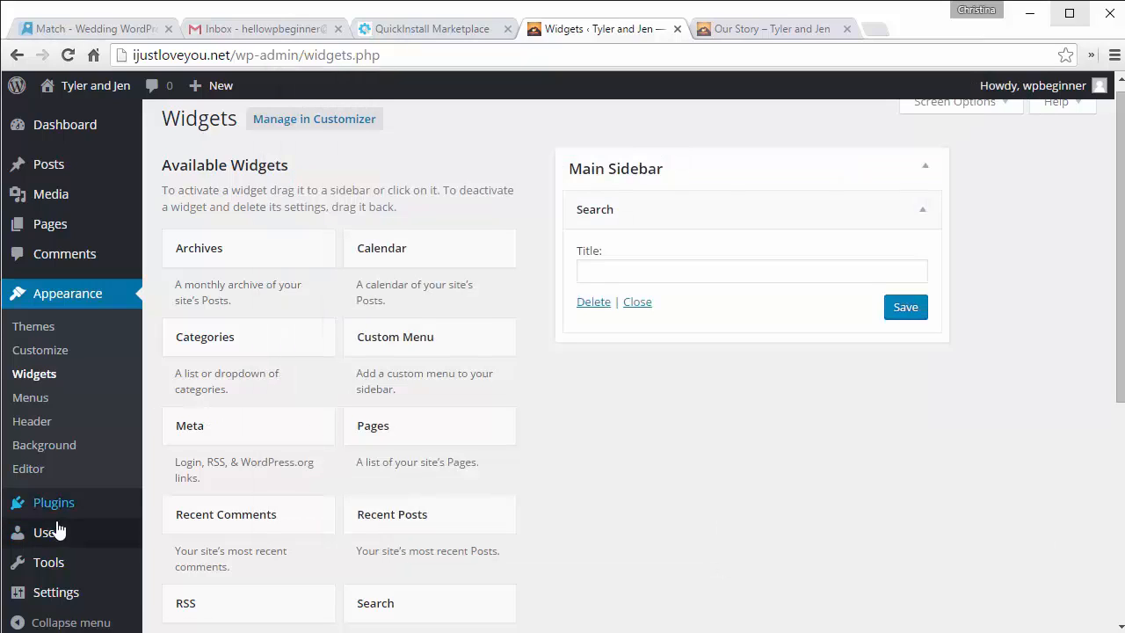
mouse_move(45, 501)
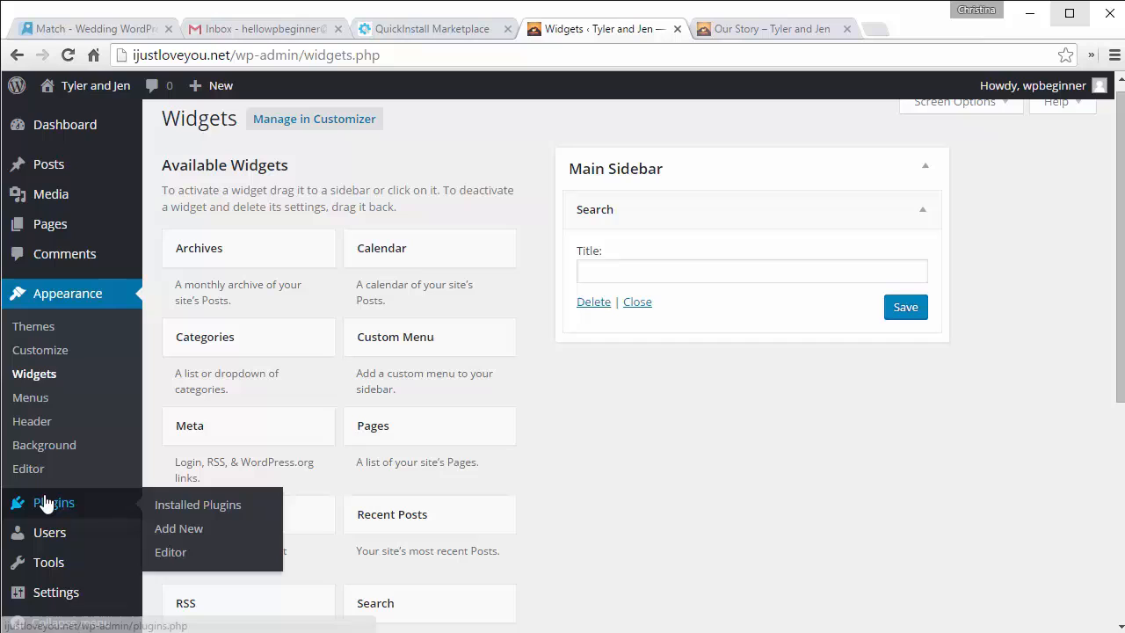
click(179, 528)
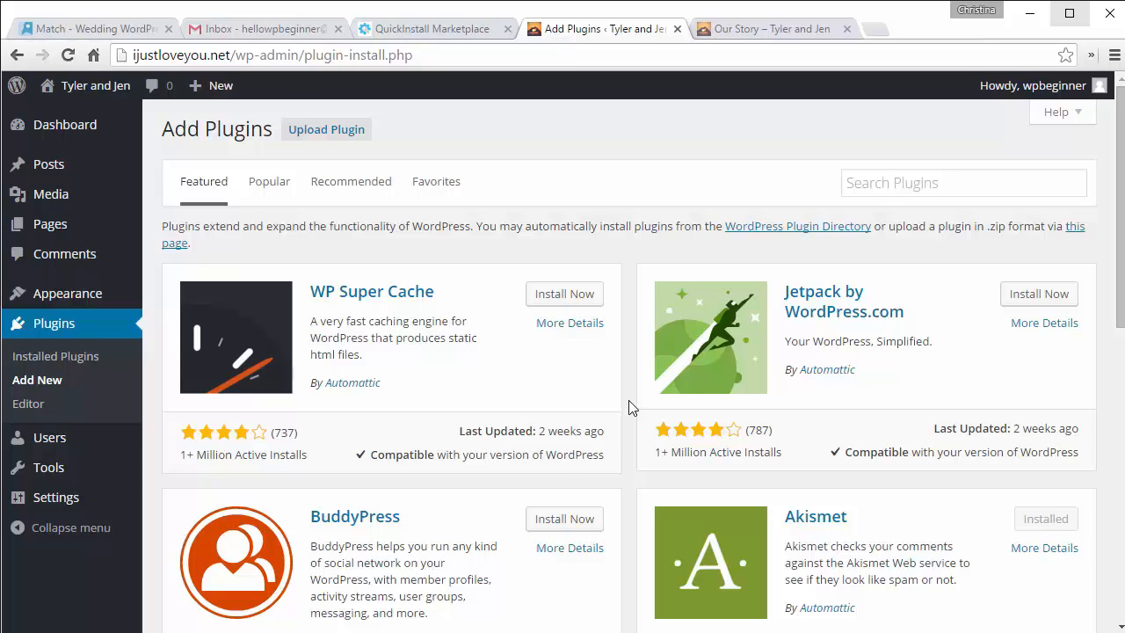
Step: Search for 'imsanity', then install and activate the Imsanity plugin
click(908, 183)
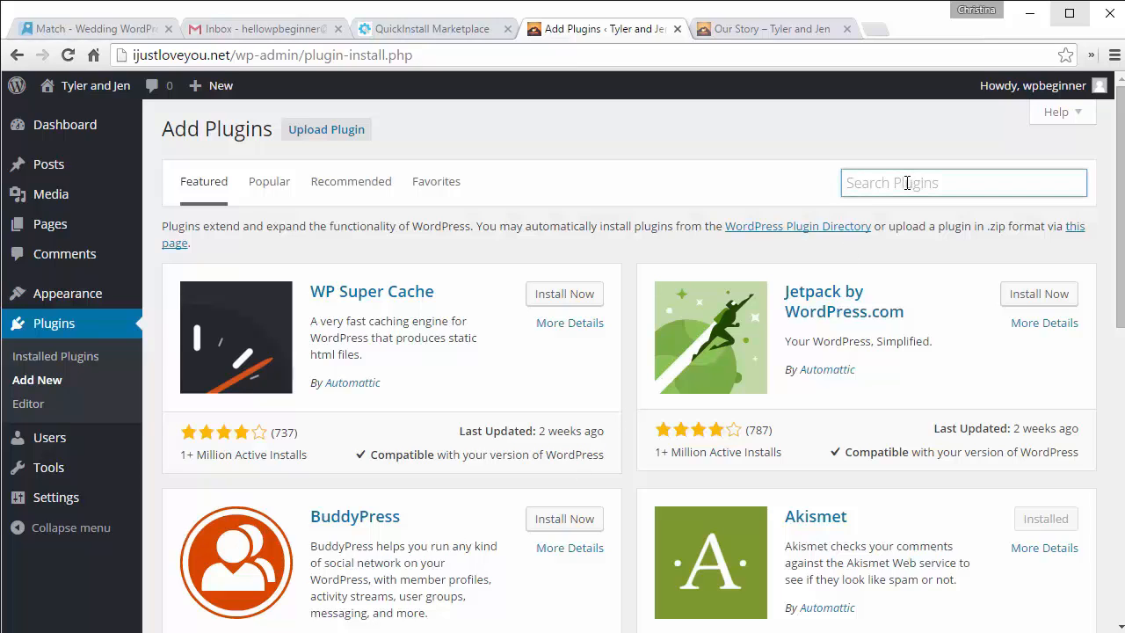
text(imsanity)
key(Return)
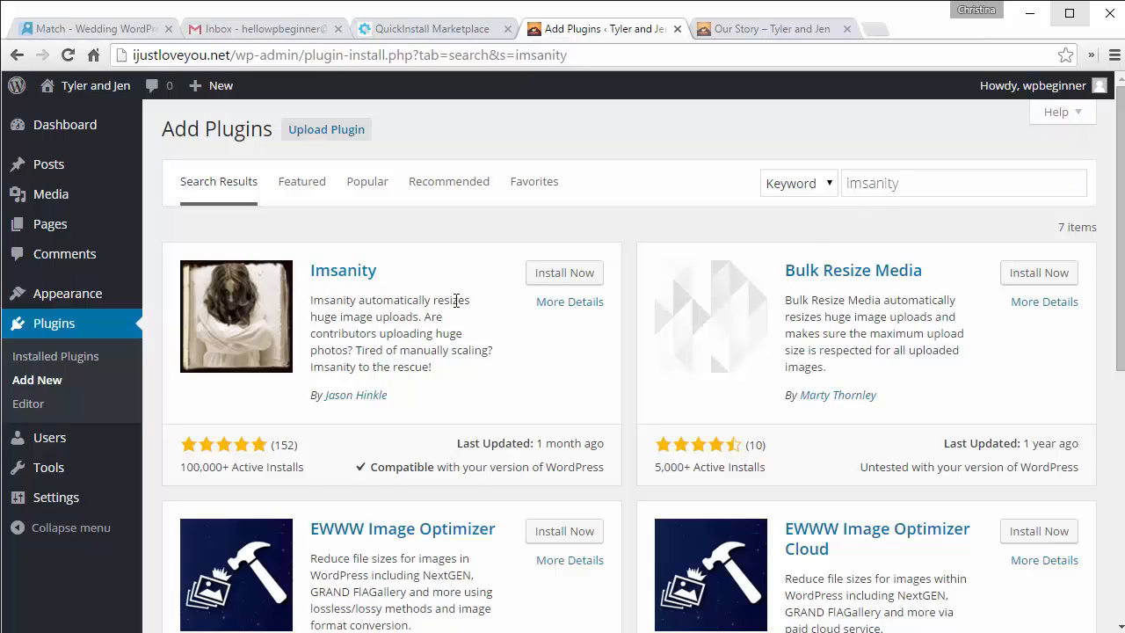
click(549, 279)
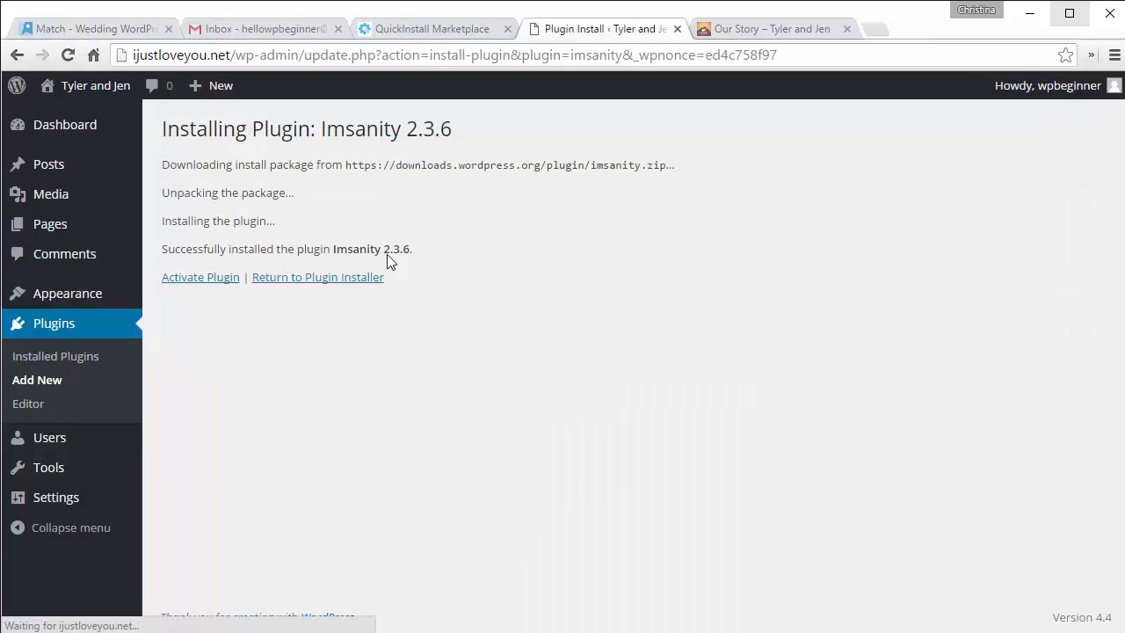
click(190, 279)
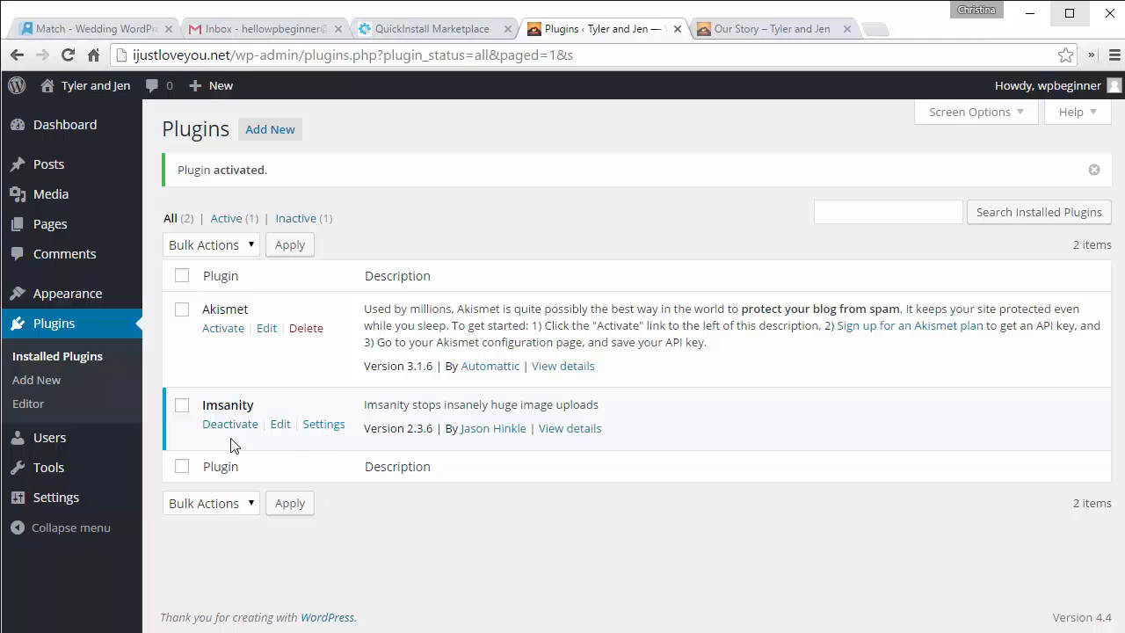
Step: In Imsanity Settings, change every Fit within width and height from 2048 to 1024
click(319, 427)
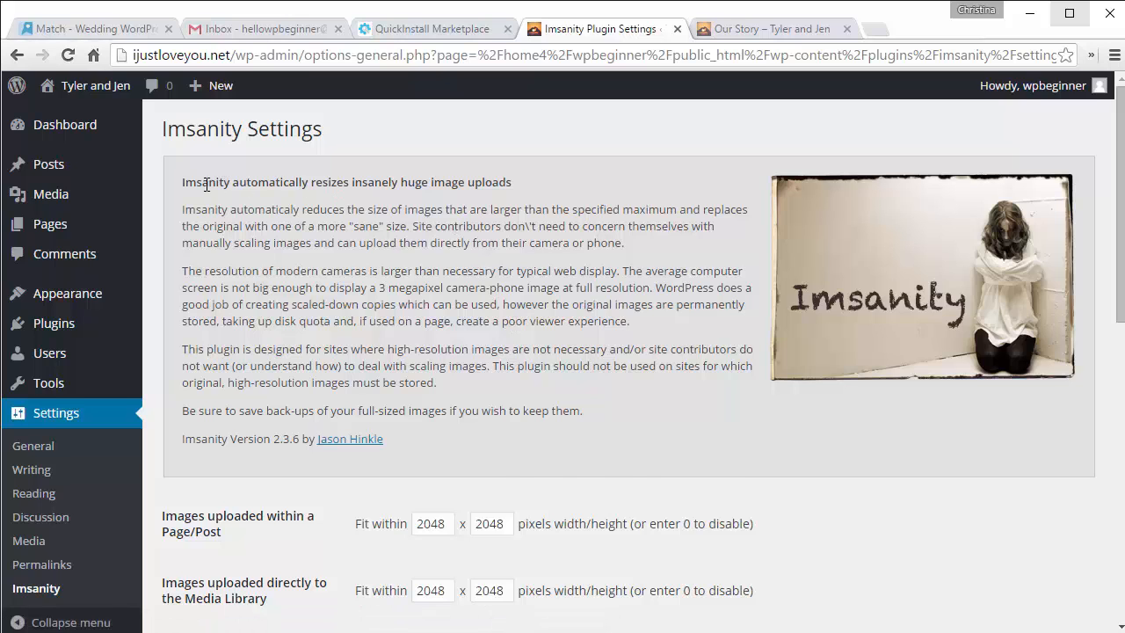
scroll(463, 184, down, 3)
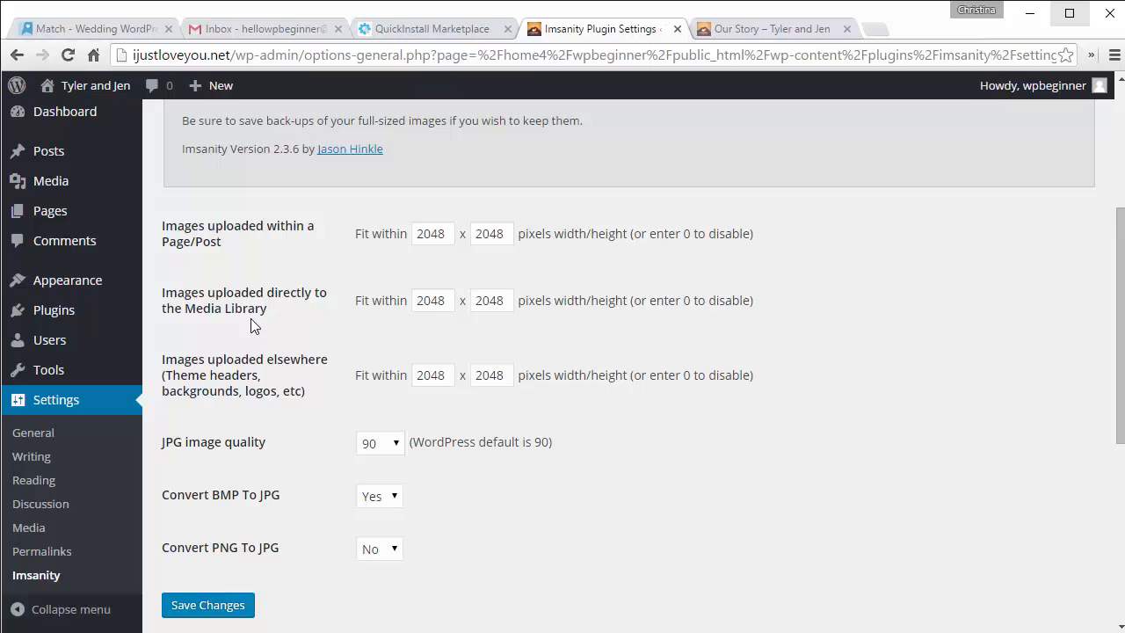
click(450, 233)
double_click(420, 239)
text(1024)
key(Tab)
text(1024)
key(Tab)
text(1)
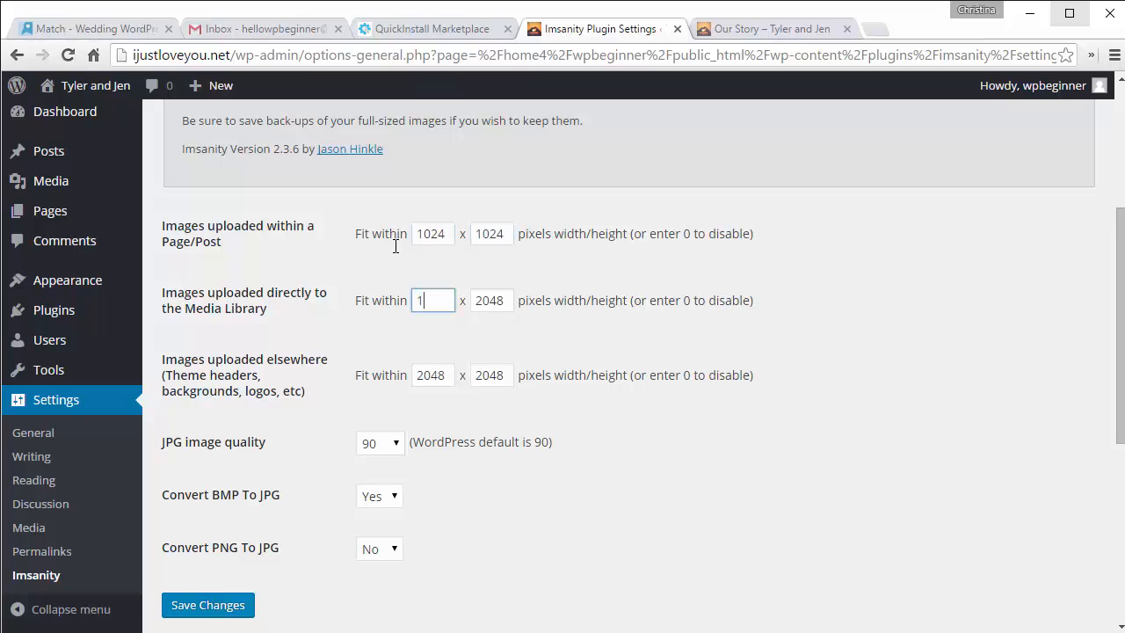
text(024)
key(Tab)
text(1024)
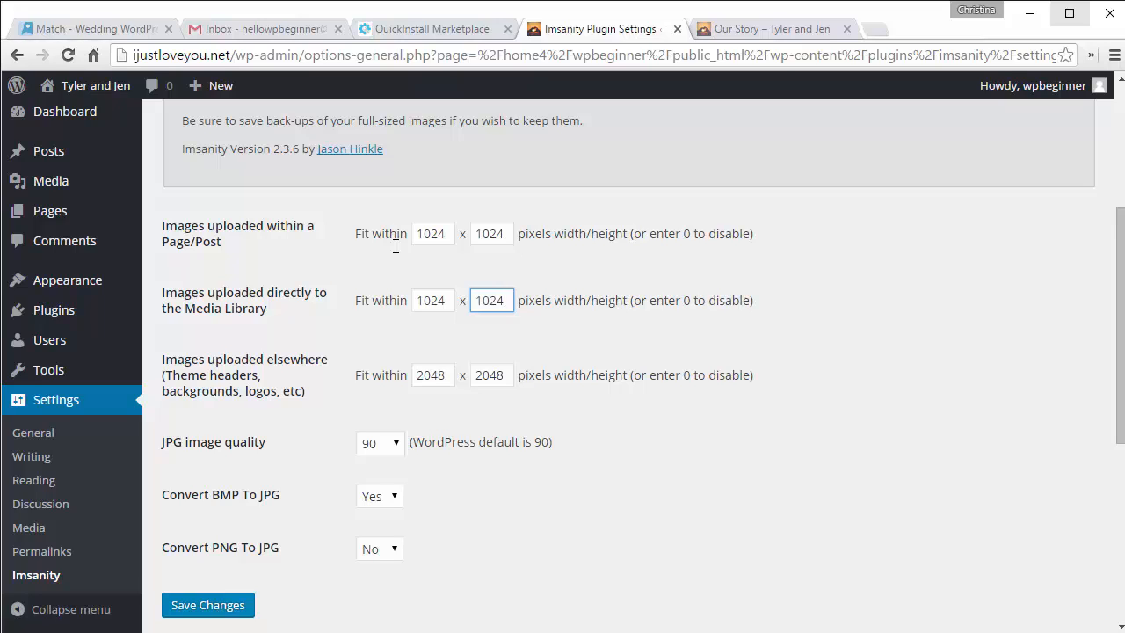
key(Tab)
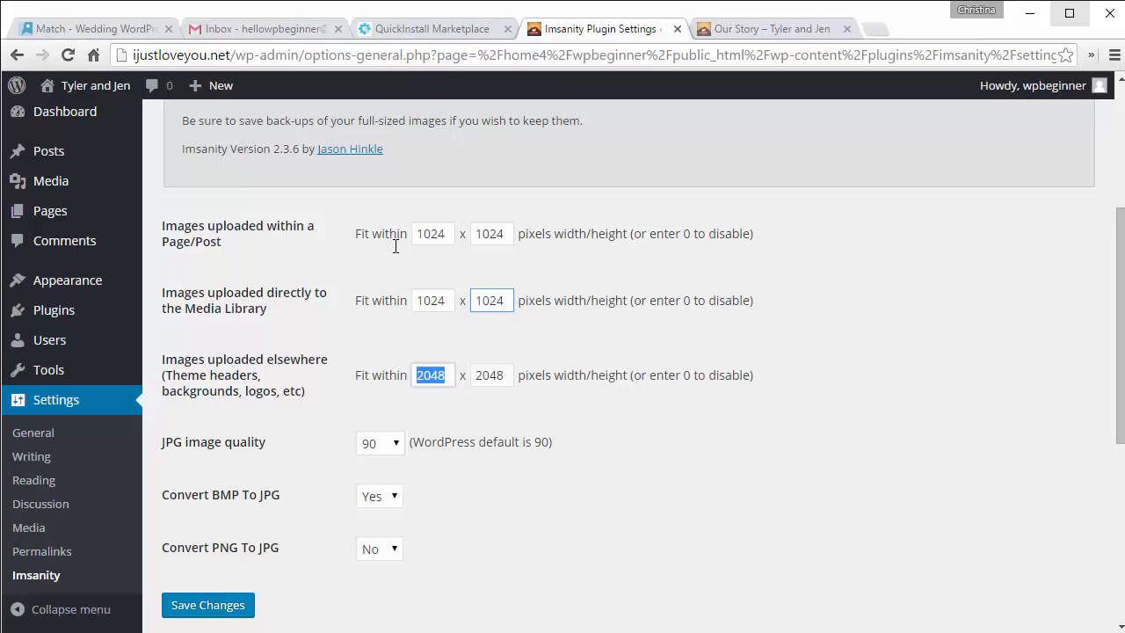
text(1024)
key(Tab)
text(1024)
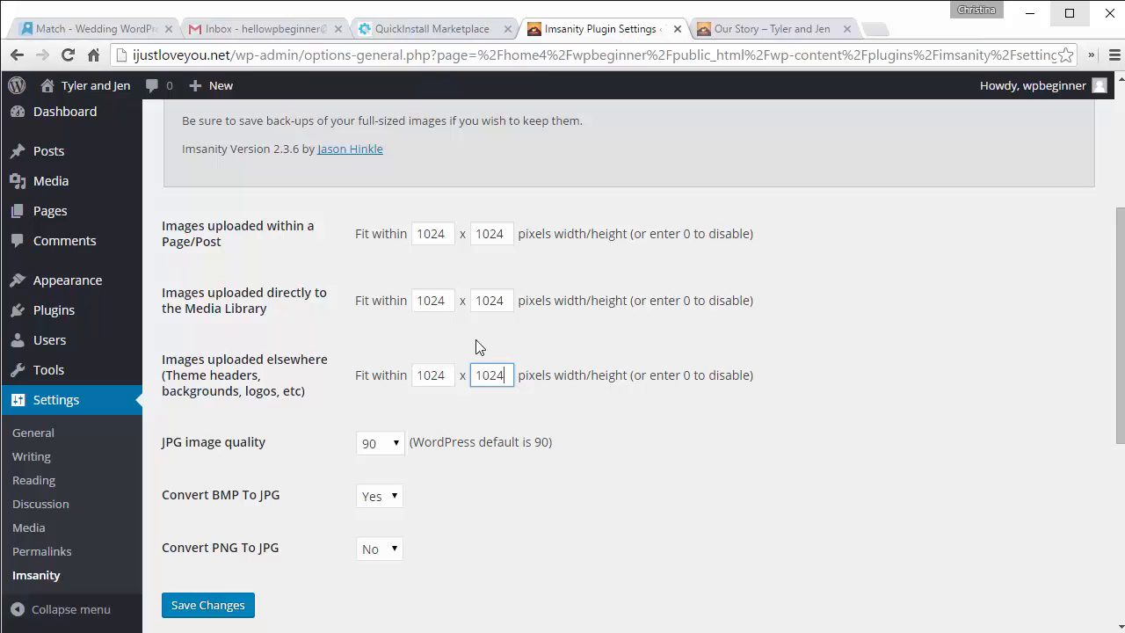
Step: Keep JPG quality at 90, save the Imsanity settings, and return to the Plugins list
scroll(484, 369, down, 1)
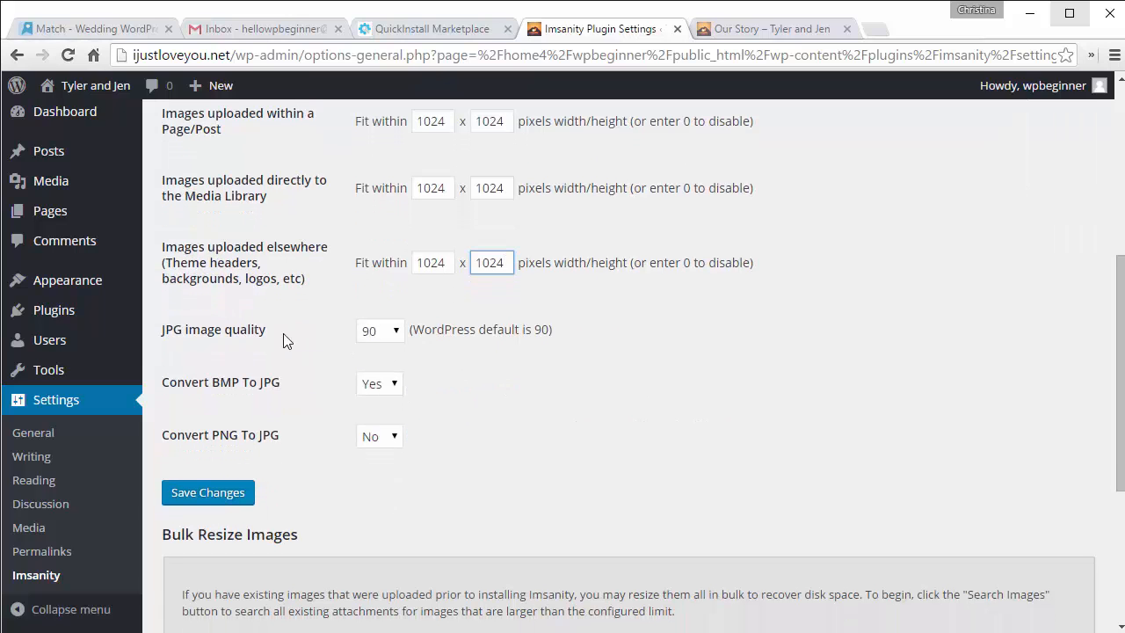
click(403, 335)
click(404, 335)
click(431, 352)
scroll(431, 351, down, 3)
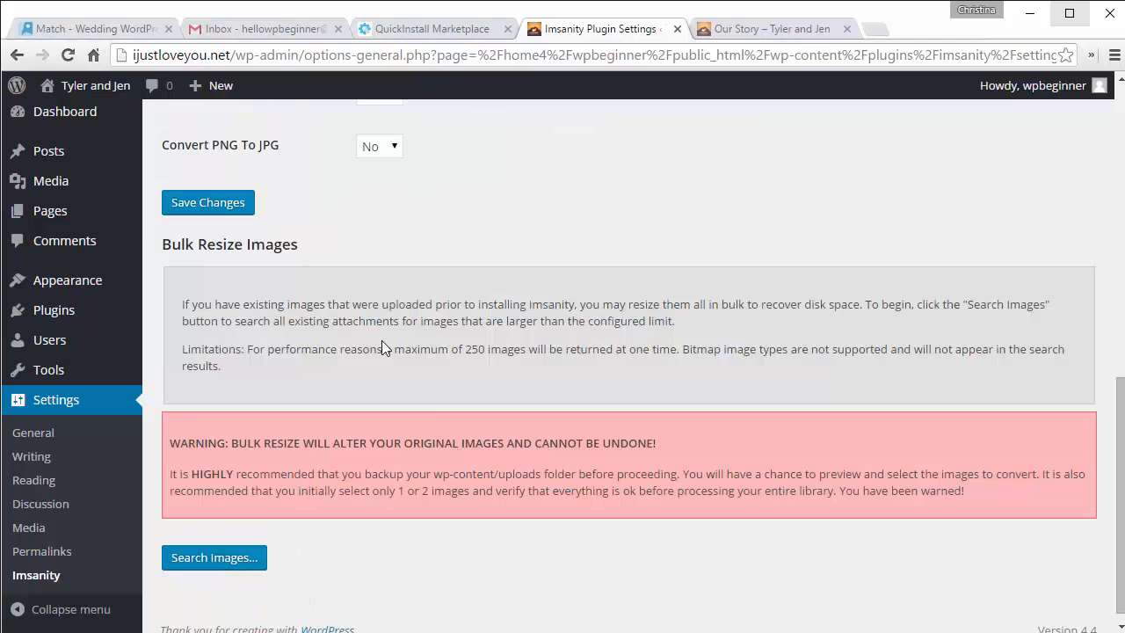
click(206, 209)
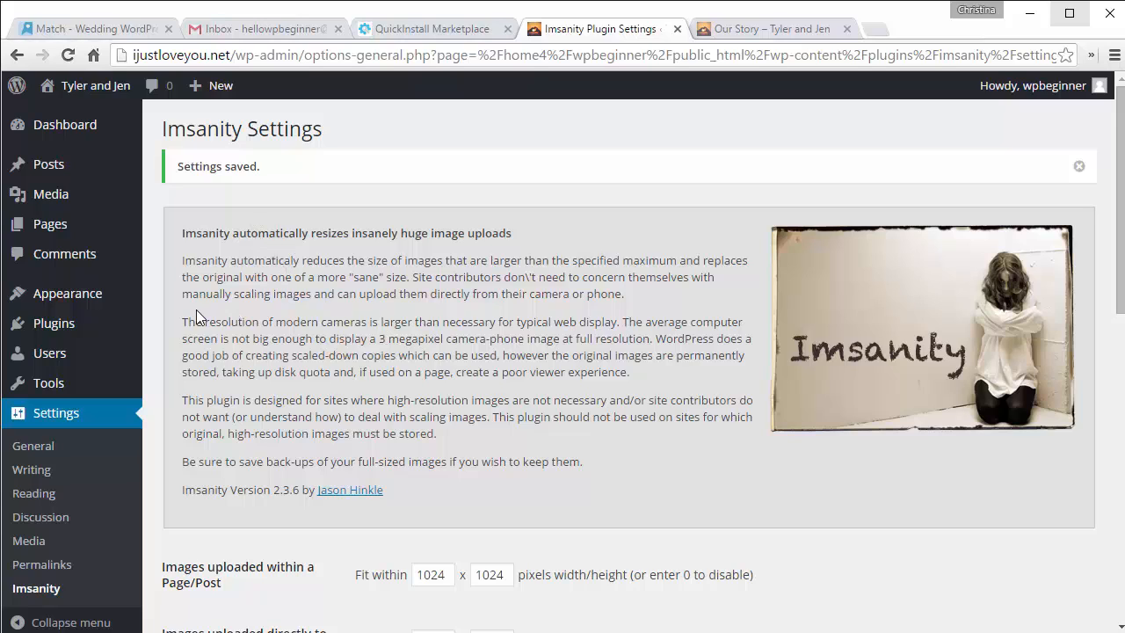
click(70, 321)
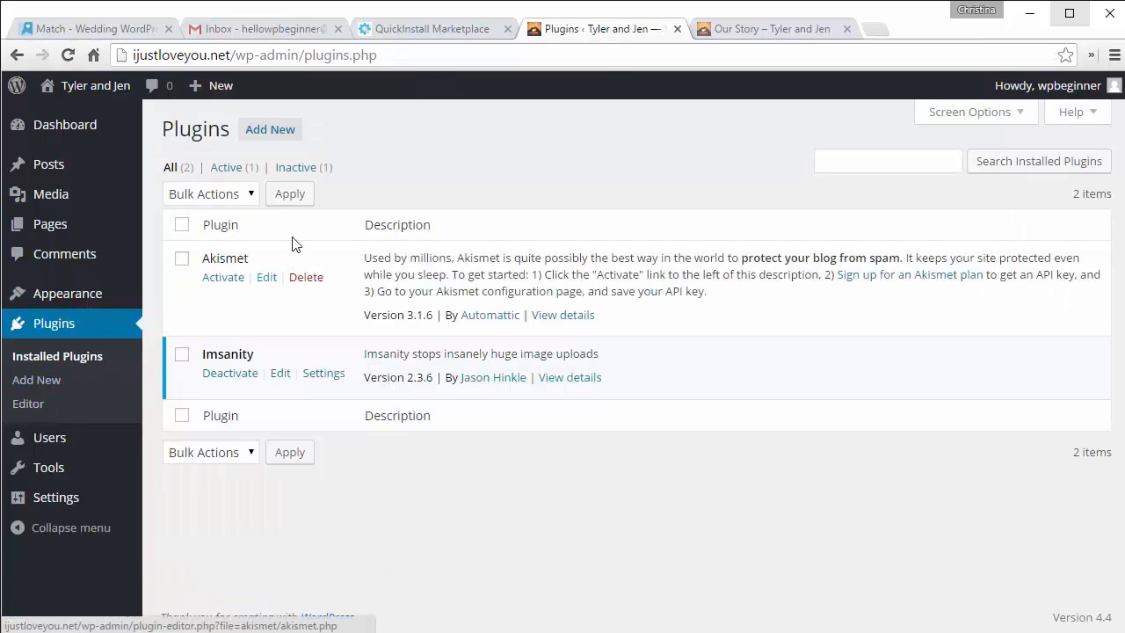
Step: Search Add New plugins for 'imsanity' to confirm it shows installed, then open Media > Library
click(275, 131)
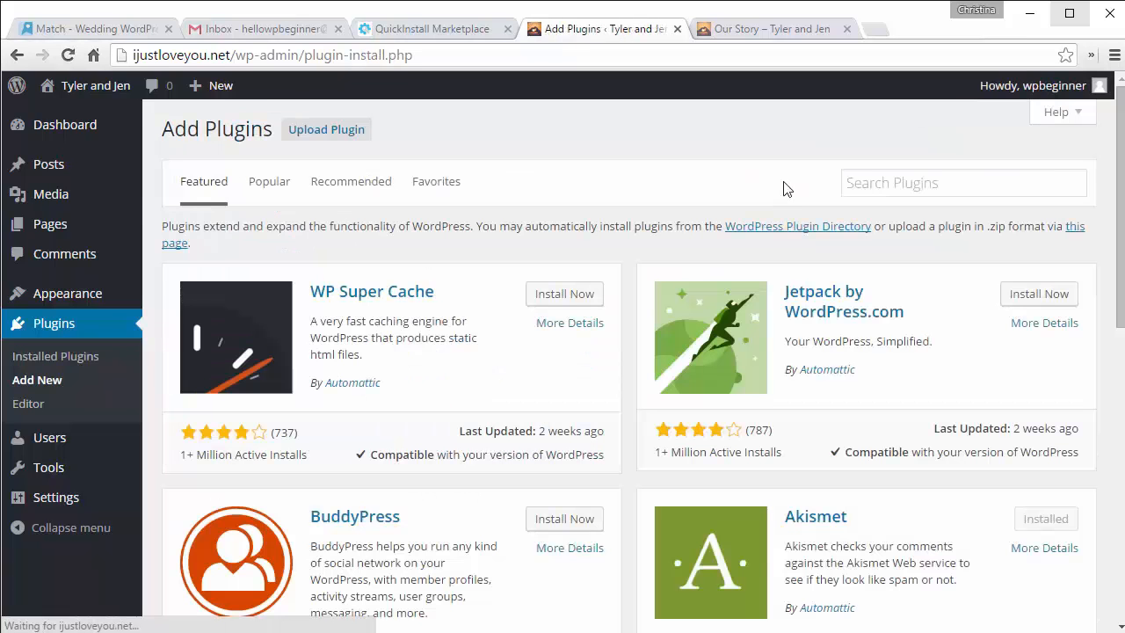
click(863, 185)
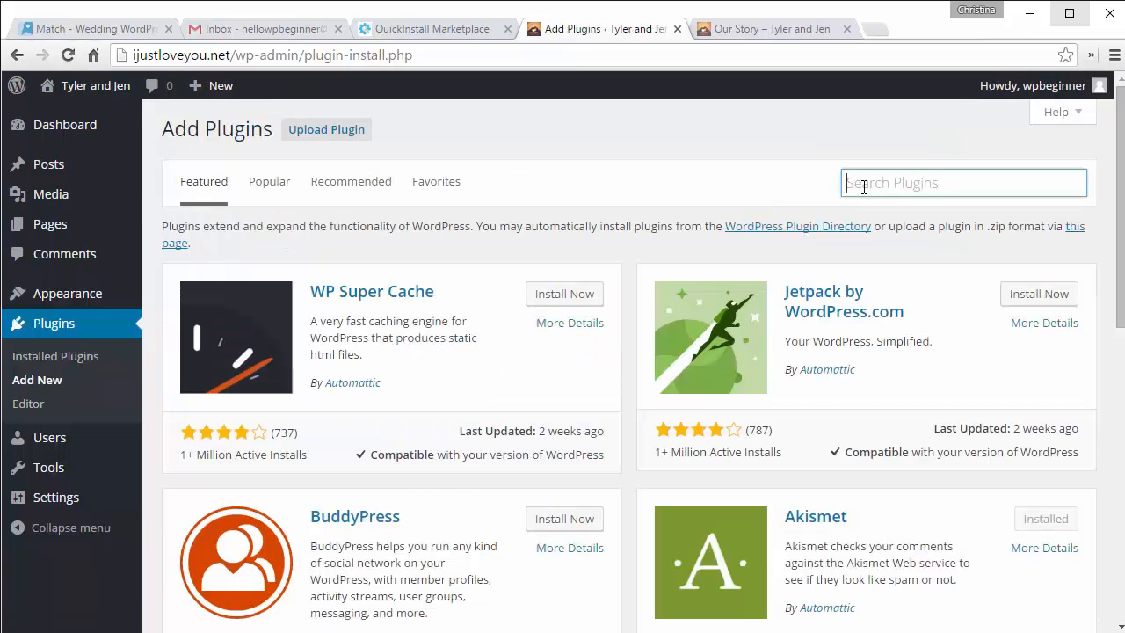
text(imsanity)
key(Return)
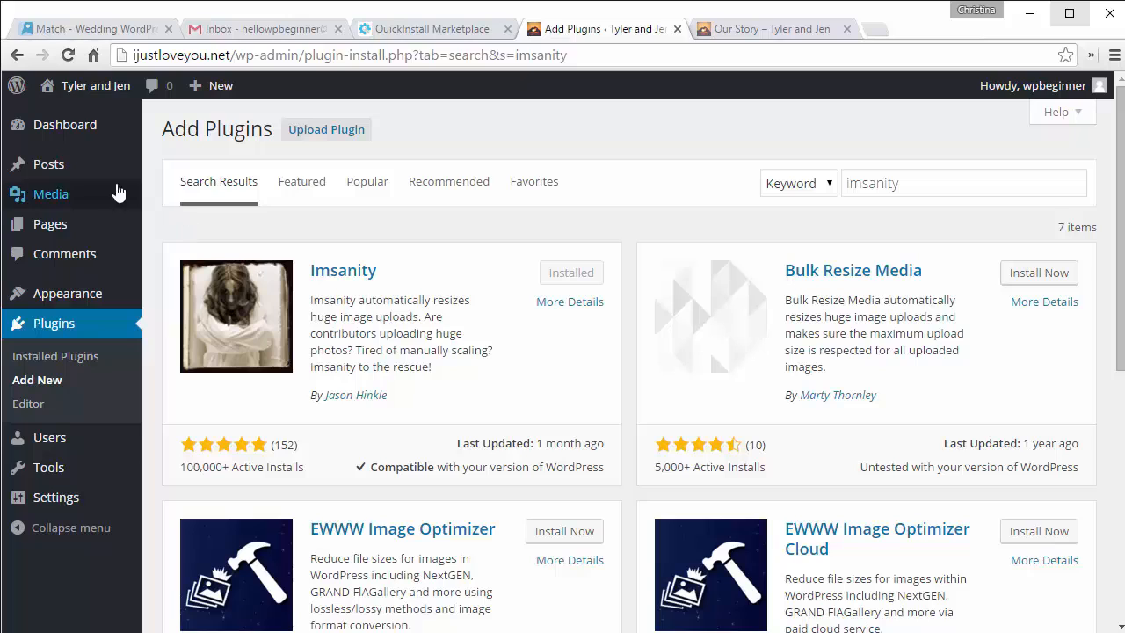
mouse_move(70, 194)
click(163, 200)
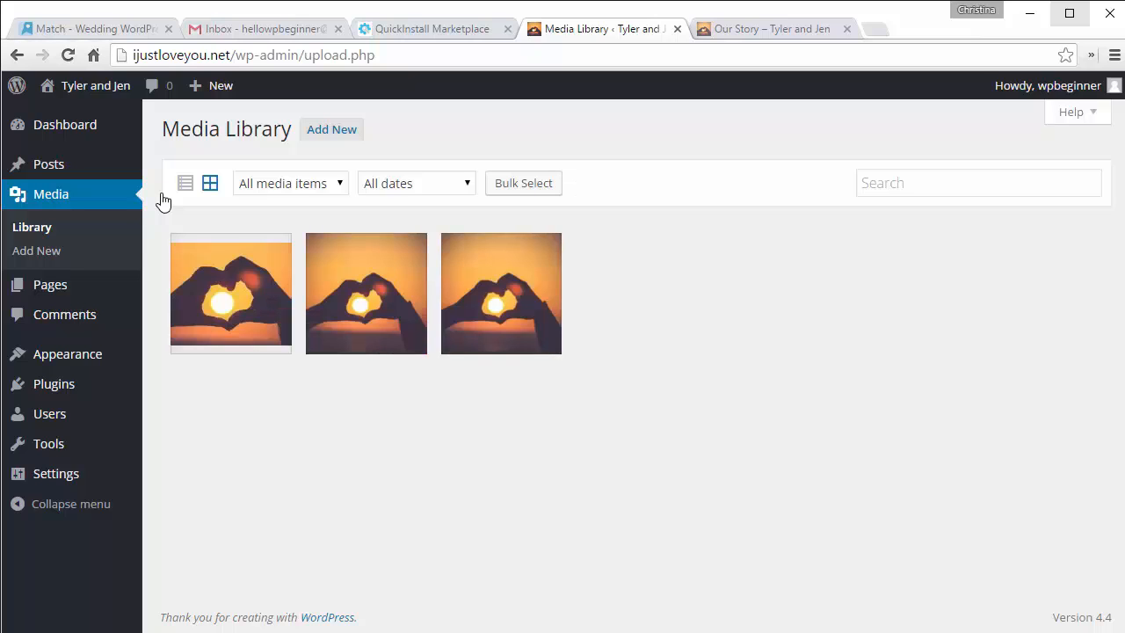
Step: Drag the eleven selected wedding photos from the photos folder into the Media Library upload area
click(318, 136)
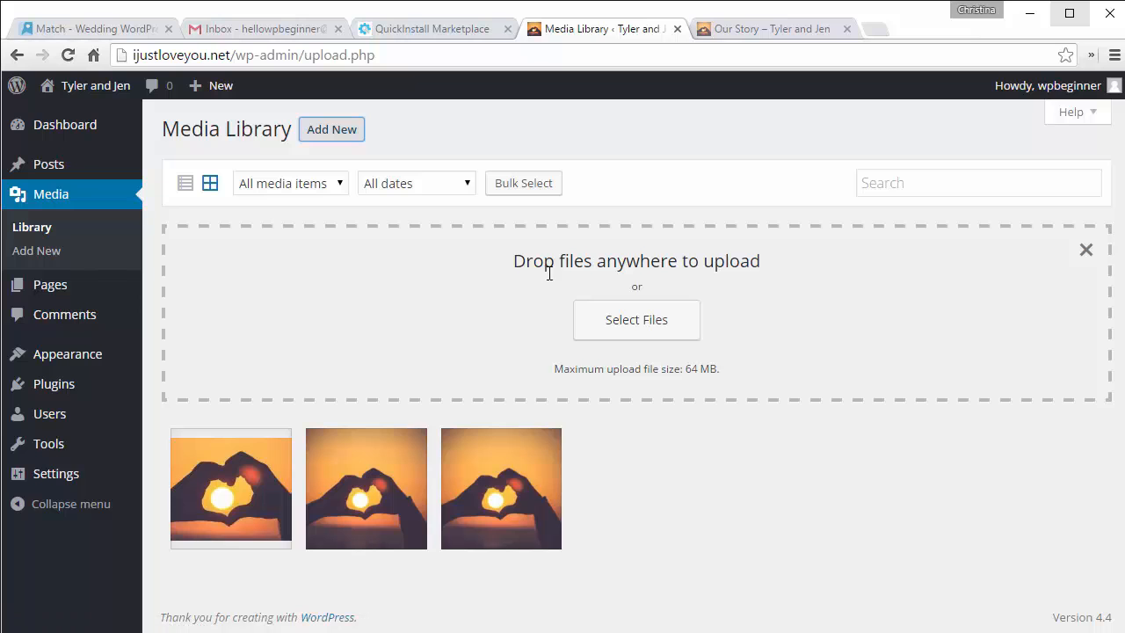
click(623, 323)
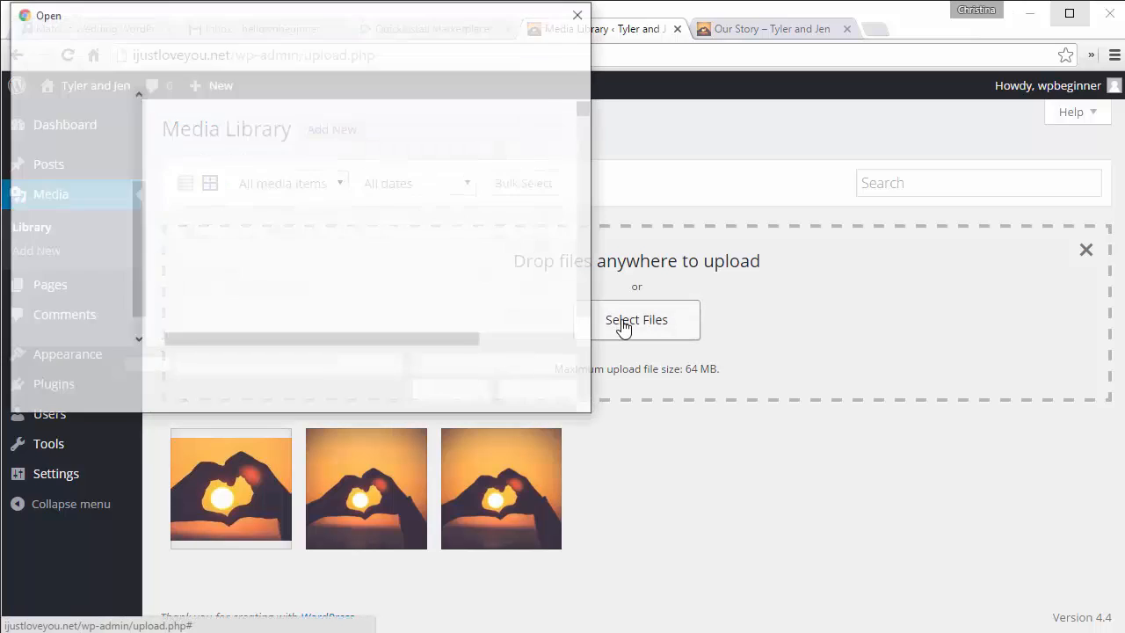
click(536, 393)
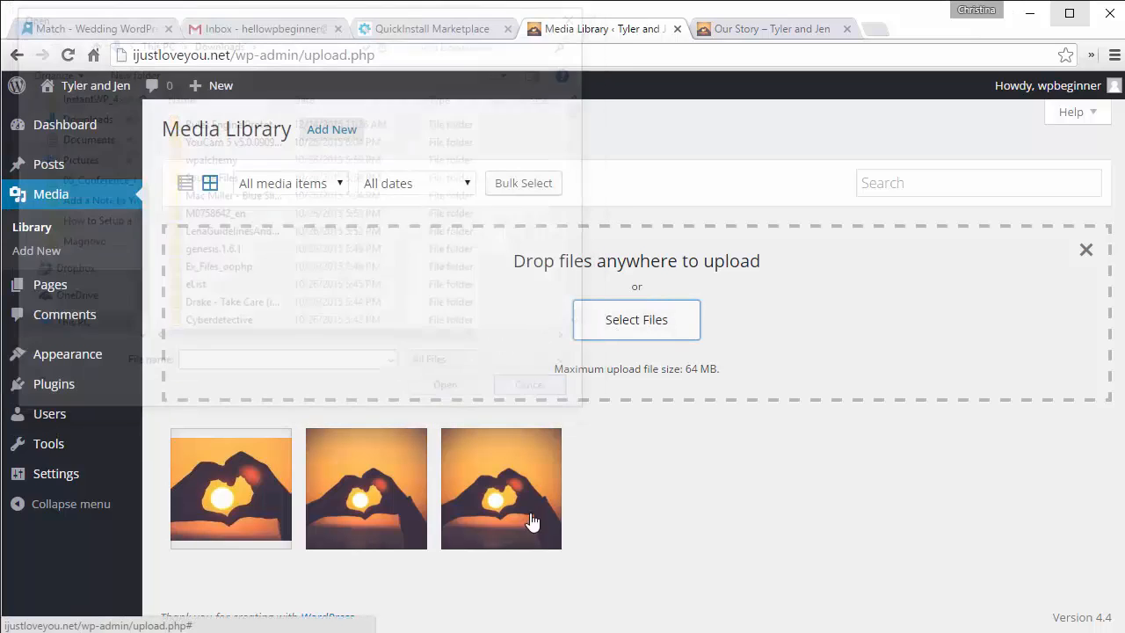
key(alt+Tab)
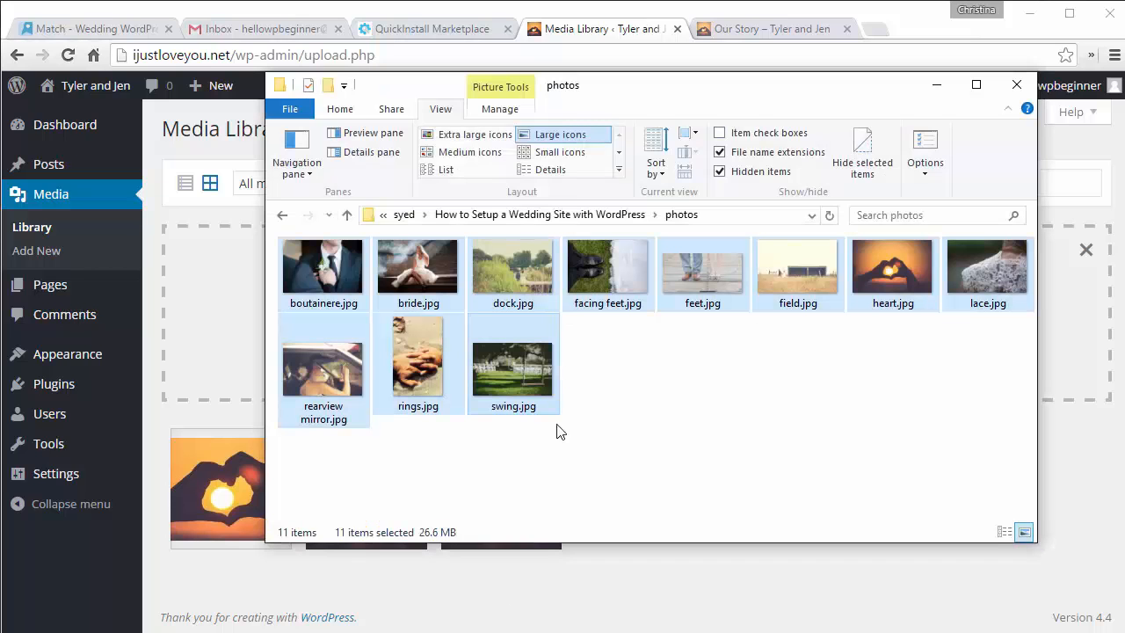
drag(676, 101, 1035, 189)
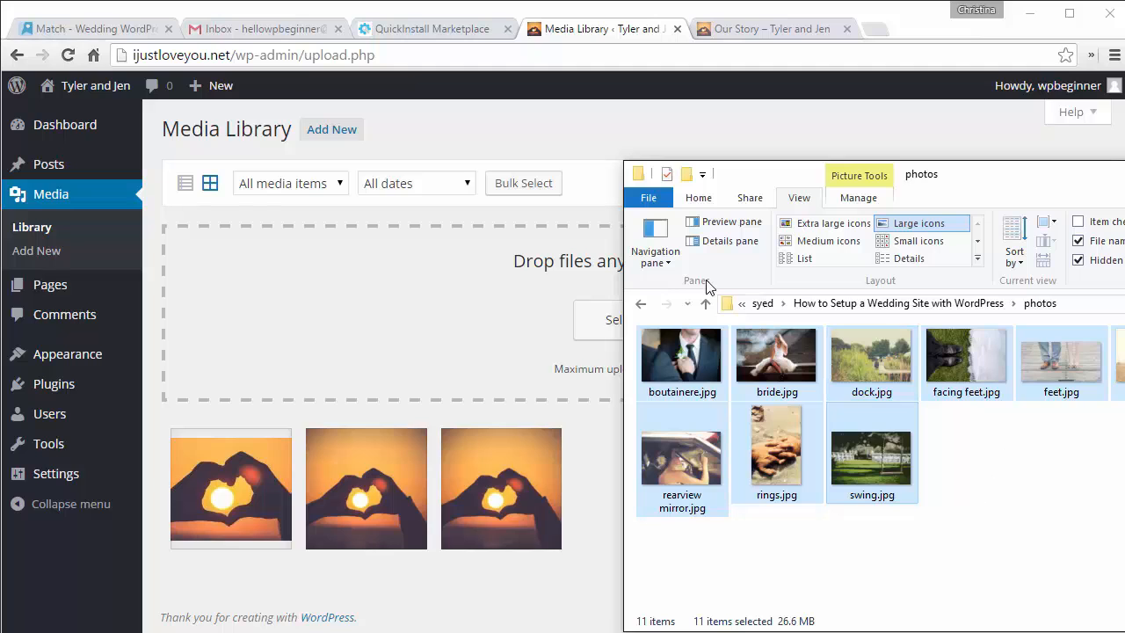
drag(685, 362, 466, 322)
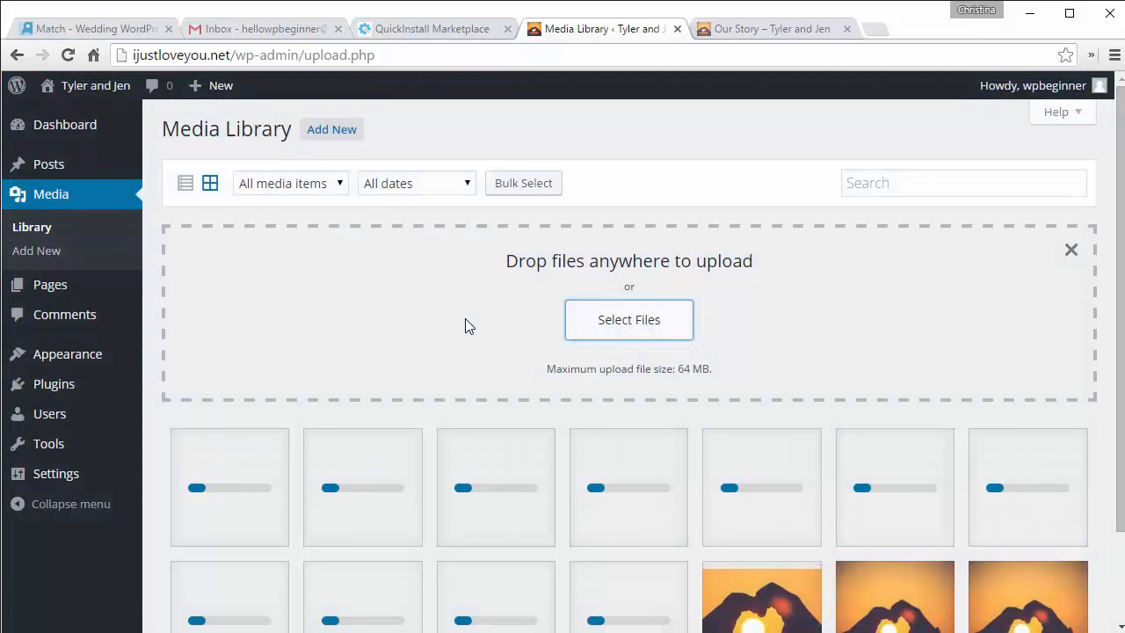
scroll(467, 326, down, 2)
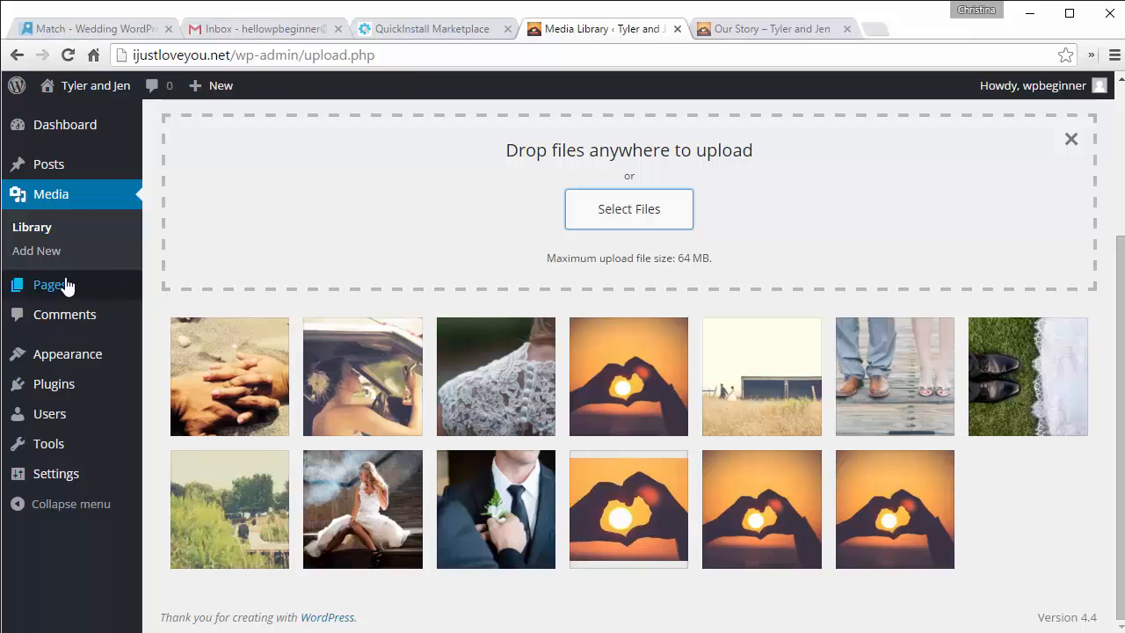
Step: From All Pages, edit Our Story and paste several Lorem ipsum paragraphs into its empty body
mouse_move(67, 283)
click(172, 289)
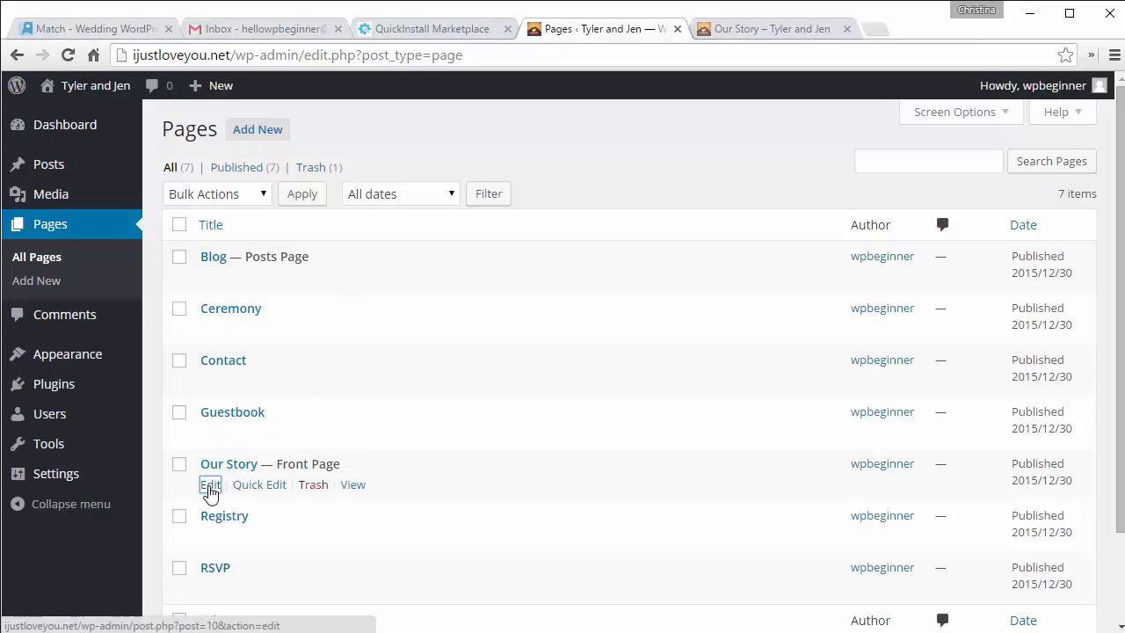
click(210, 486)
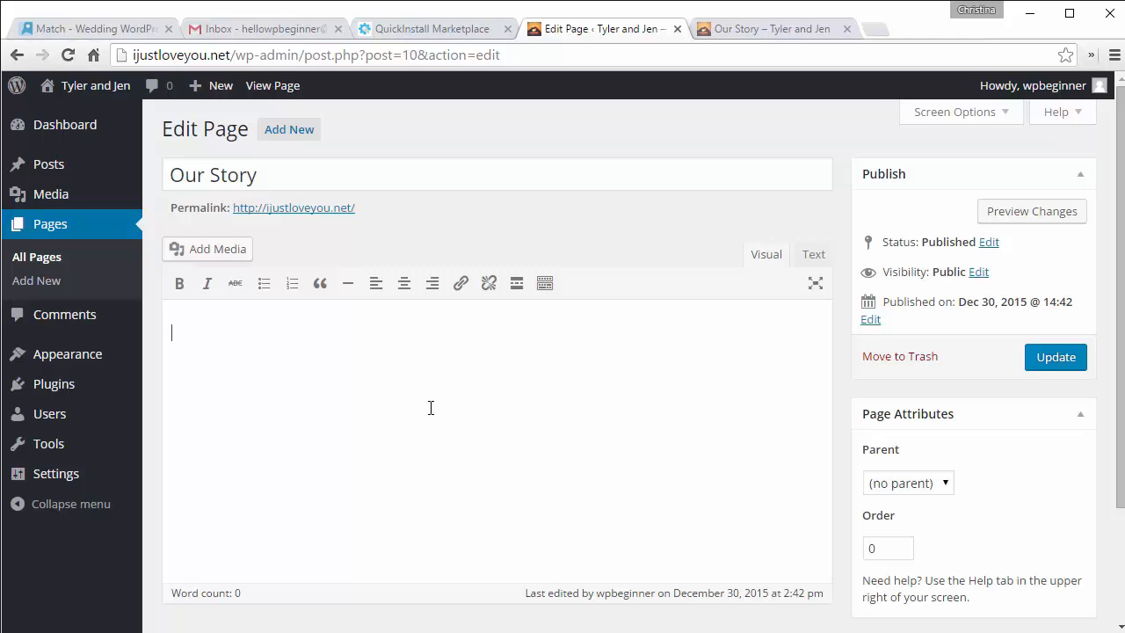
key(ctrl+v)
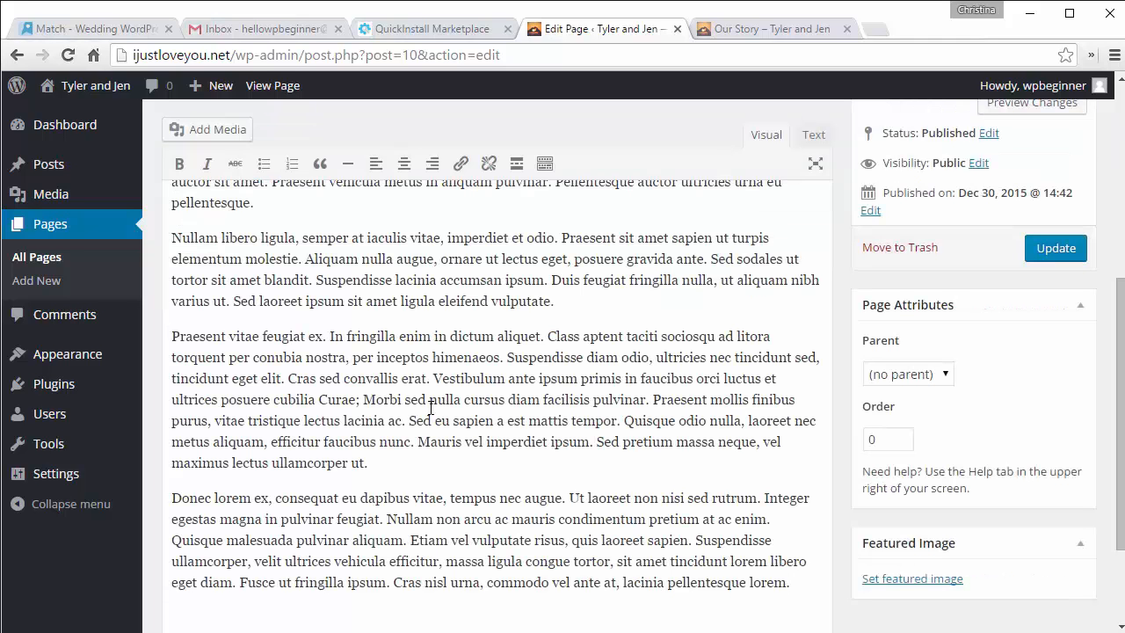
scroll(431, 407, up, 3)
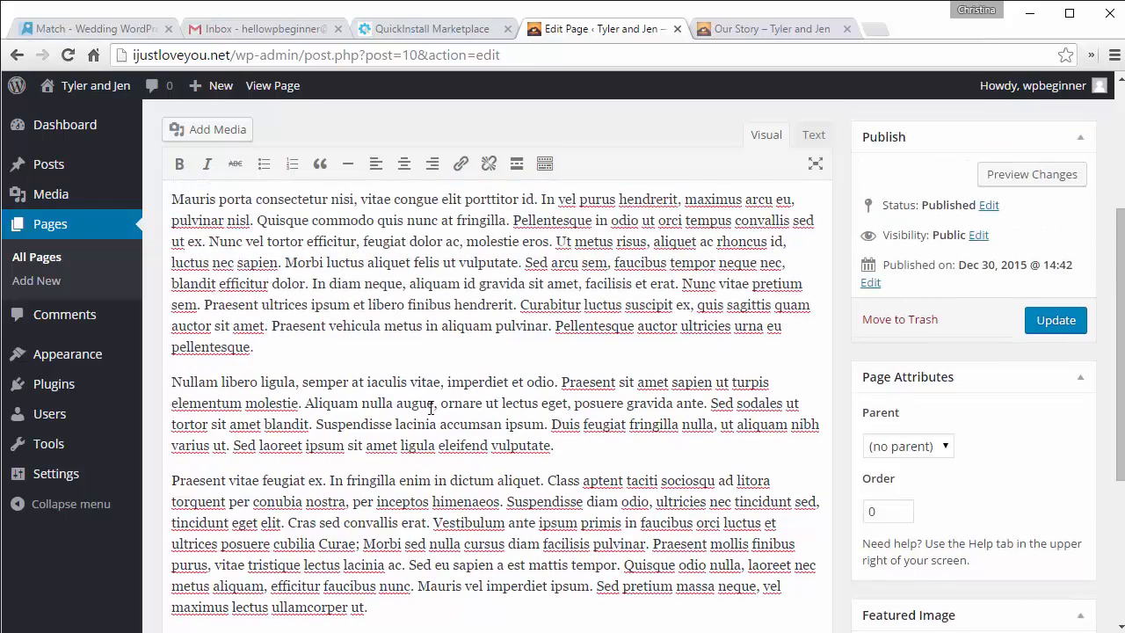
scroll(430, 407, up, 2)
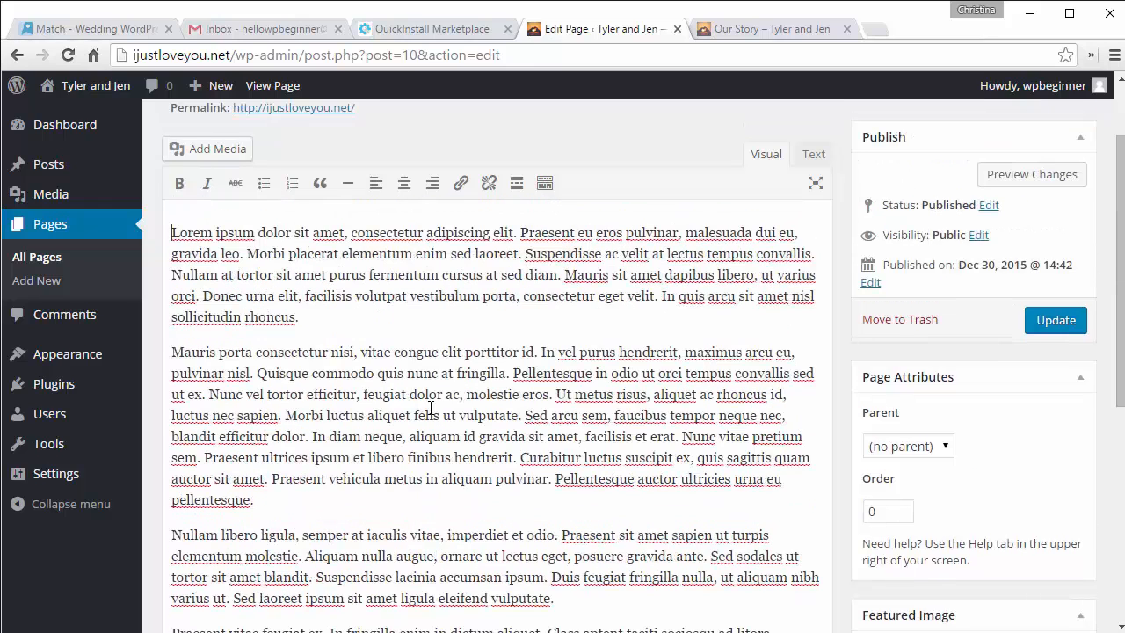
scroll(430, 407, up, 1)
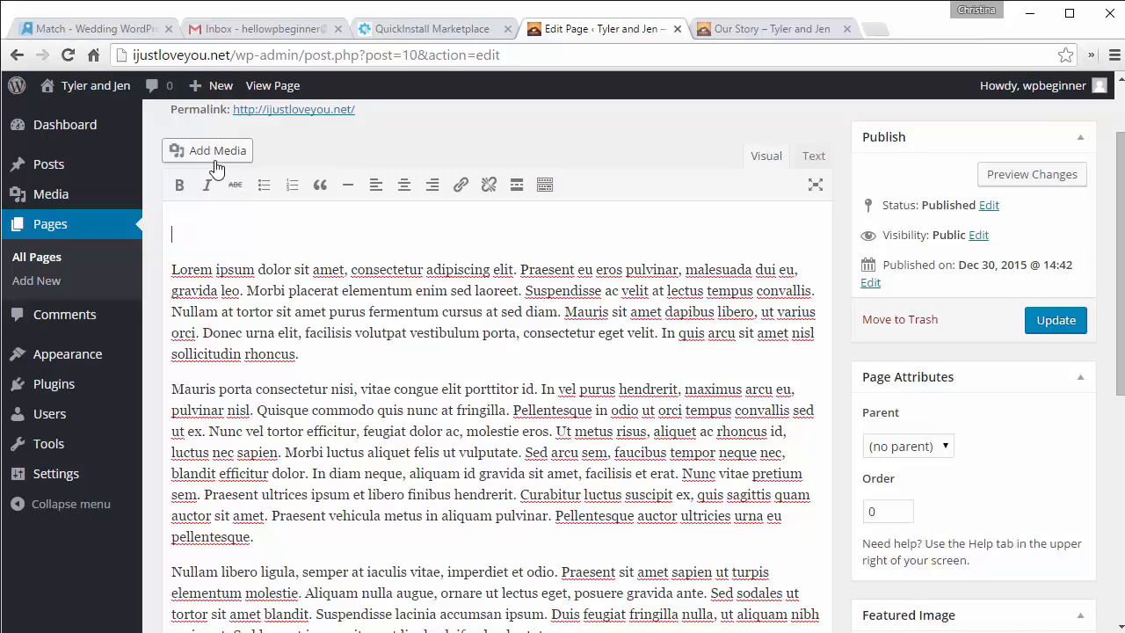
Step: In the Add Media picker, choose the dock photo of the couple
click(242, 160)
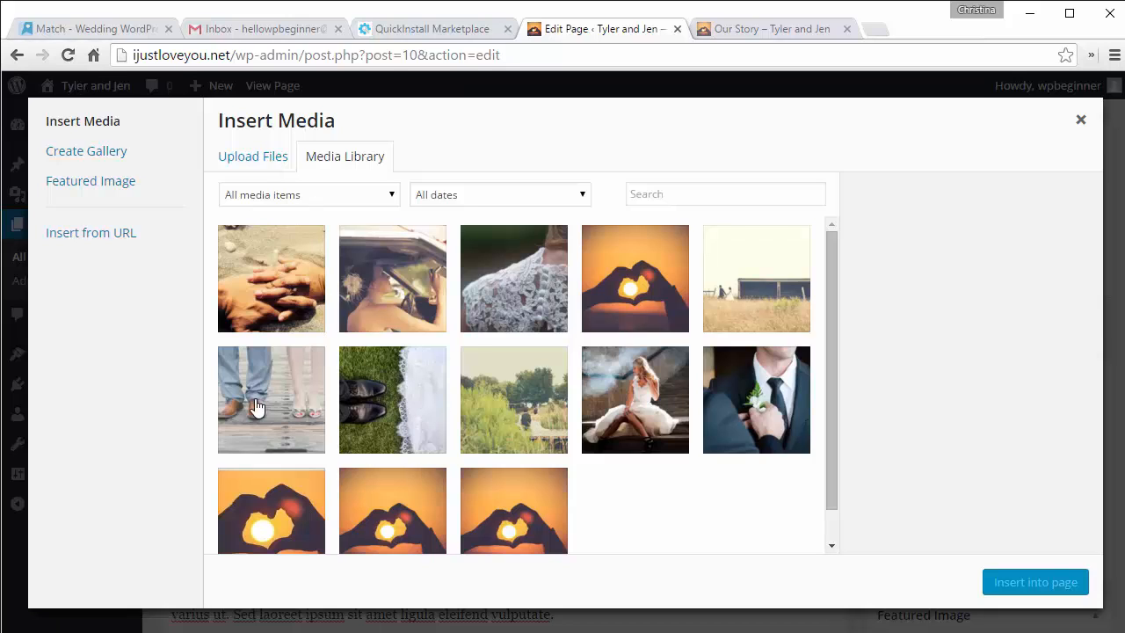
click(508, 433)
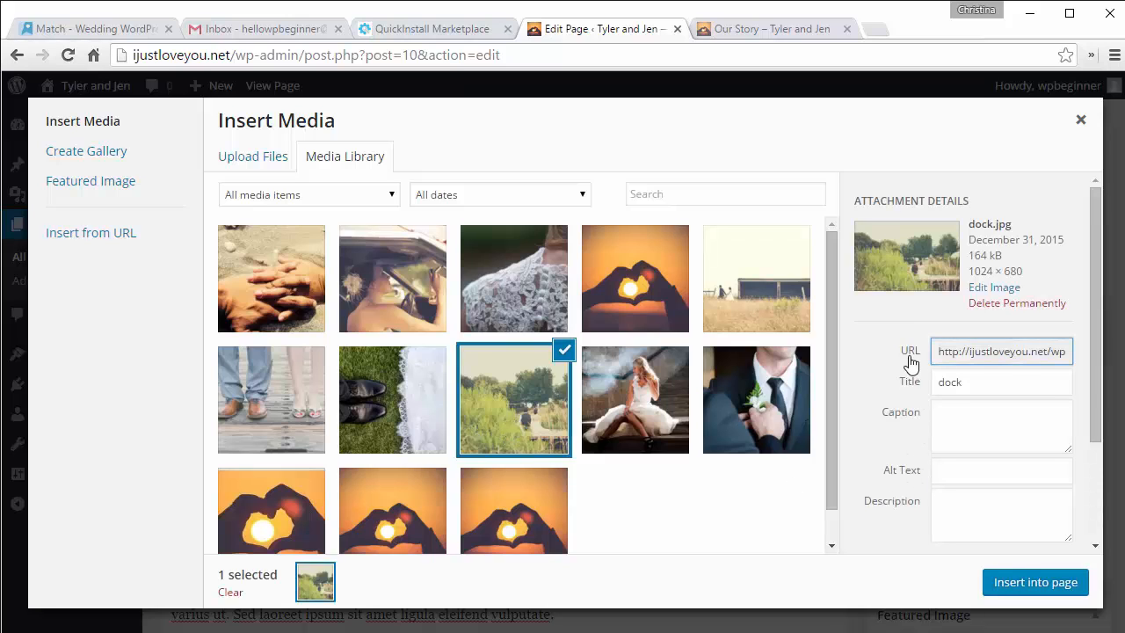
scroll(913, 362, down, 1)
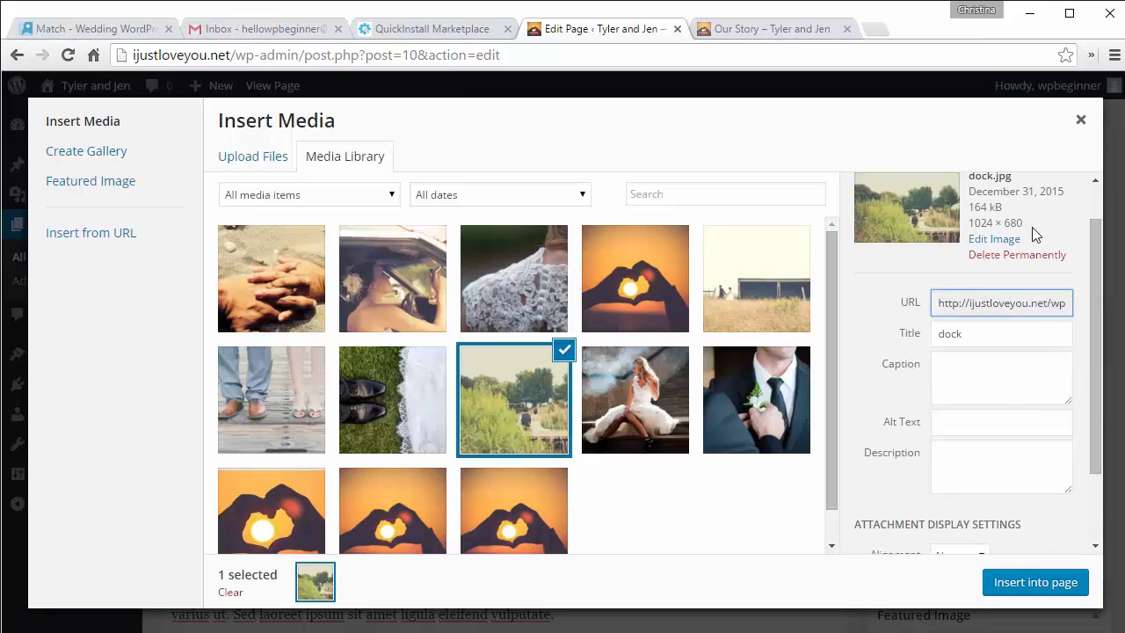
scroll(927, 303, down, 1)
scroll(927, 304, down, 2)
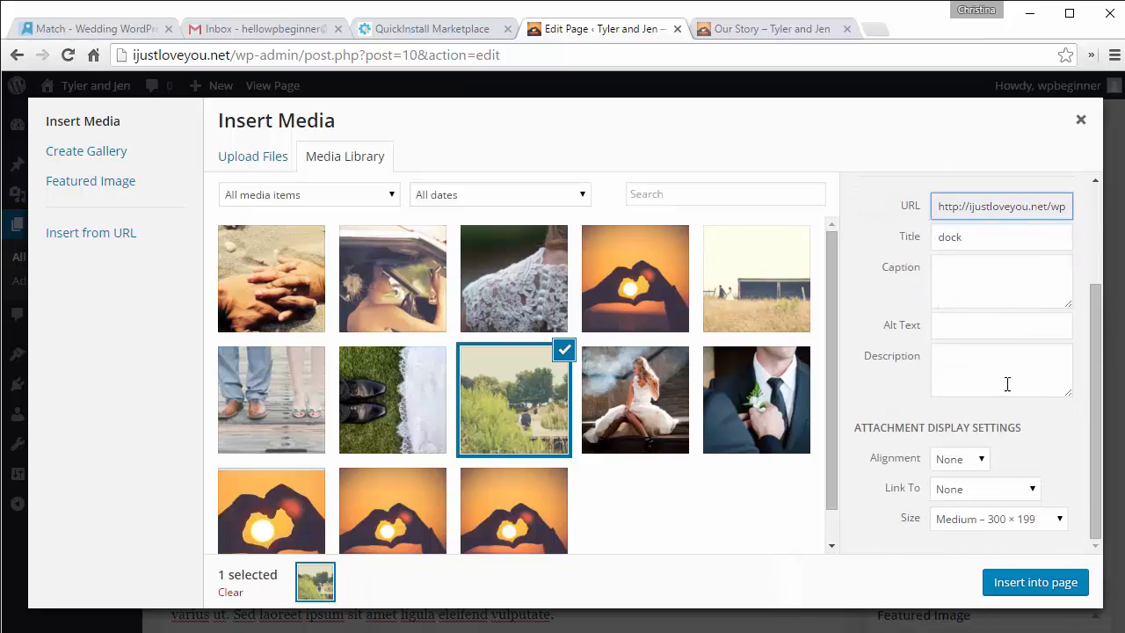
Step: Insert the photo at Full Size 1024 × 680 above the text and select it
click(995, 520)
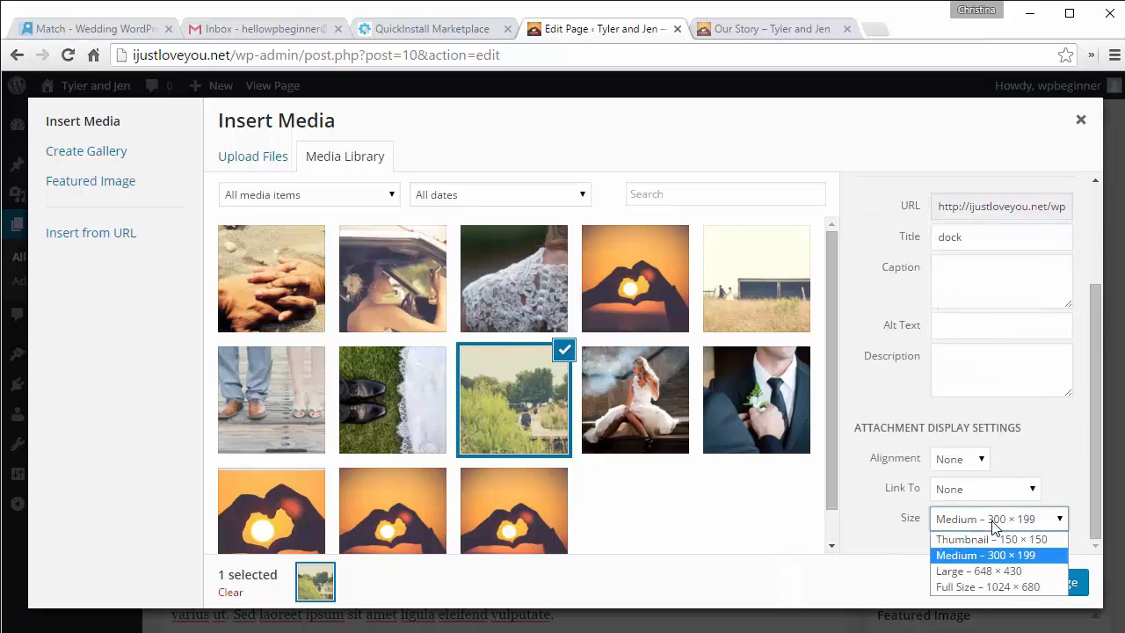
click(973, 587)
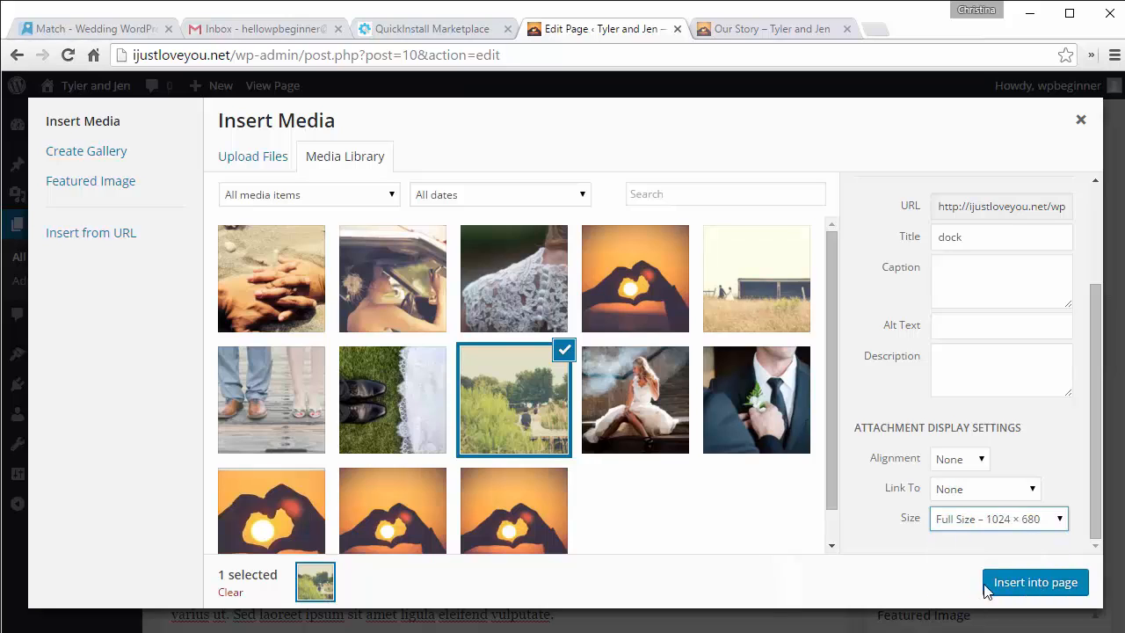
click(1029, 586)
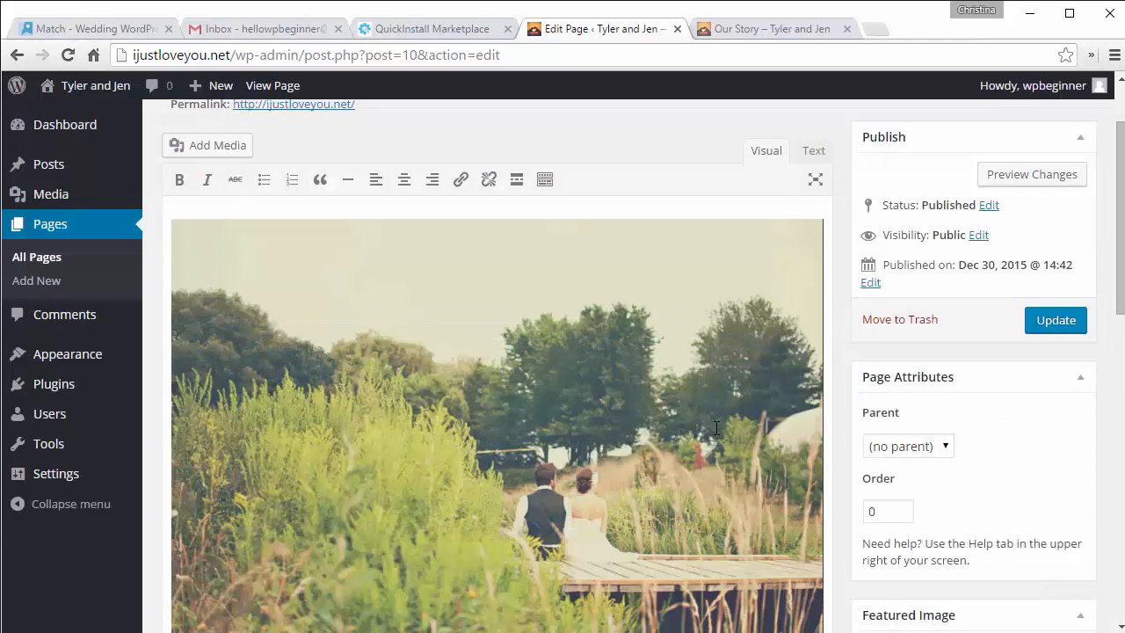
scroll(716, 428, down, 3)
scroll(716, 428, down, 5)
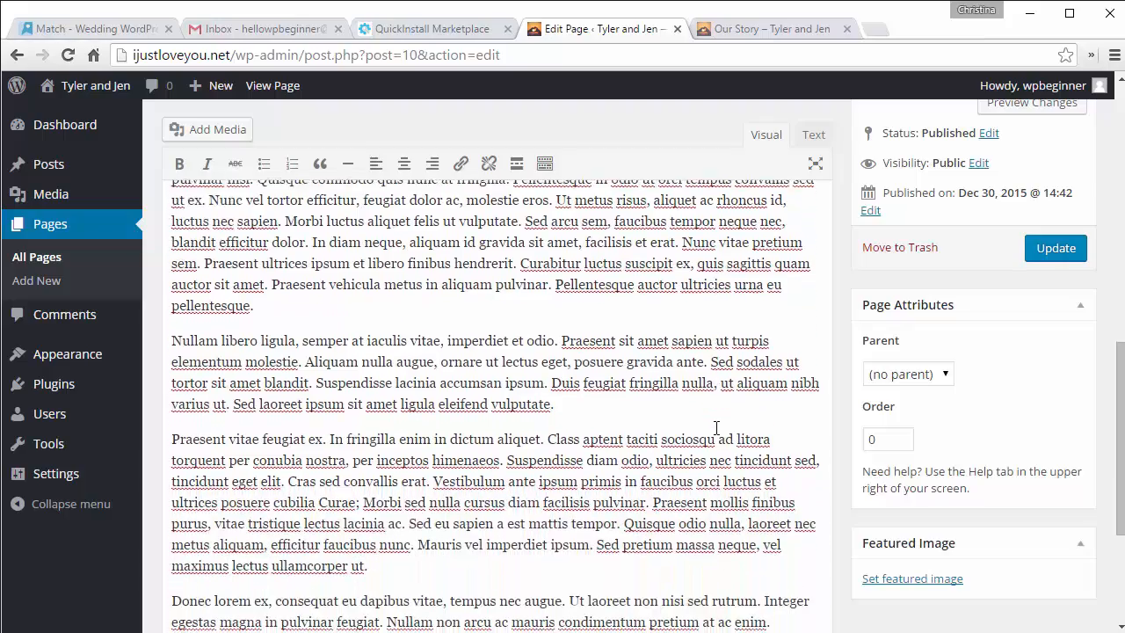
scroll(716, 428, up, 10)
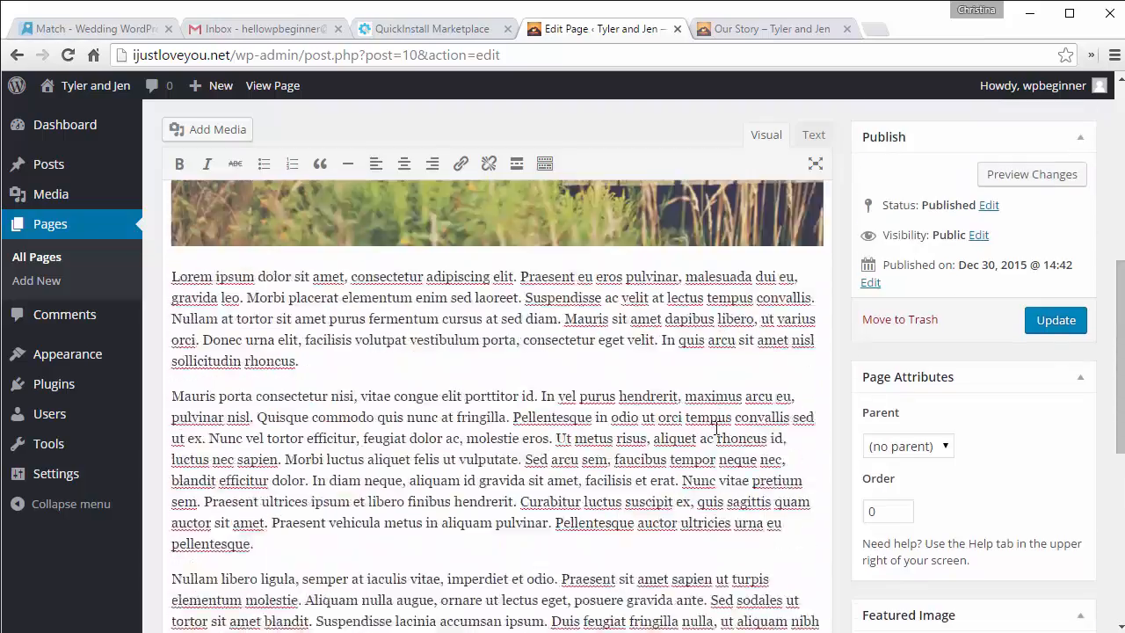
scroll(687, 340, up, 2)
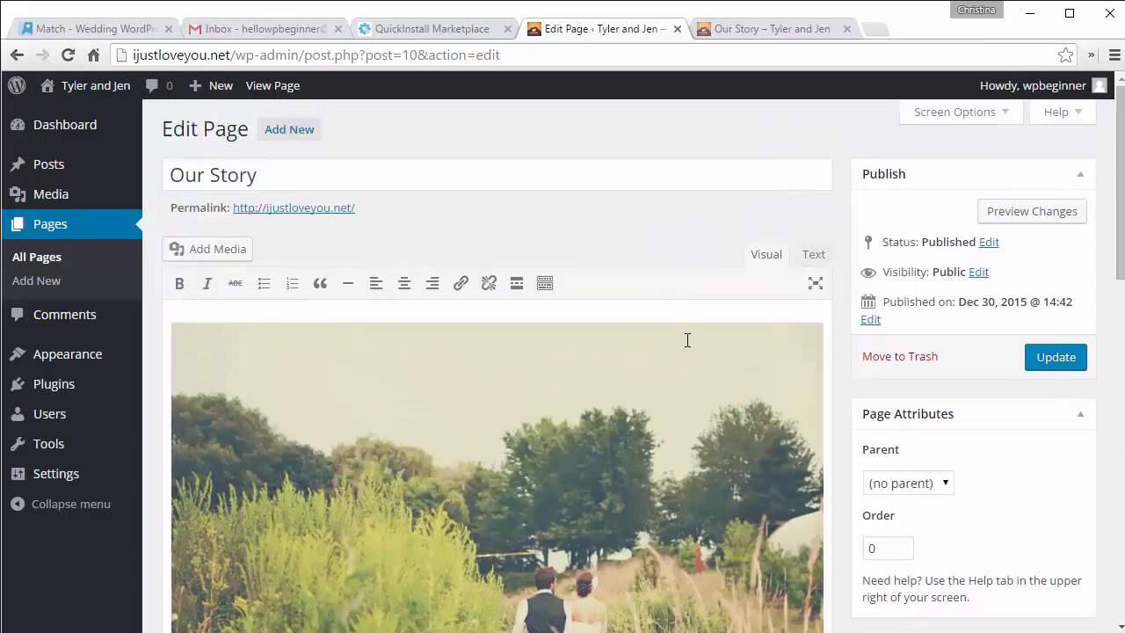
click(462, 480)
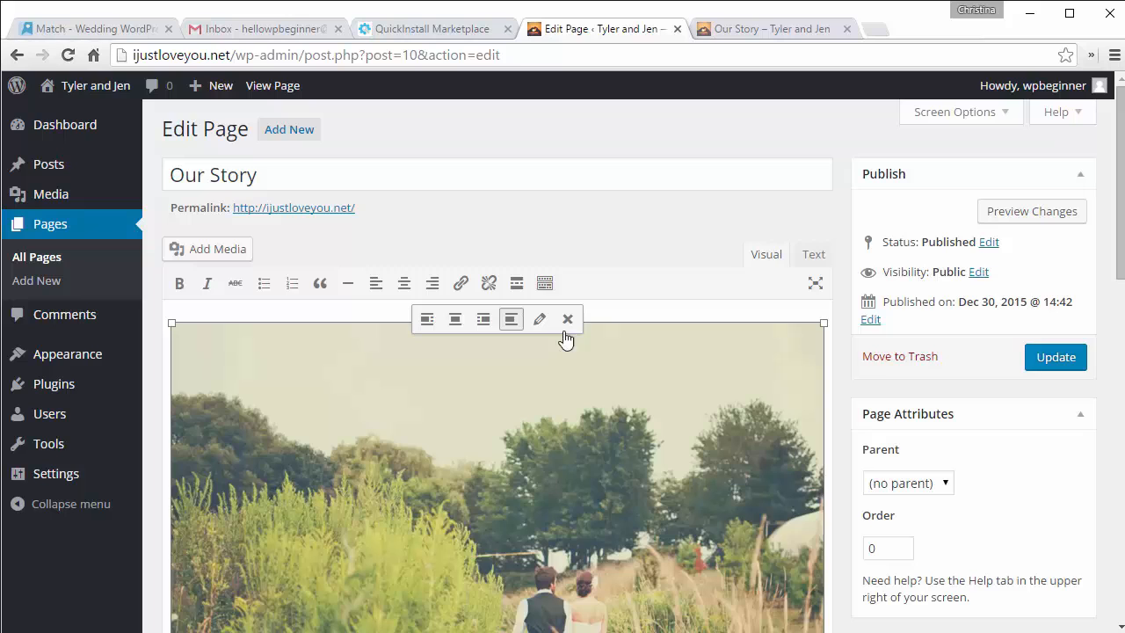
Step: Update the Our Story page and scroll through the reloaded live page to check the photo
click(1044, 367)
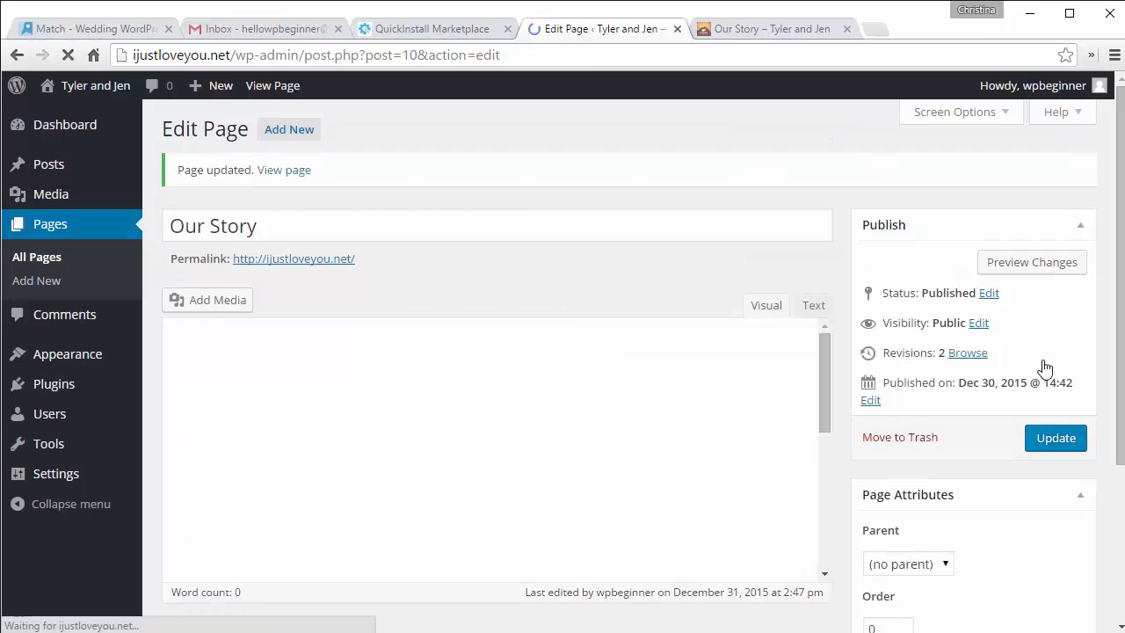
click(791, 29)
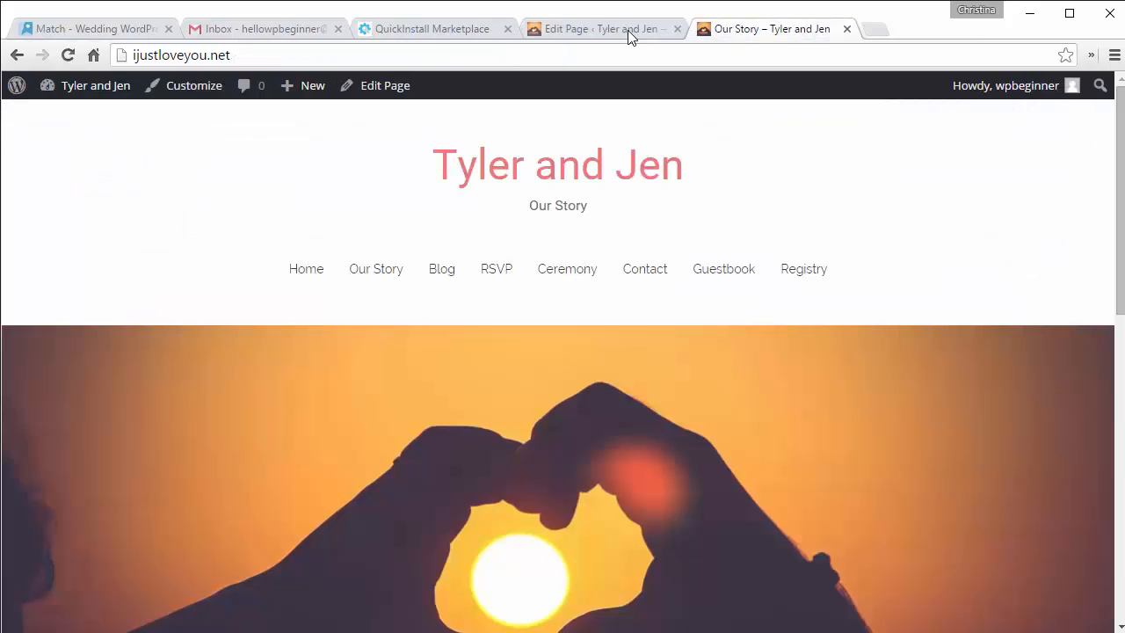
click(517, 184)
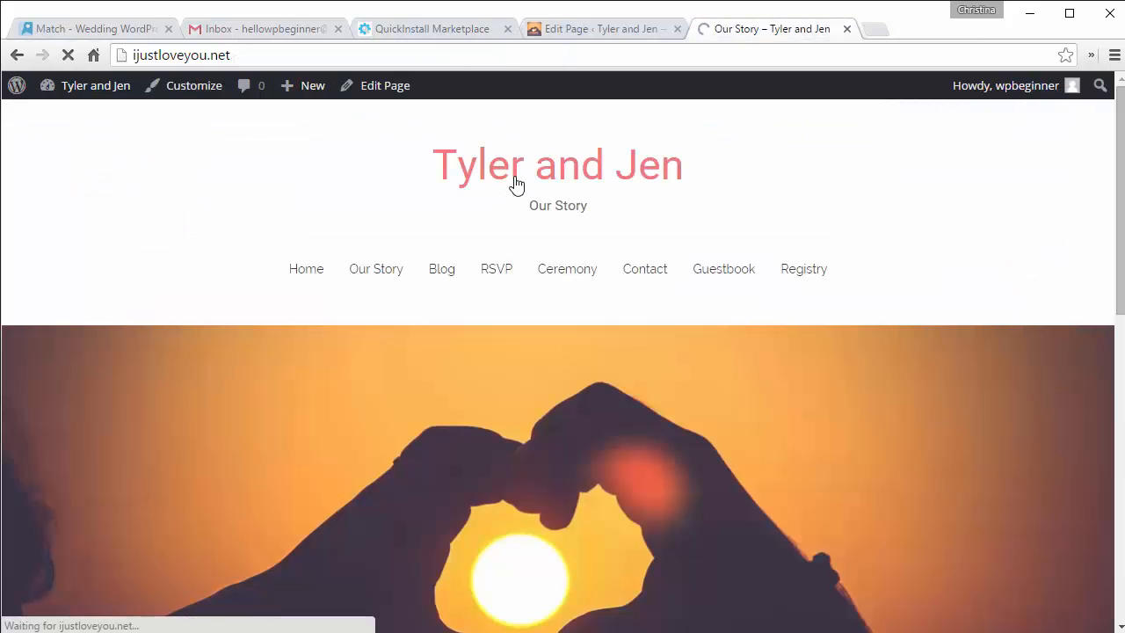
scroll(517, 185, down, 2)
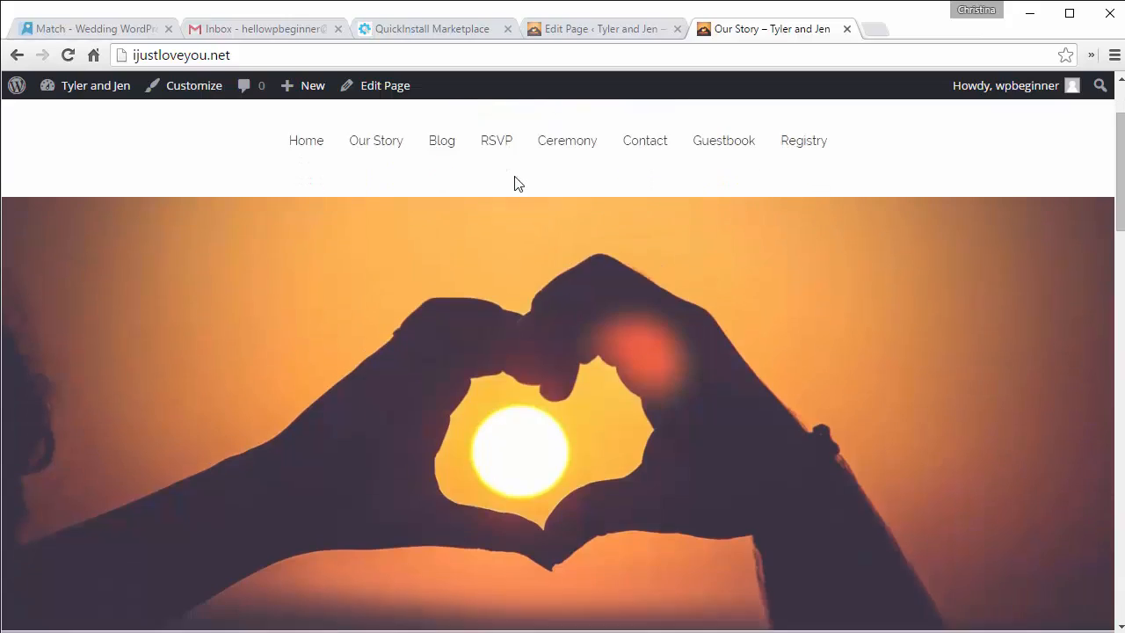
scroll(517, 183, down, 10)
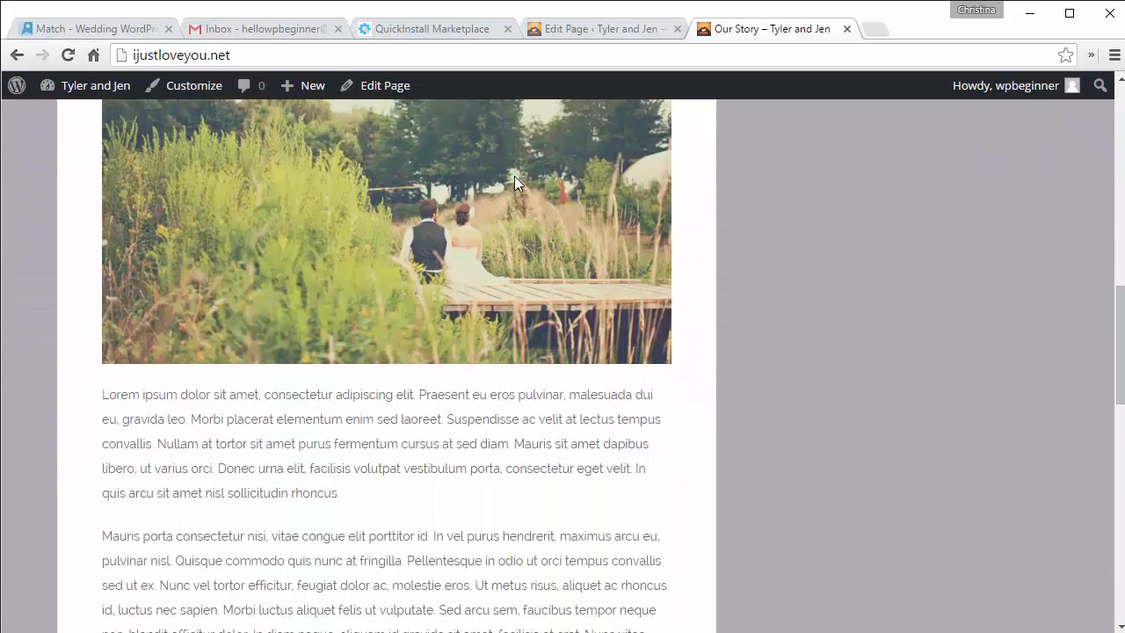
scroll(515, 177, down, 10)
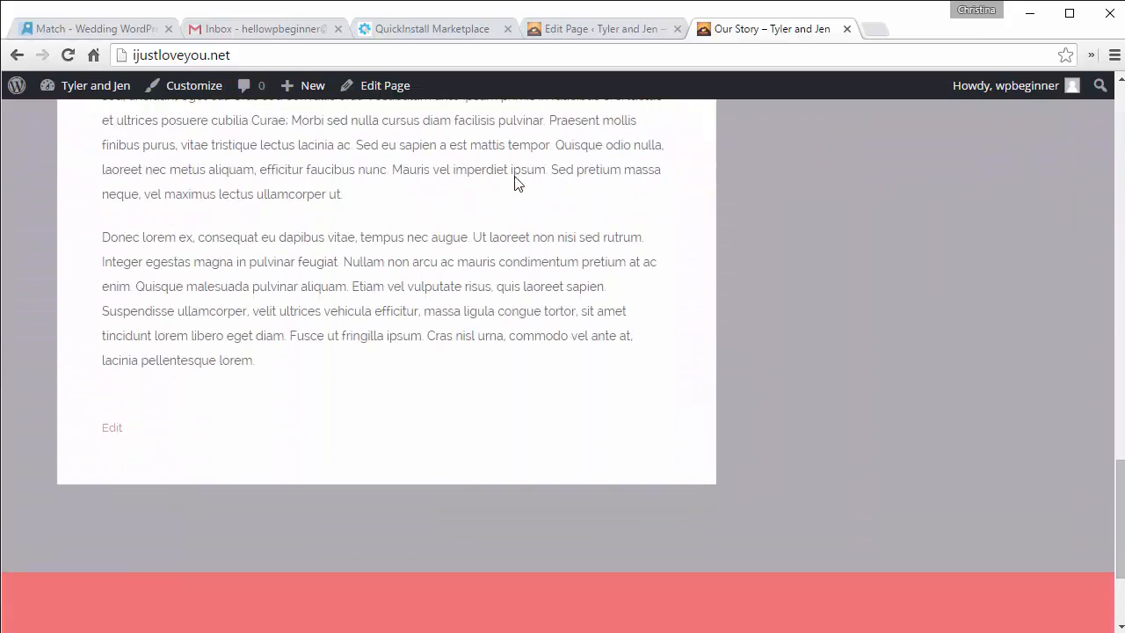
scroll(516, 183, up, 10)
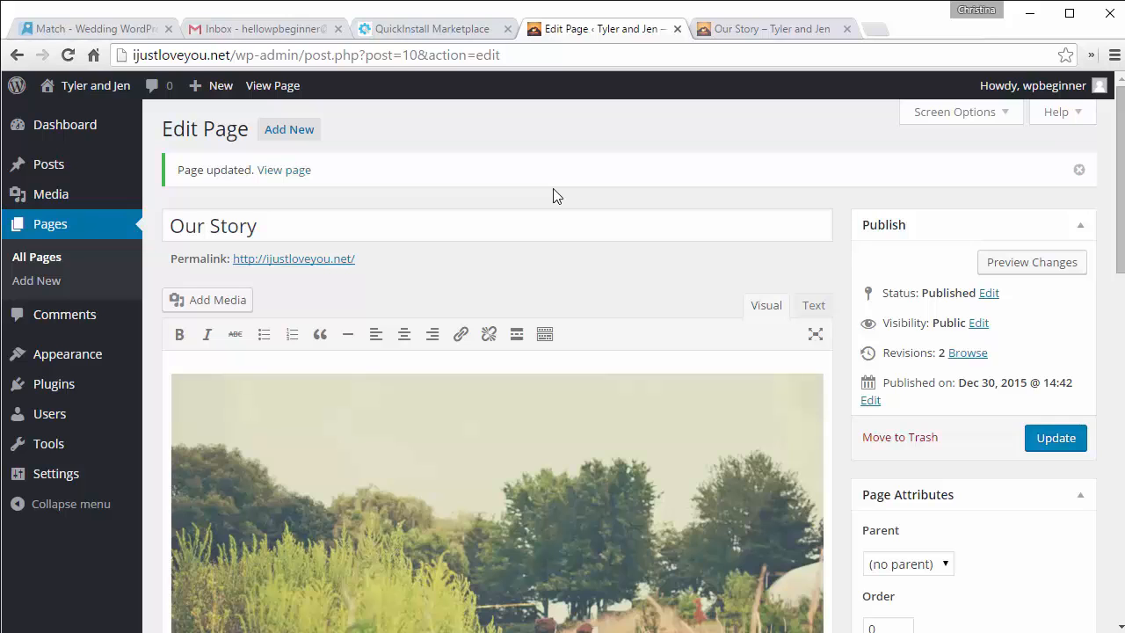
Step: From Plugins > Add New, search the plugin directory for 'envira gallery'
mouse_move(76, 389)
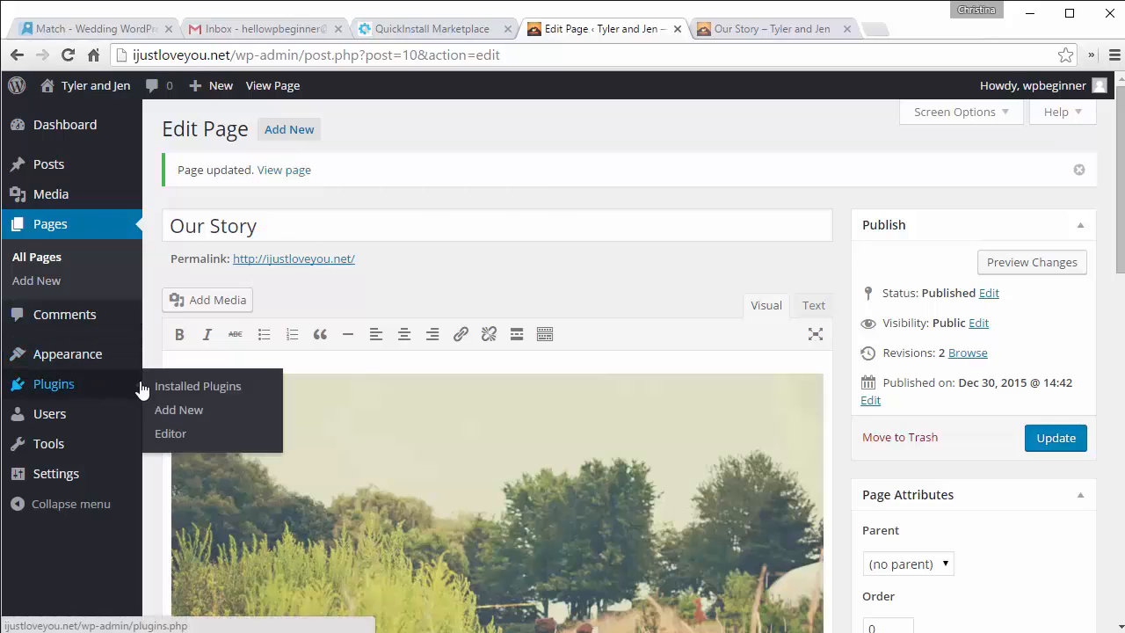
click(173, 386)
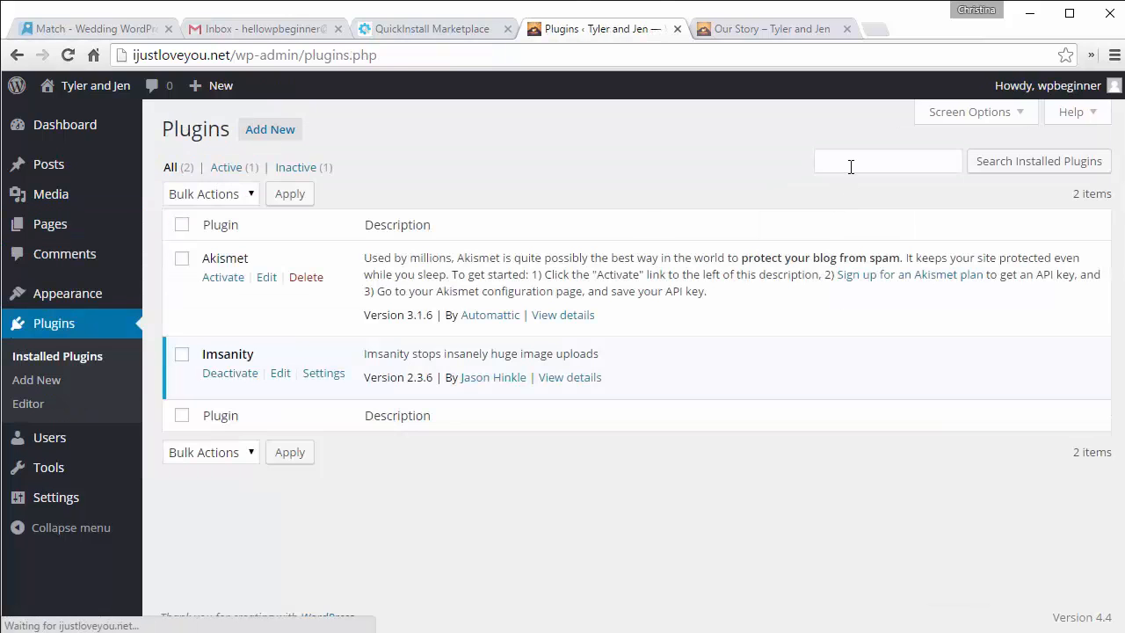
click(850, 165)
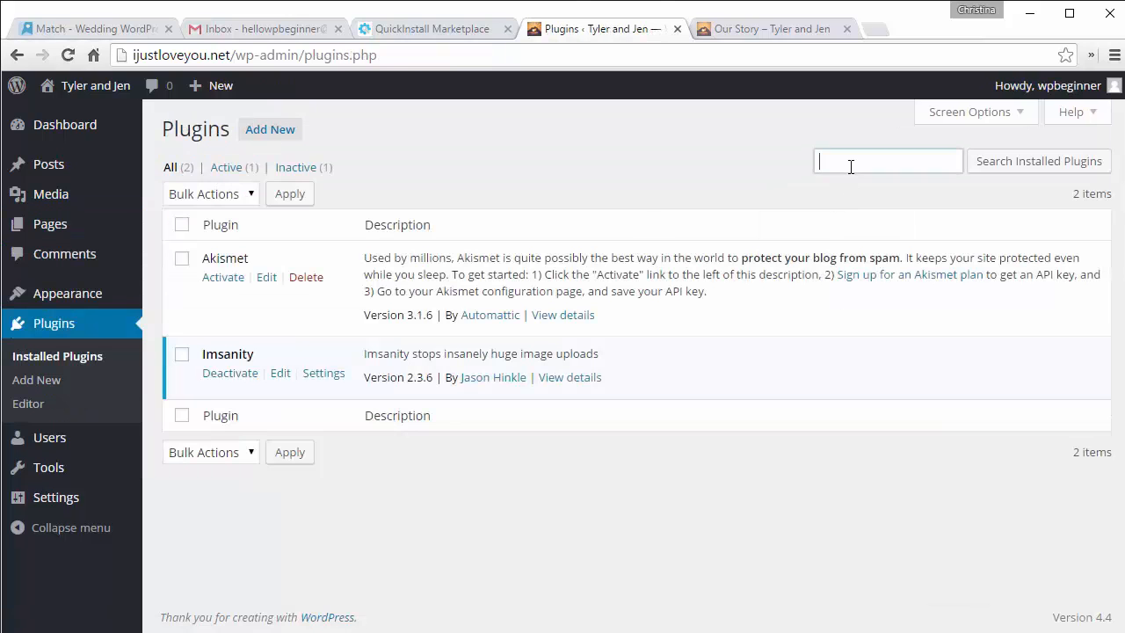
text(en)
key(BackSpace)
key(BackSpace)
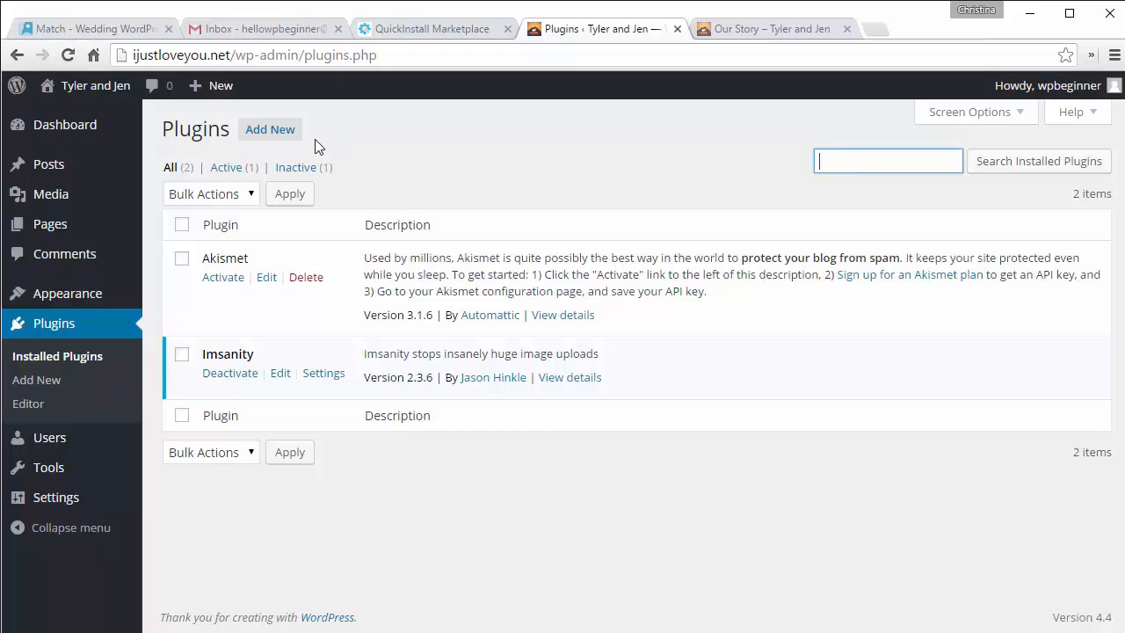
click(273, 139)
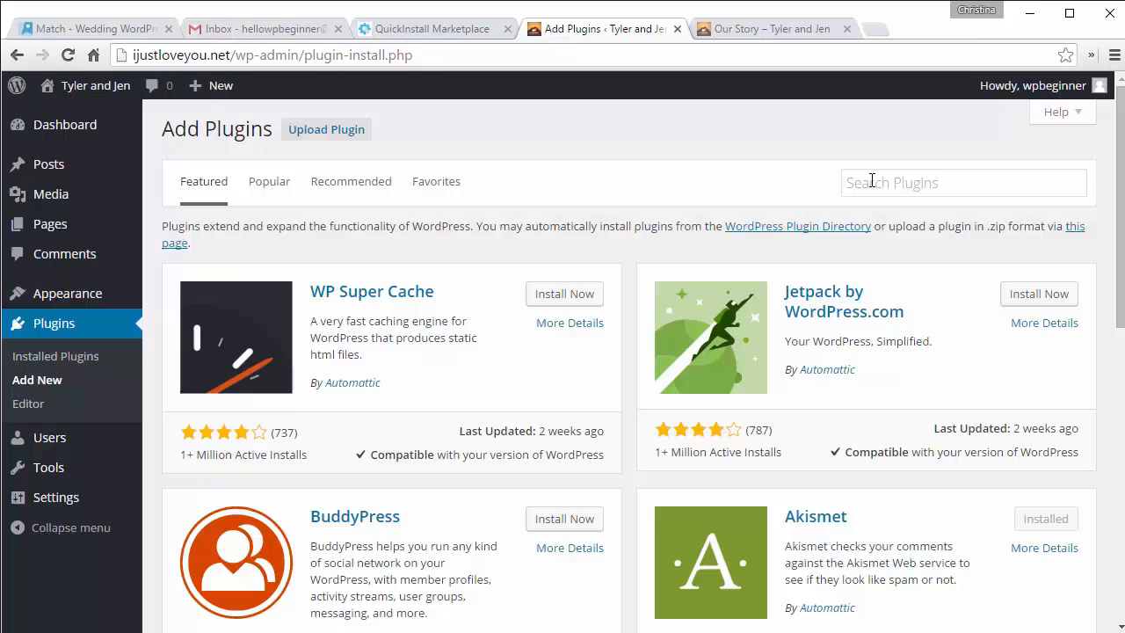
click(874, 180)
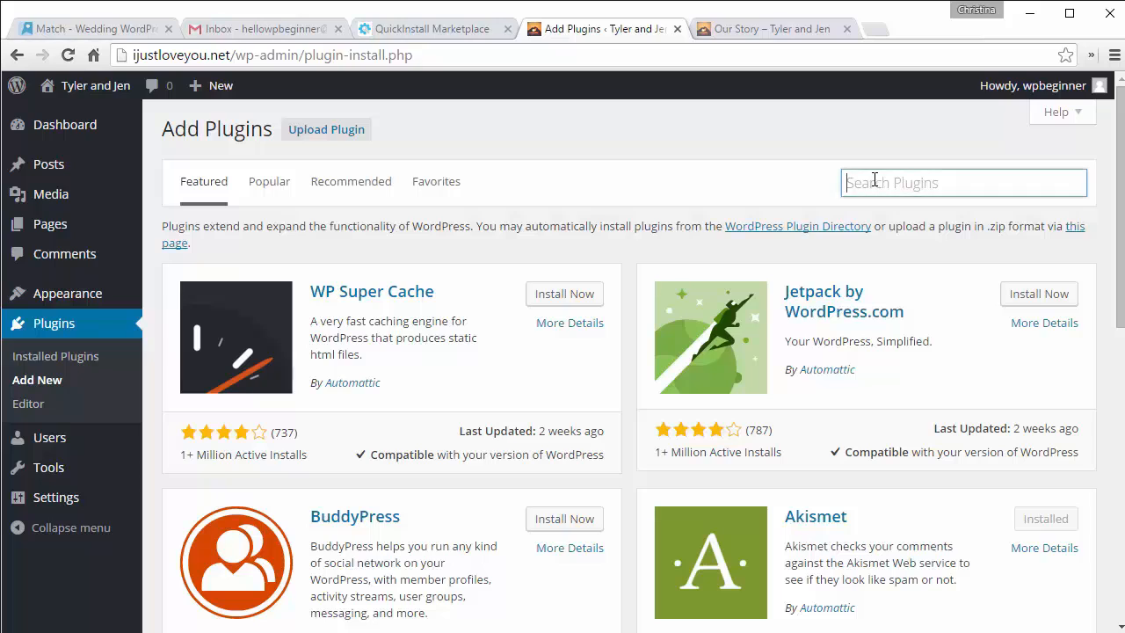
text(envira a)
text(allery)
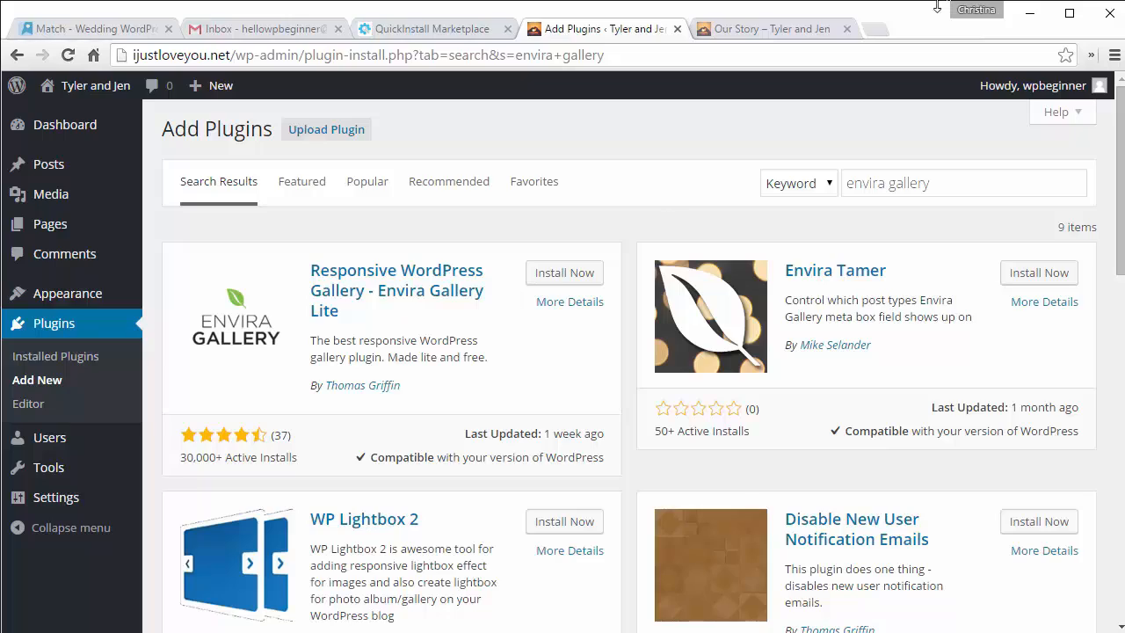
Step: Load enviragallery.com in a new tab and go to its Features & Addons page
click(882, 29)
text(enviragallery.com)
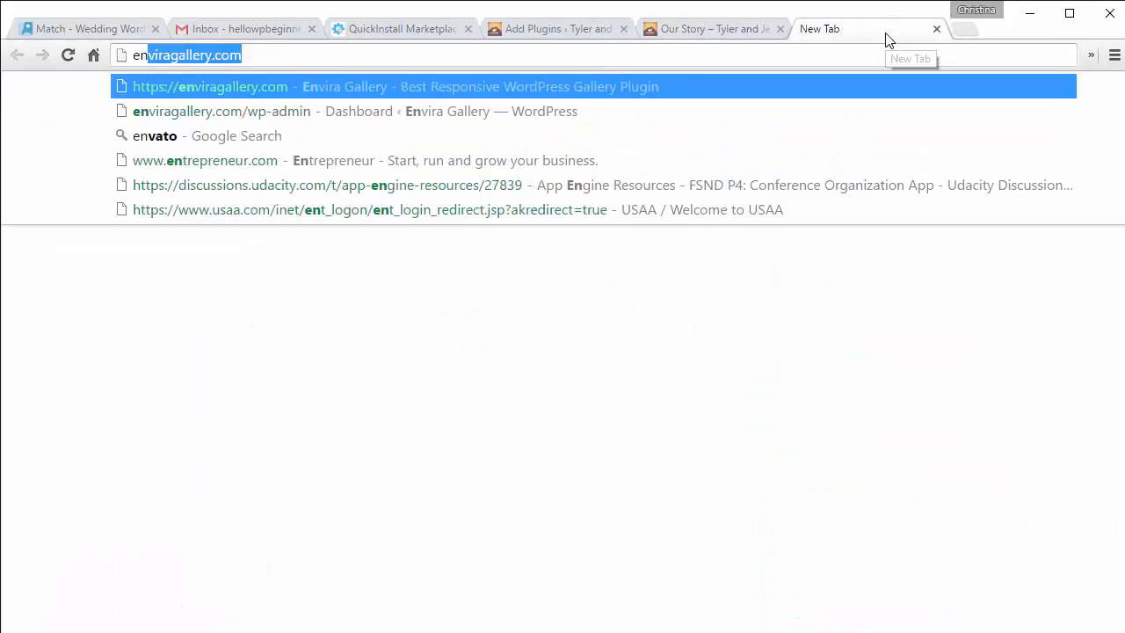
key(Return)
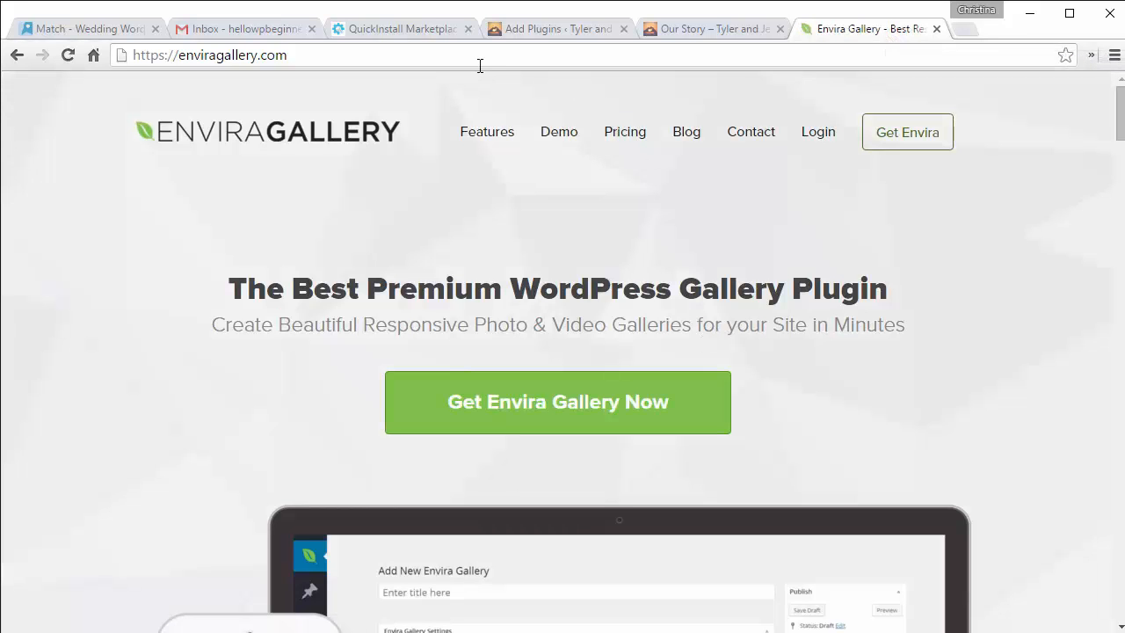
click(529, 35)
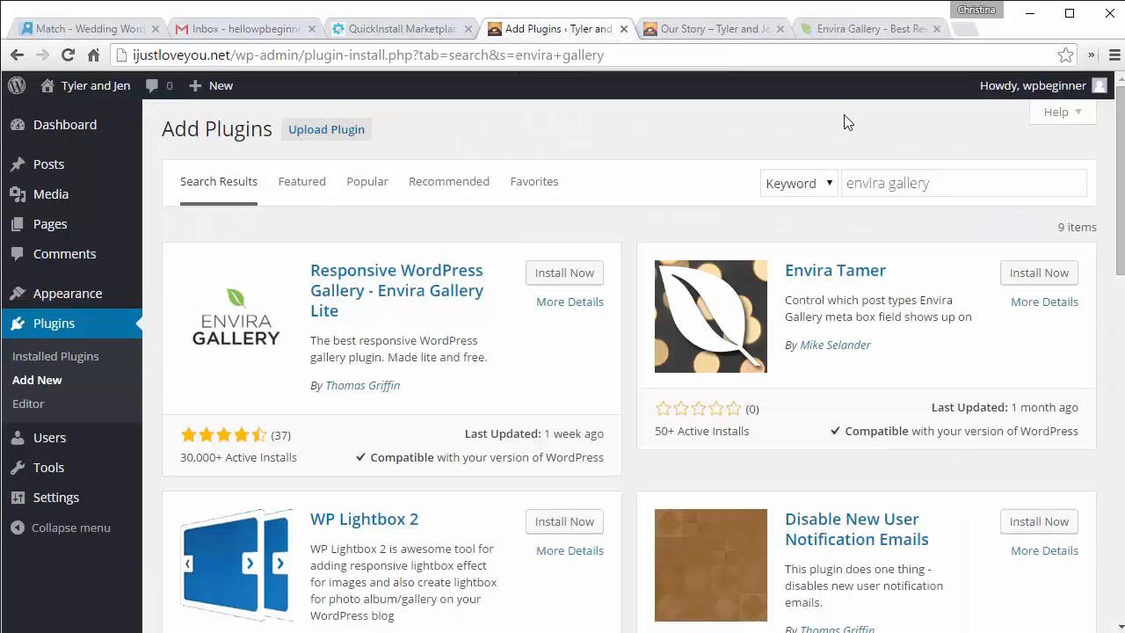
click(858, 30)
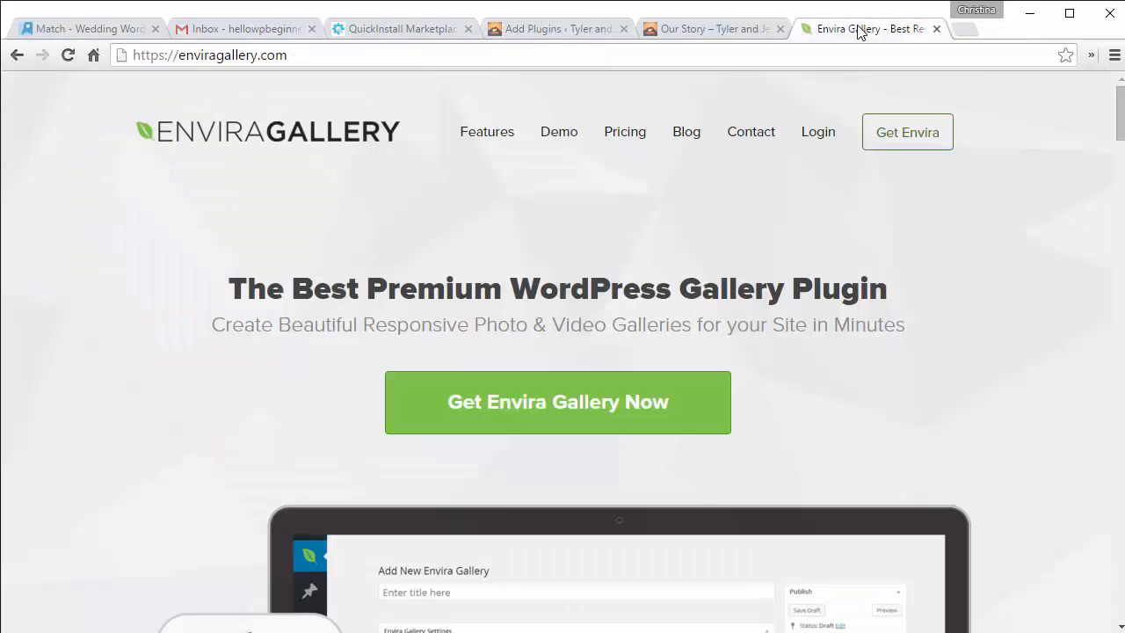
click(483, 137)
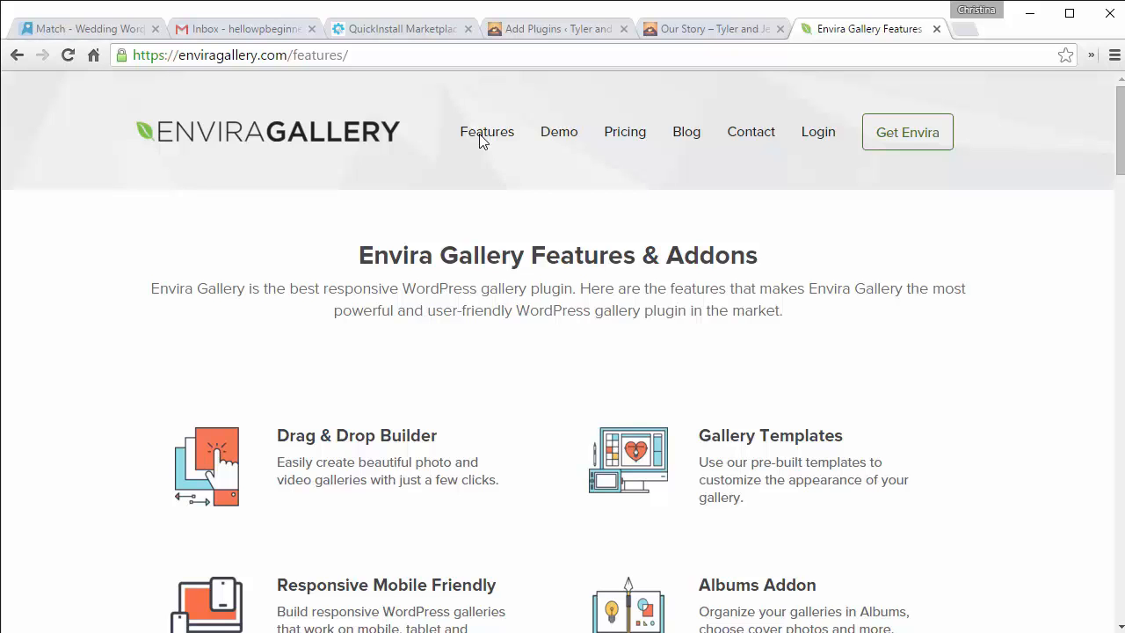
scroll(489, 427, down, 7)
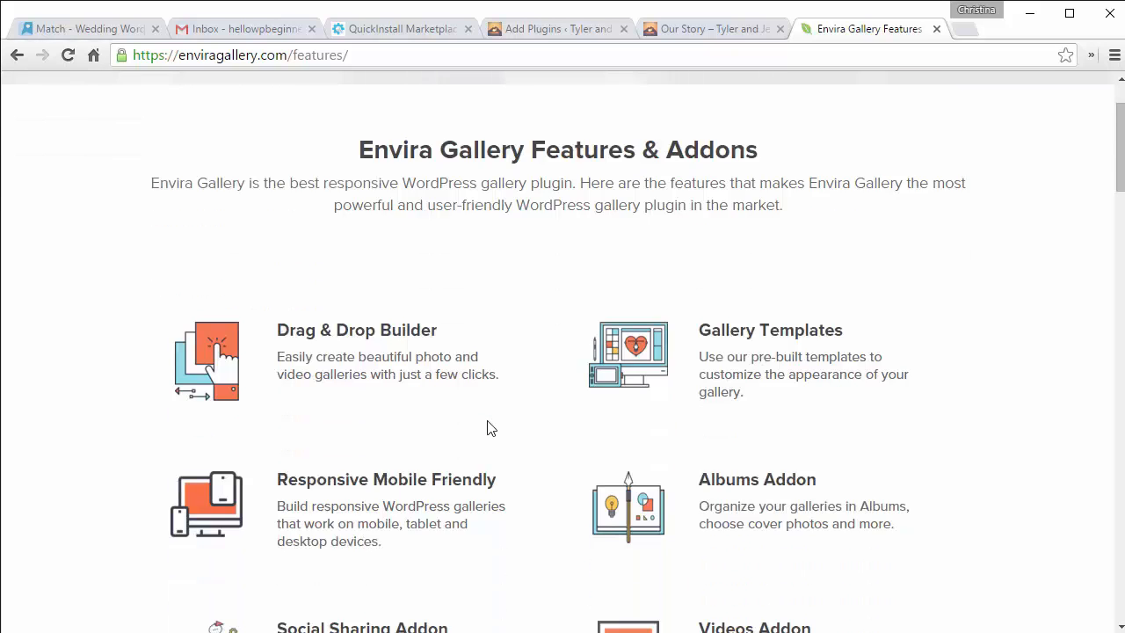
scroll(490, 427, down, 4)
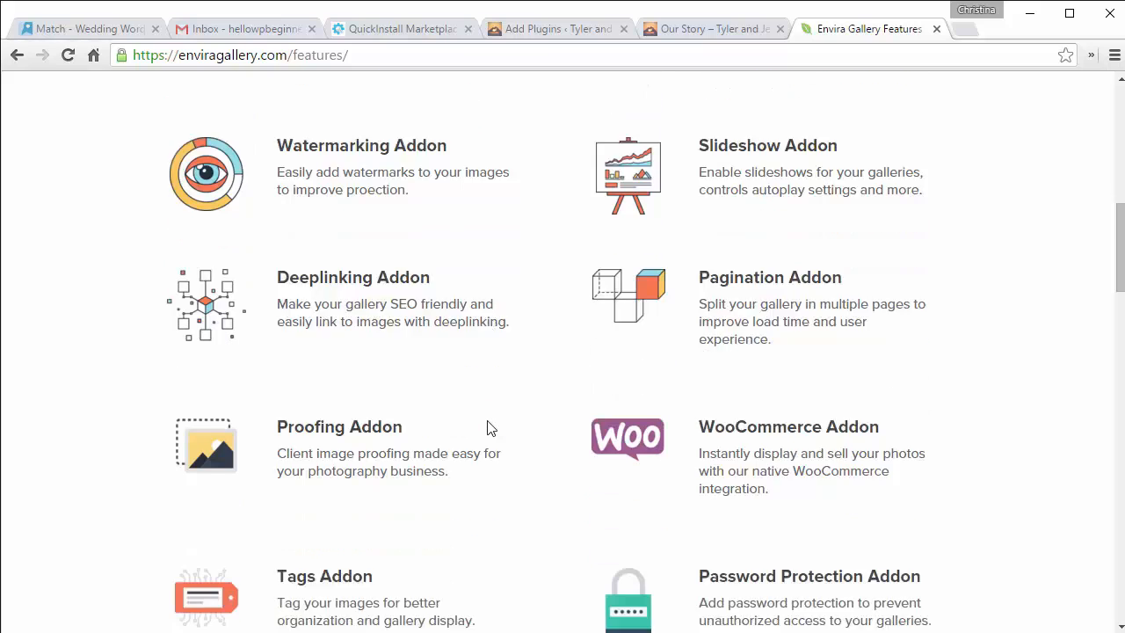
scroll(489, 427, down, 4)
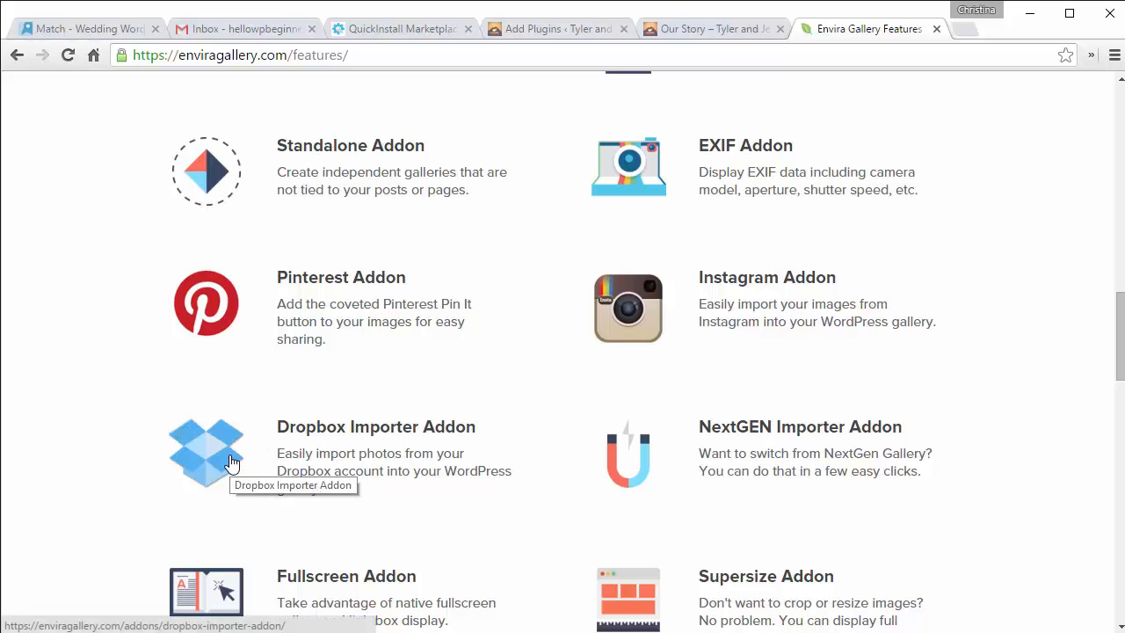
scroll(231, 461, down, 3)
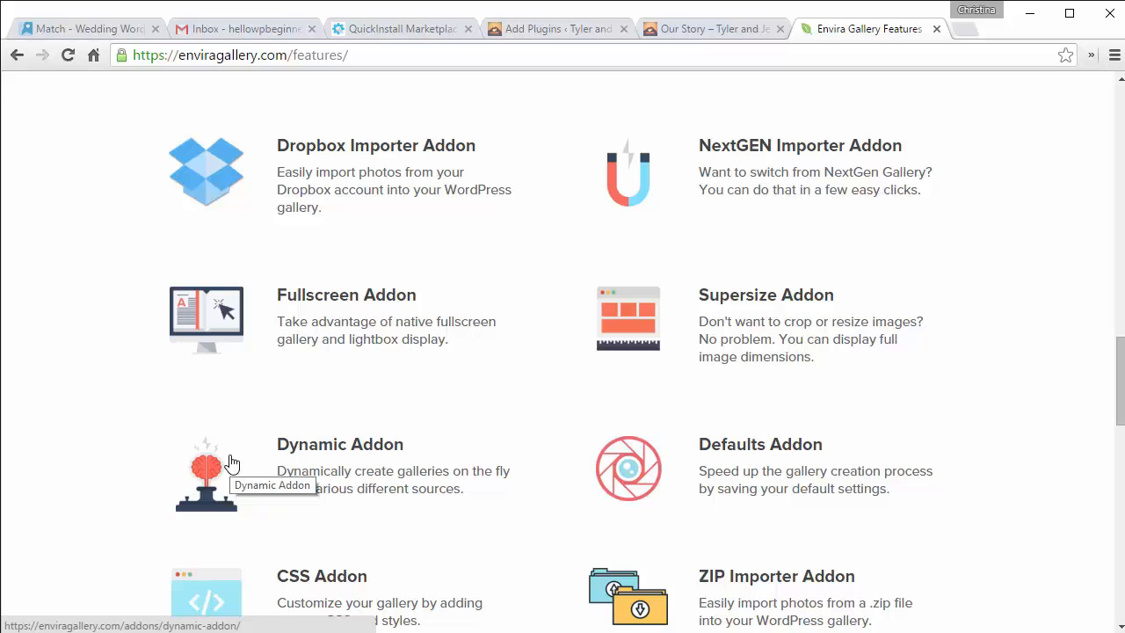
scroll(231, 463, down, 1)
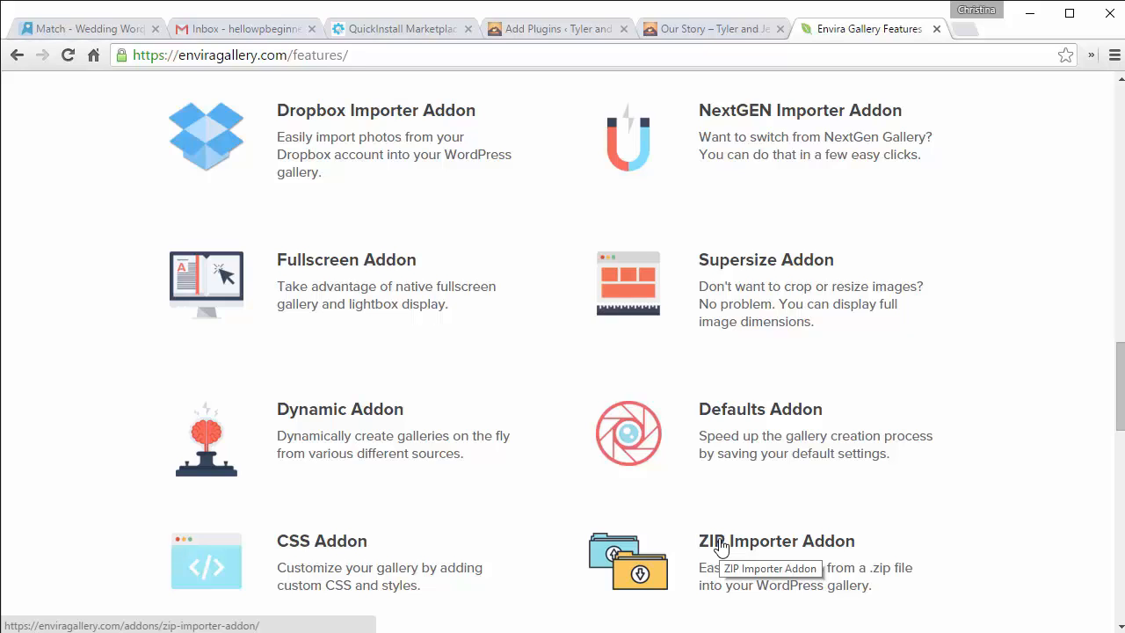
scroll(720, 547, up, 1)
scroll(721, 546, up, 1)
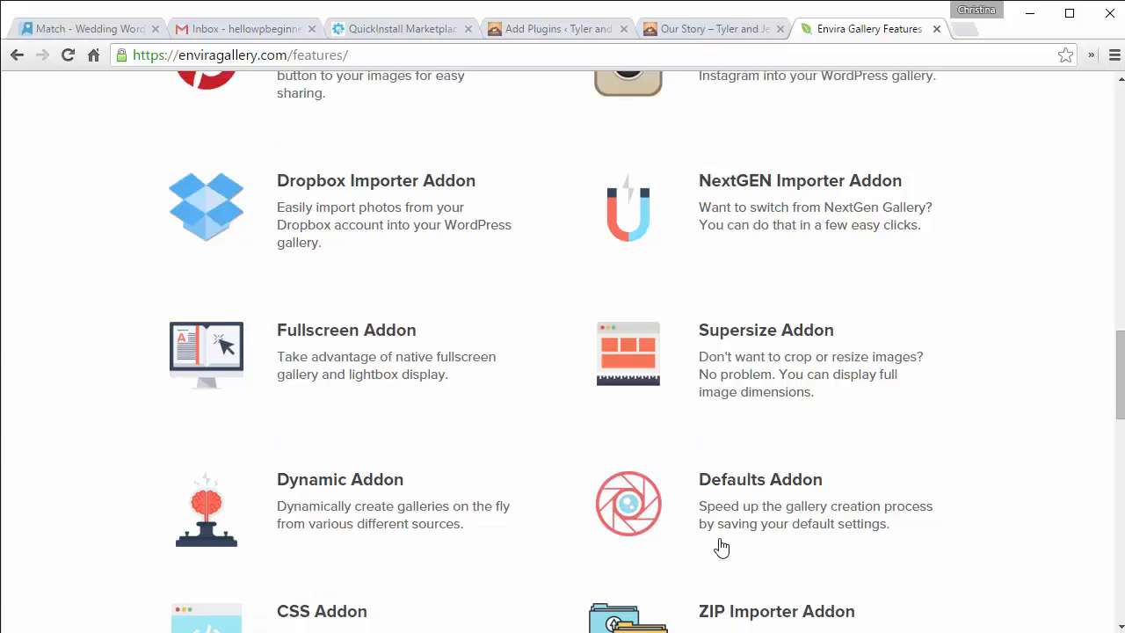
scroll(721, 546, up, 12)
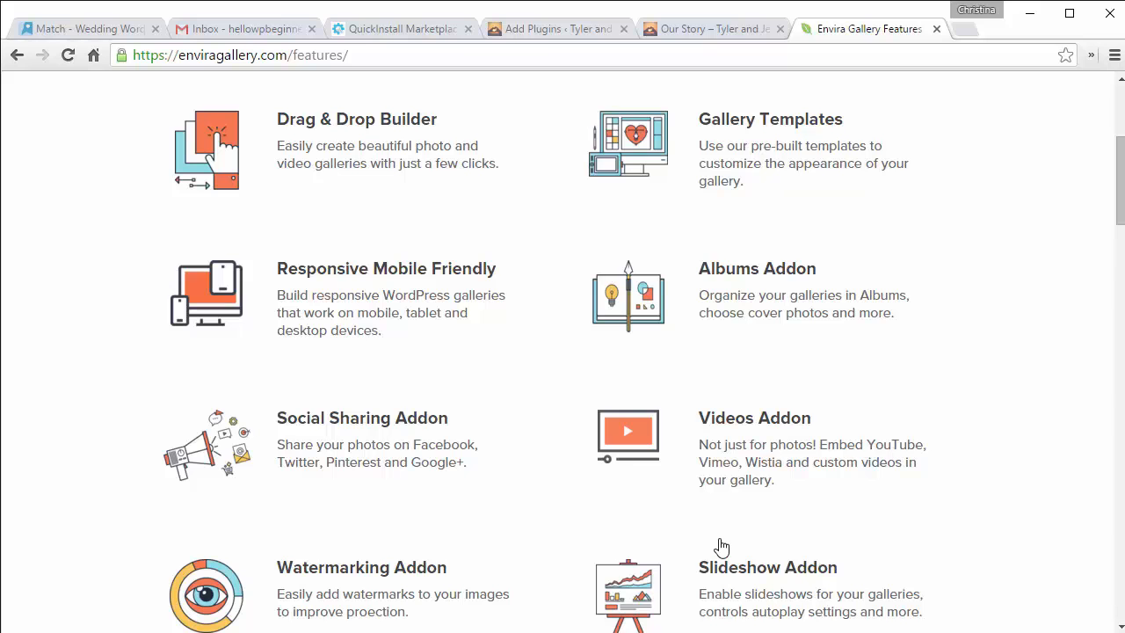
scroll(720, 547, up, 4)
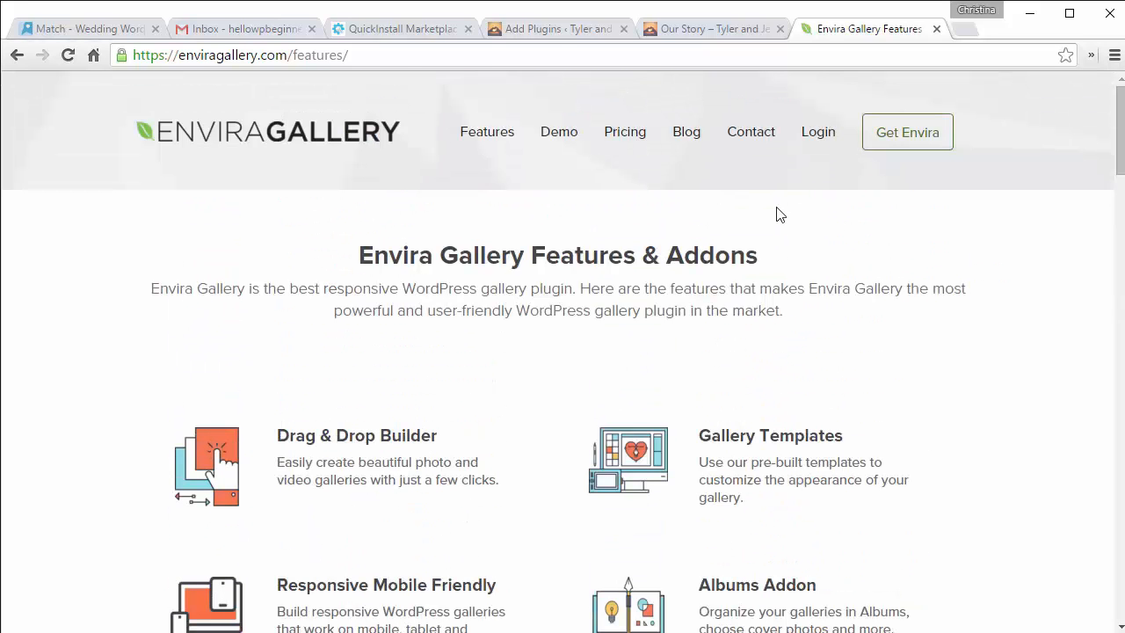
Step: Compare Envira plans (Platinum $249, Gold $99, Silver $49, Bronze $19) and check the WPB25 coupon page
click(622, 137)
scroll(622, 138, down, 4)
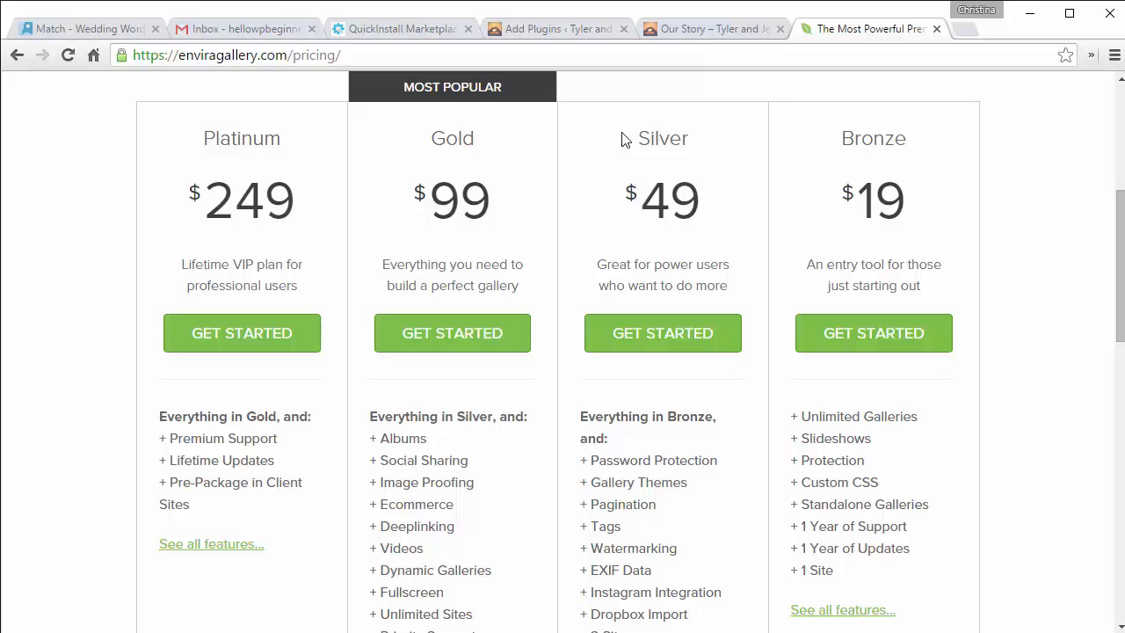
scroll(622, 138, down, 1)
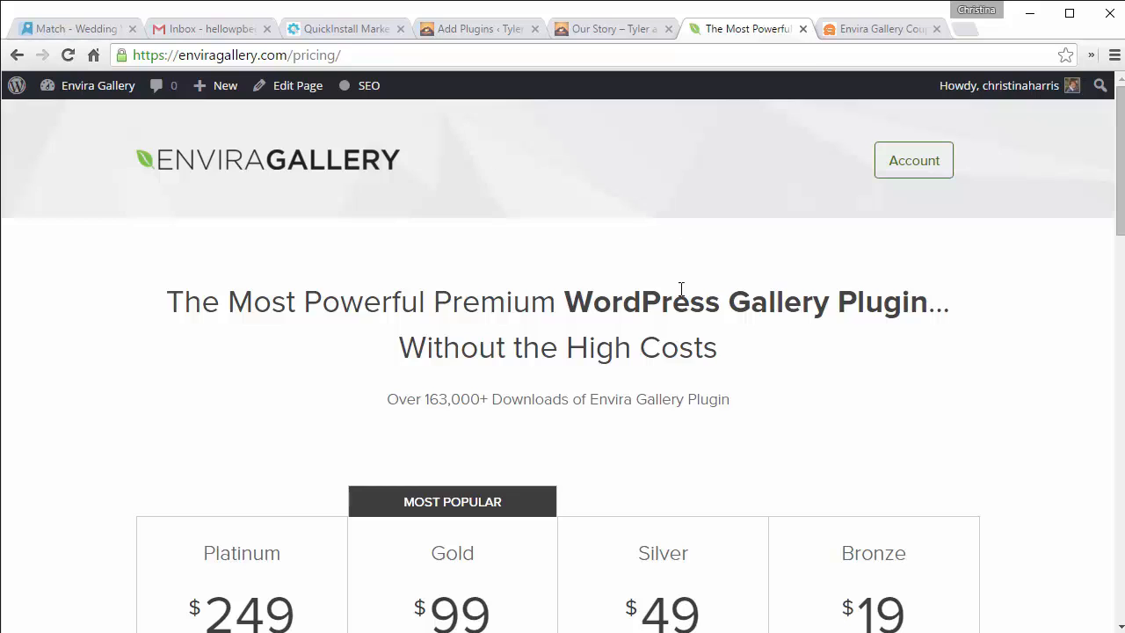
scroll(680, 293, down, 2)
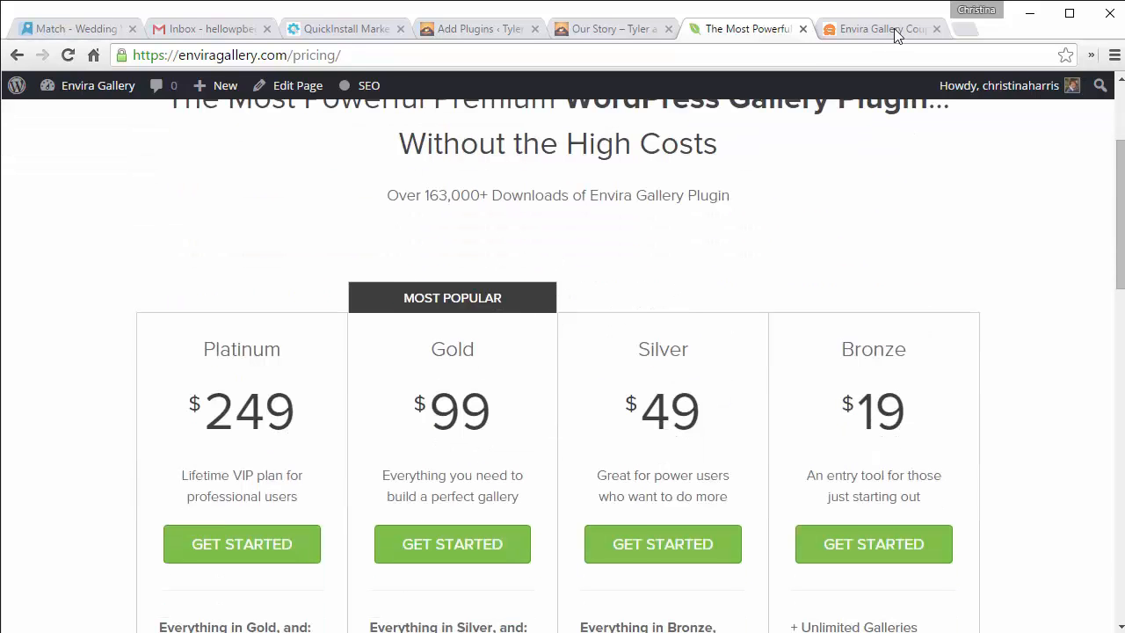
click(868, 30)
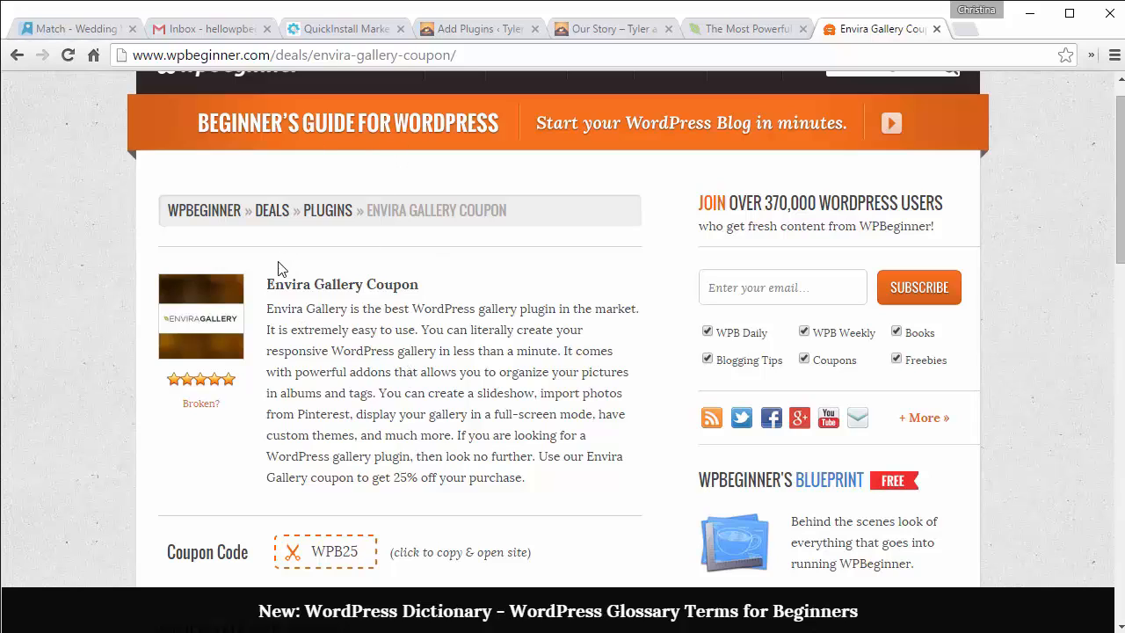
scroll(412, 372, down, 1)
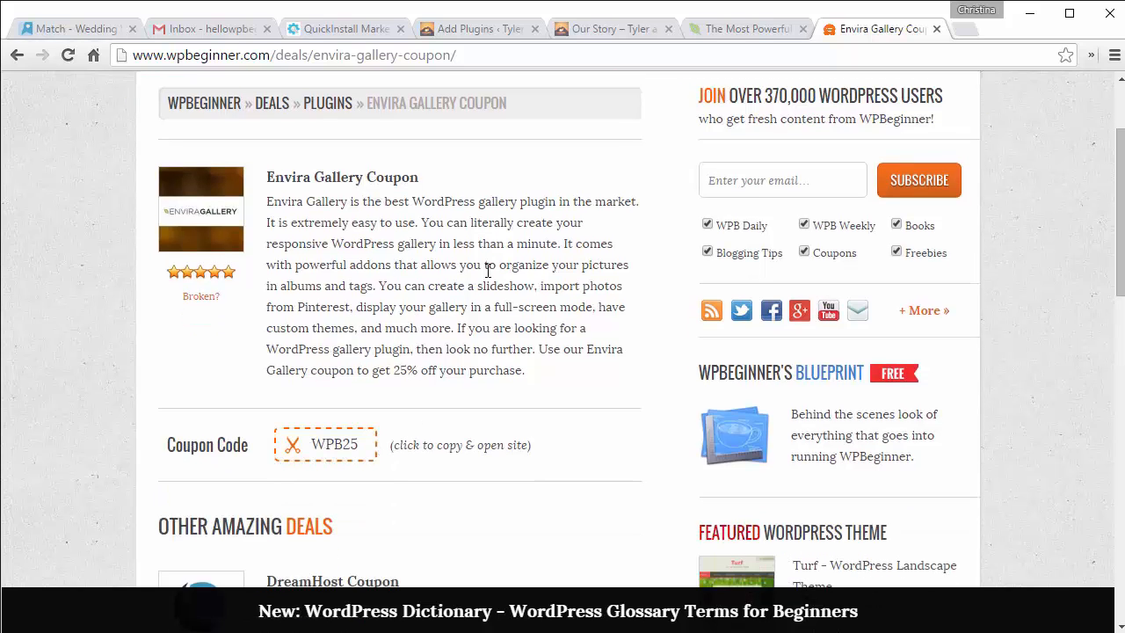
click(747, 28)
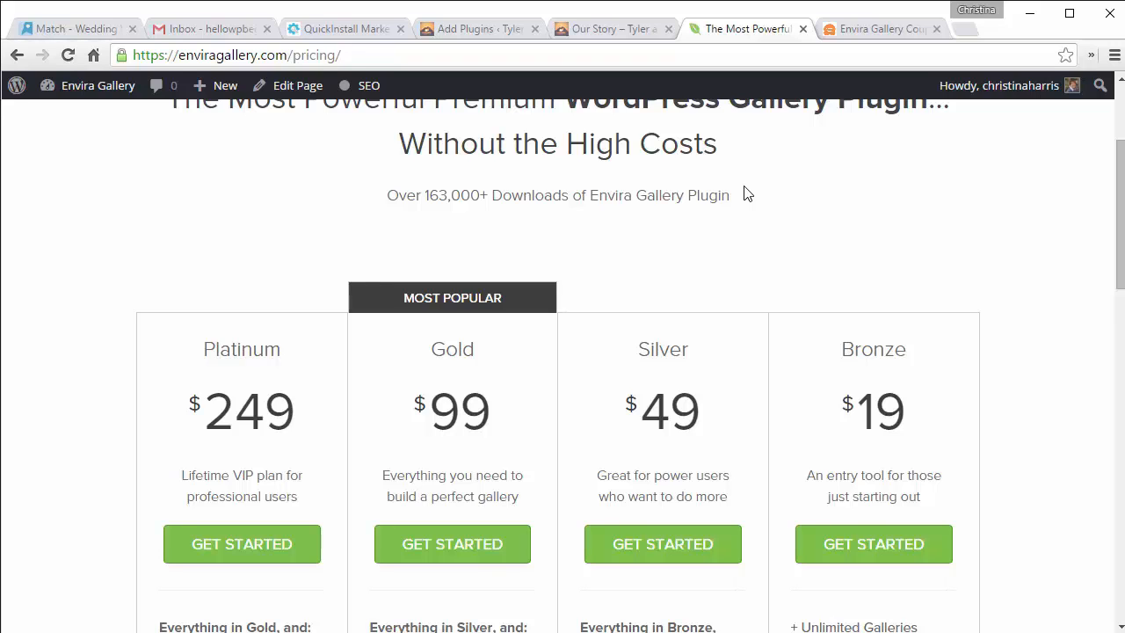
scroll(743, 193, up, 3)
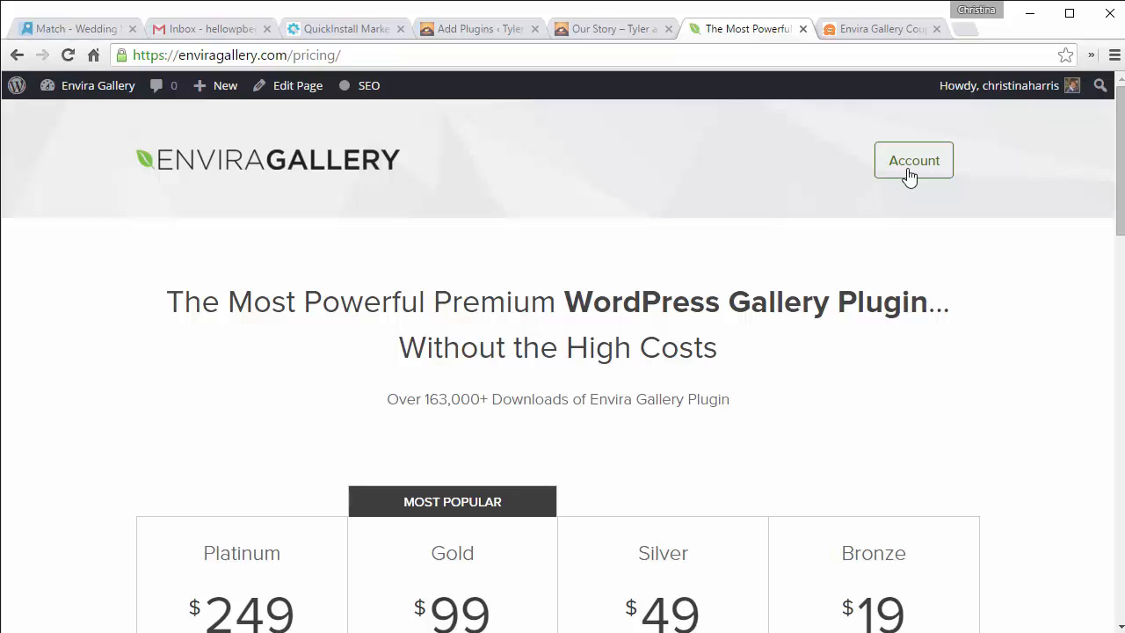
Step: Save envira-gallery.zip from the Envira account's Downloads page, then go back to WordPress Add Plugins
click(908, 170)
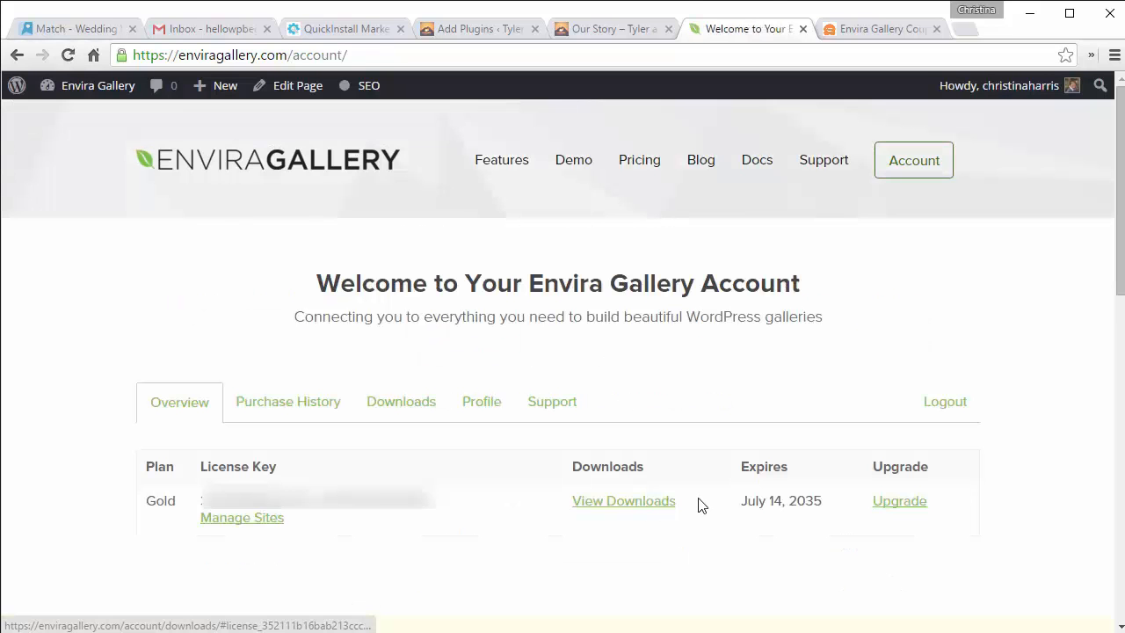
click(389, 408)
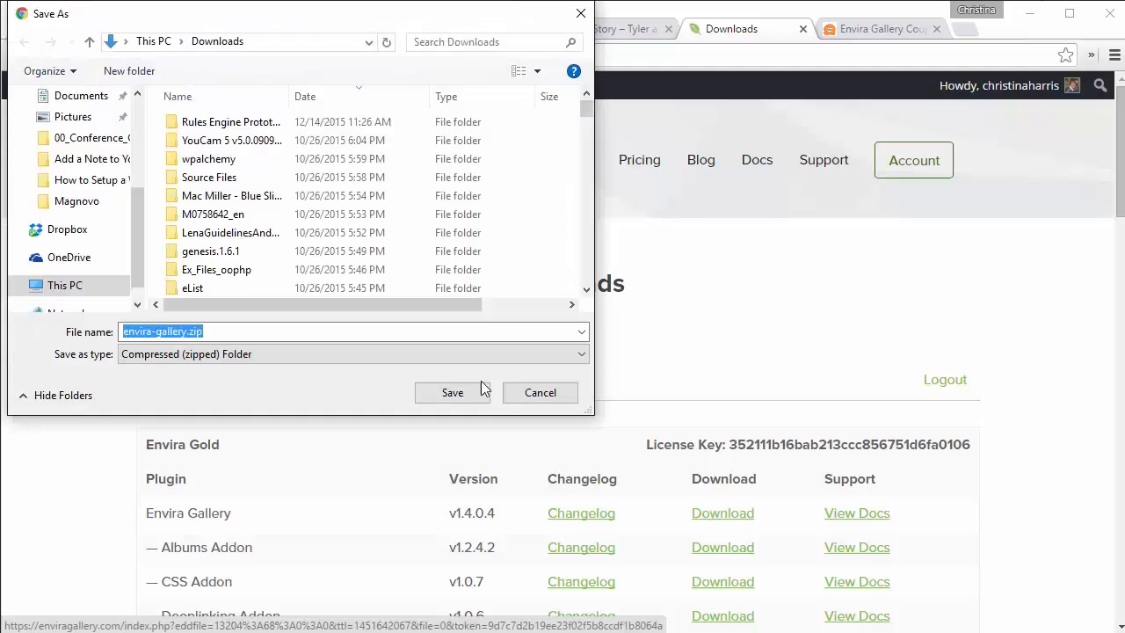
click(469, 397)
click(469, 398)
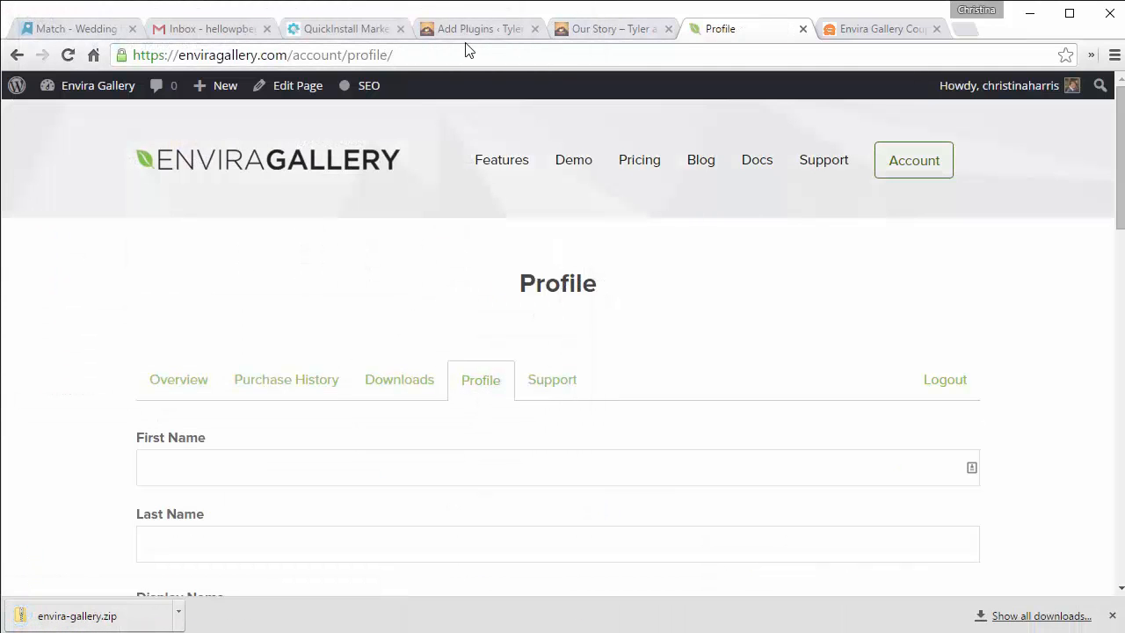
click(463, 29)
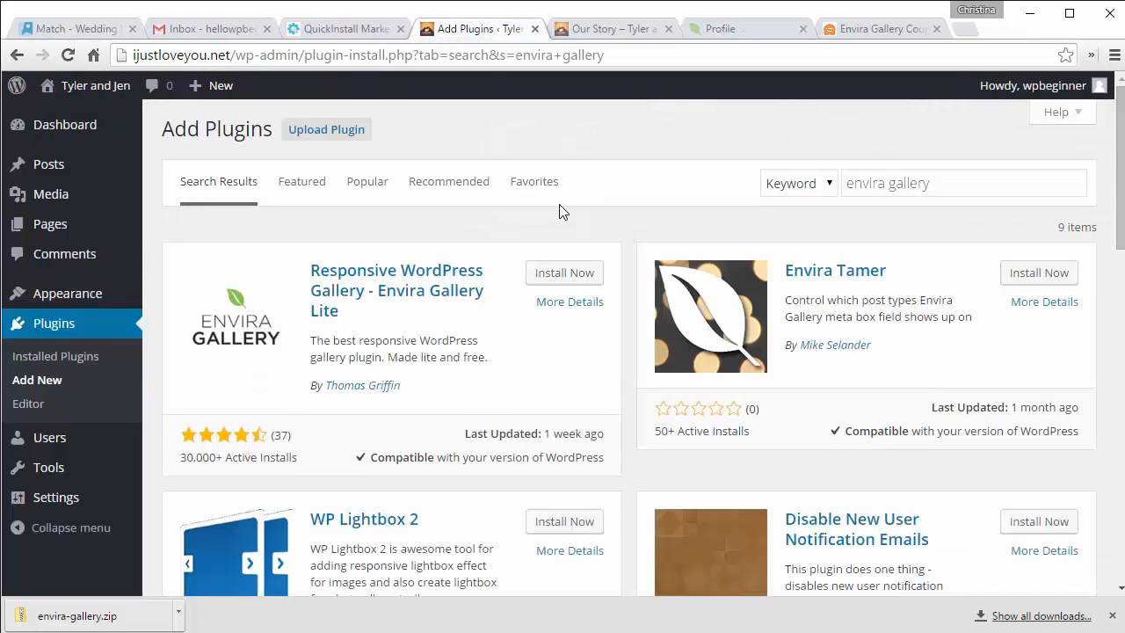
Step: Upload envira-gallery.zip, install Envira Gallery 1.4.0.4 and activate the plugin
click(312, 133)
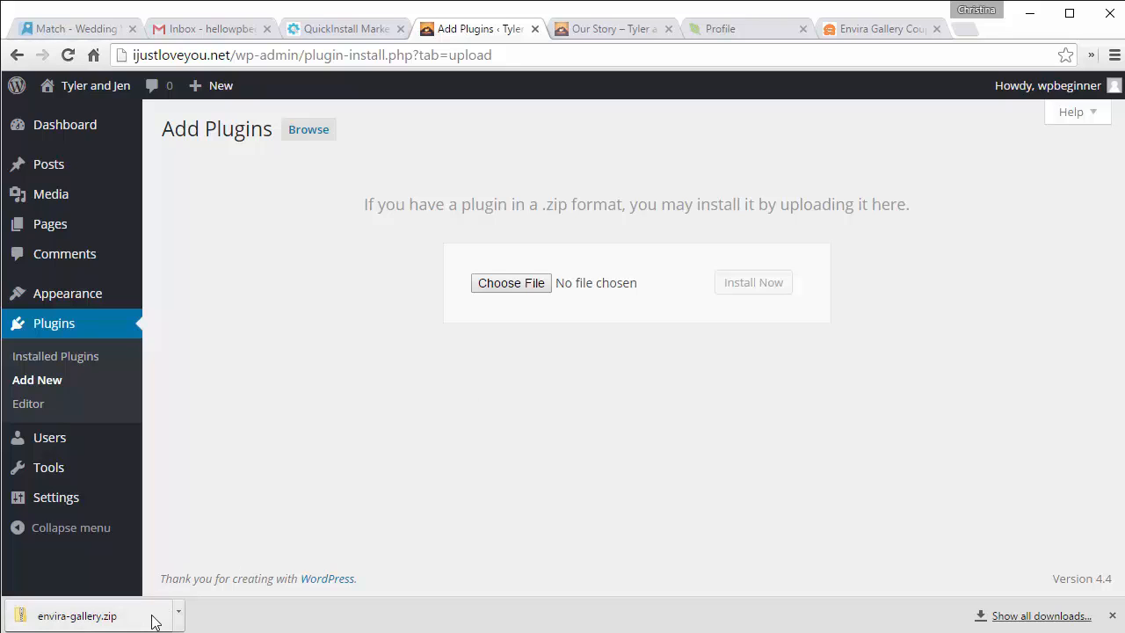
drag(152, 621, 530, 290)
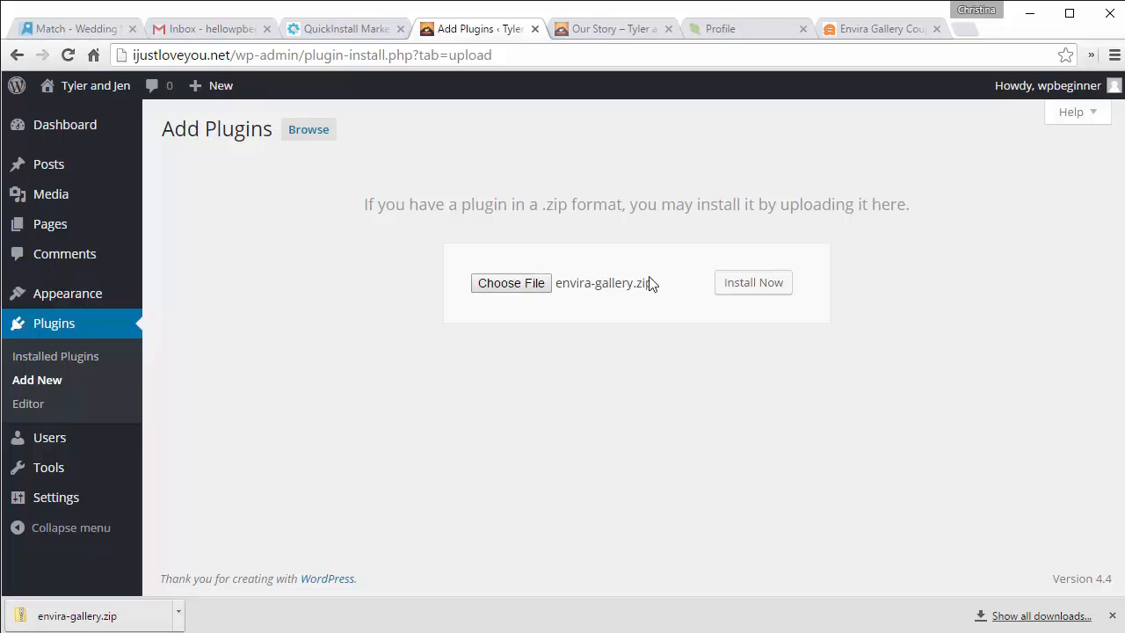
click(741, 287)
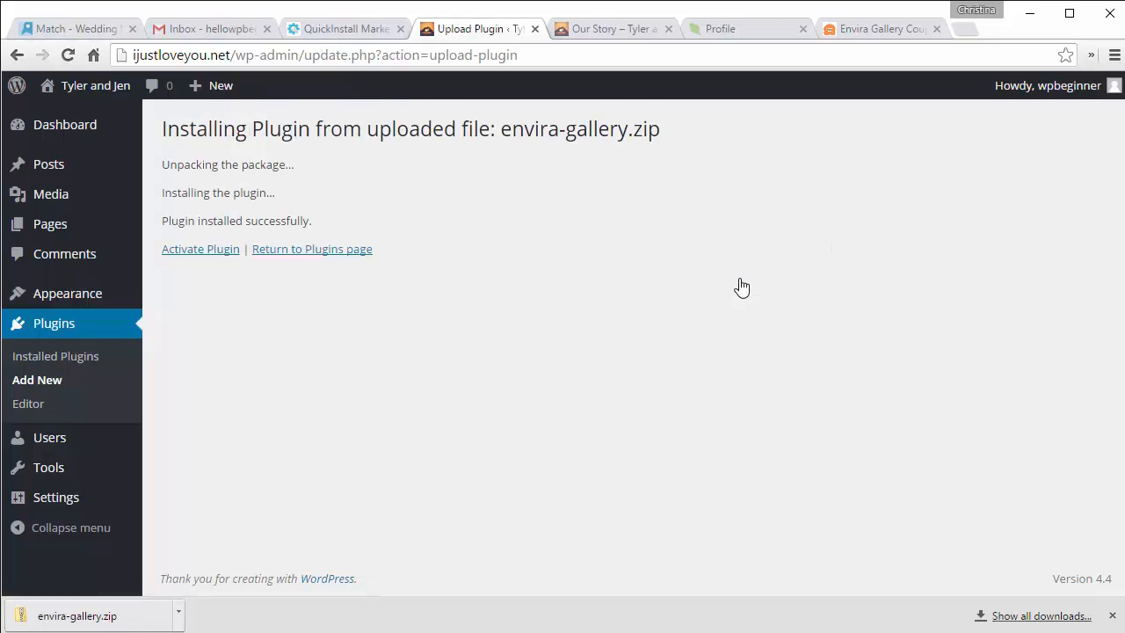
click(219, 255)
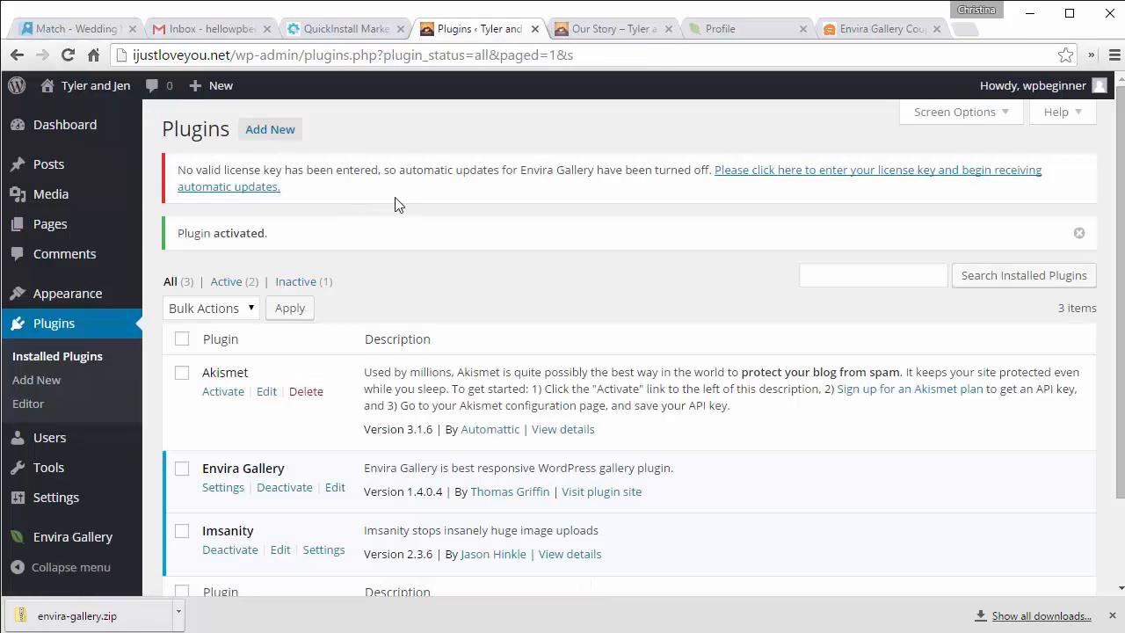
Step: Copy the license key from the Envira account Overview into Envira Gallery Settings and verify it
click(760, 181)
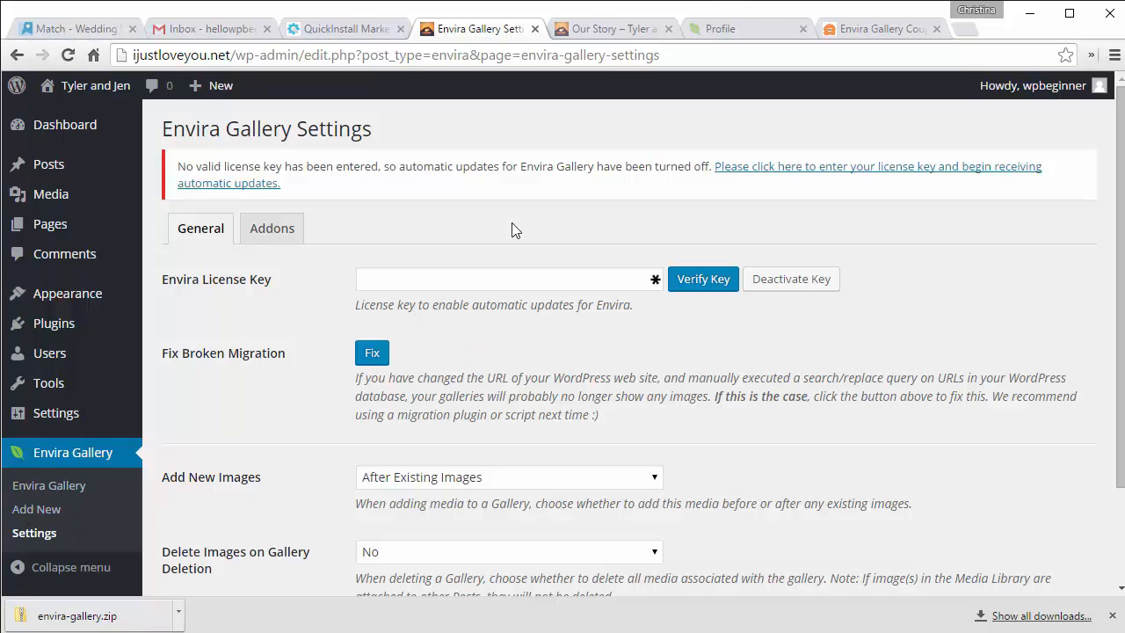
click(729, 31)
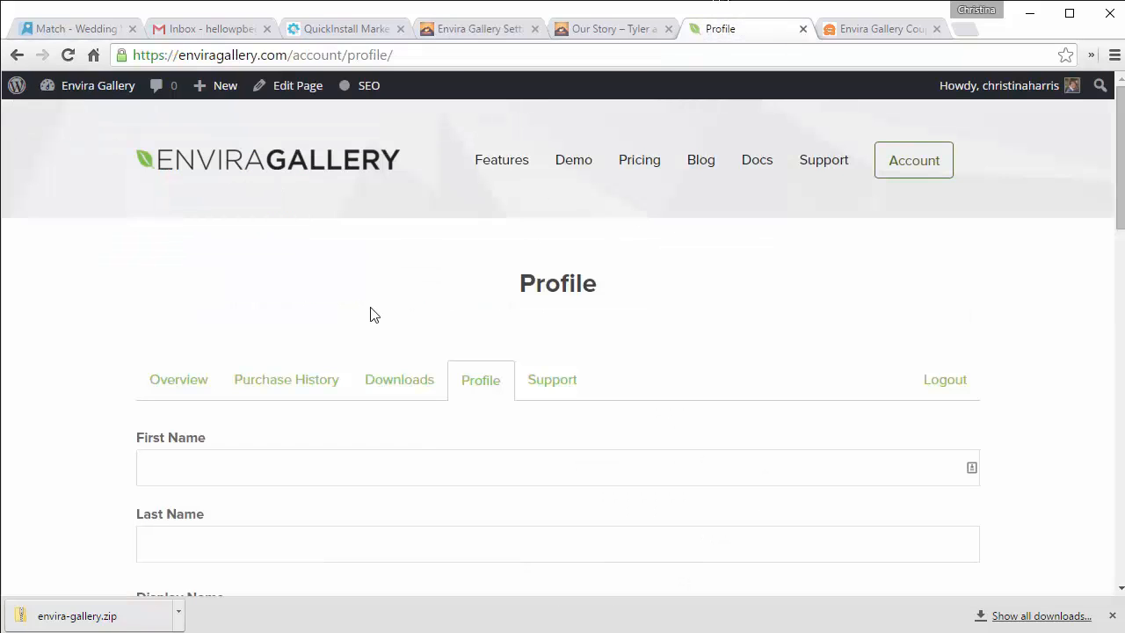
click(188, 382)
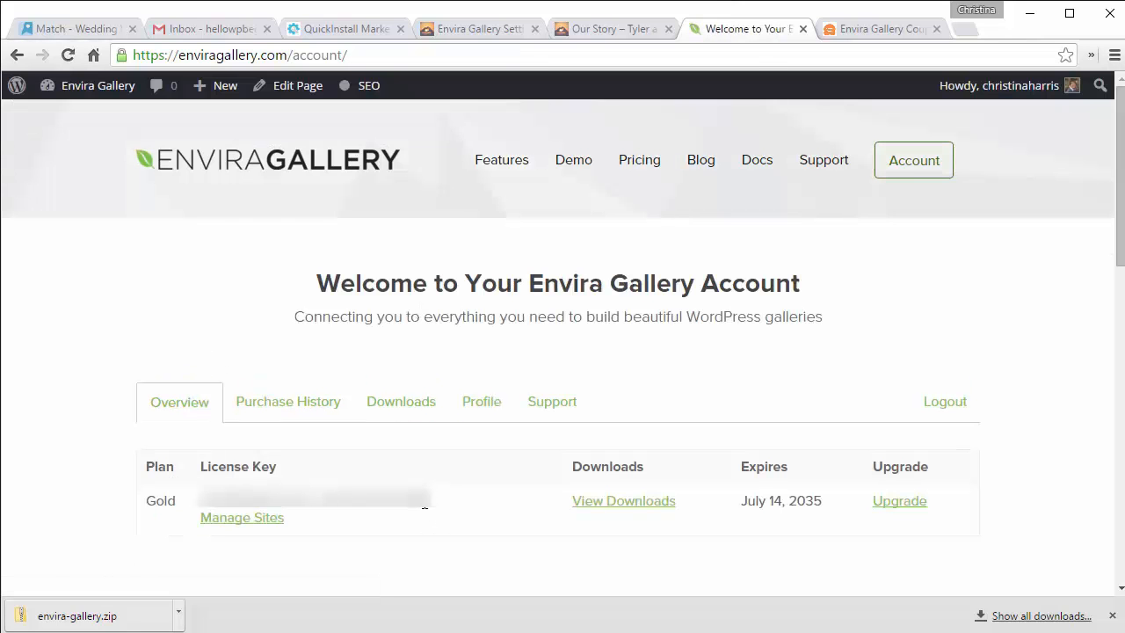
drag(425, 506, 201, 501)
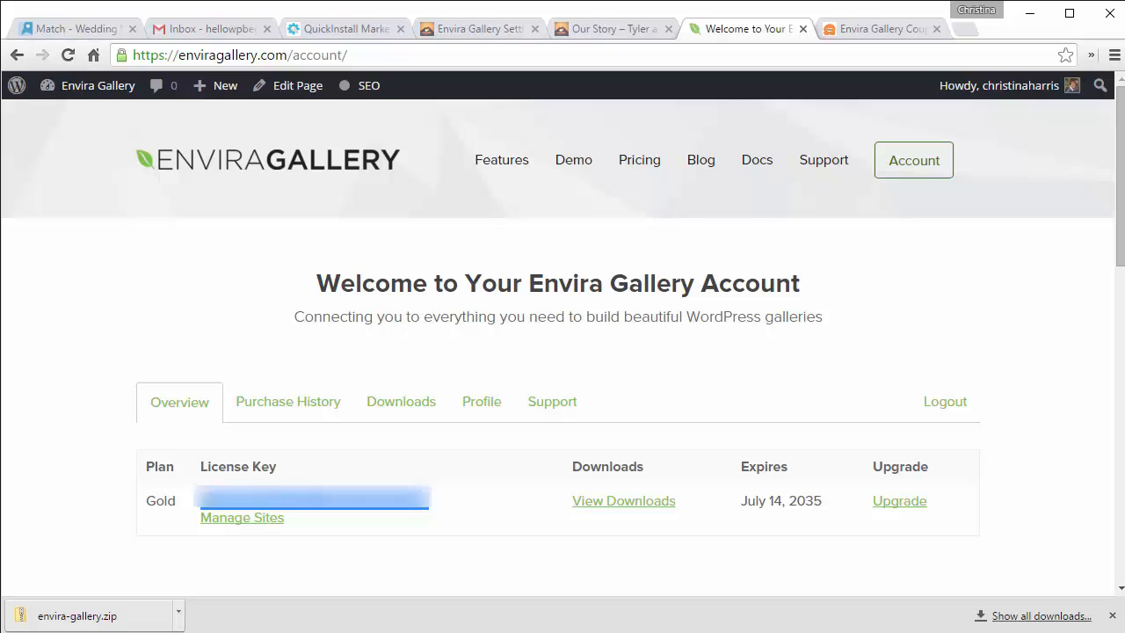
click(474, 28)
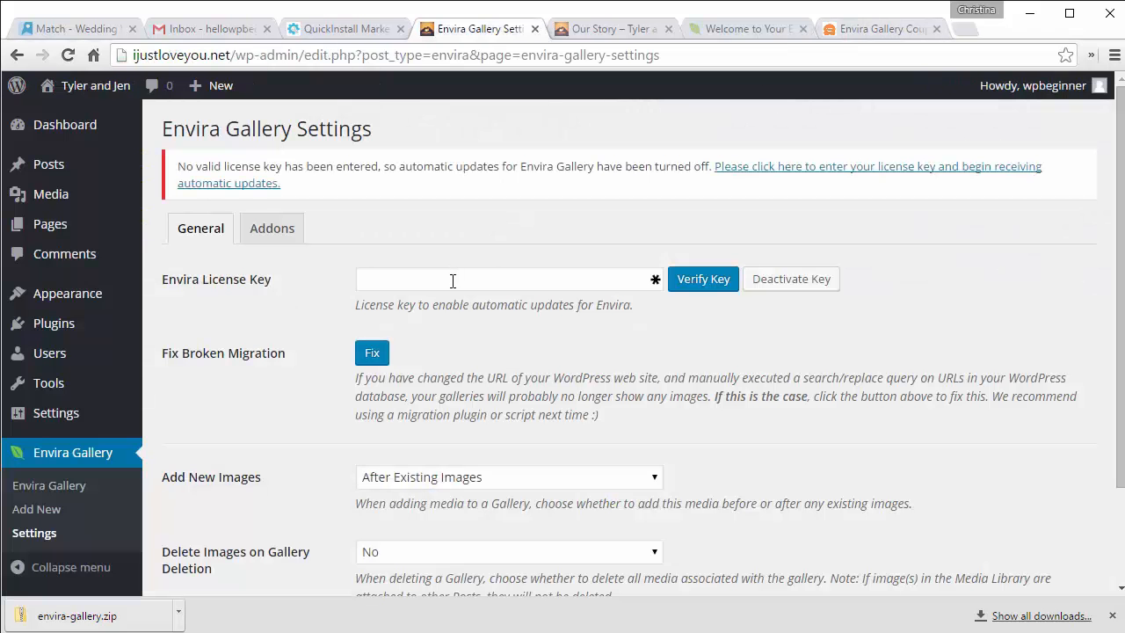
click(452, 279)
key(ctrl+v)
click(695, 281)
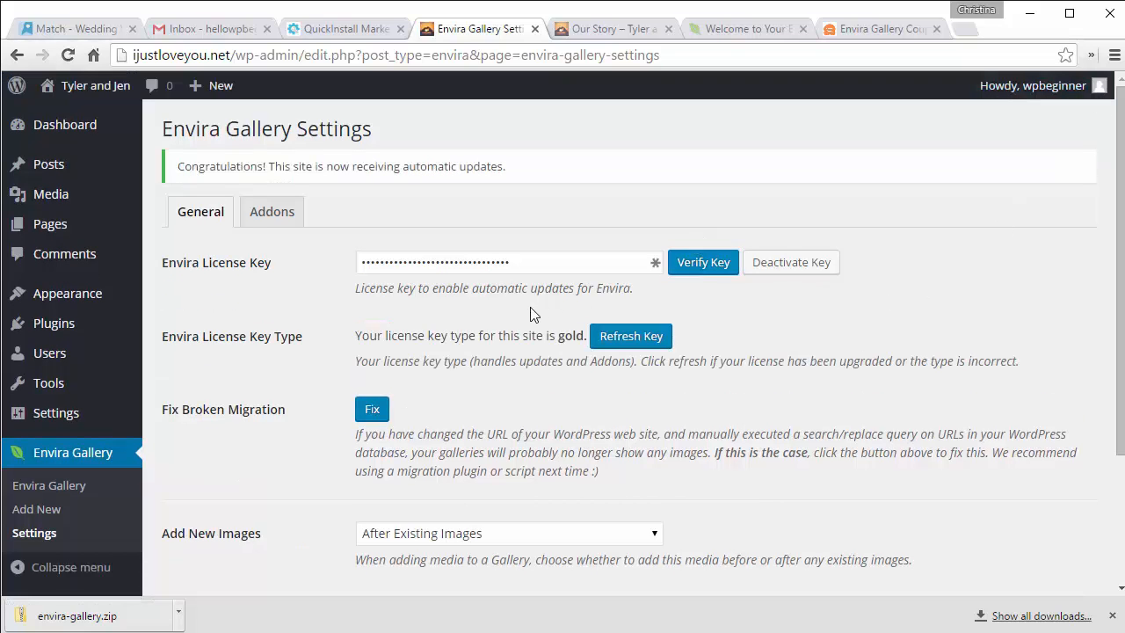
Step: Refresh the Envira addons list, then install and activate the Albums addon
click(262, 214)
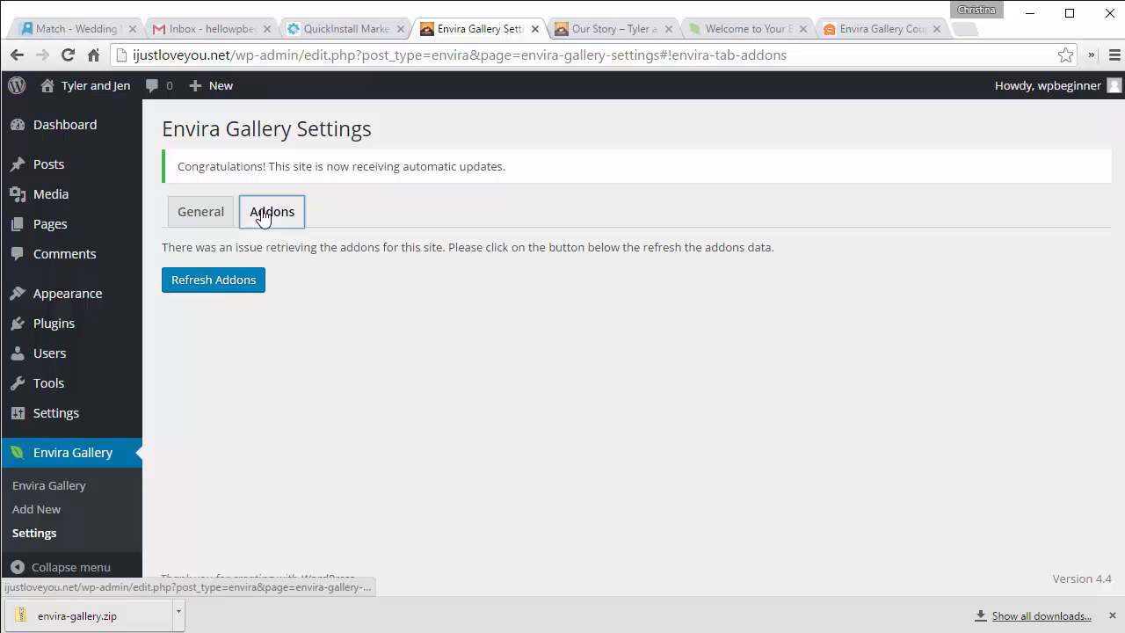
click(201, 285)
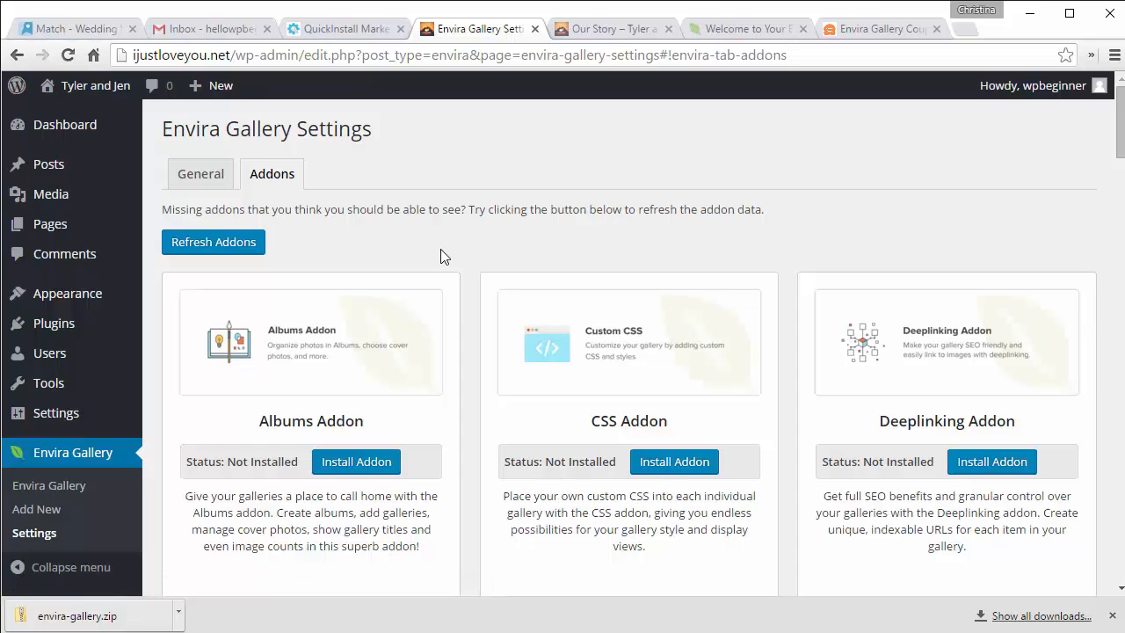
scroll(470, 235, down, 2)
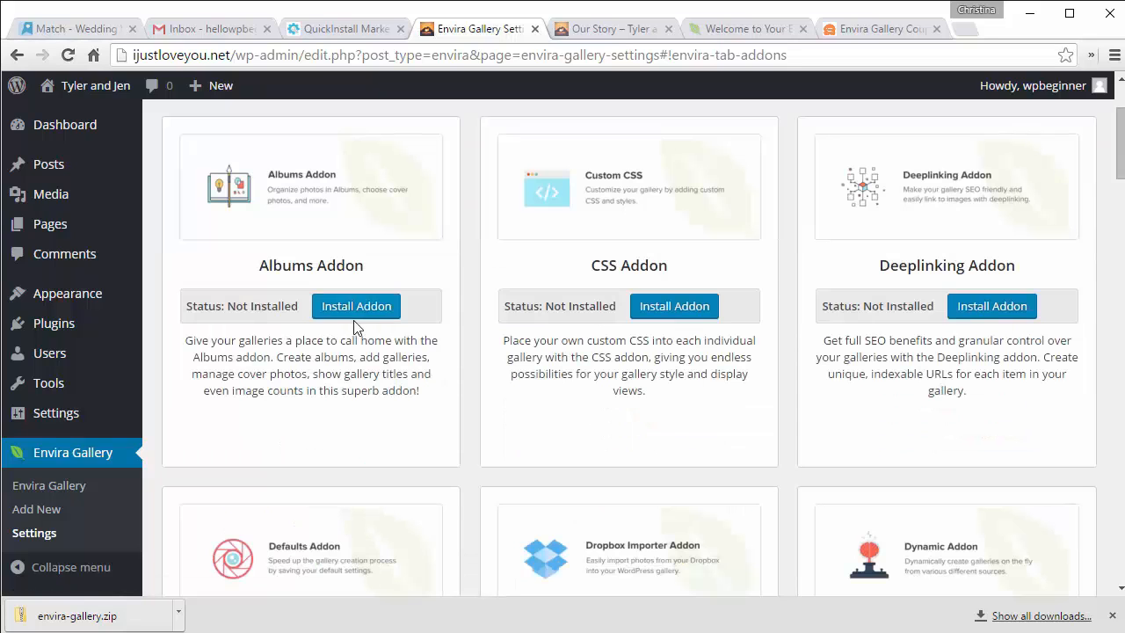
click(341, 309)
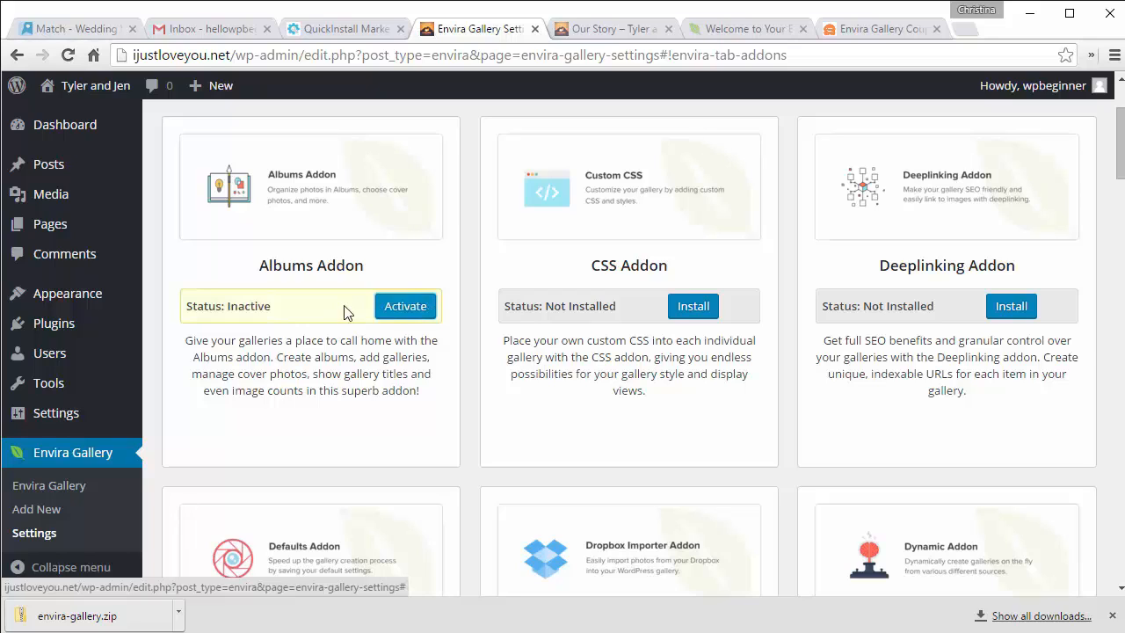
click(404, 307)
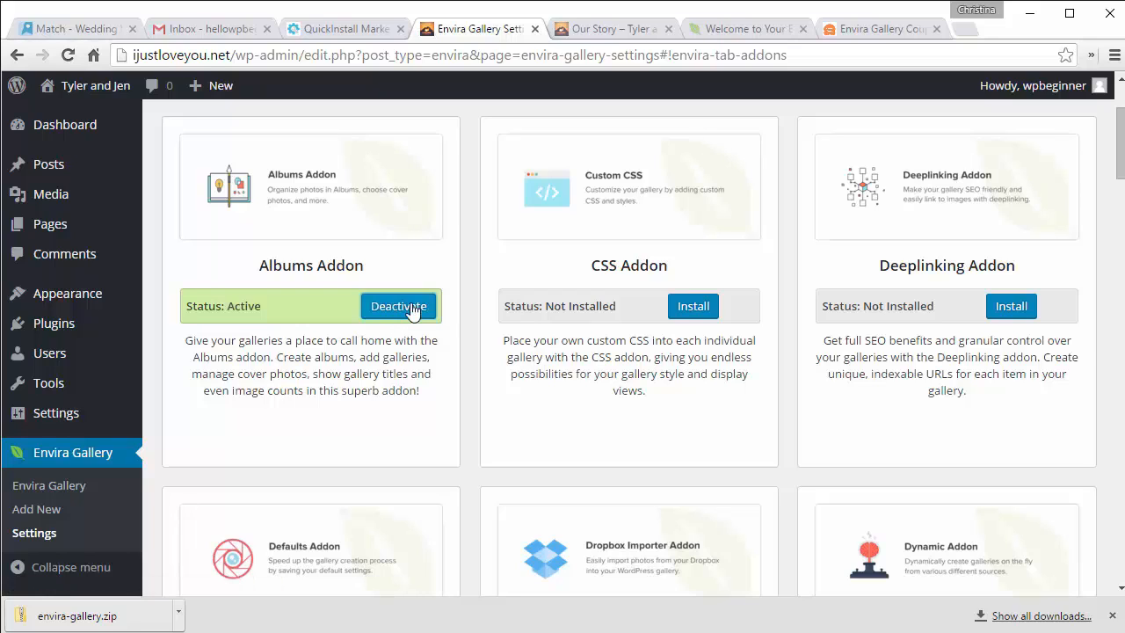
Step: Install and activate the Dropbox Importer and Gallery Themes addons
scroll(473, 313, down, 3)
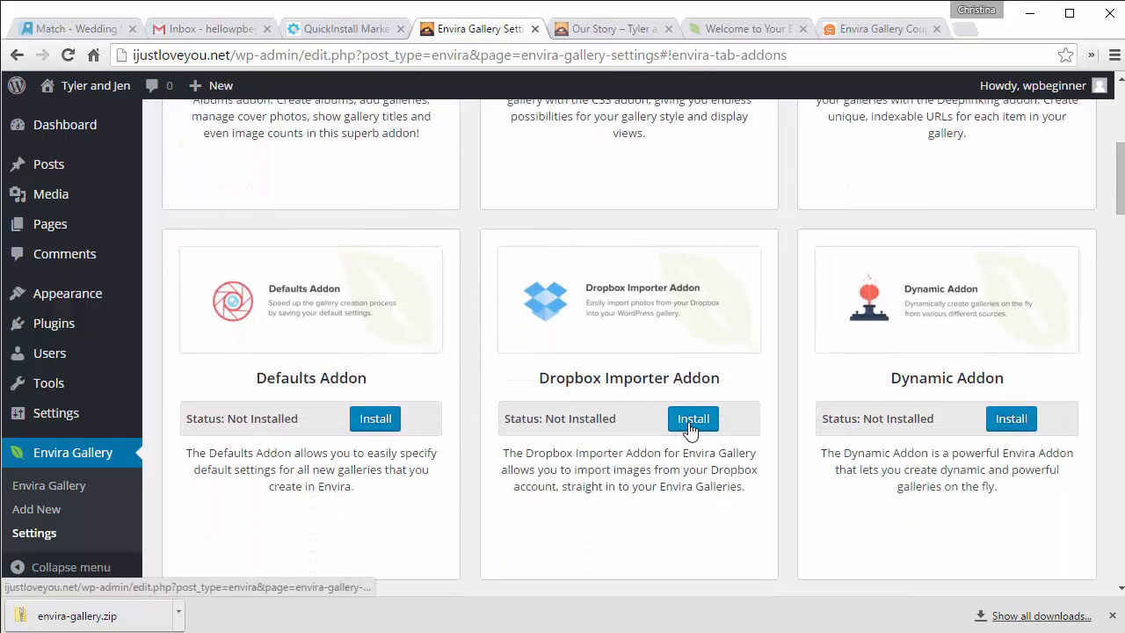
click(691, 422)
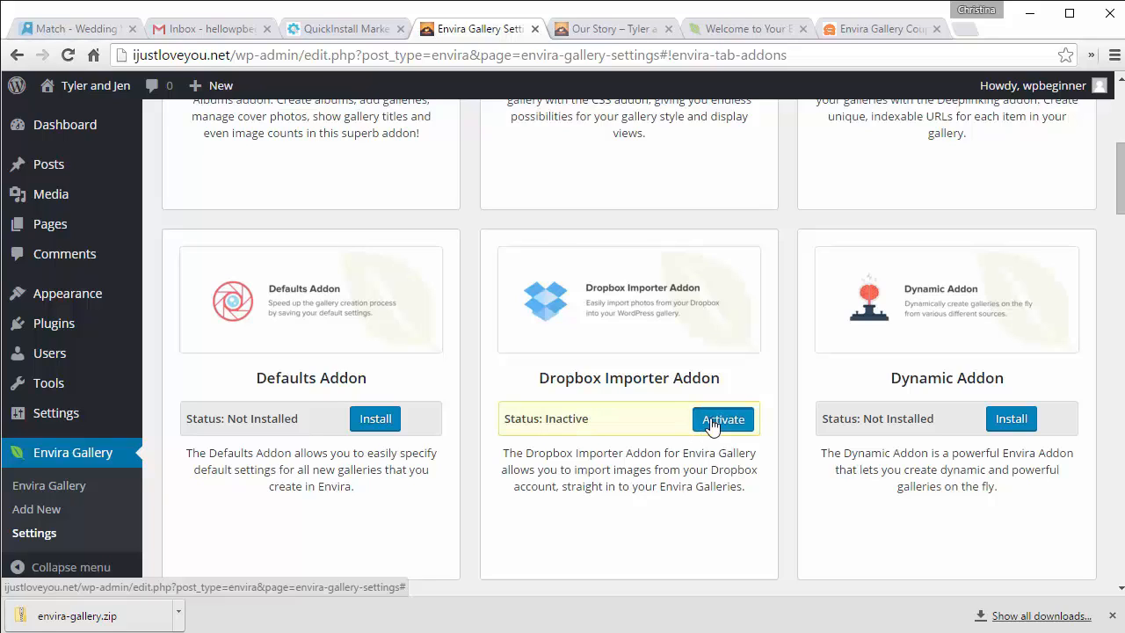
click(710, 422)
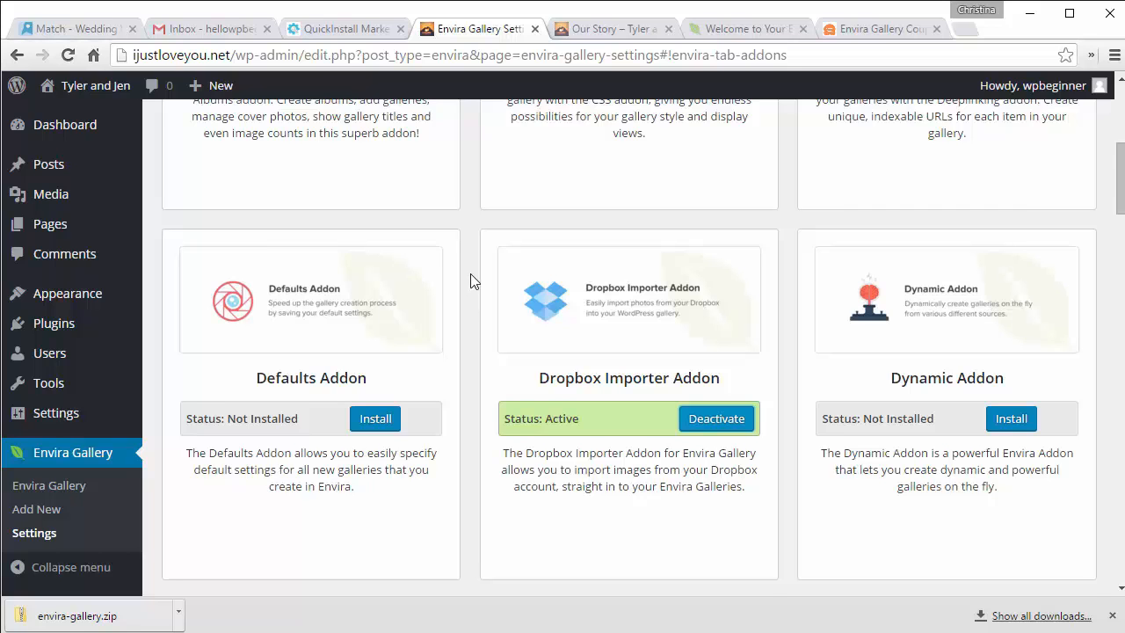
scroll(471, 281, down, 5)
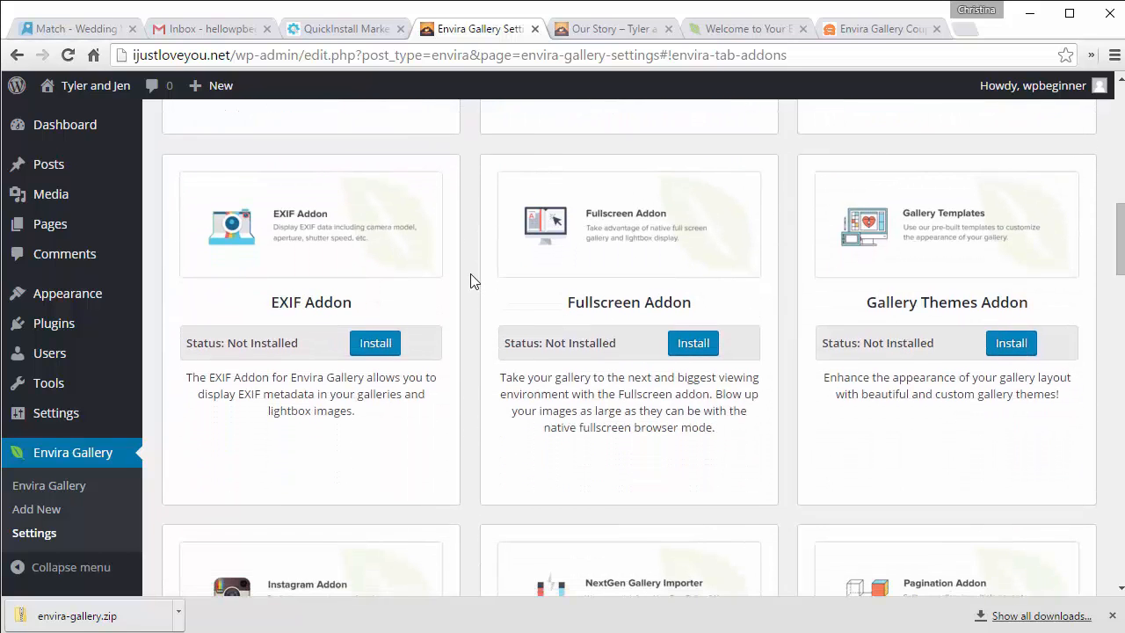
scroll(471, 282, down, 1)
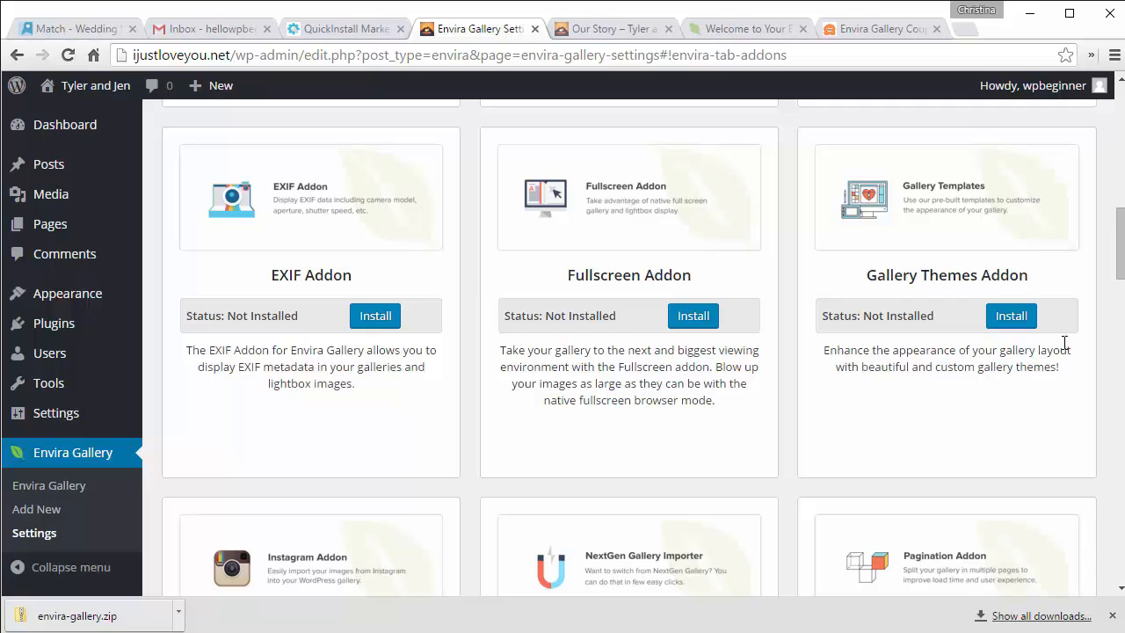
click(1002, 316)
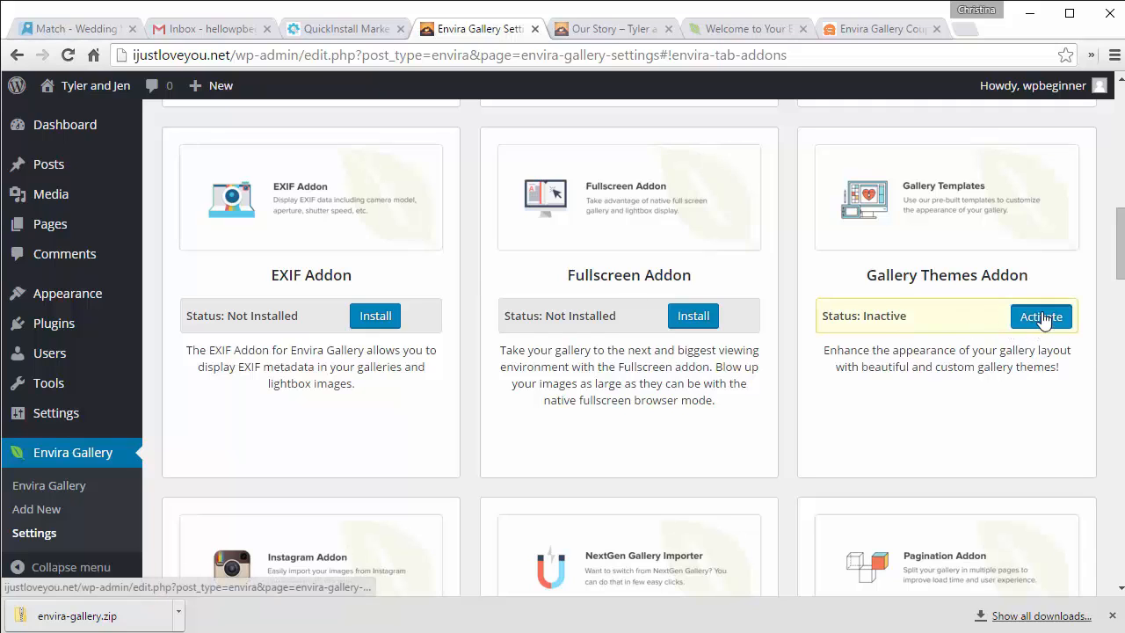
click(1041, 318)
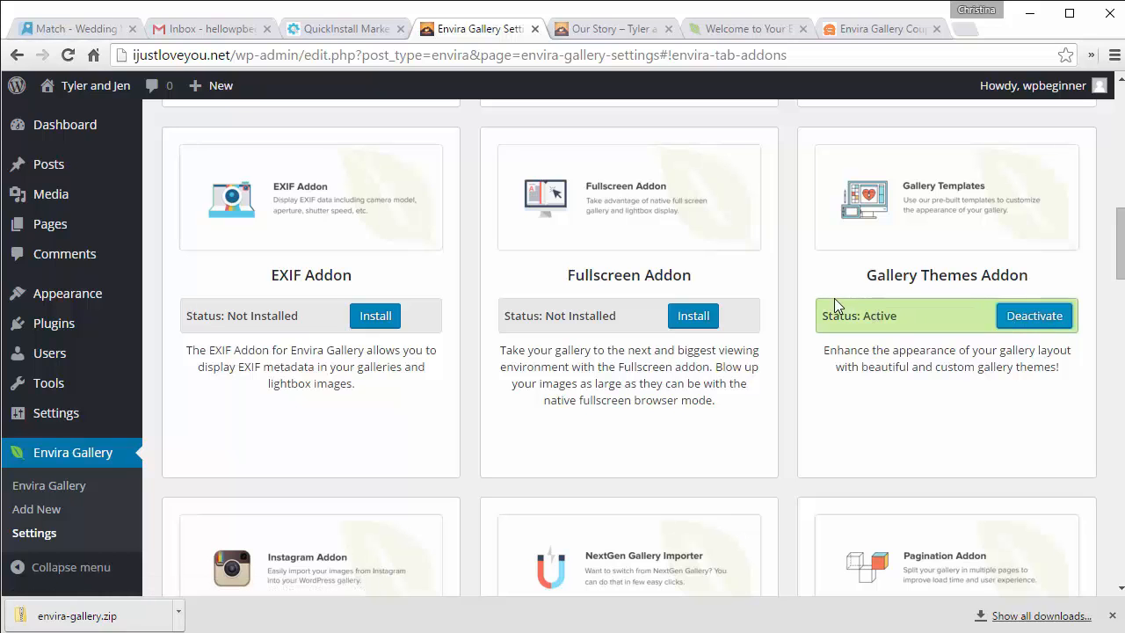
Step: Install and activate the Instagram addon
scroll(792, 279, down, 3)
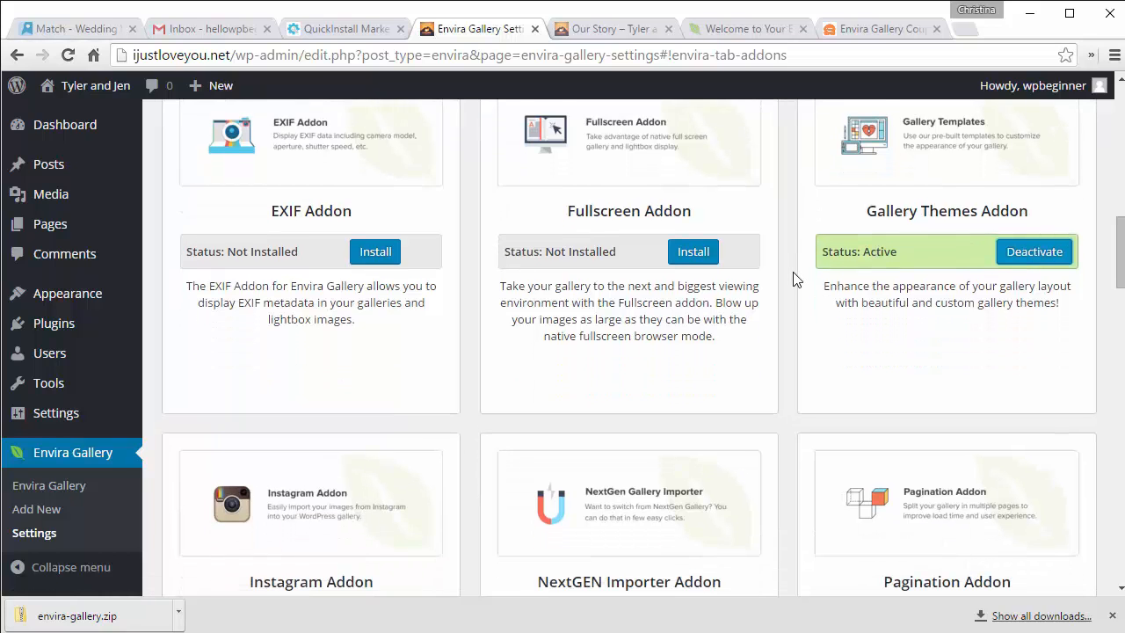
scroll(792, 280, down, 1)
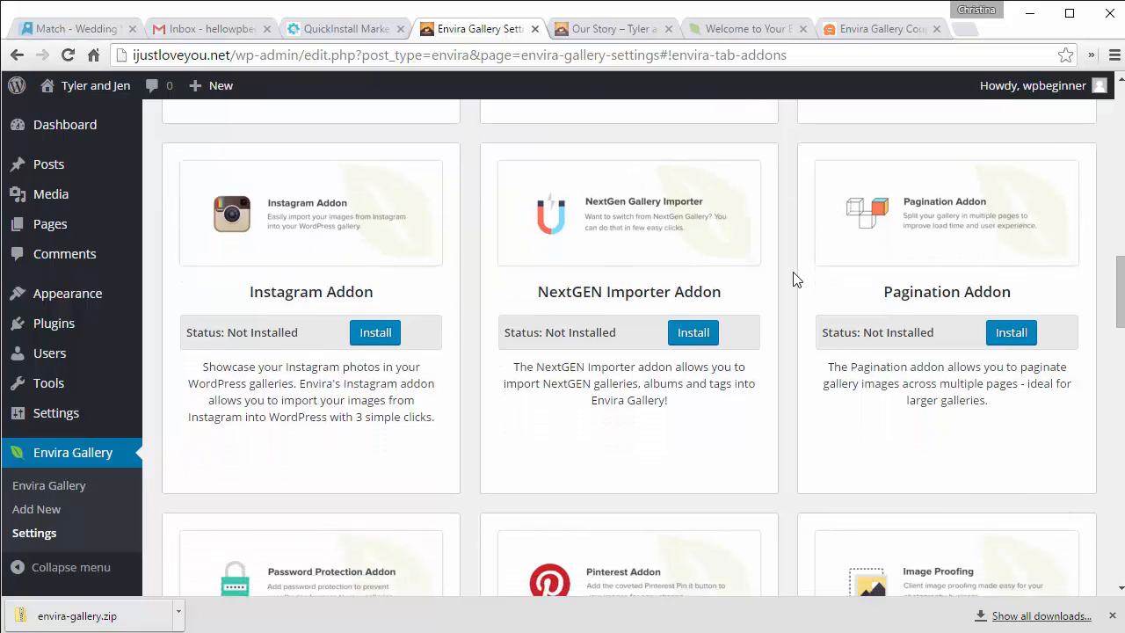
click(378, 336)
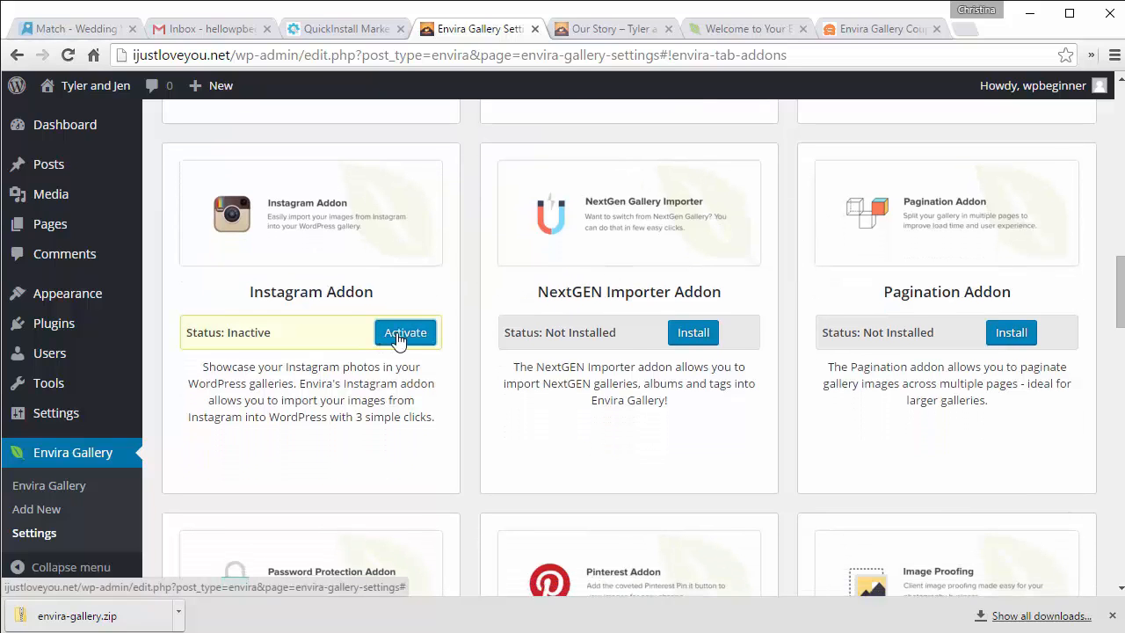
click(397, 340)
scroll(474, 264, down, 4)
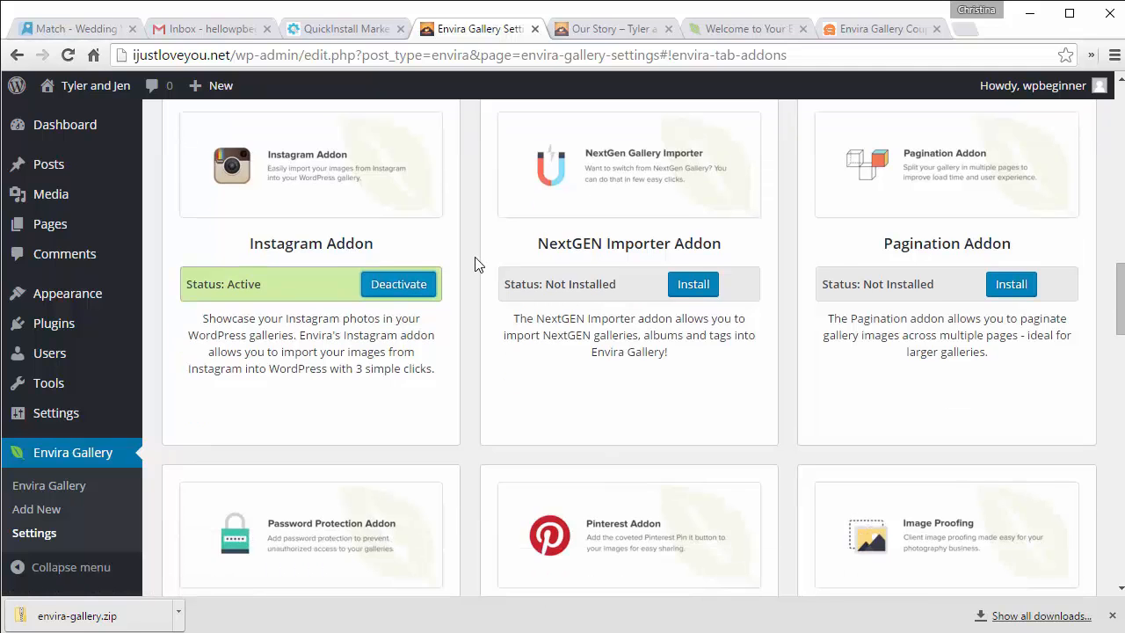
scroll(474, 264, down, 1)
scroll(474, 263, down, 3)
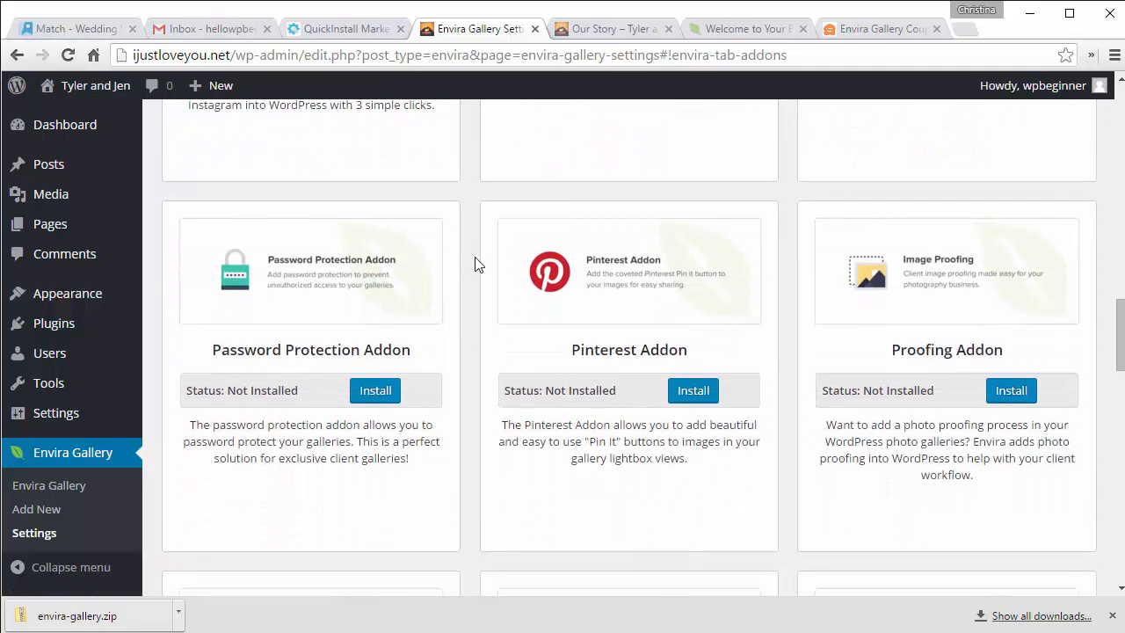
scroll(477, 264, up, 1)
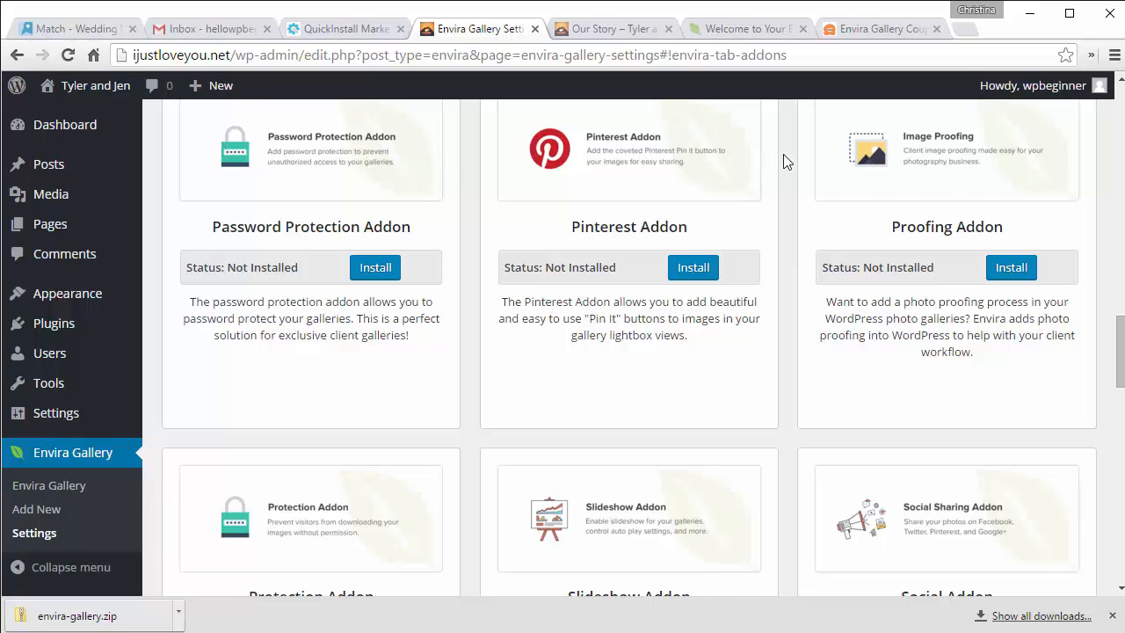
Step: Install and activate the Slideshow and Social addons
scroll(783, 160, down, 4)
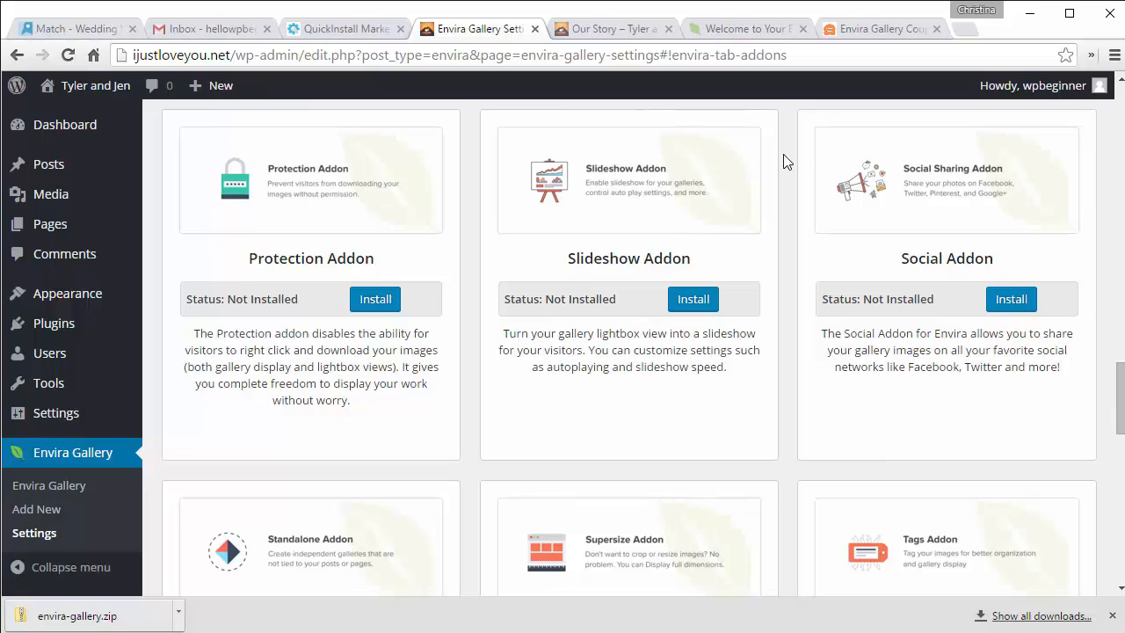
scroll(787, 161, down, 1)
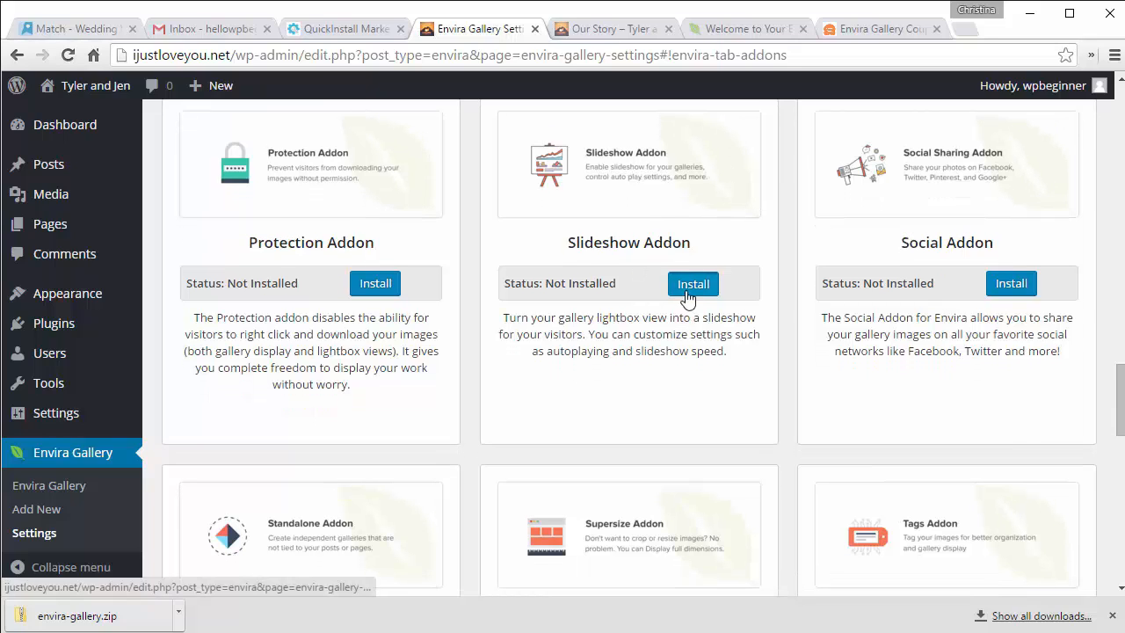
click(683, 290)
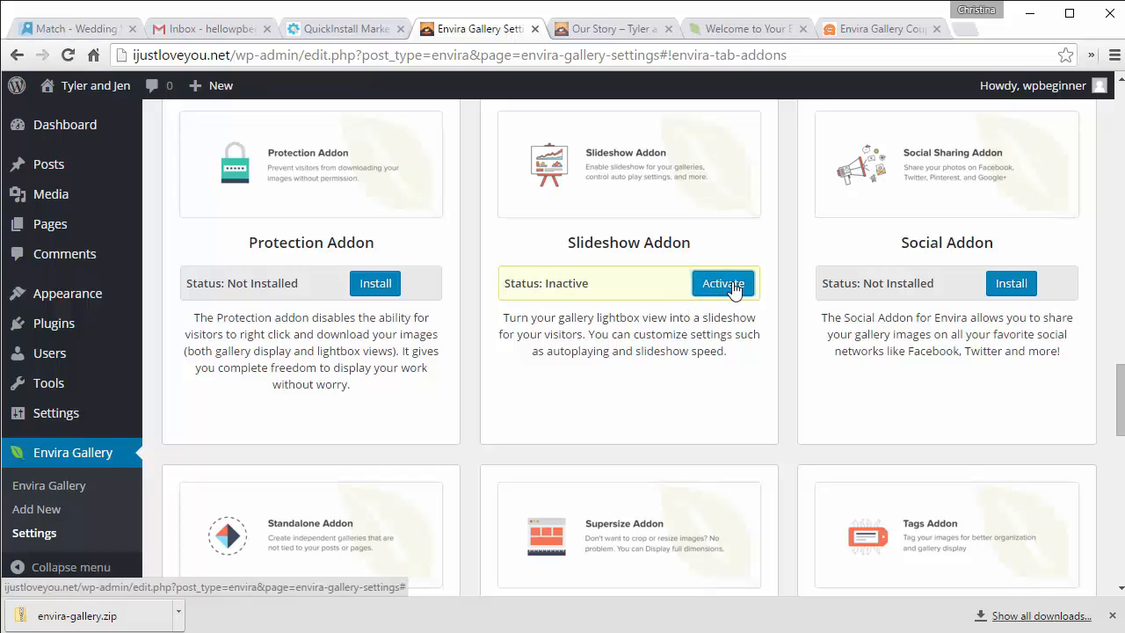
click(728, 284)
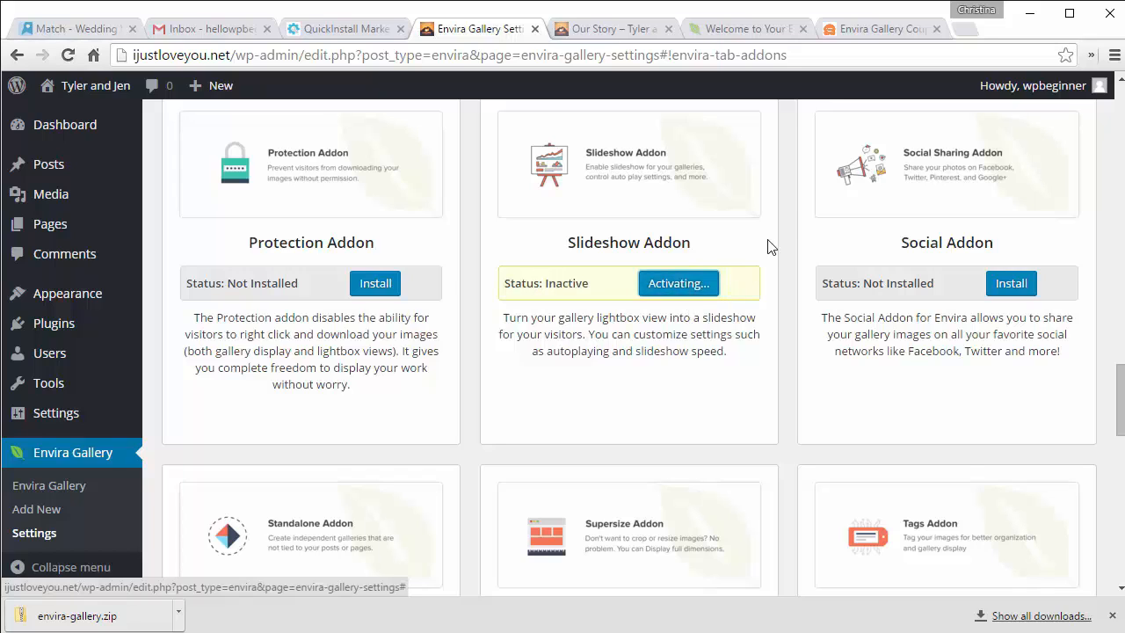
click(1006, 287)
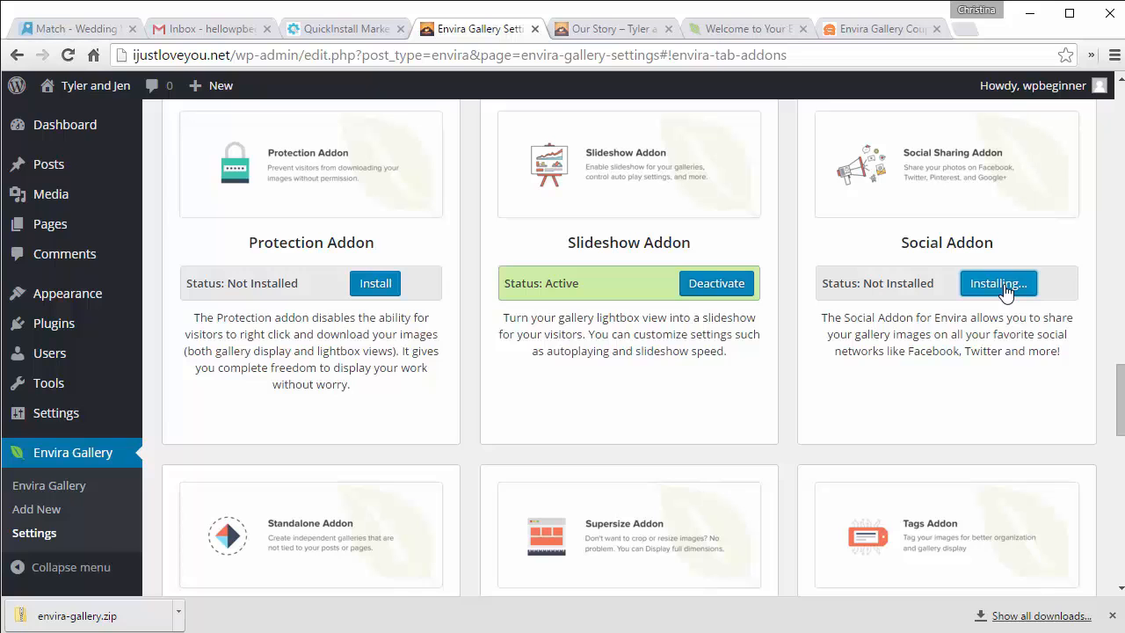
click(1013, 287)
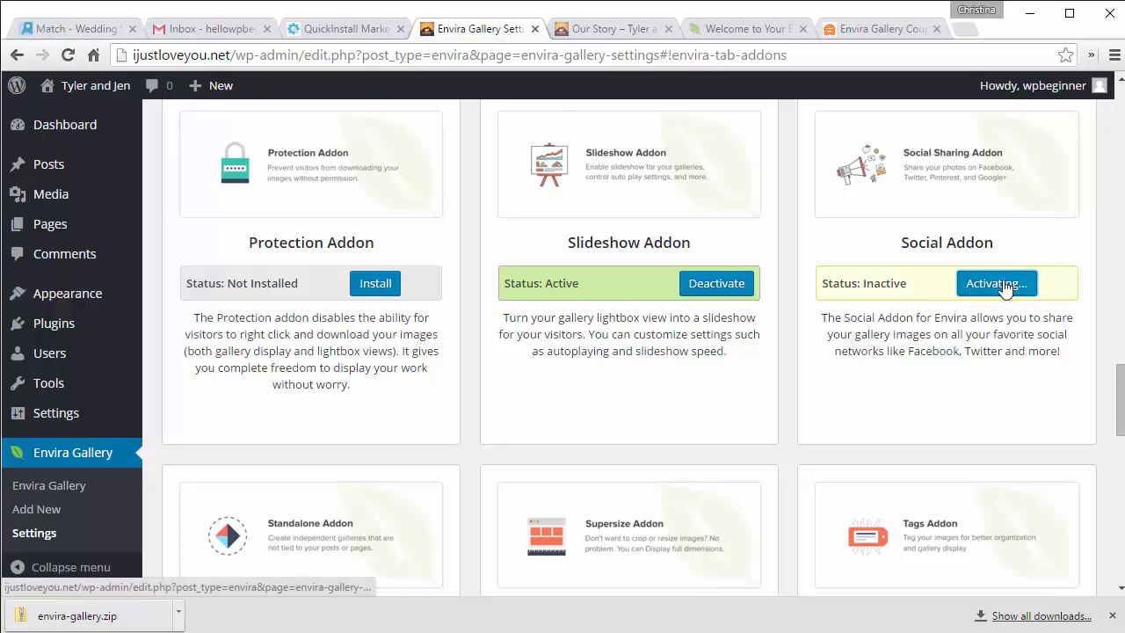
Step: Install and activate the Standalone, Videos and ZIP Importer addons
scroll(812, 247, down, 5)
scroll(790, 247, up, 1)
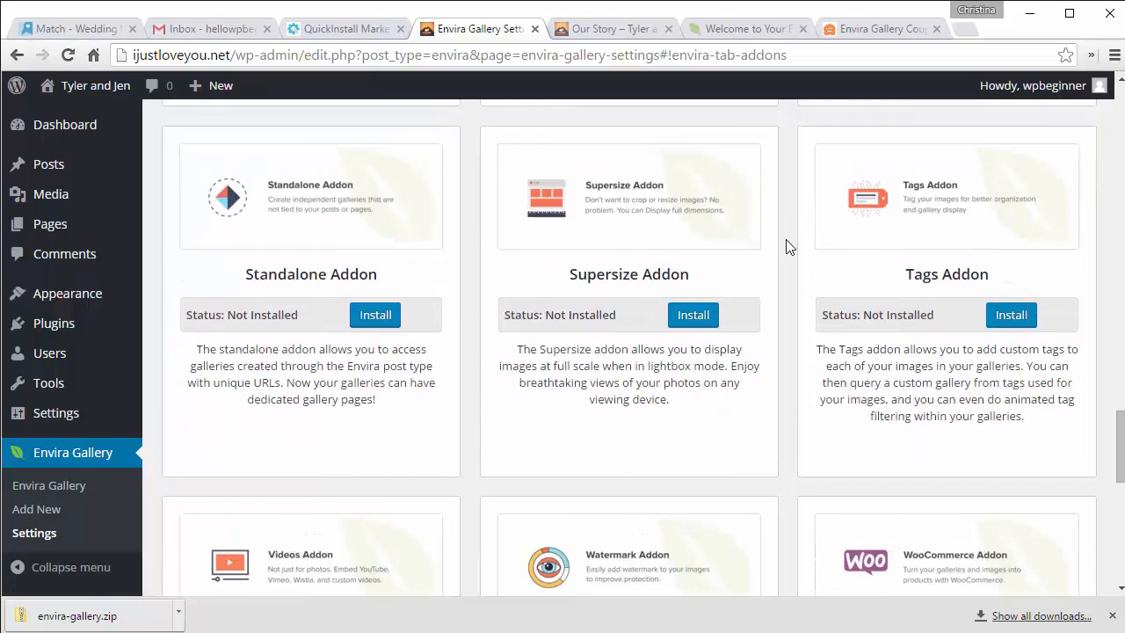
click(370, 314)
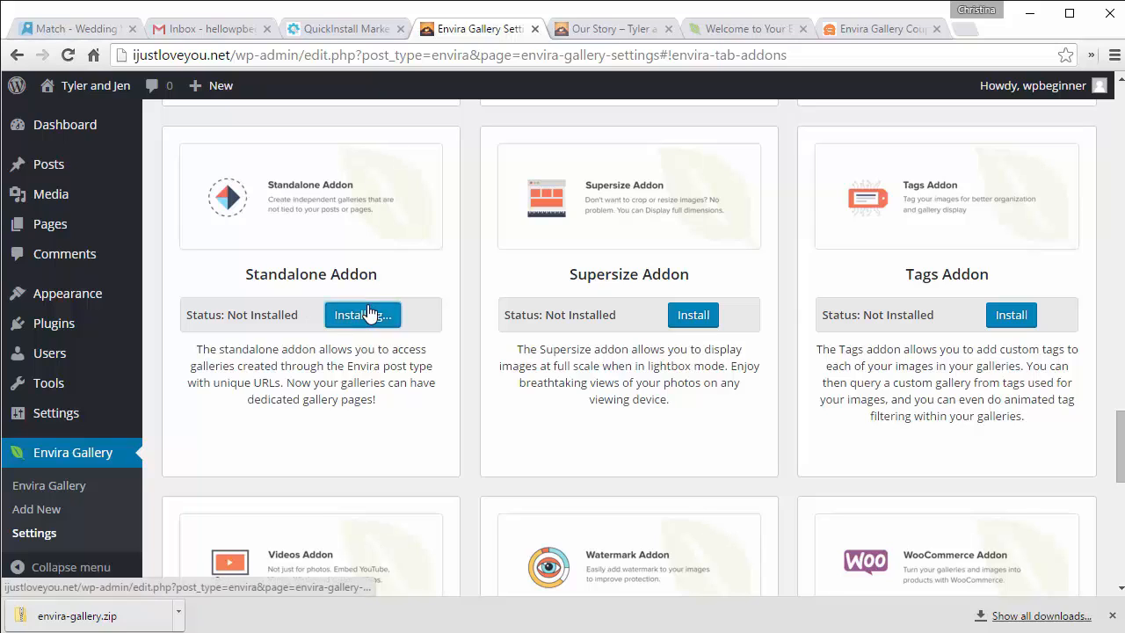
click(398, 315)
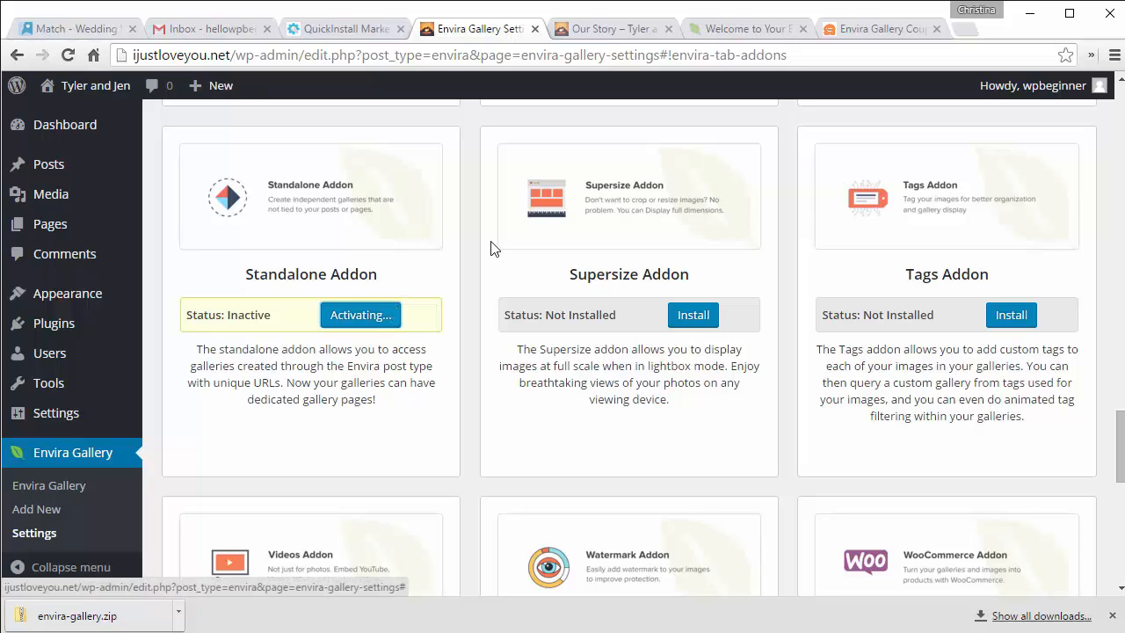
scroll(470, 156, down, 4)
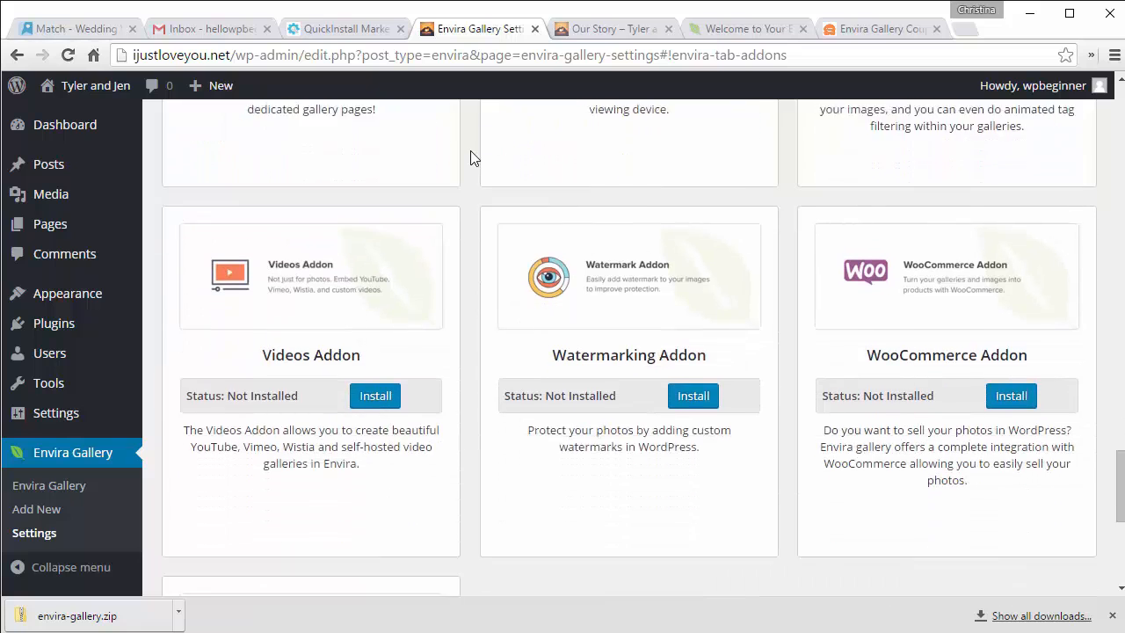
scroll(470, 156, down, 3)
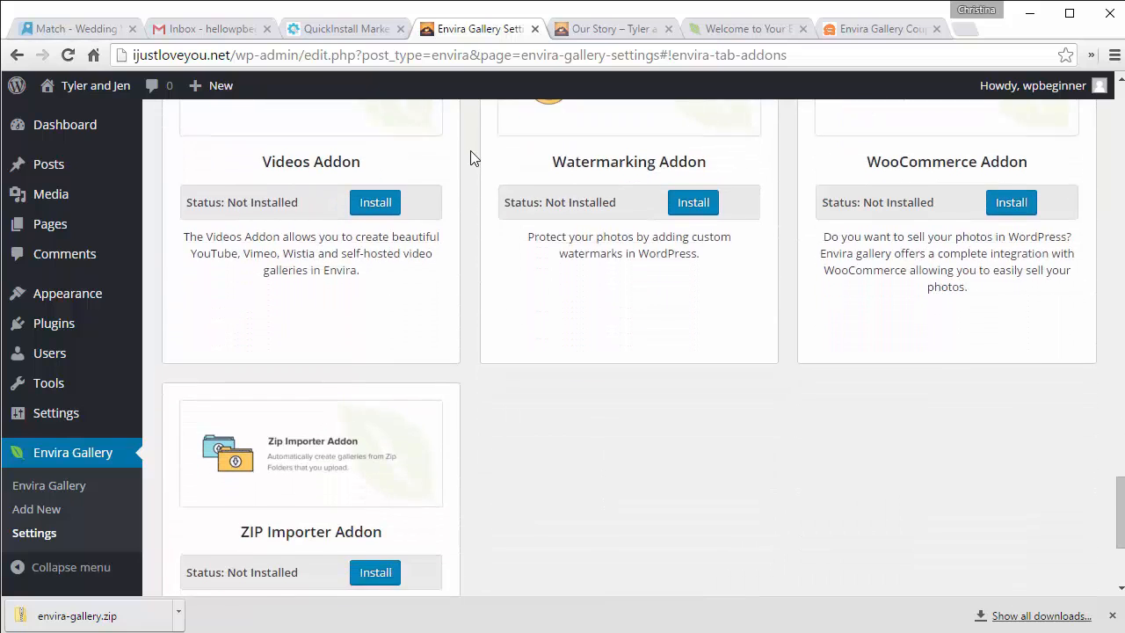
scroll(470, 156, up, 2)
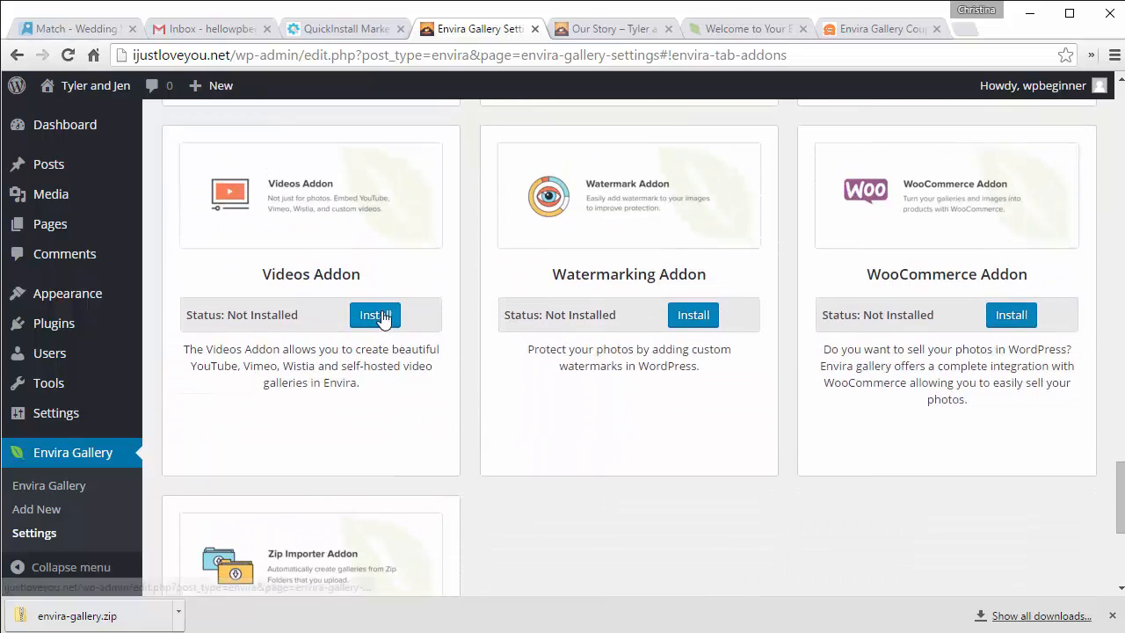
click(372, 313)
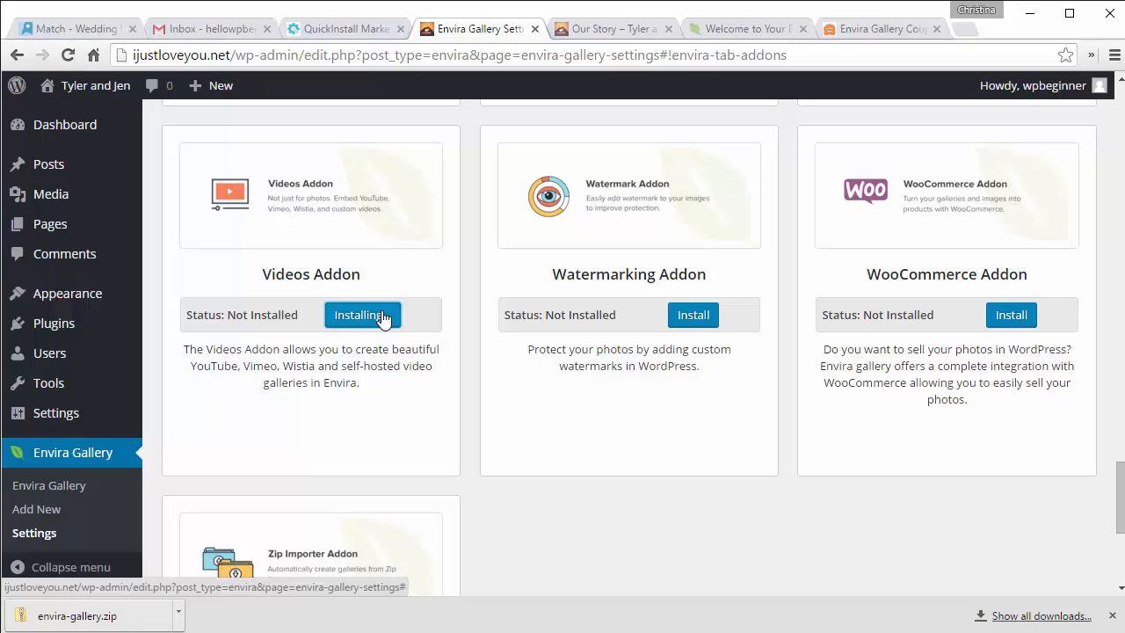
click(400, 316)
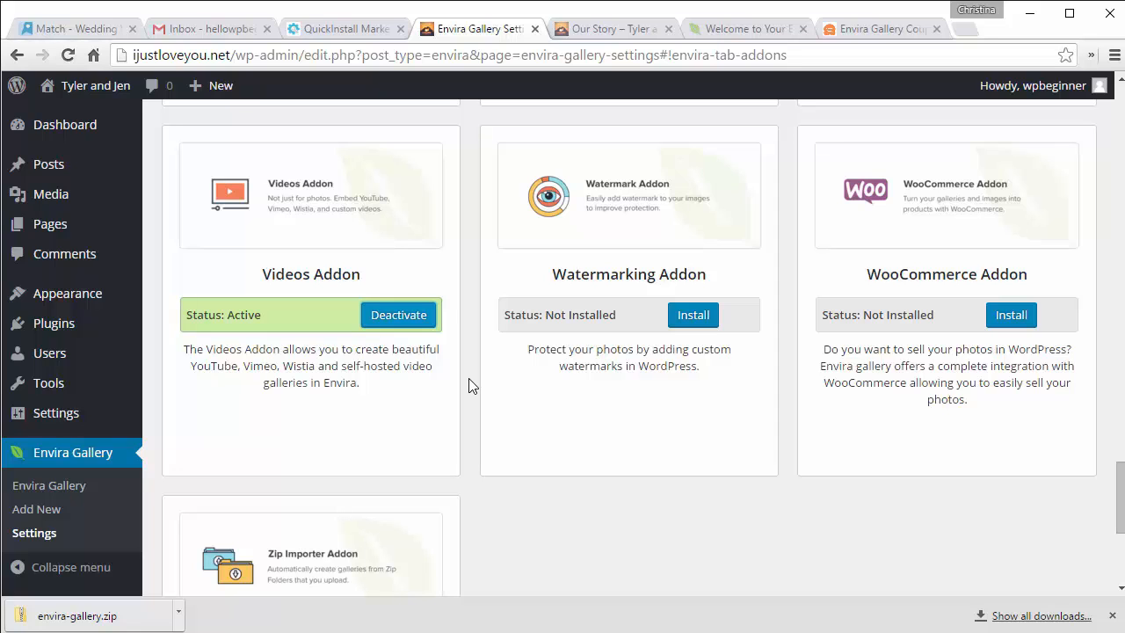
scroll(468, 385, down, 3)
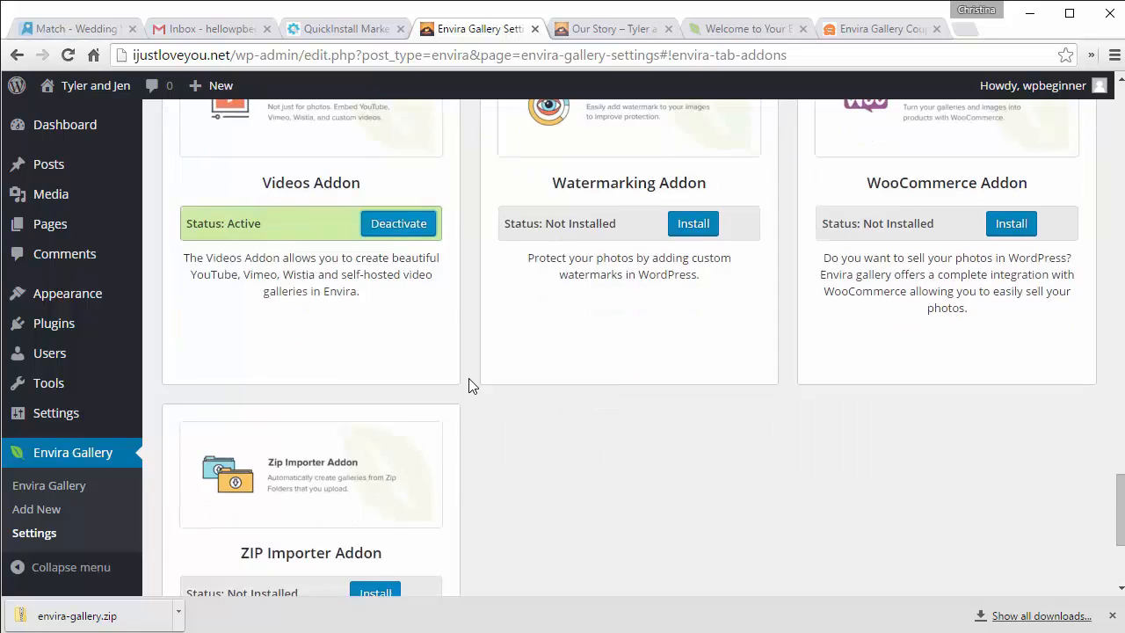
click(378, 471)
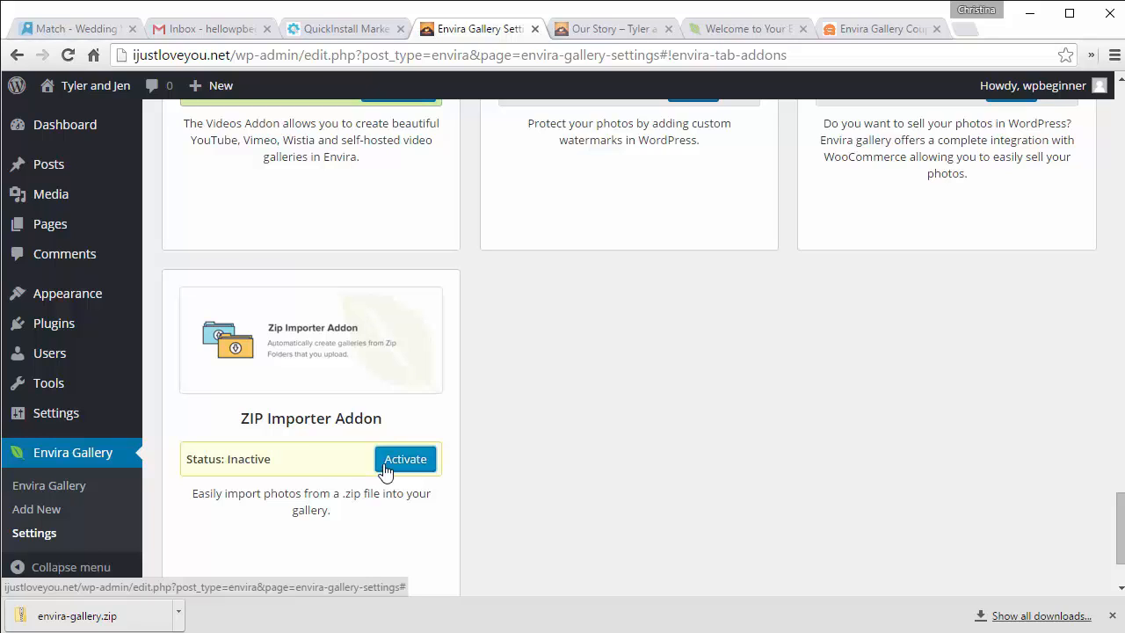
click(400, 470)
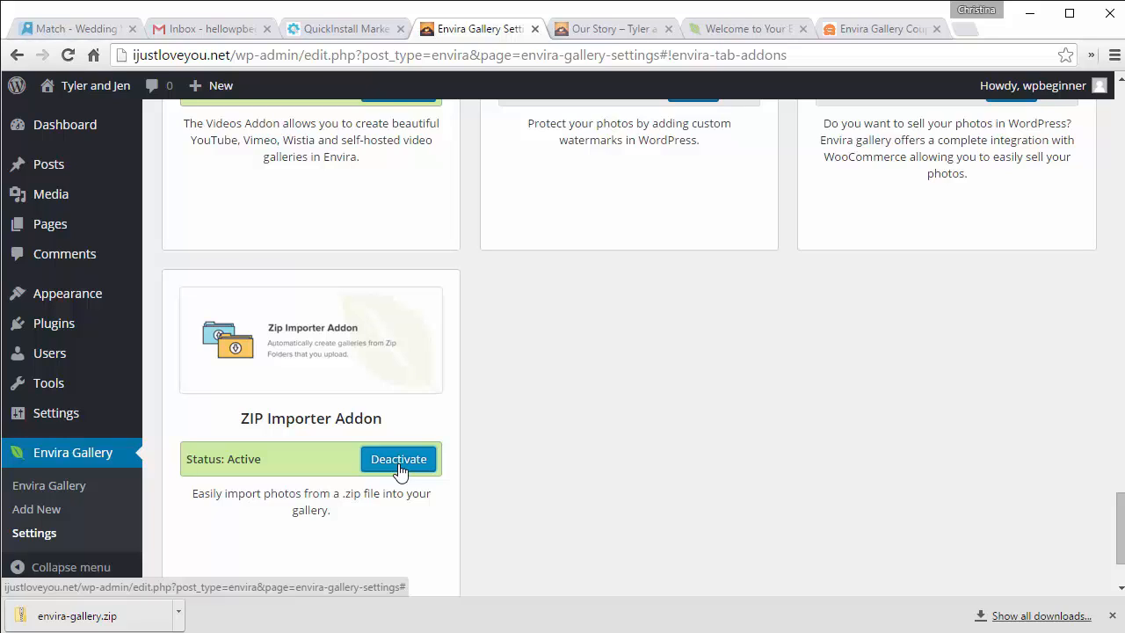
Step: Create a new Envira gallery titled 'Our Life' and bring up the media library for its photos
click(46, 509)
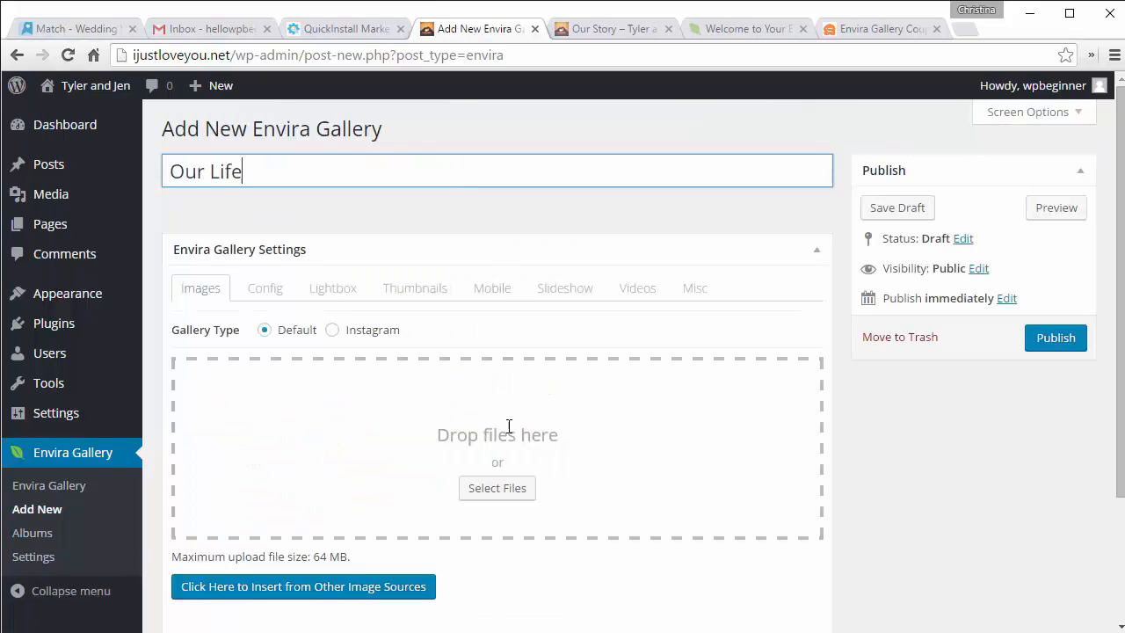
click(495, 485)
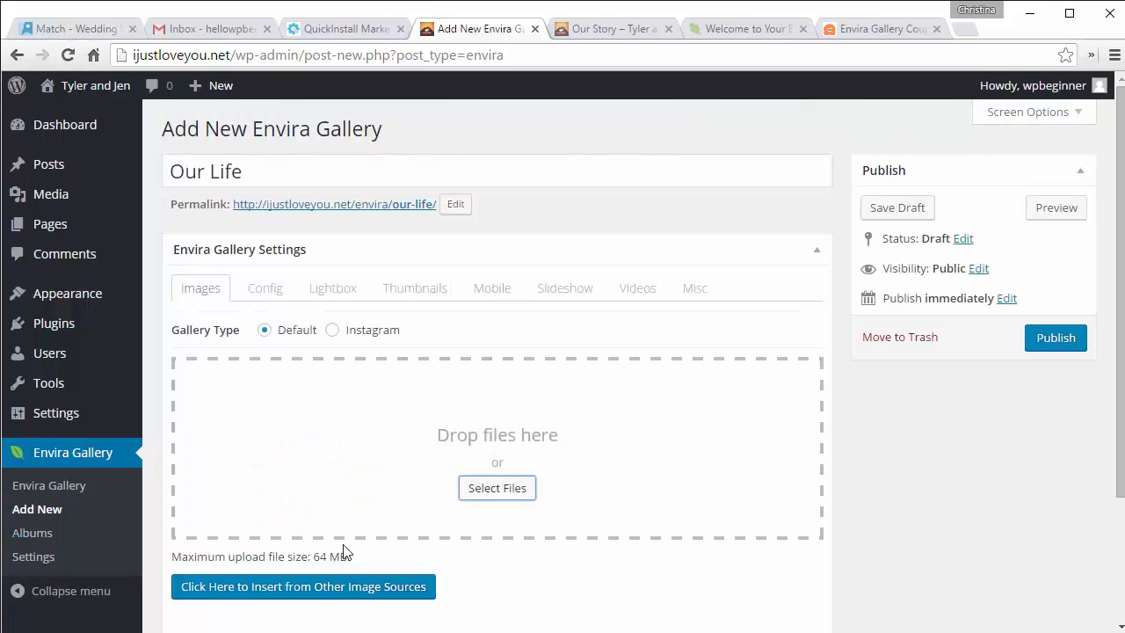
click(283, 594)
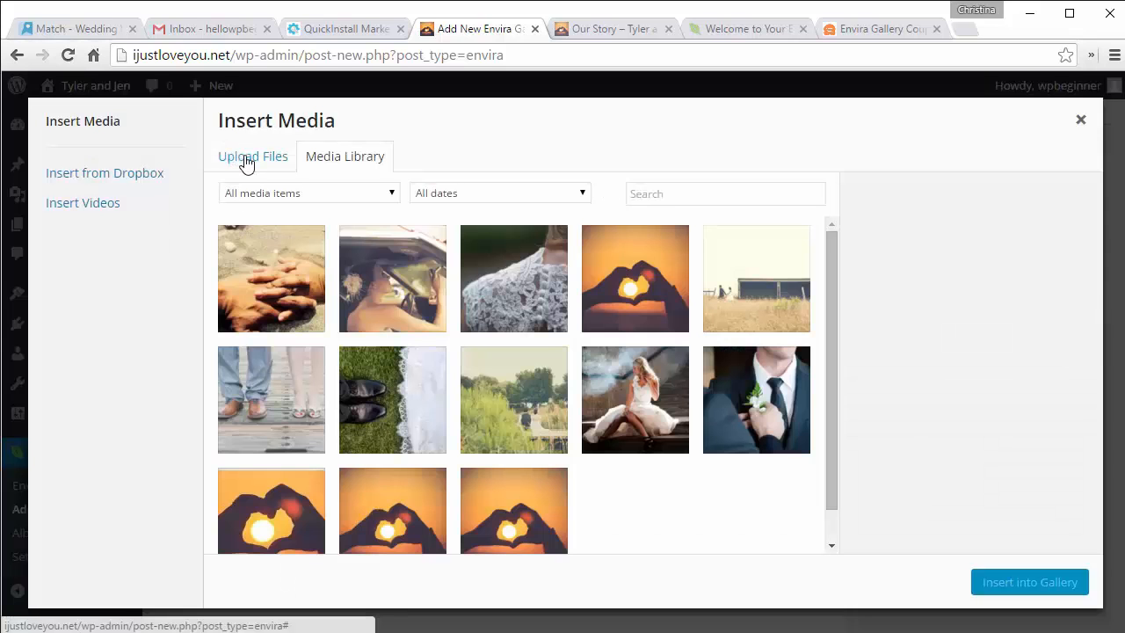
Step: Select the rings, car, lace and heart photos in the media library
click(262, 271)
click(387, 262)
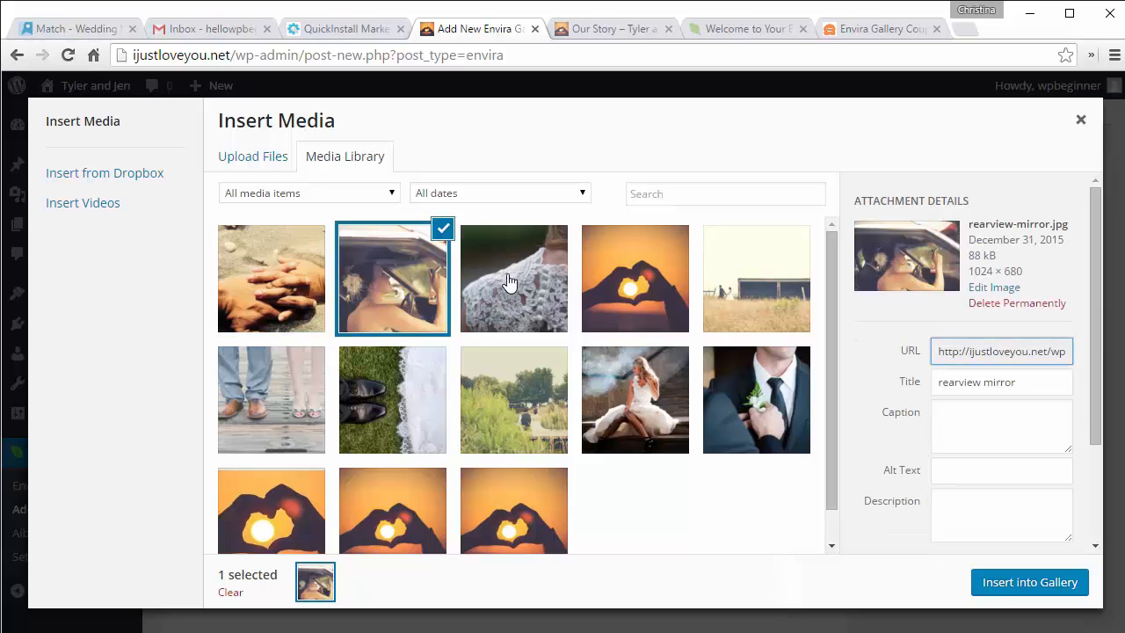
click(508, 279)
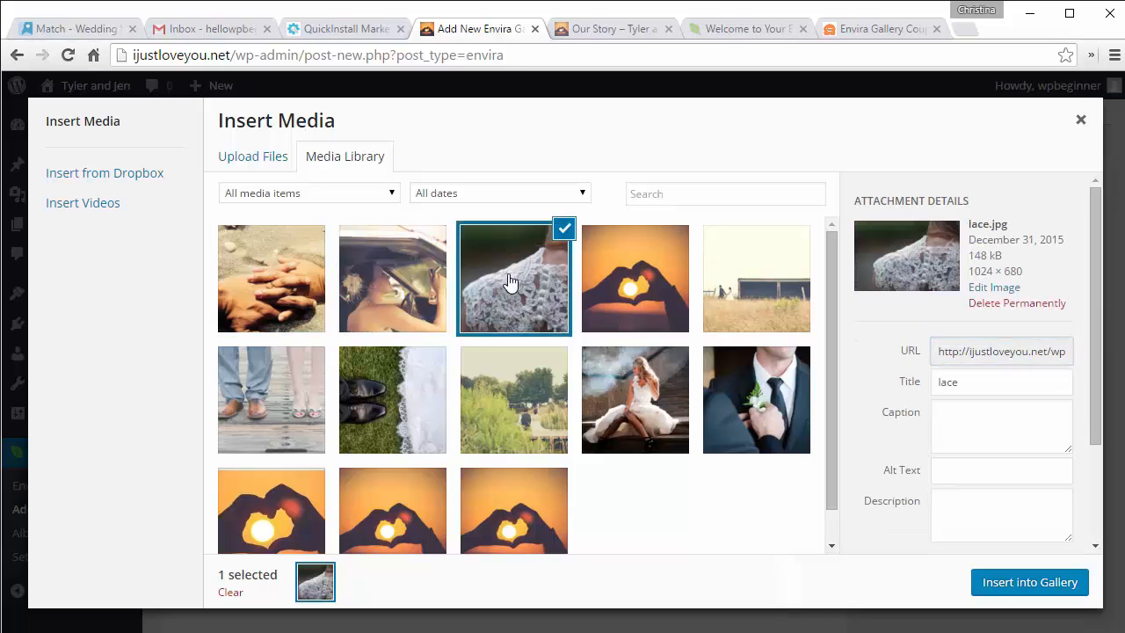
click(302, 278)
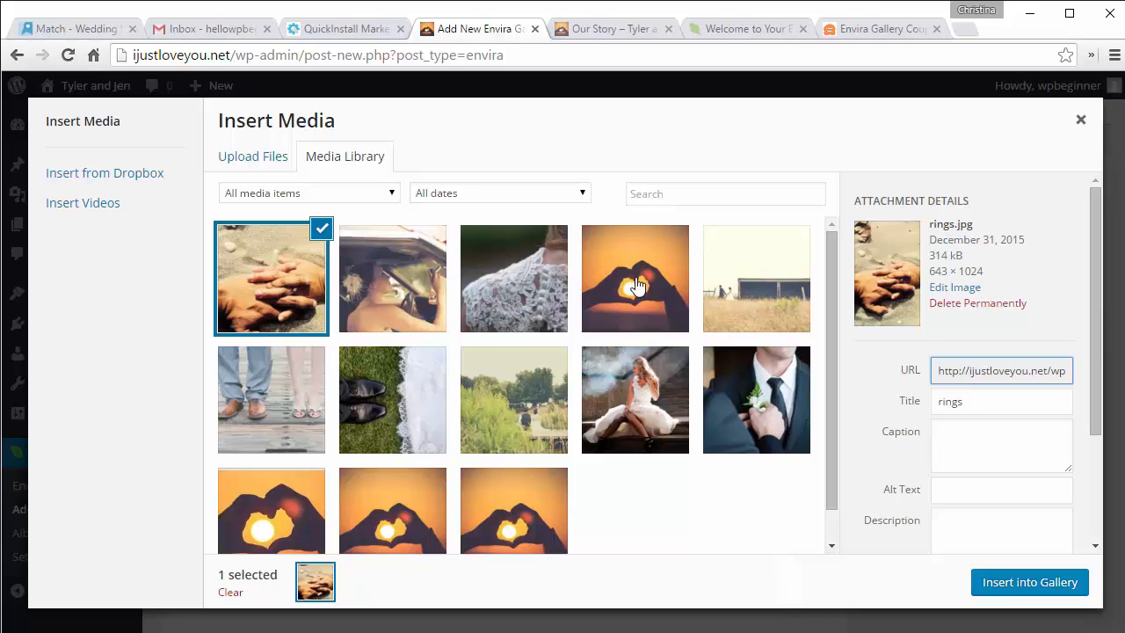
shift+click(637, 286)
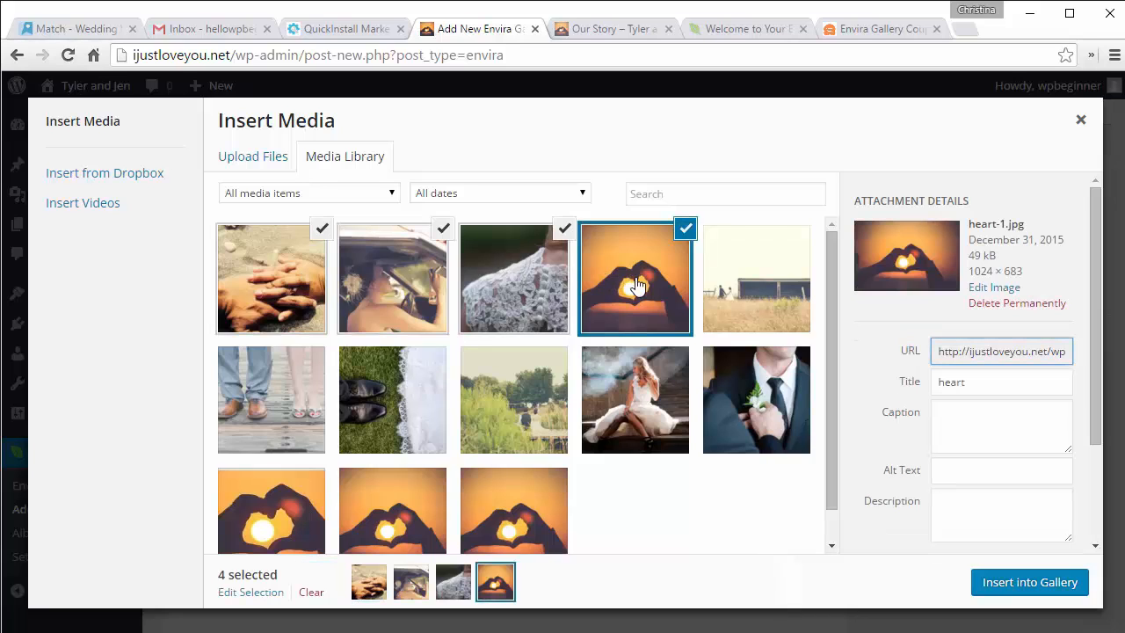
click(638, 285)
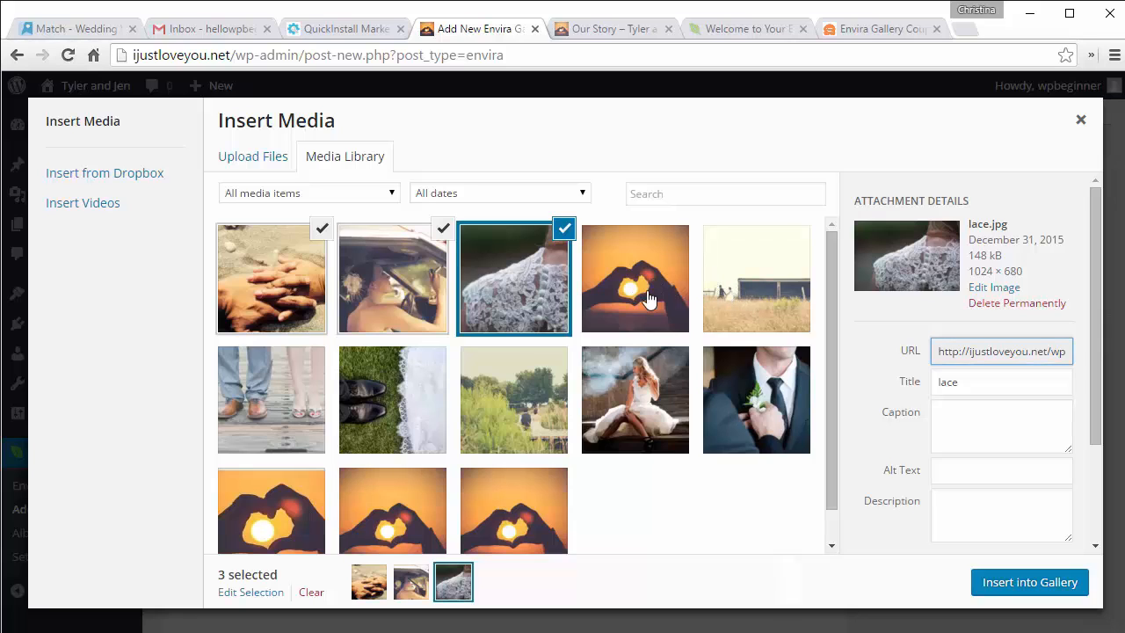
click(648, 299)
Step: Add the field, groom, bride, dock, shoes-in-grass and feet photos, and insert all ten into the gallery
click(752, 294)
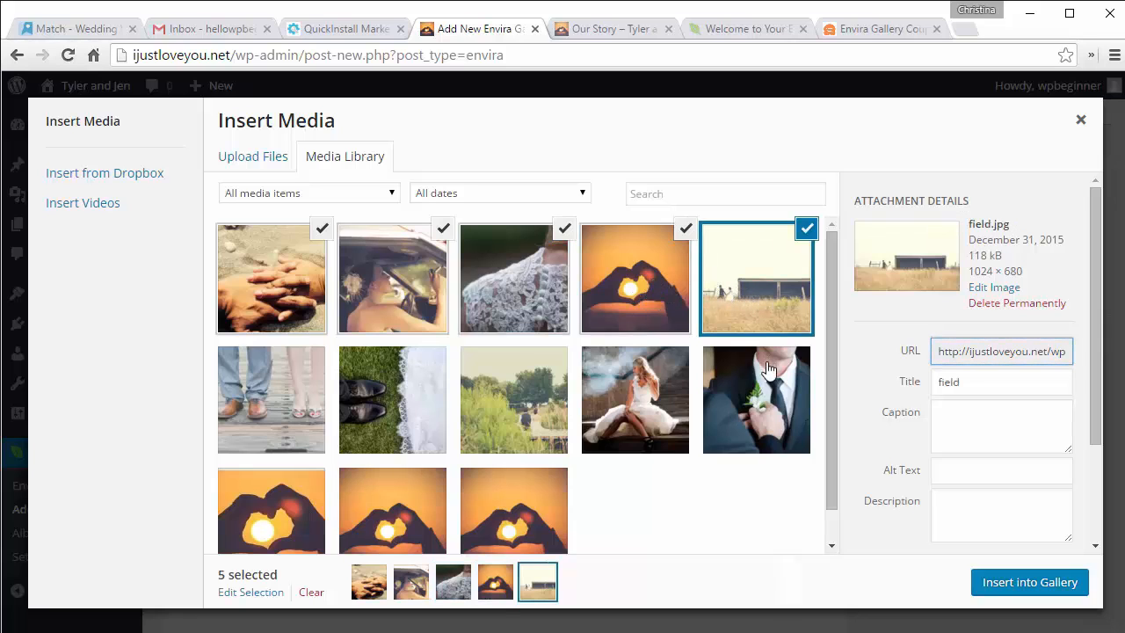
click(756, 391)
click(640, 390)
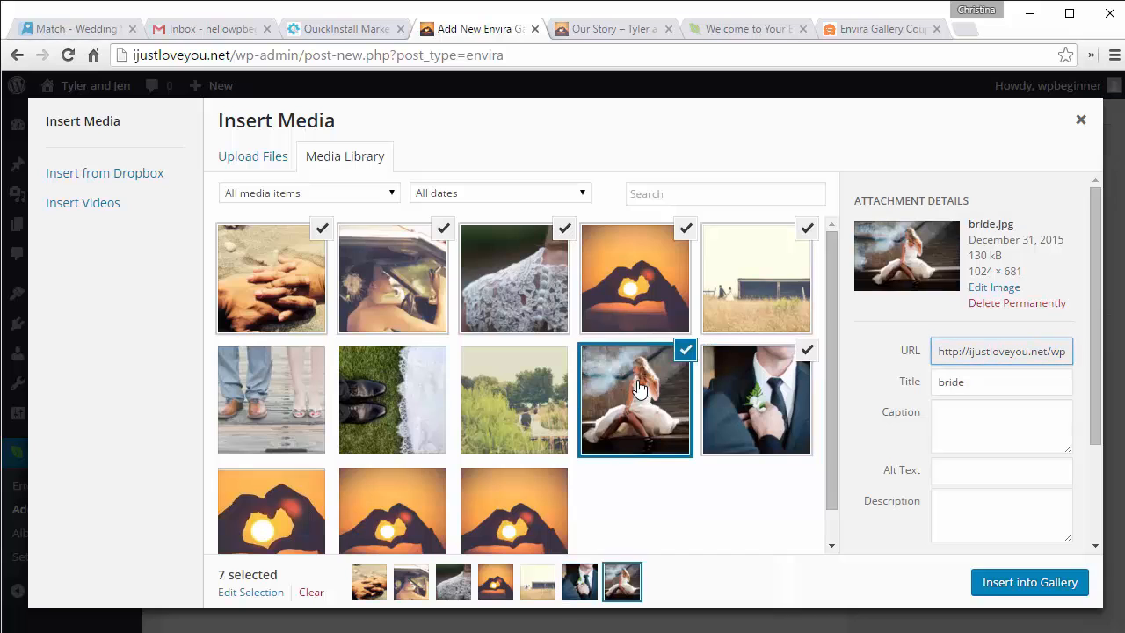
click(523, 394)
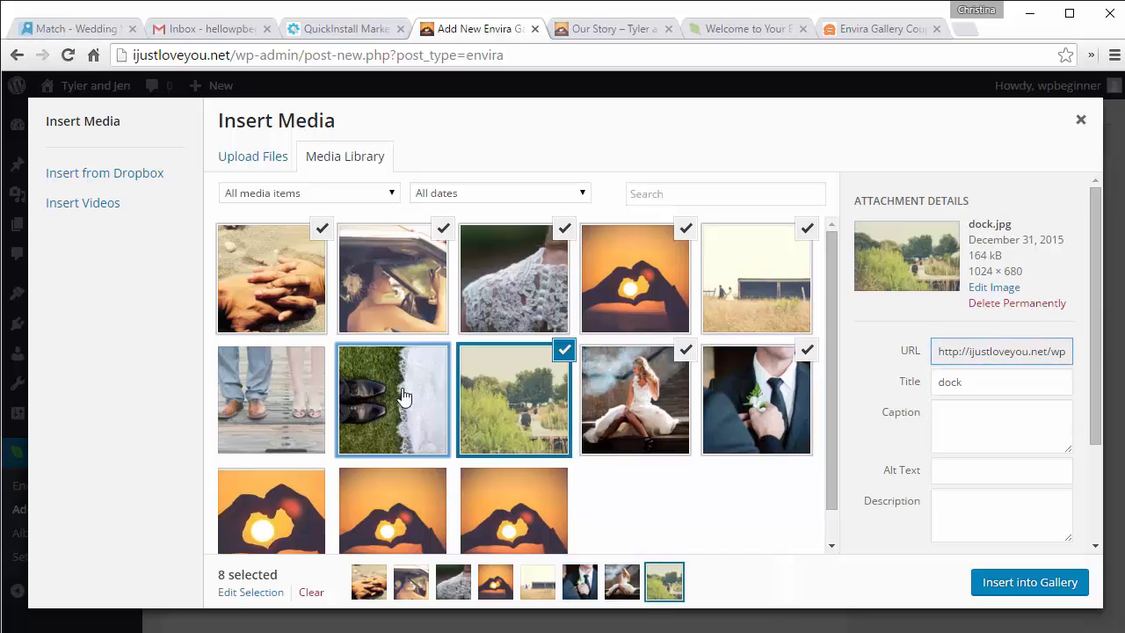
click(403, 396)
click(275, 398)
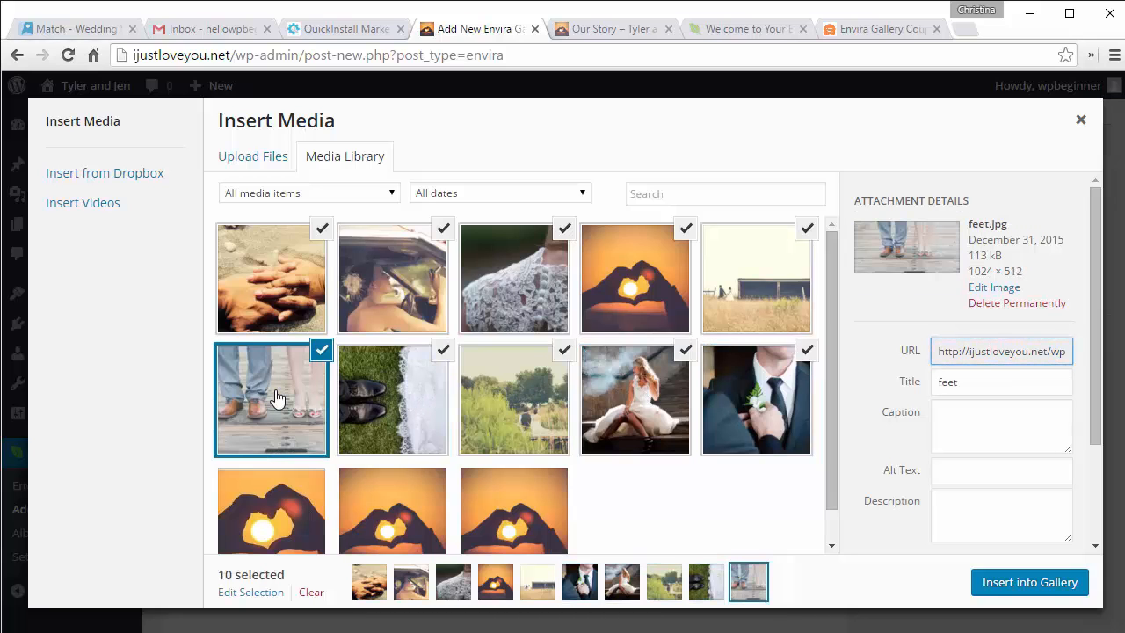
click(1018, 589)
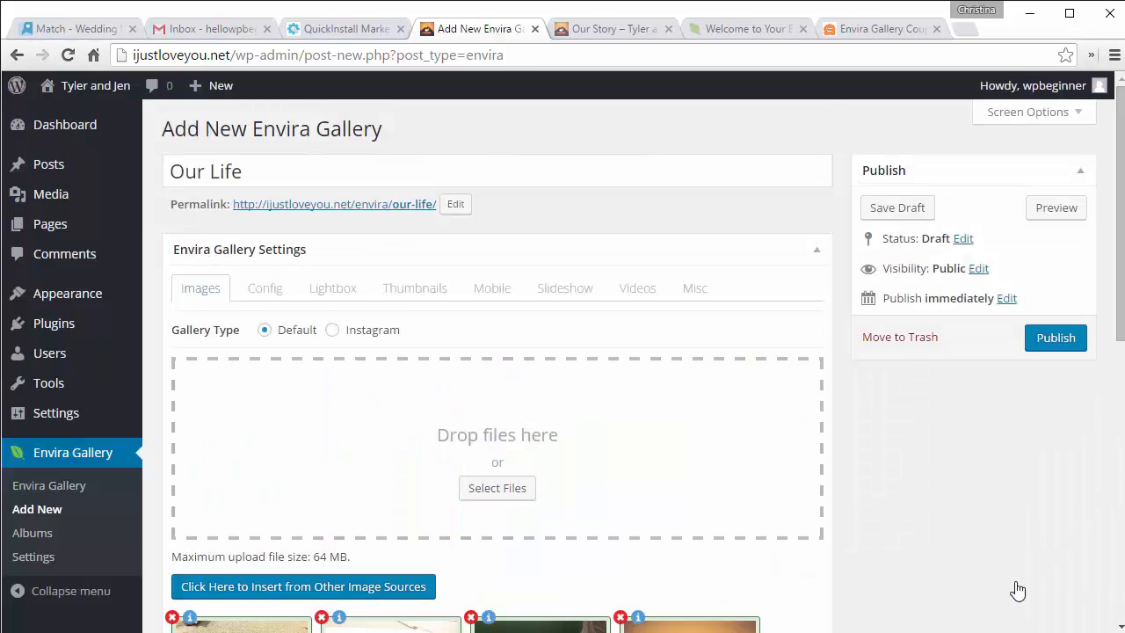
Step: Drag the jeans-and-feet photo into row one and rearrange hands-on-sand, bride and groom in row two
scroll(1018, 589, down, 5)
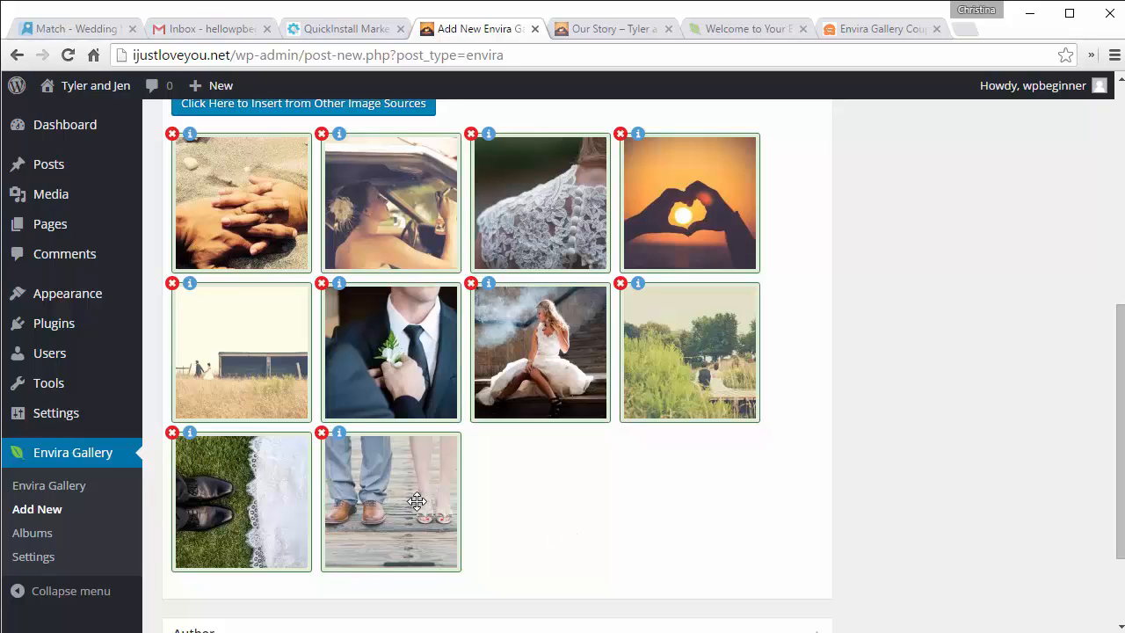
drag(416, 504, 560, 208)
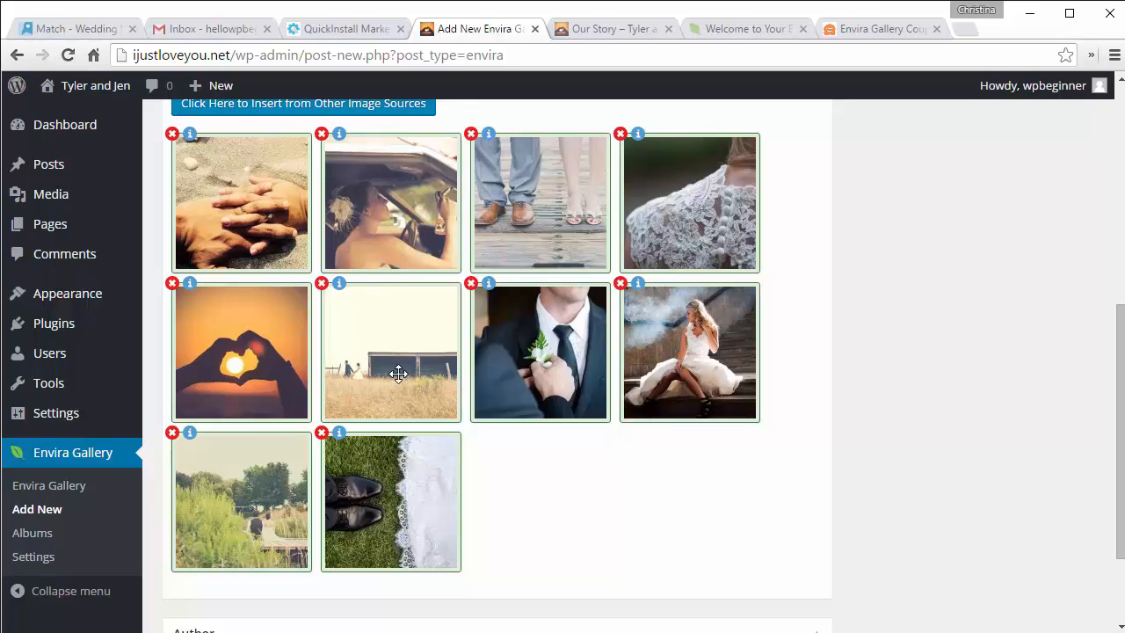
drag(269, 192, 419, 356)
drag(686, 376, 547, 369)
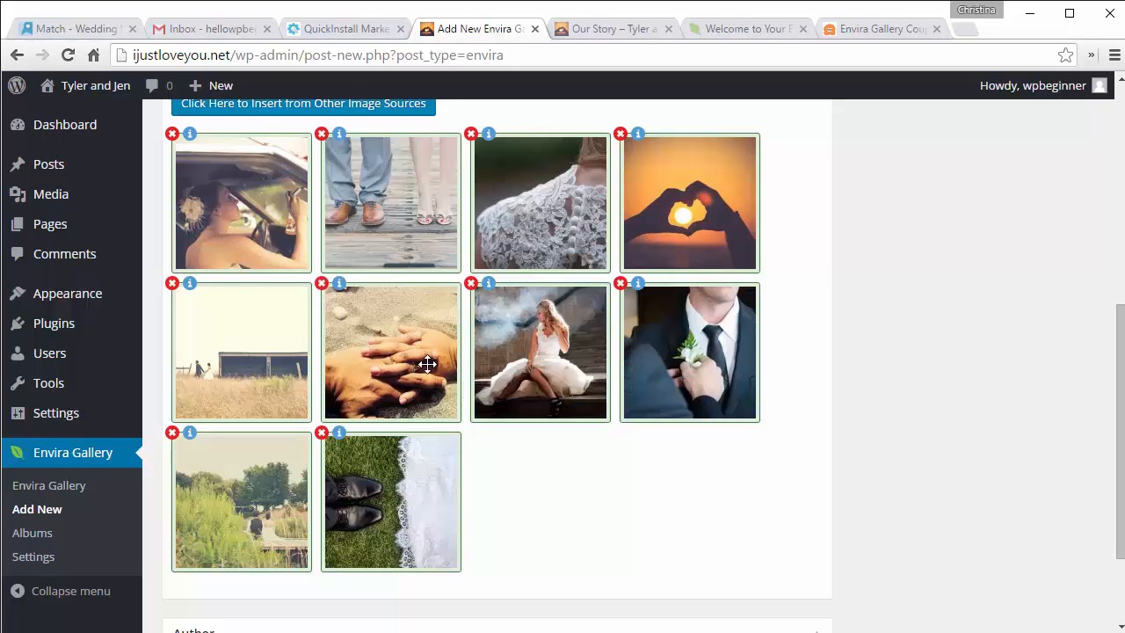
drag(418, 360, 562, 517)
drag(549, 354, 387, 351)
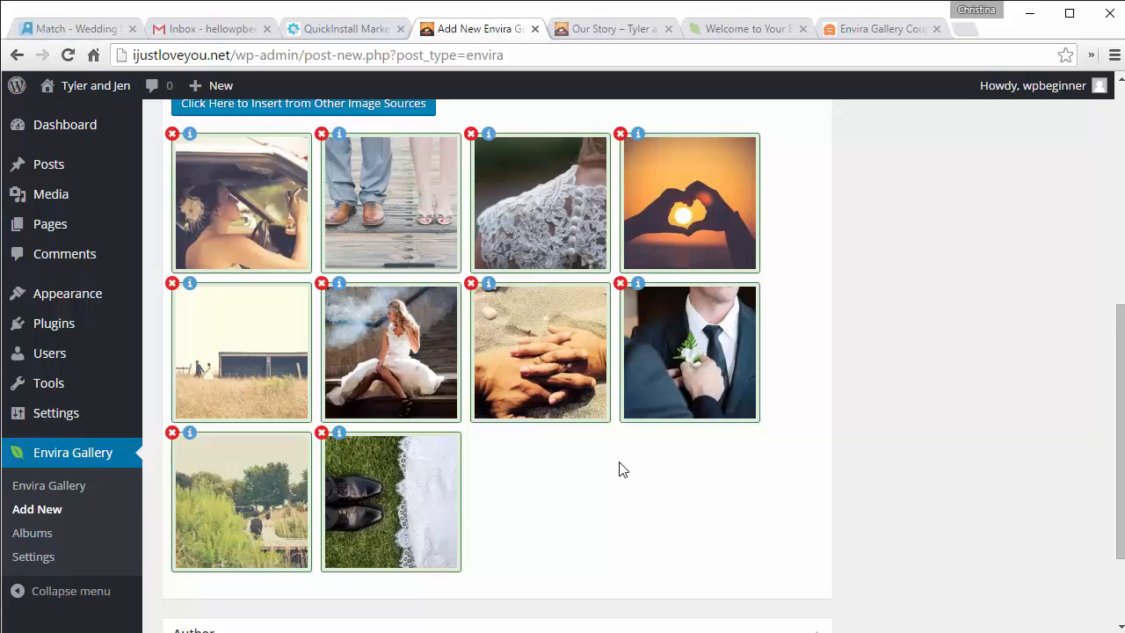
scroll(619, 469, up, 5)
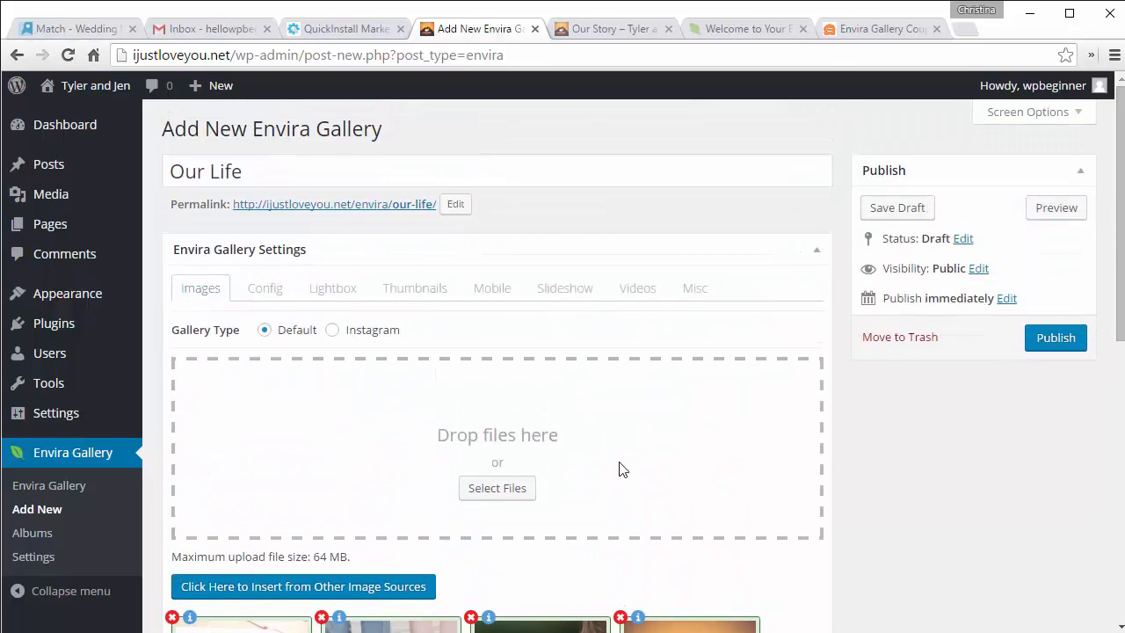
Step: Keep three columns, choose the Sleek gallery theme and leave the description hidden
click(264, 290)
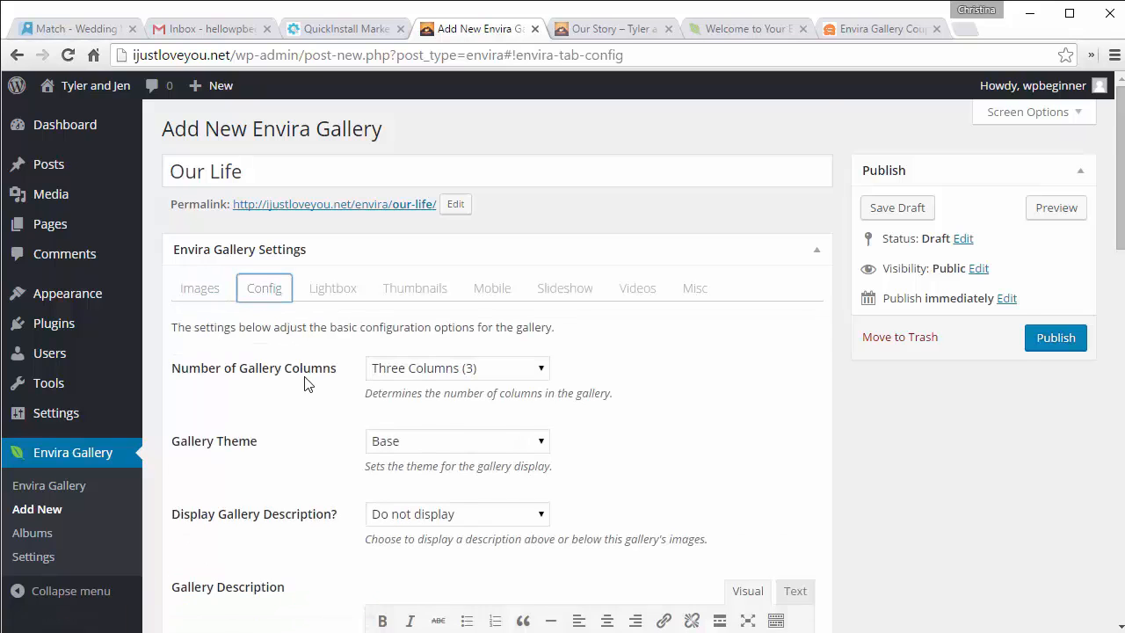
scroll(305, 385, down, 2)
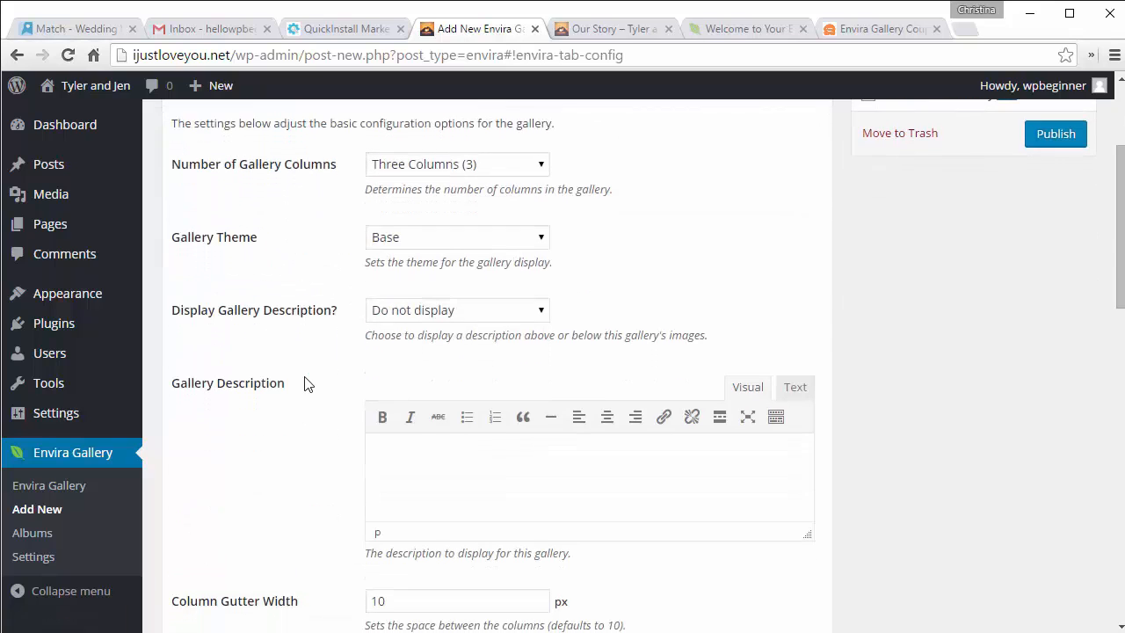
click(416, 176)
click(417, 176)
click(464, 244)
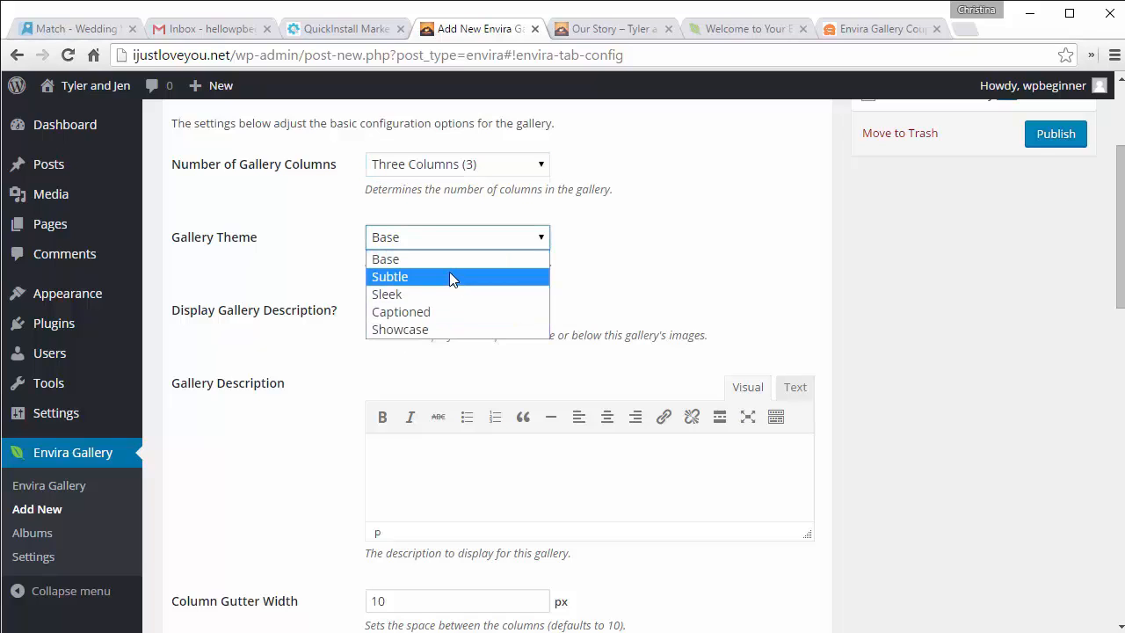
key(Escape)
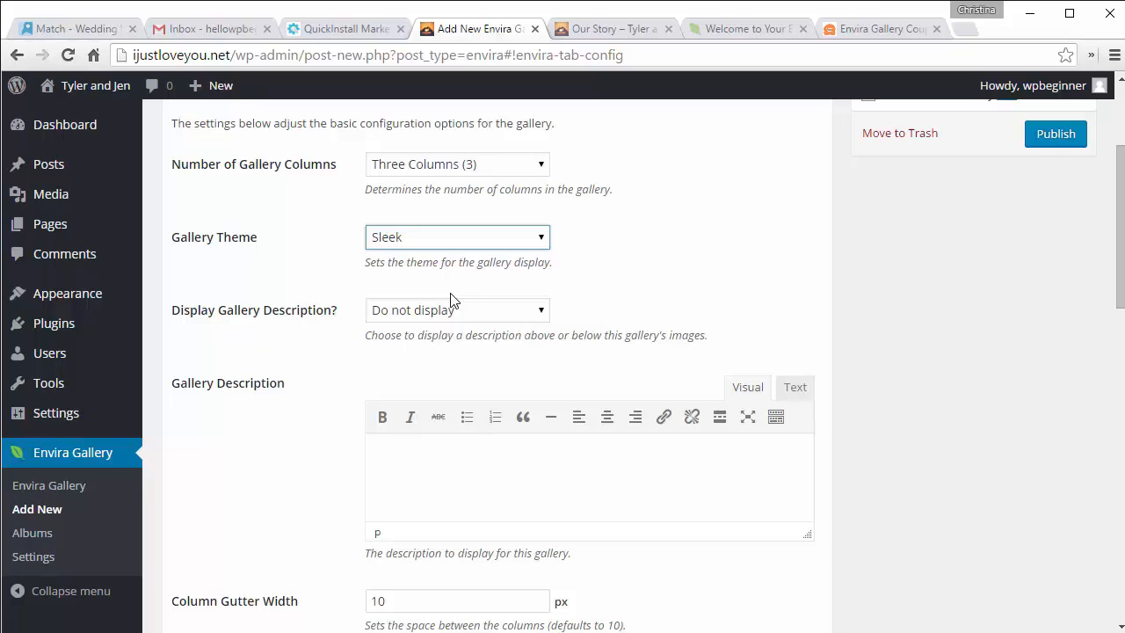
click(453, 316)
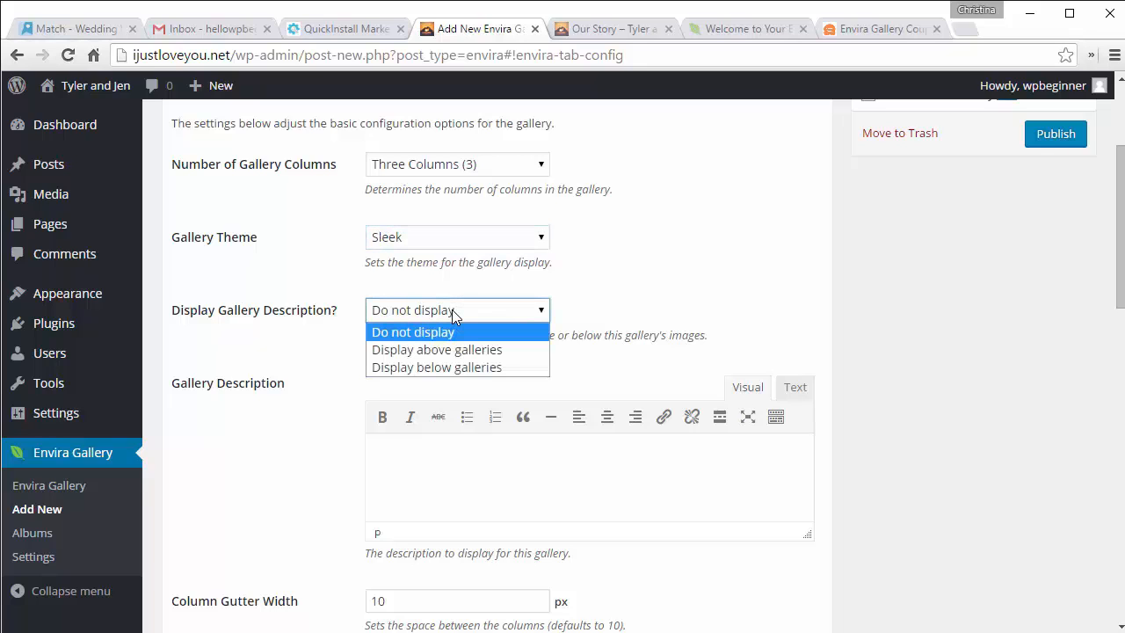
click(453, 317)
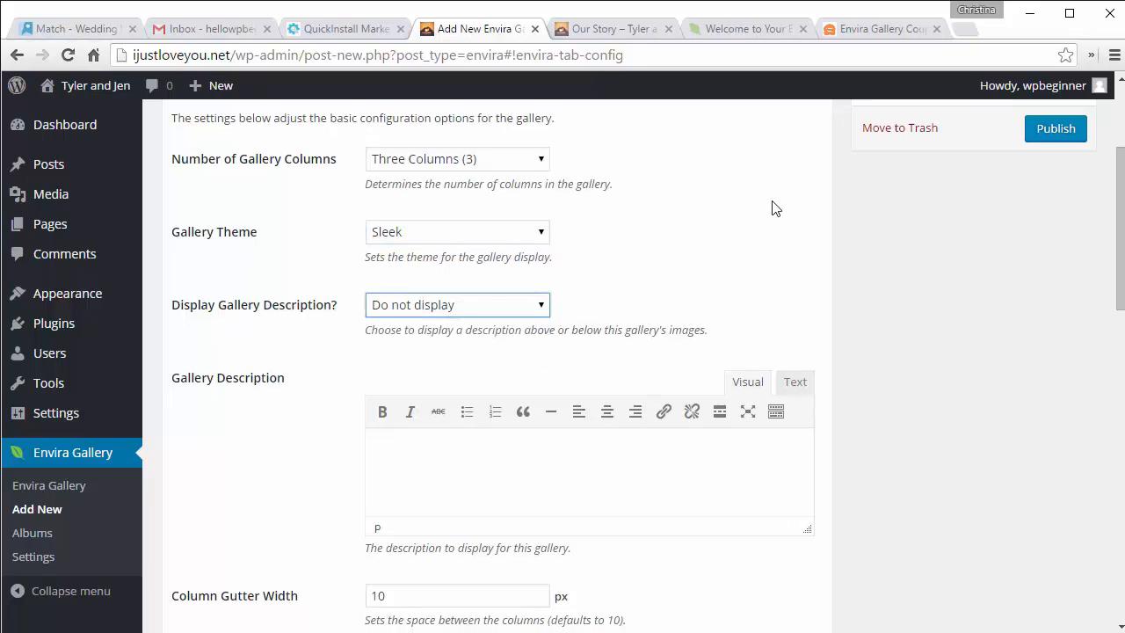
Step: Enable Facebook and Twitter sharing buttons, keeping them at the top left
scroll(773, 208, down, 4)
scroll(773, 201, down, 1)
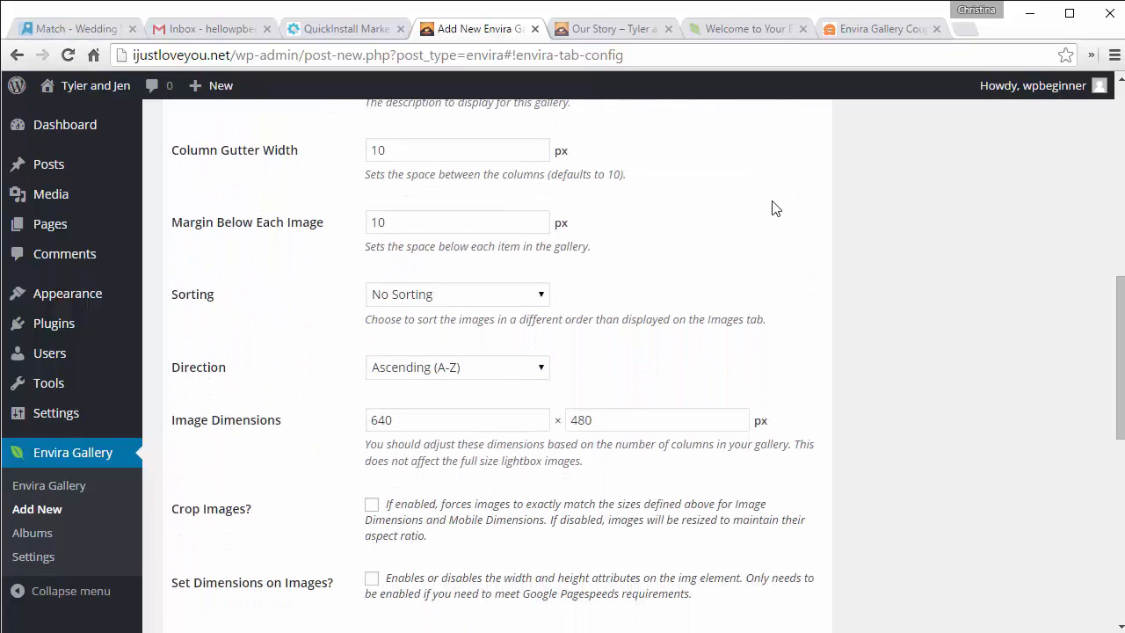
scroll(773, 208, down, 4)
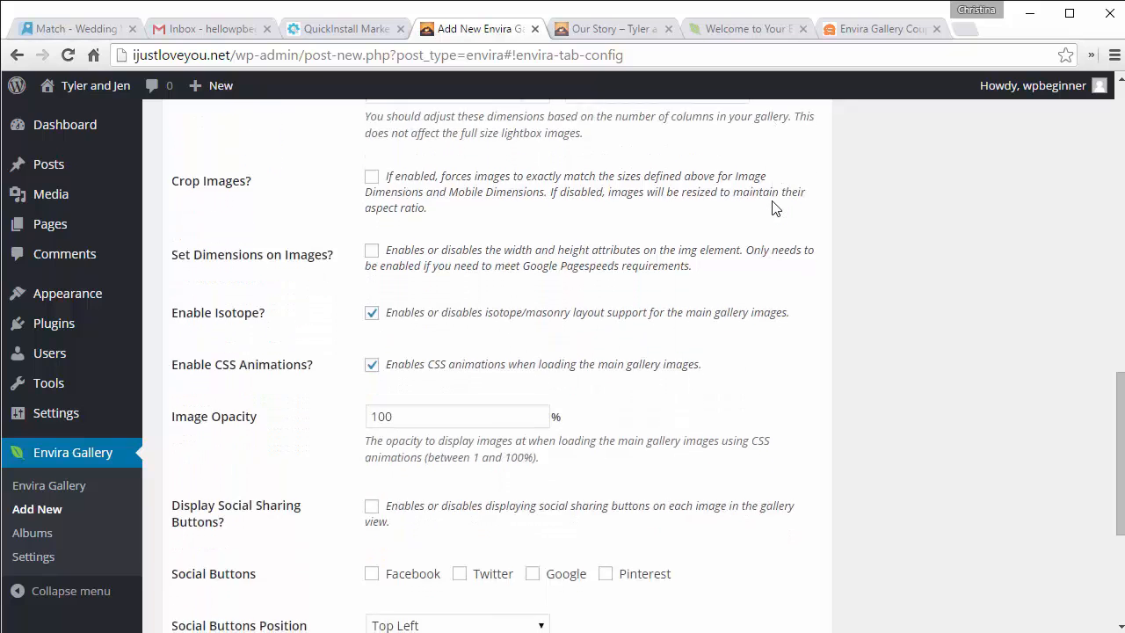
scroll(773, 208, down, 2)
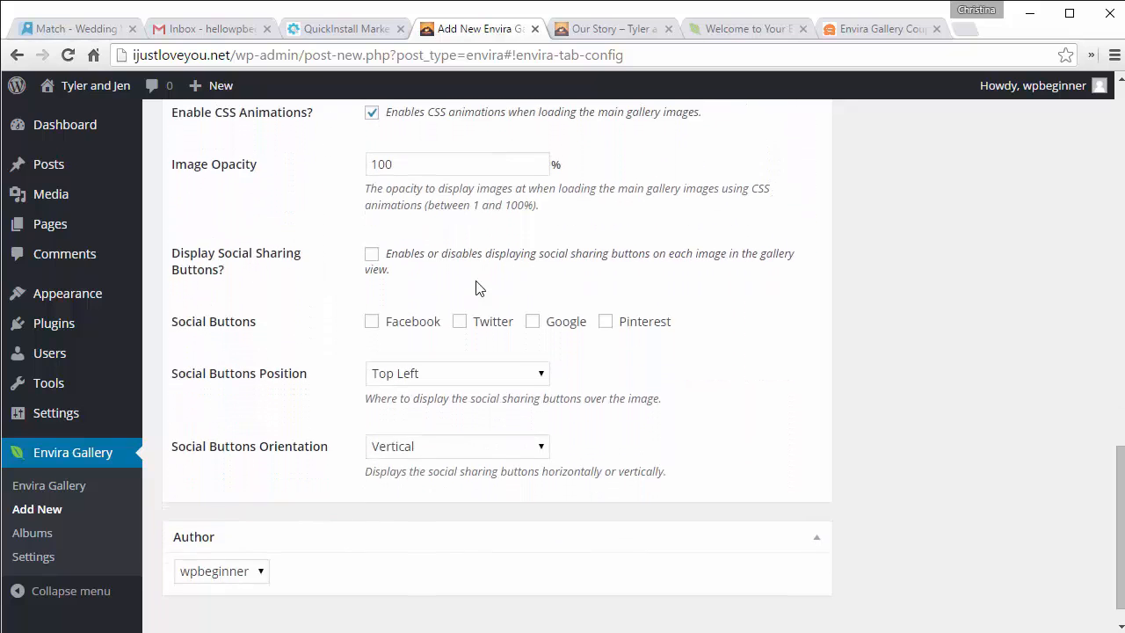
click(371, 322)
scroll(772, 383, up, 1)
scroll(772, 383, down, 1)
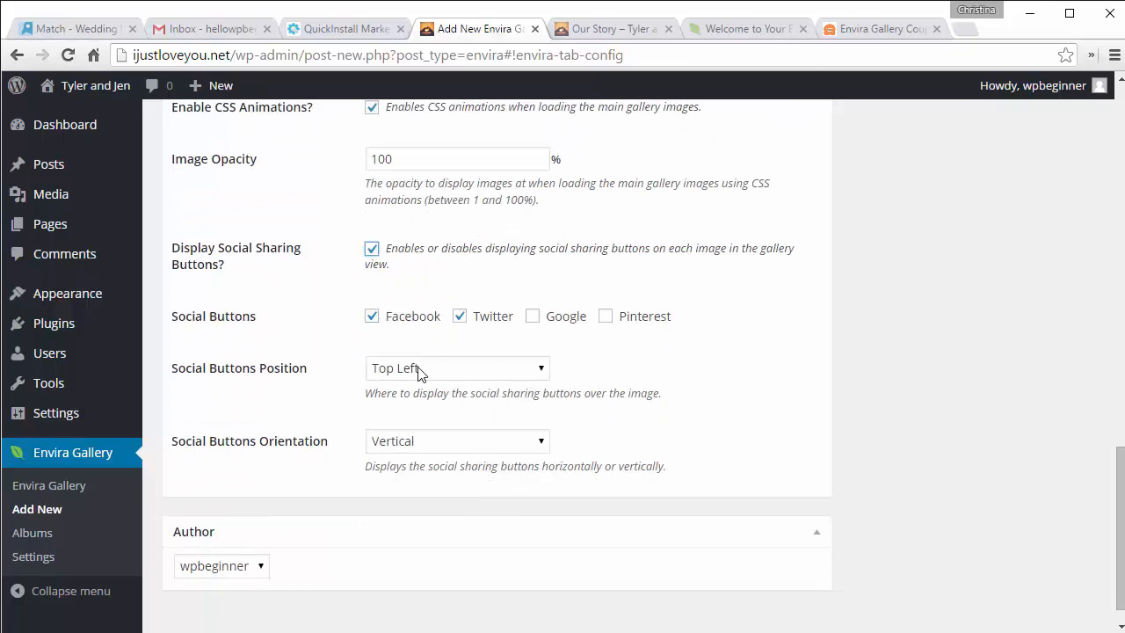
click(417, 369)
click(417, 368)
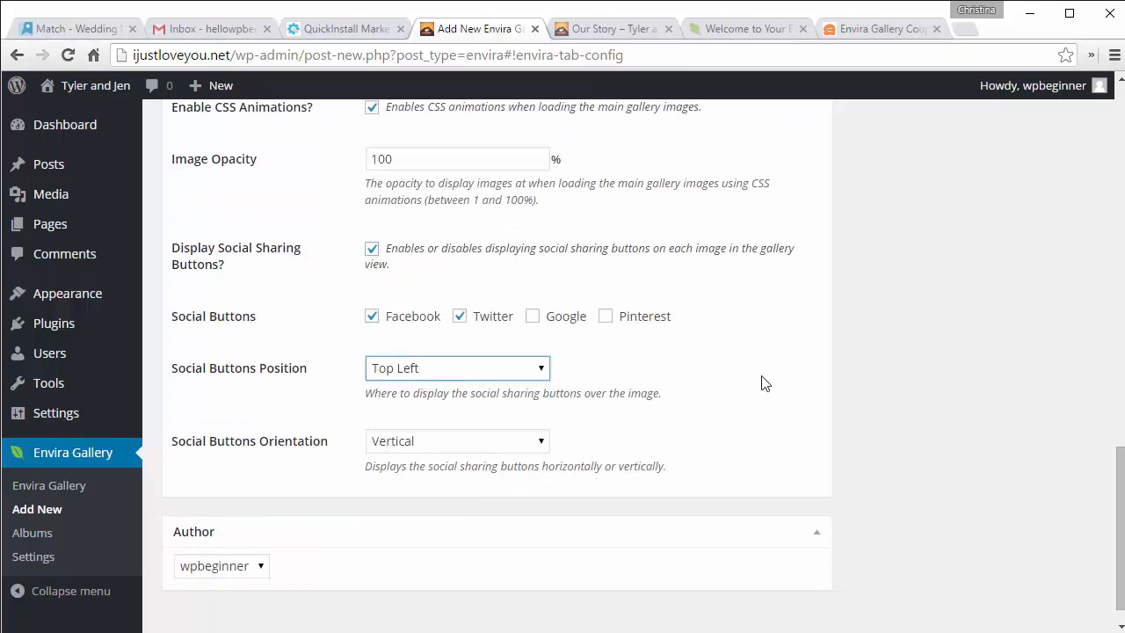
Step: Bring up the gallery's Lightbox settings
scroll(842, 360, up, 6)
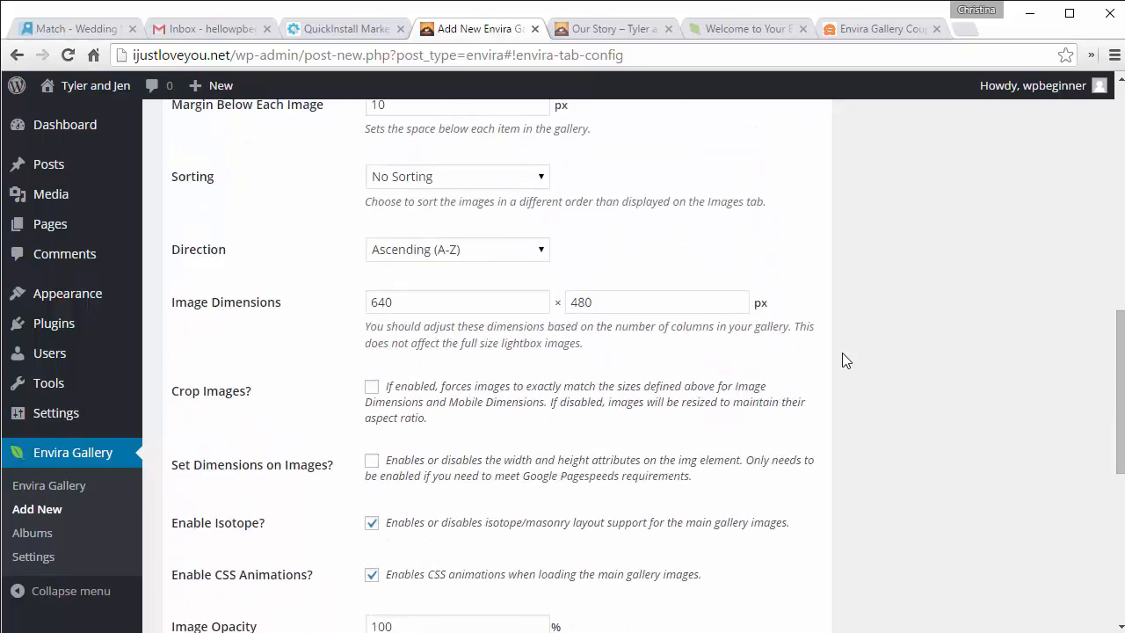
scroll(842, 360, up, 8)
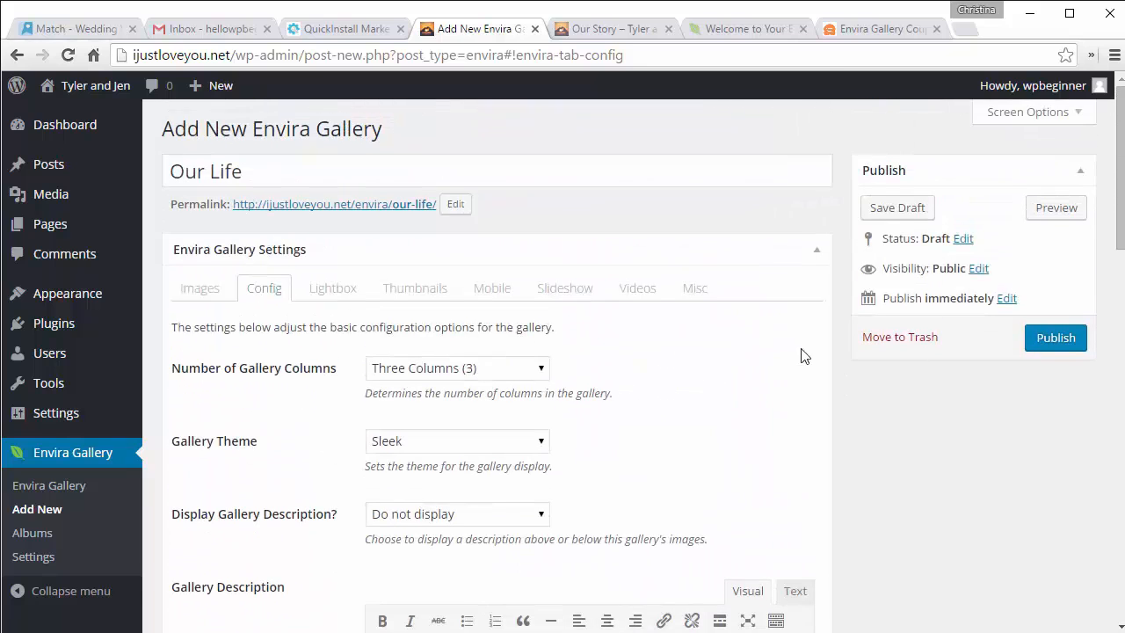
click(334, 291)
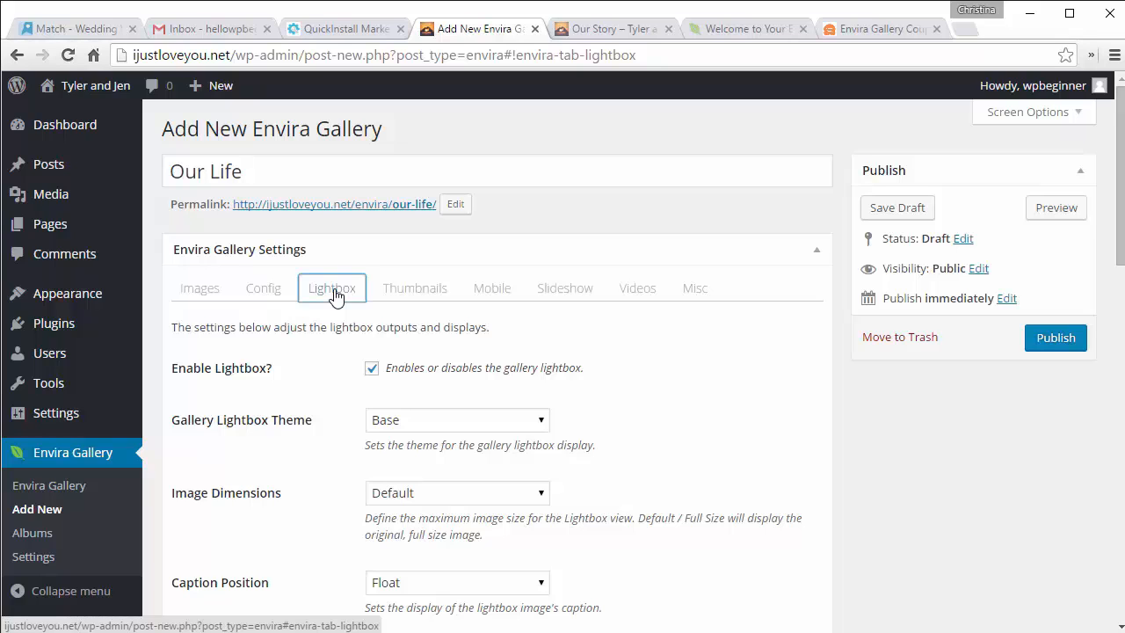
Step: Choose Sleek as the lightbox theme and review the remaining lightbox and slideshow options
scroll(694, 363, down, 3)
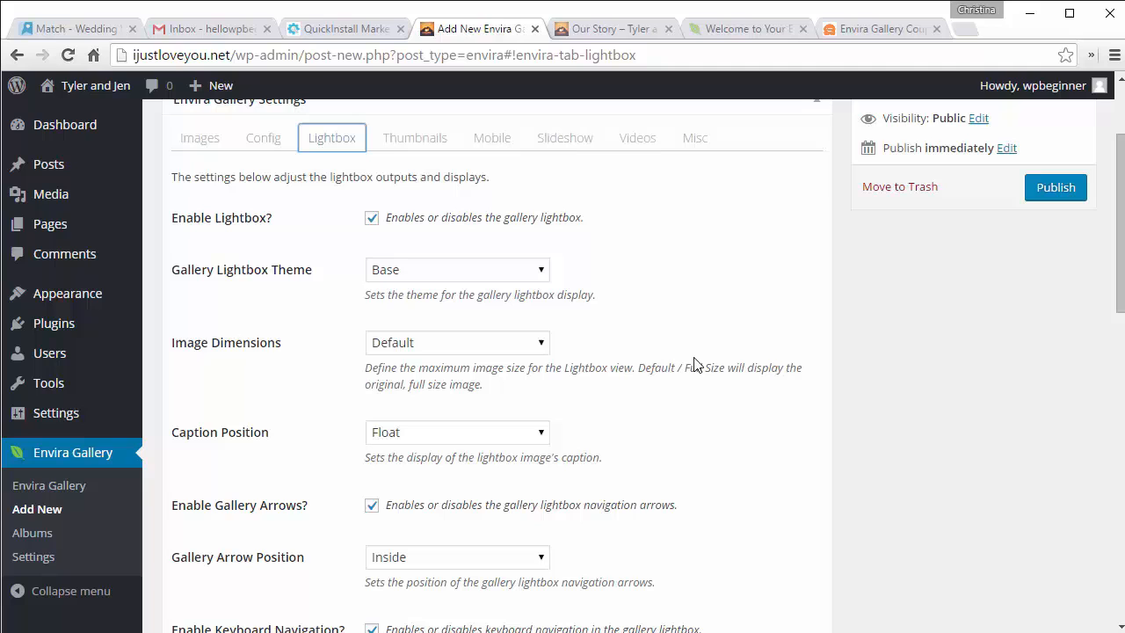
click(406, 273)
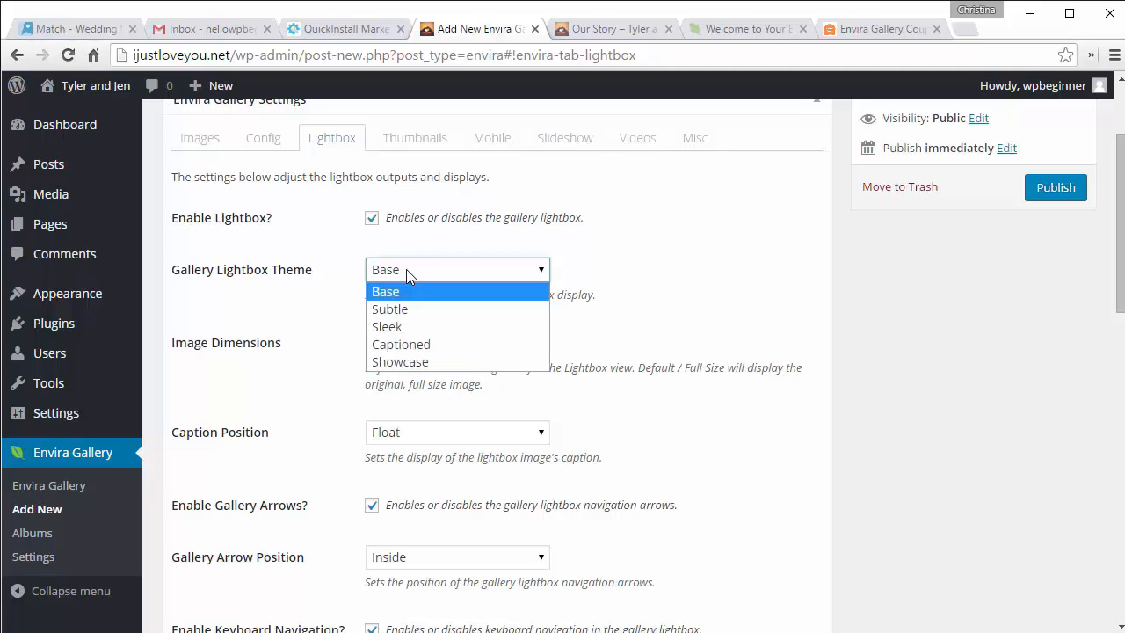
key(Escape)
click(412, 331)
scroll(606, 343, down, 5)
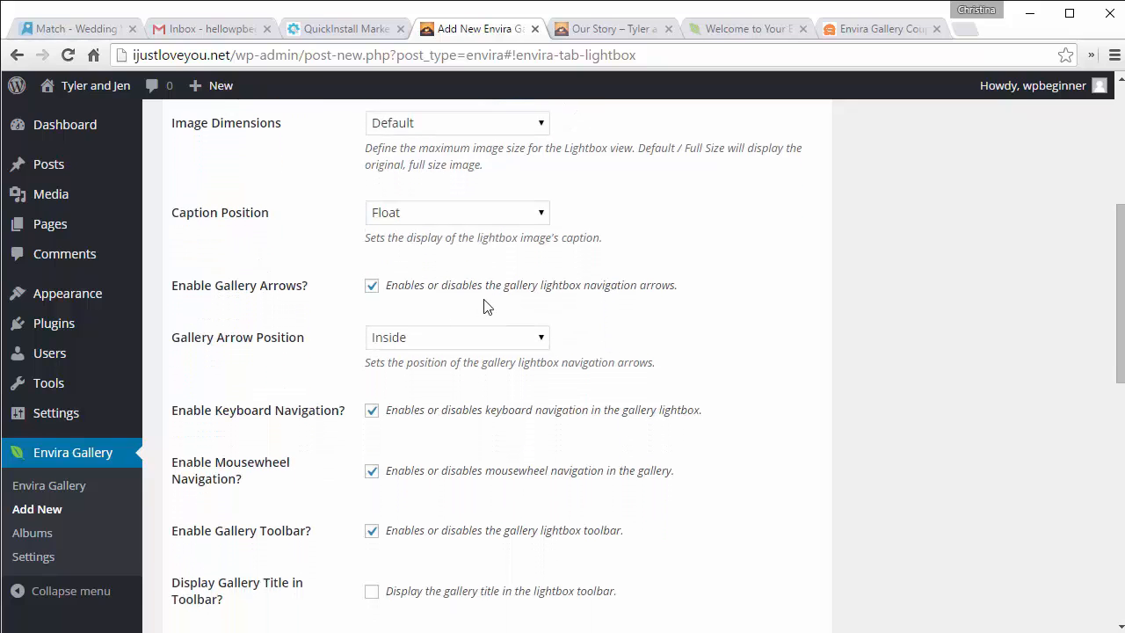
scroll(650, 326, down, 5)
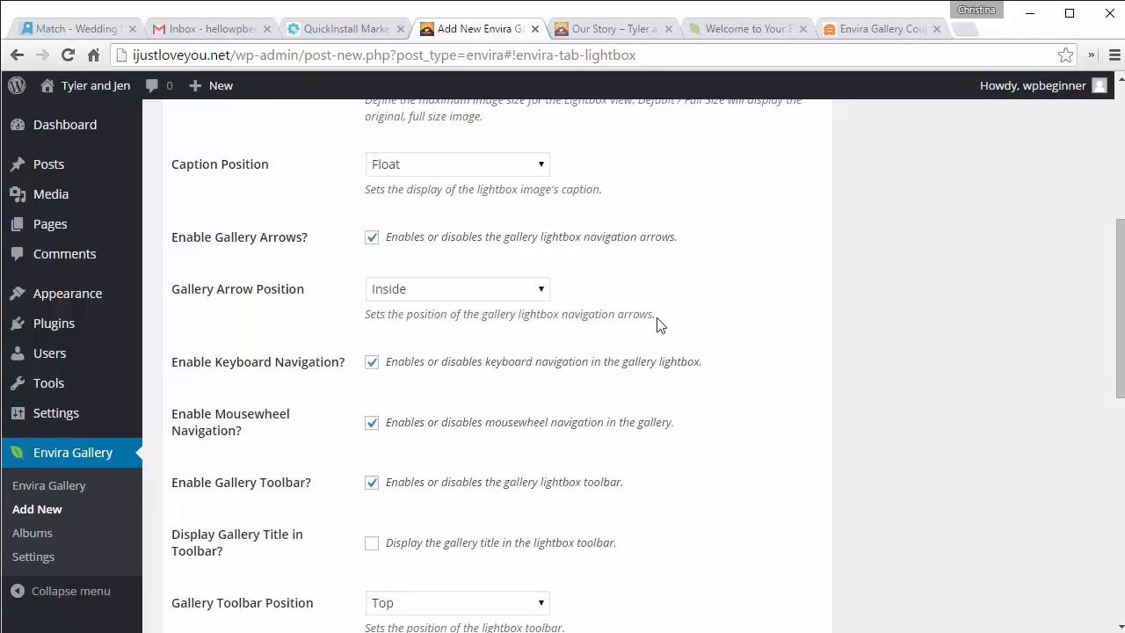
scroll(656, 325, down, 3)
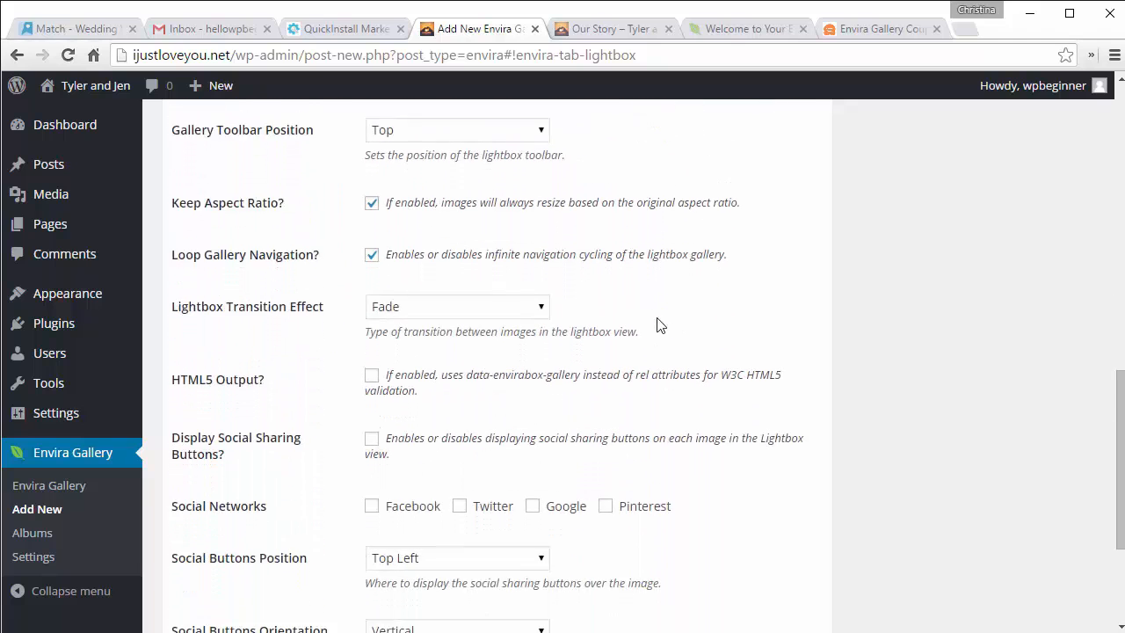
scroll(657, 325, down, 2)
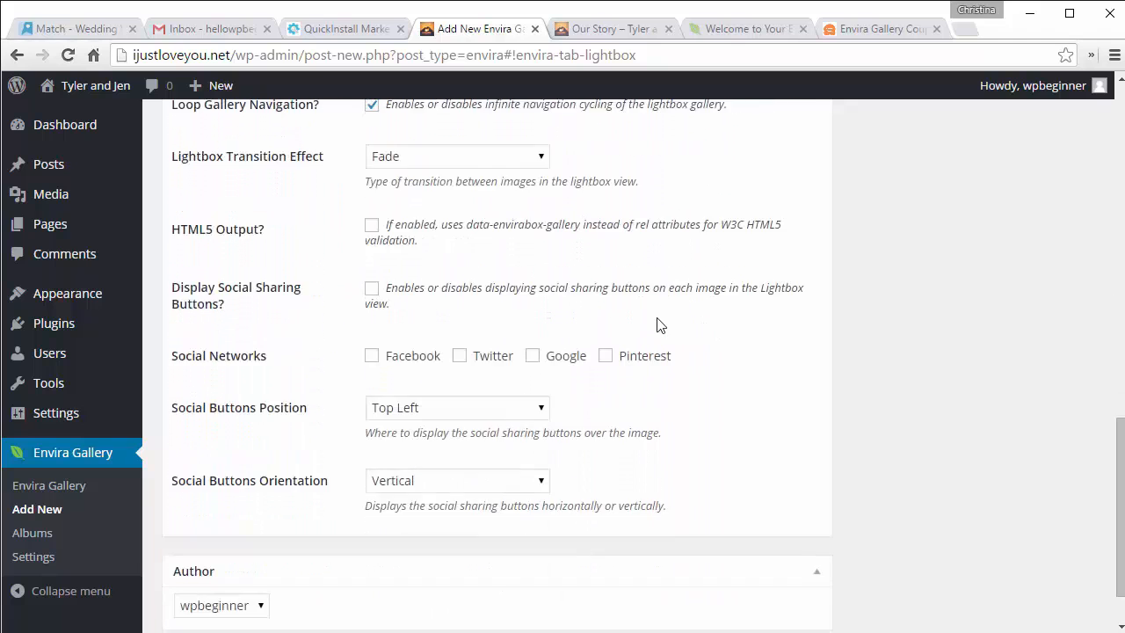
scroll(657, 325, up, 14)
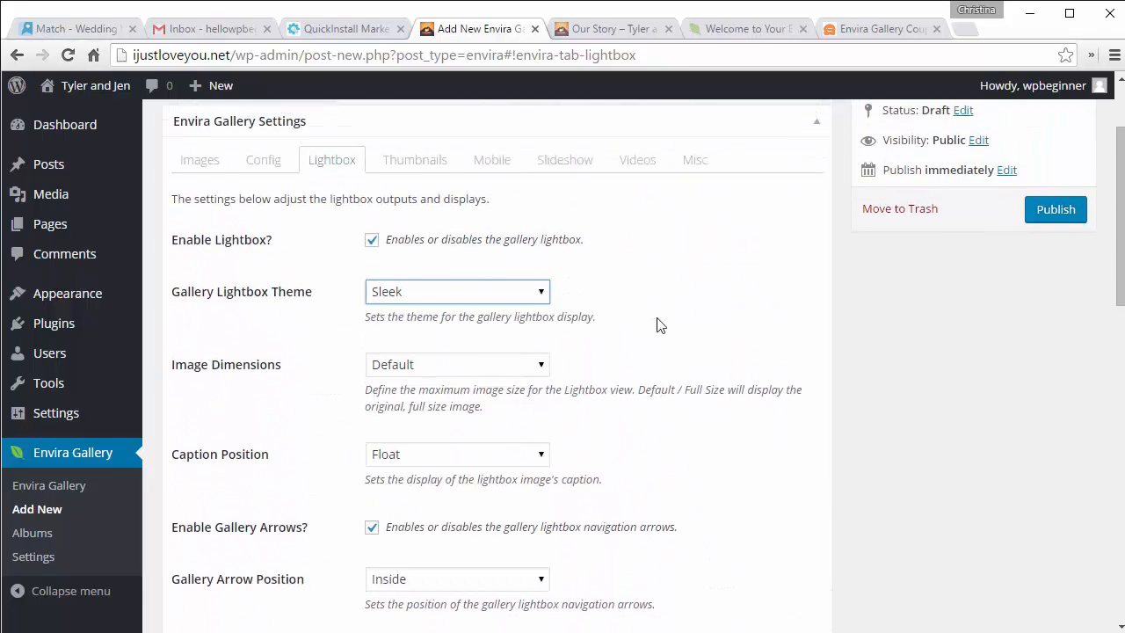
click(562, 163)
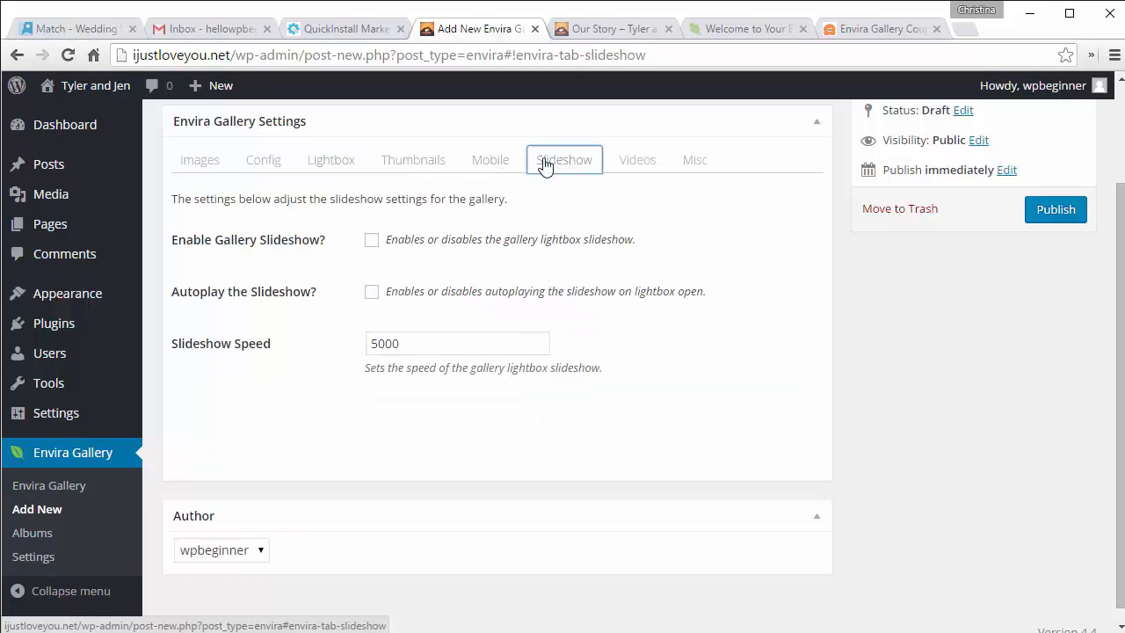
click(371, 242)
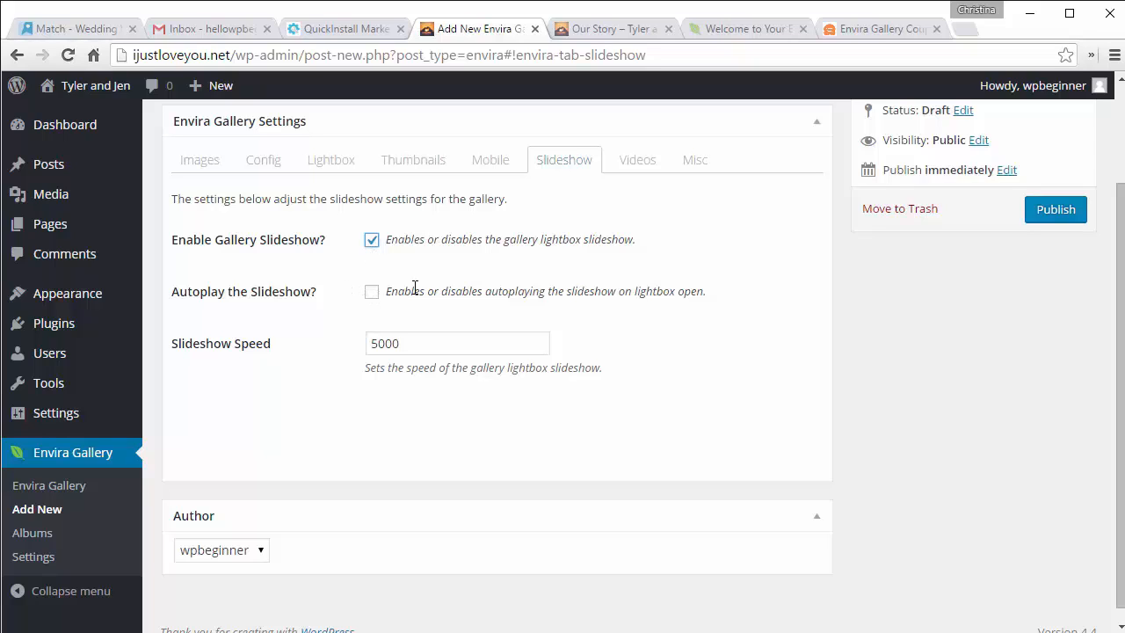
click(636, 173)
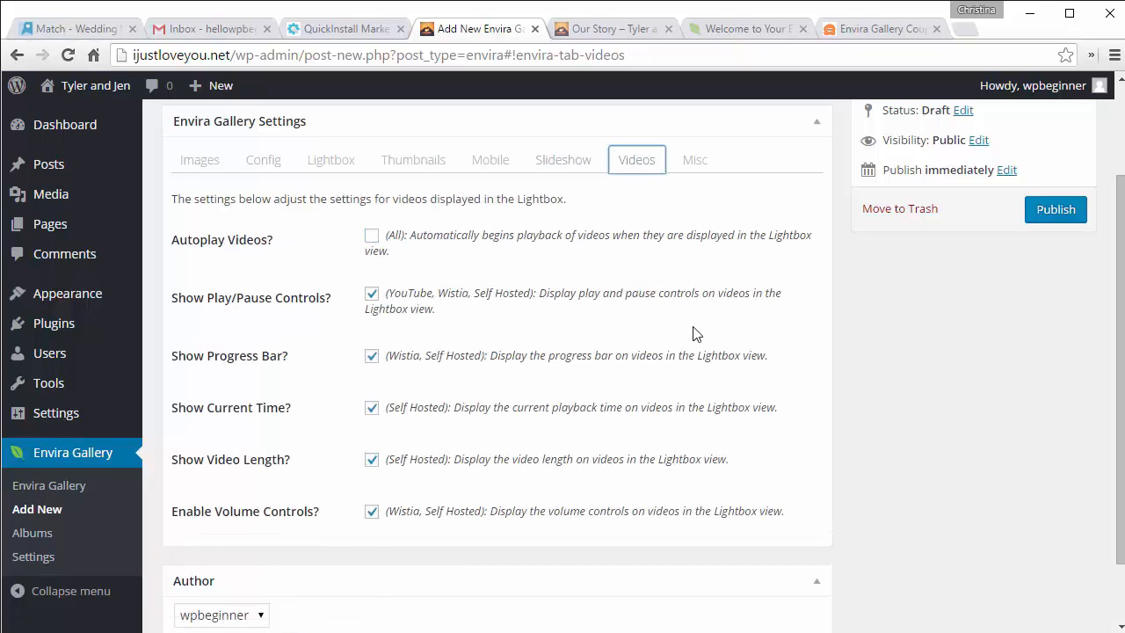
scroll(846, 356, up, 3)
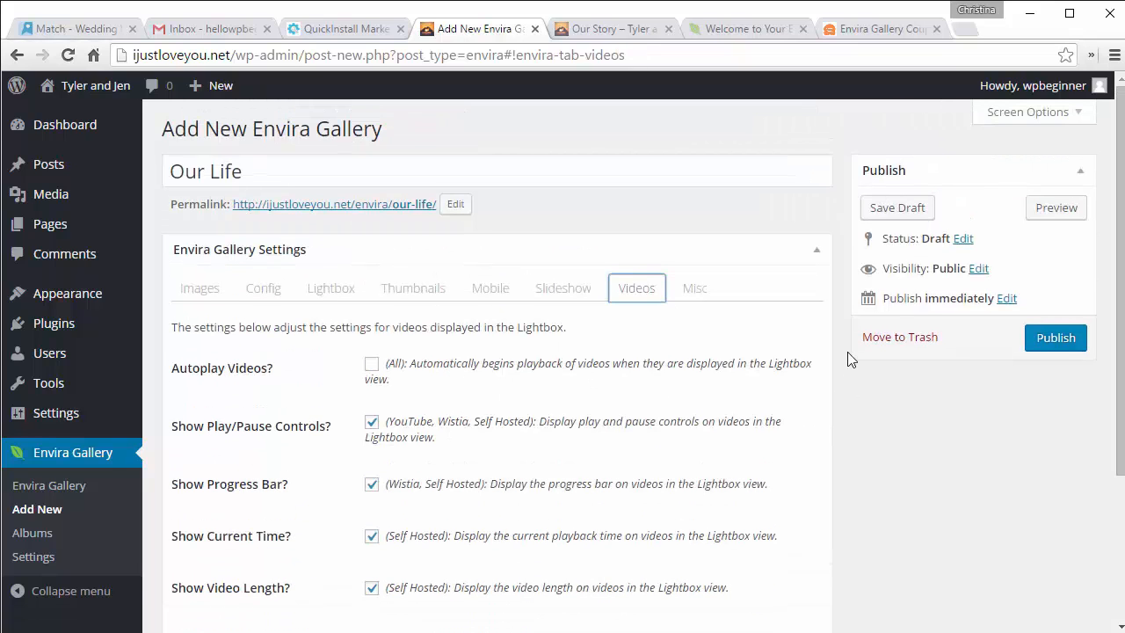
click(694, 291)
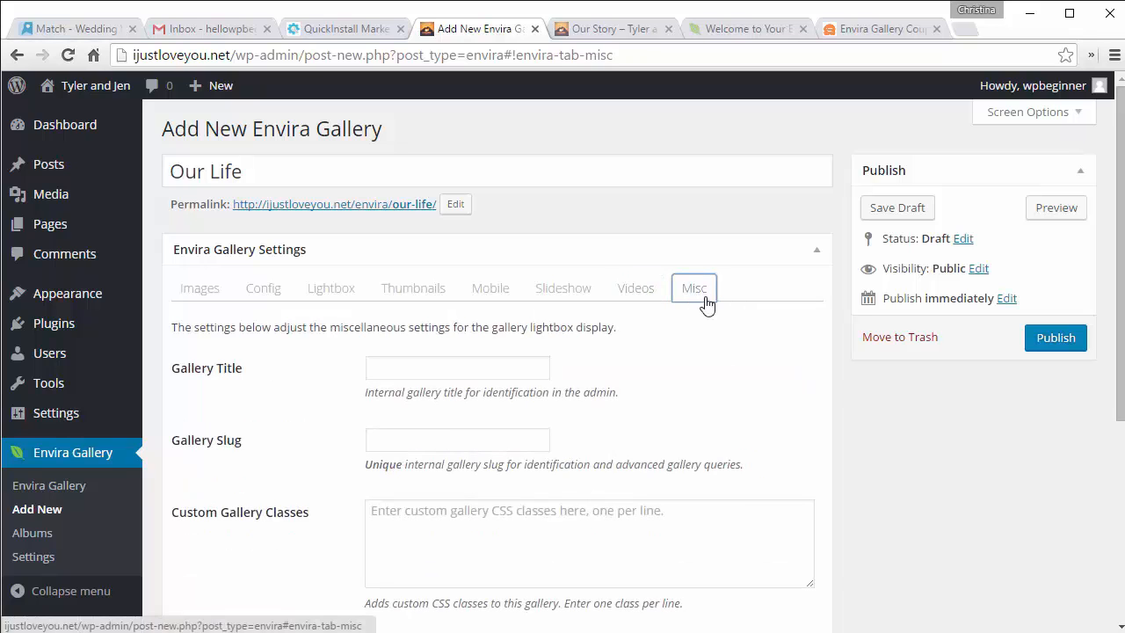
scroll(749, 383, down, 3)
scroll(750, 383, up, 3)
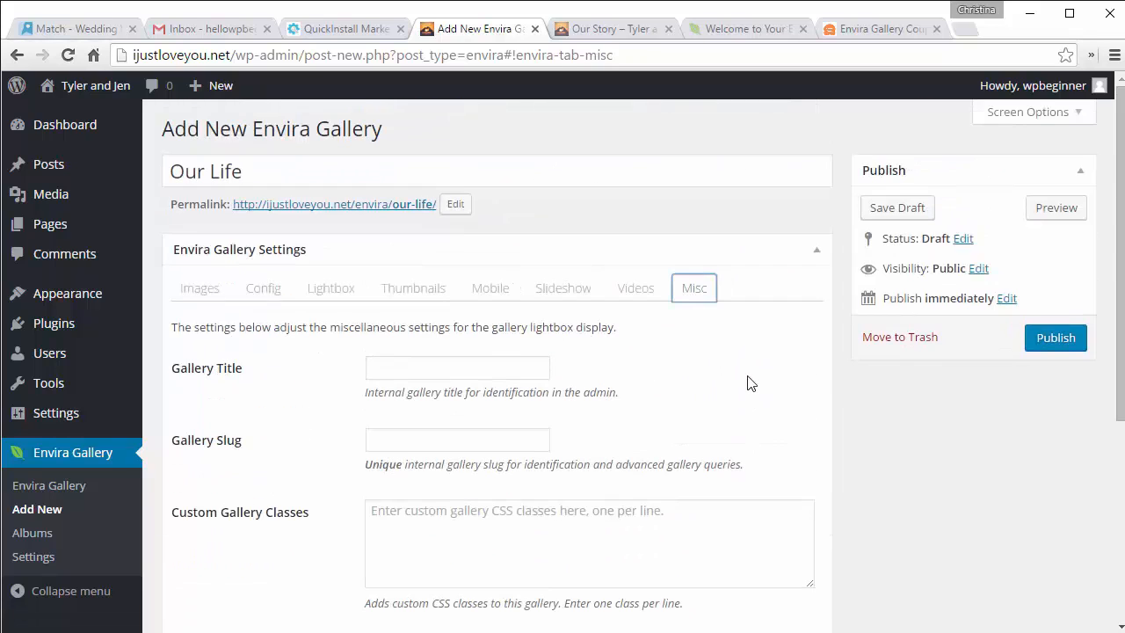
Step: Publish Our Life, select its [envira-gallery id="42"] shortcode, and load the our-life public page
click(1040, 343)
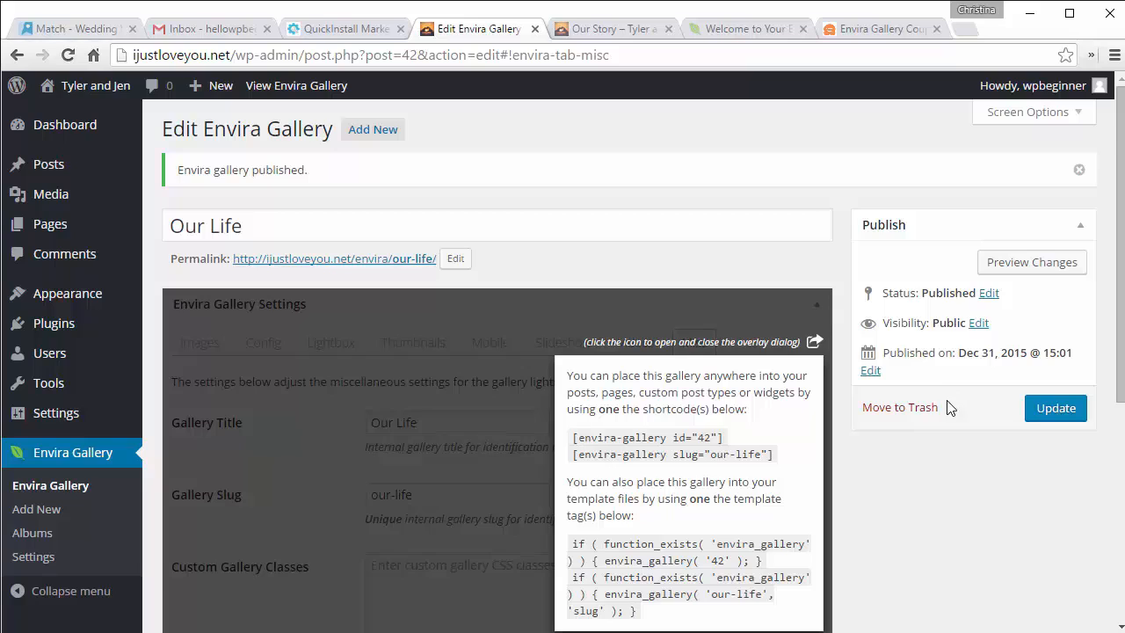
scroll(733, 341, down, 1)
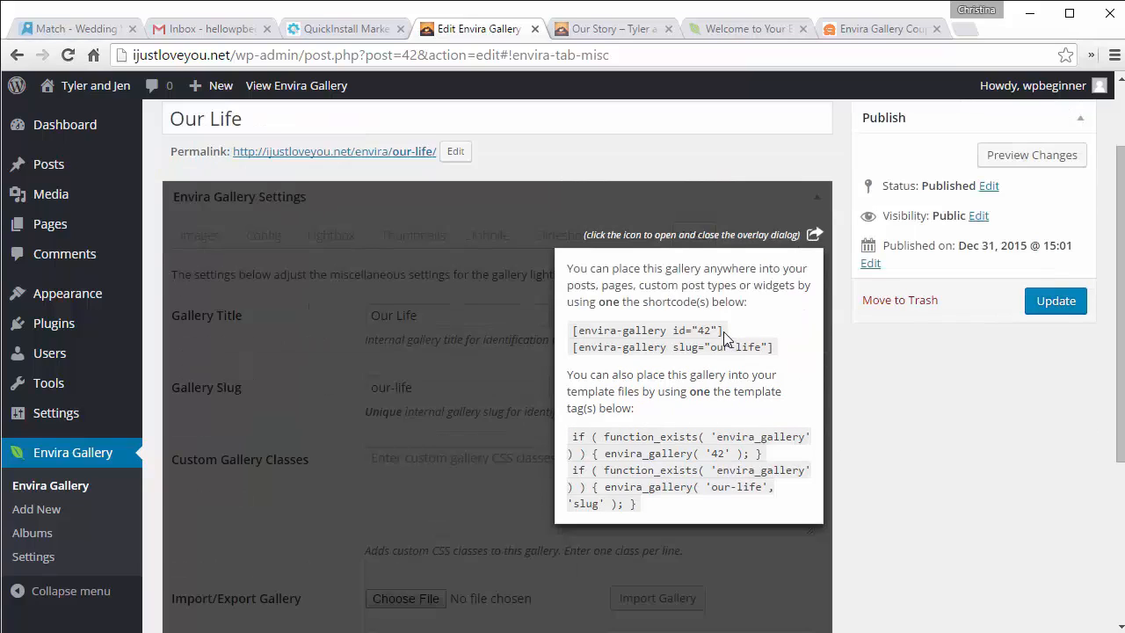
drag(723, 331, 582, 330)
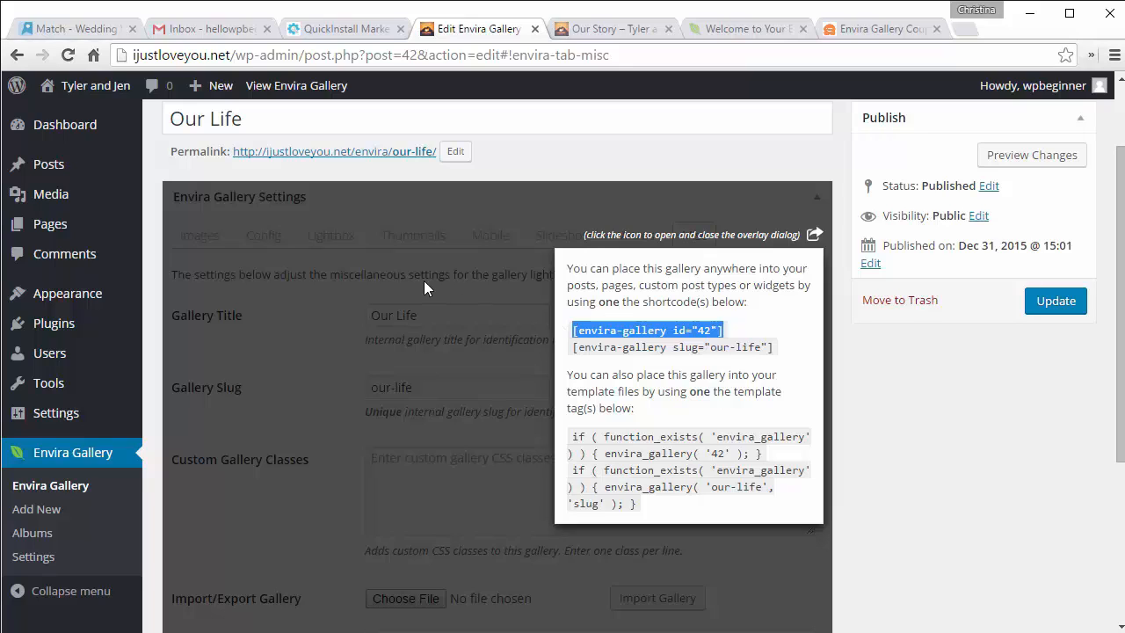
click(339, 158)
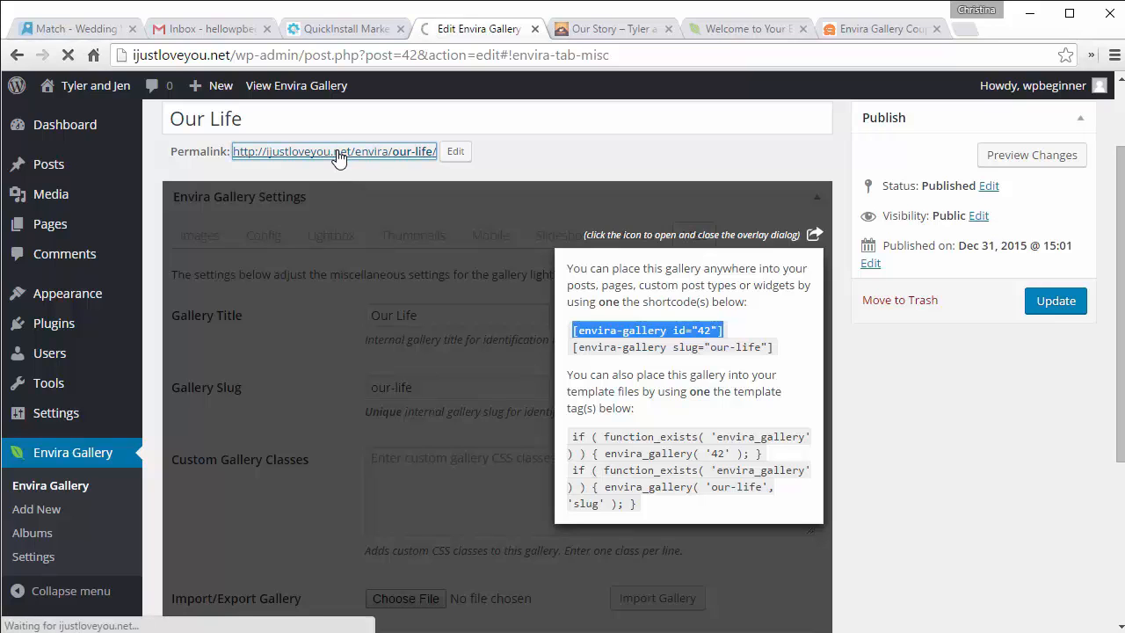
Step: Scroll through the ten wedding photo thumbnails on the live Our Life page
scroll(341, 158, down, 1)
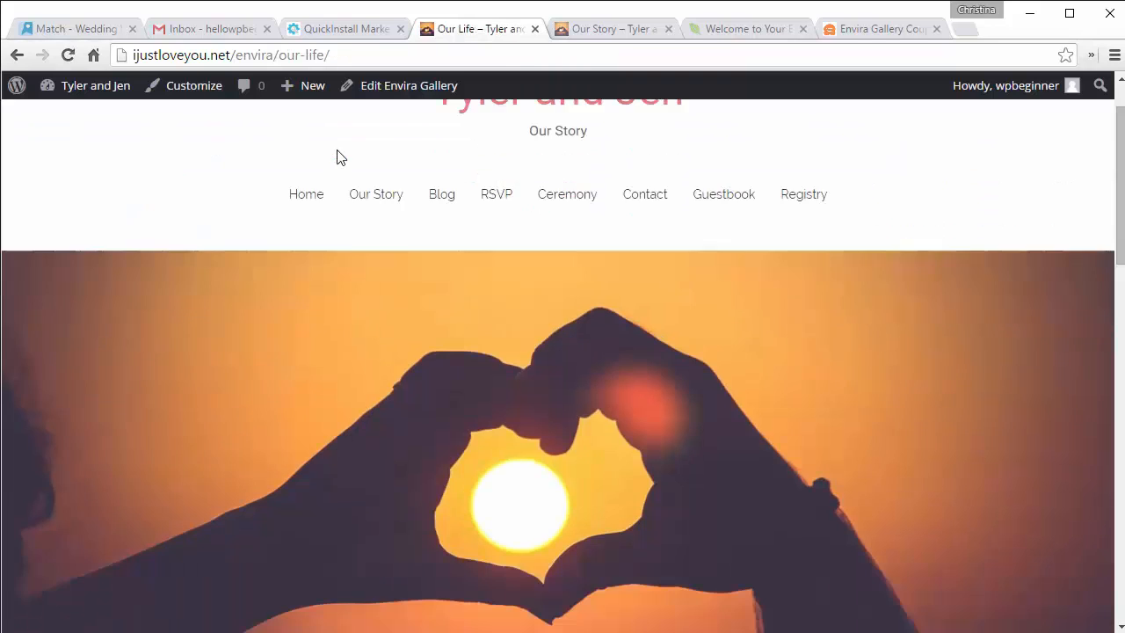
scroll(341, 158, down, 6)
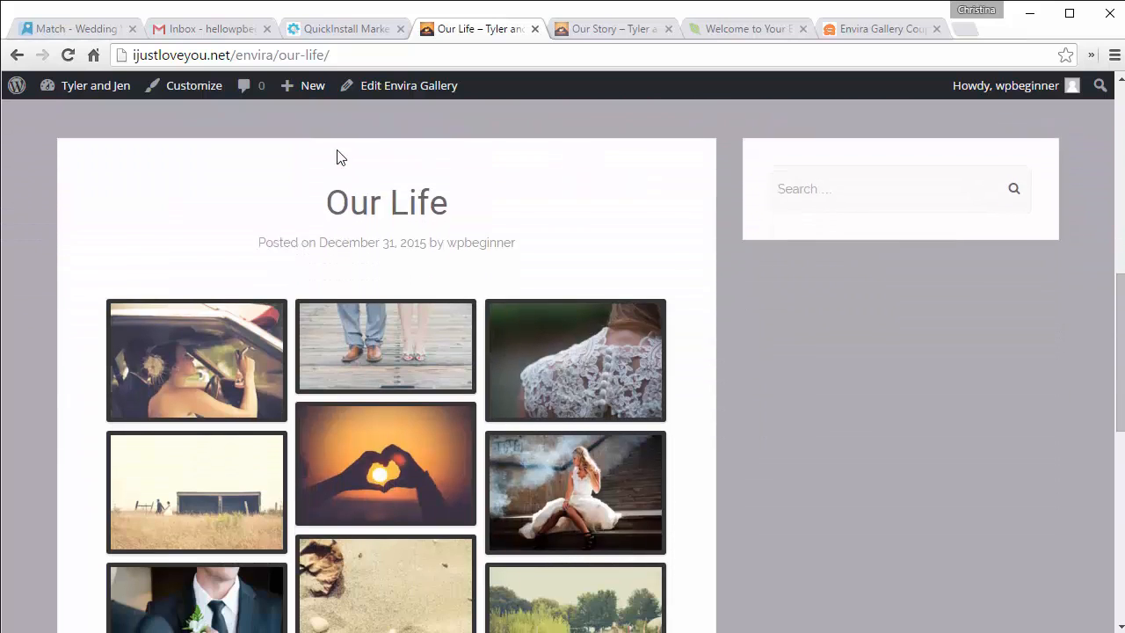
scroll(339, 158, down, 3)
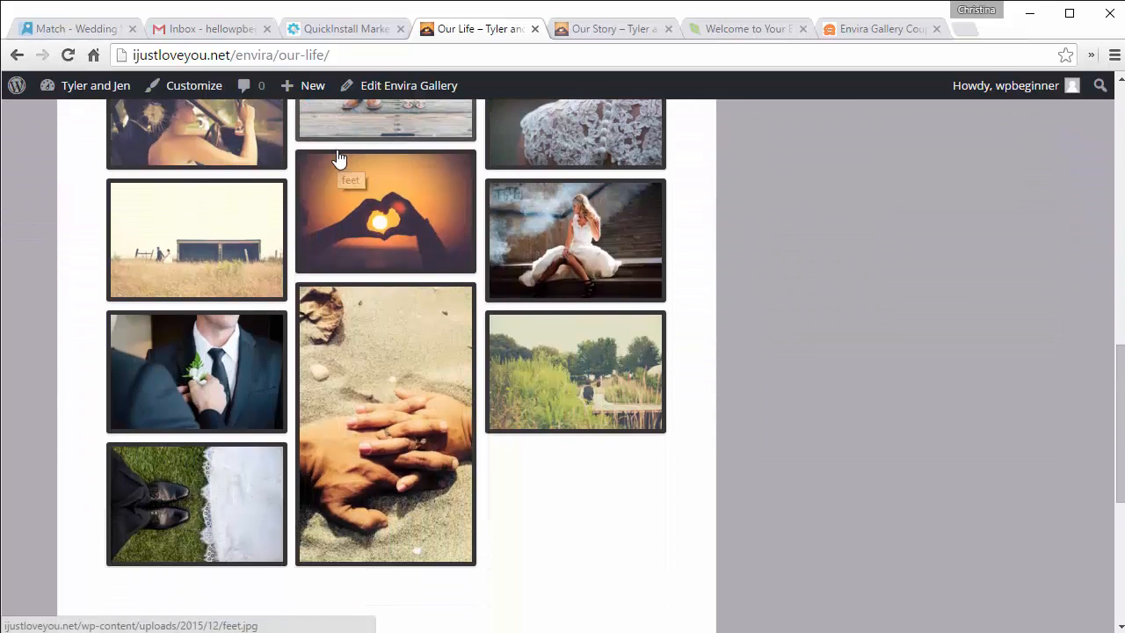
scroll(339, 158, up, 2)
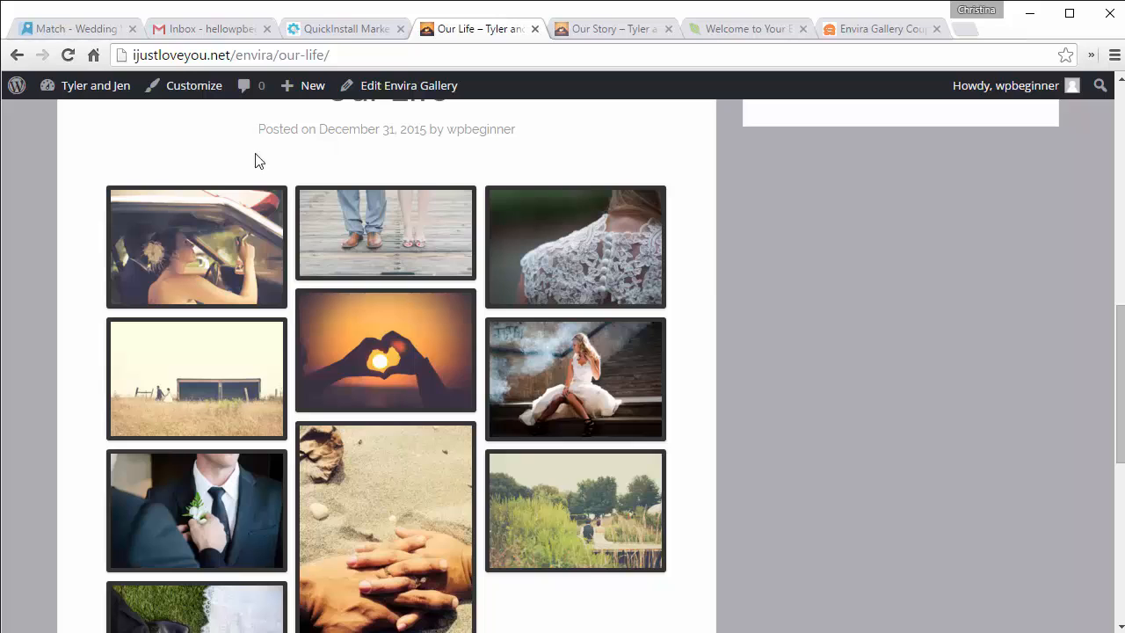
scroll(68, 171, down, 1)
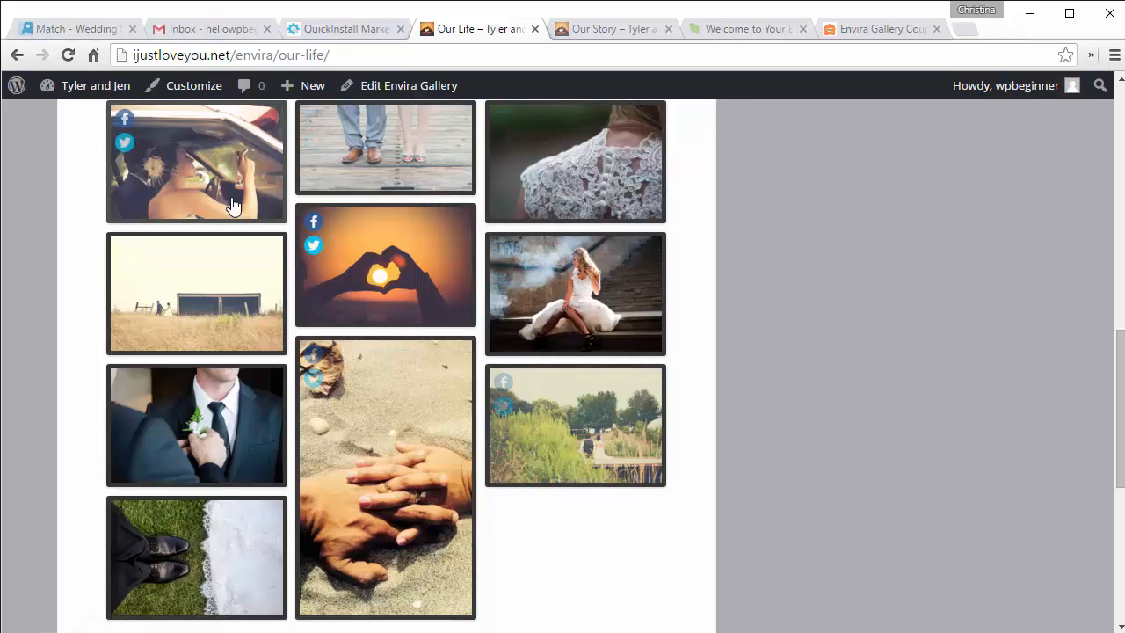
scroll(232, 203, up, 1)
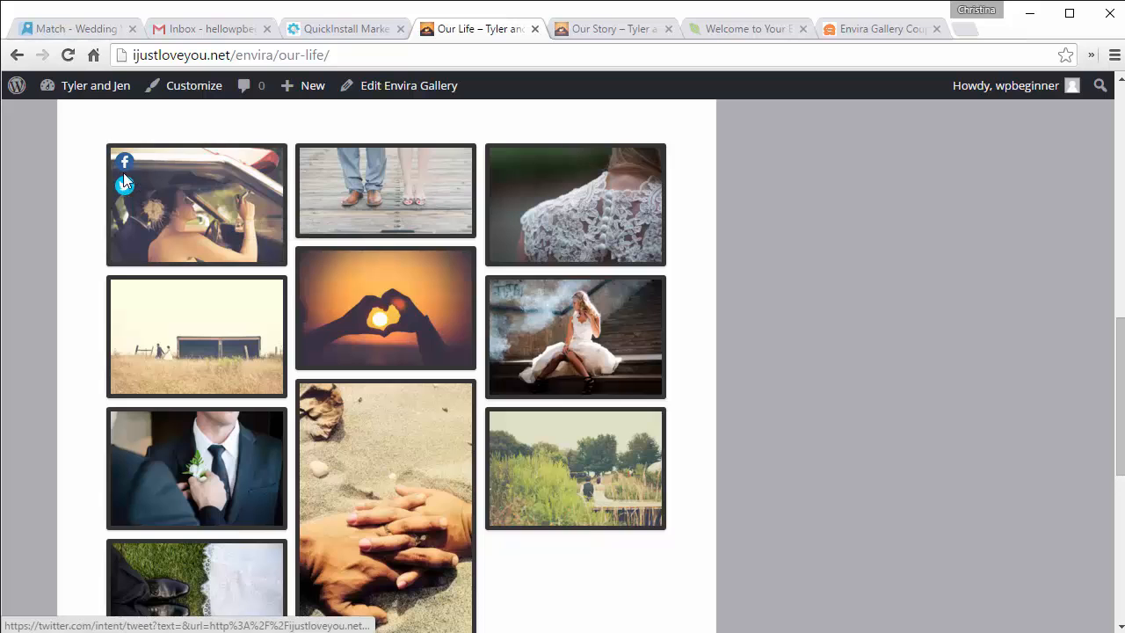
Step: Play and step through the photos in the lightbox, then return to the Our Life gallery editor
click(191, 211)
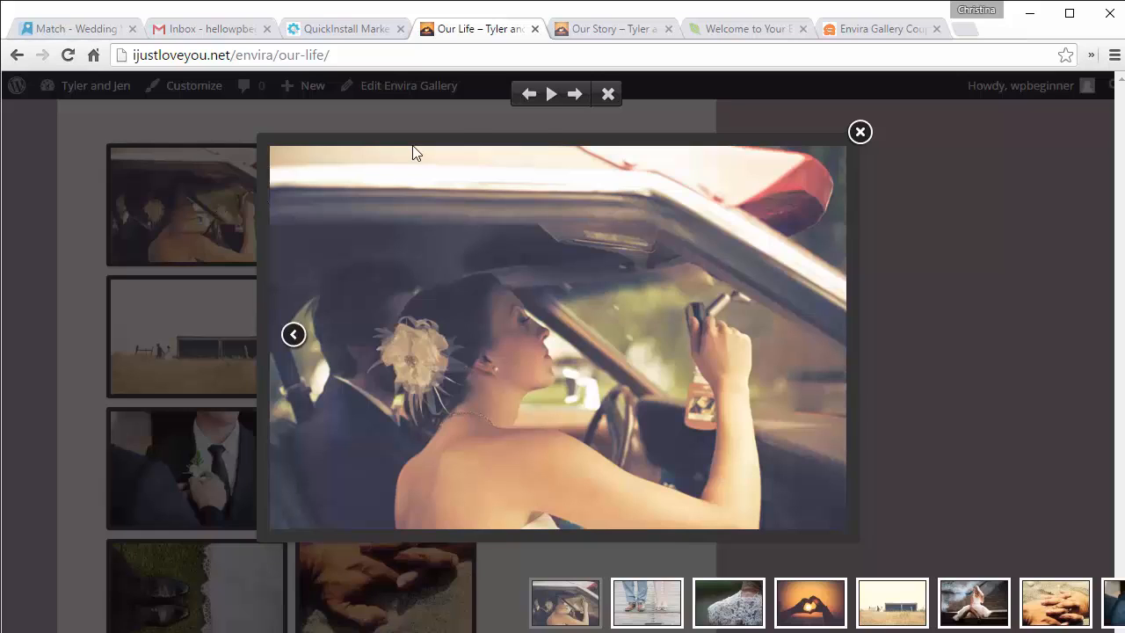
click(553, 97)
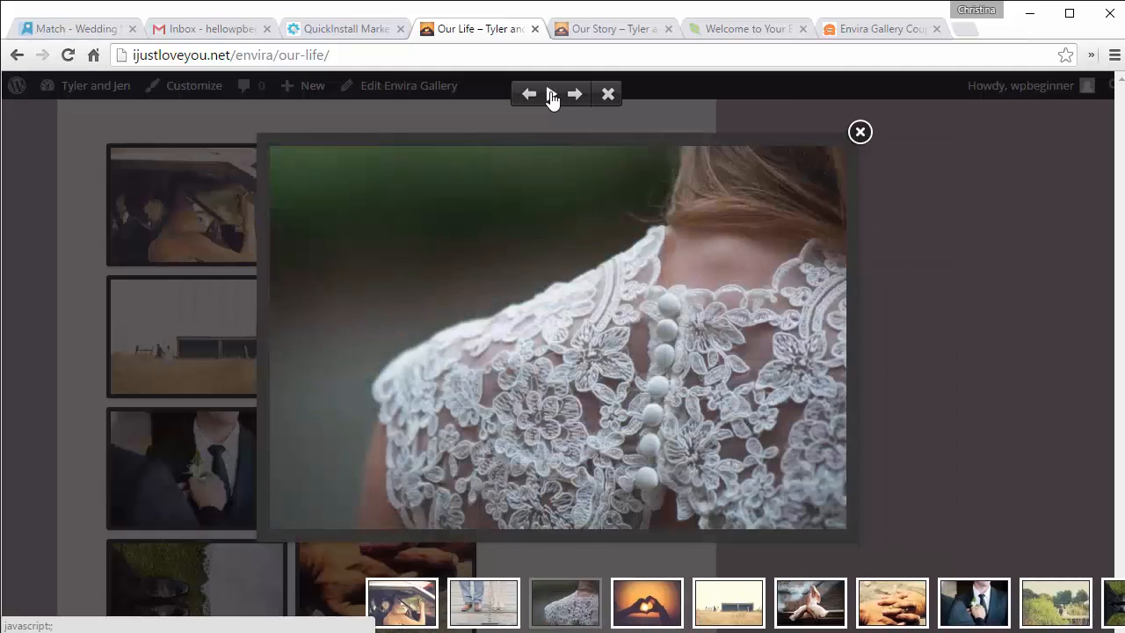
click(552, 95)
click(820, 338)
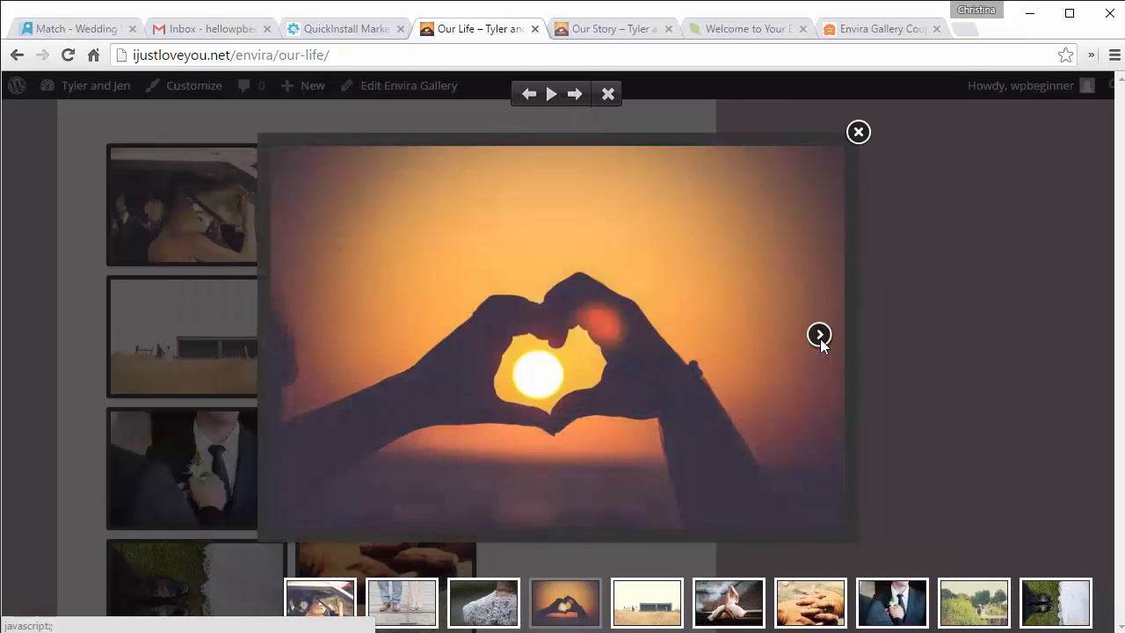
click(819, 337)
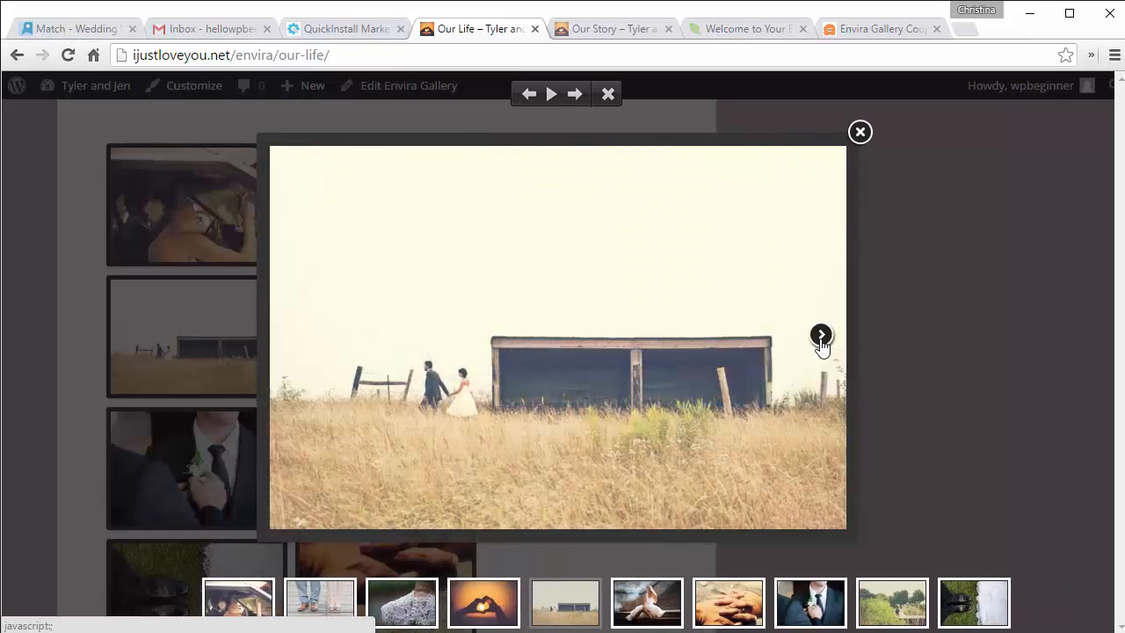
click(820, 337)
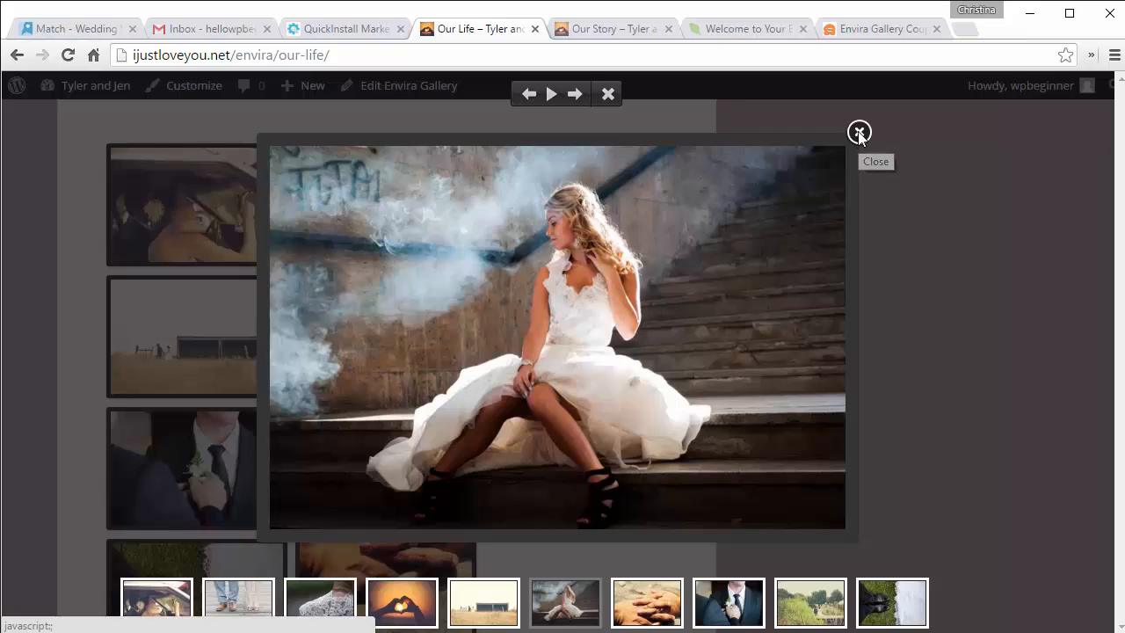
click(858, 132)
scroll(764, 287, up, 2)
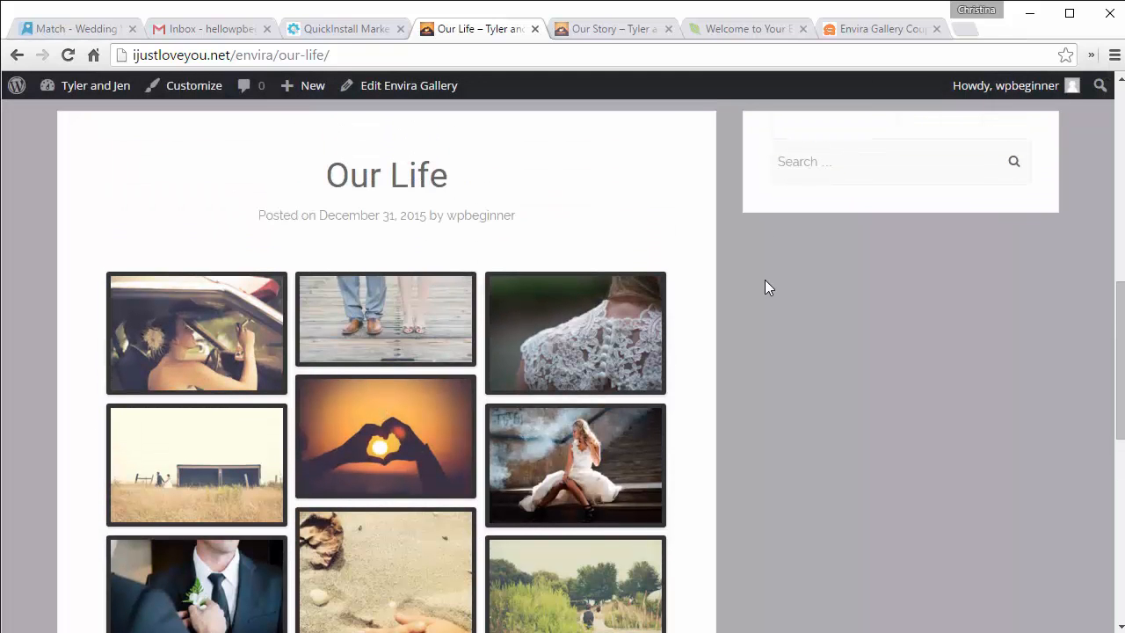
click(403, 96)
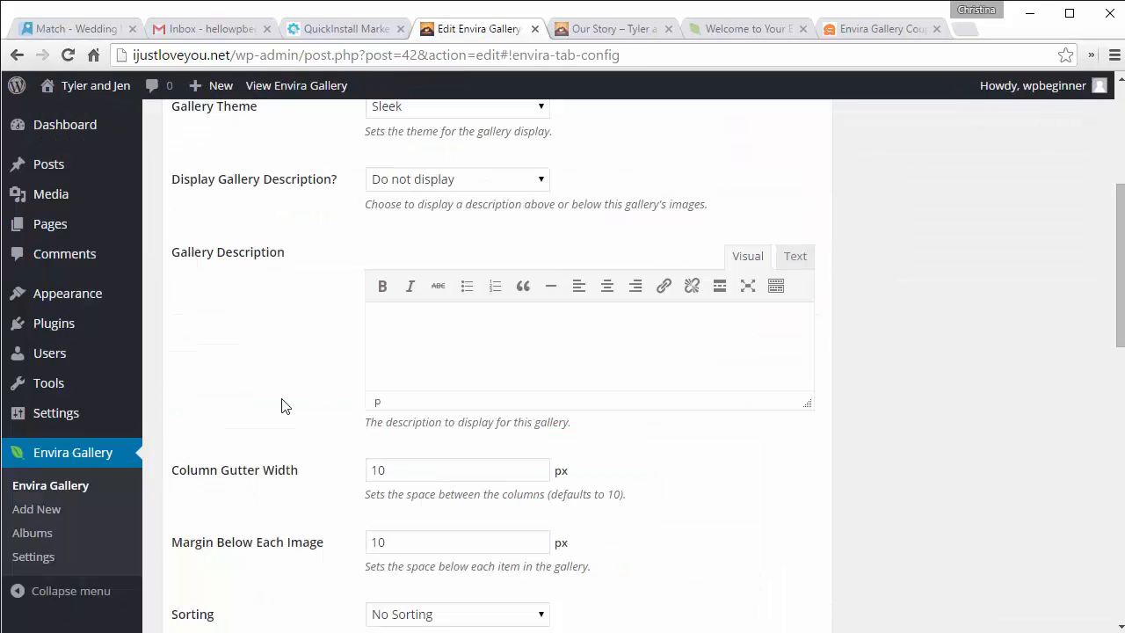
Step: Install and activate the Envira Fullscreen Addon, then return to the Envira galleries list
click(35, 561)
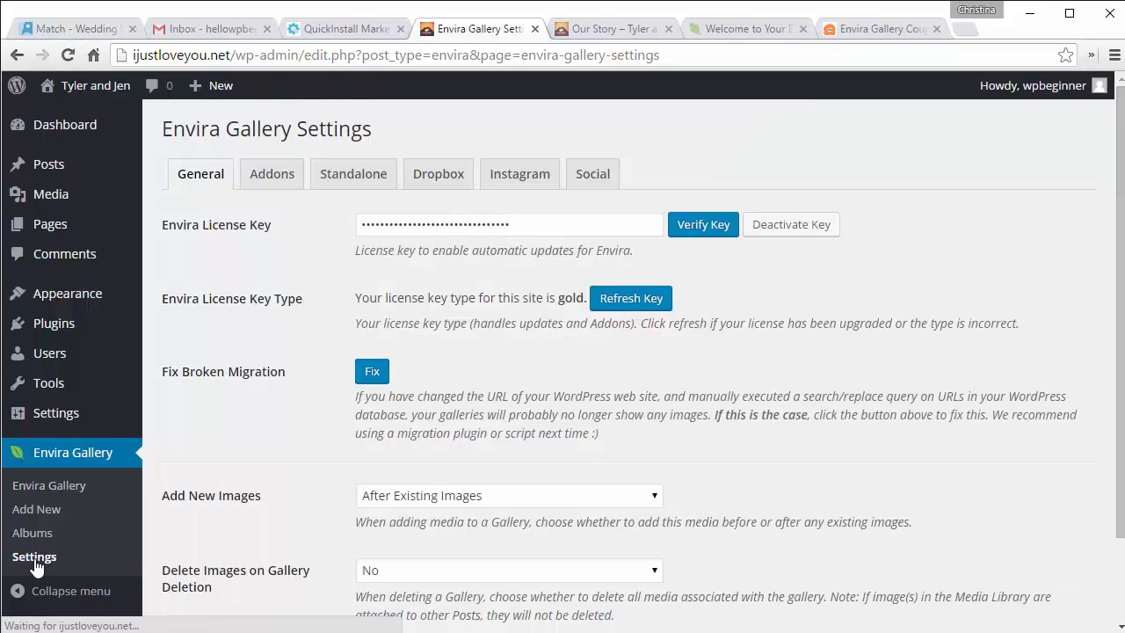
click(271, 176)
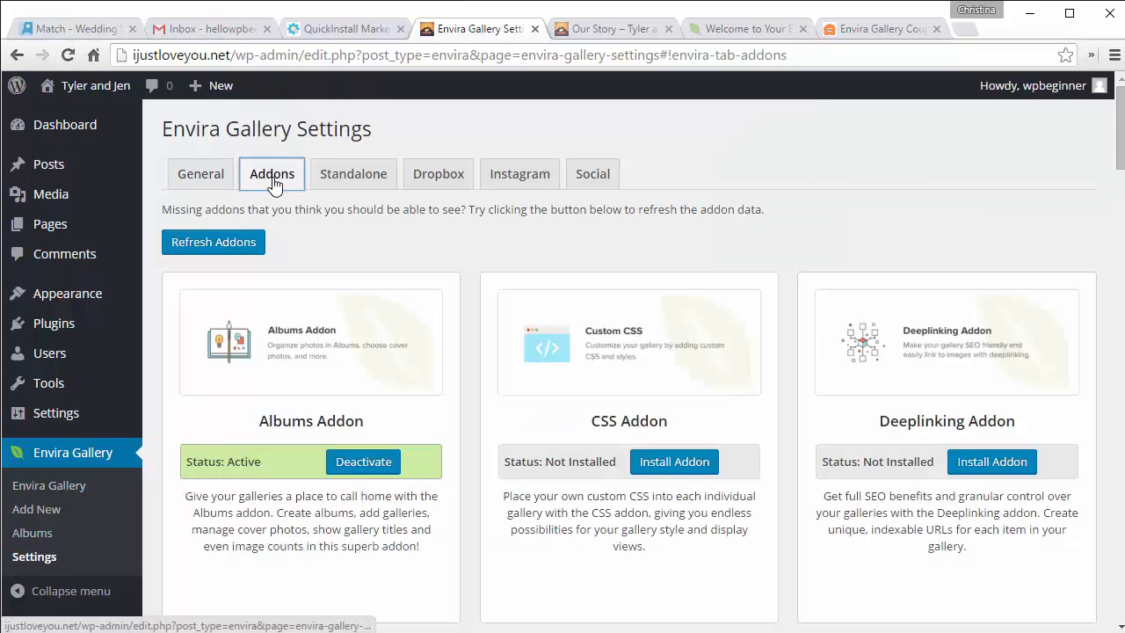
scroll(480, 235, down, 2)
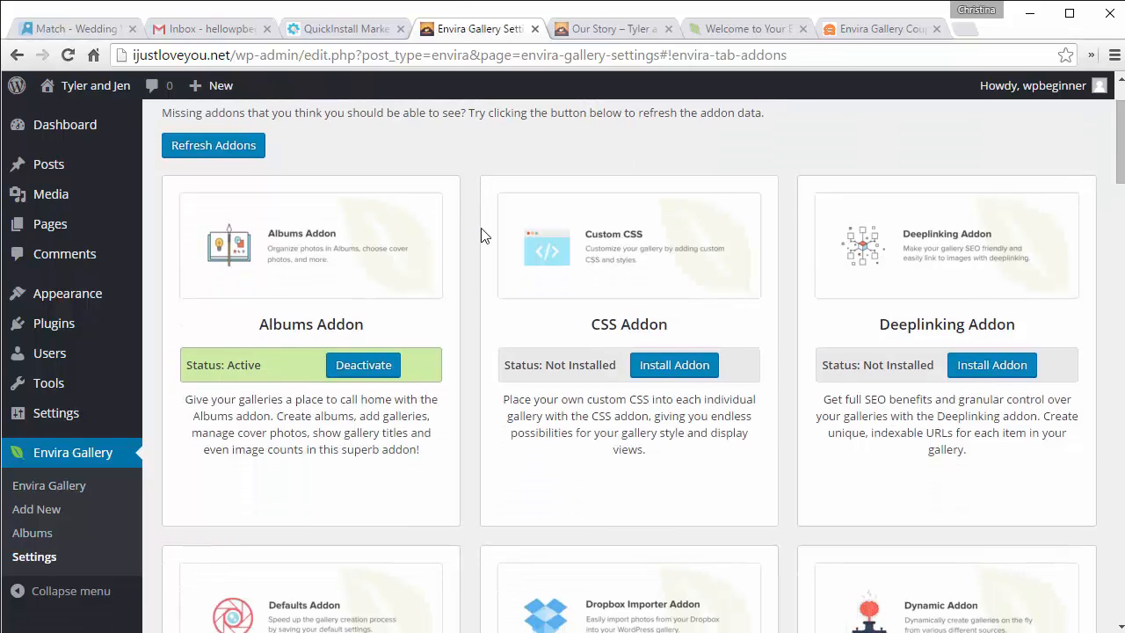
scroll(480, 235, down, 3)
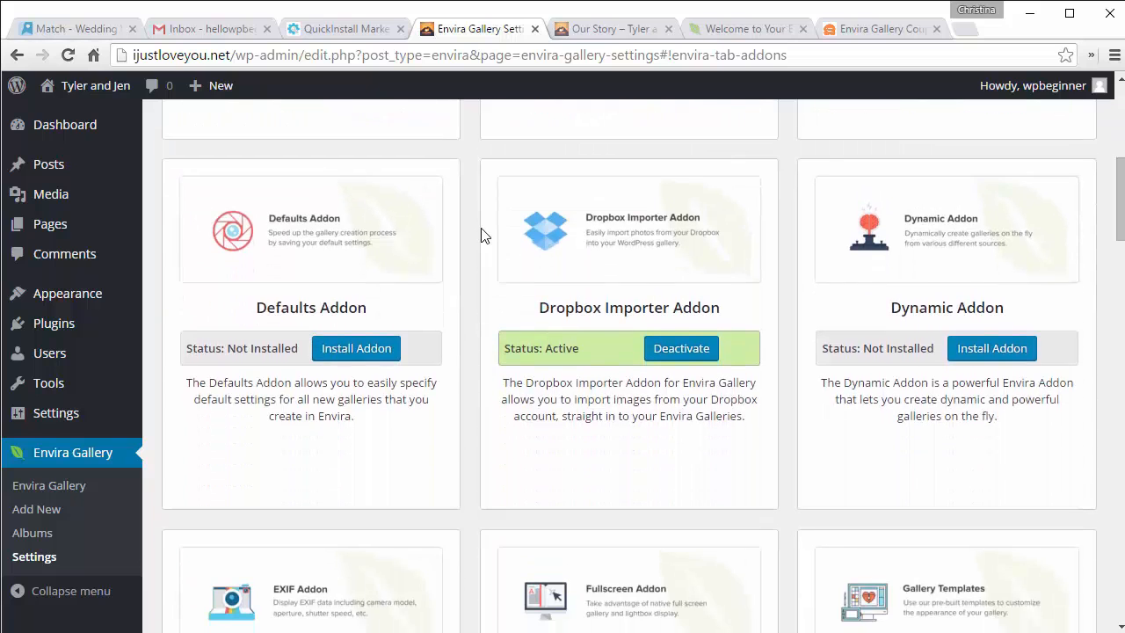
scroll(480, 236, down, 3)
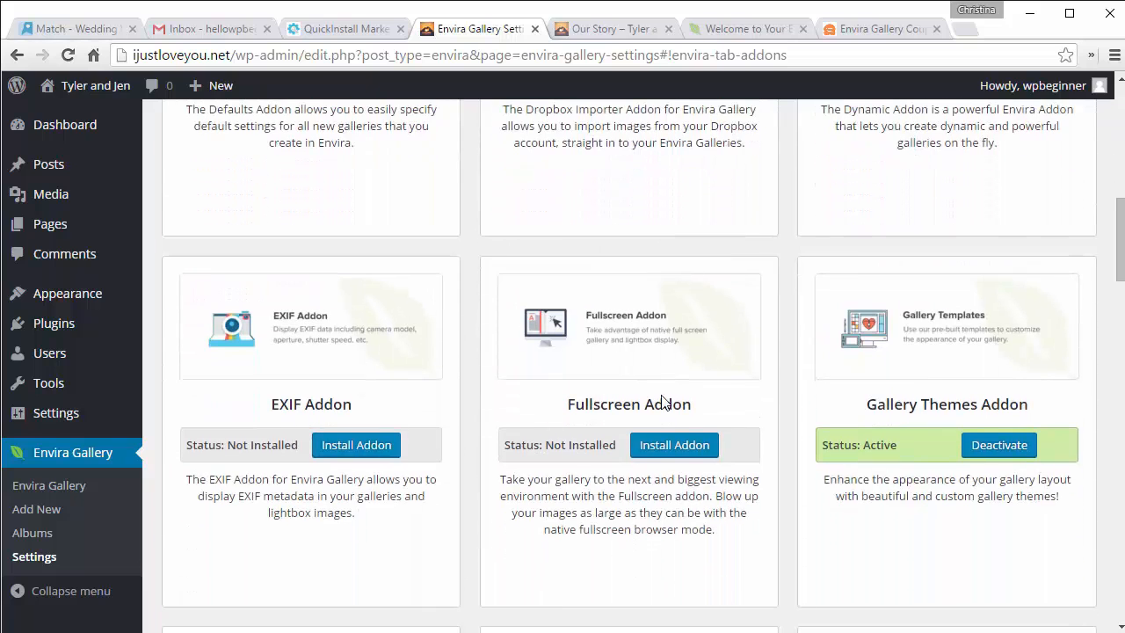
click(664, 445)
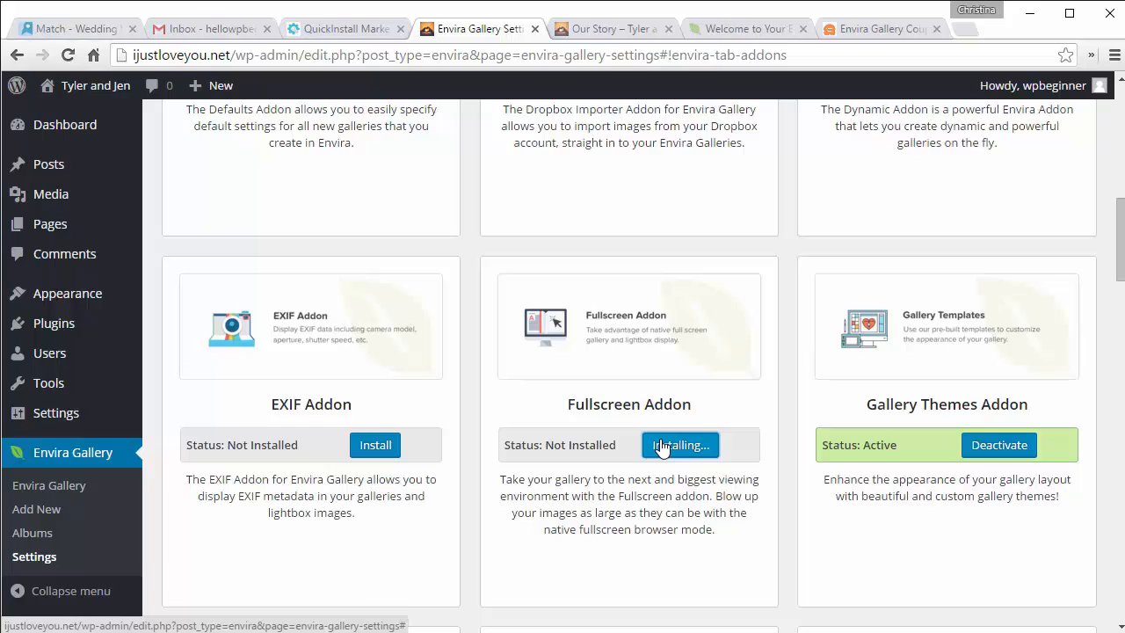
click(720, 448)
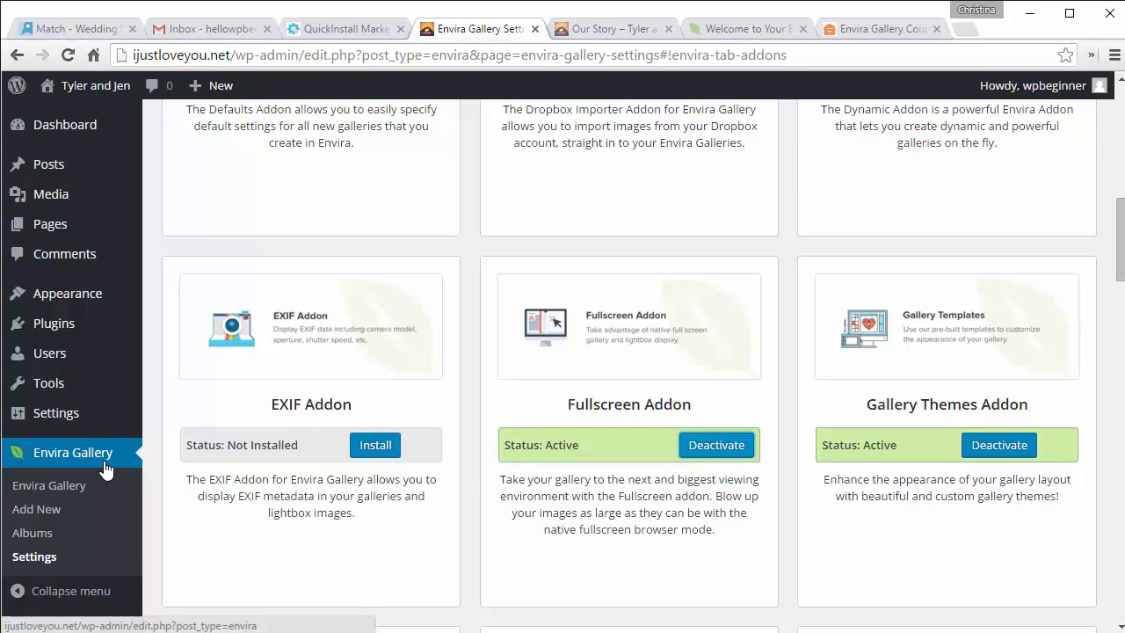
click(48, 487)
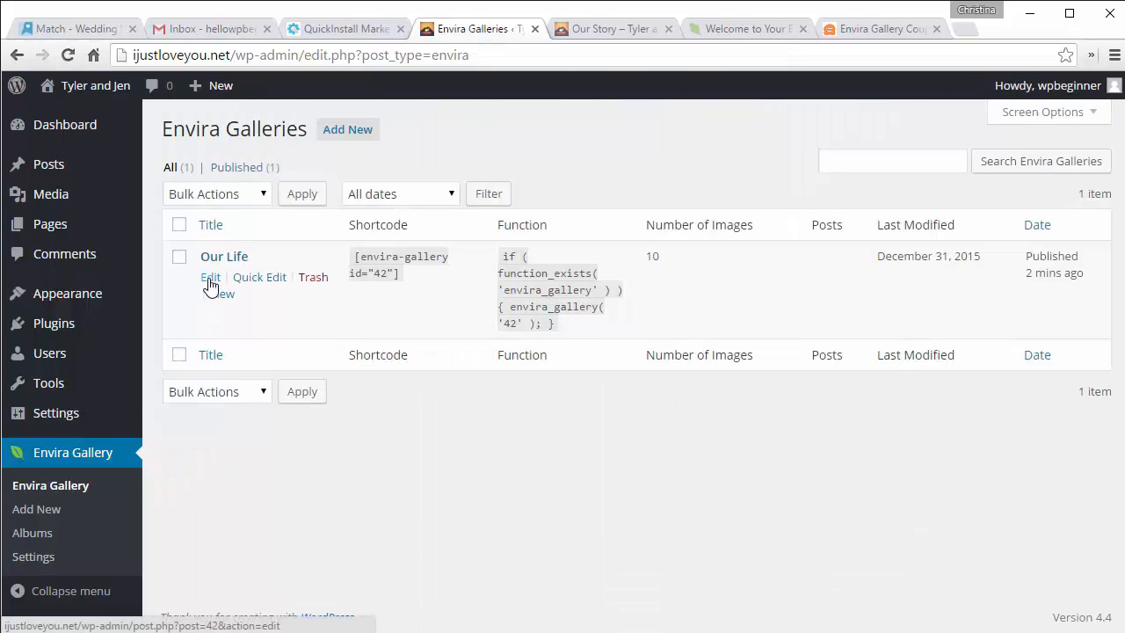
Step: Check Enable Fullscreen View in the Our Life gallery's Lightbox settings and update the gallery
click(210, 278)
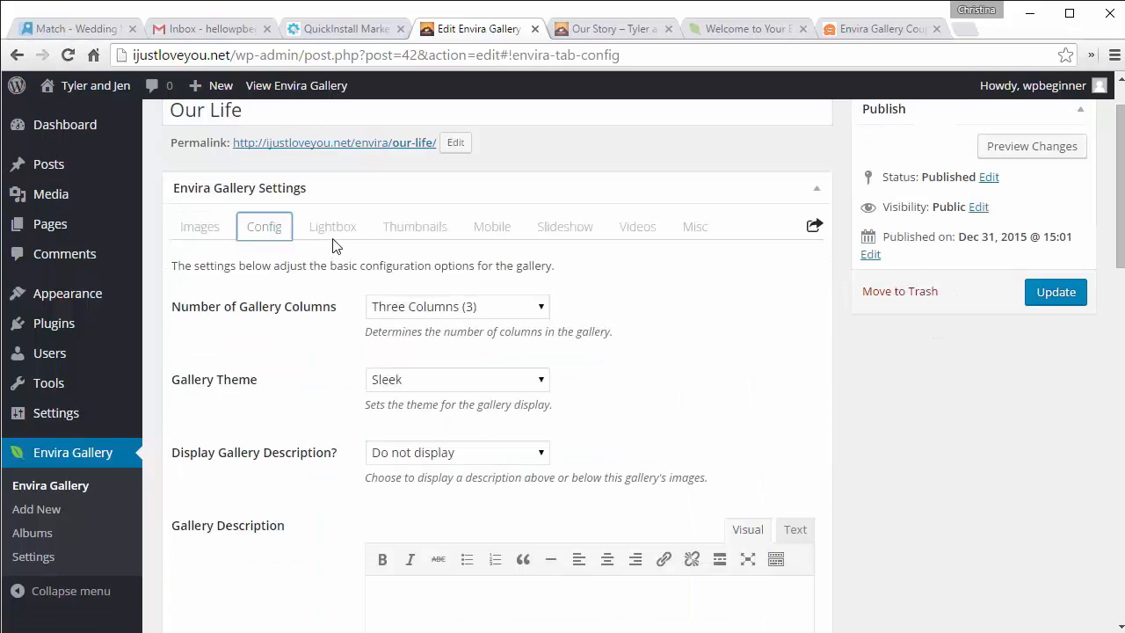
click(349, 234)
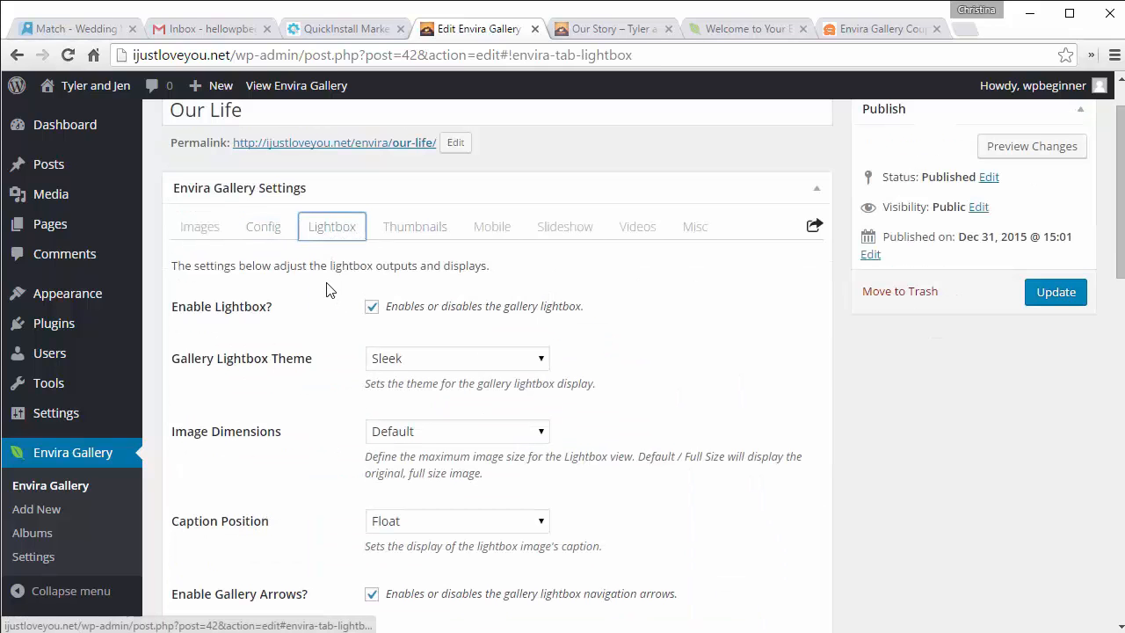
scroll(326, 303, down, 3)
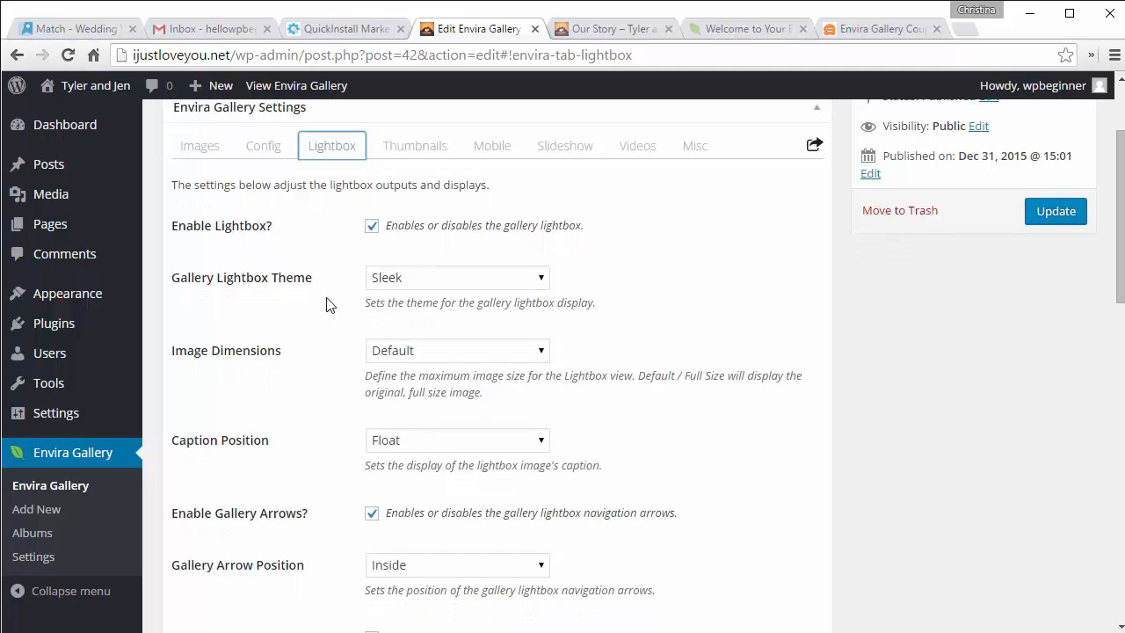
scroll(326, 303, down, 3)
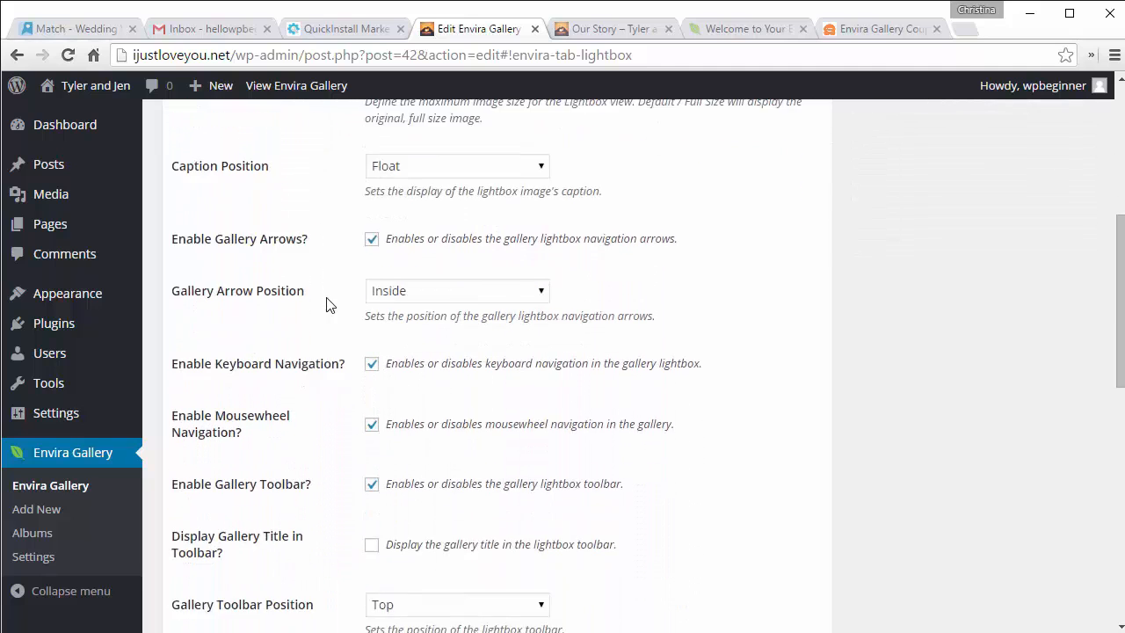
scroll(326, 303, down, 2)
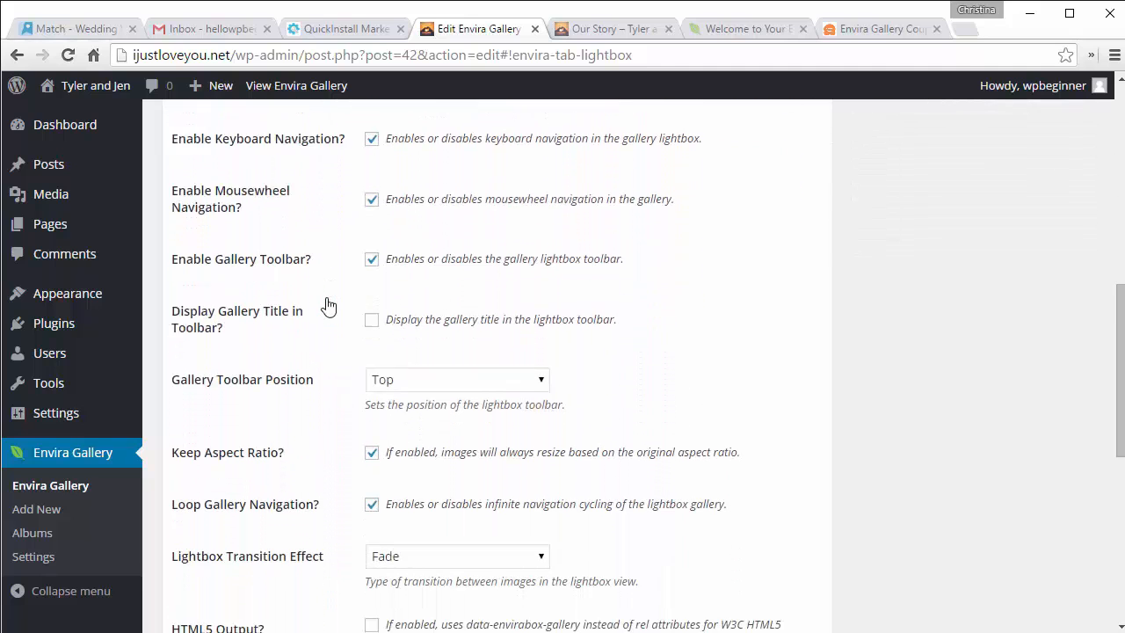
scroll(326, 303, down, 1)
scroll(326, 303, down, 4)
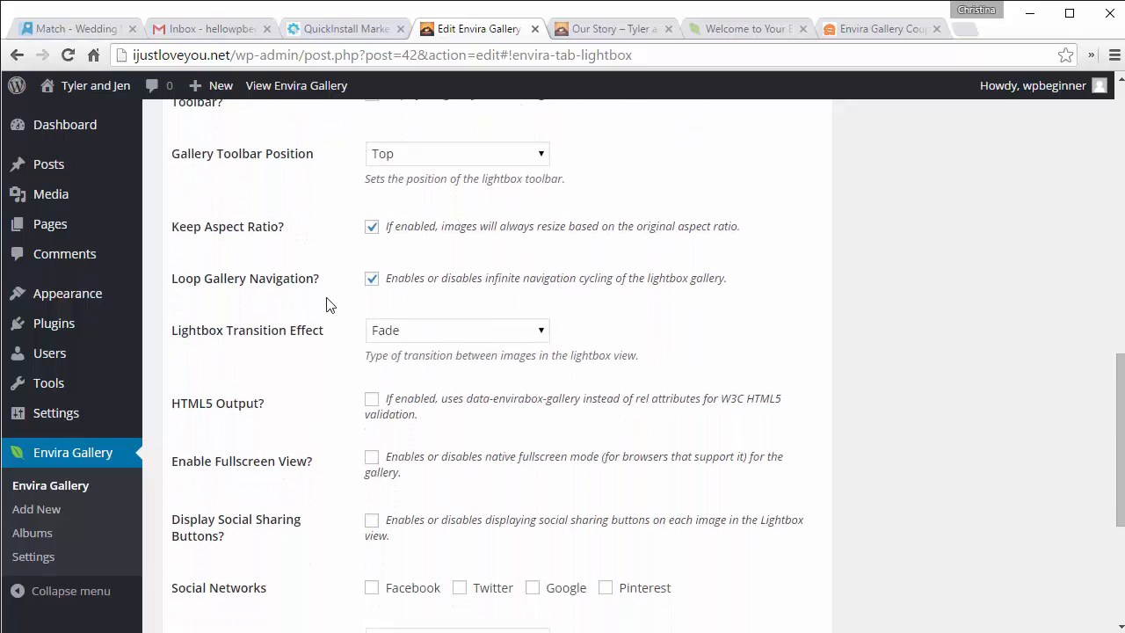
scroll(326, 303, down, 1)
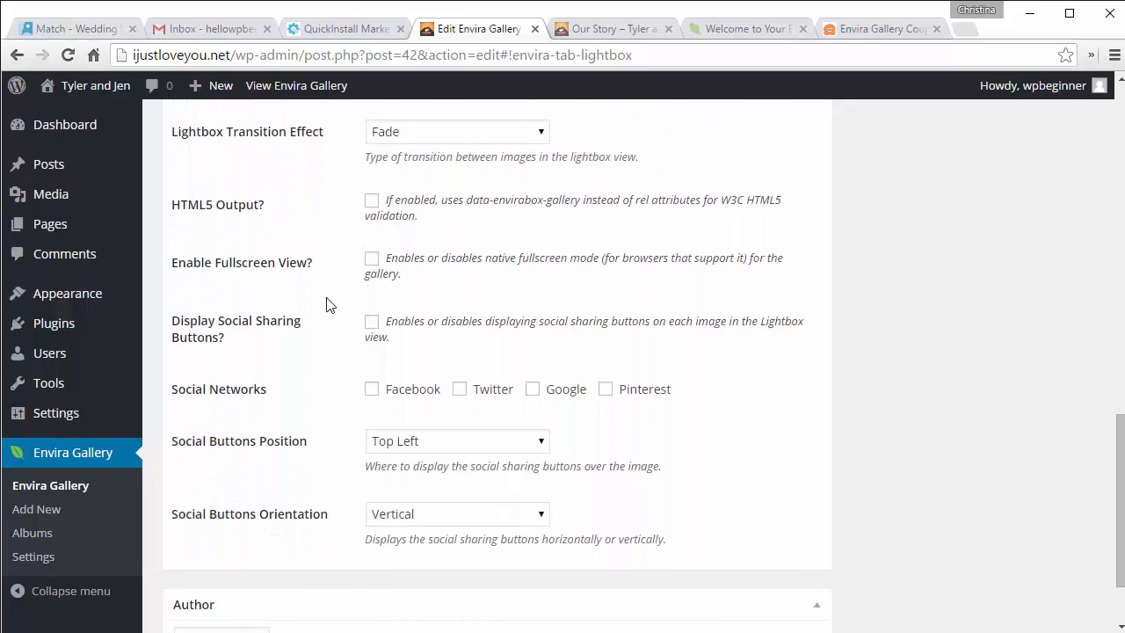
scroll(326, 303, down, 1)
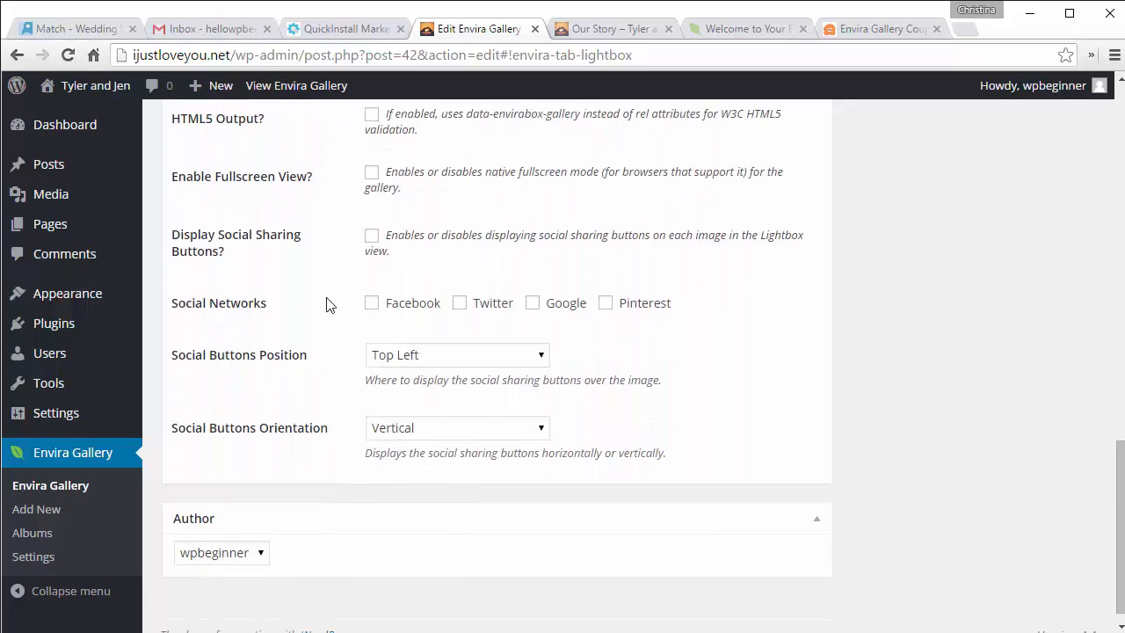
click(372, 173)
scroll(280, 189, up, 9)
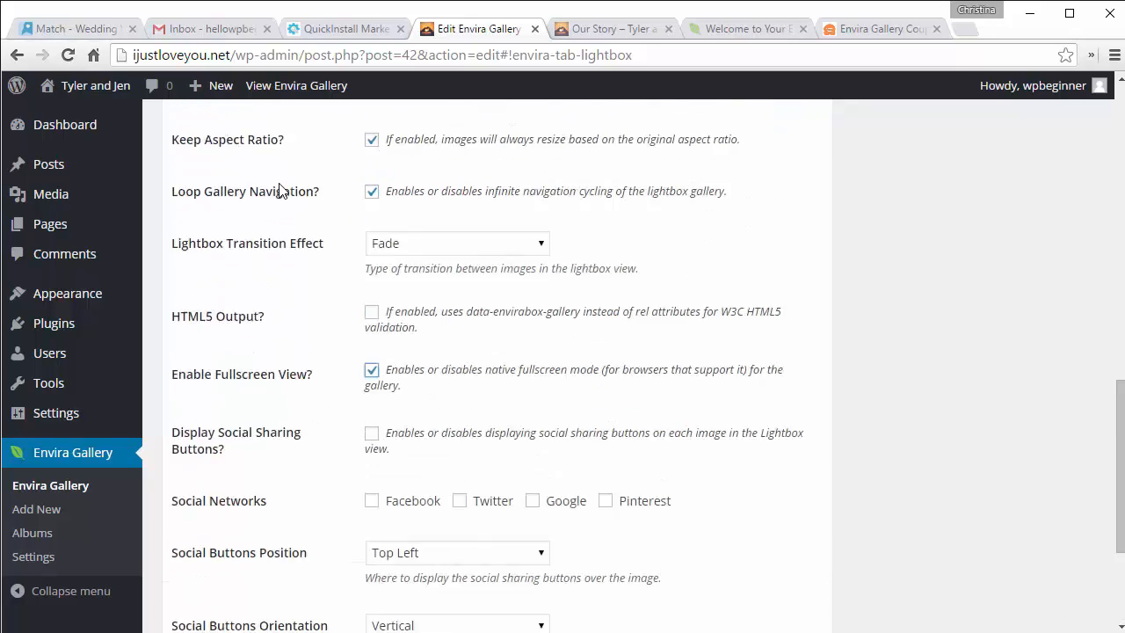
scroll(278, 190, up, 4)
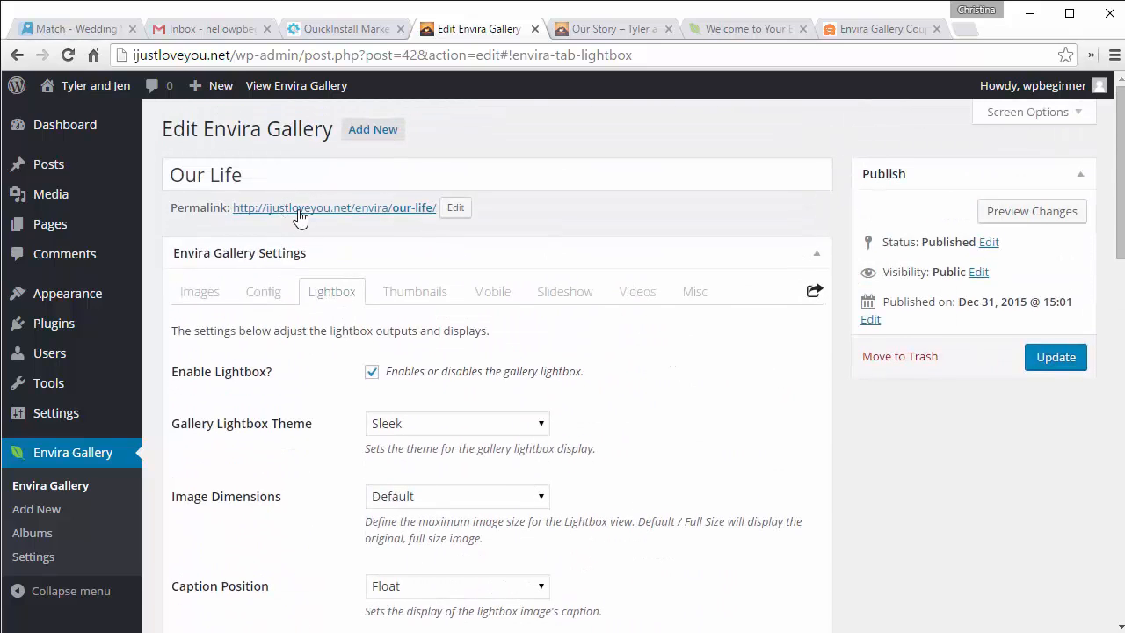
click(1050, 361)
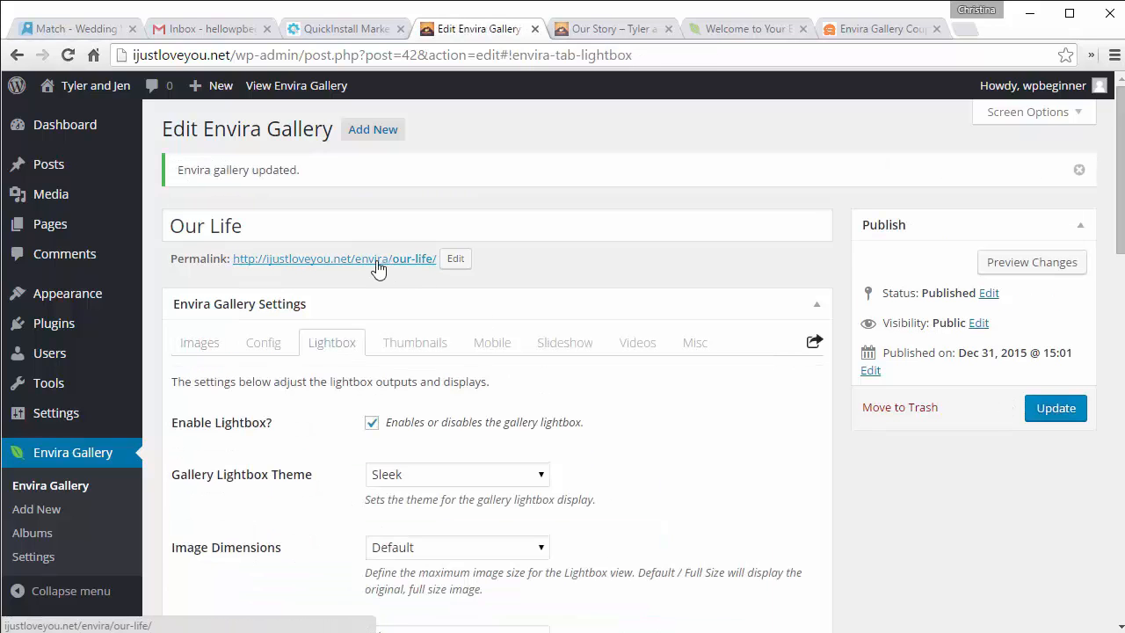
click(377, 264)
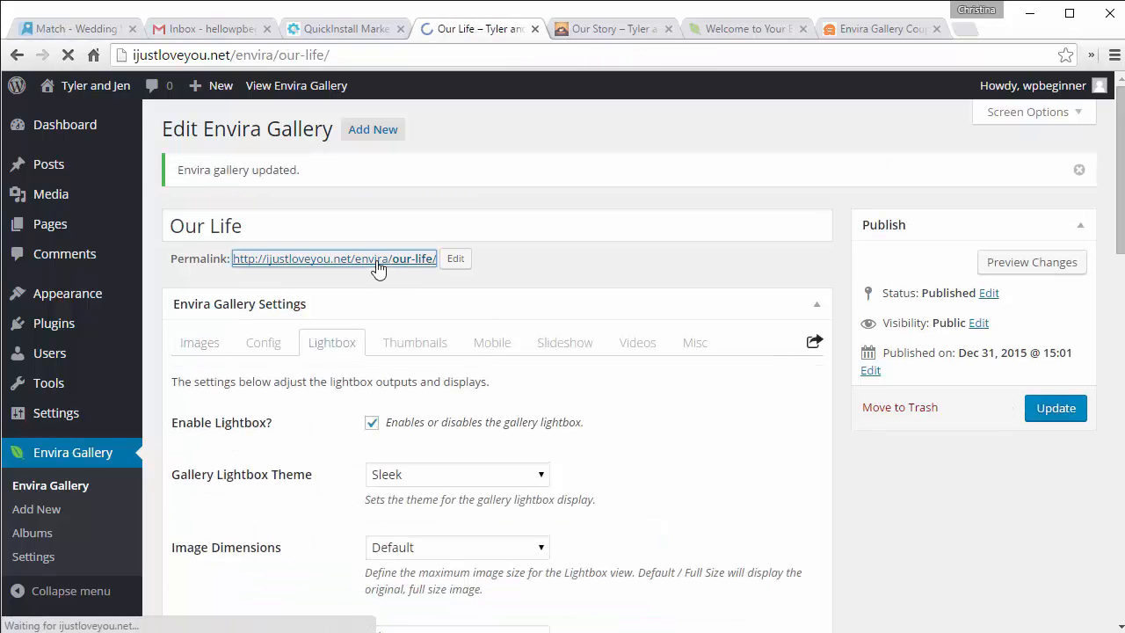
scroll(377, 268, down, 4)
scroll(376, 264, down, 6)
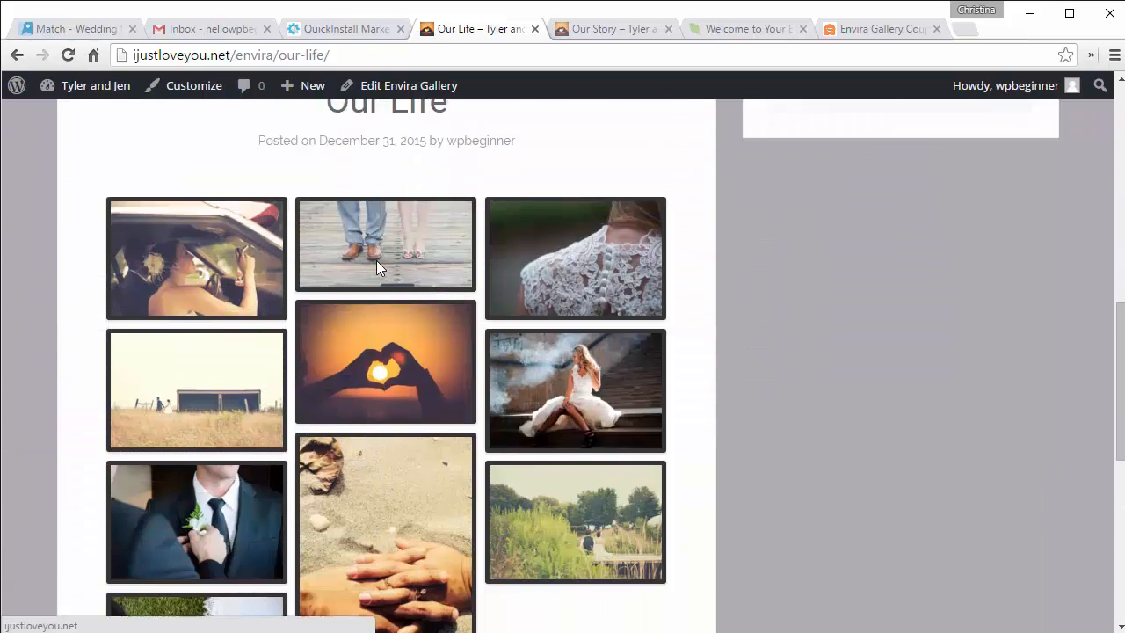
click(196, 193)
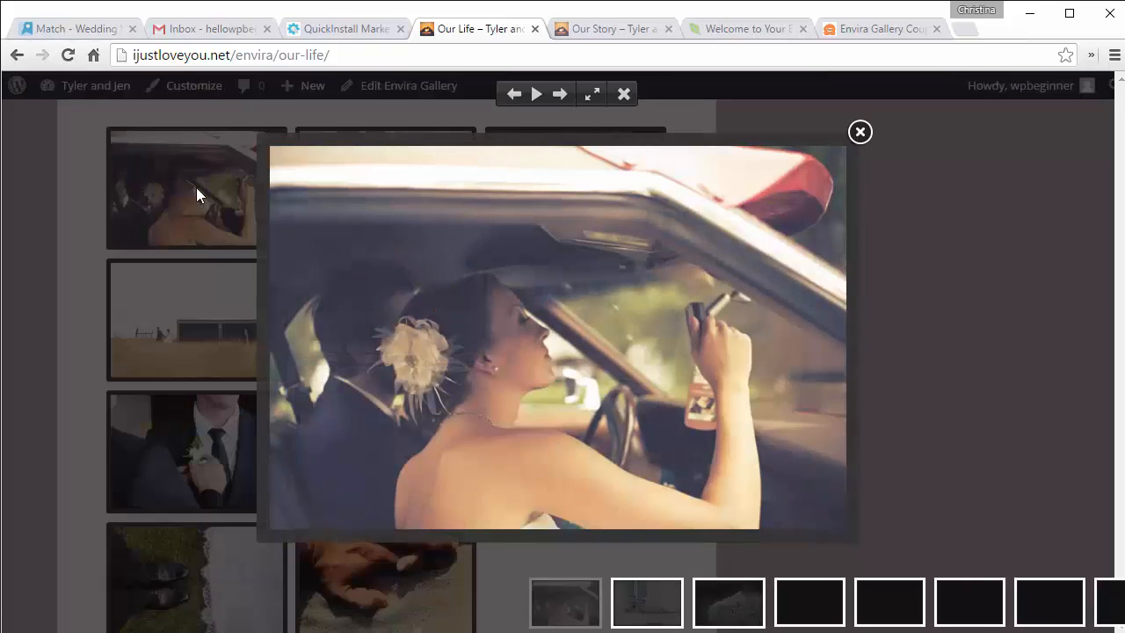
click(593, 93)
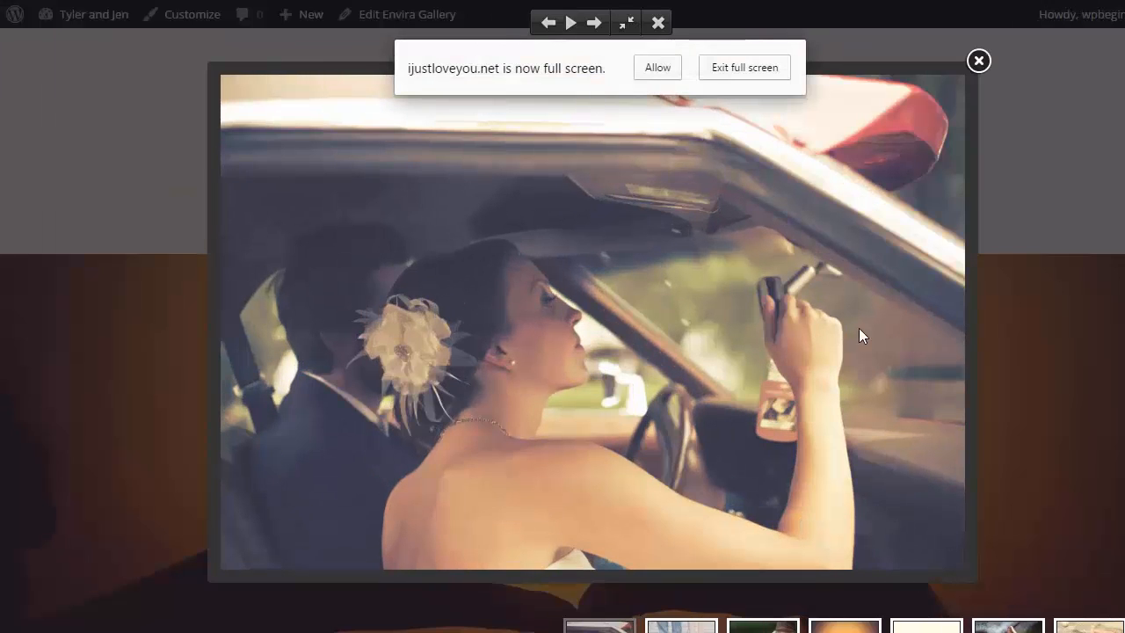
click(657, 67)
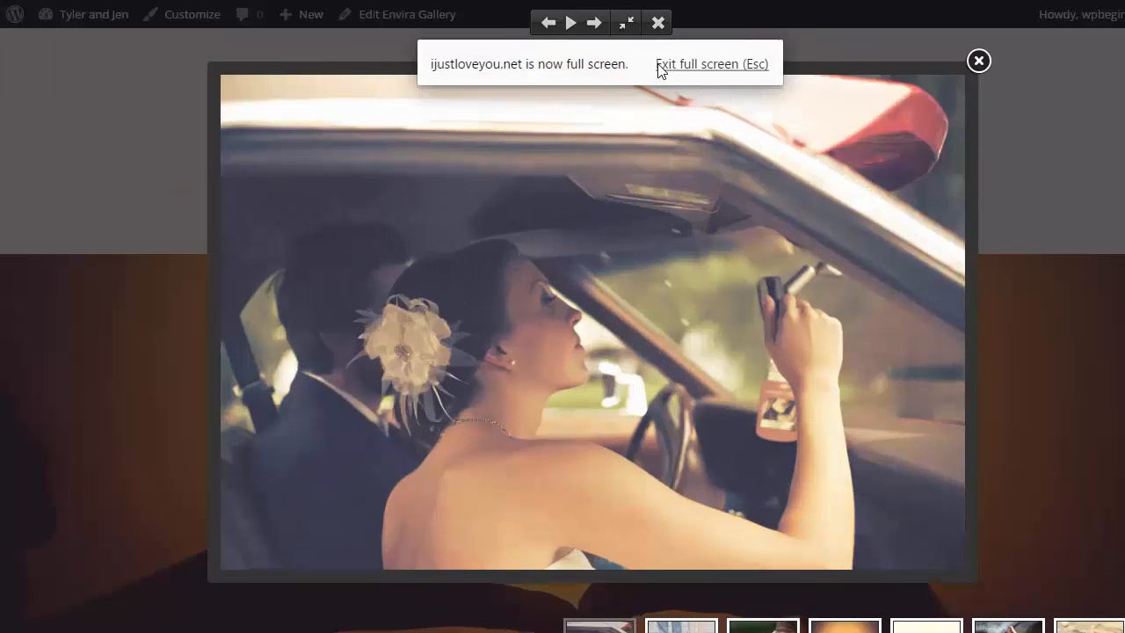
mouse_move(911, 302)
click(938, 319)
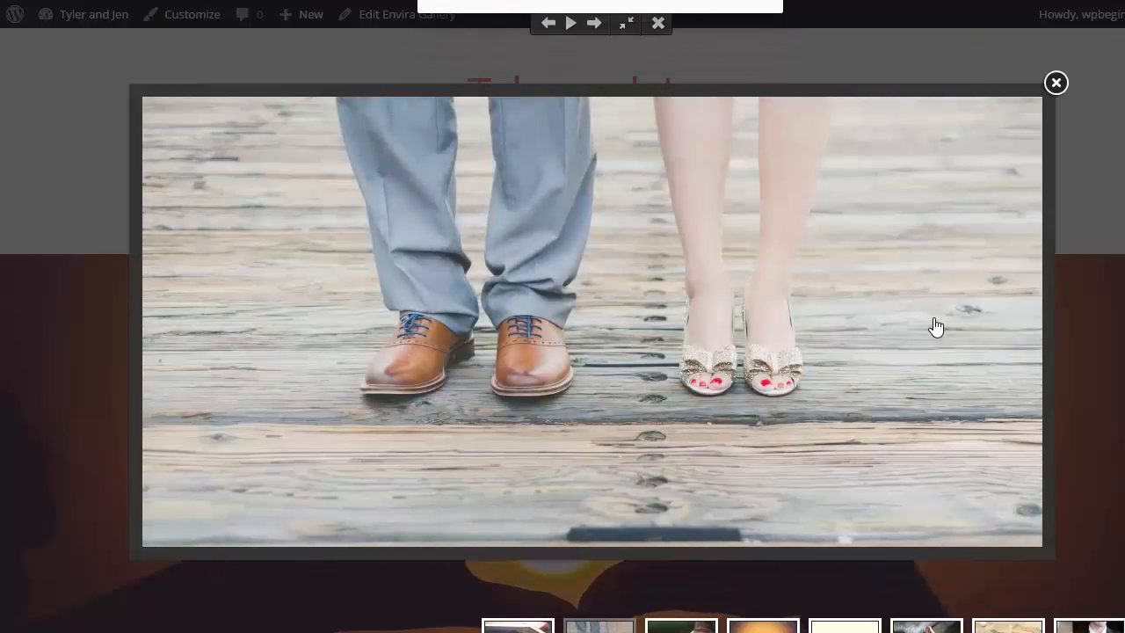
mouse_move(989, 332)
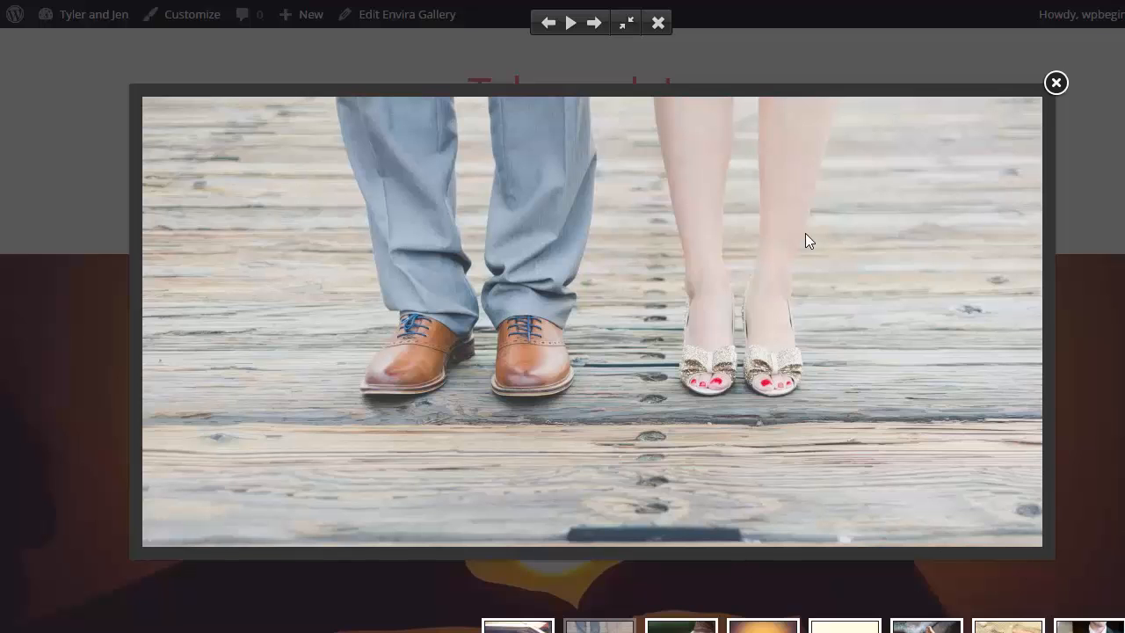
click(625, 24)
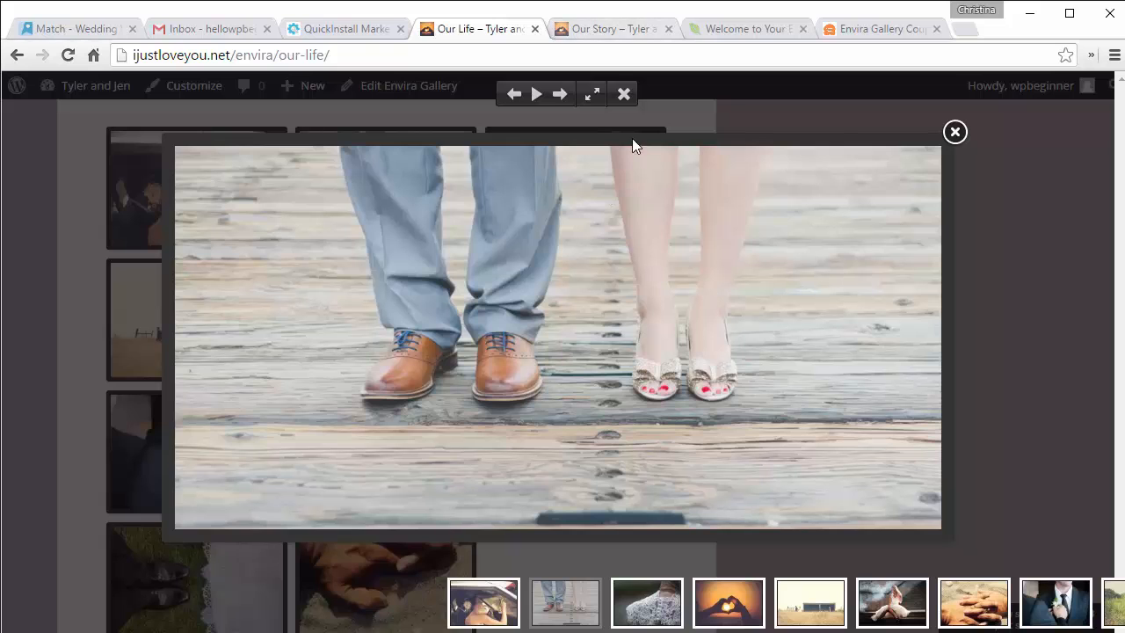
click(623, 95)
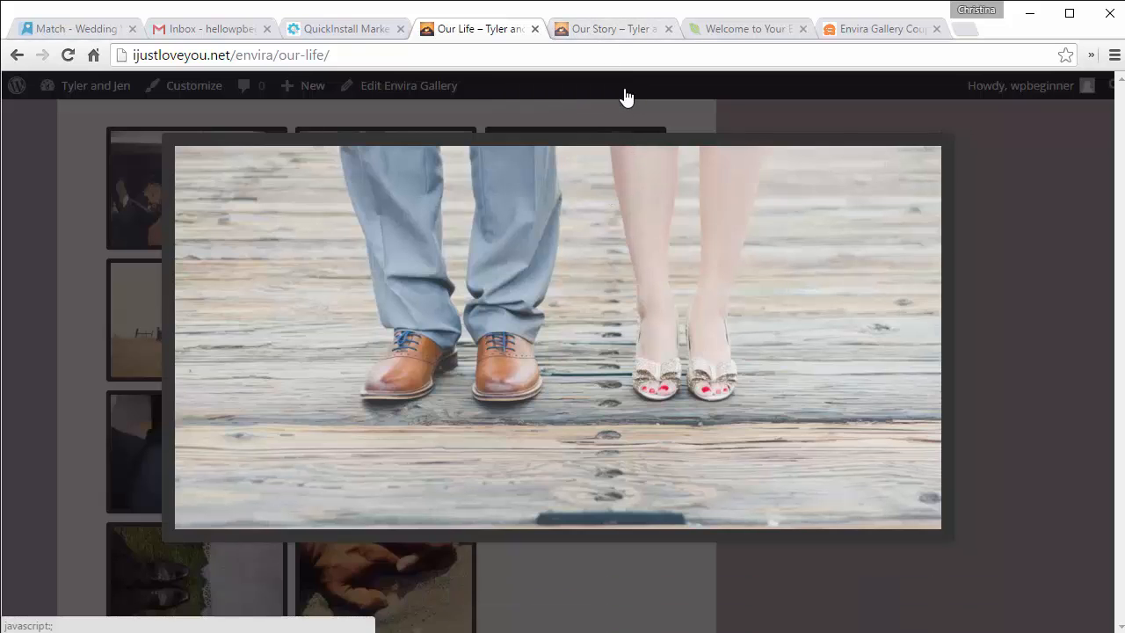
scroll(615, 97, up, 3)
click(369, 95)
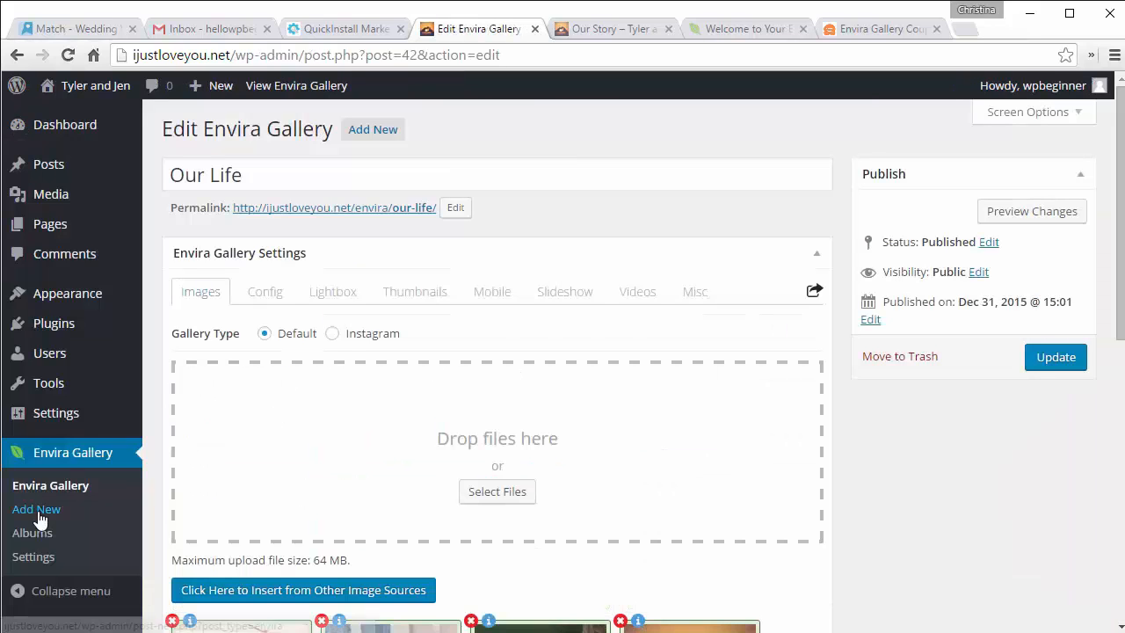
Step: Add a new Instagram-type gallery titled 'From Dur Friends' and start Instagram authentication
click(36, 511)
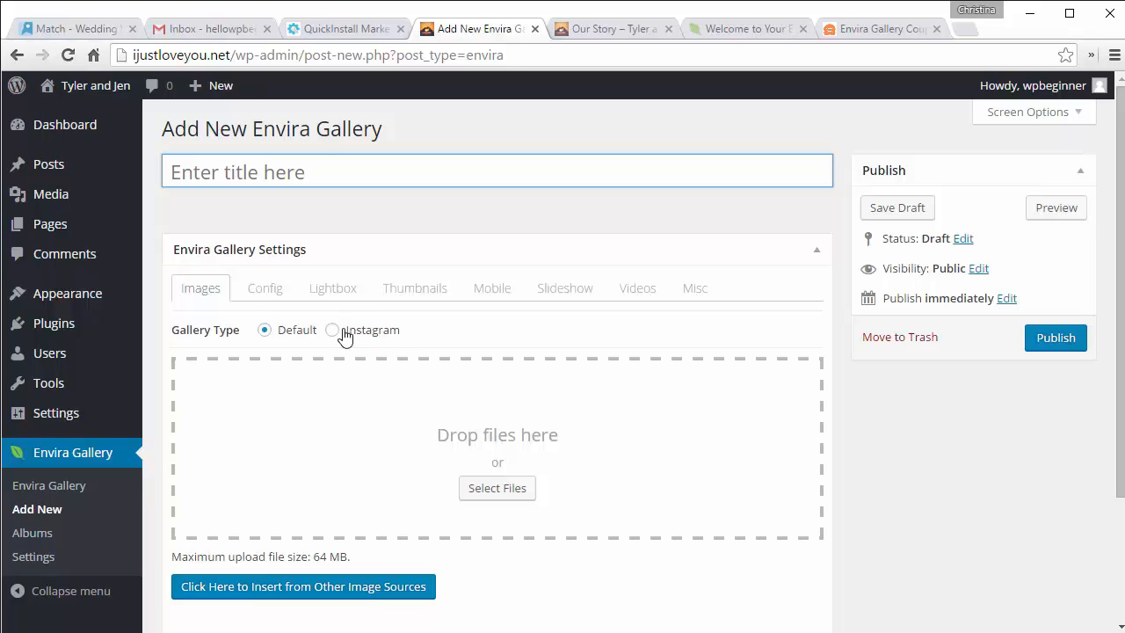
click(226, 171)
text(From )
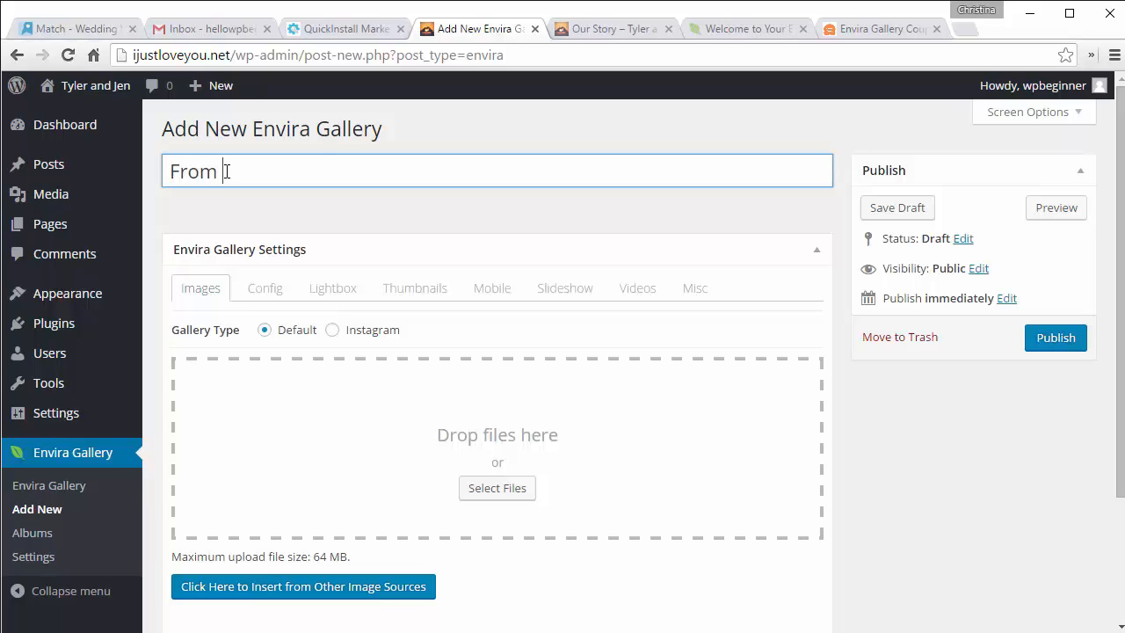
text(Dur Friends)
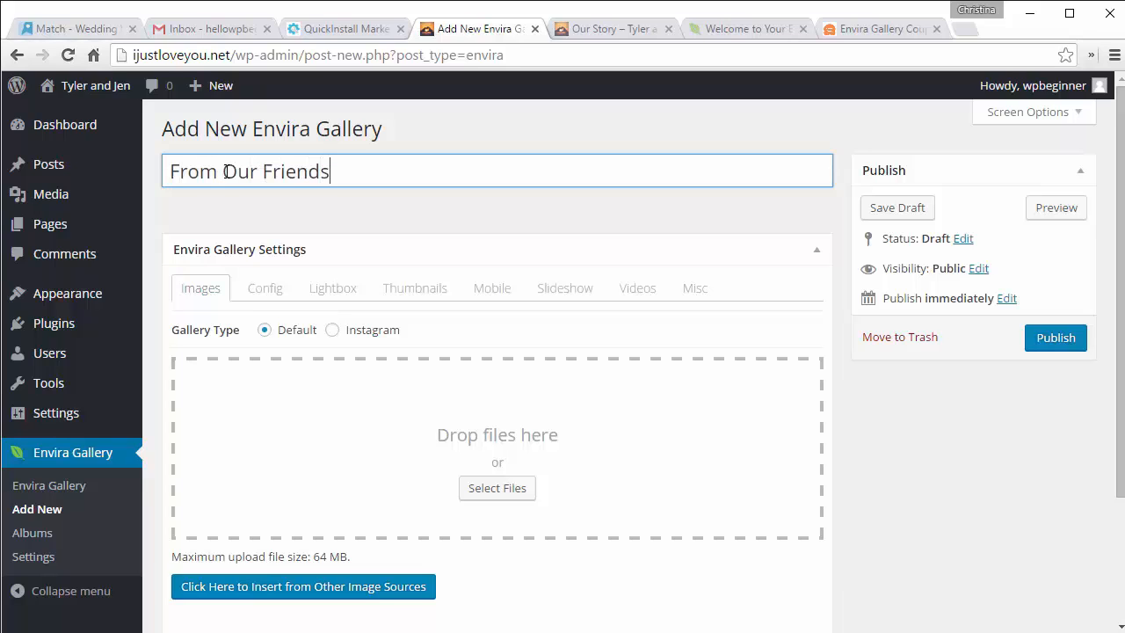
click(332, 330)
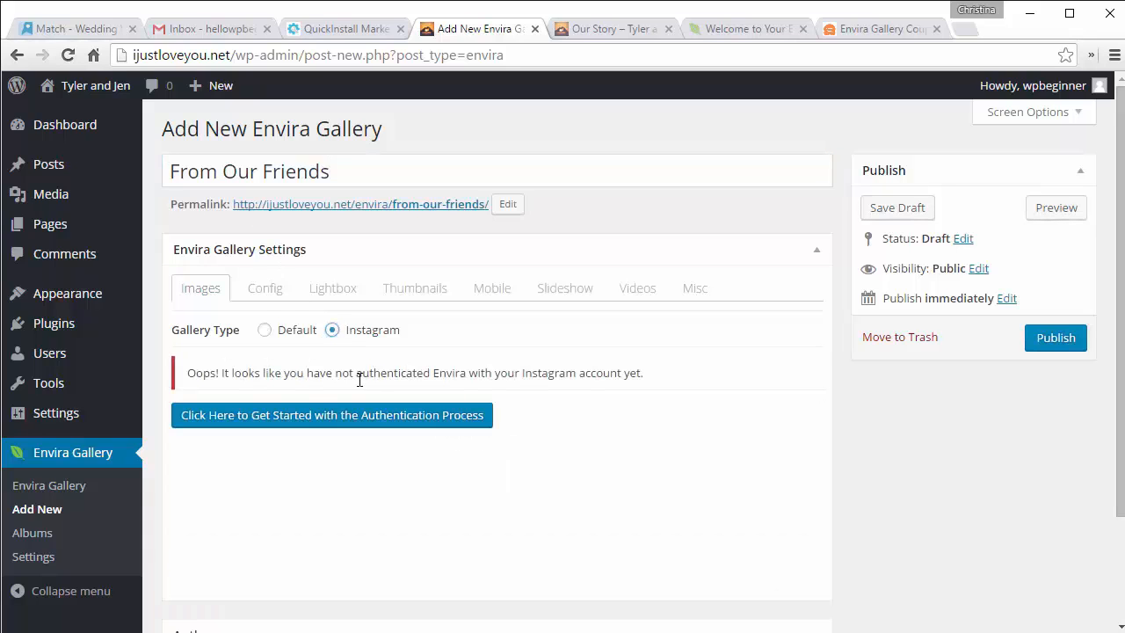
click(360, 423)
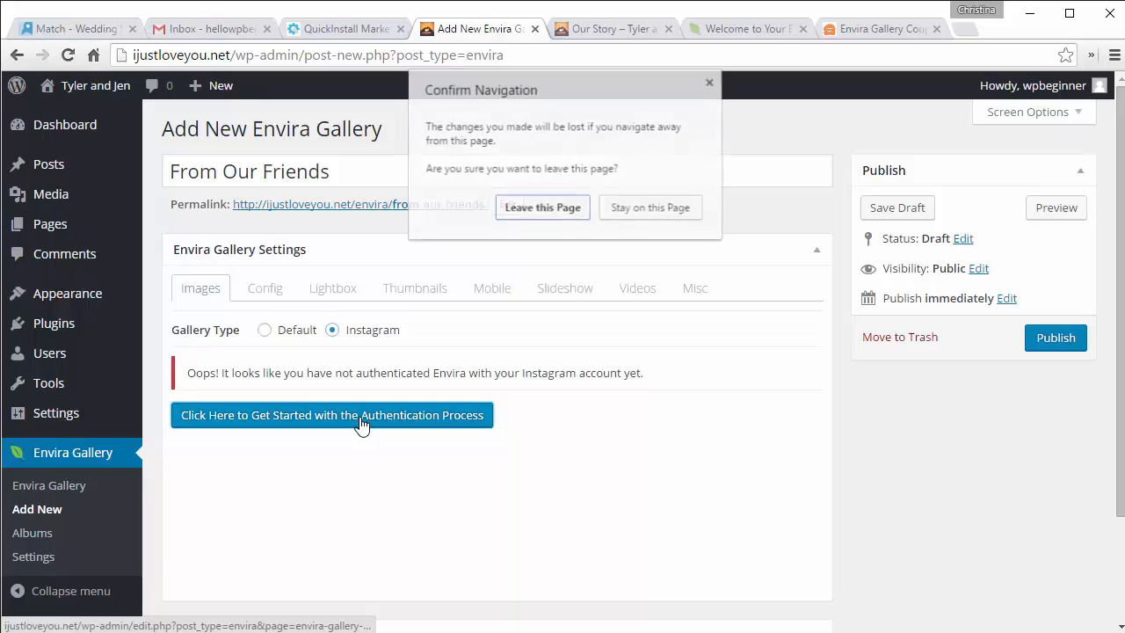
Step: Leave the unsaved gallery, authenticate Envira with Instagram, and begin another new gallery
click(542, 208)
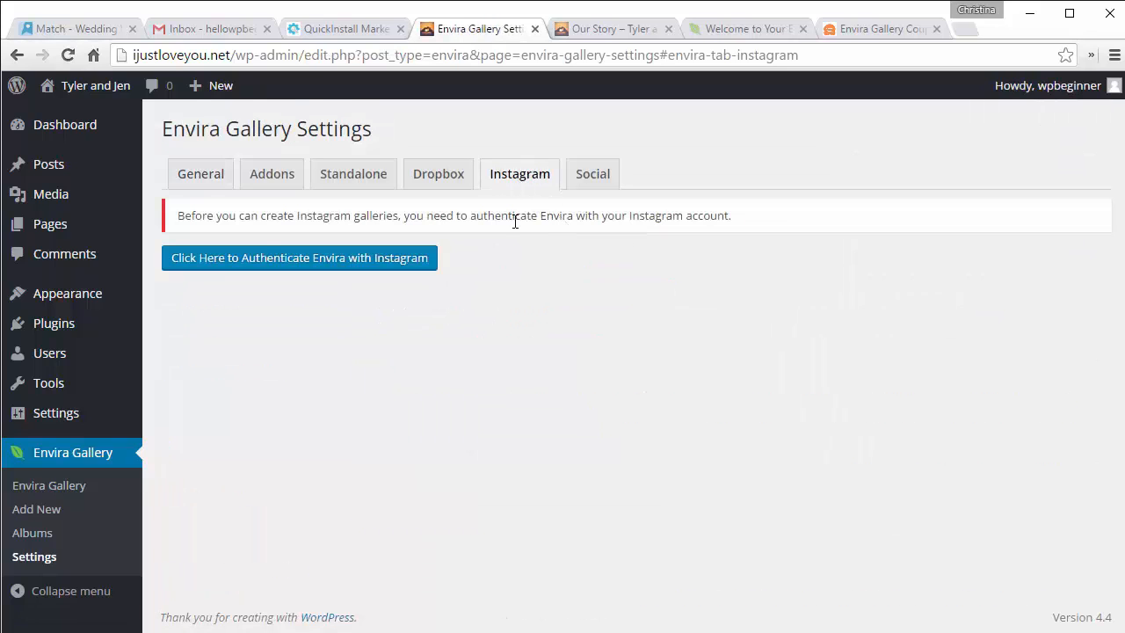
click(305, 264)
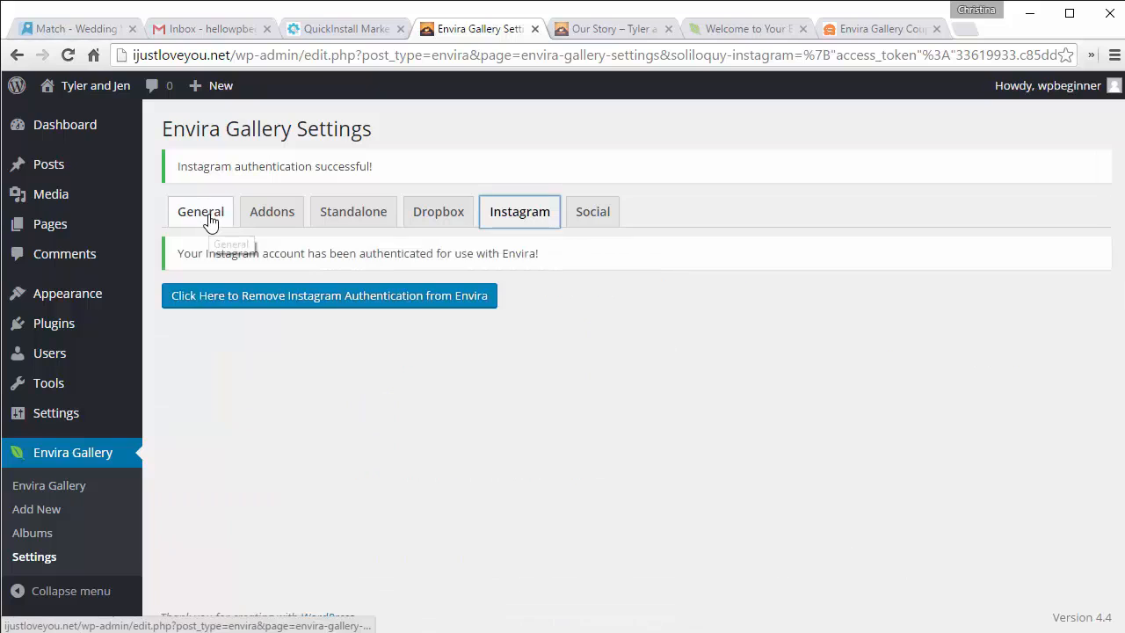
click(35, 504)
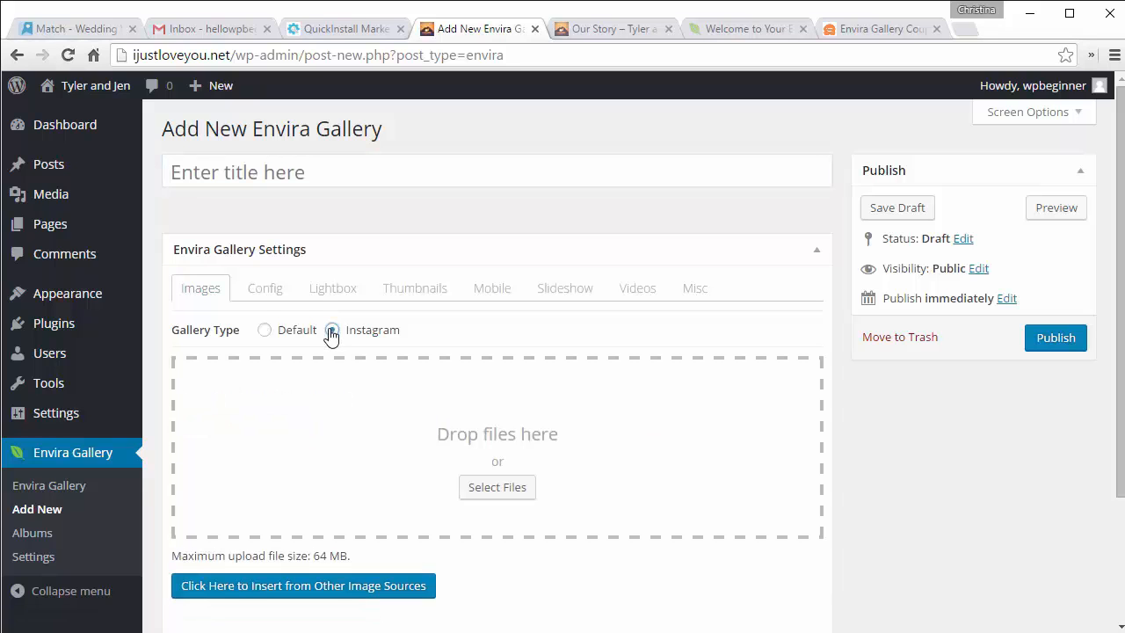
Step: Make the new gallery an Instagram gallery titled 'From Our Friends'
click(331, 331)
click(279, 166)
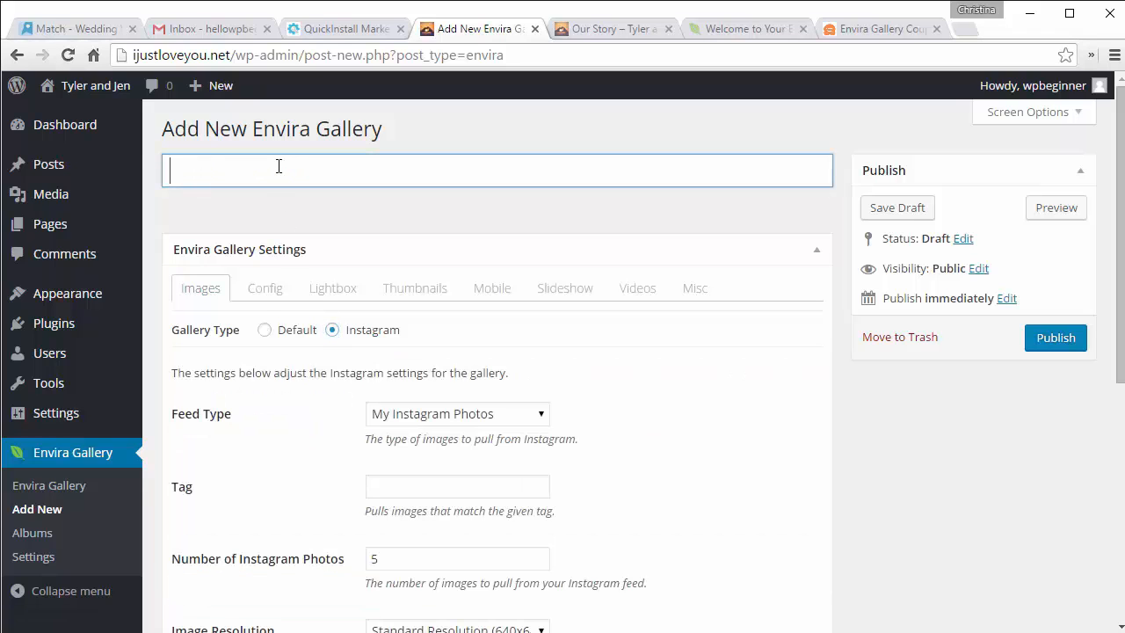
text(From )
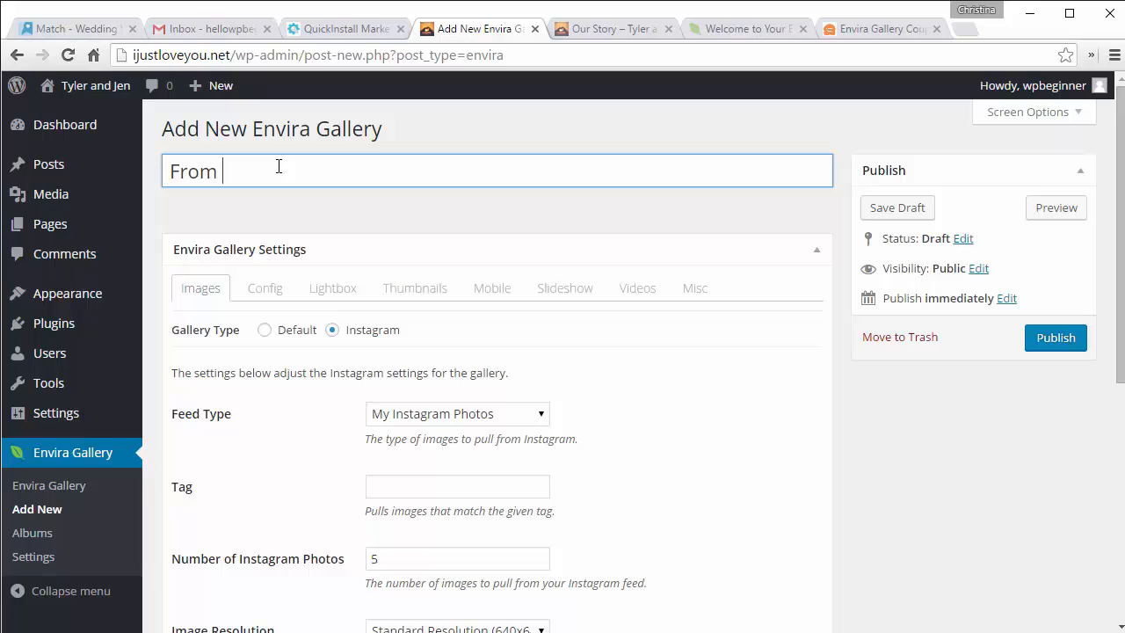
text(Our Friends)
Step: Set Feed Type to Instagram Photos I've Liked and select the photo count to change it to 20
scroll(562, 323, down, 2)
click(486, 246)
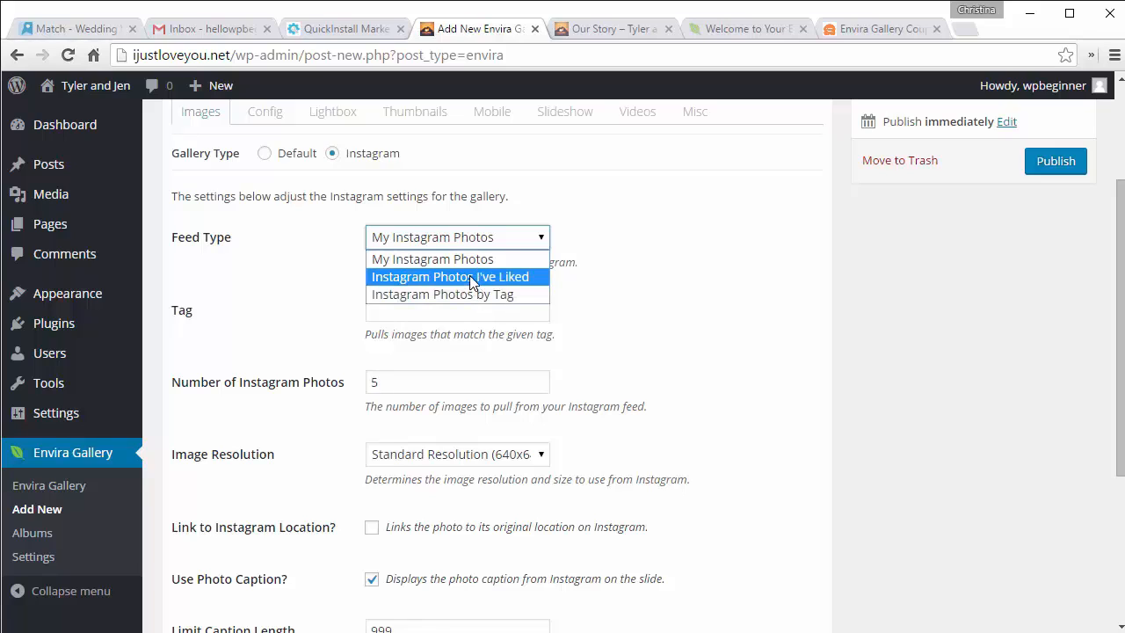
click(469, 278)
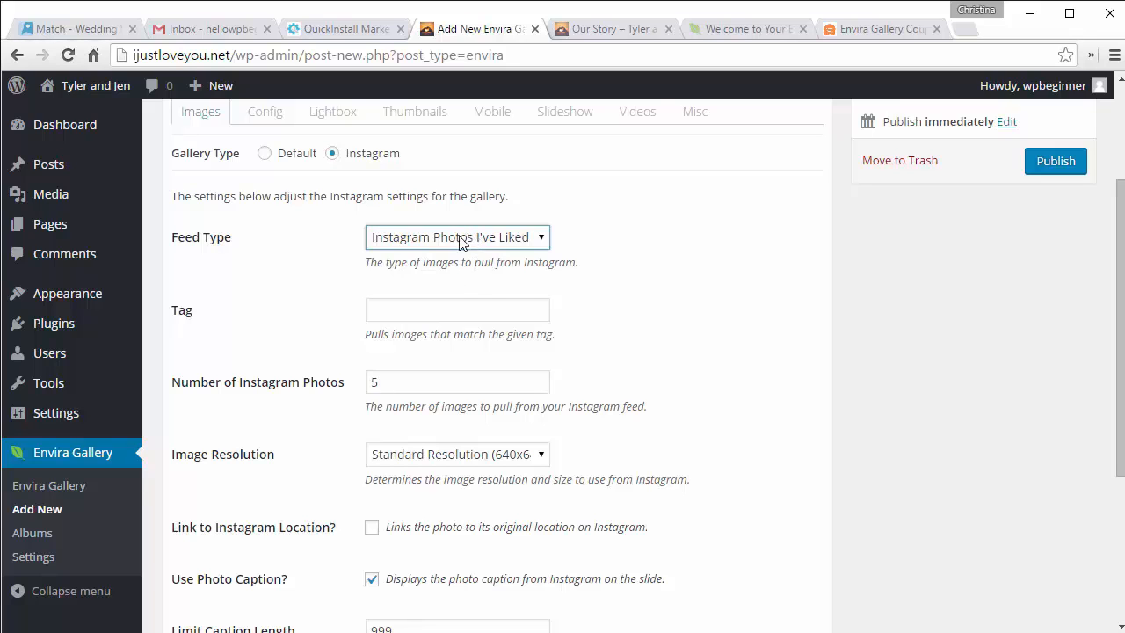
scroll(659, 305, down, 3)
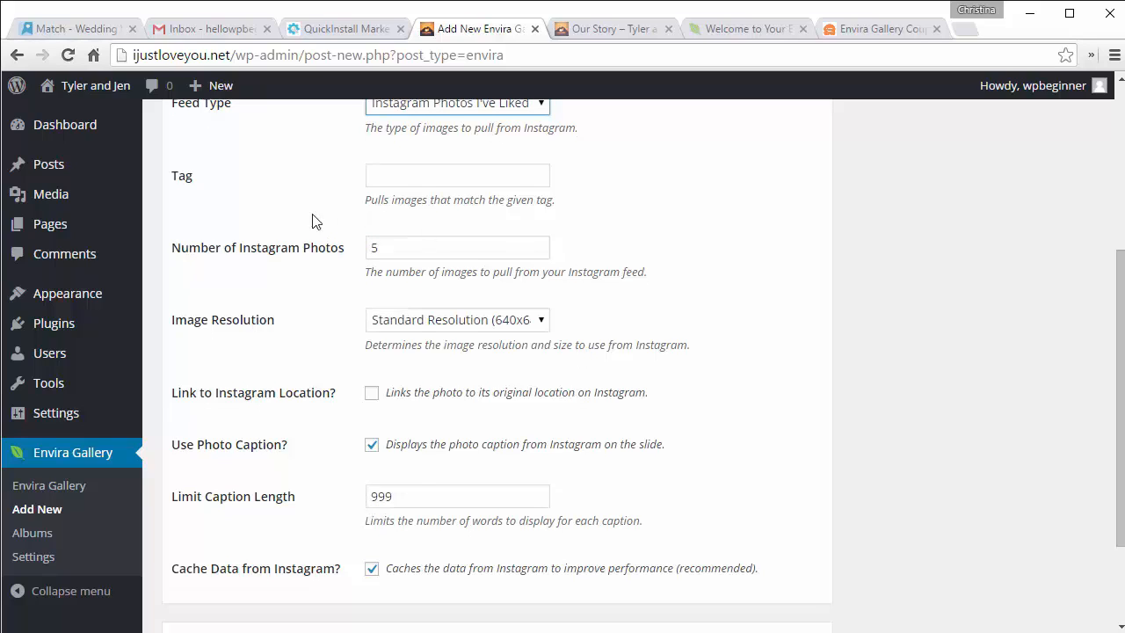
drag(384, 247, 341, 252)
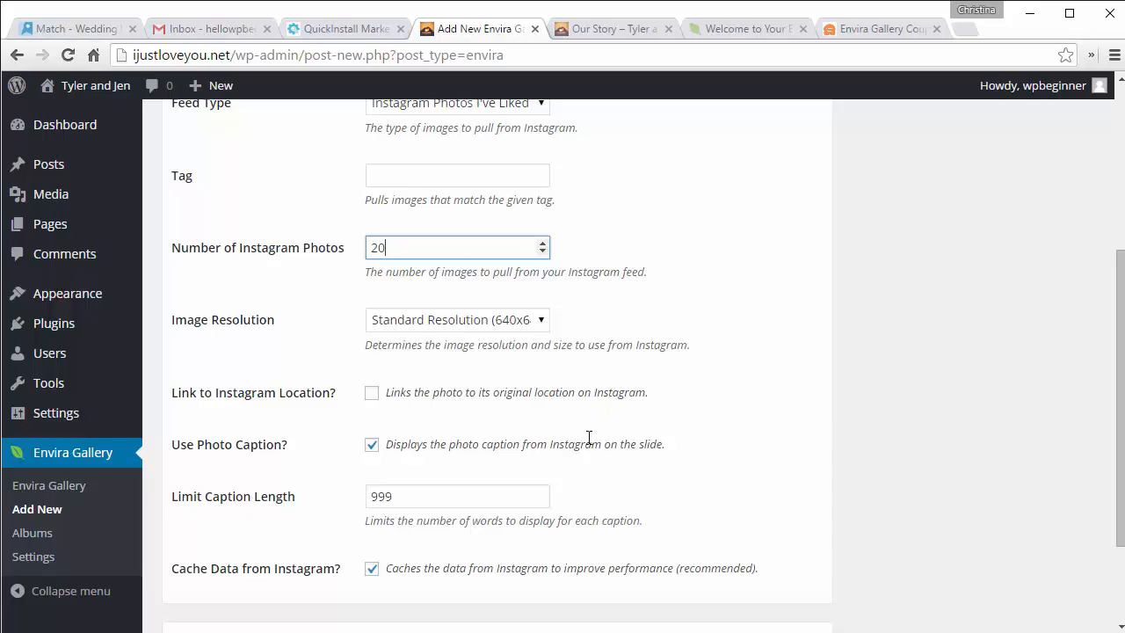
Step: Set the From Our Friends gallery theme to Showcase in the Config settings
scroll(589, 490, down, 3)
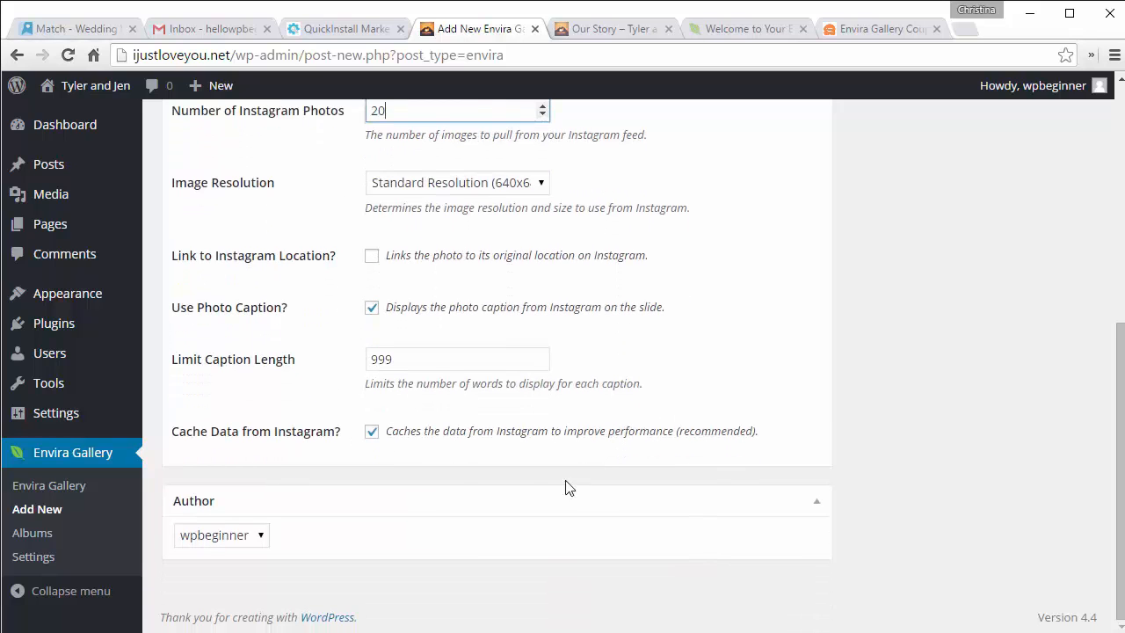
scroll(593, 448, up, 2)
scroll(593, 448, up, 3)
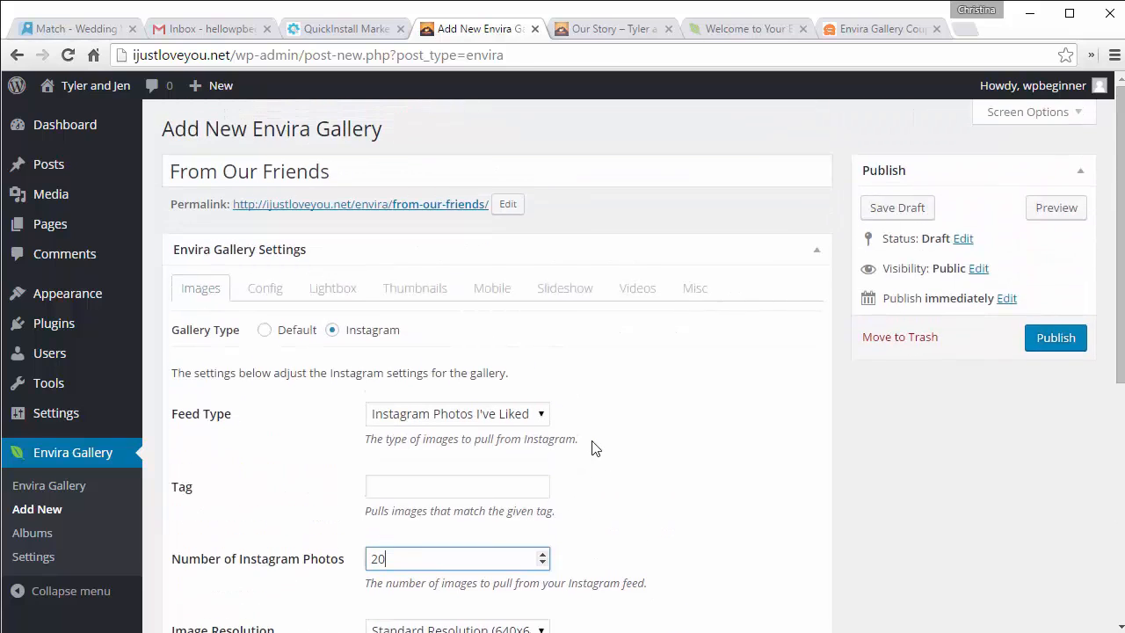
click(274, 295)
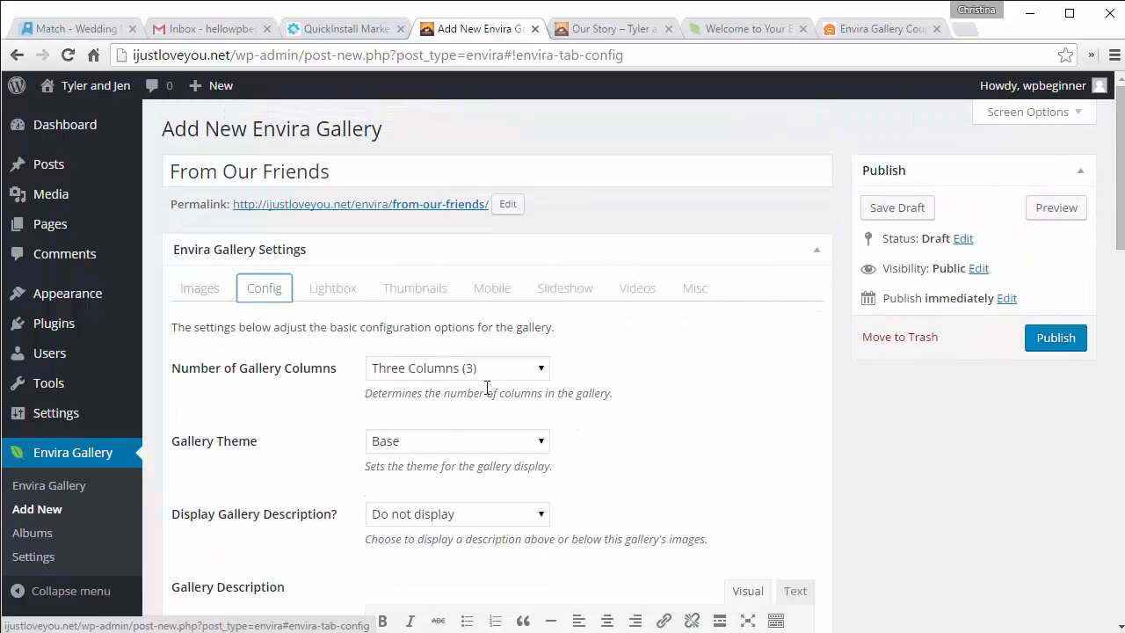
click(393, 442)
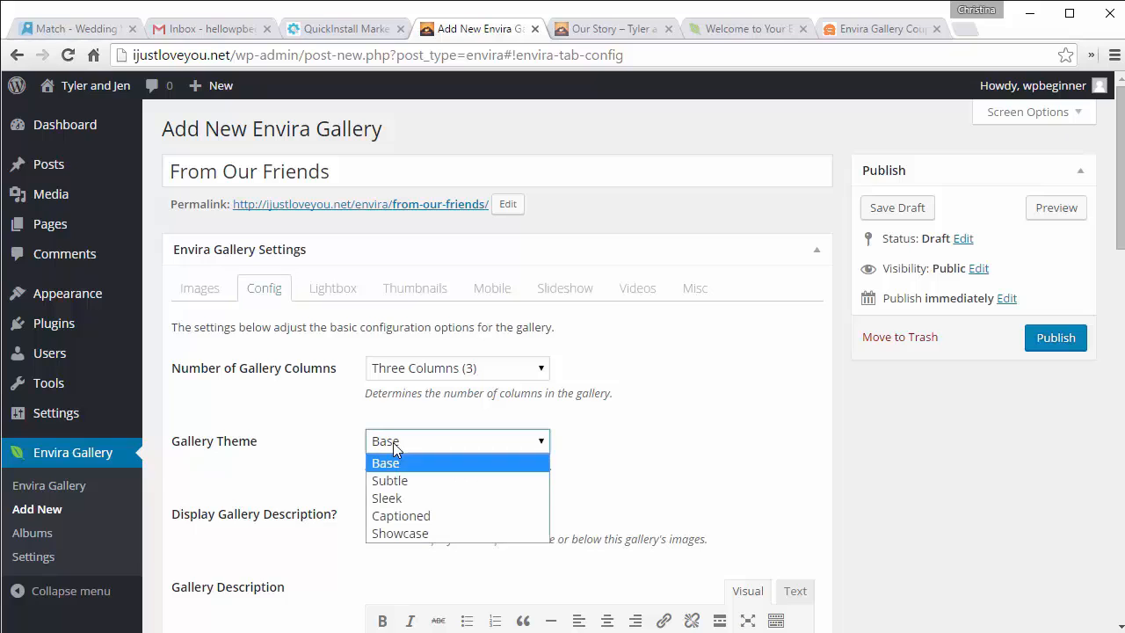
click(401, 533)
scroll(657, 430, down, 3)
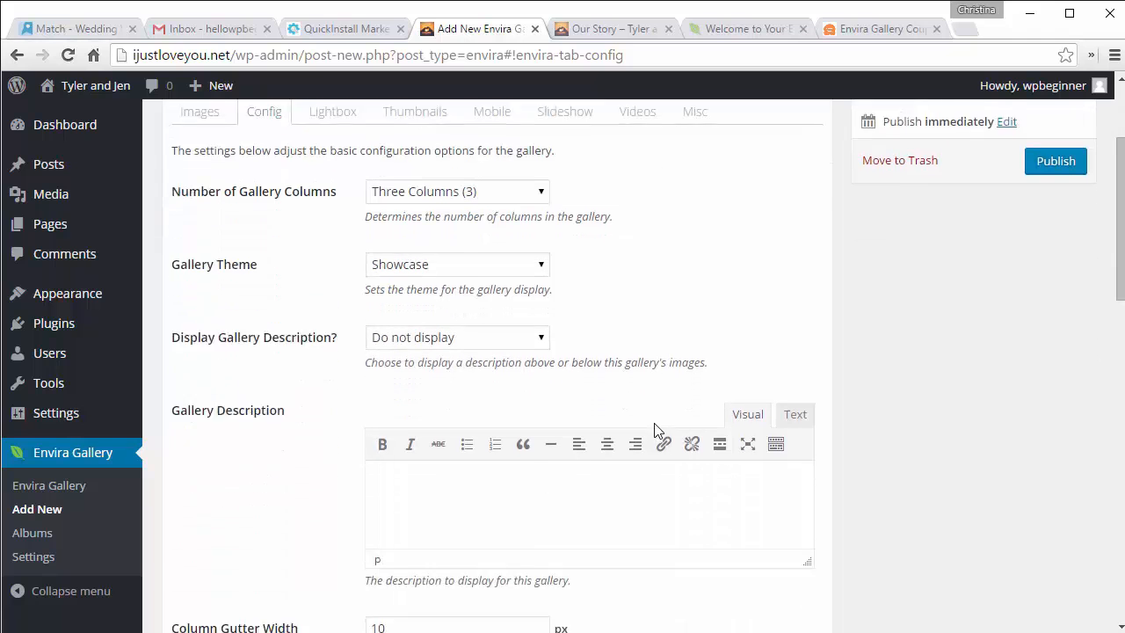
scroll(655, 424, down, 5)
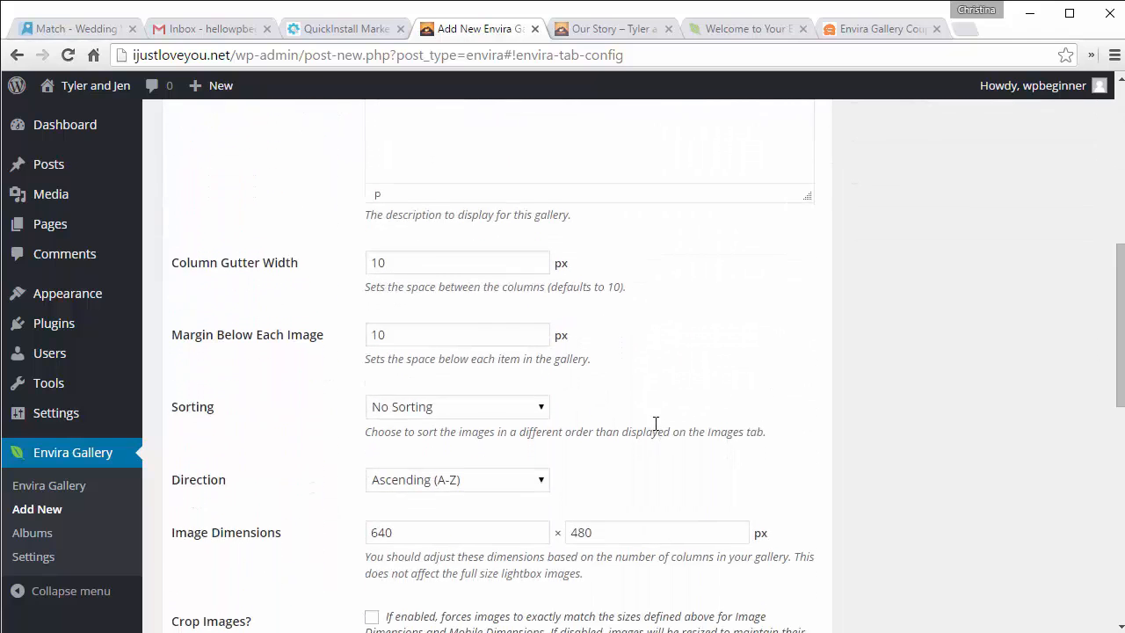
scroll(655, 424, up, 7)
scroll(655, 423, up, 1)
Step: Set the Gallery Lightbox Theme to Showcase as well
click(337, 289)
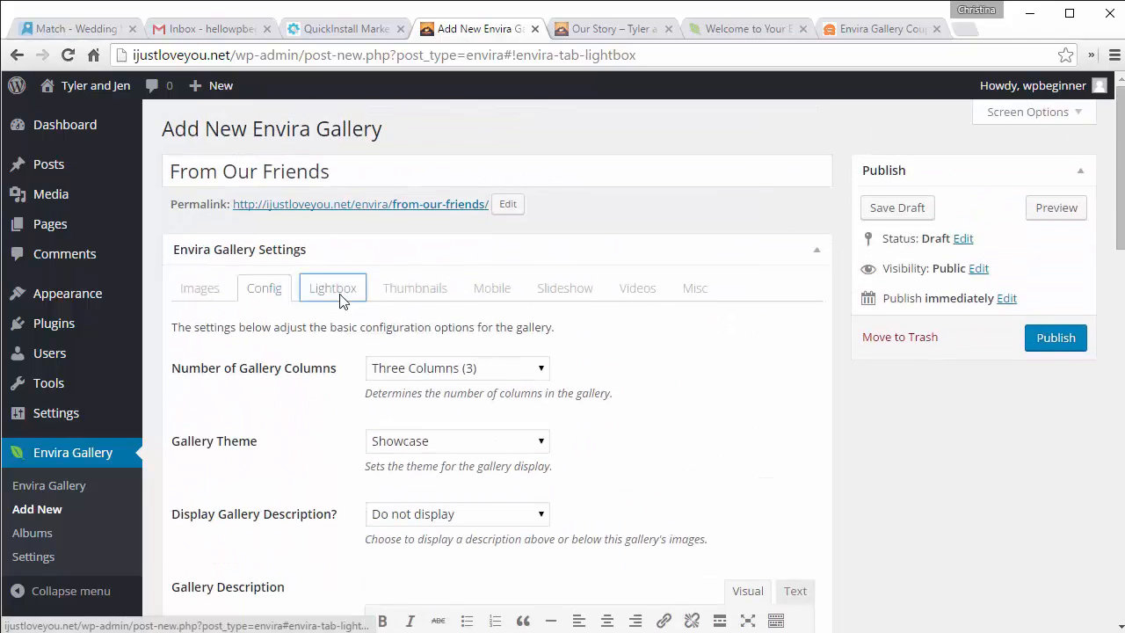
scroll(611, 392, down, 3)
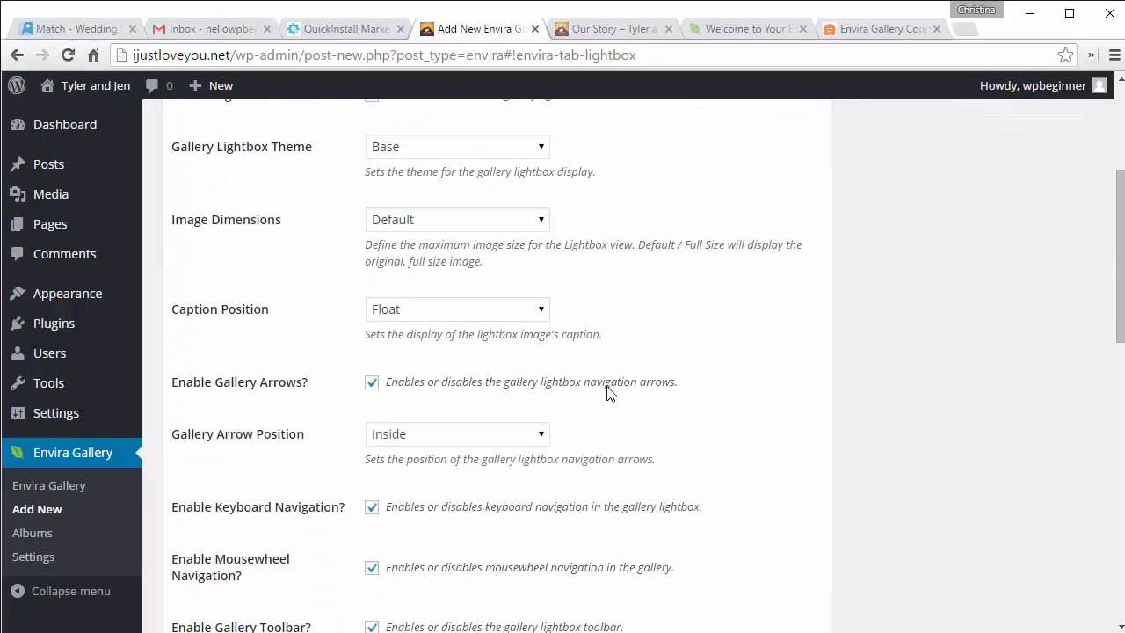
click(431, 148)
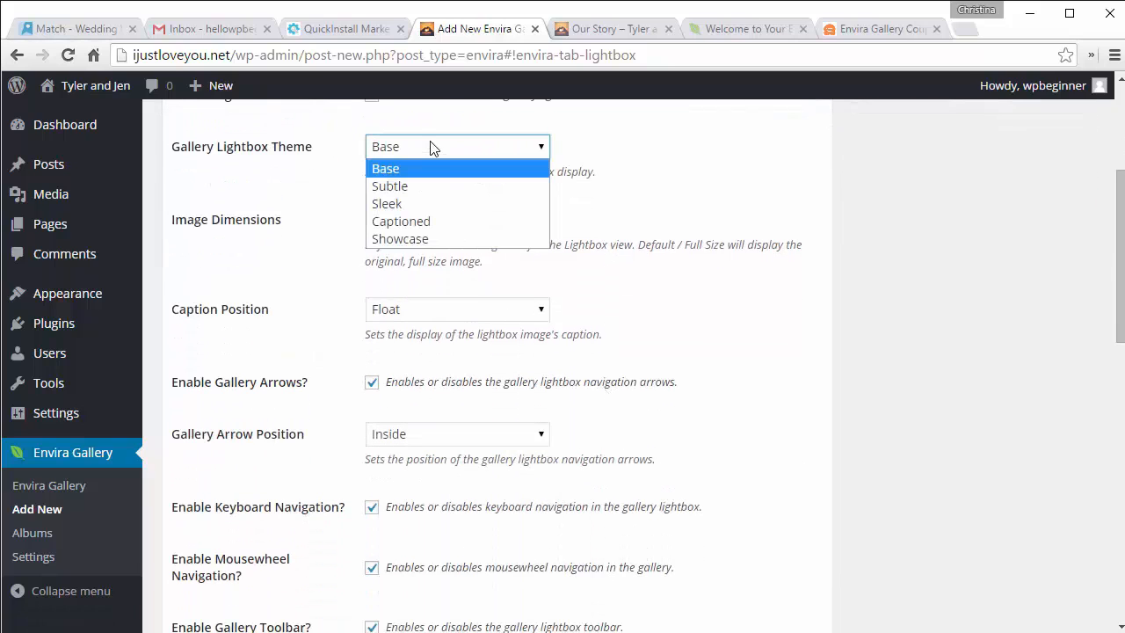
click(431, 235)
scroll(691, 172, down, 4)
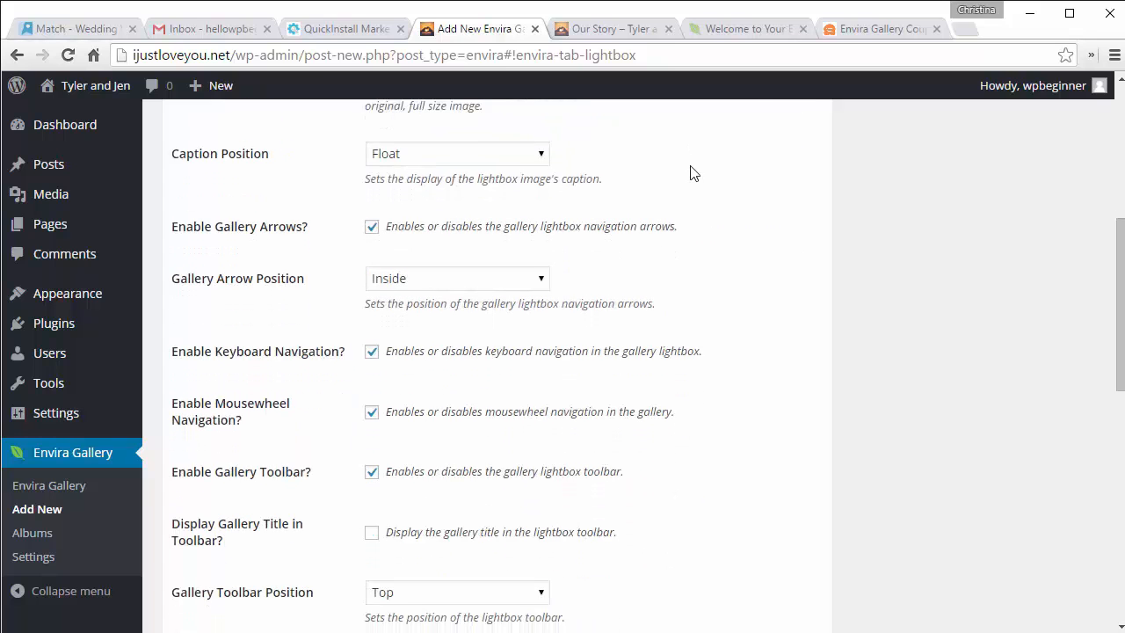
scroll(691, 172, down, 3)
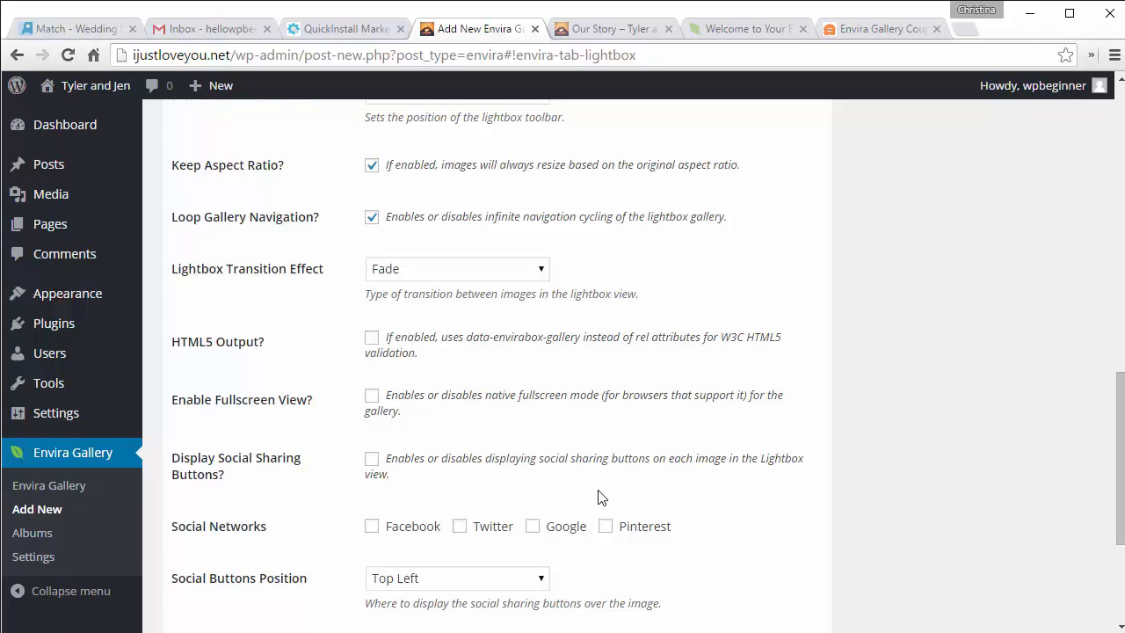
scroll(601, 497, up, 11)
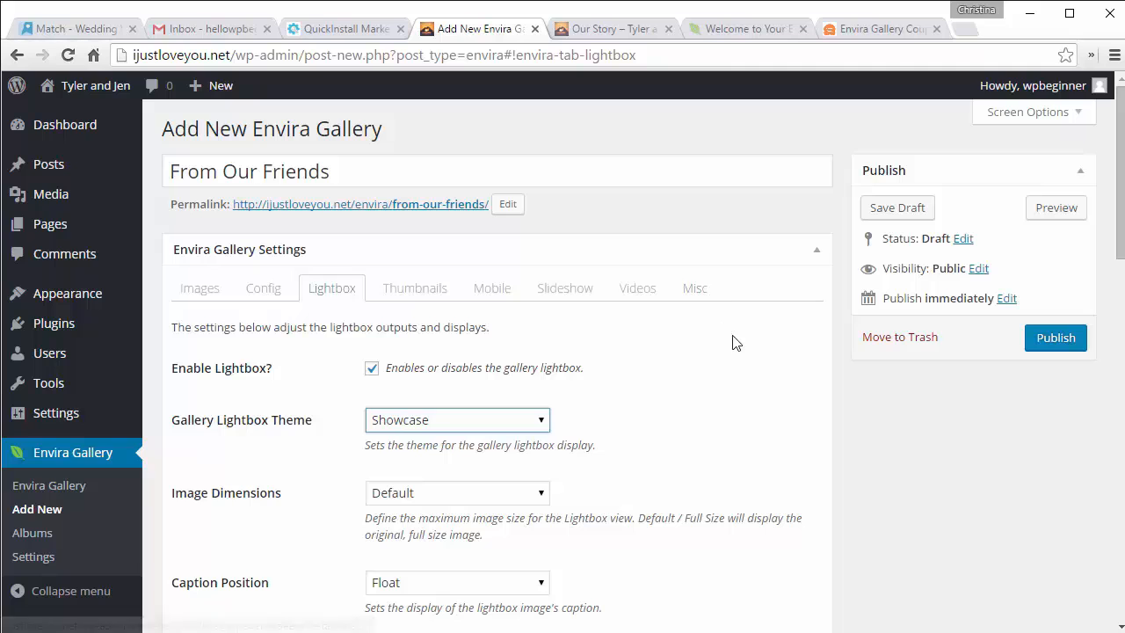
Step: Publish the From Our Friends gallery and look over its live page
click(1048, 339)
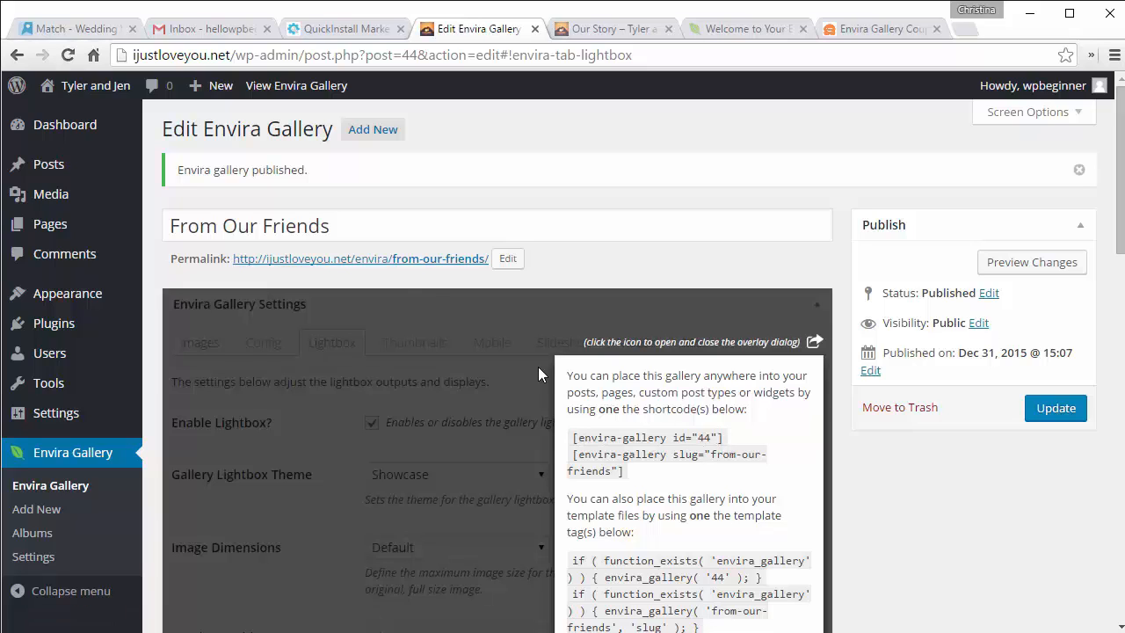
click(416, 261)
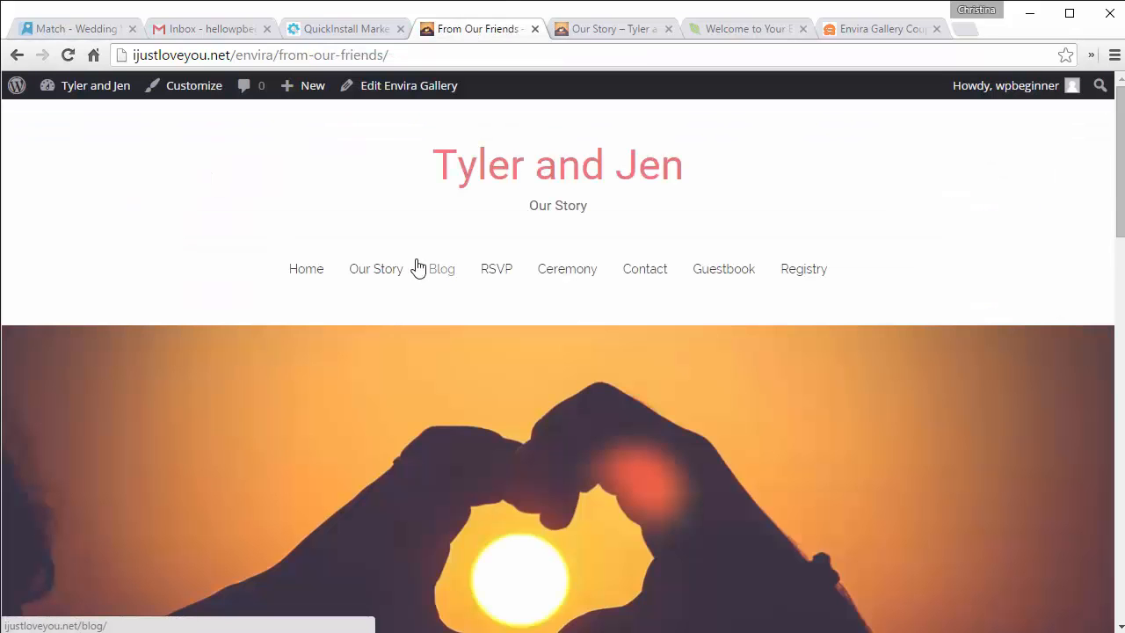
scroll(417, 268, down, 10)
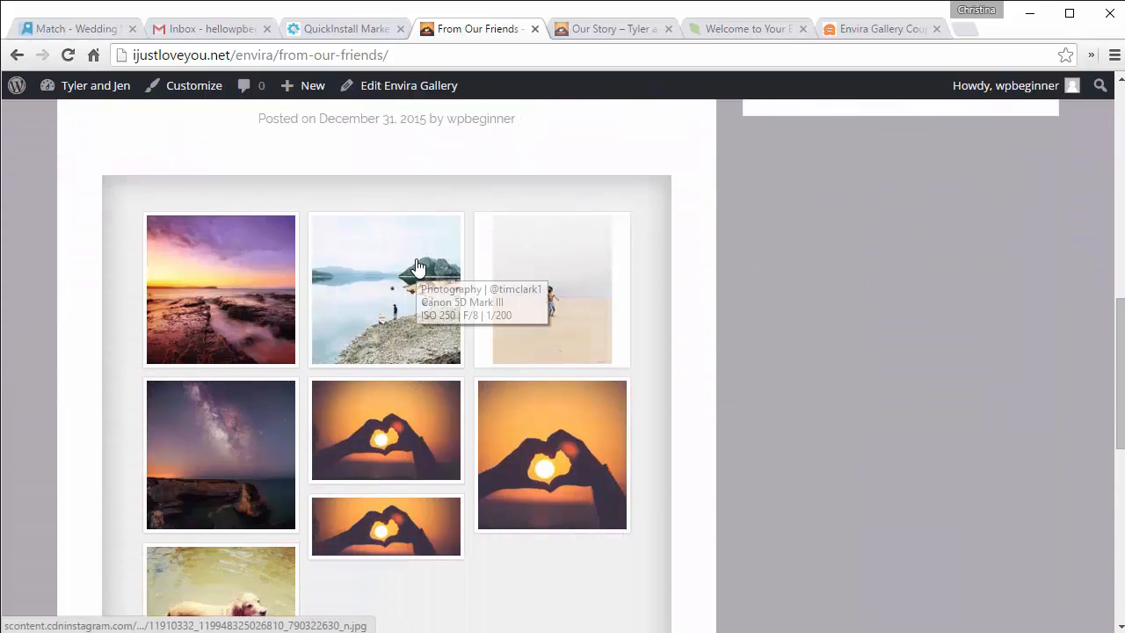
scroll(417, 268, down, 3)
scroll(416, 264, down, 1)
scroll(416, 264, up, 1)
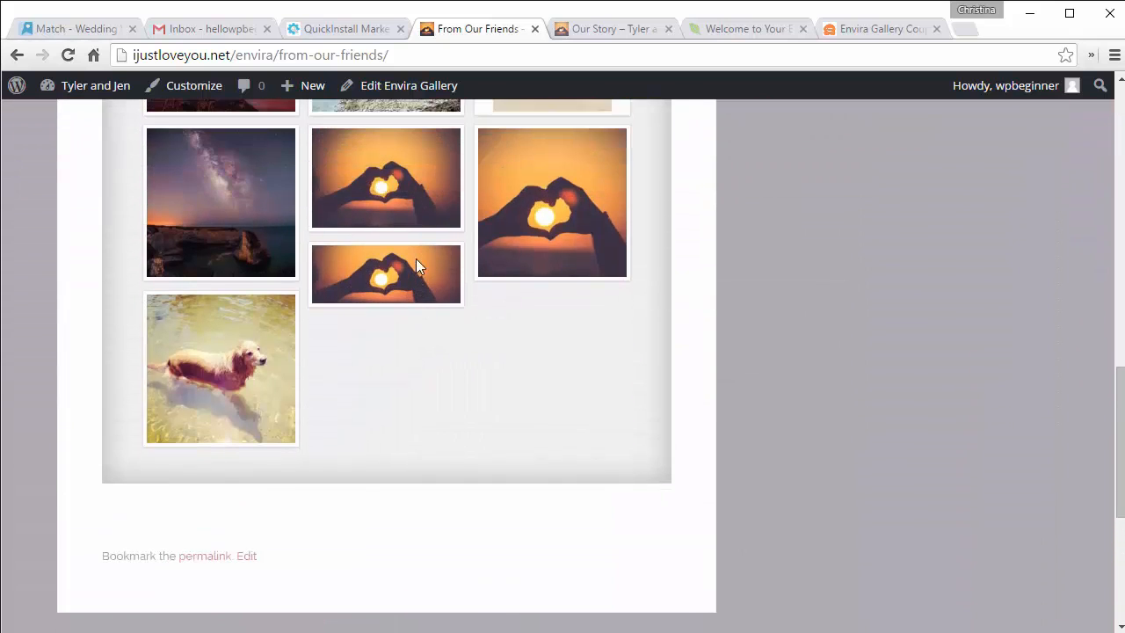
scroll(416, 266, up, 3)
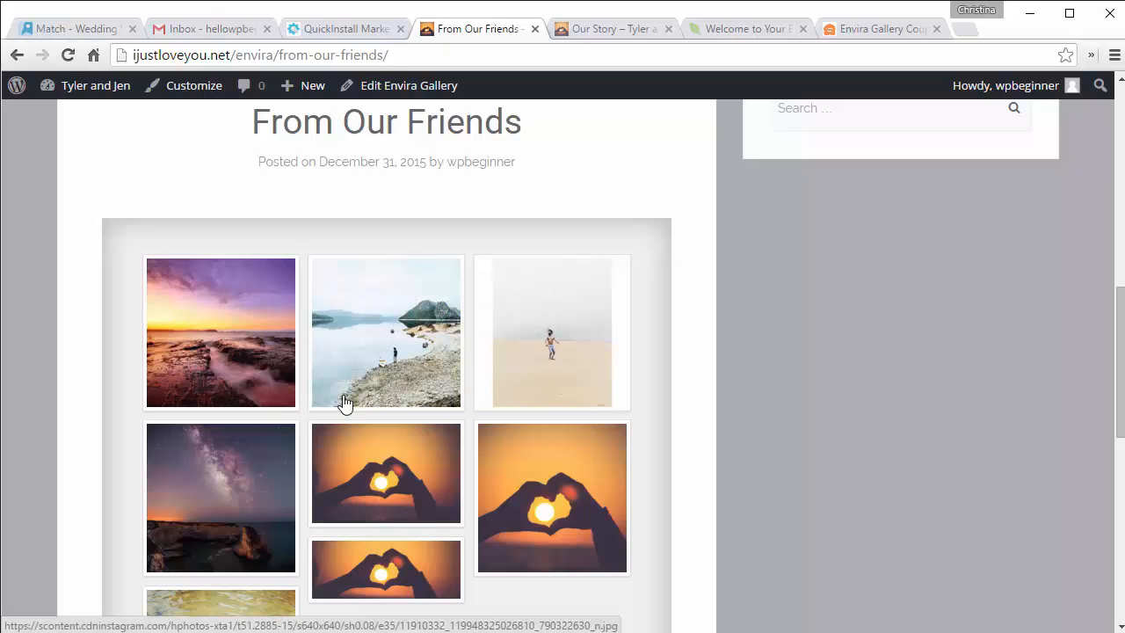
Step: Enlarge the first photo, advance through two more, then close the lightbox
click(195, 341)
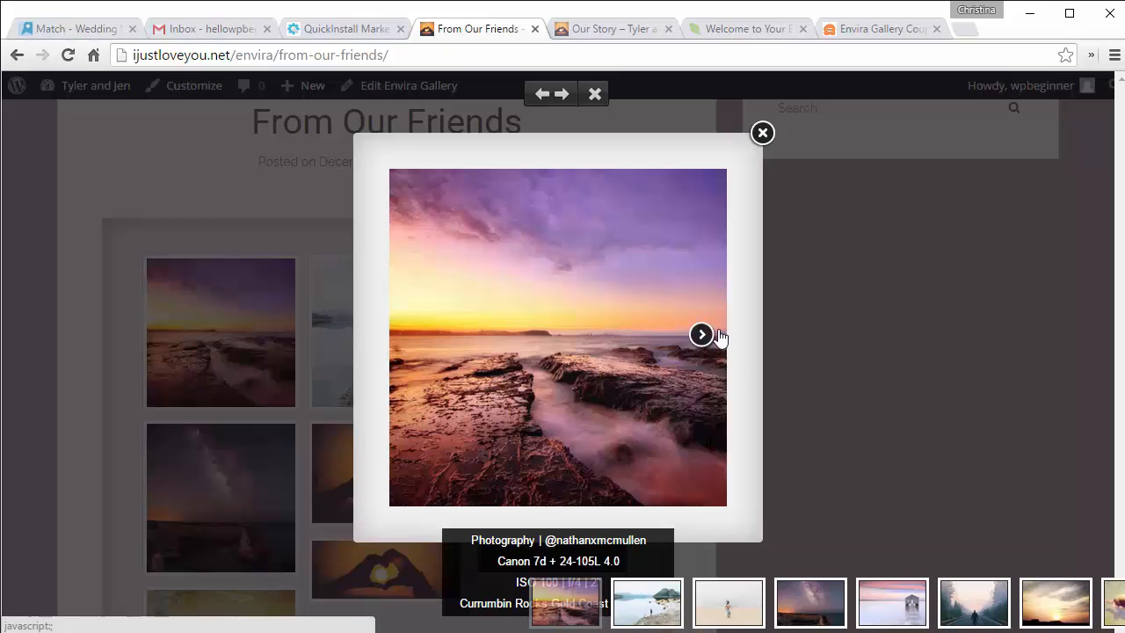
click(708, 341)
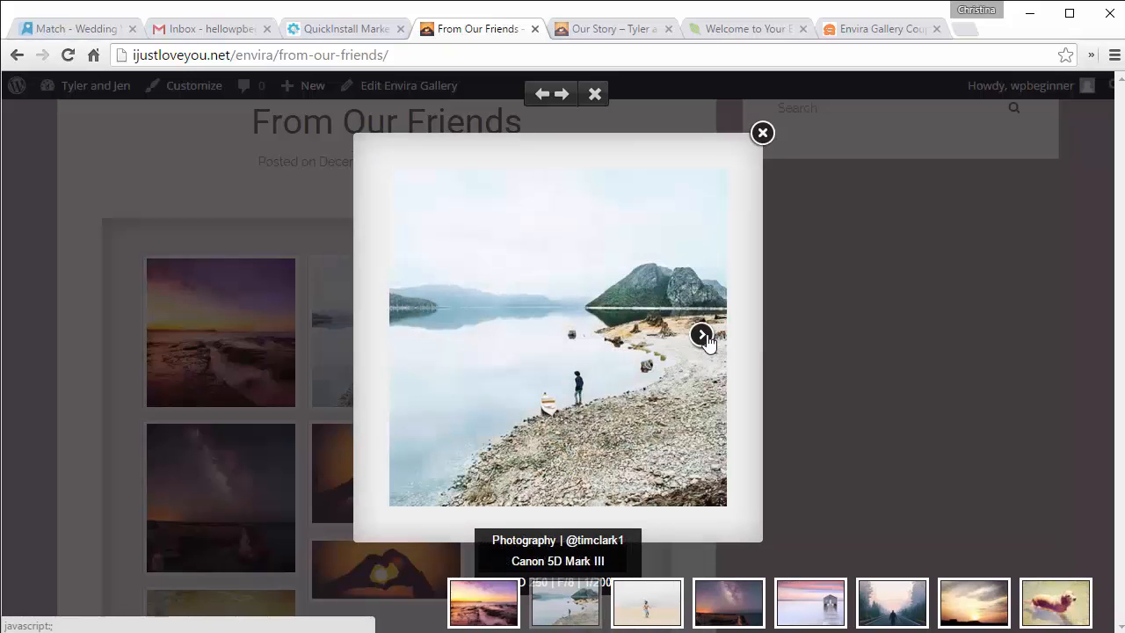
click(702, 335)
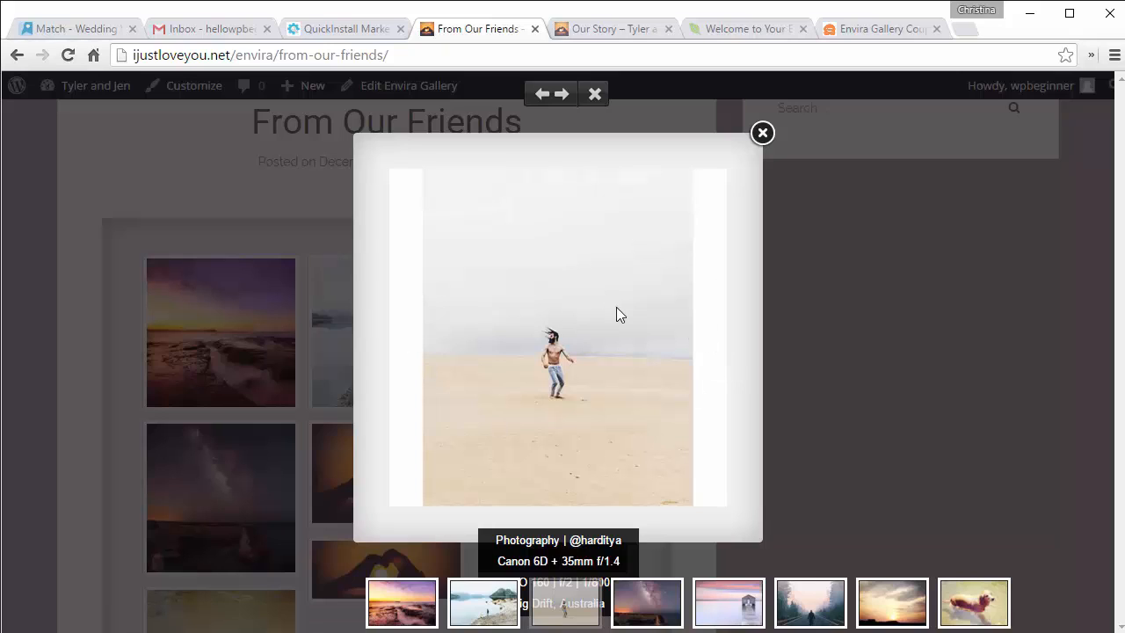
click(596, 94)
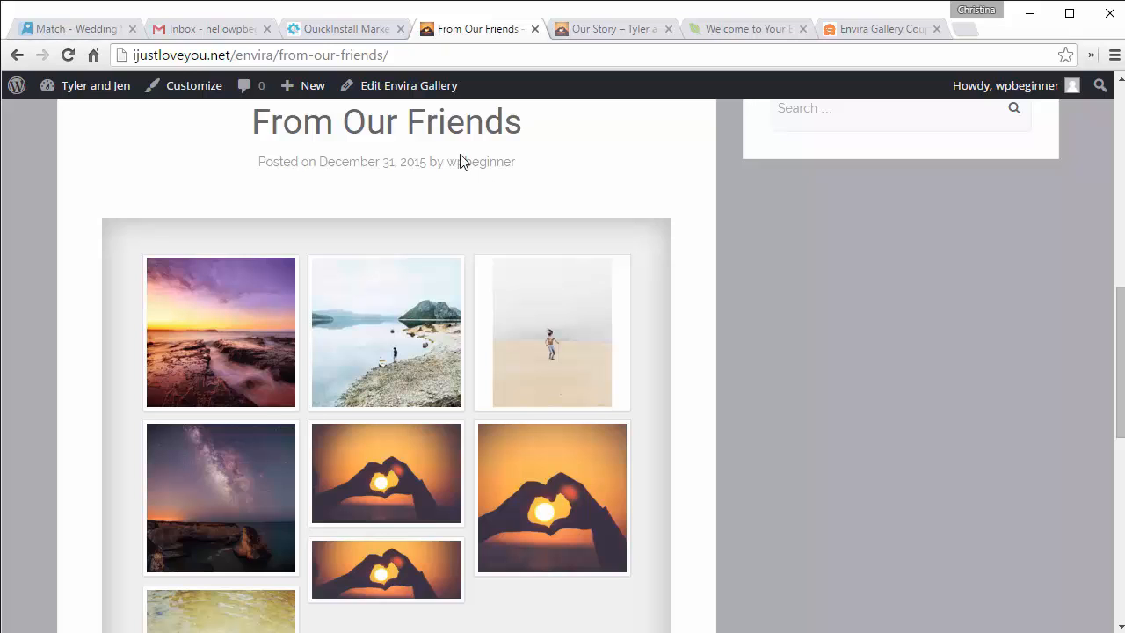
Step: From the dashboard, add a new page titled 'Our Special Day' and move into its body
mouse_move(95, 89)
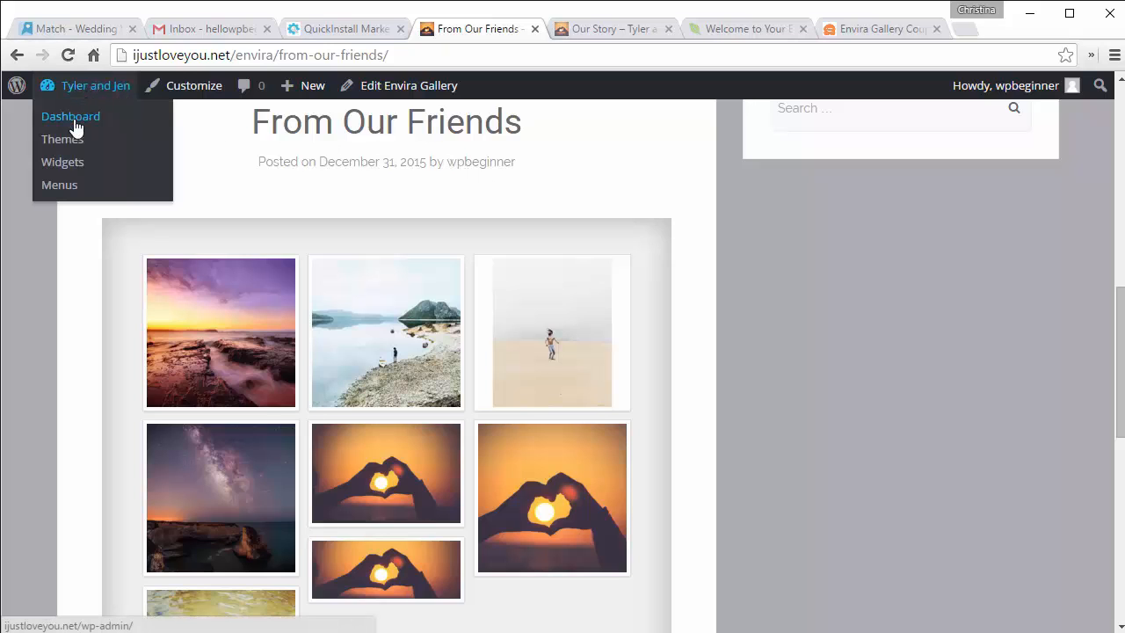
click(71, 117)
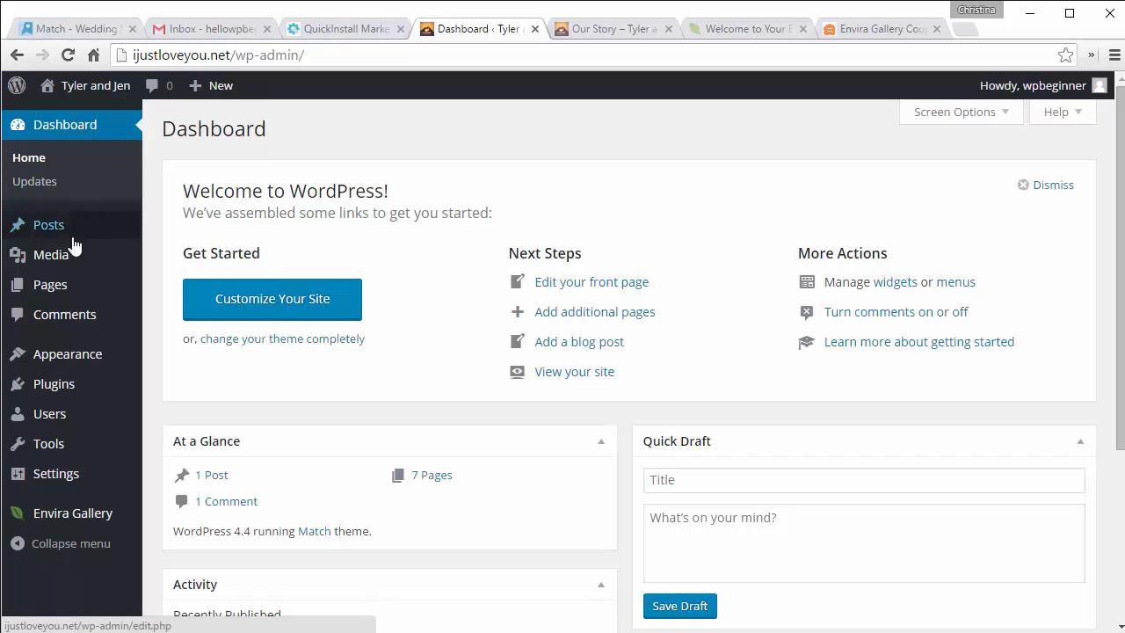
mouse_move(65, 290)
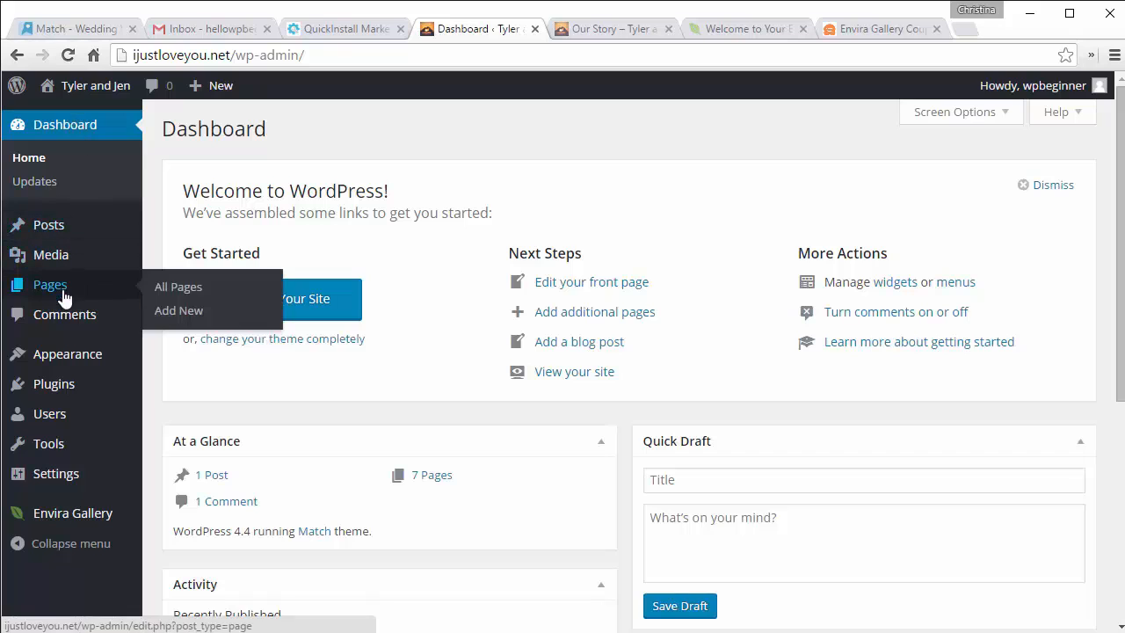
click(176, 316)
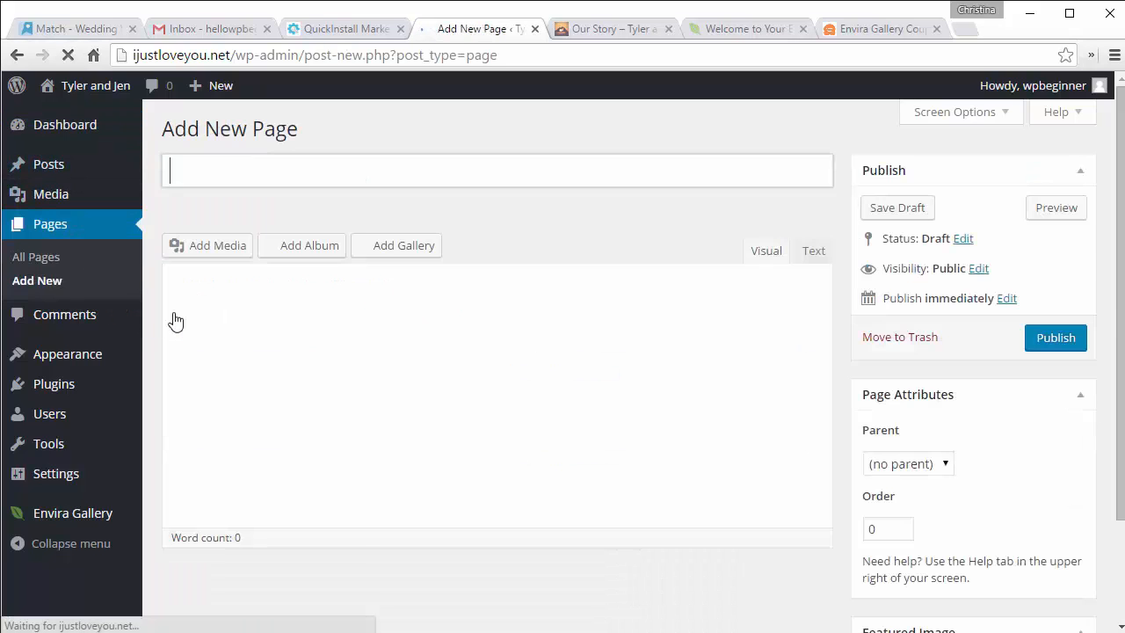
text(Our)
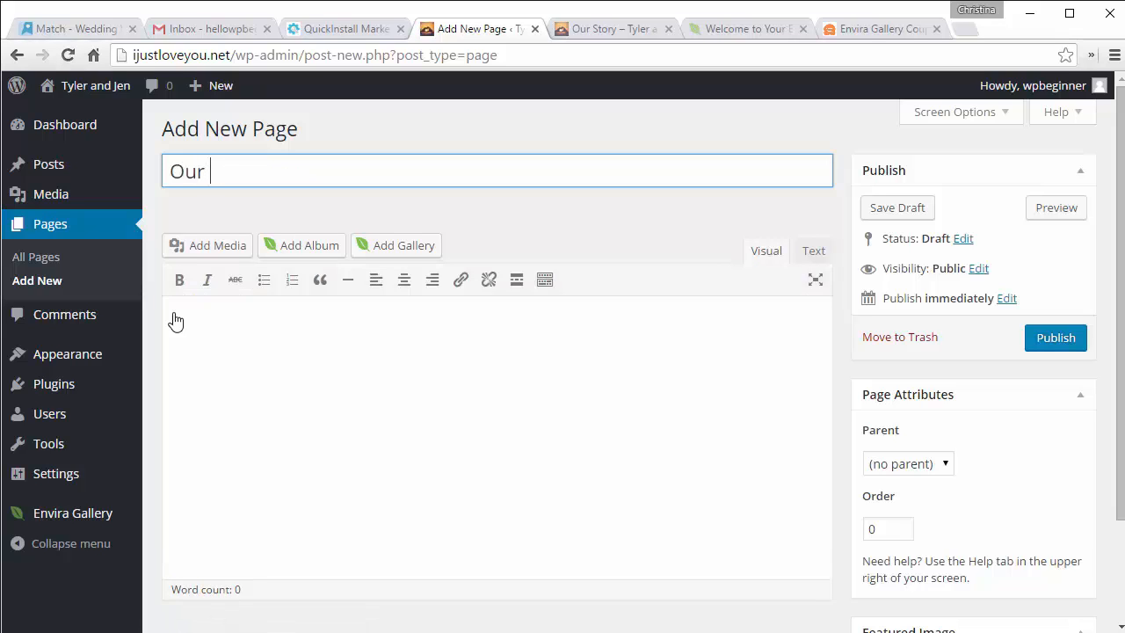
text( Special Day)
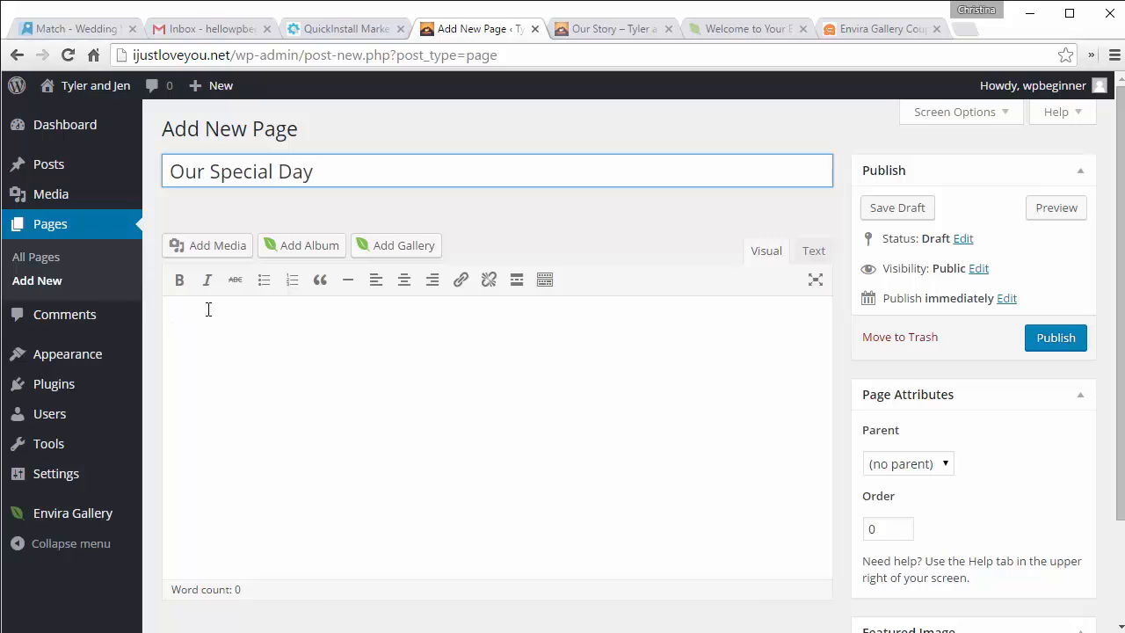
click(267, 330)
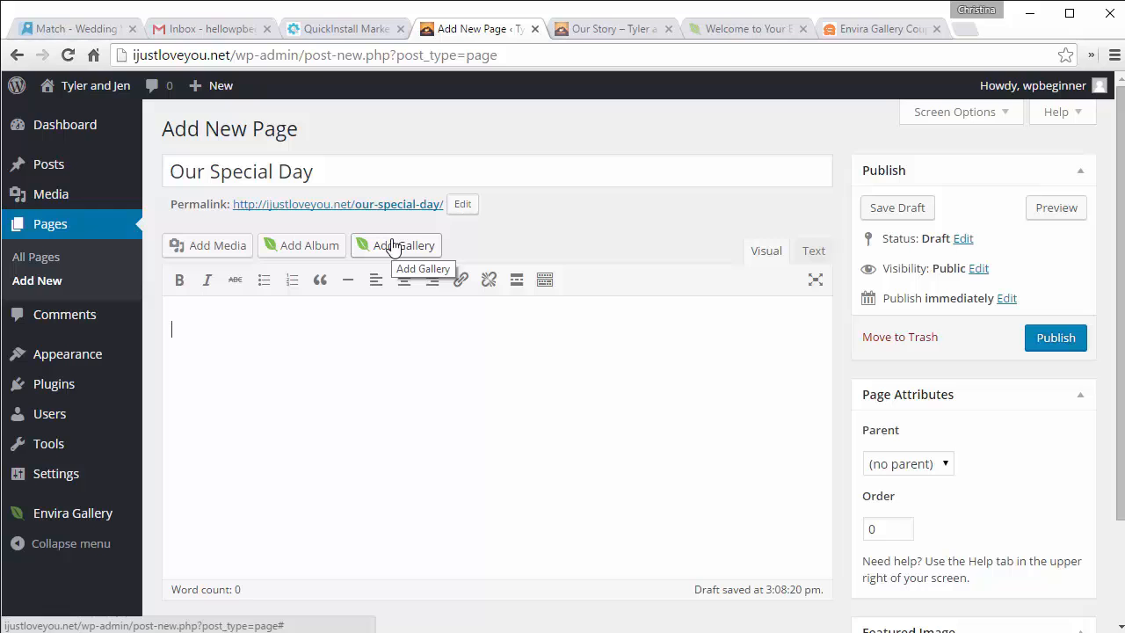
Step: Insert the Our Life gallery and then the From Our Friends gallery into the page
click(393, 246)
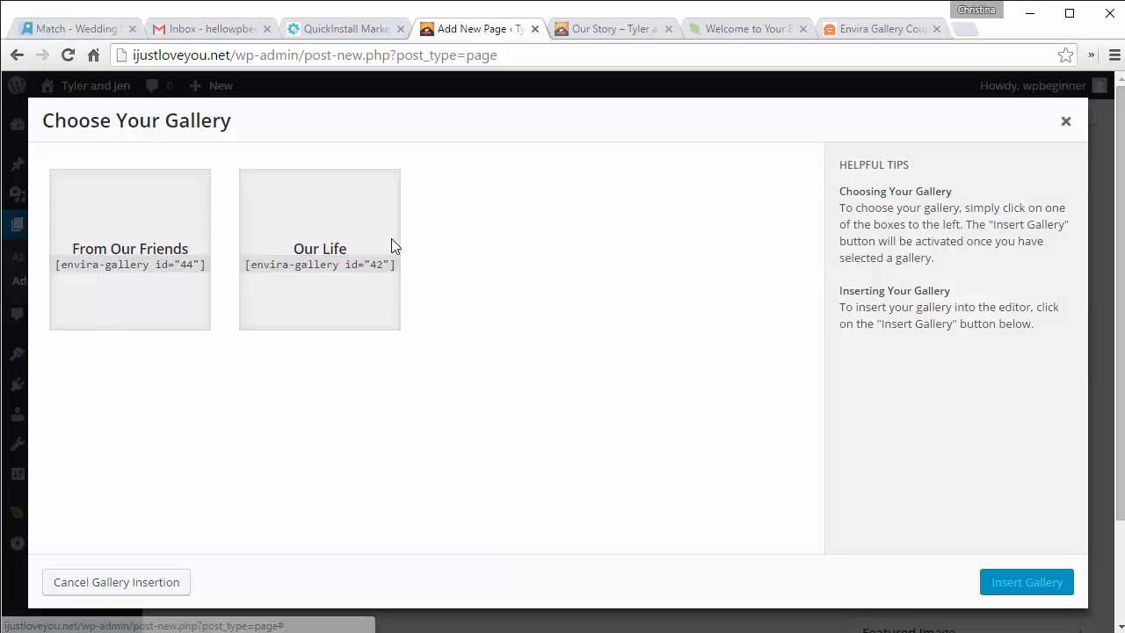
click(326, 257)
click(1002, 581)
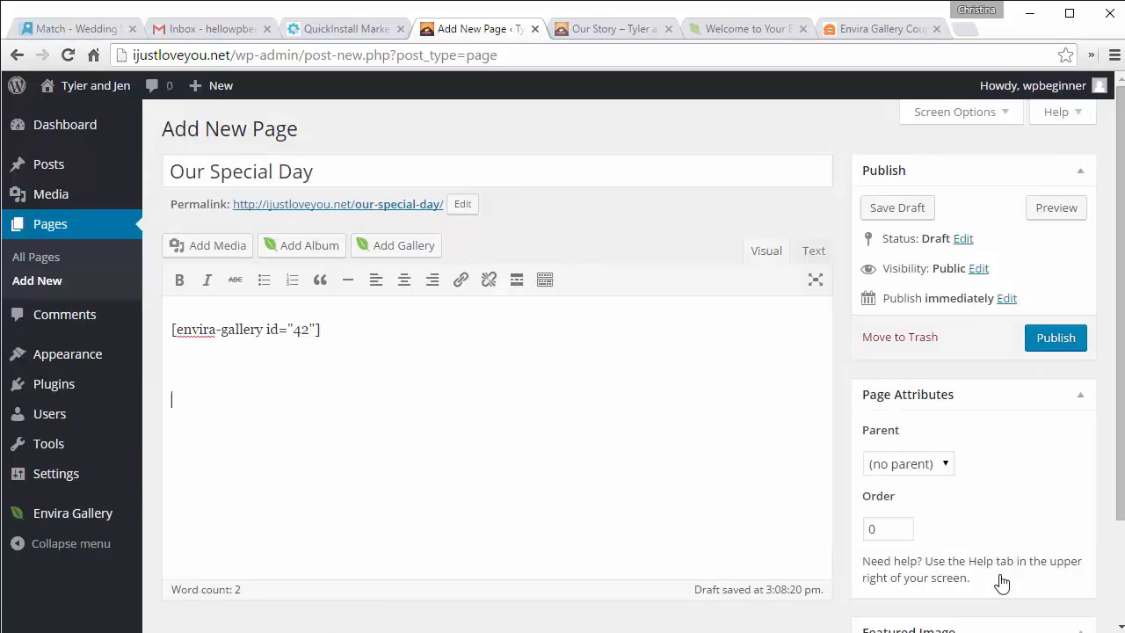
click(402, 246)
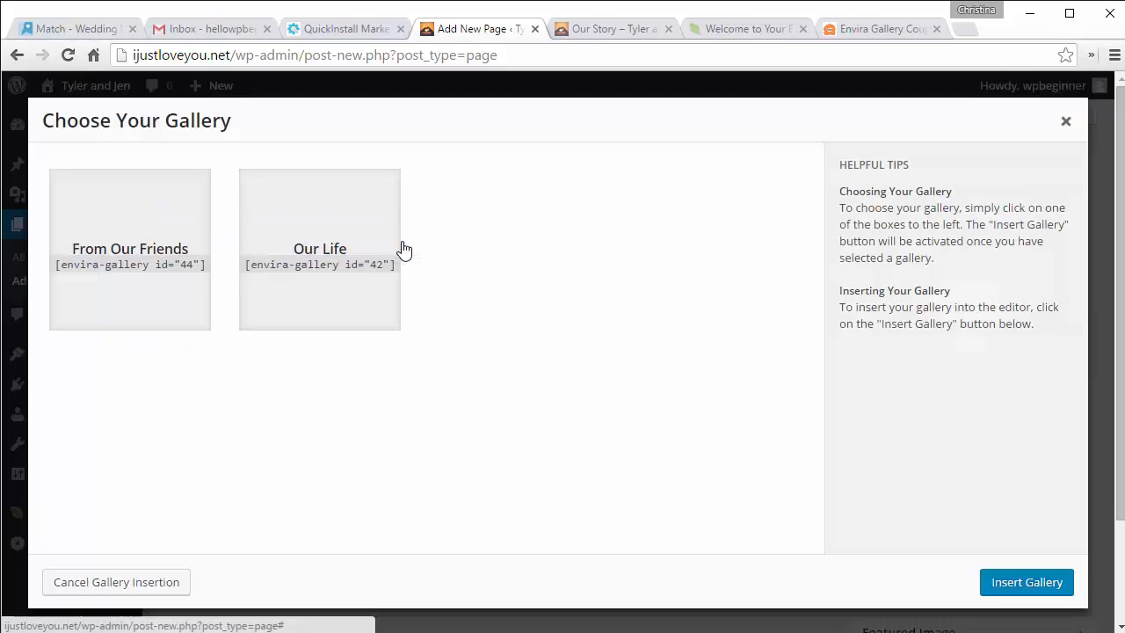
click(113, 289)
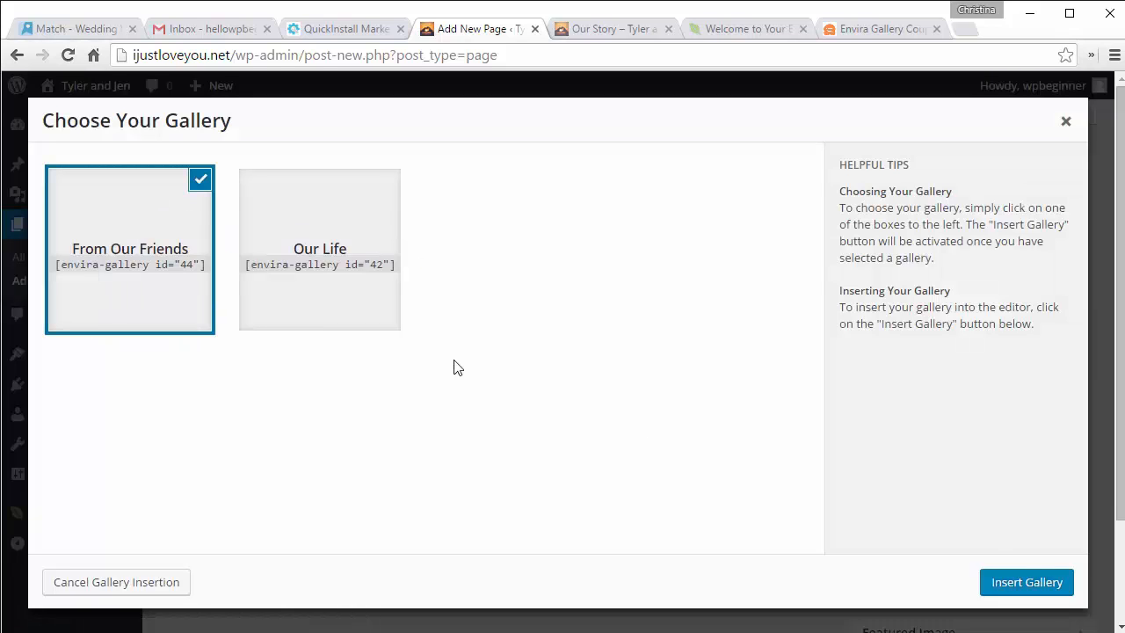
click(1000, 587)
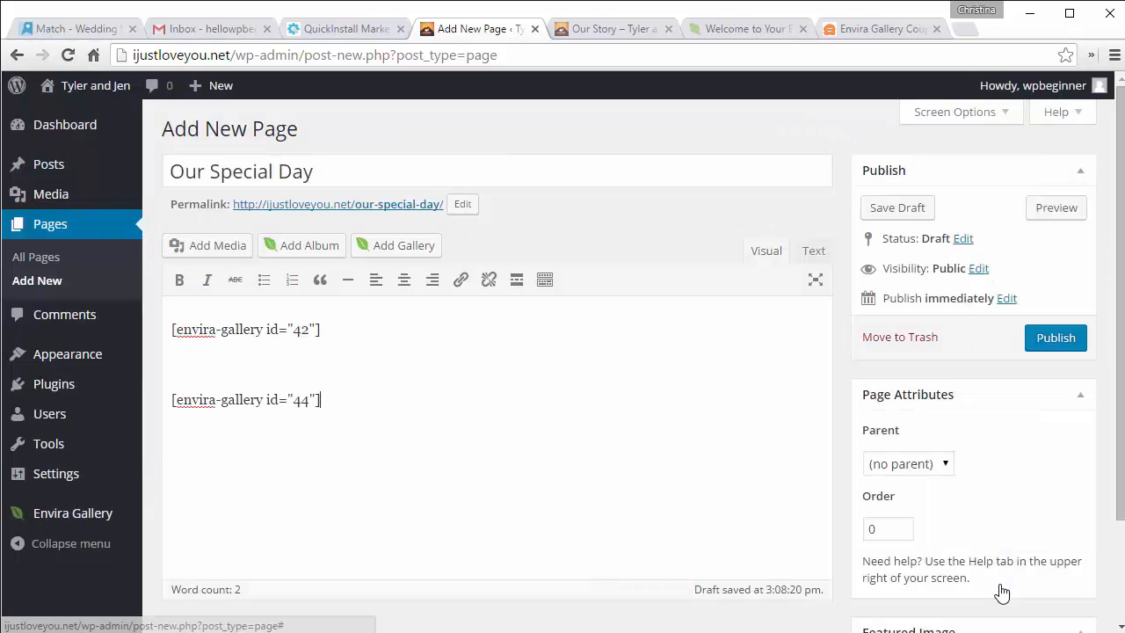
Step: Add the line 'Our friends and family helped us capture the perfect day.' above the galleries
click(172, 329)
key(Return)
key(Up)
text(Our friends )
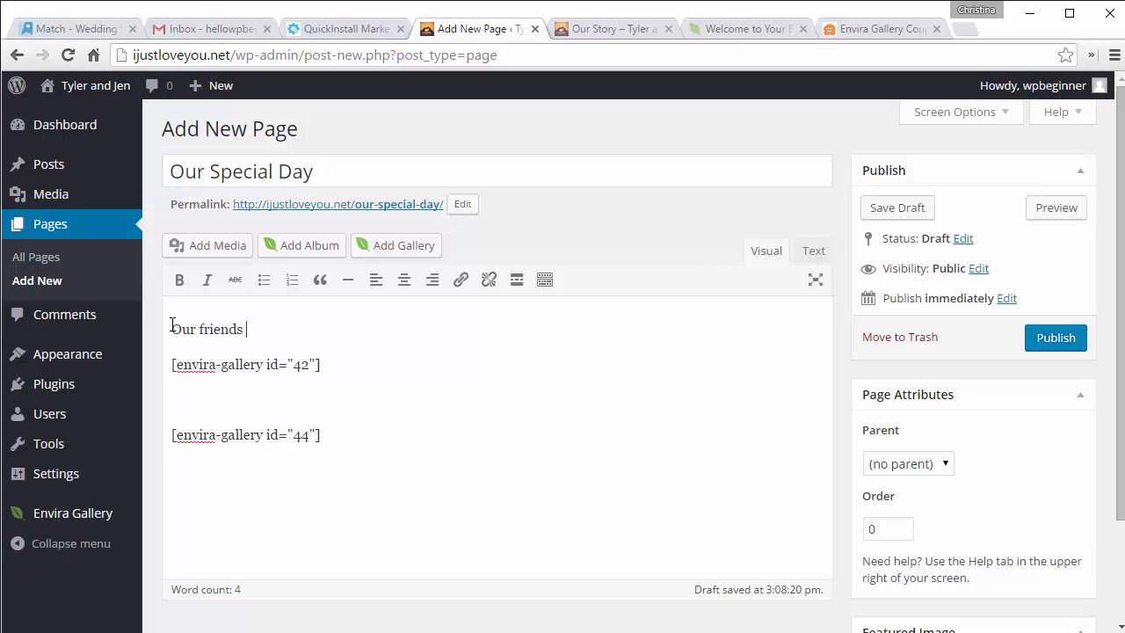
text(and family helped us)
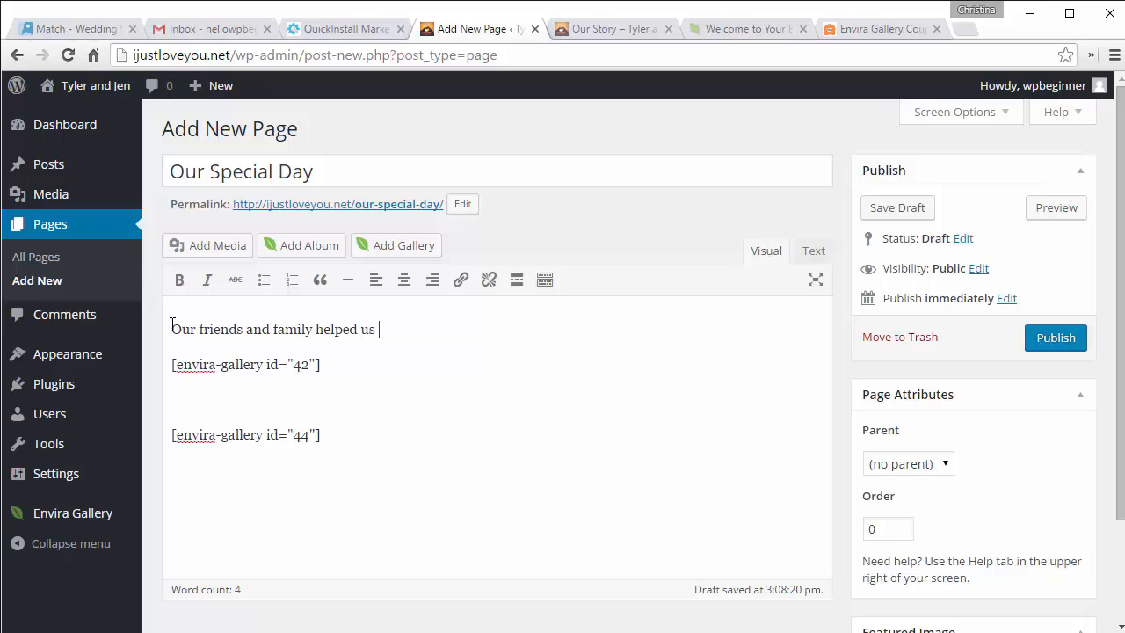
text( capture the perfect day.)
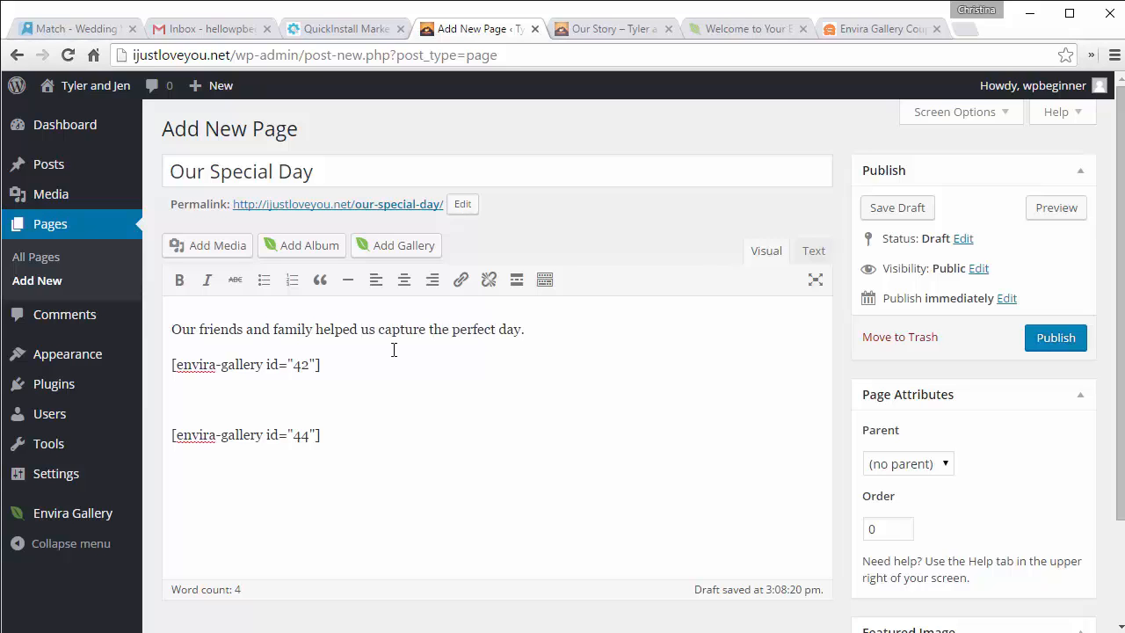
Step: Publish Our Special Day and scroll through both galleries on the live page
click(1046, 347)
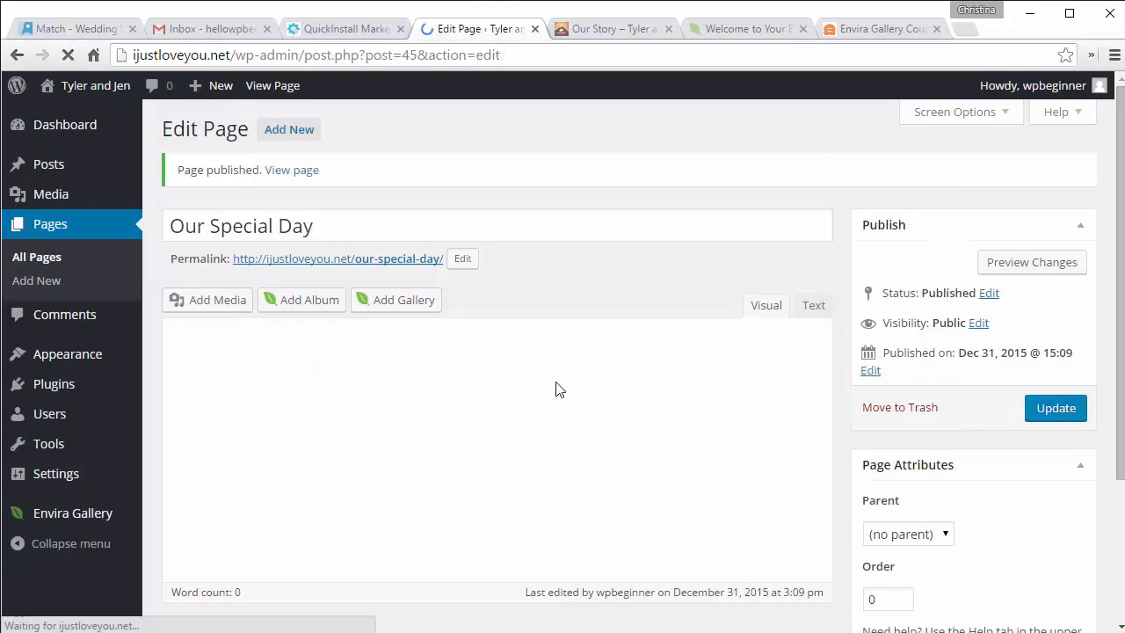
click(363, 260)
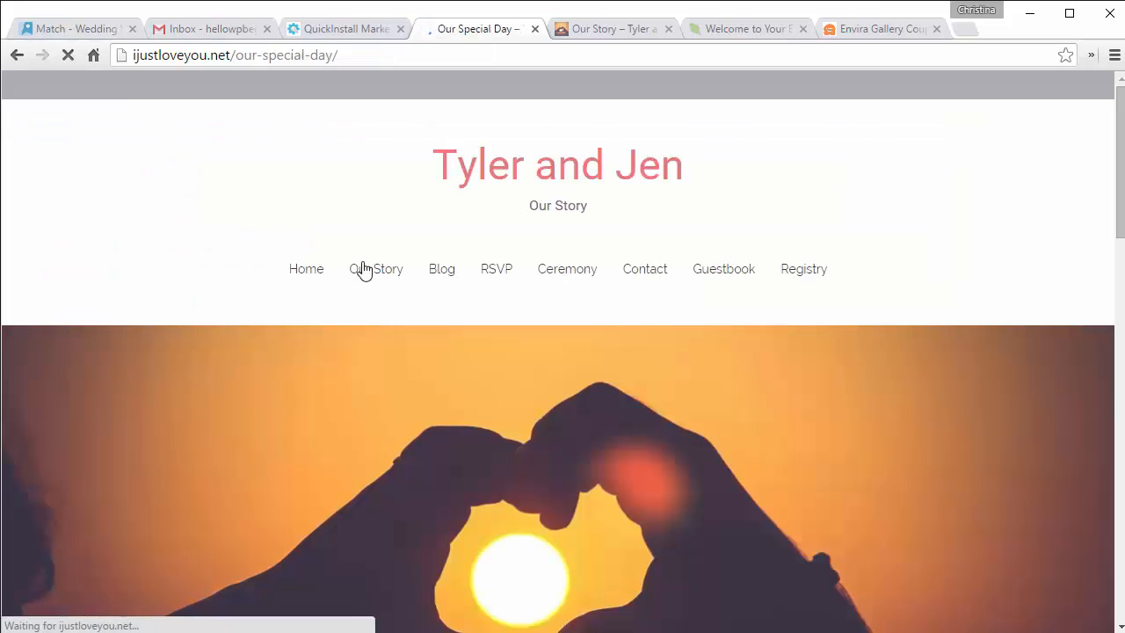
scroll(362, 263, down, 4)
scroll(363, 262, down, 6)
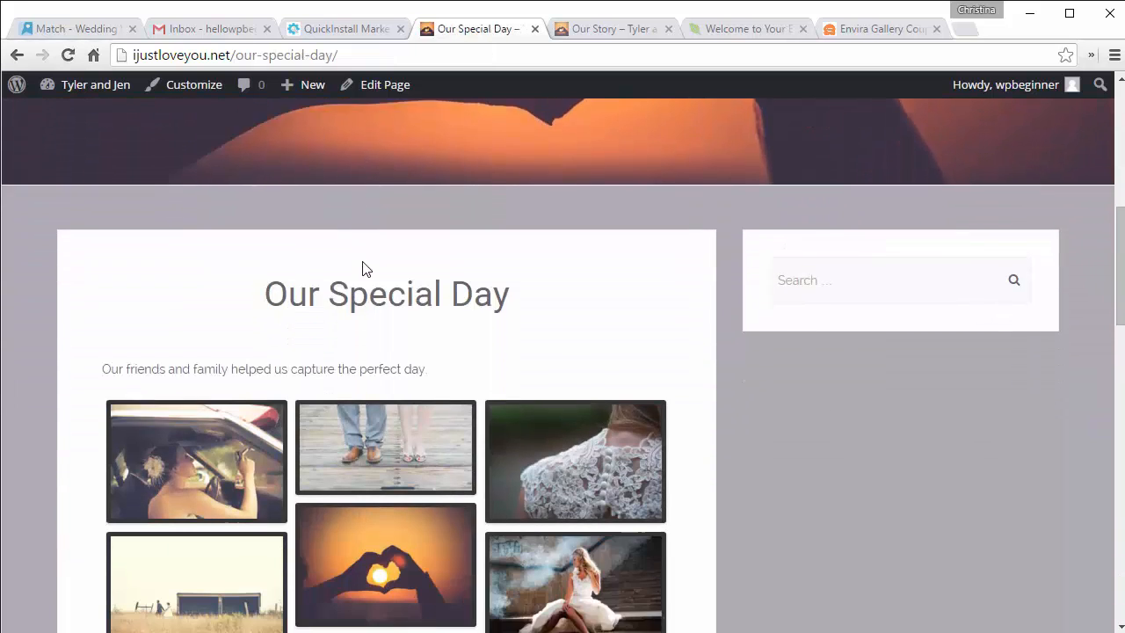
scroll(362, 261, down, 2)
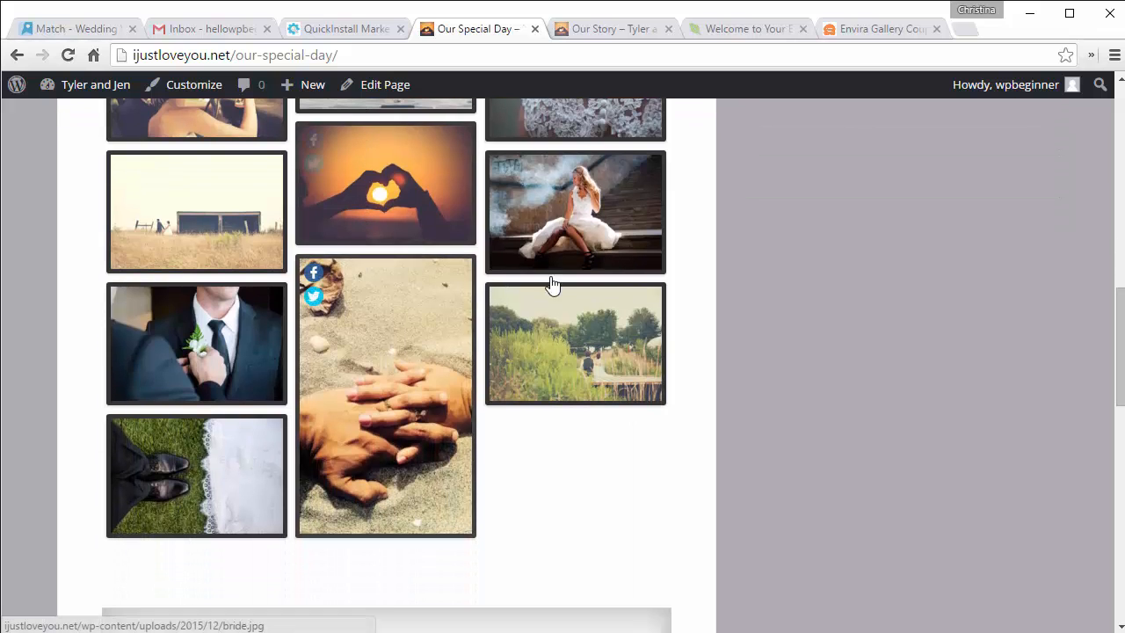
scroll(544, 467, down, 5)
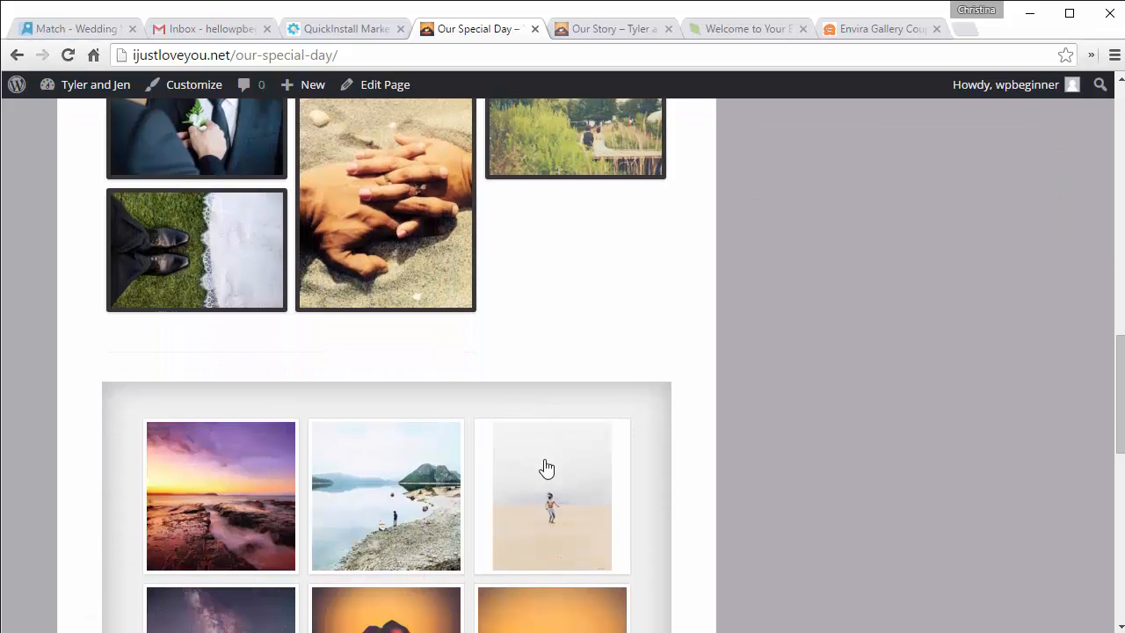
scroll(479, 408, down, 4)
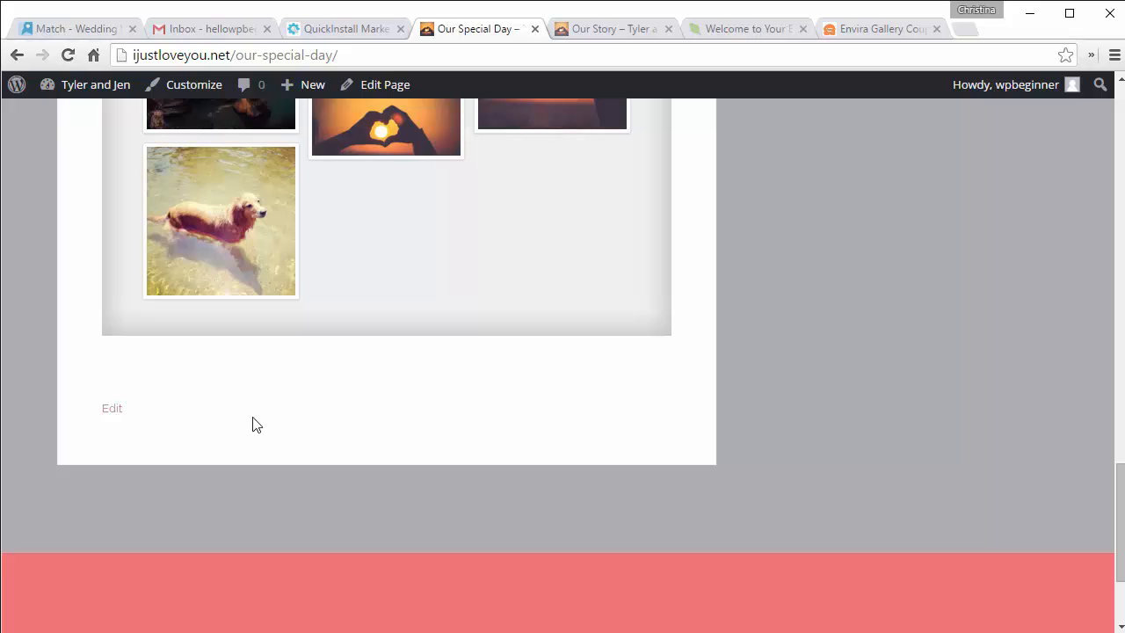
scroll(253, 419, up, 15)
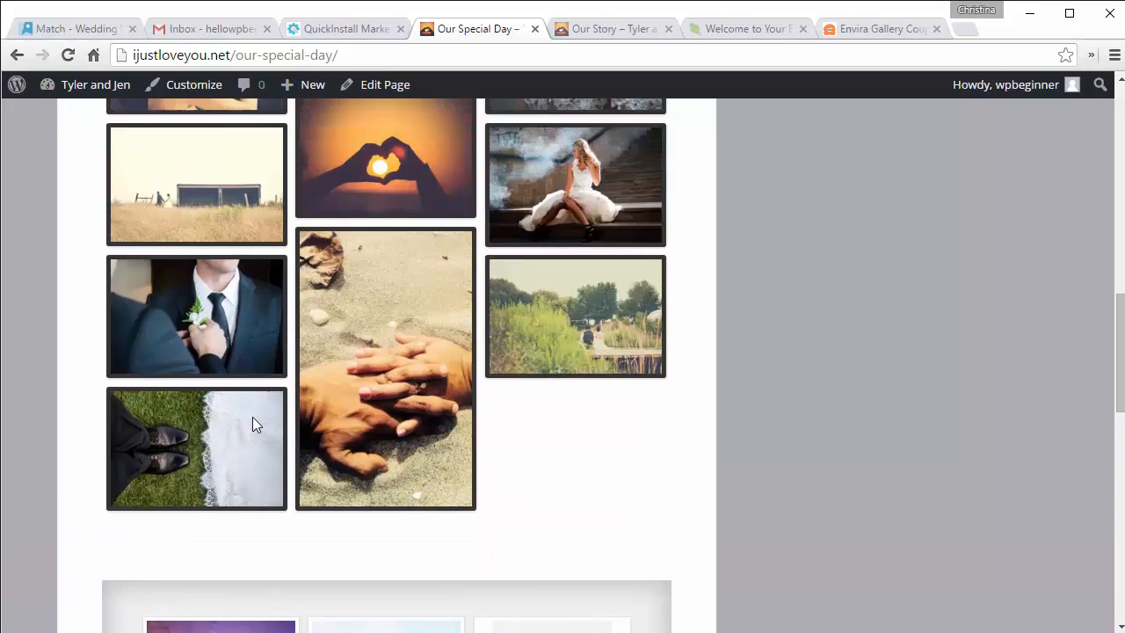
scroll(252, 425, up, 2)
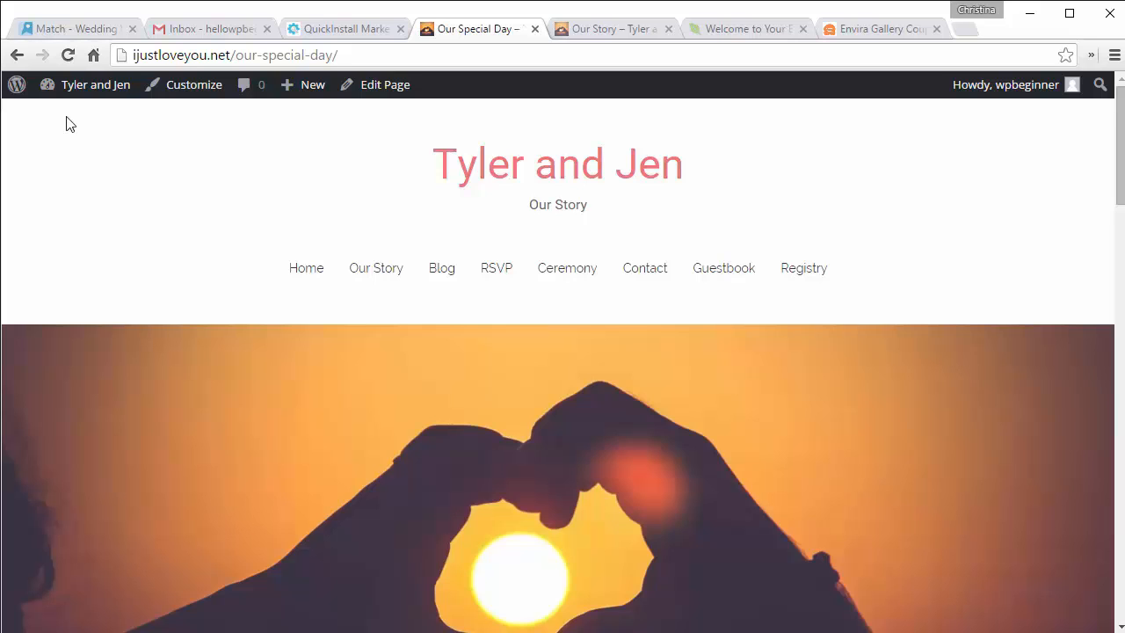
Step: Append the Our Special Day page to the Main menu under Appearance > Menus and save it
click(18, 55)
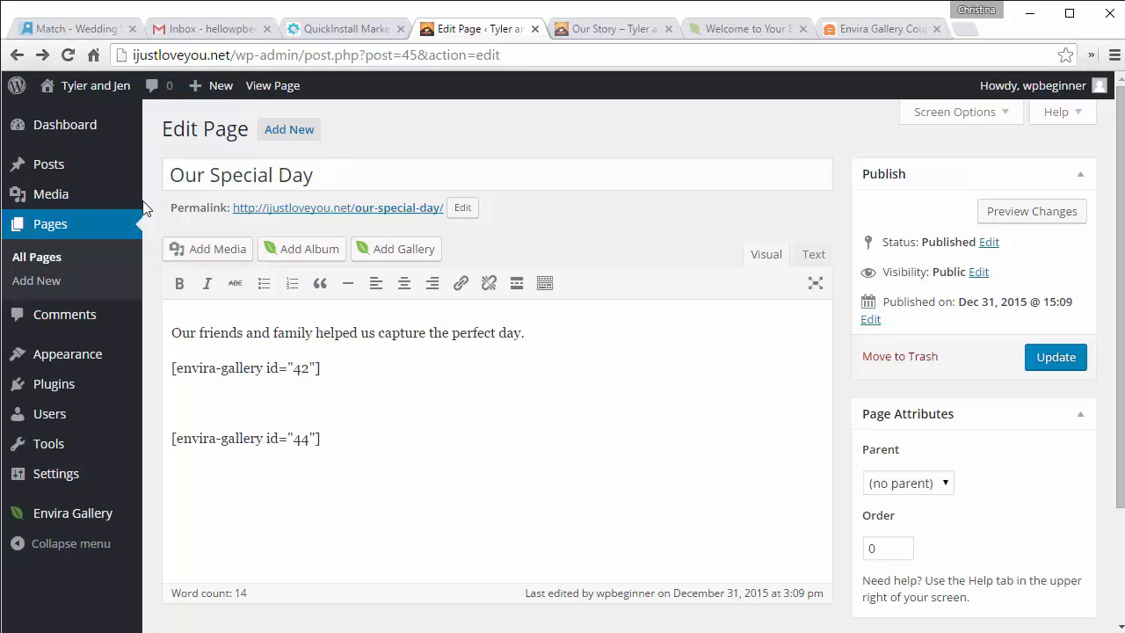
mouse_move(108, 362)
click(172, 427)
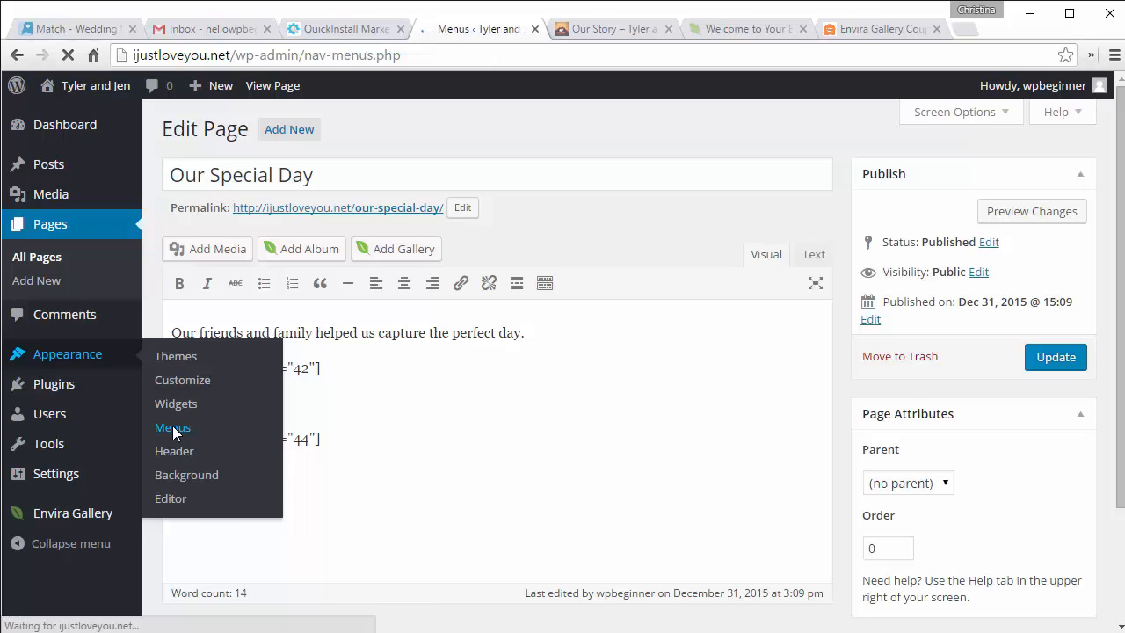
scroll(425, 398, down, 2)
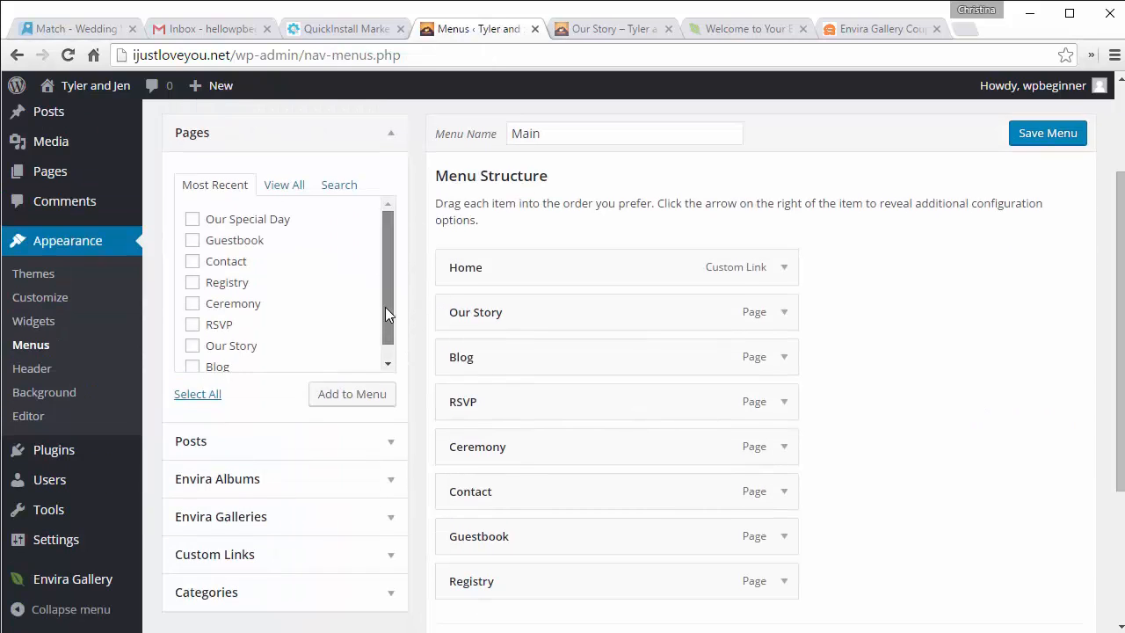
scroll(385, 306, down, 1)
scroll(387, 313, up, 1)
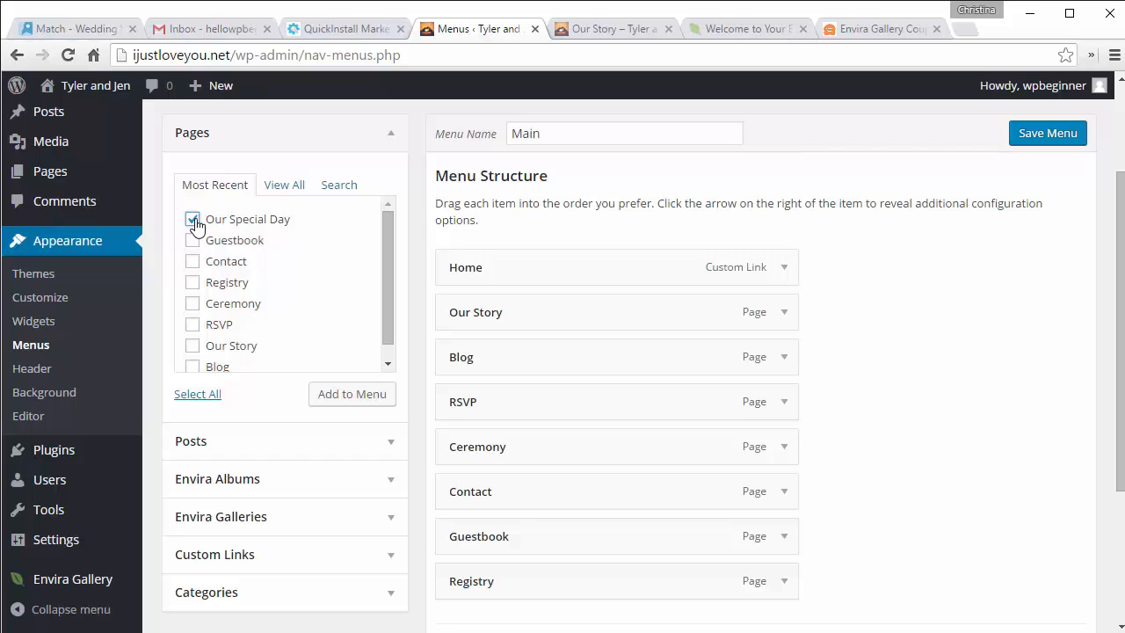
click(346, 395)
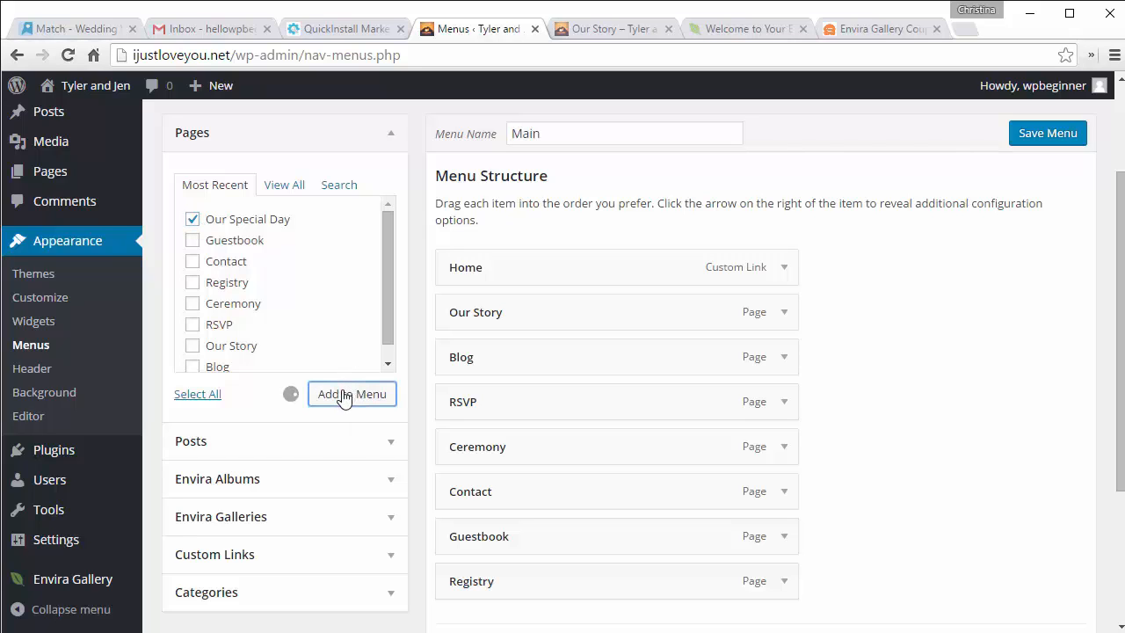
scroll(606, 410, down, 2)
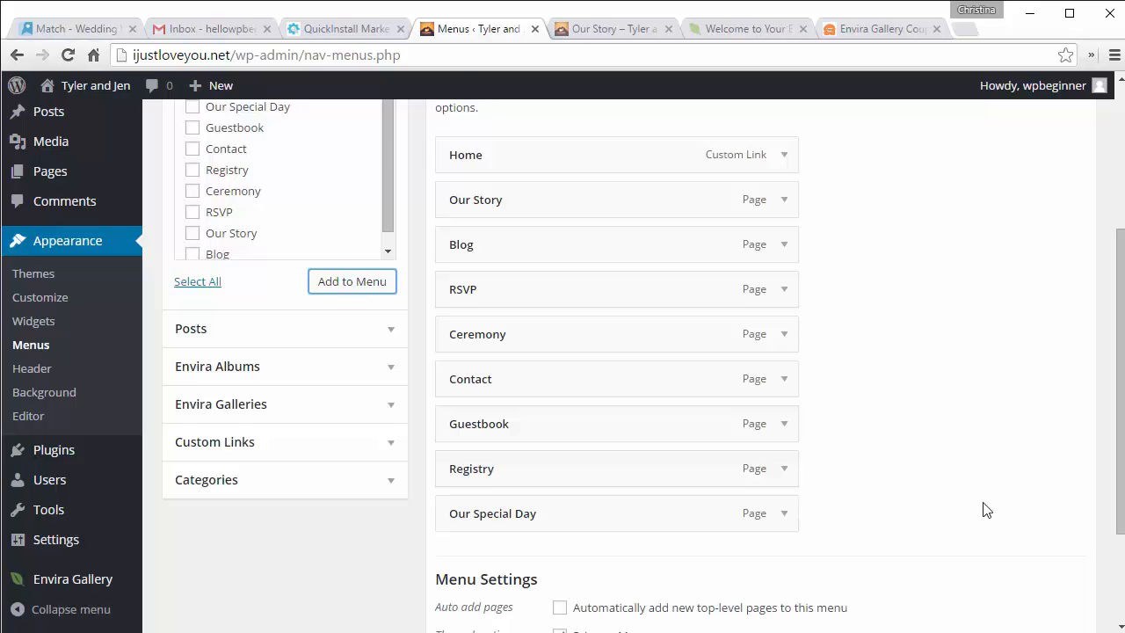
scroll(985, 510, up, 3)
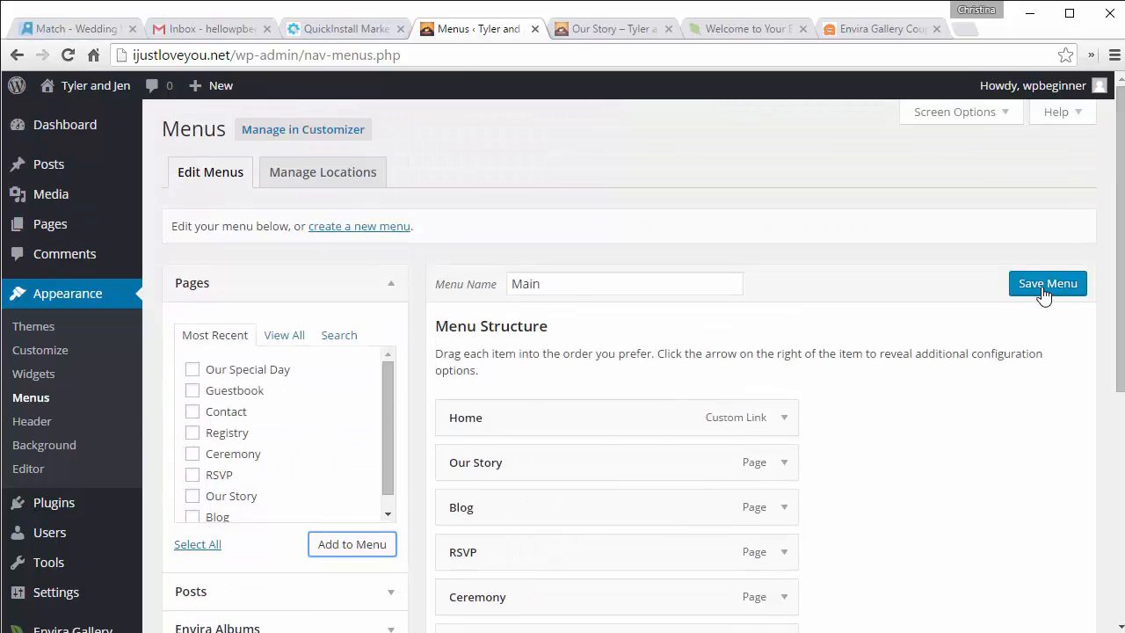
click(1044, 292)
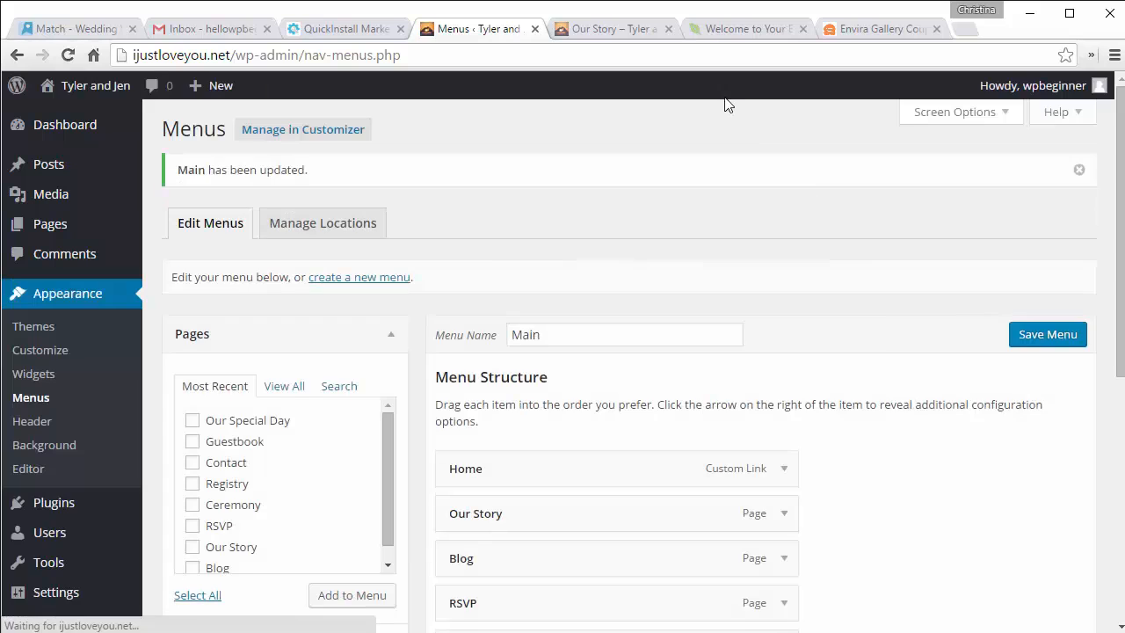
click(594, 29)
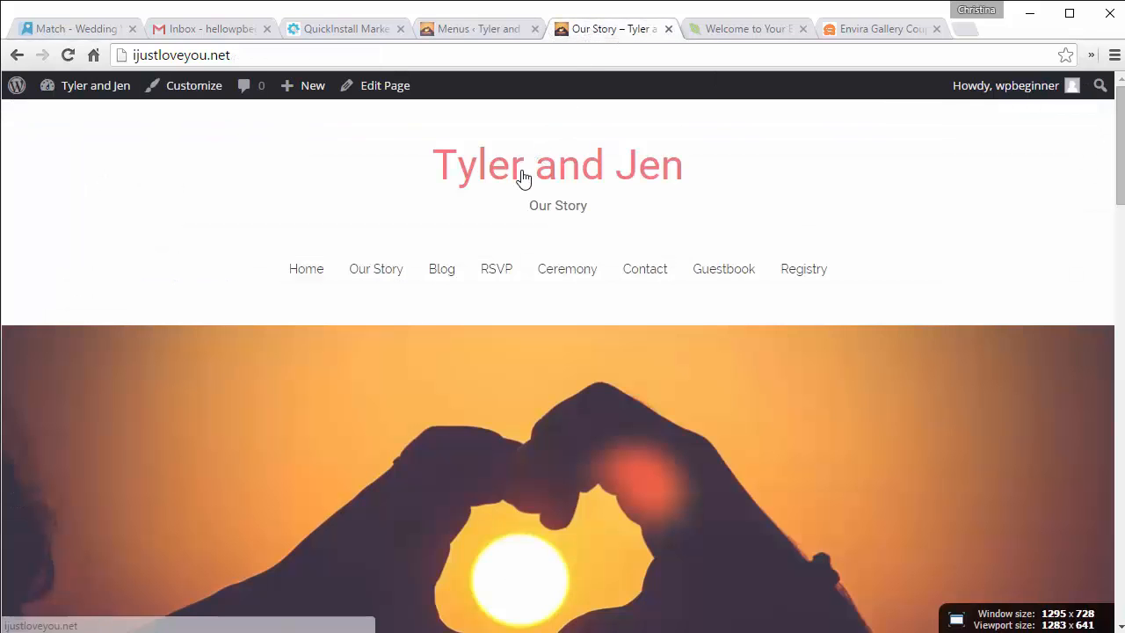
key(F5)
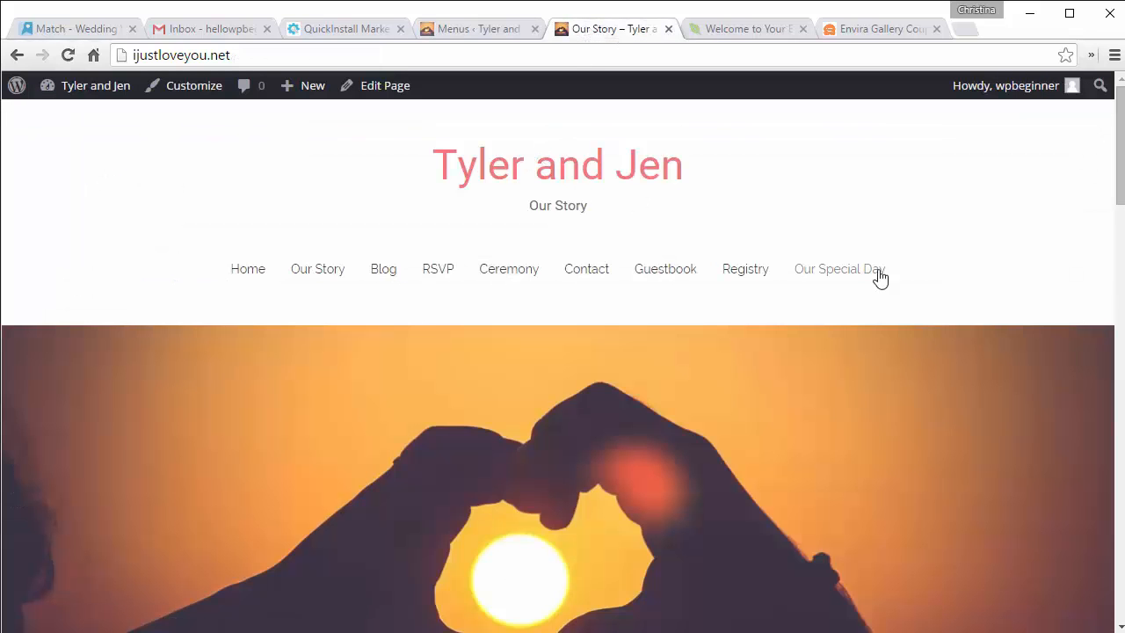
click(832, 274)
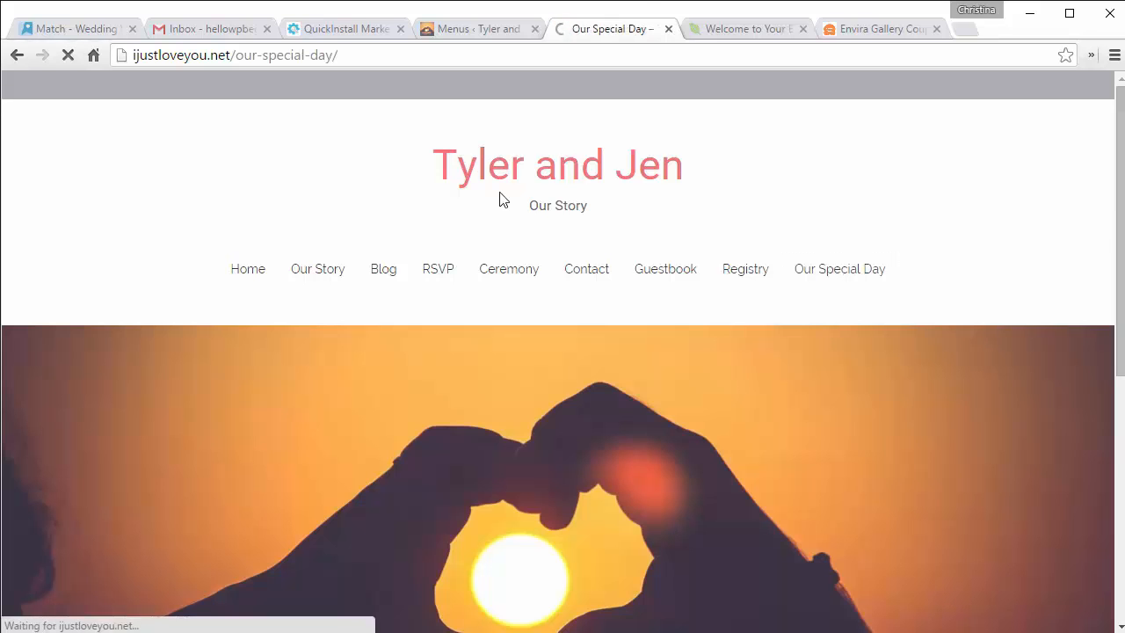
scroll(499, 192, down, 12)
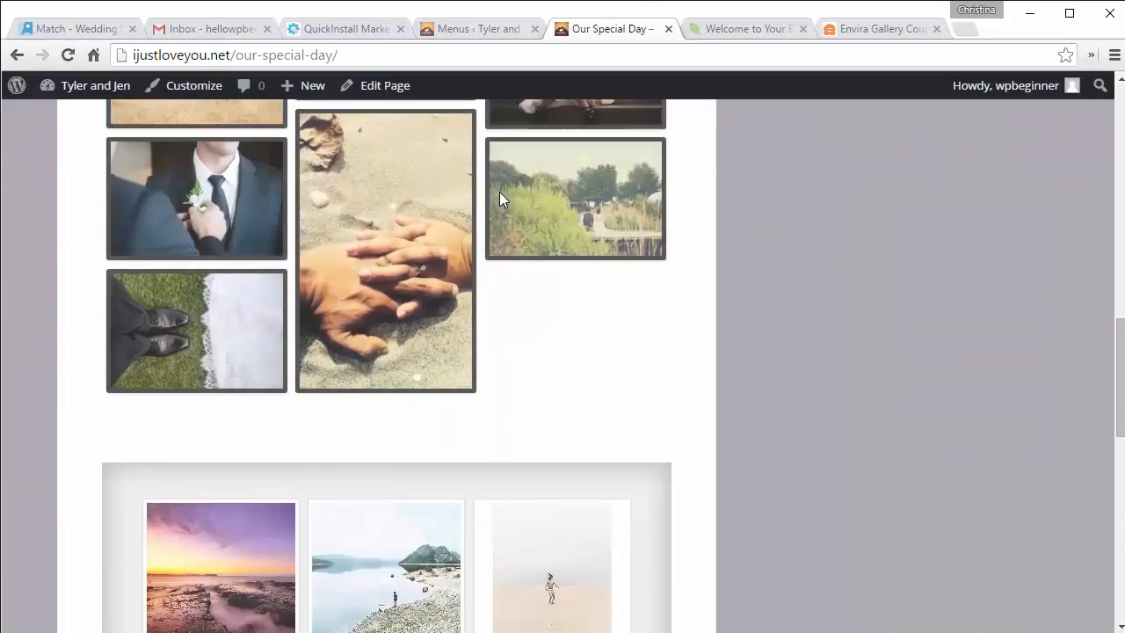
click(462, 27)
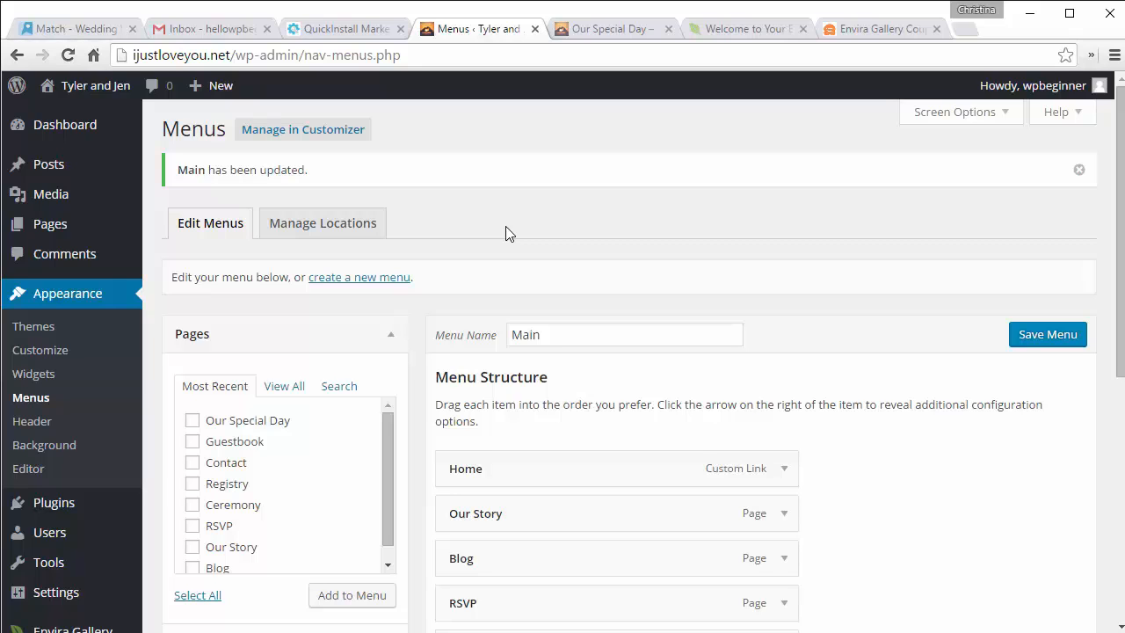
scroll(505, 228, down, 2)
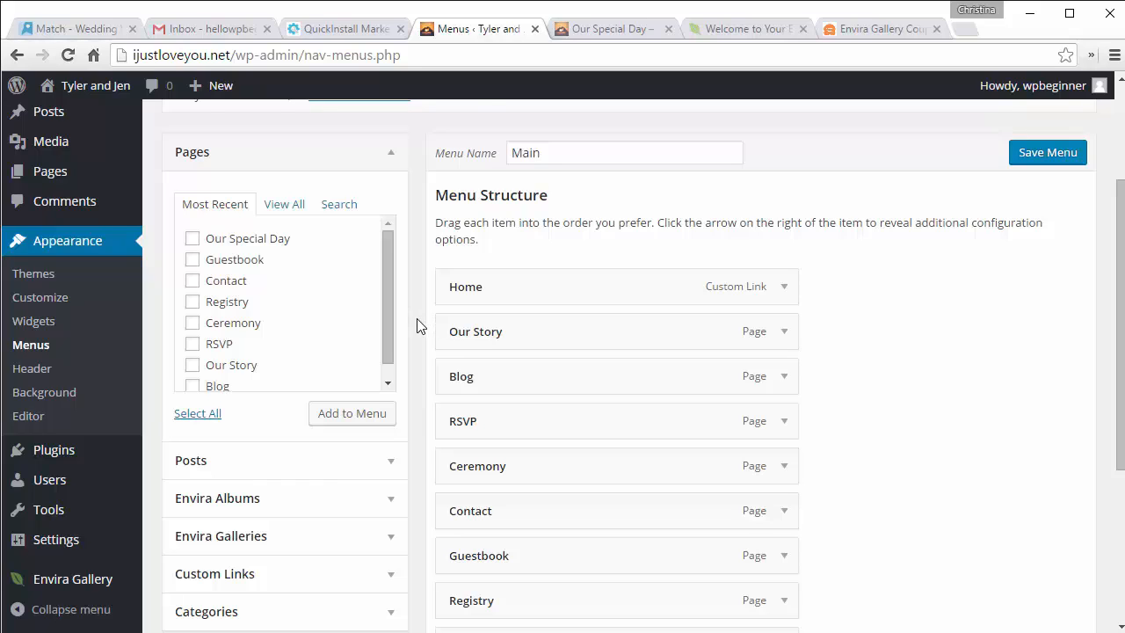
scroll(417, 326, down, 2)
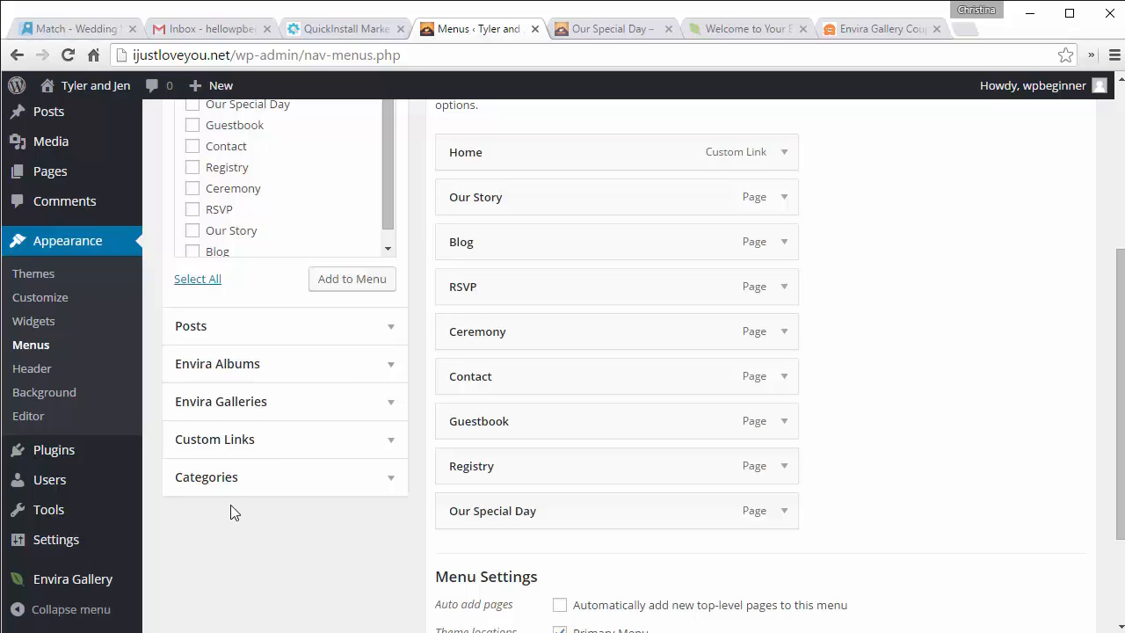
mouse_move(69, 457)
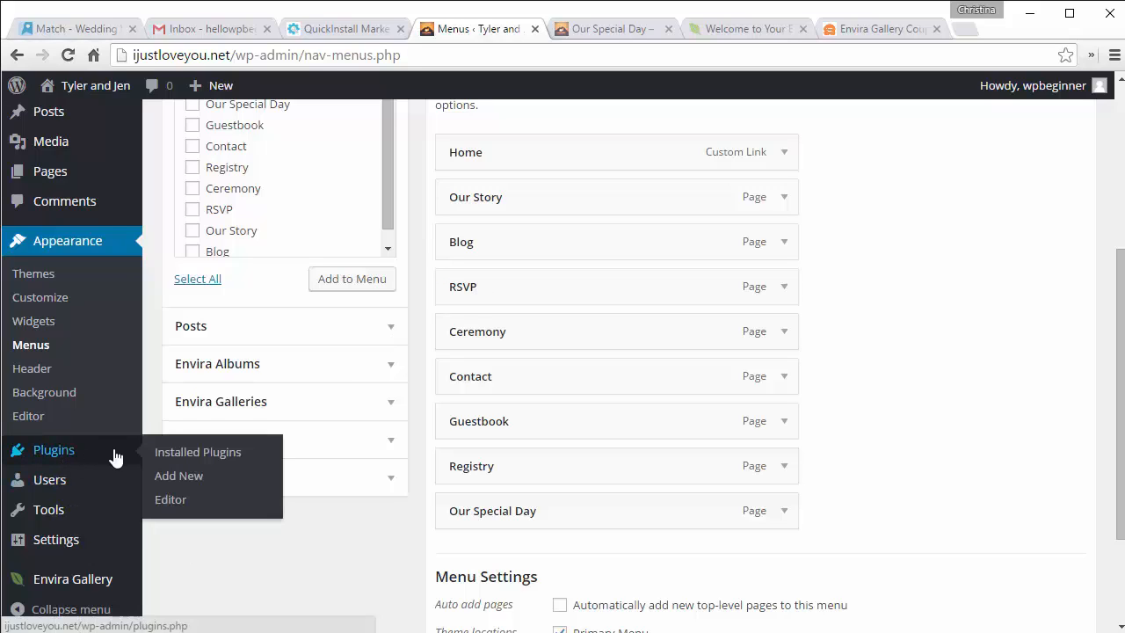
Step: Search the plugin directory for 'contact form 7', then install and activate Contact Form 7
click(167, 477)
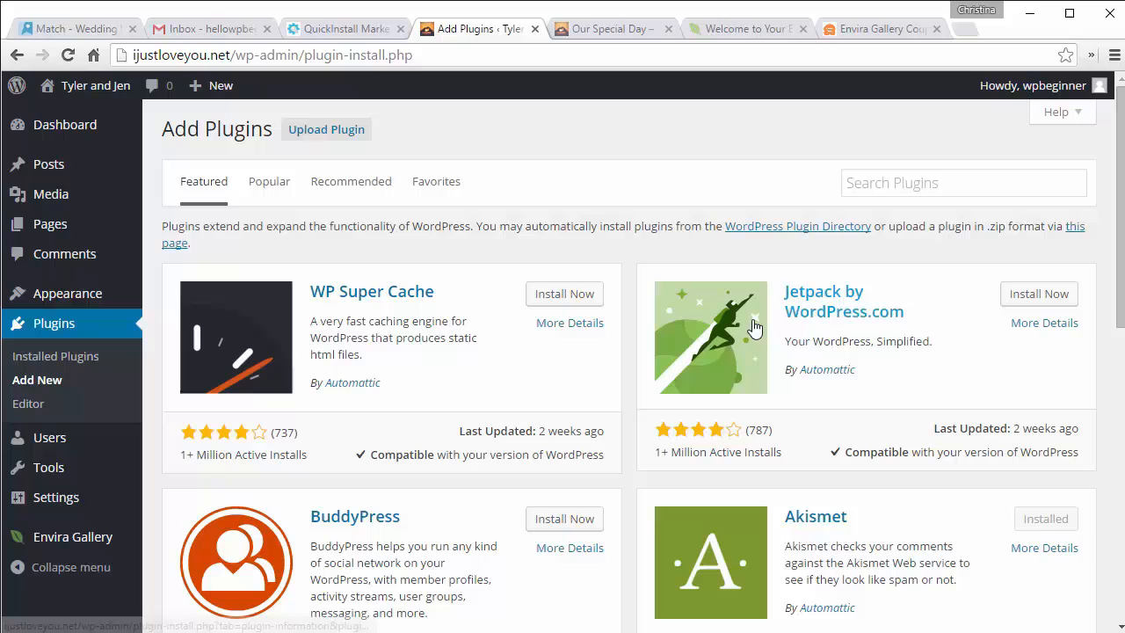
click(903, 183)
text(contact)
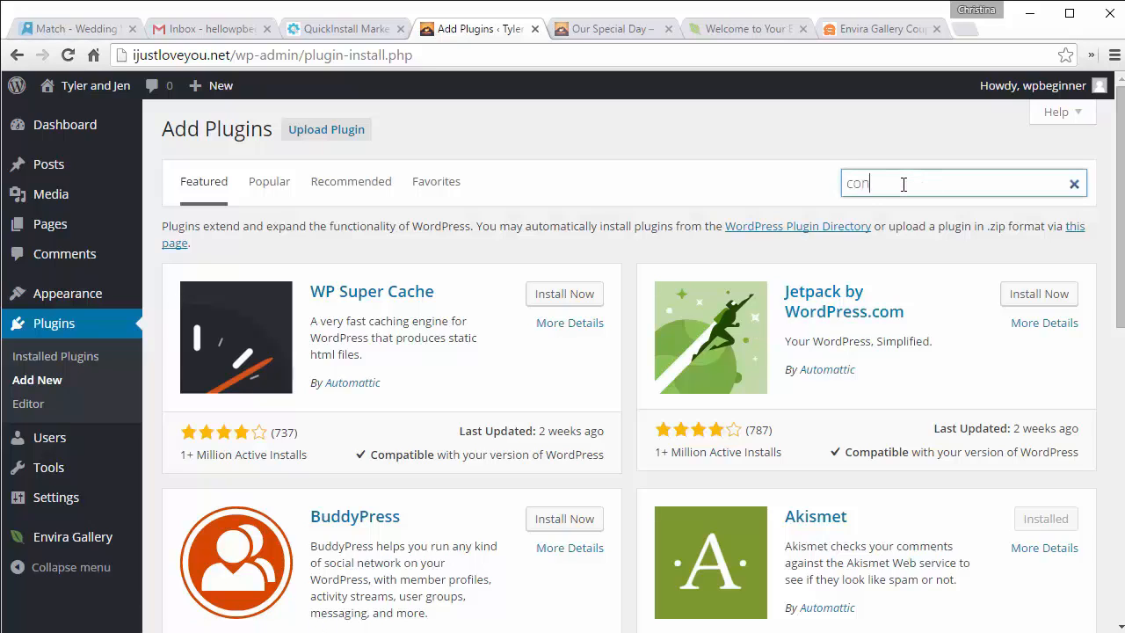
text( form 7)
key(Return)
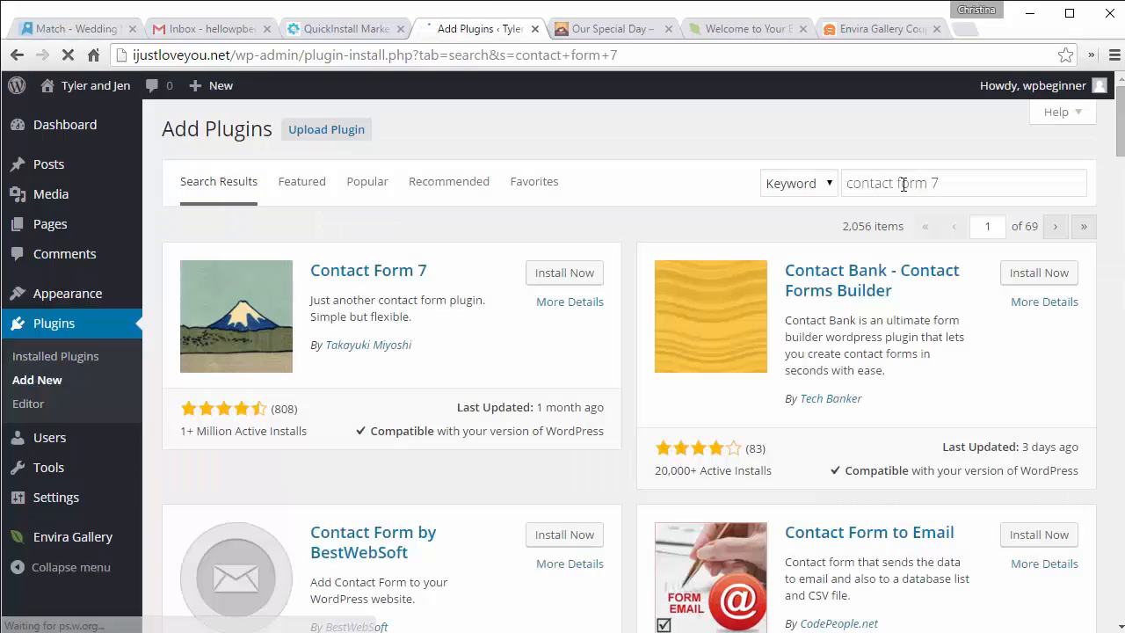
click(556, 275)
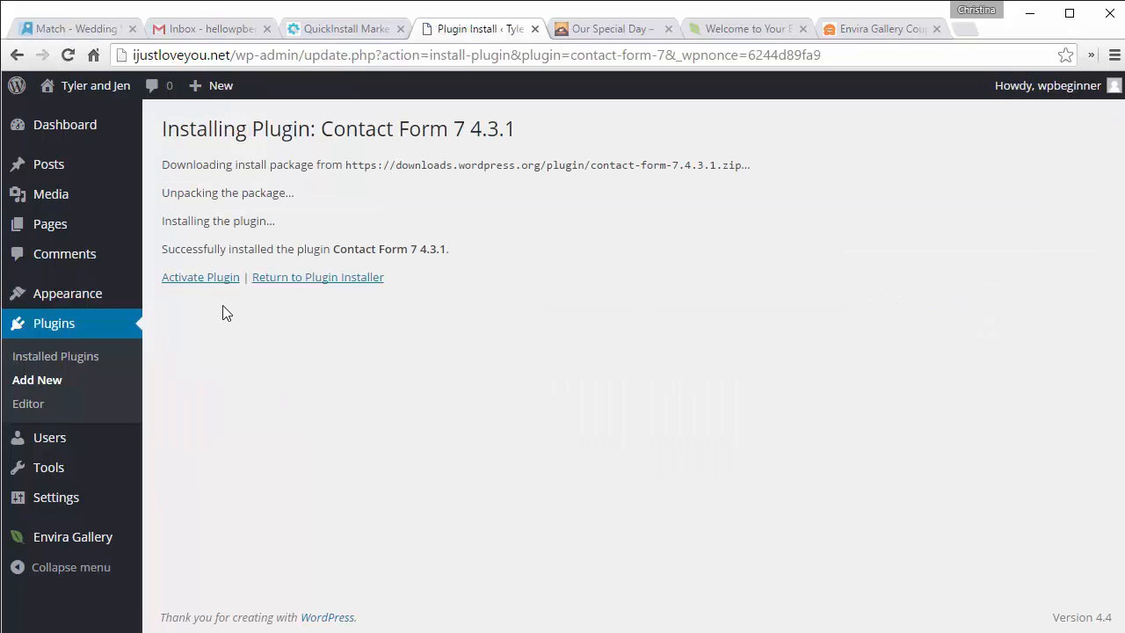
click(204, 279)
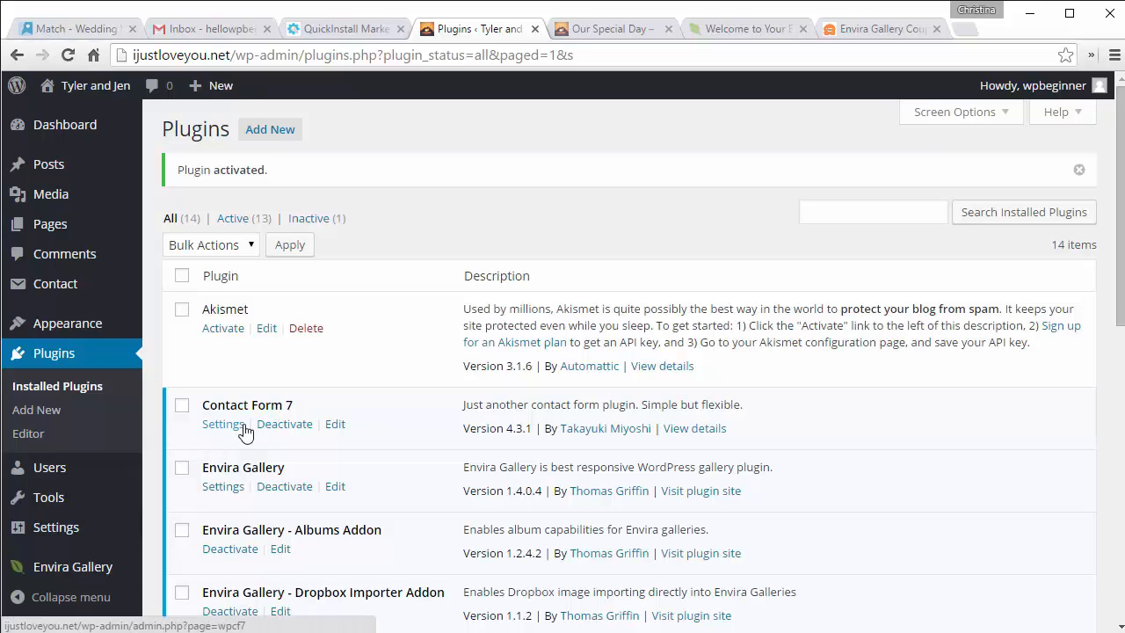
Step: Open Contact form 1 for editing from the Contact Forms list
mouse_move(32, 293)
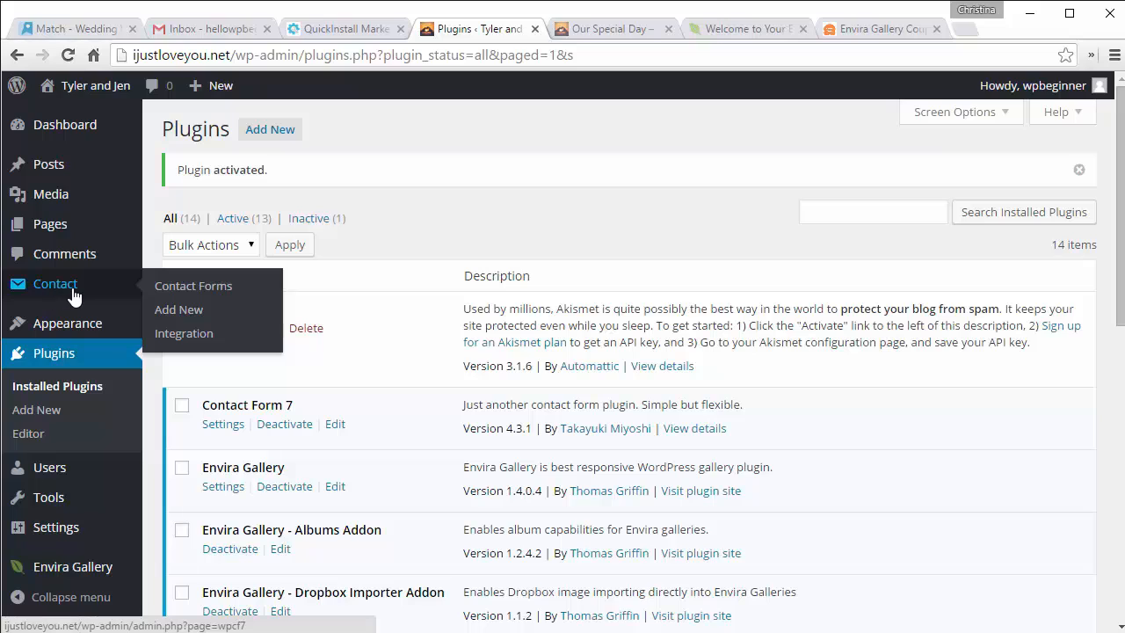
click(184, 293)
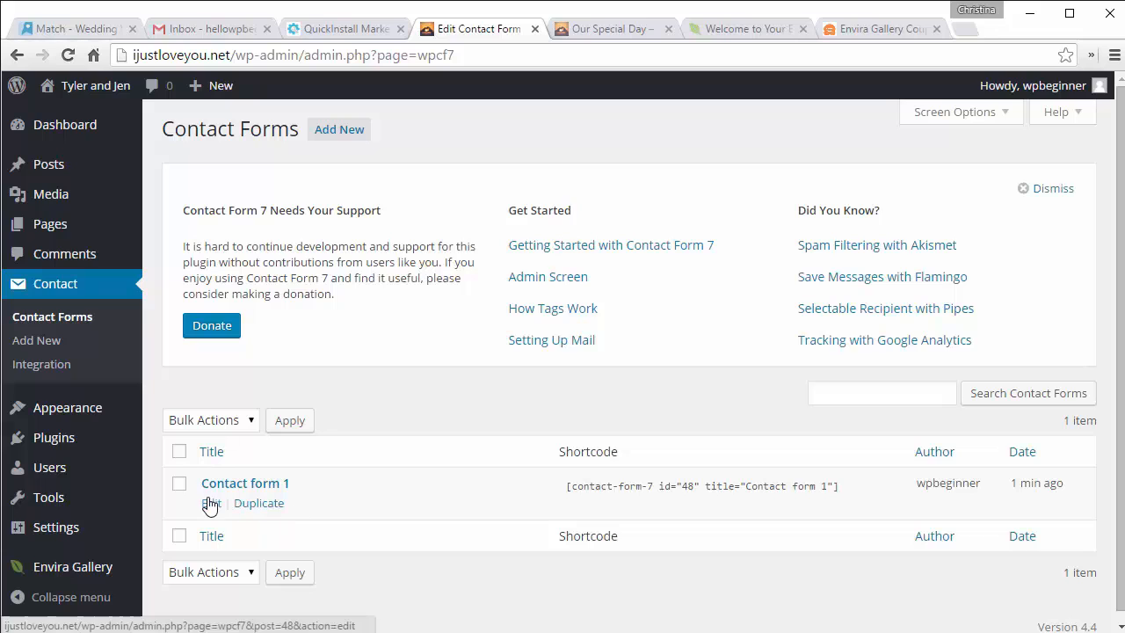
click(210, 506)
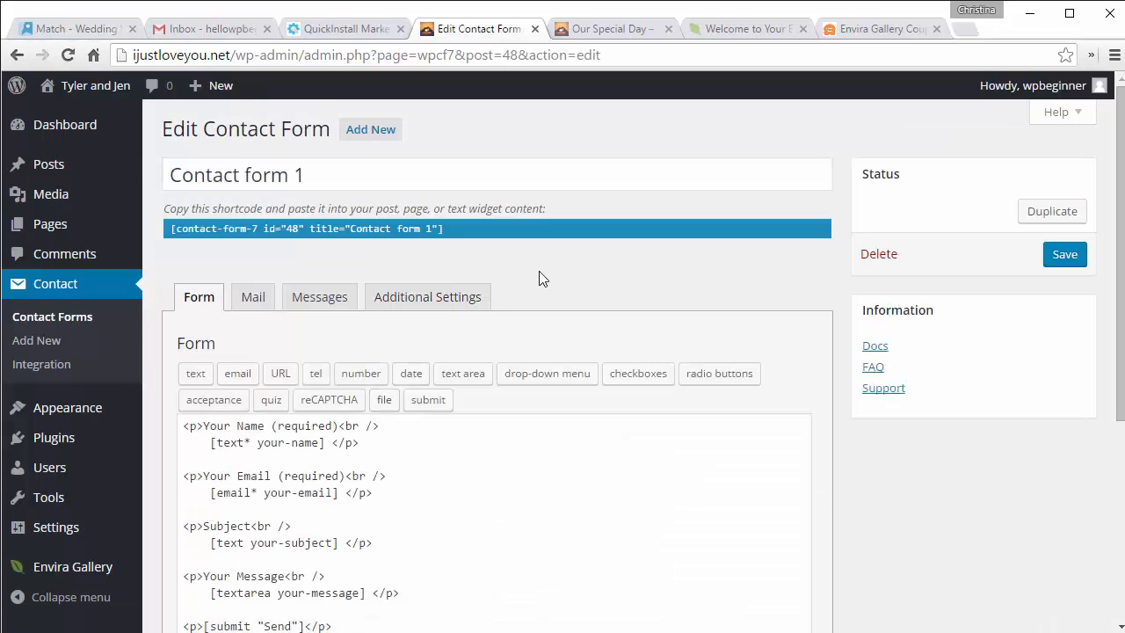
scroll(540, 279, down, 4)
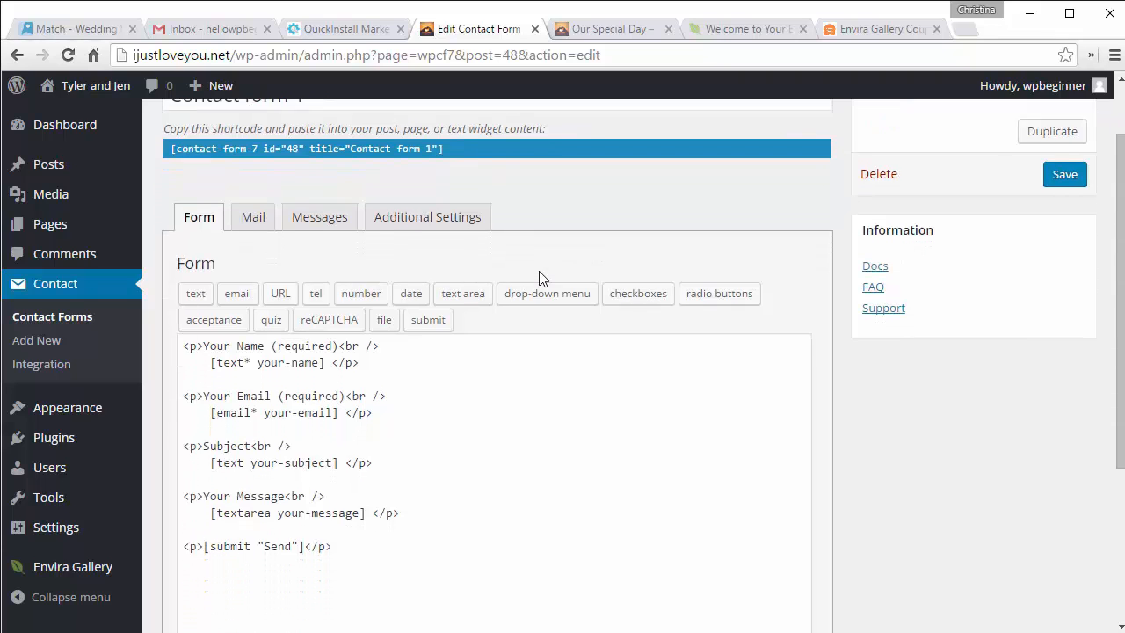
scroll(540, 272, up, 2)
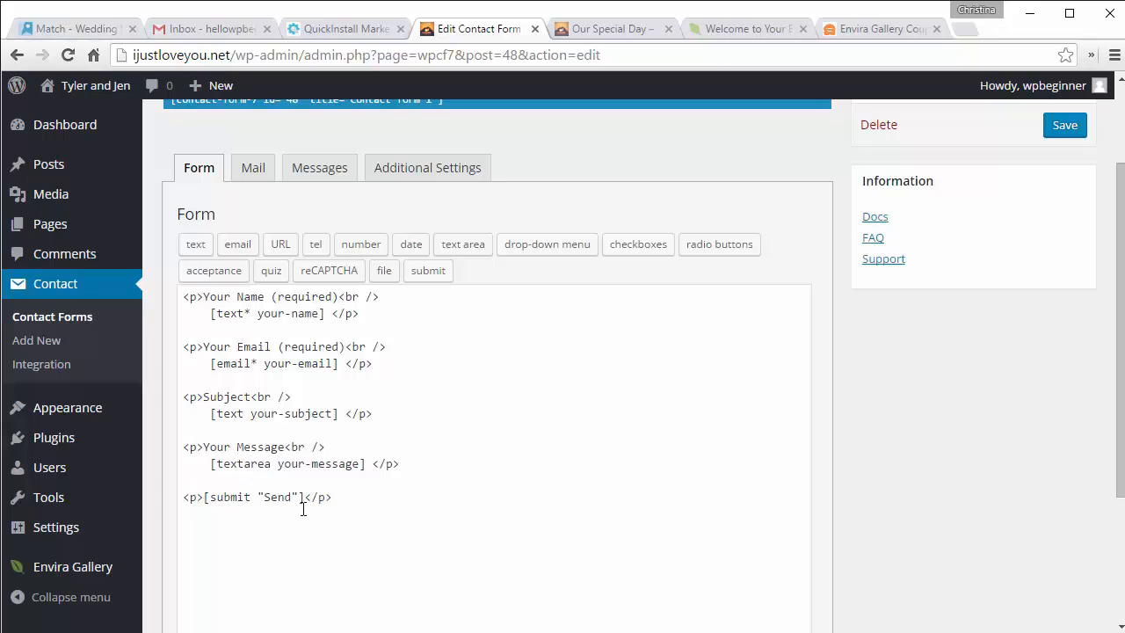
scroll(541, 353, up, 2)
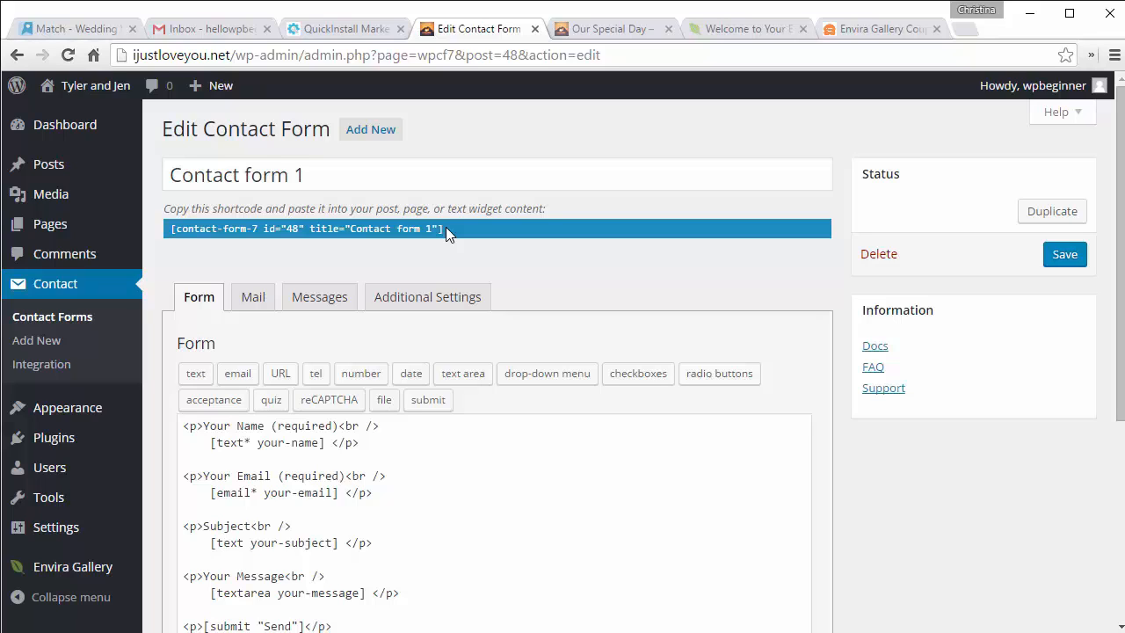
Step: Copy the shortcode [contact-form-7 id="48" title="Contact form 1"]
drag(445, 227, 378, 229)
right_click(377, 228)
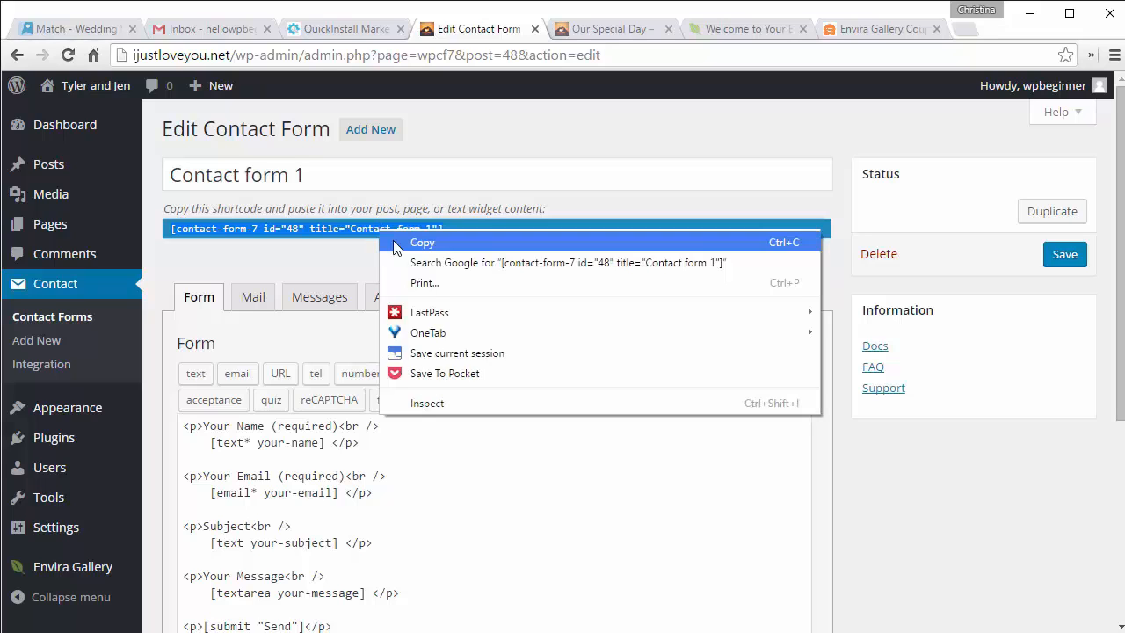
click(393, 249)
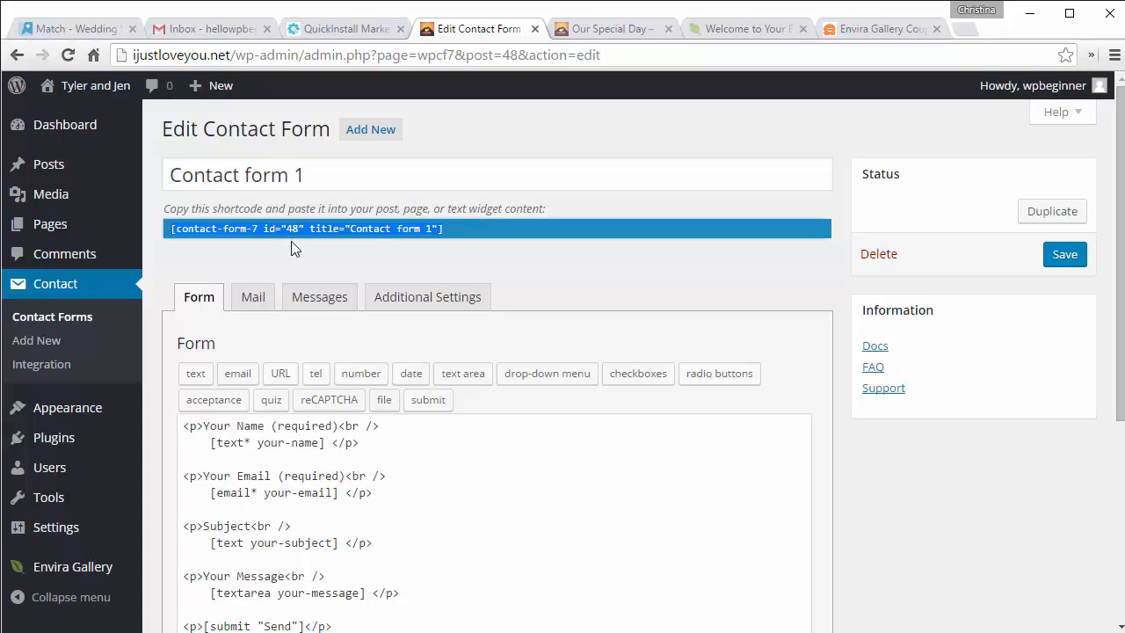
click(245, 303)
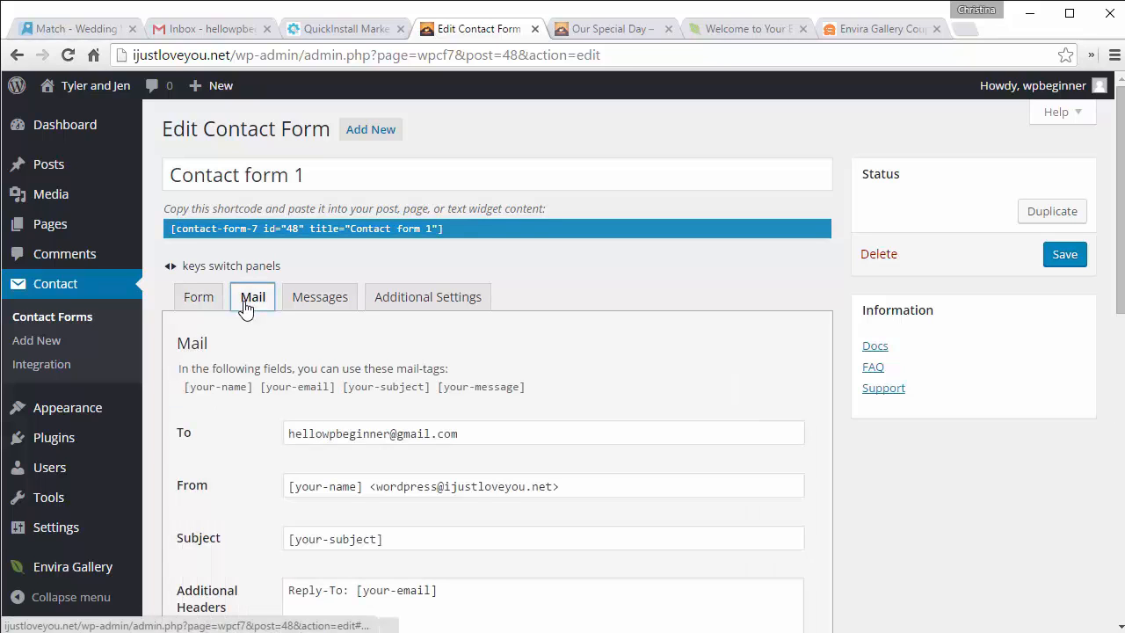
scroll(290, 325, down, 1)
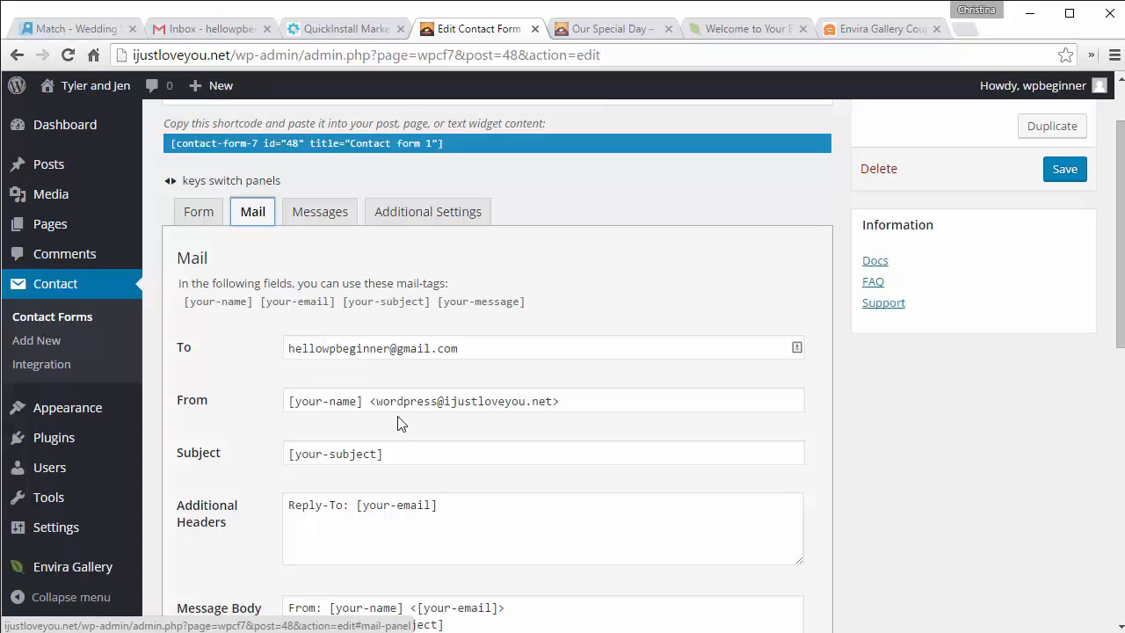
click(199, 215)
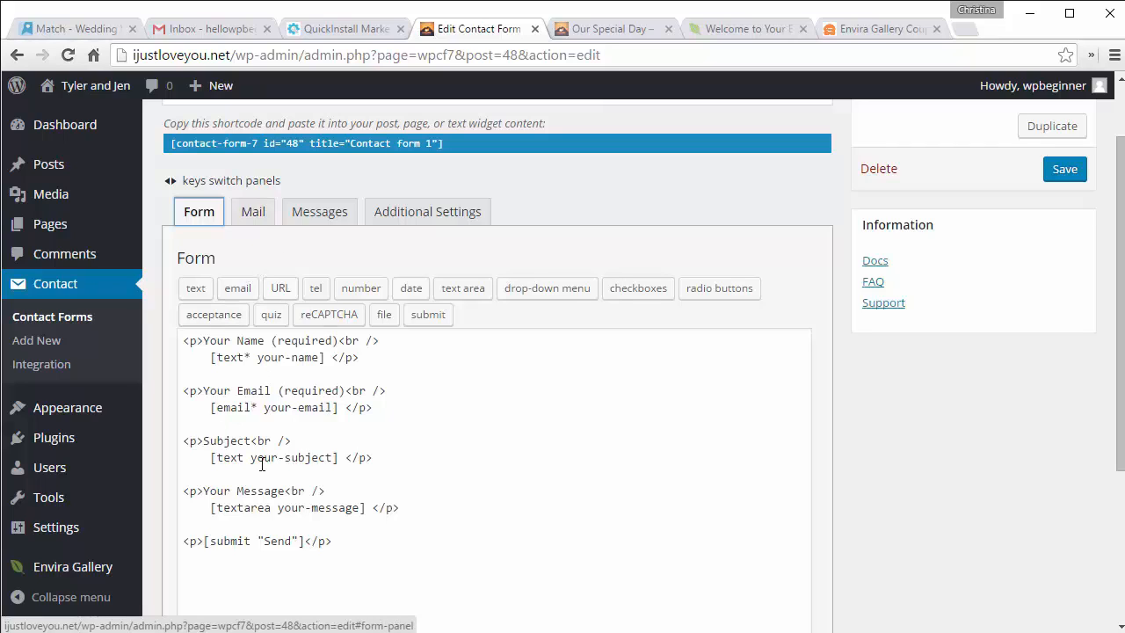
click(252, 214)
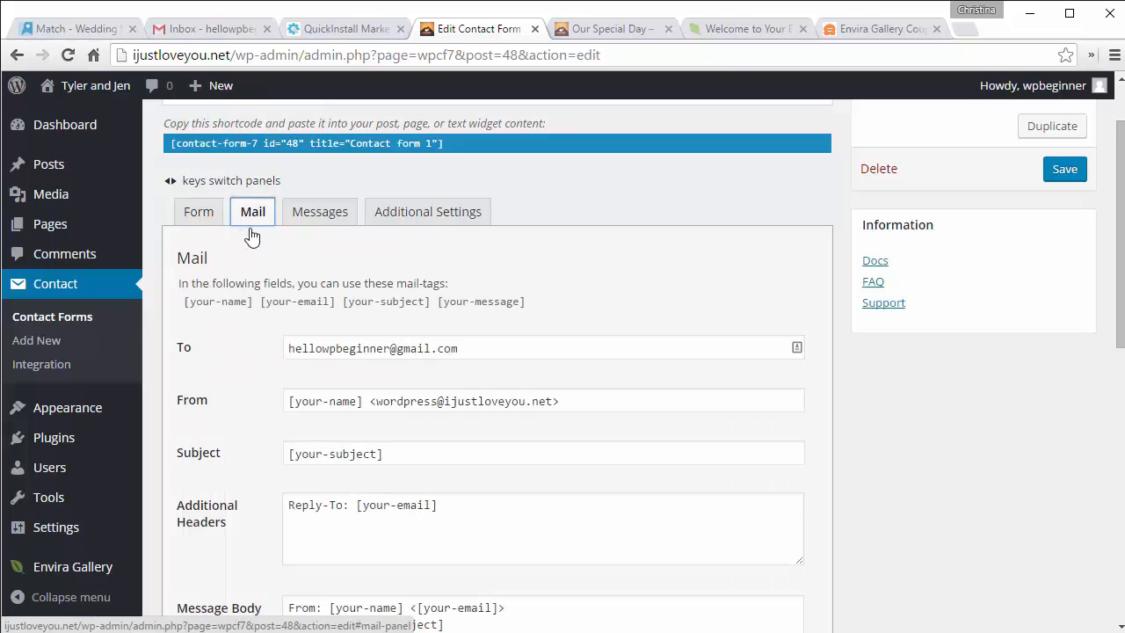
click(201, 212)
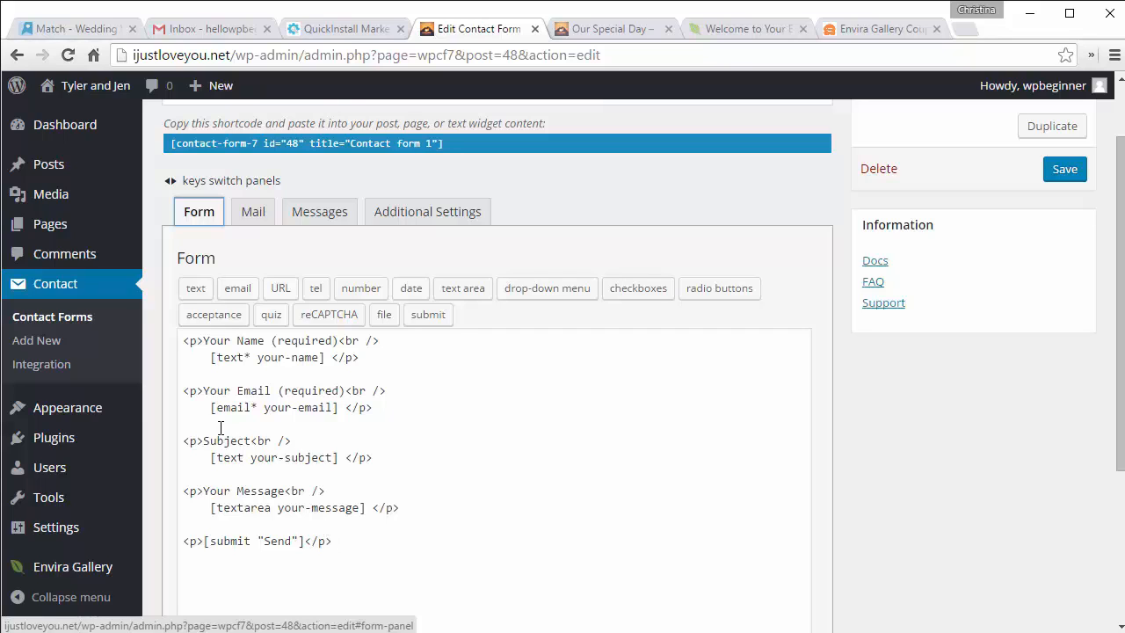
click(252, 212)
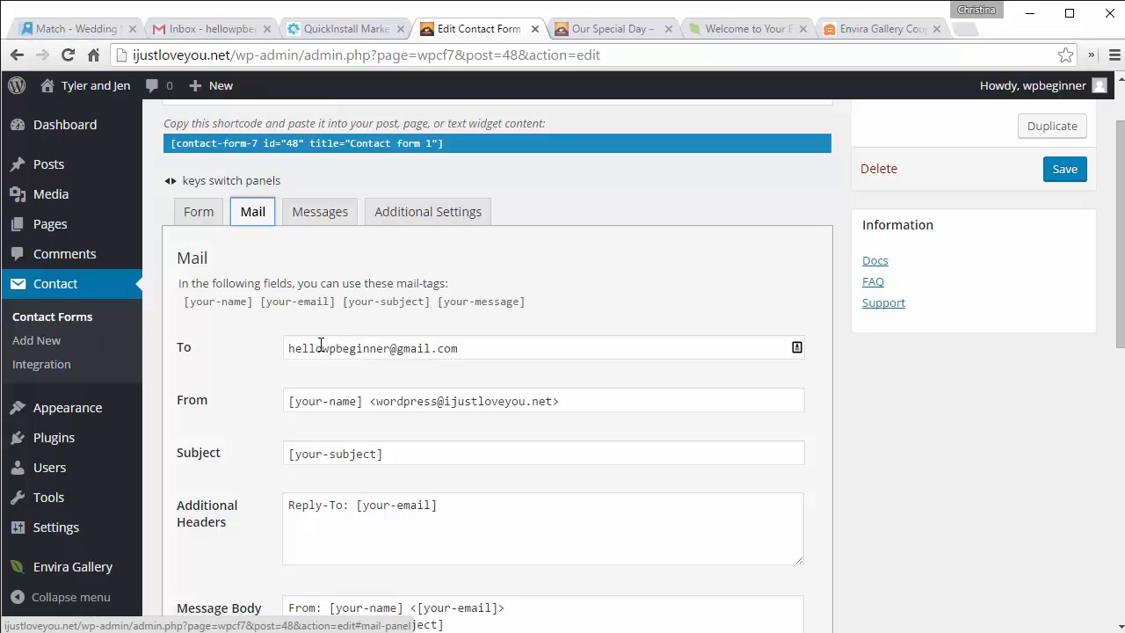
scroll(320, 344, down, 3)
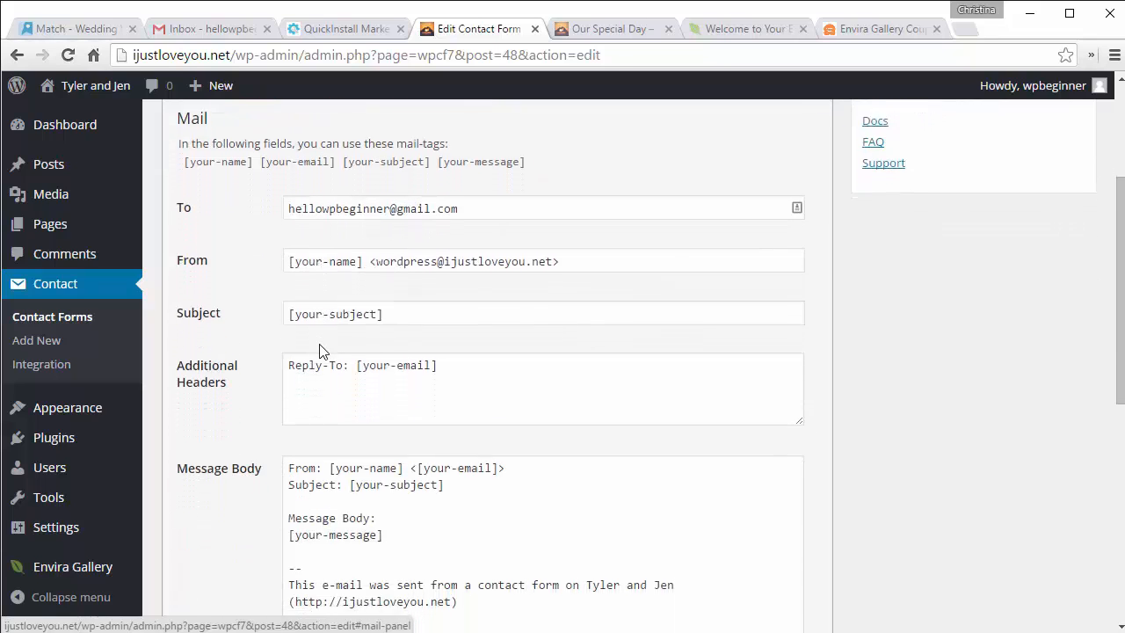
scroll(320, 343, up, 3)
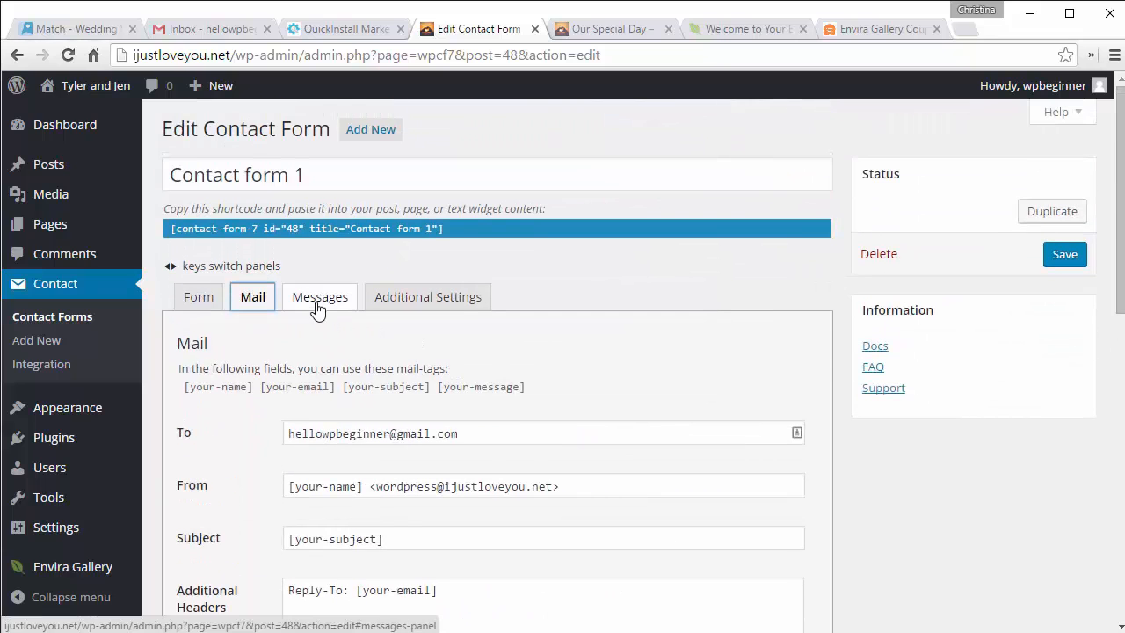
click(198, 301)
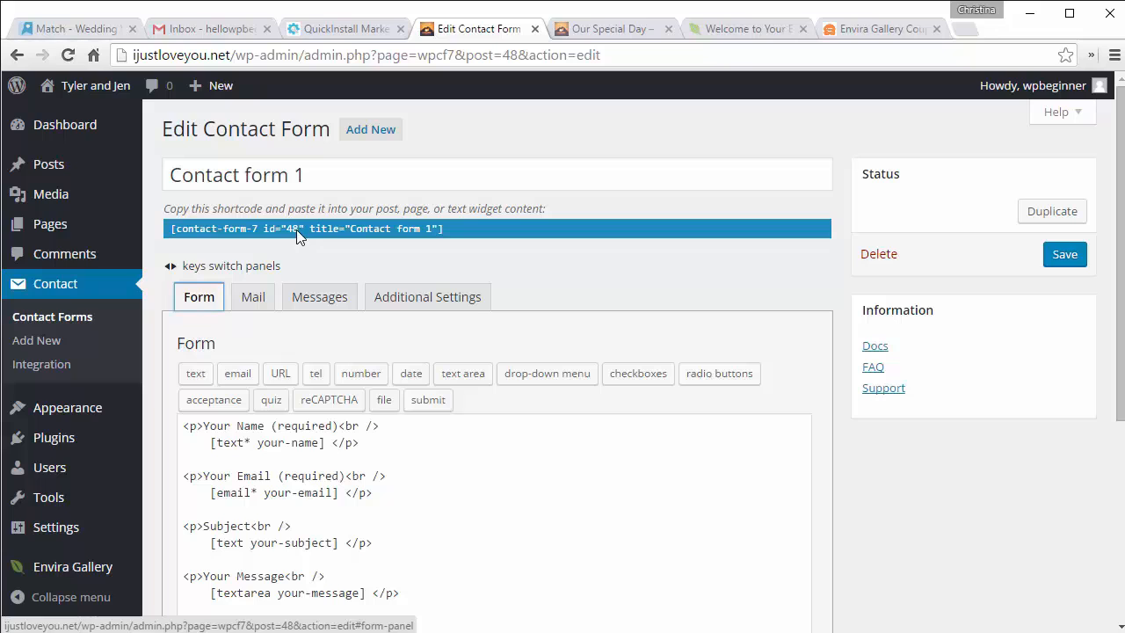
Step: Paste the Contact form 1 shortcode into the Contact page body and update the page
mouse_move(56, 225)
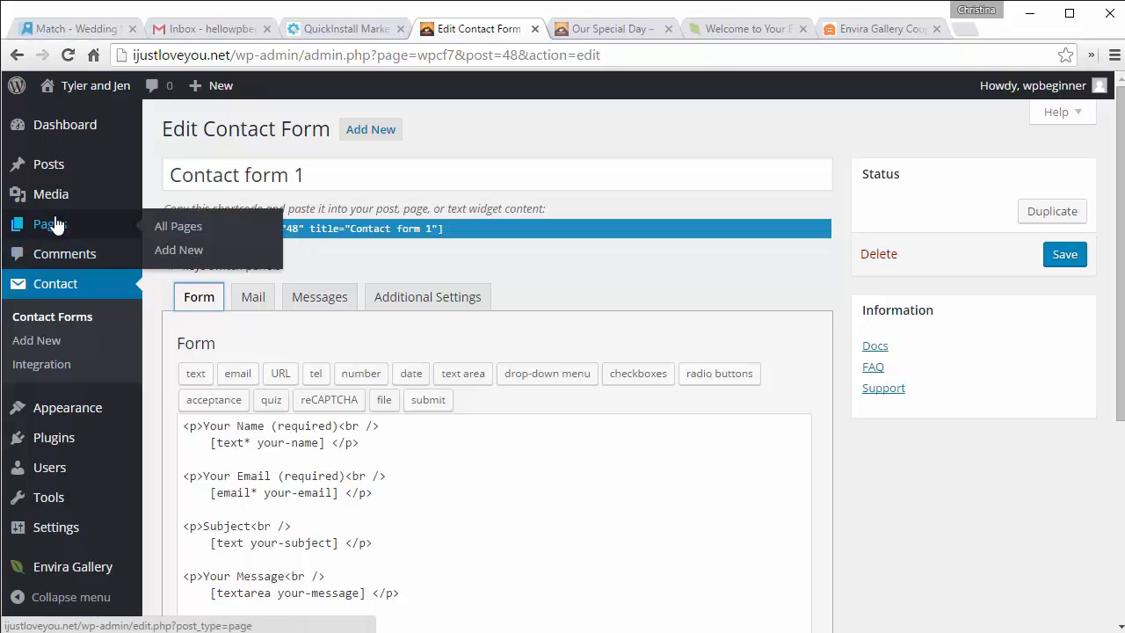
click(180, 230)
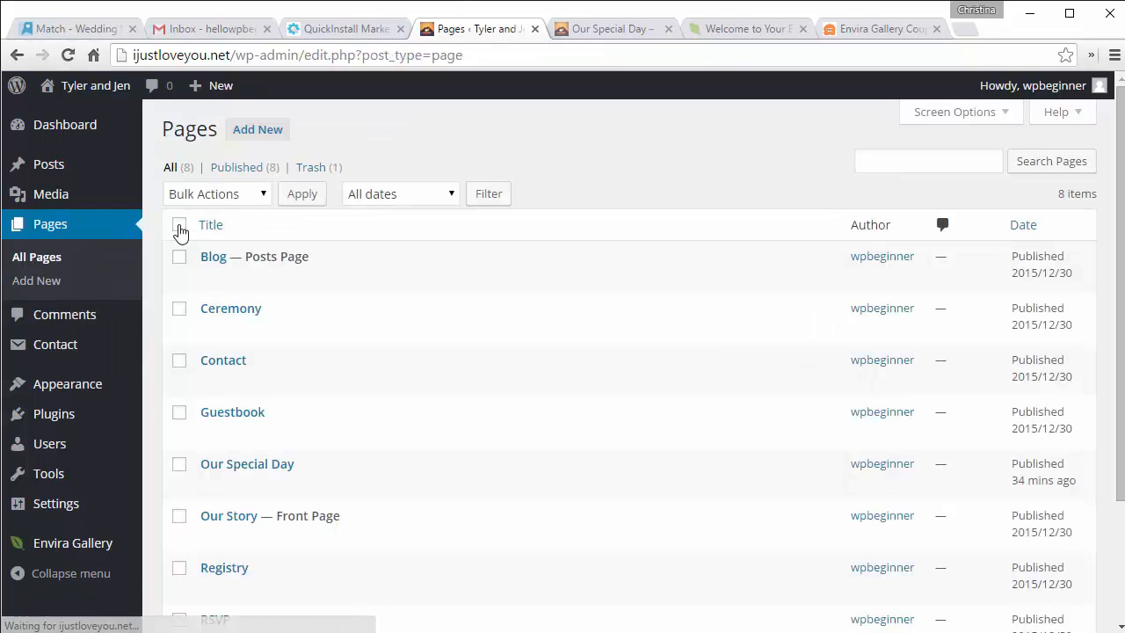
click(211, 384)
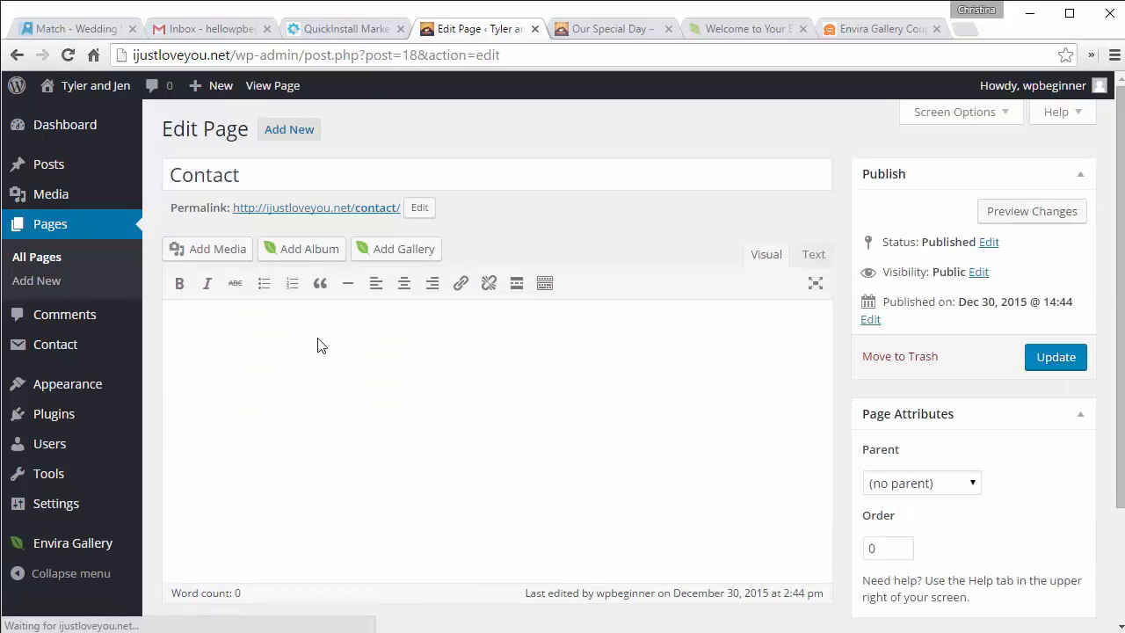
click(319, 338)
key(ctrl+v)
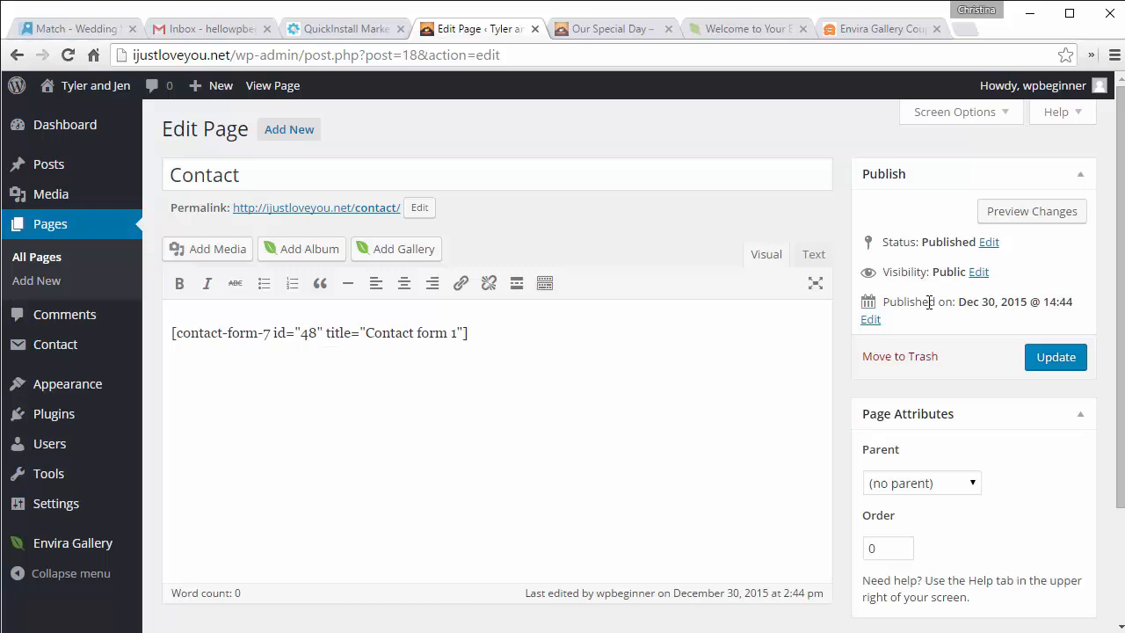
click(1068, 359)
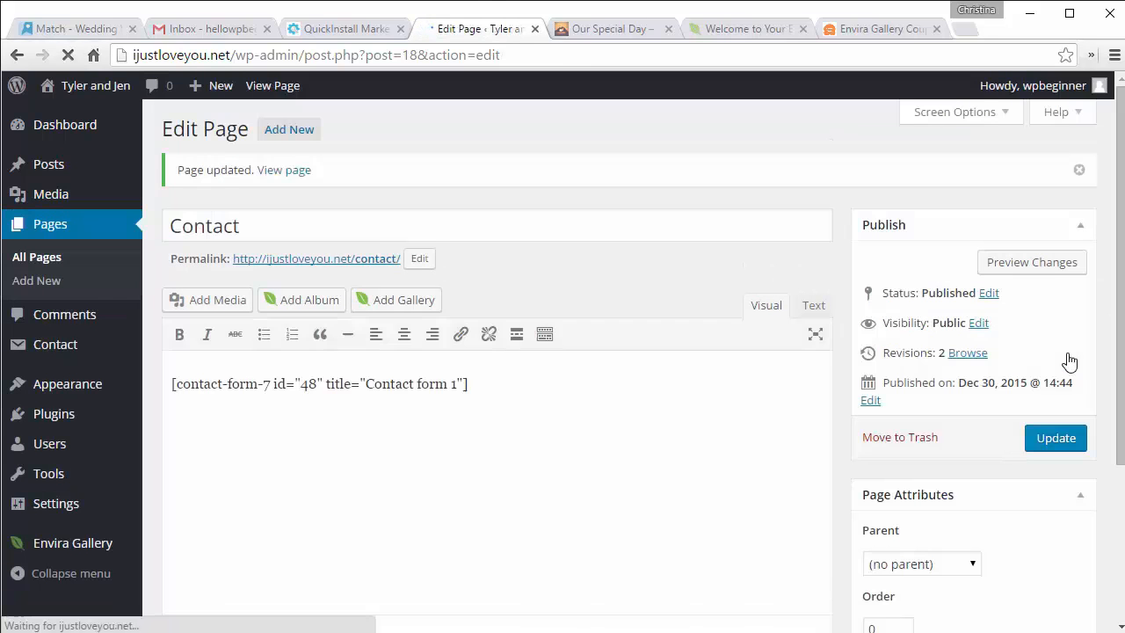
Step: Check the contact form on the live Contact page, then return to the Contact page editor
click(331, 270)
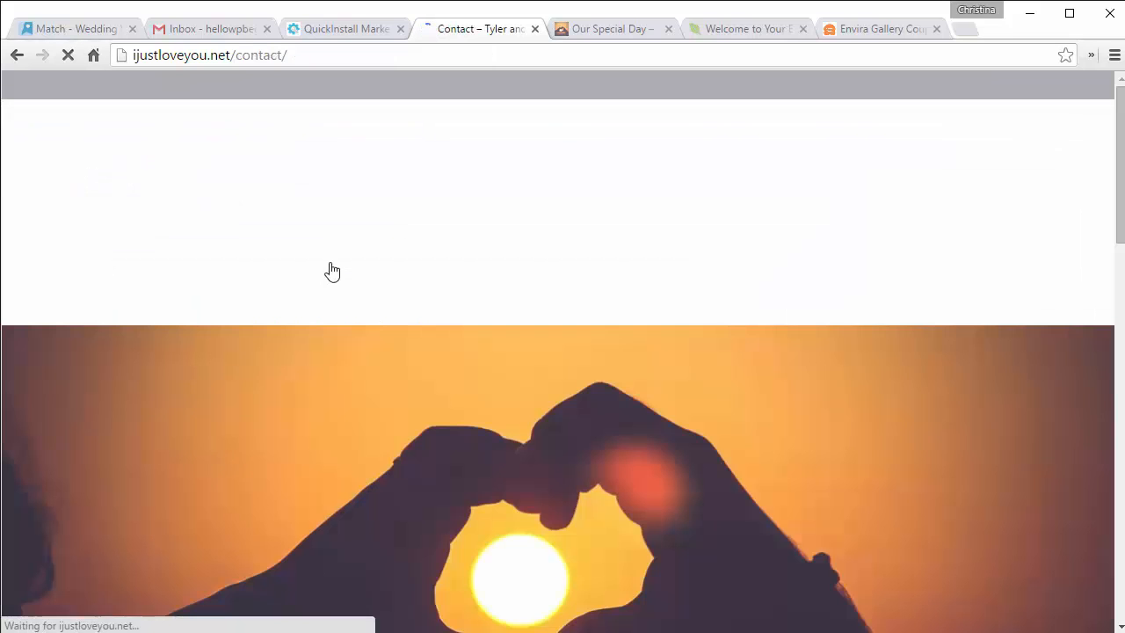
scroll(330, 269, down, 3)
scroll(331, 270, down, 5)
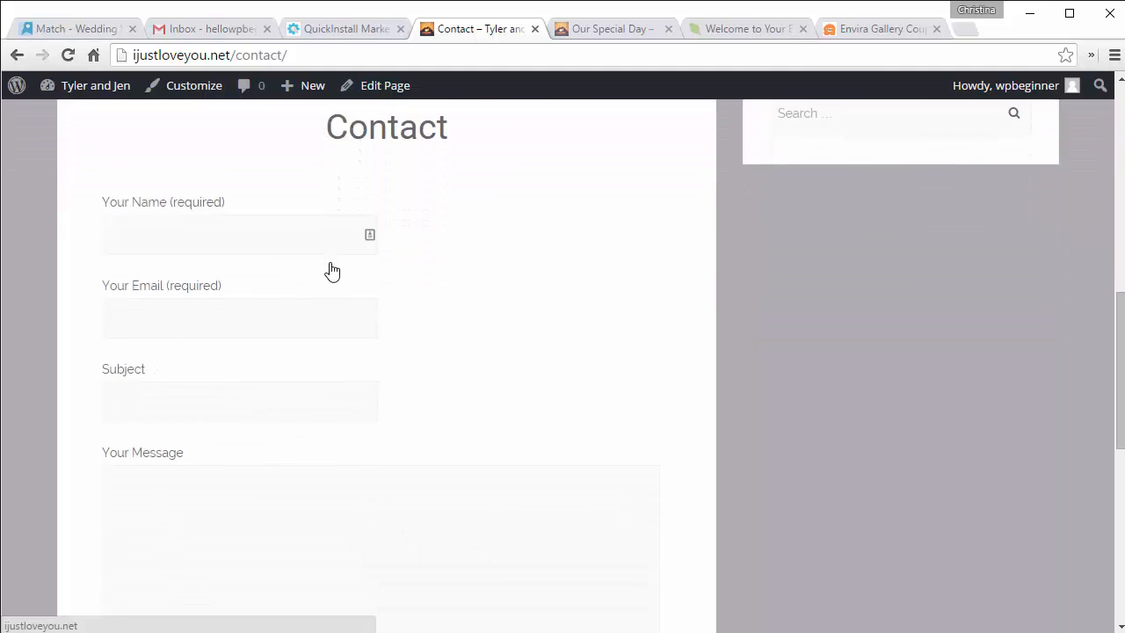
scroll(181, 451, down, 3)
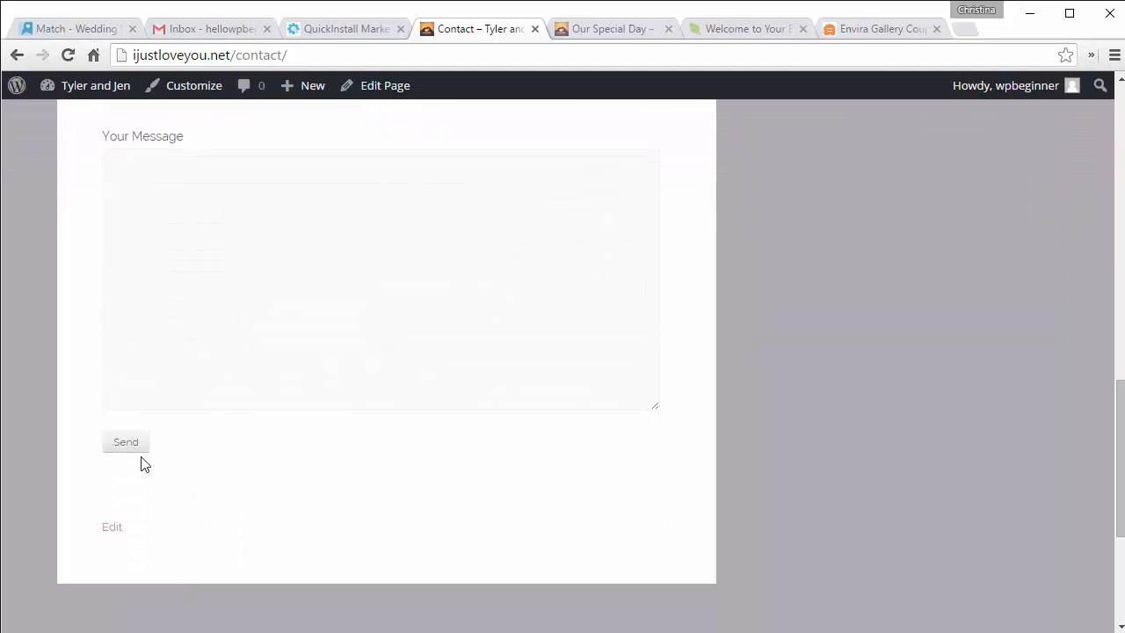
click(246, 241)
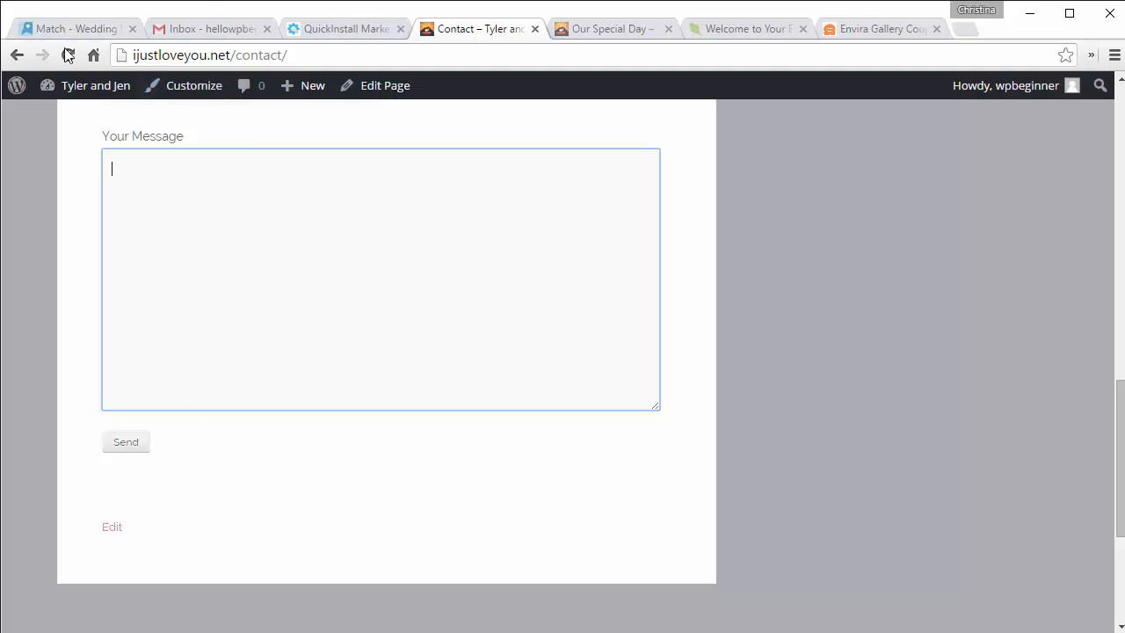
click(18, 56)
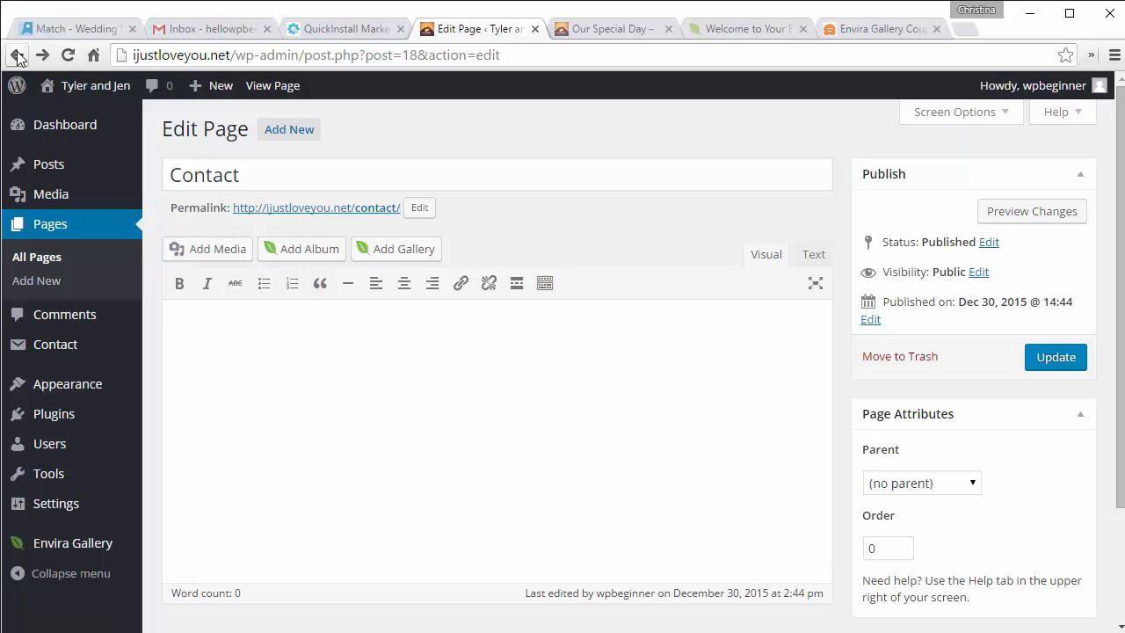
Step: Start a new contact form titled 'RSVP'
mouse_move(50, 353)
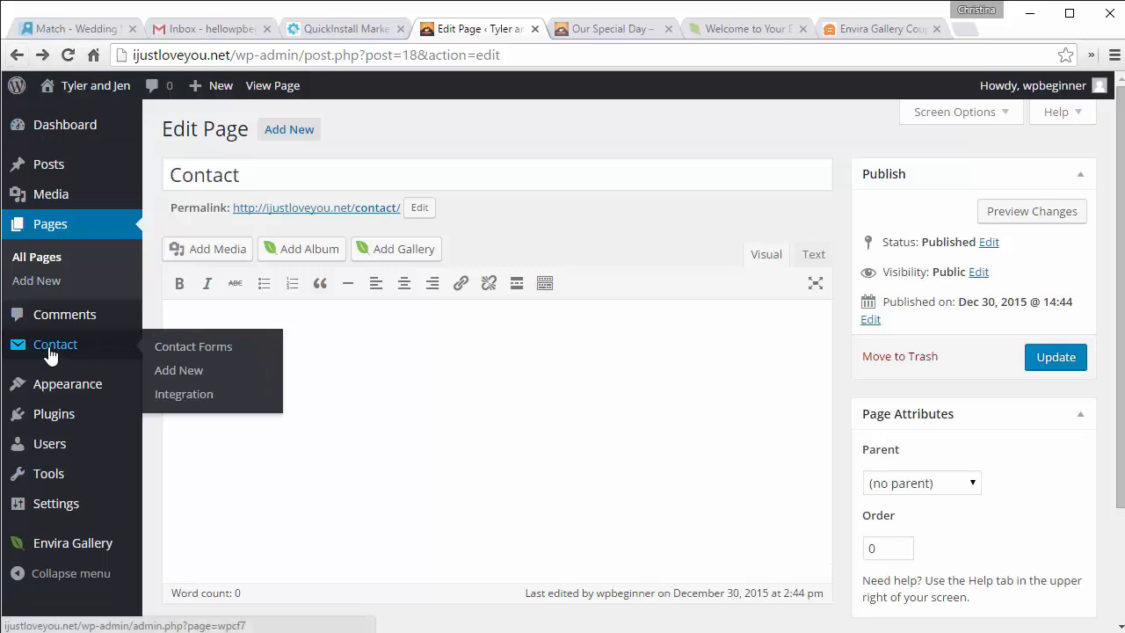
click(175, 373)
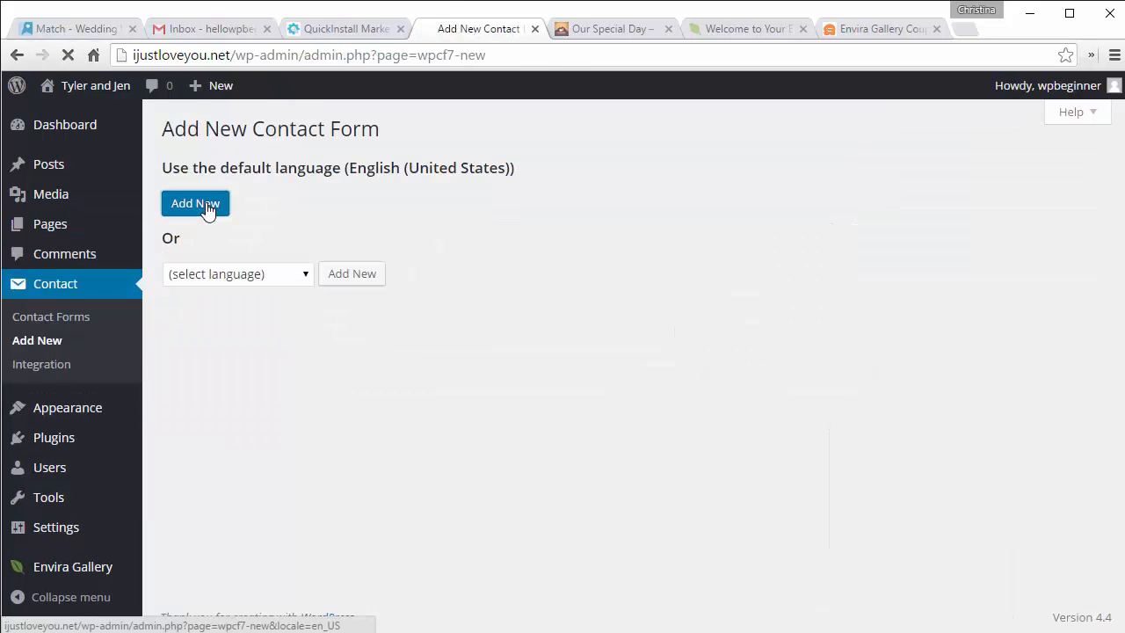
click(205, 209)
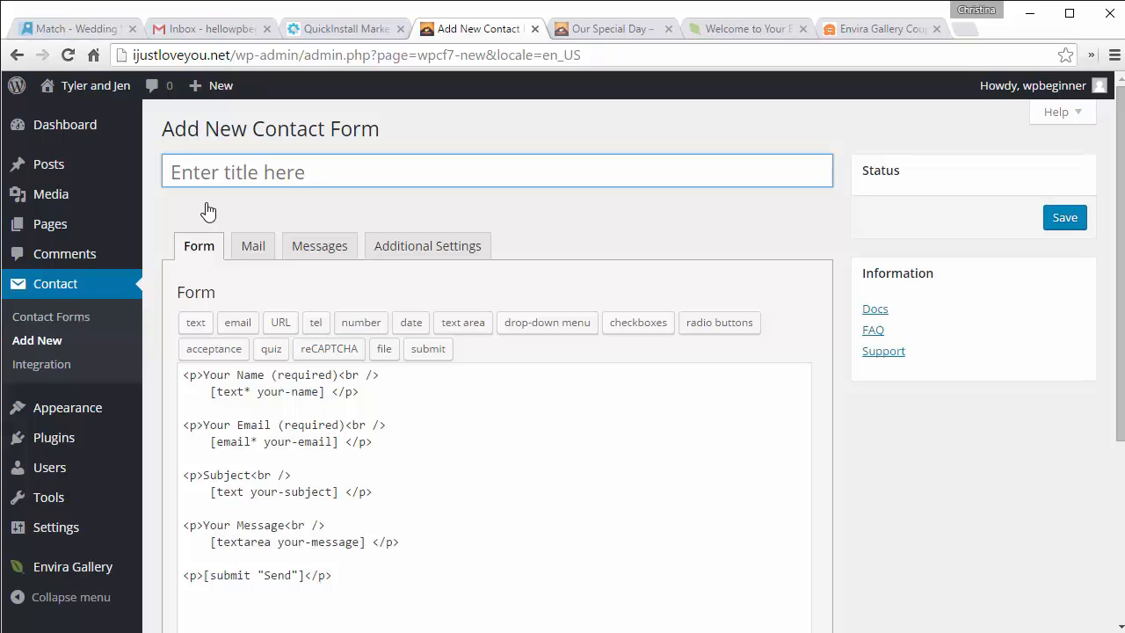
text(RVS)
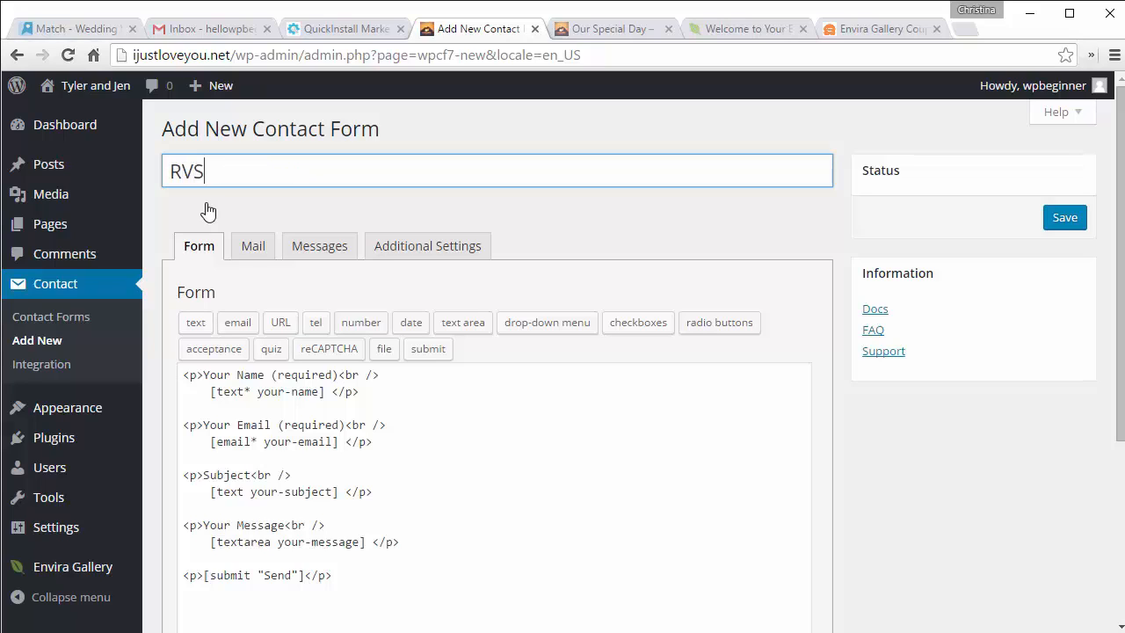
key(BackSpace)
key(BackSpace)
text(SVP)
Step: Delete the Subject and Message fields from the RSVP form
scroll(208, 212, down, 1)
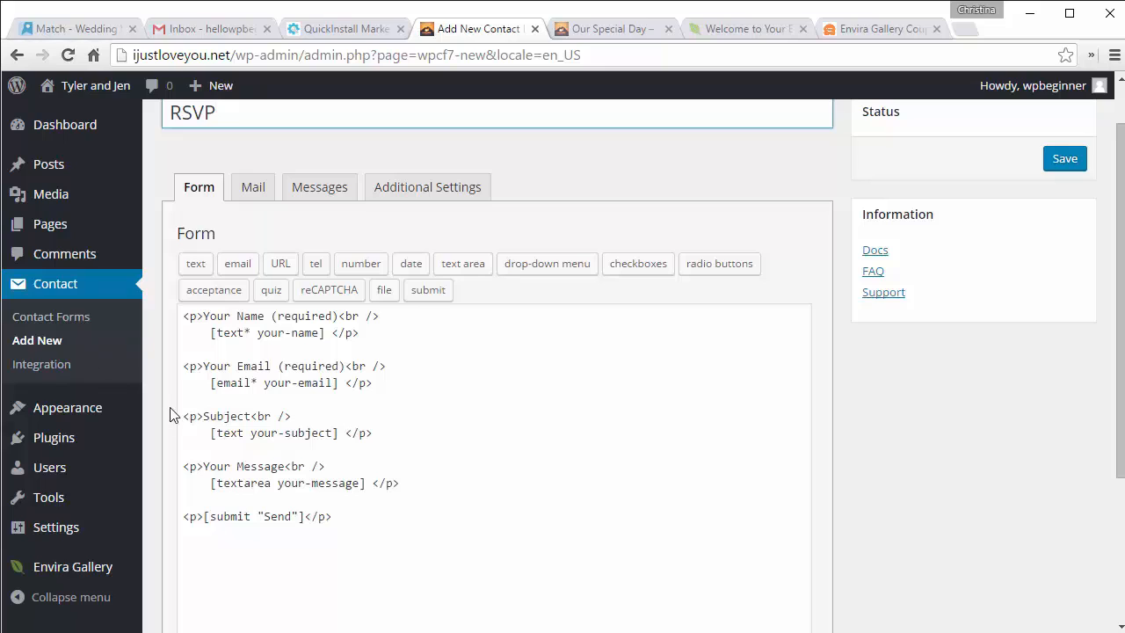
drag(183, 416, 401, 492)
key(Delete)
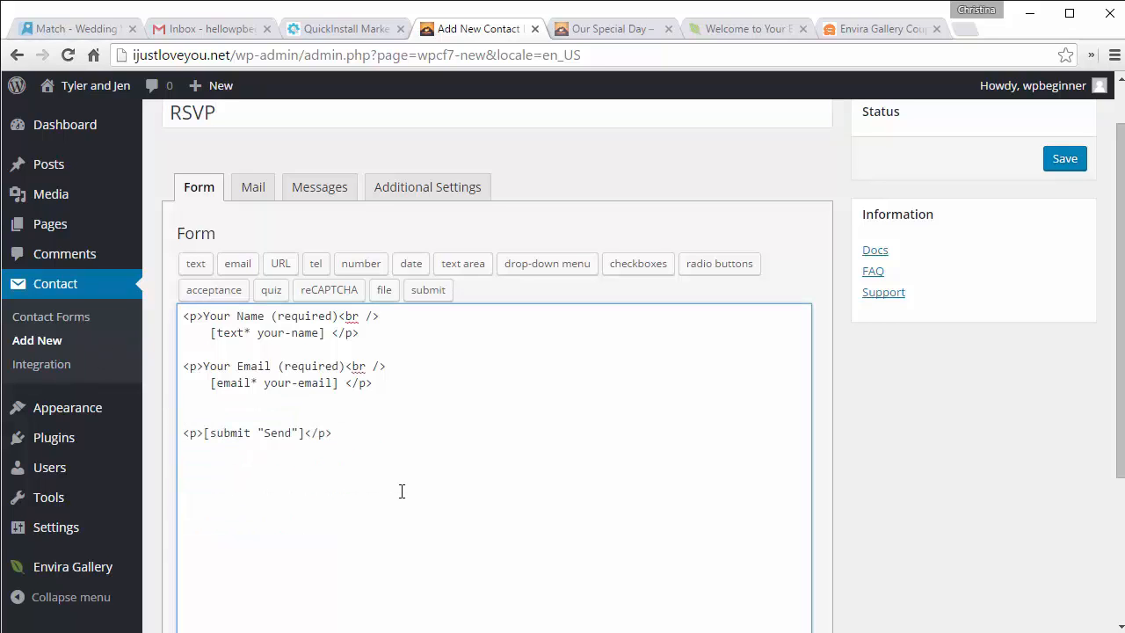
Step: Insert a required drop-down named 'guest' with options 1, 2, 3 and 4
click(541, 268)
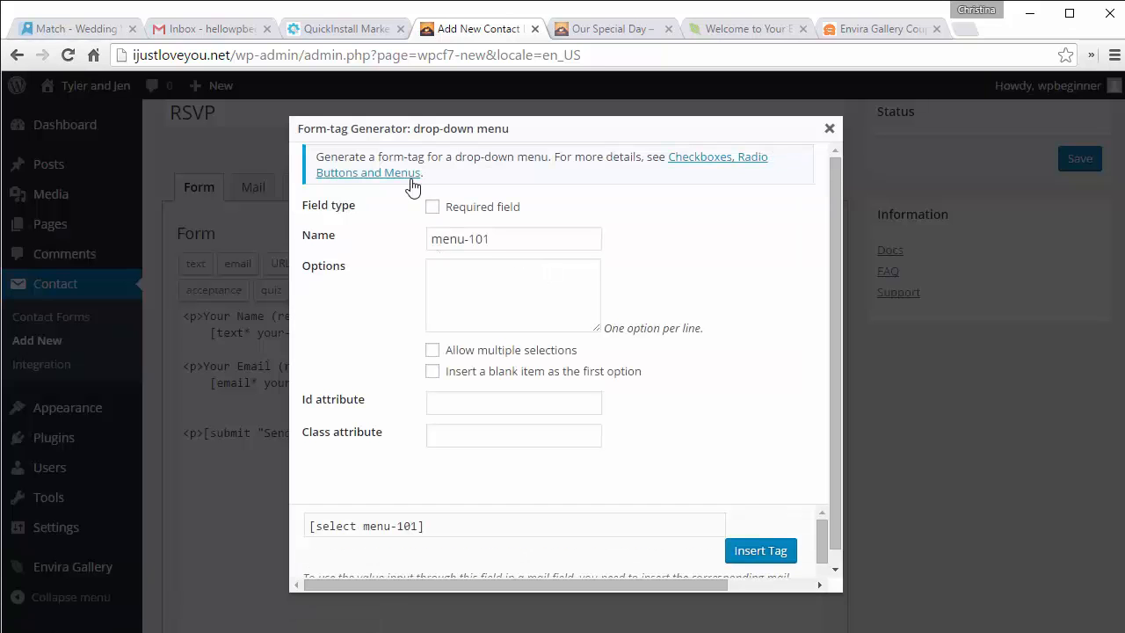
click(432, 207)
click(461, 294)
text(1 )
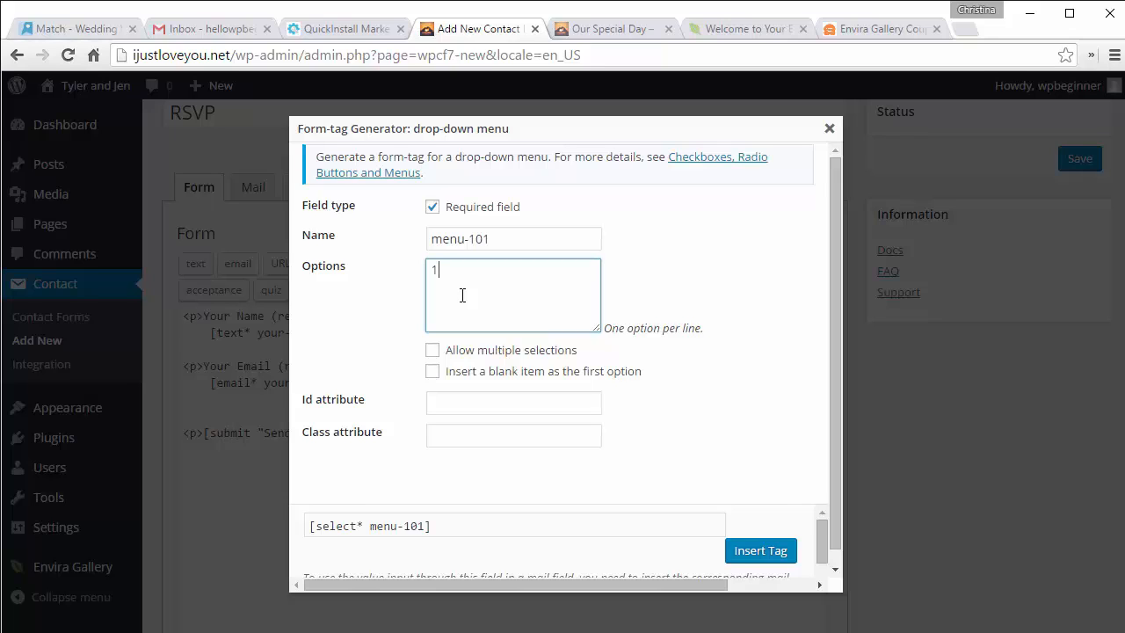
text(2 )
text(3 )
text(4)
scroll(699, 392, down, 1)
scroll(703, 390, up, 1)
drag(498, 238, 377, 220)
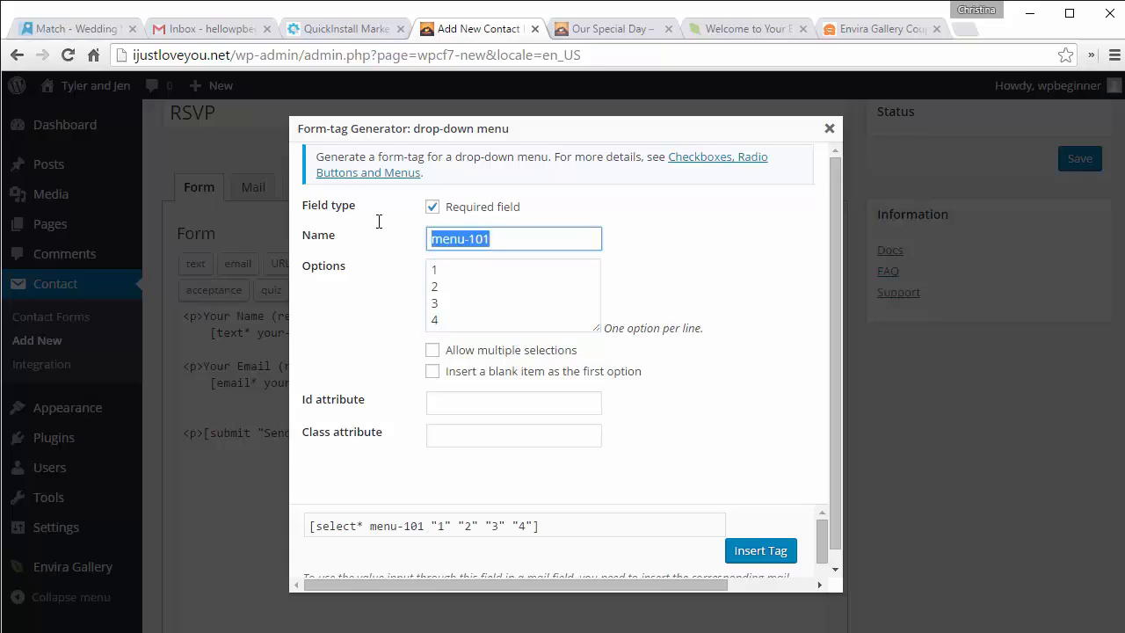
text(guest)
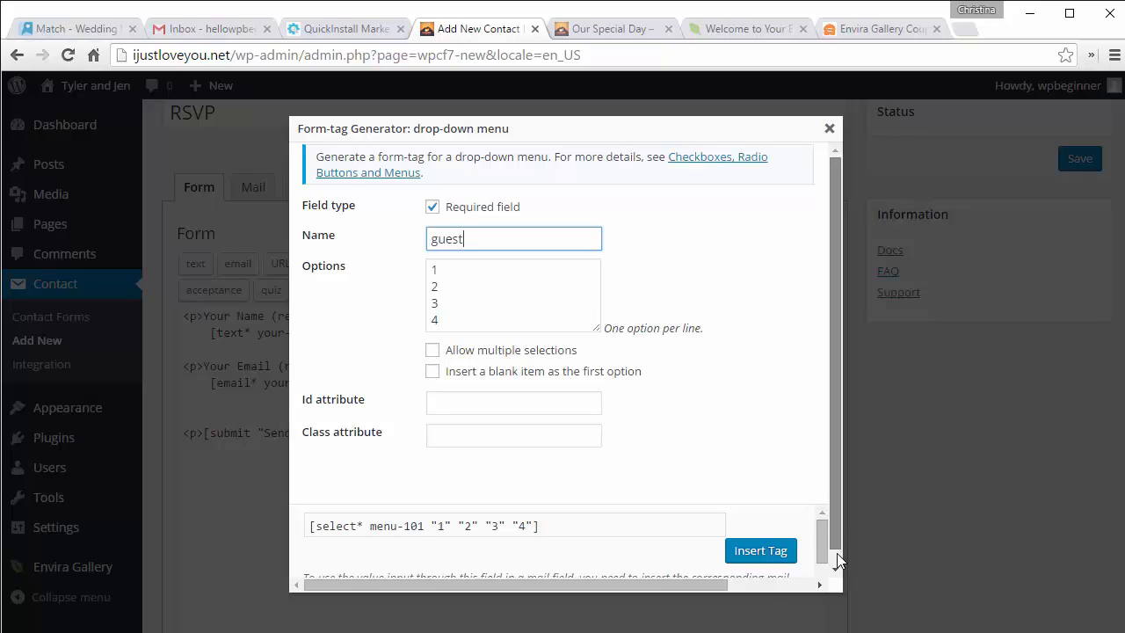
scroll(835, 559, down, 1)
click(753, 536)
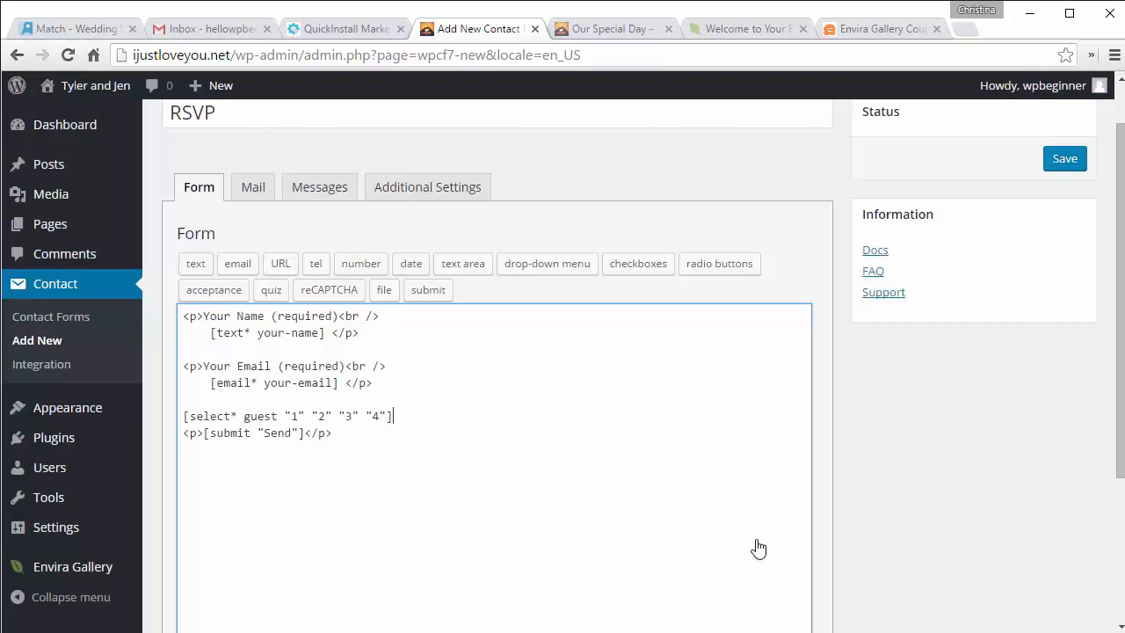
Step: Add a 'Number of Guests Attending' paragraph label above the guest drop-down
key(Return)
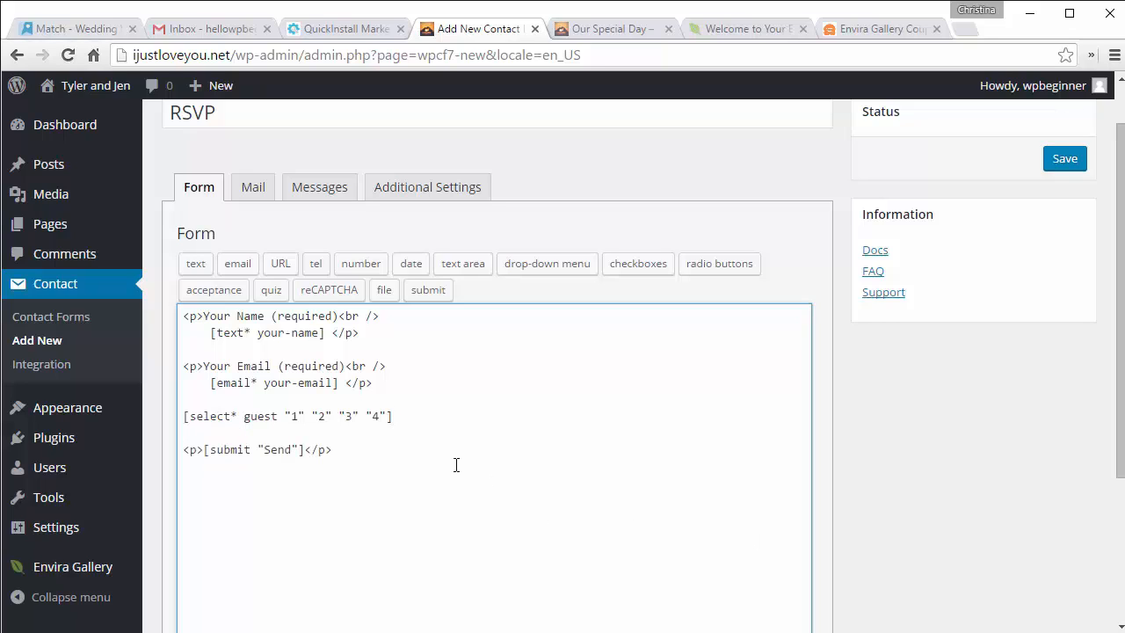
key(Return)
key(Up)
key(Up)
key(Return)
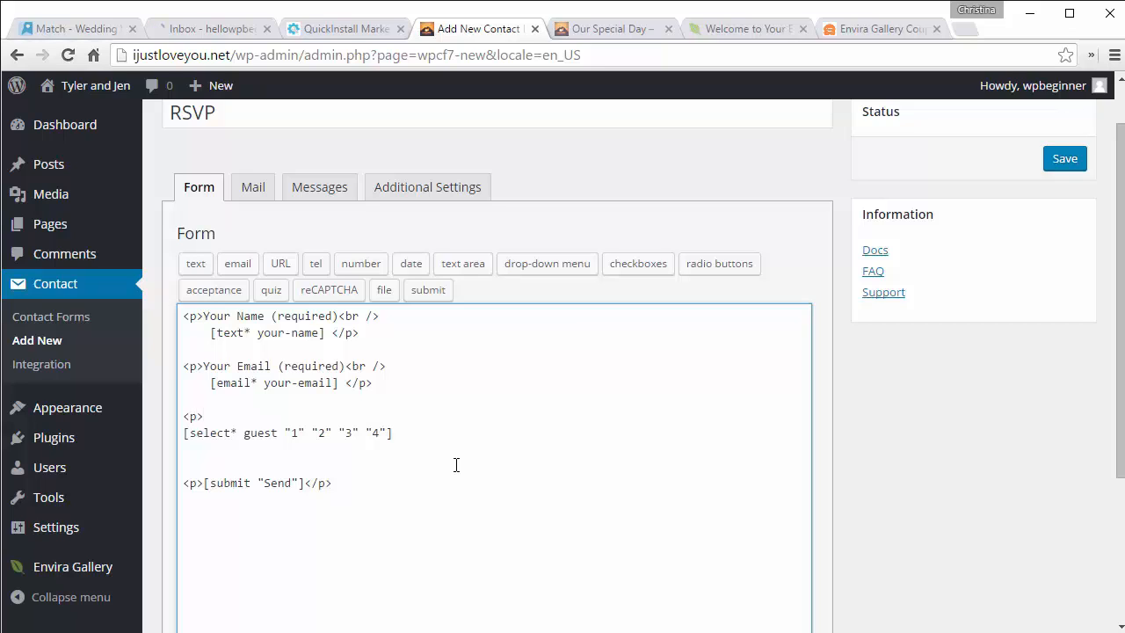
text(Number of Guests At)
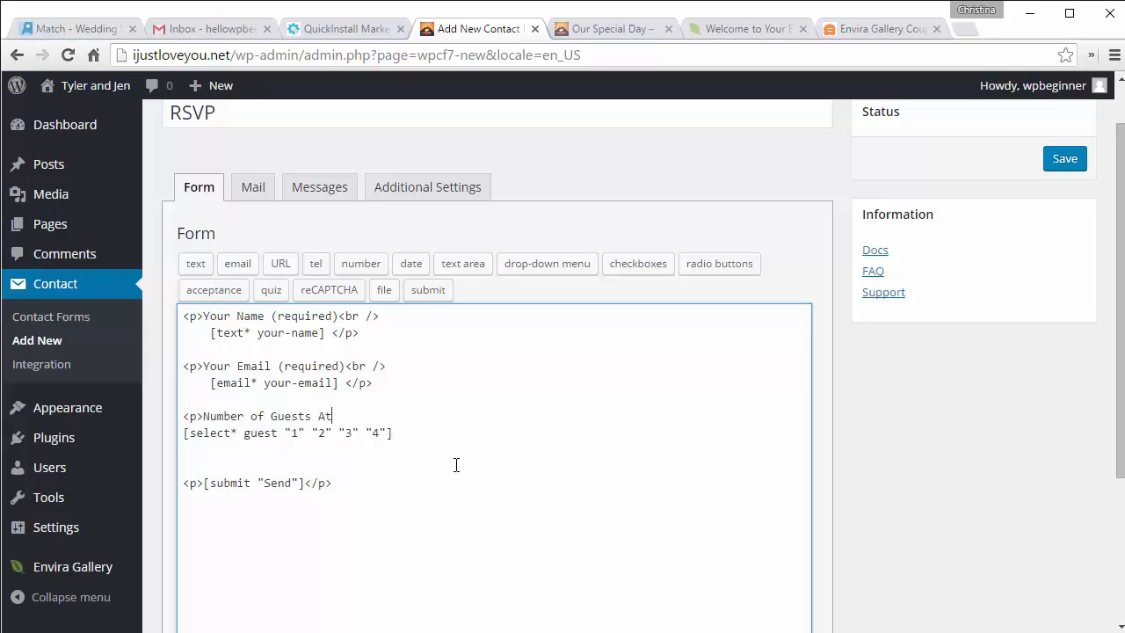
text(tendin)
text(g</p>)
Step: Add a 'Food Restrictions' paragraph on a new line below the drop-down
scroll(298, 483, down, 2)
click(401, 313)
key(Return)
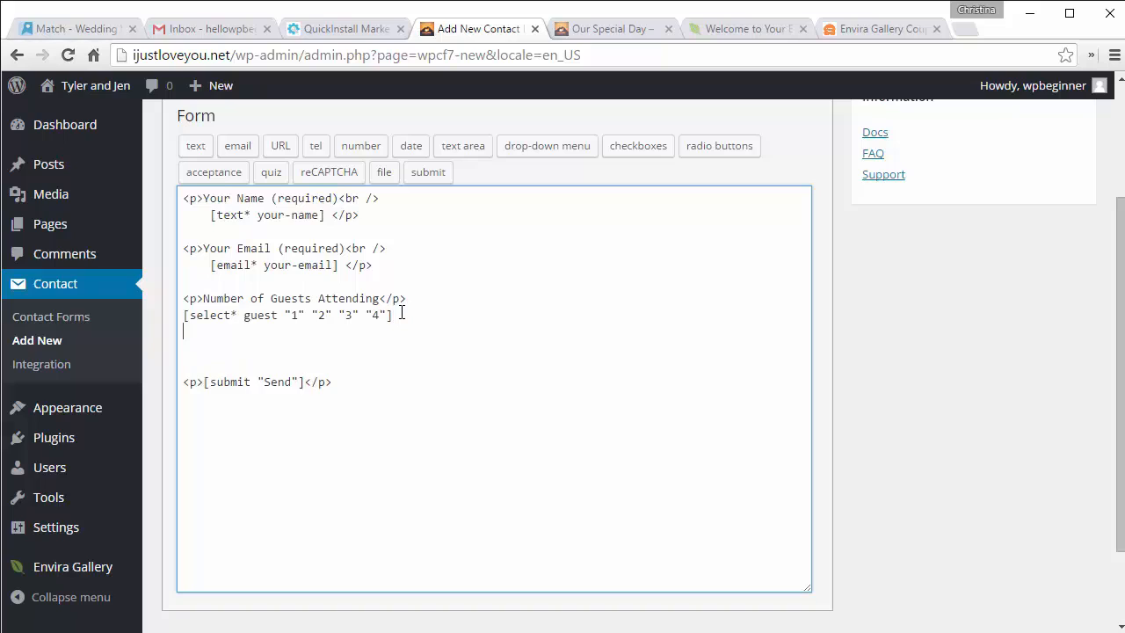
key(Return)
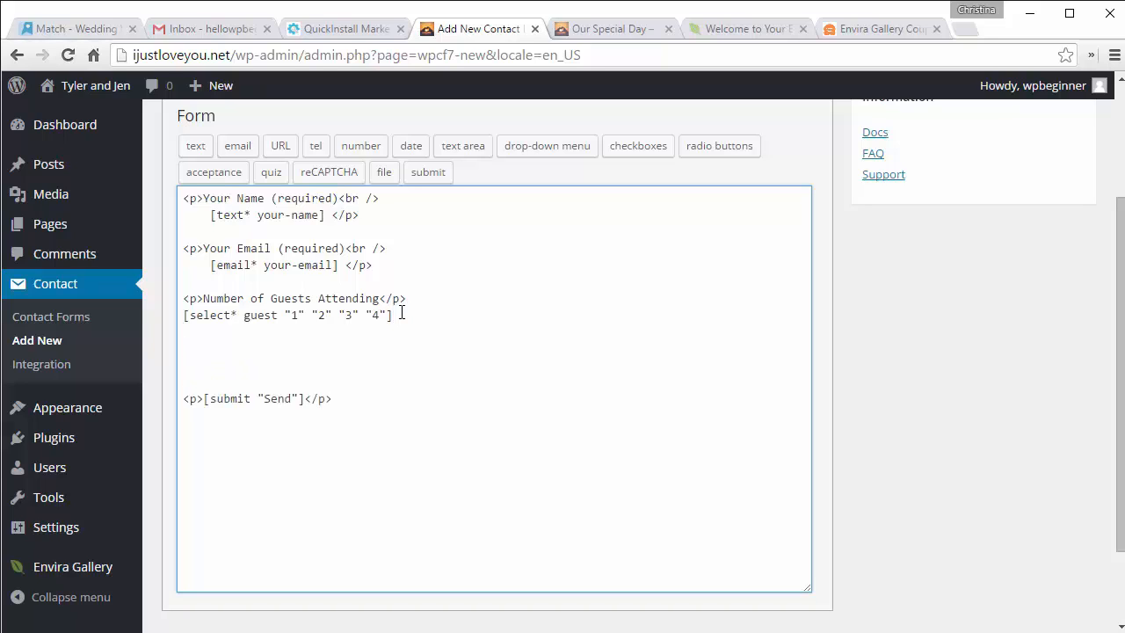
text(<p)
text(></)
text(p>)
text(Food)
text( Restrt)
key(BackSpace)
key(BackSpace)
text(rictions)
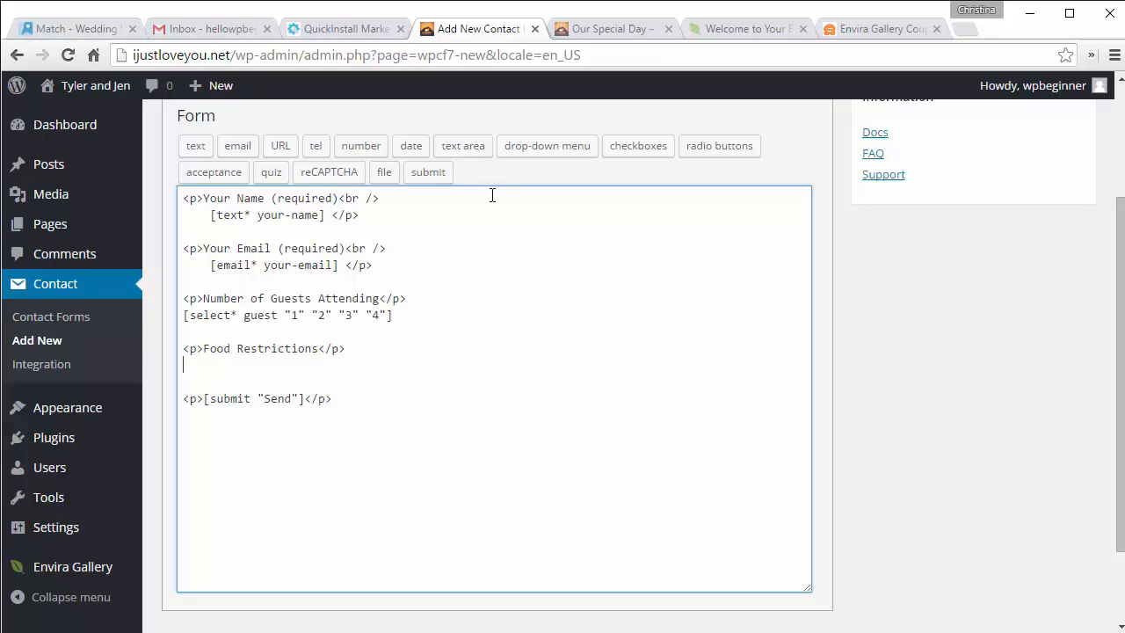
Step: Insert a radio group named 'meat' with the choices Chicken and Vegetarian
click(720, 148)
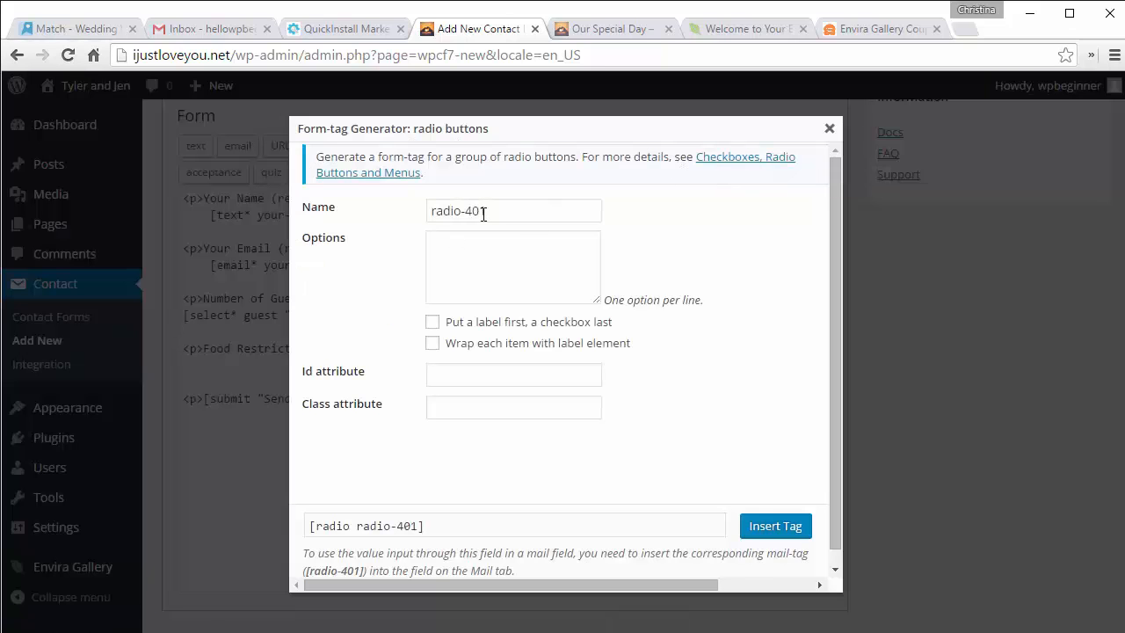
drag(491, 211, 380, 217)
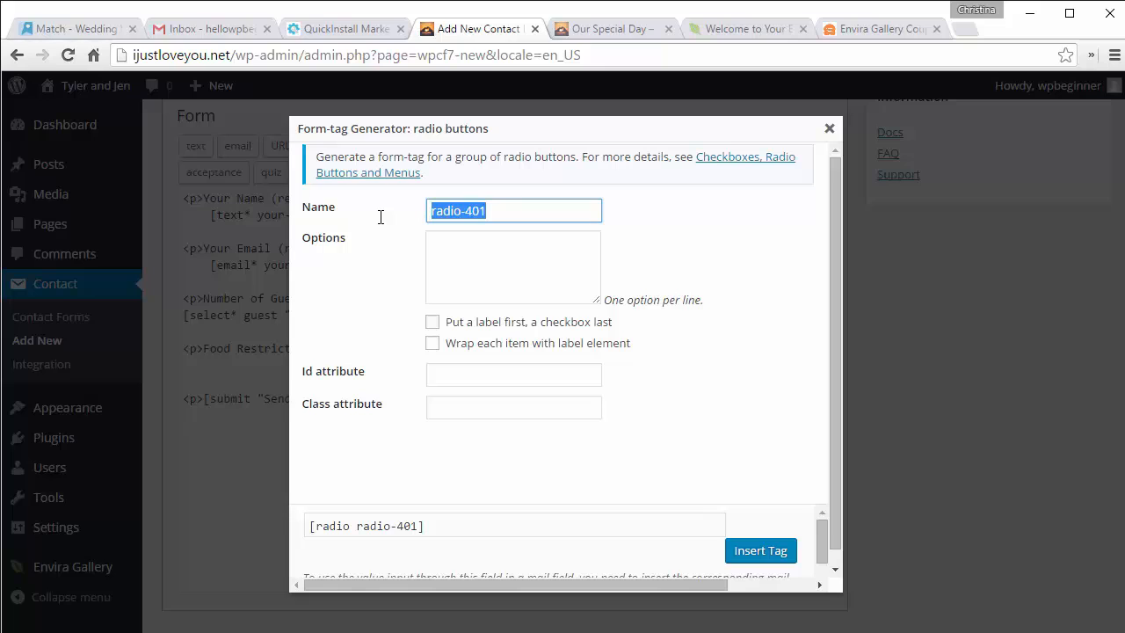
text(meat)
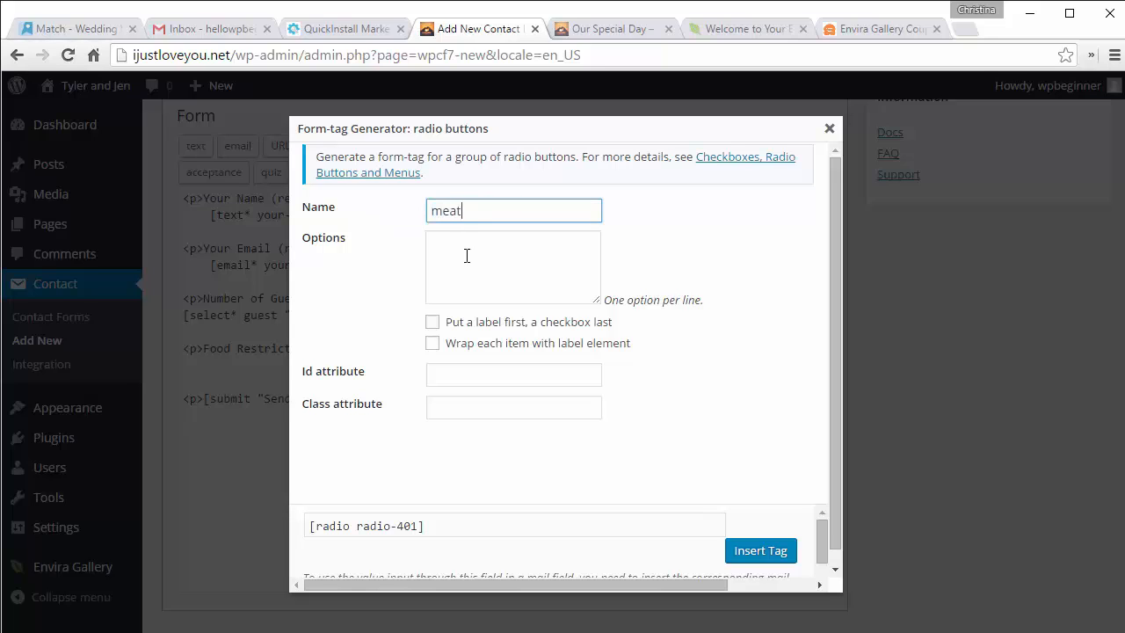
click(467, 255)
text(Chic)
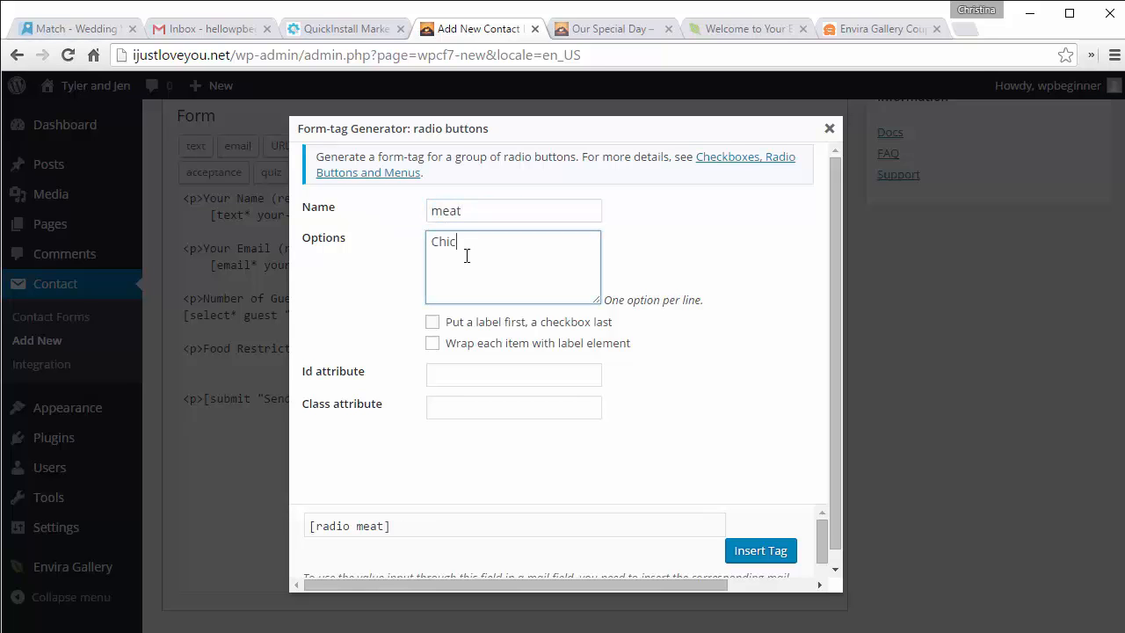
text(ken )
text(Vegeta)
text(rian)
click(743, 554)
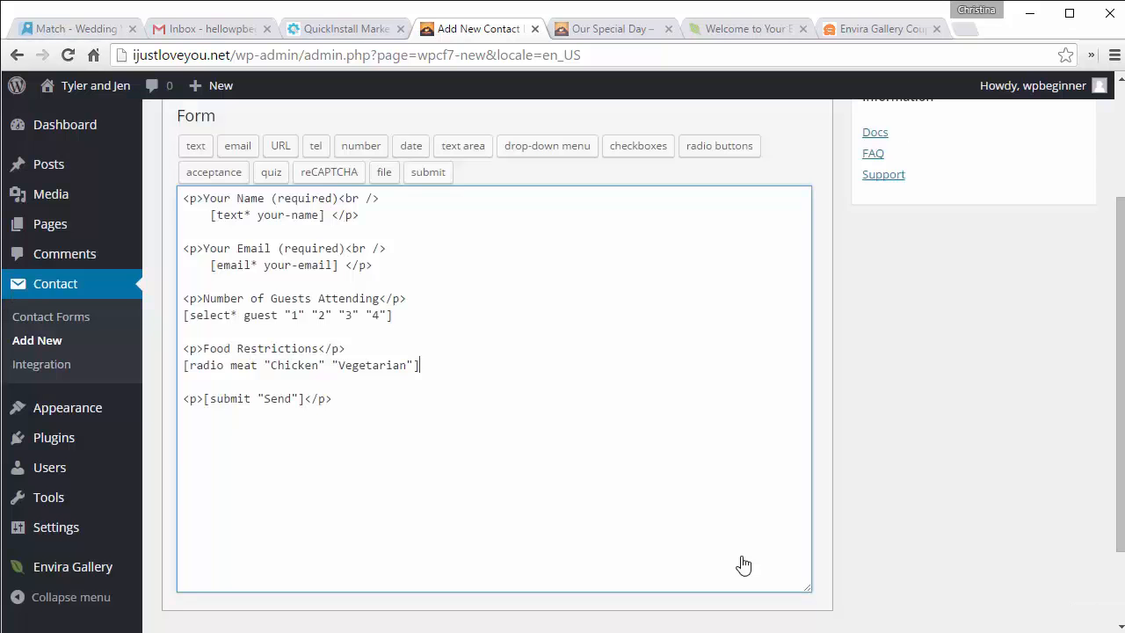
scroll(743, 564, up, 2)
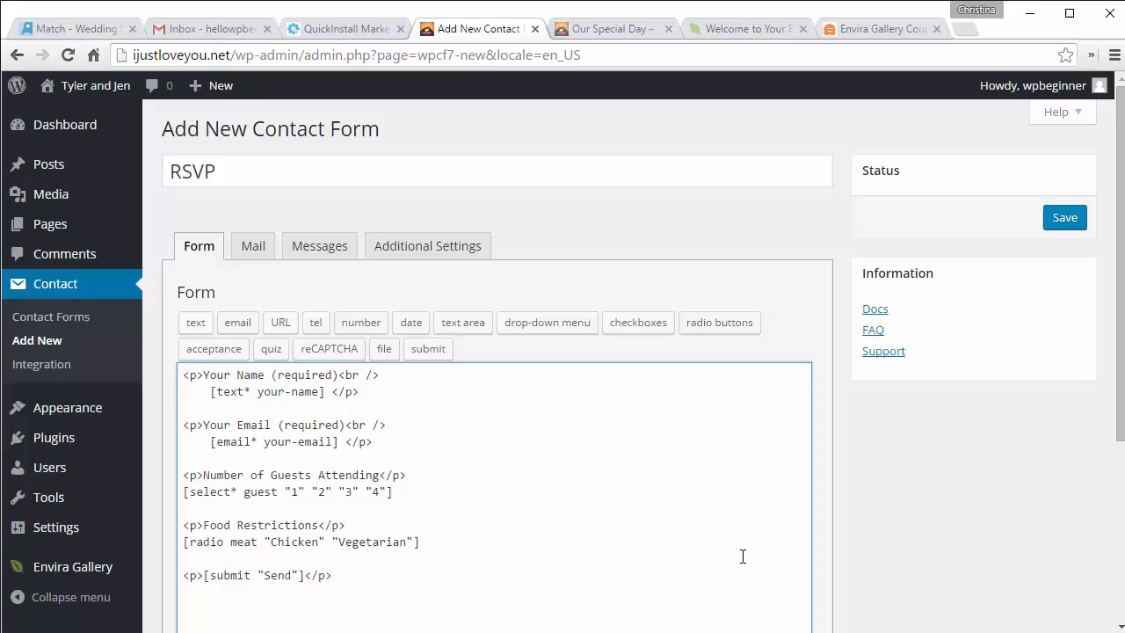
Step: Save the RSVP form and copy its shortcode [contact-form-7 id="50" title="RSVP"]
click(1060, 230)
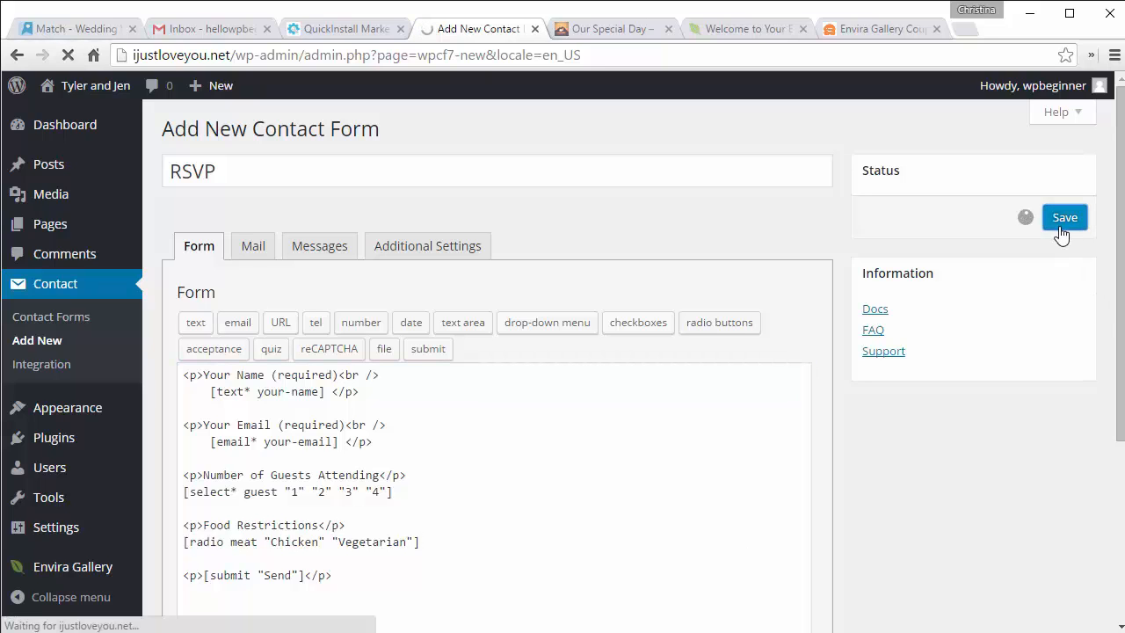
click(413, 281)
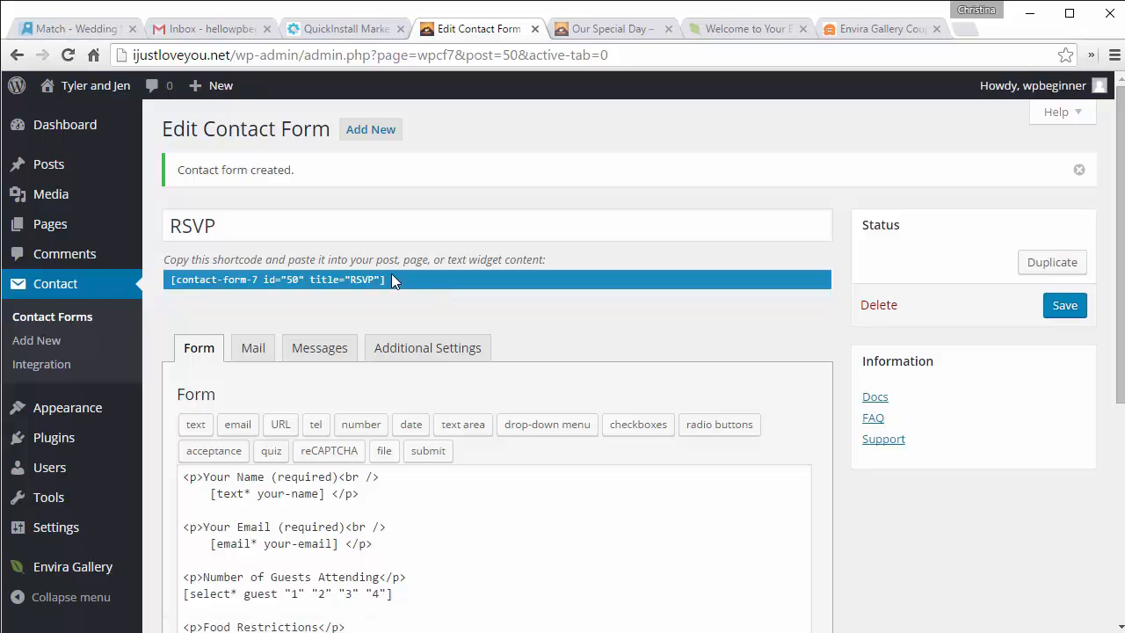
right_click(302, 283)
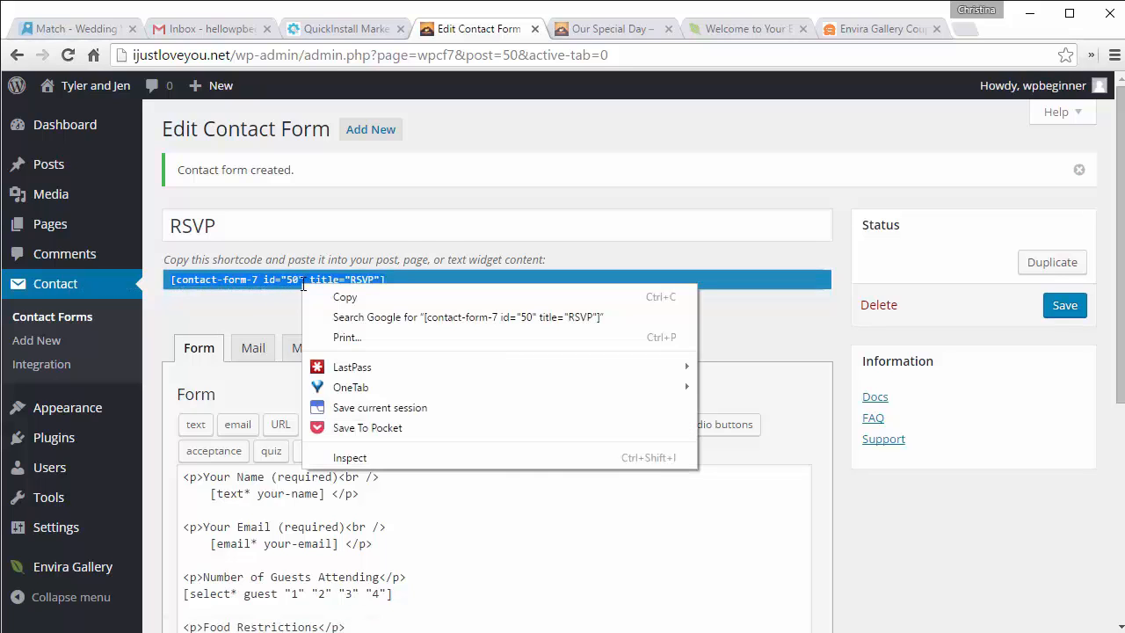
click(336, 298)
Step: Open the RSVP page from the pages list for editing
mouse_move(60, 239)
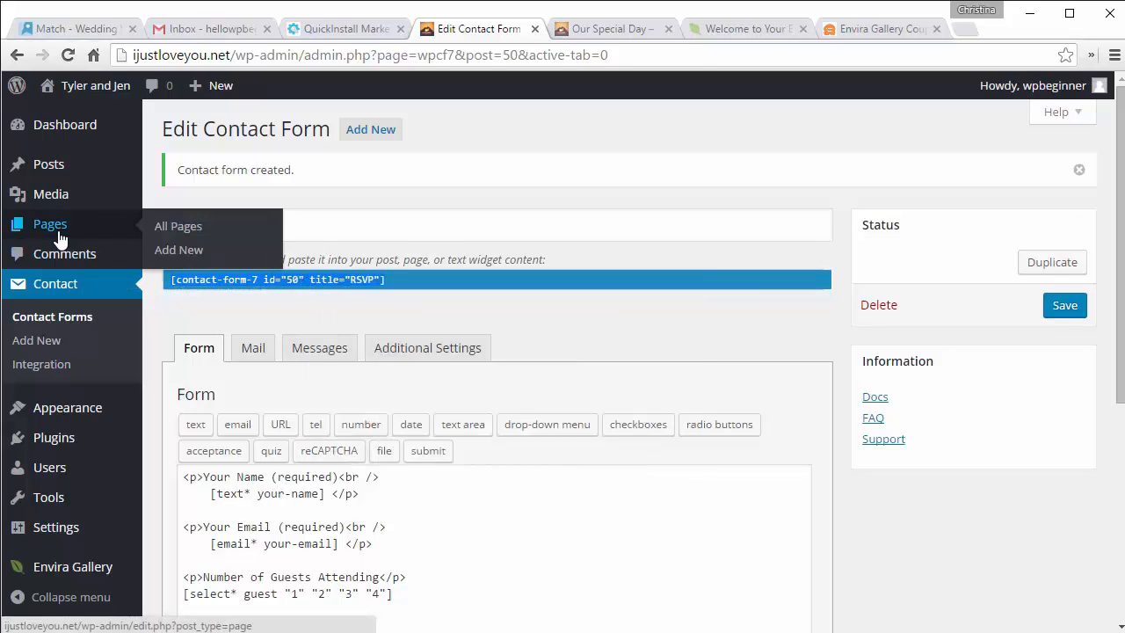
click(176, 230)
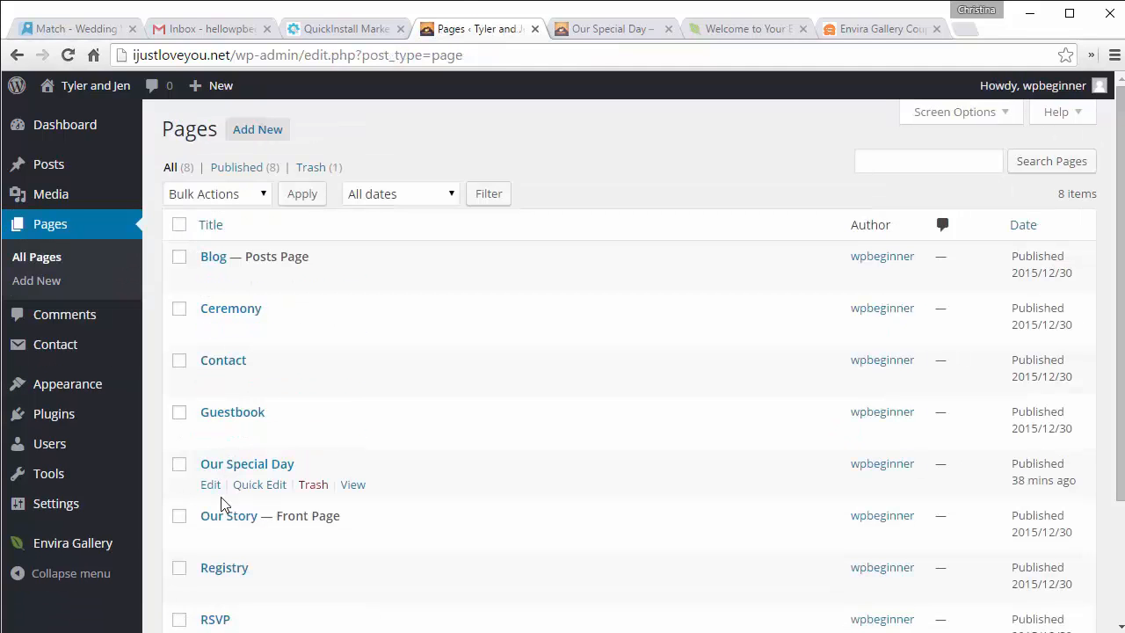
scroll(223, 527, down, 2)
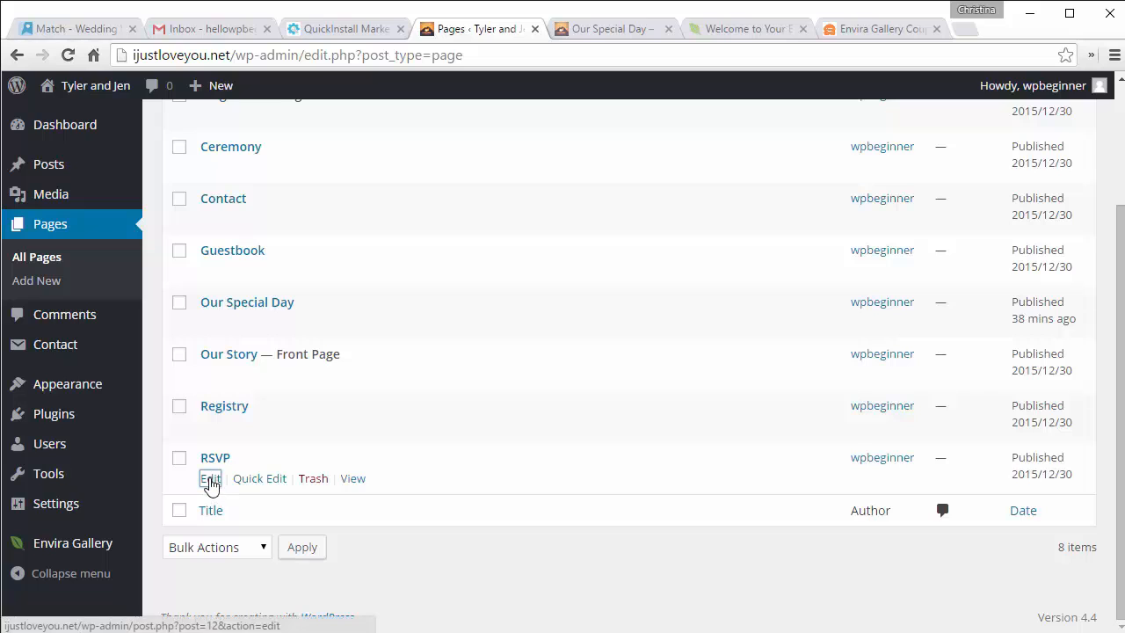
click(209, 480)
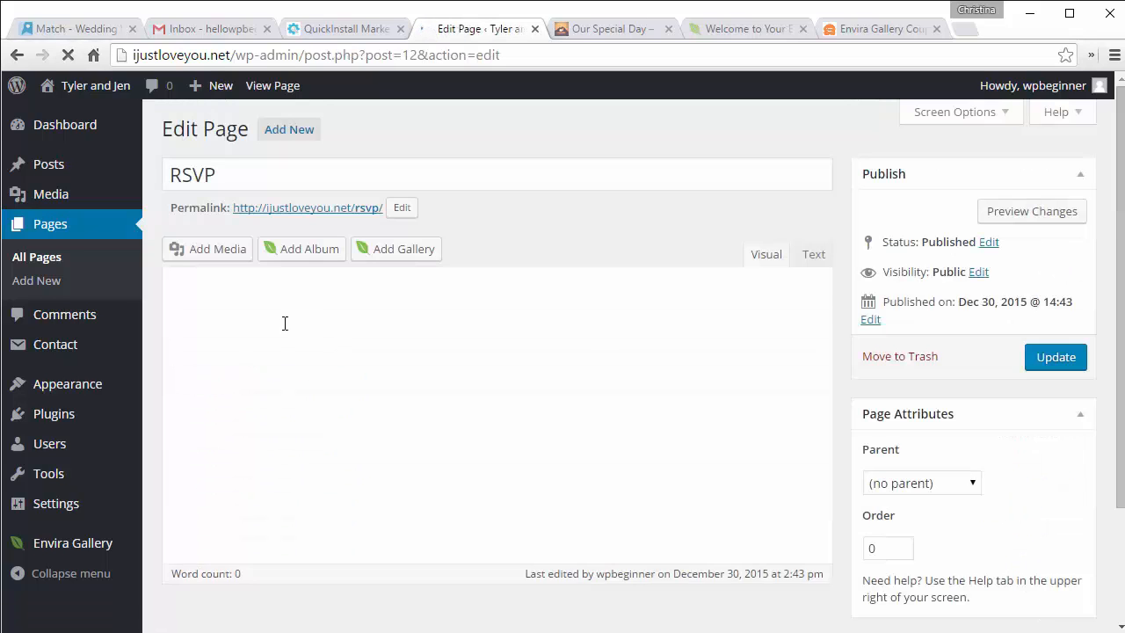
Step: Add 'We'd love to have you. Just let us know how many are coming.' above the form and update
click(284, 322)
key(ctrl+v)
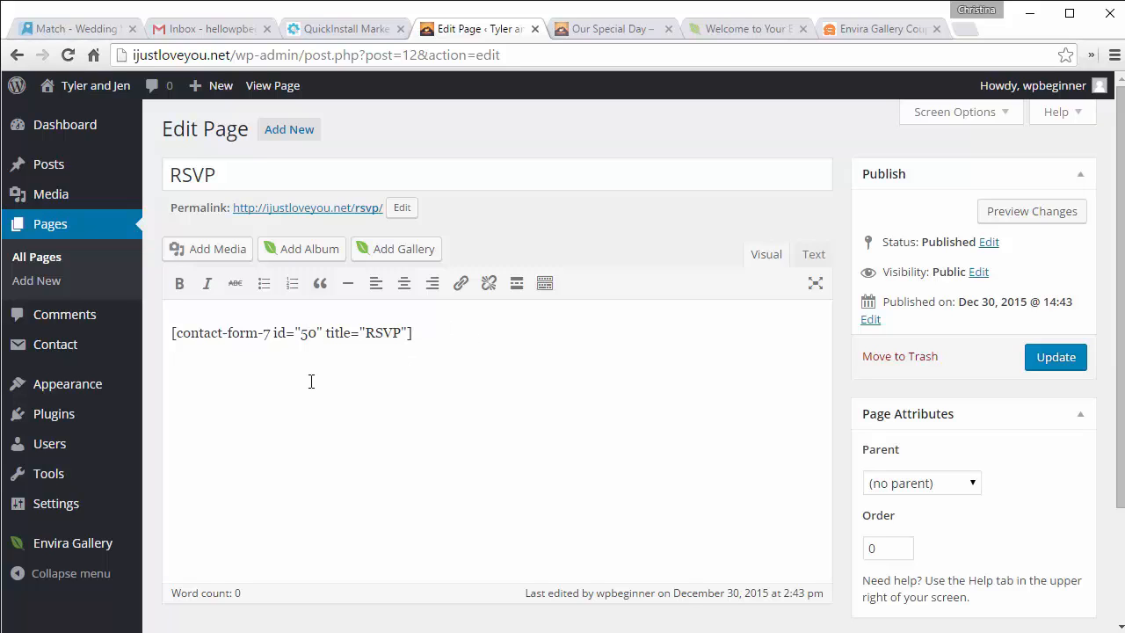
key(Return)
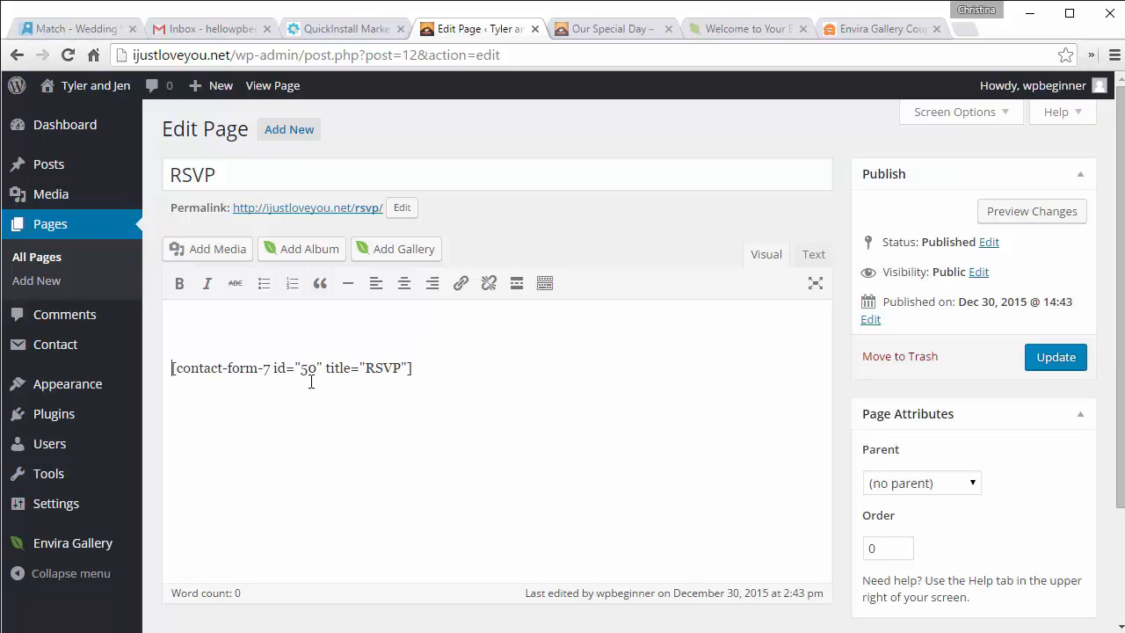
text(We'd love to have you. )
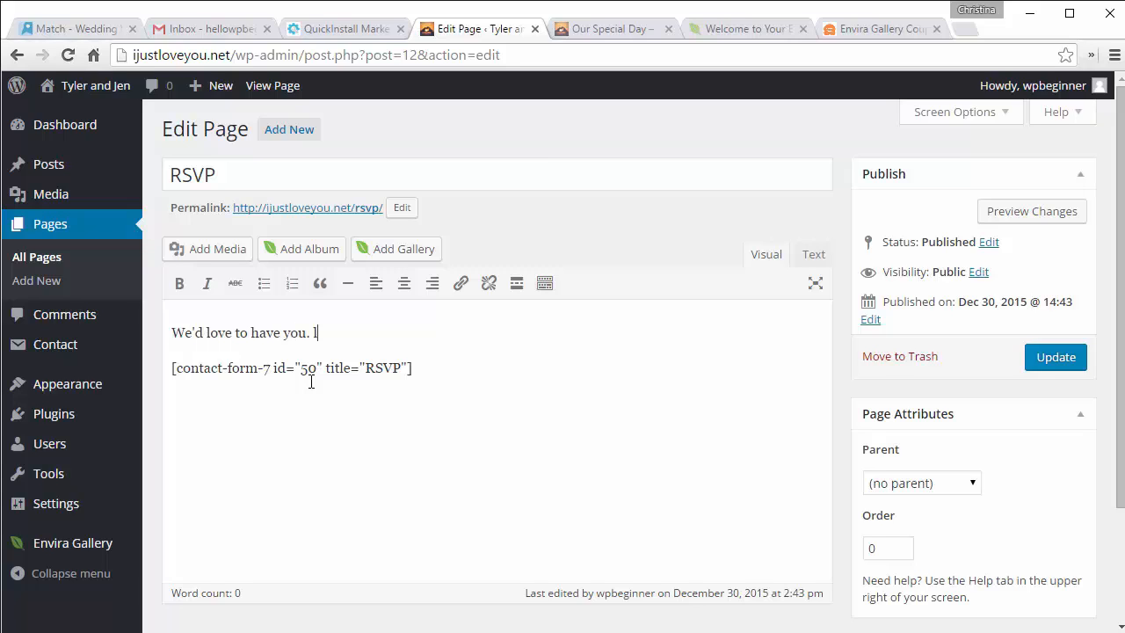
text(Just let us know how m)
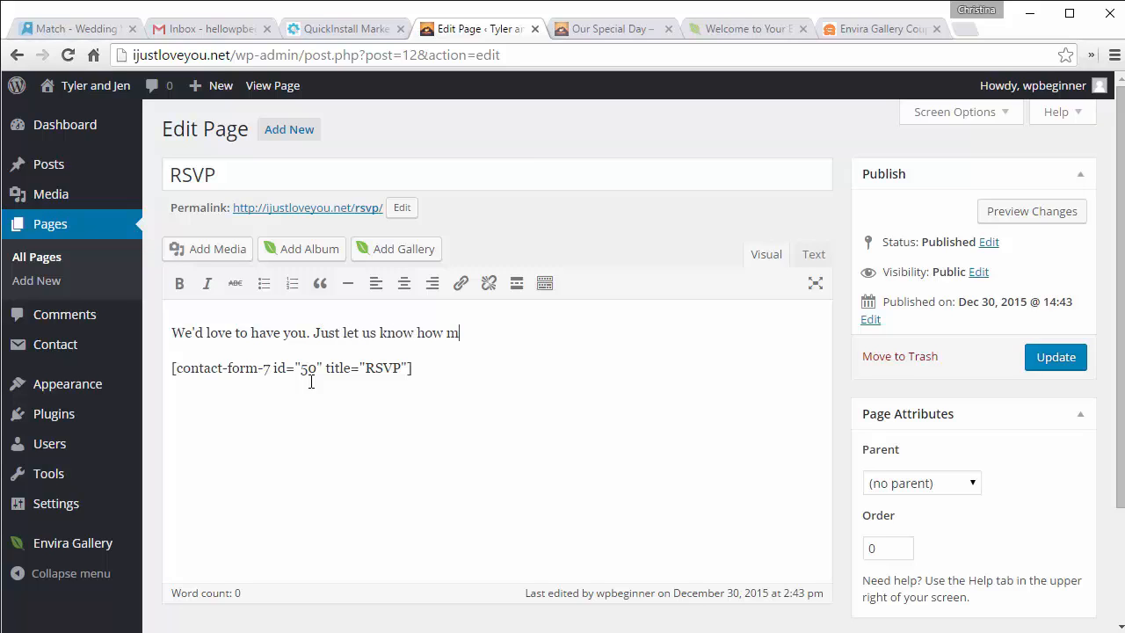
text(any are coming.)
click(1053, 356)
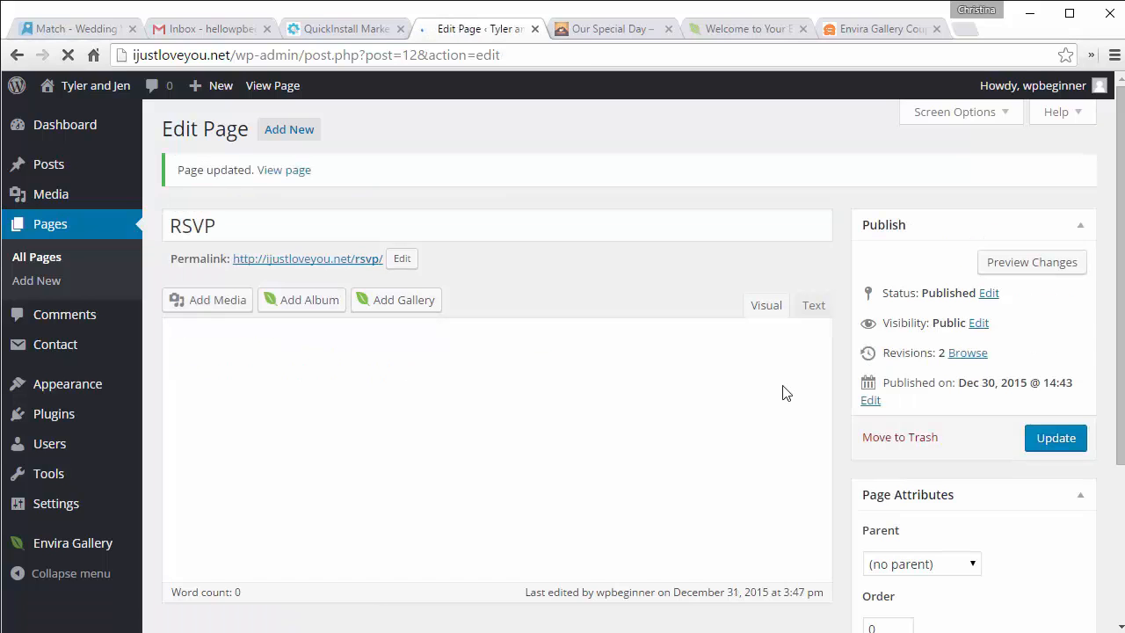
Step: Test the live RSVP form, leaving 1 guest and choosing Vegetarian, then return home
click(341, 262)
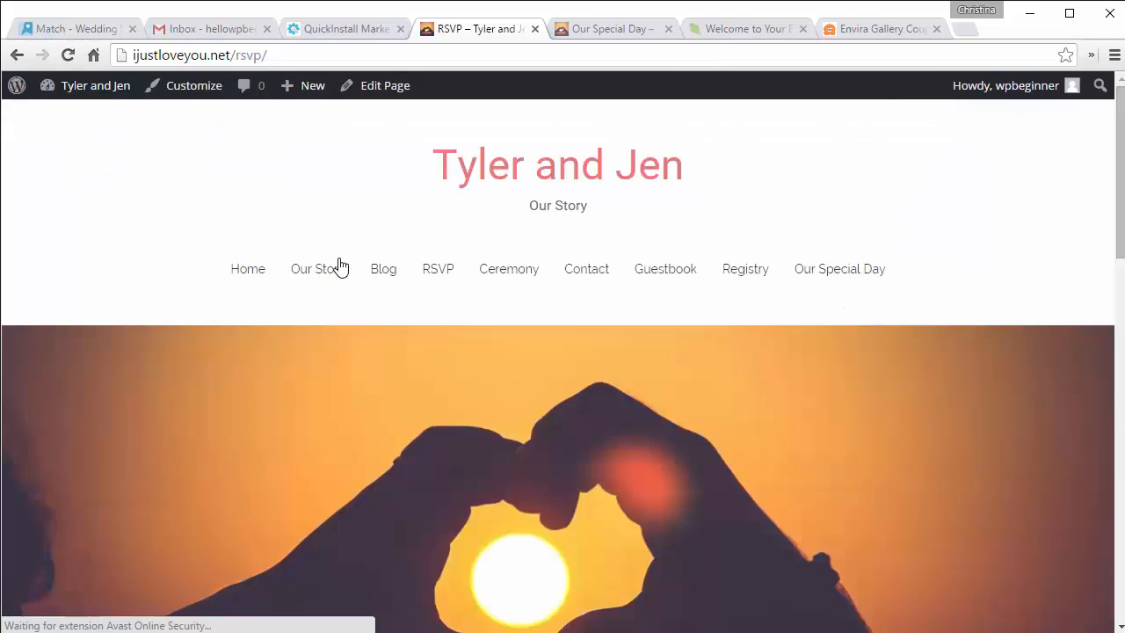
scroll(341, 266, down, 5)
scroll(341, 266, down, 3)
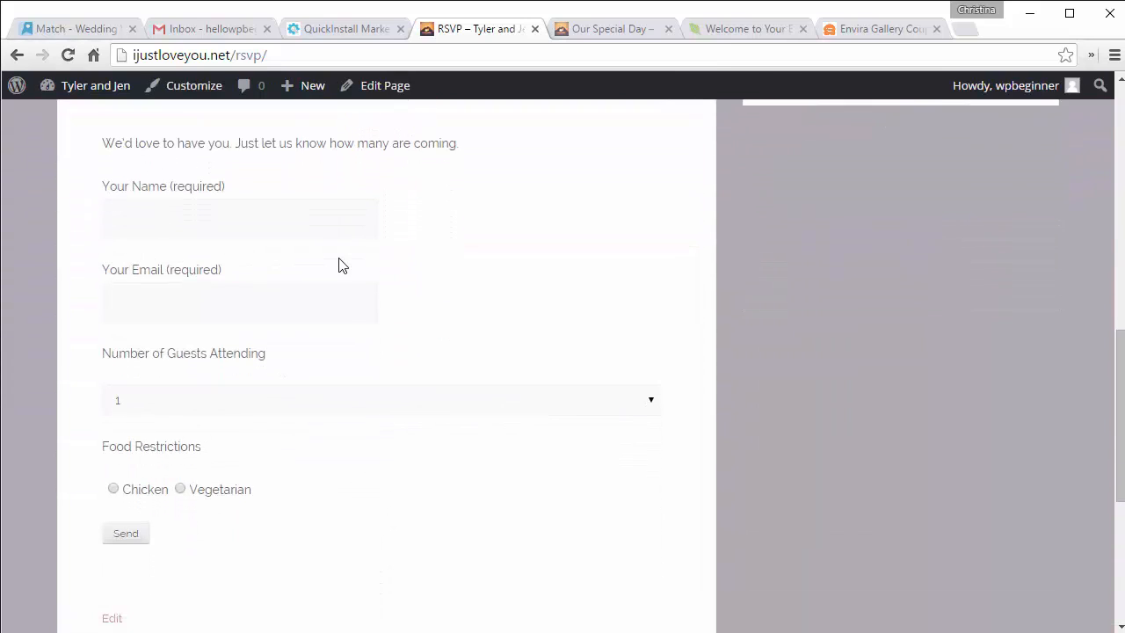
click(651, 408)
click(651, 408)
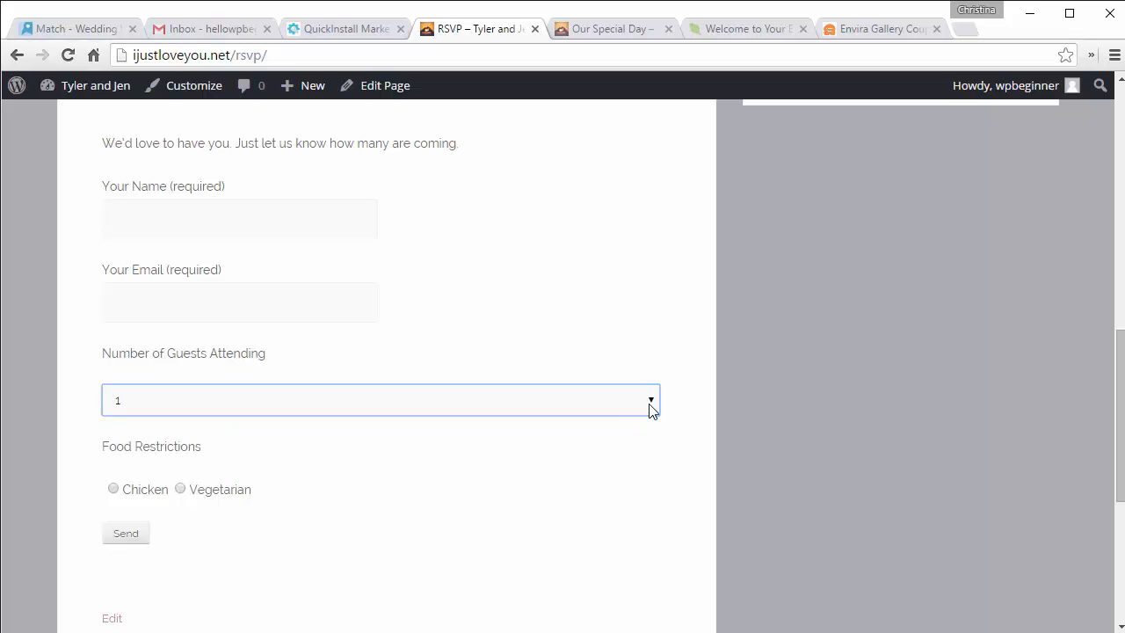
click(180, 496)
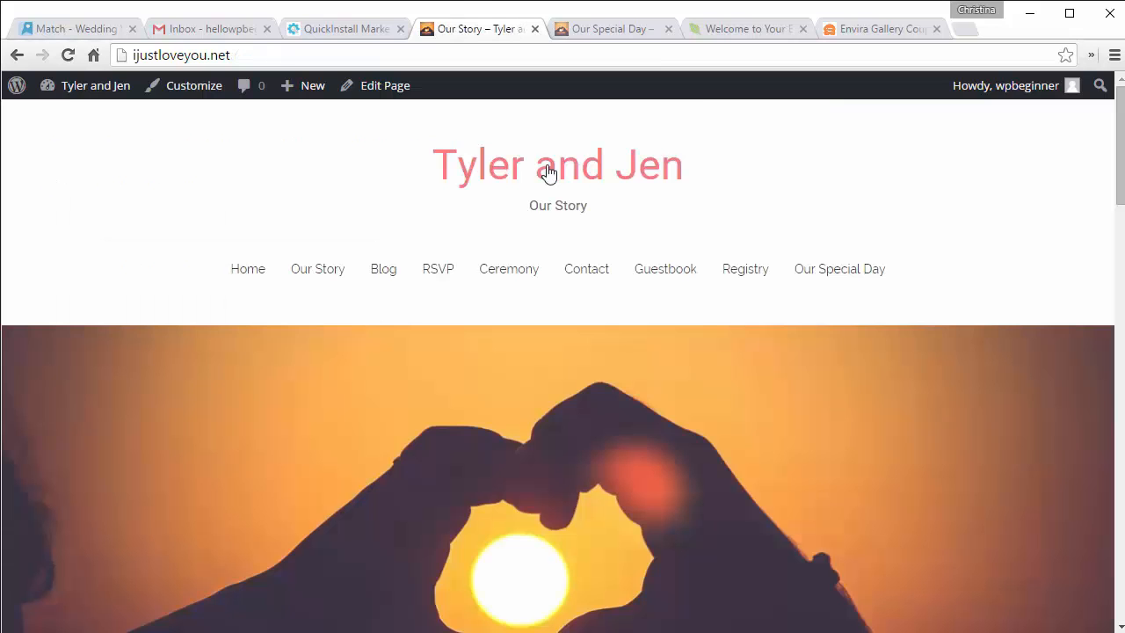
click(548, 173)
Step: Start a new post titled 'Two Weeks Before the Wedding'
mouse_move(303, 88)
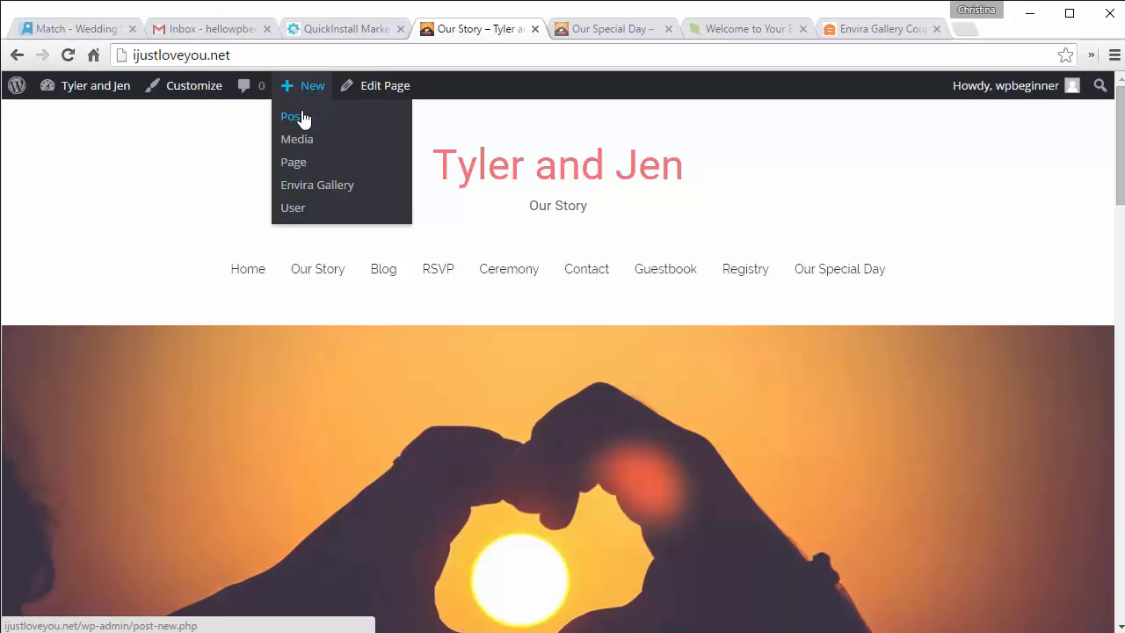
click(294, 120)
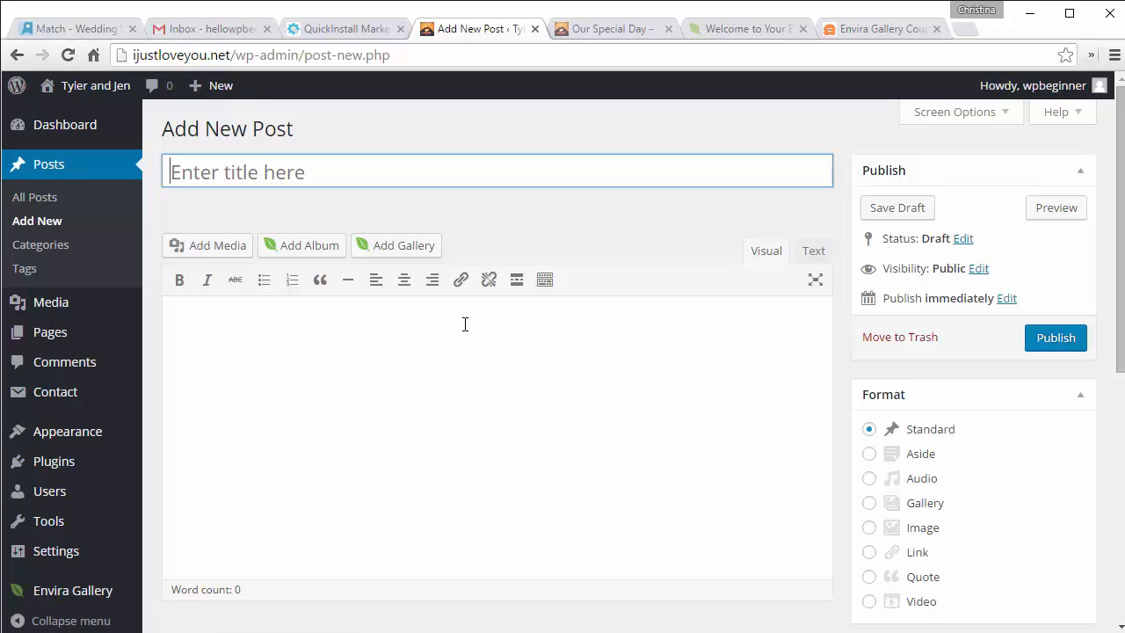
scroll(465, 325, down, 3)
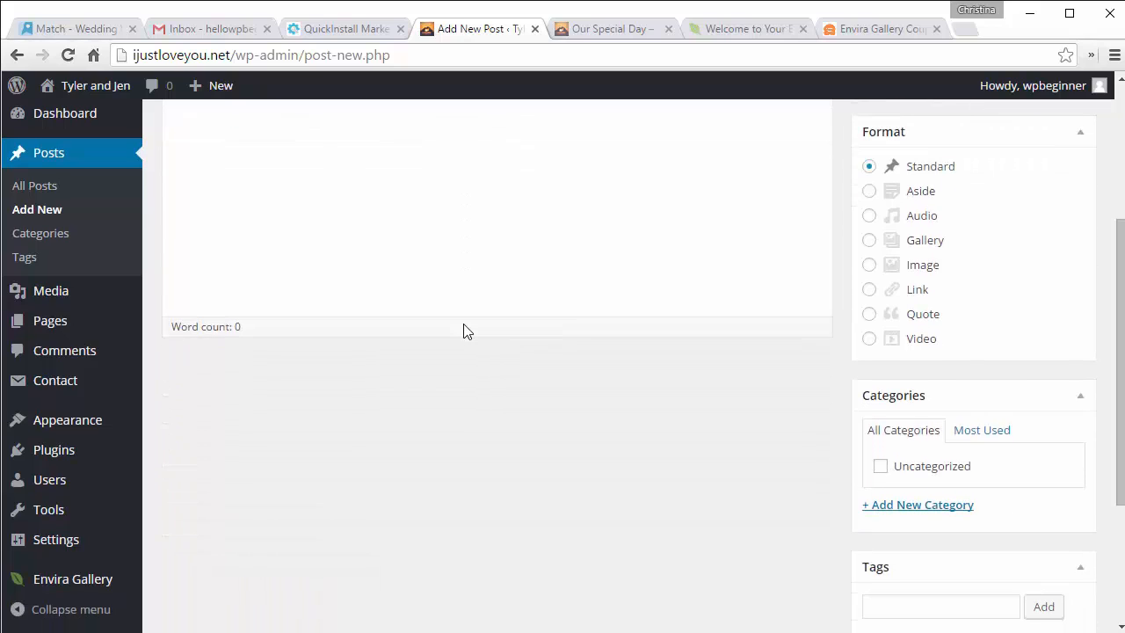
scroll(465, 325, up, 3)
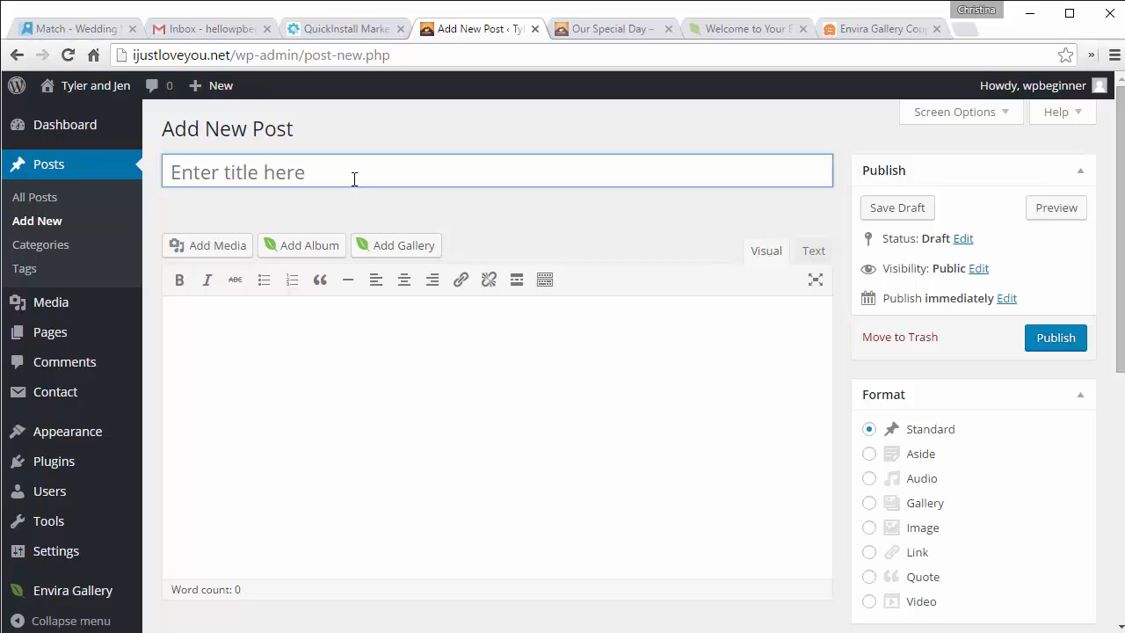
text(Two Week)
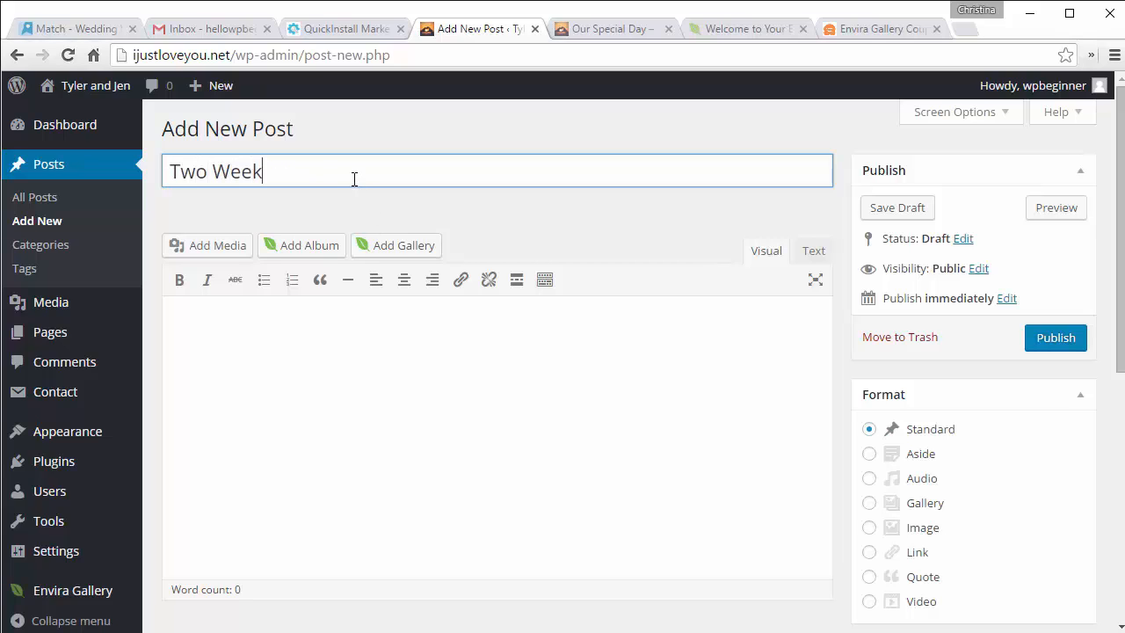
text(s Bego)
key(BackSpace)
key(BackSpace)
text(fore the )
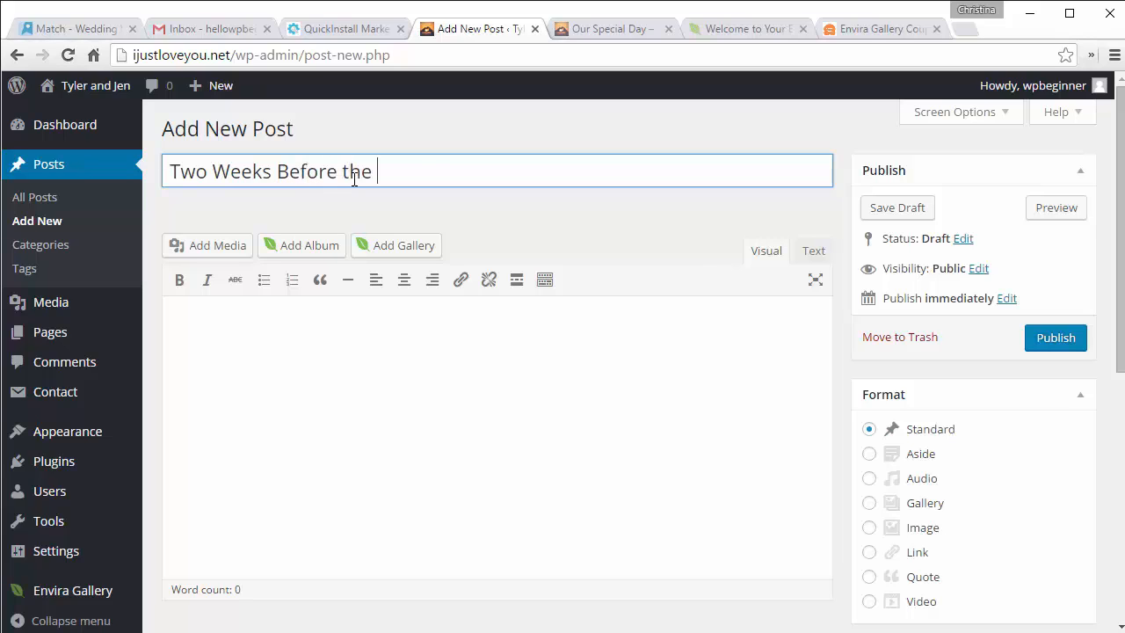
text(Wedding)
Step: Add the body 'Getting closer…', publish, and reload the Our Special Day page
click(362, 396)
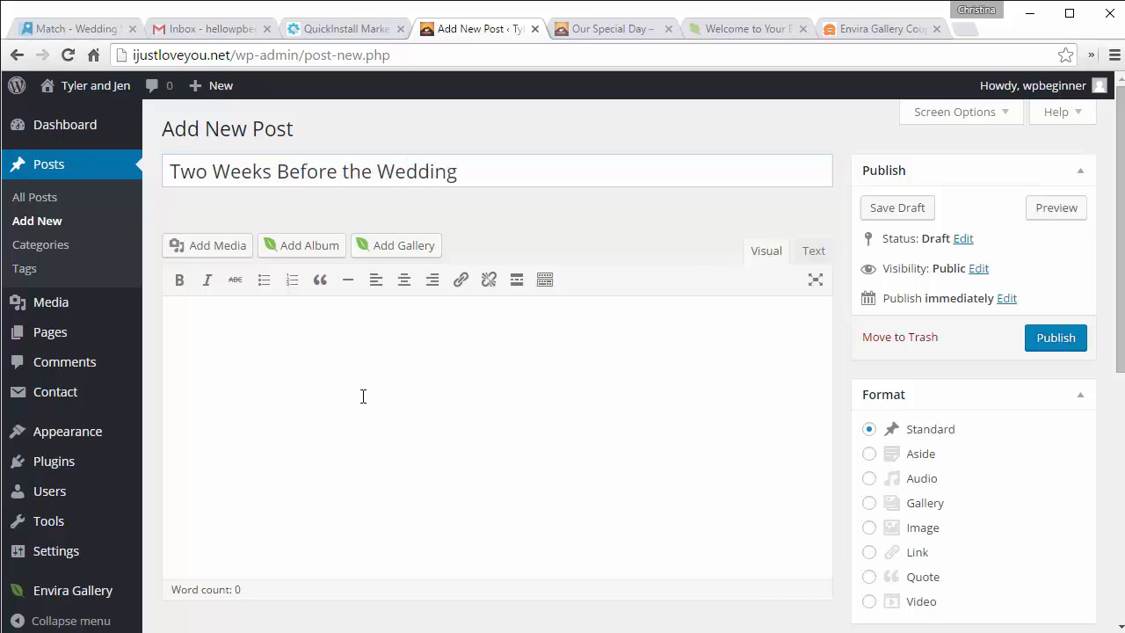
text(Getting closer...)
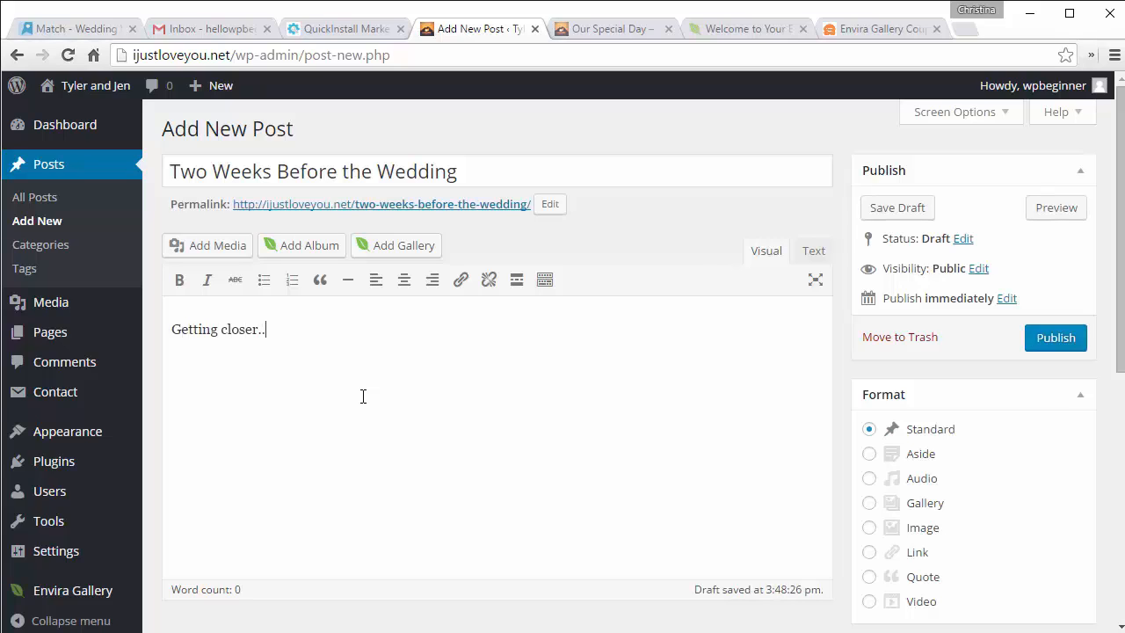
click(1042, 348)
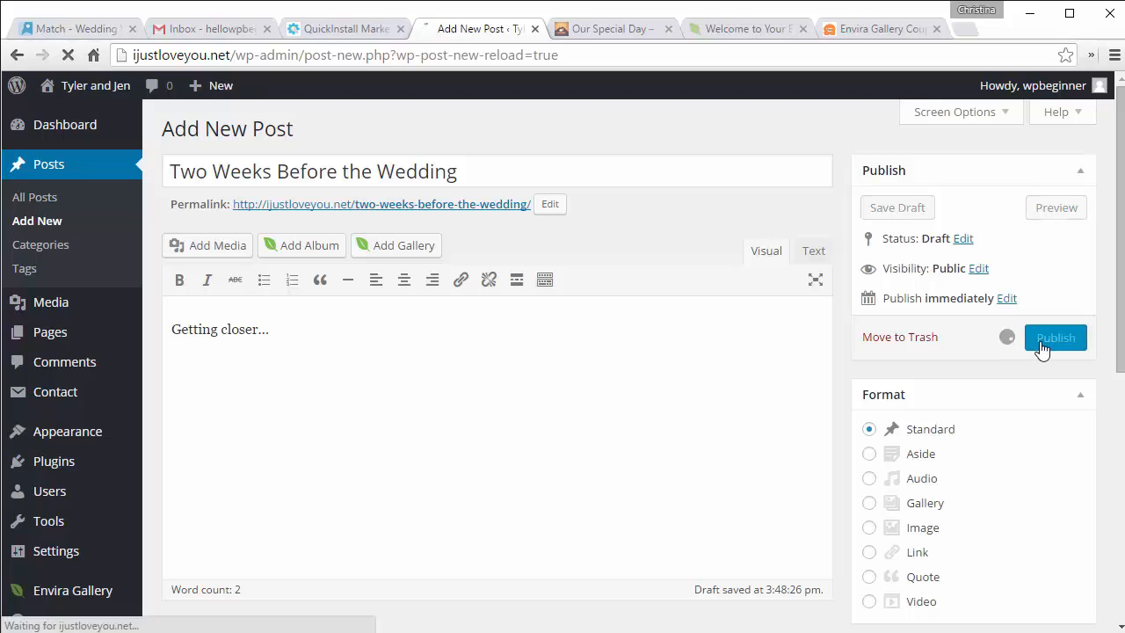
click(615, 32)
key(F5)
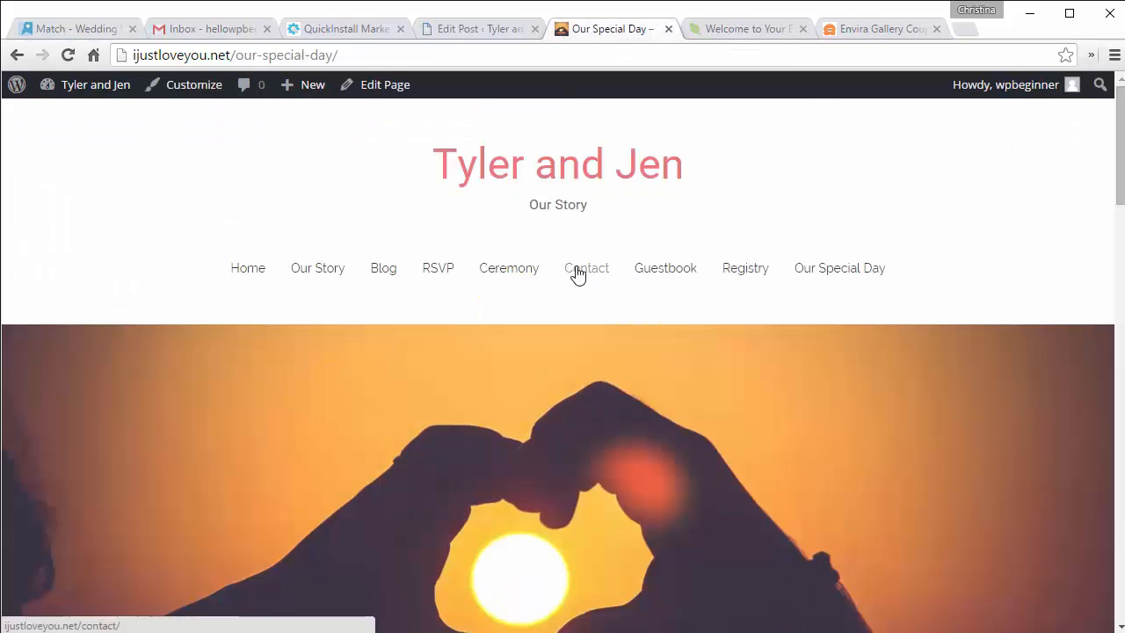
Step: Check the Blog page shows 'Two Weeks Before the Wedding' and open the widget settings
click(525, 177)
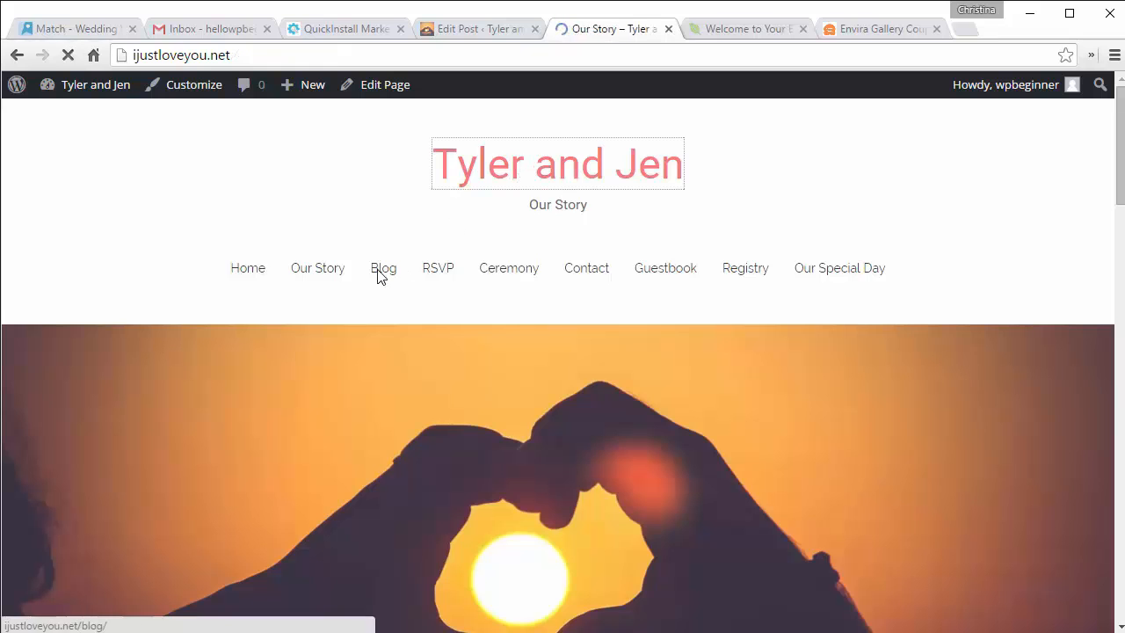
click(379, 276)
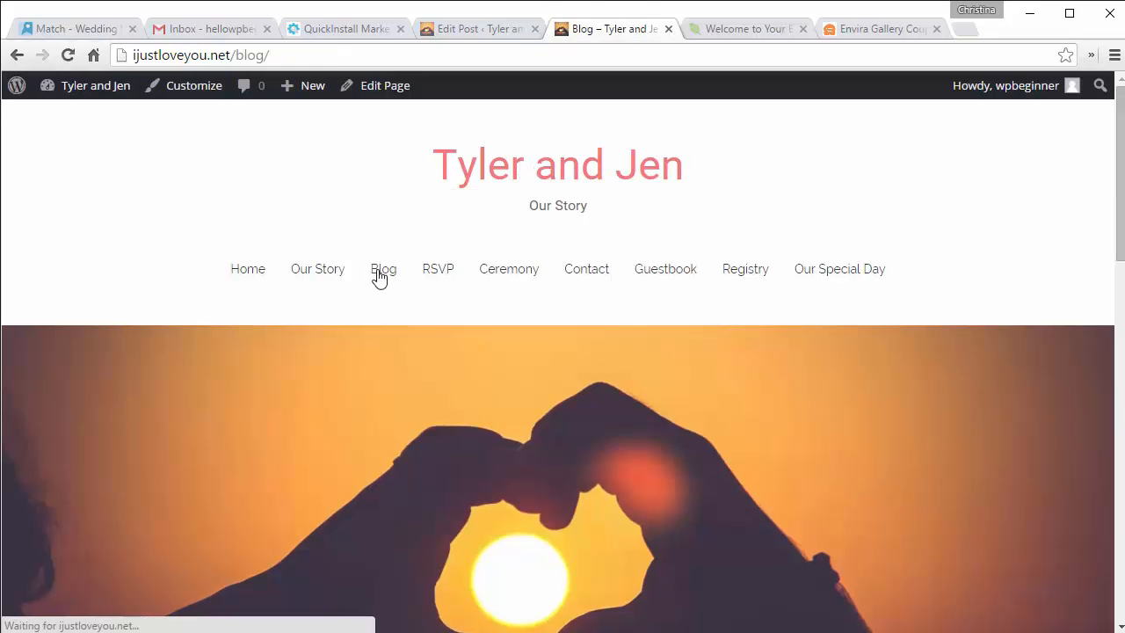
scroll(379, 278, down, 8)
scroll(378, 278, up, 1)
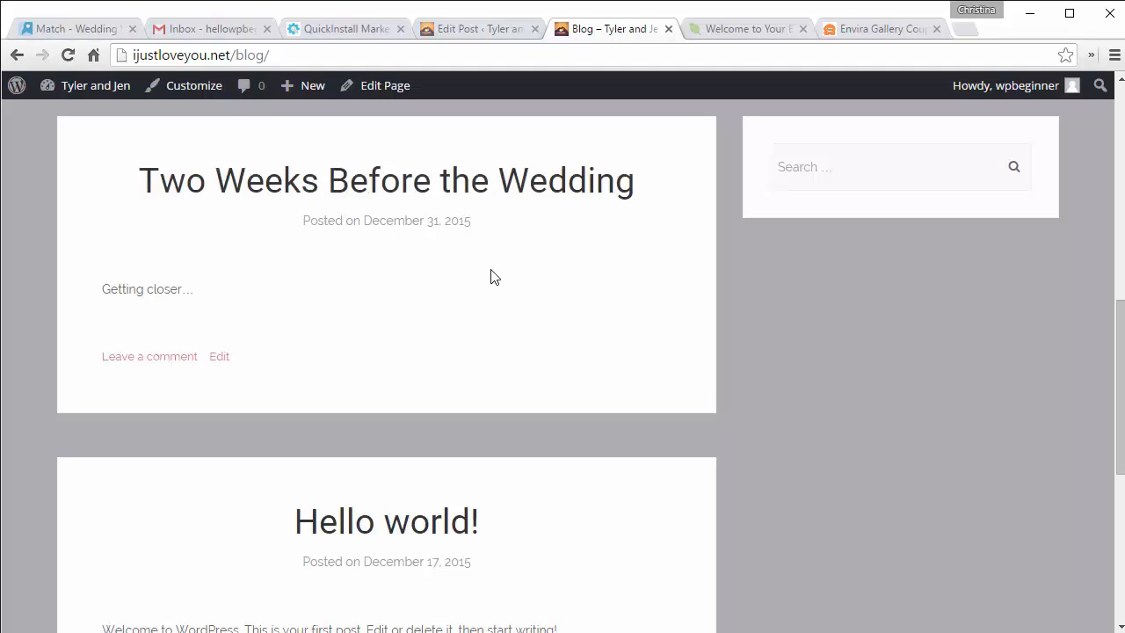
scroll(490, 278, up, 10)
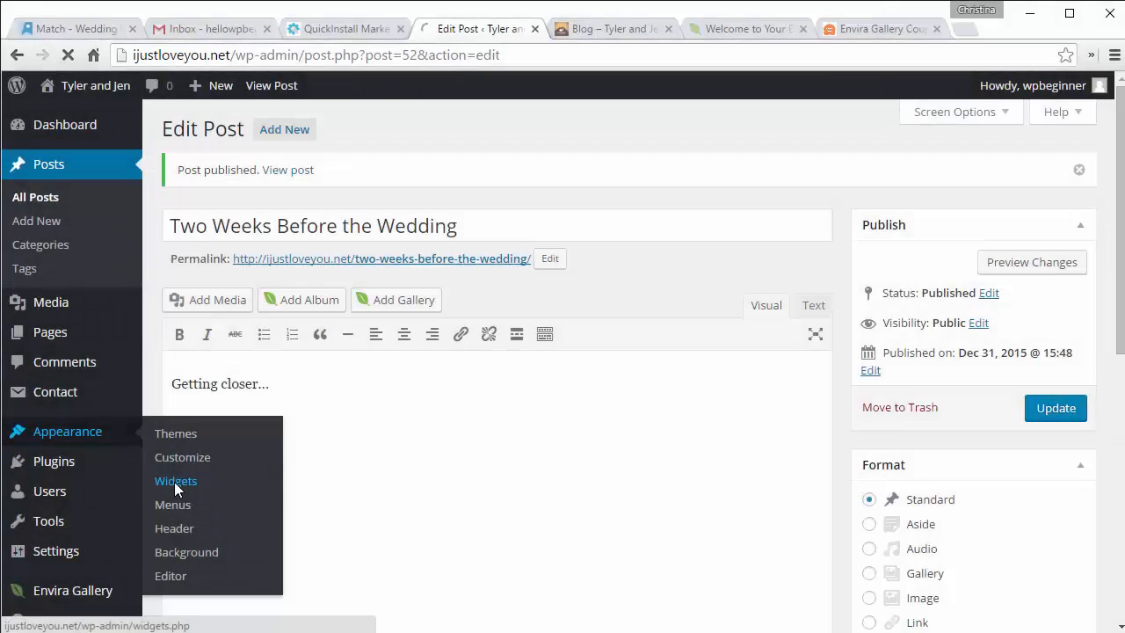
click(176, 483)
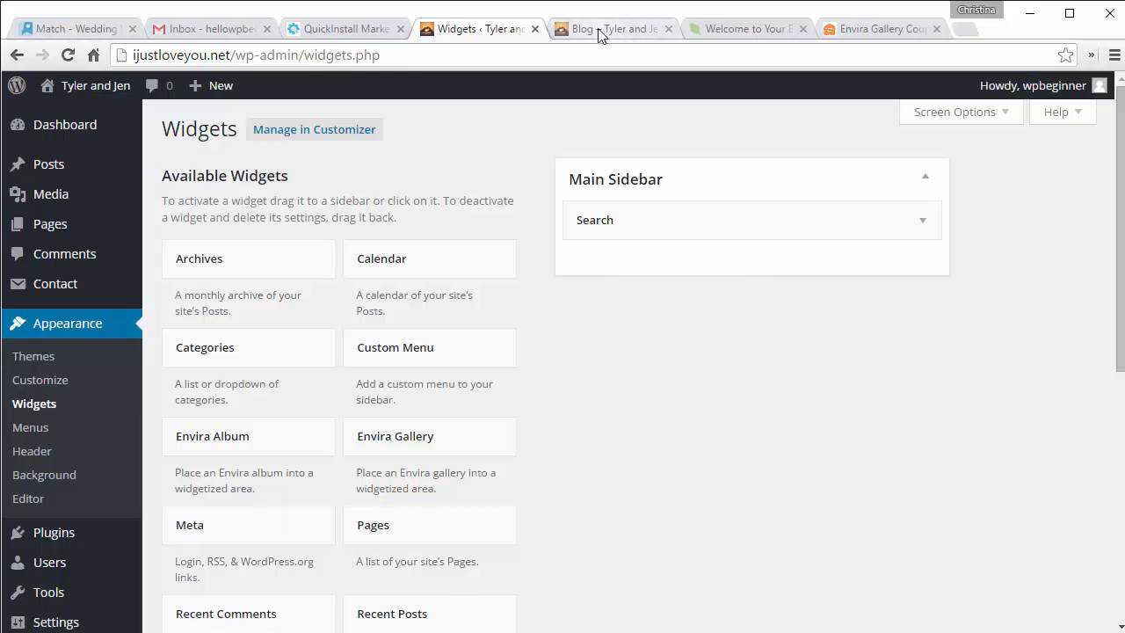
click(598, 29)
scroll(592, 254, down, 6)
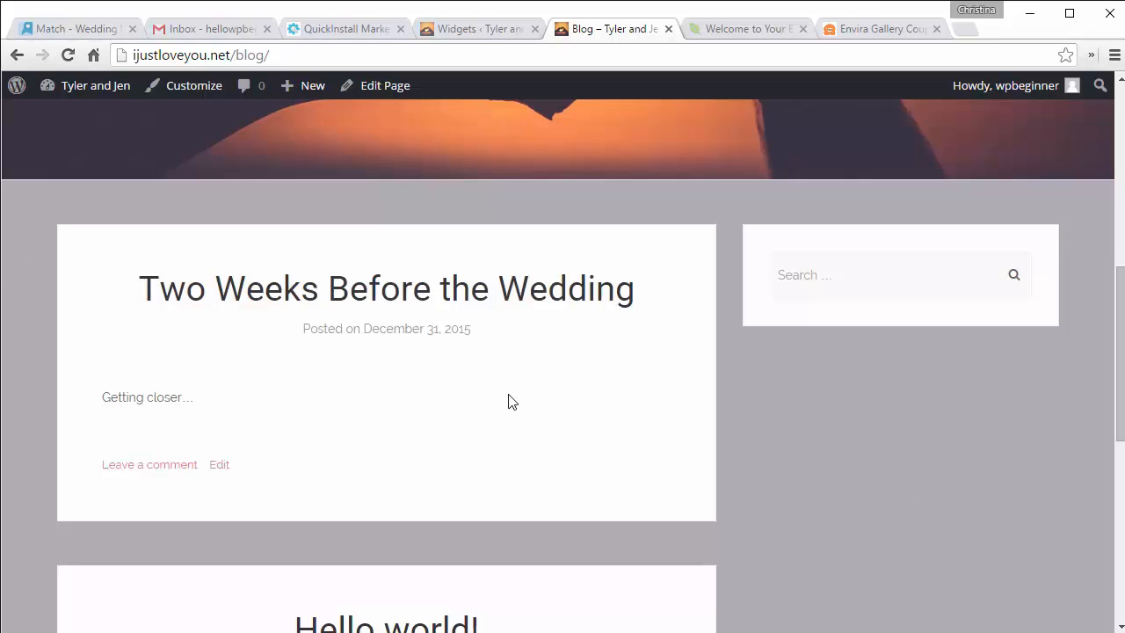
Step: Open the Match theme's live demo and scroll to its About Us and Main Ceremony cards
click(64, 32)
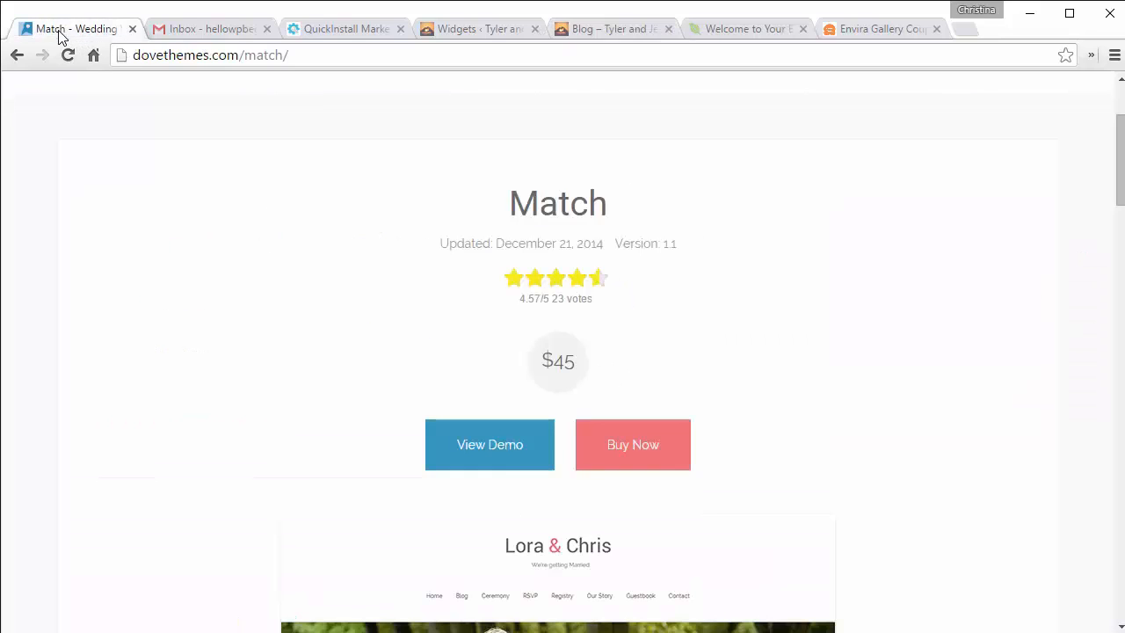
scroll(246, 383, down, 6)
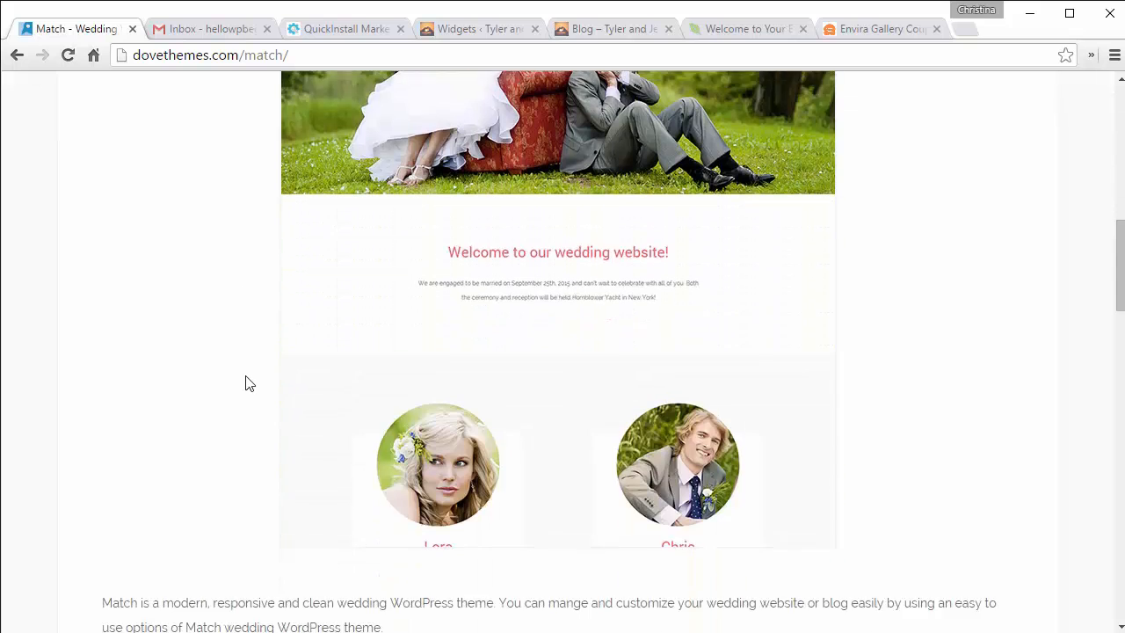
scroll(246, 383, down, 9)
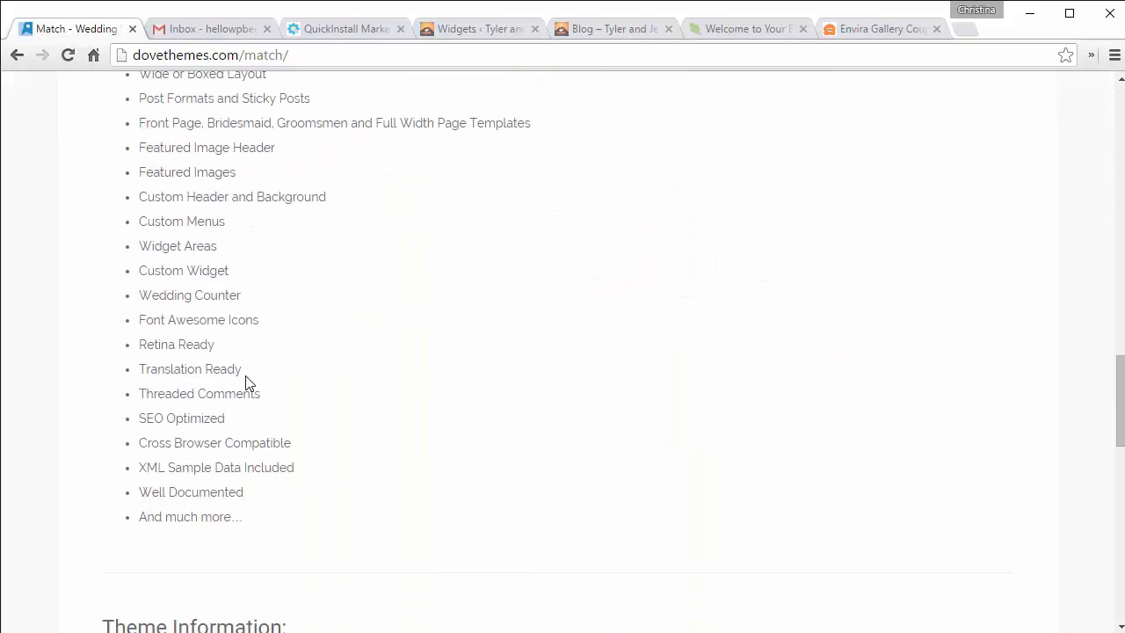
scroll(246, 383, down, 6)
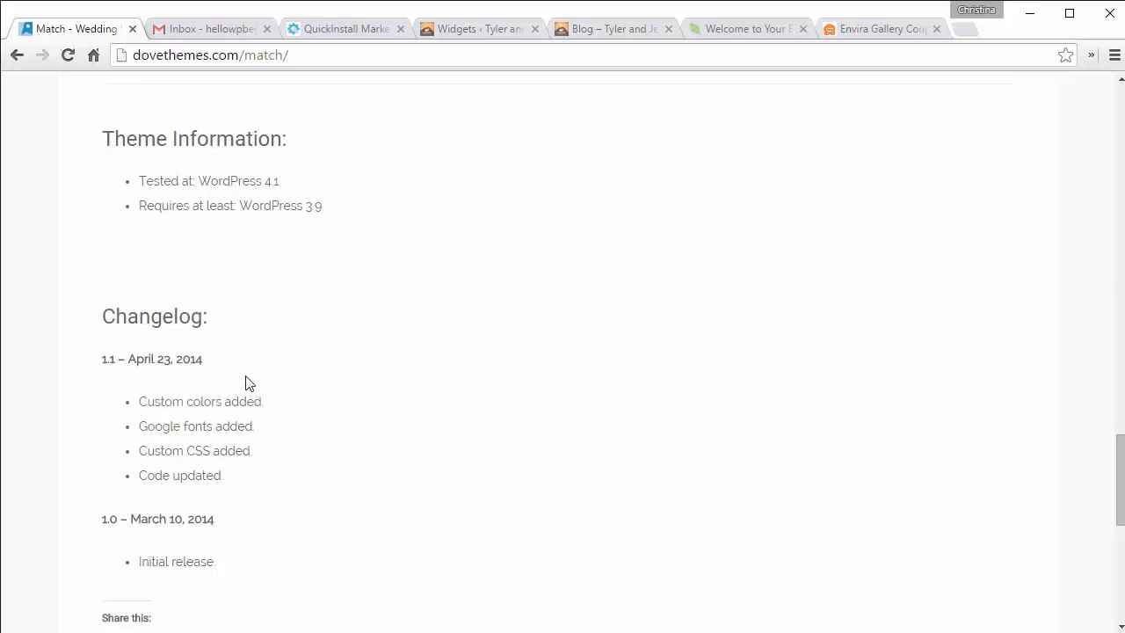
scroll(246, 383, up, 20)
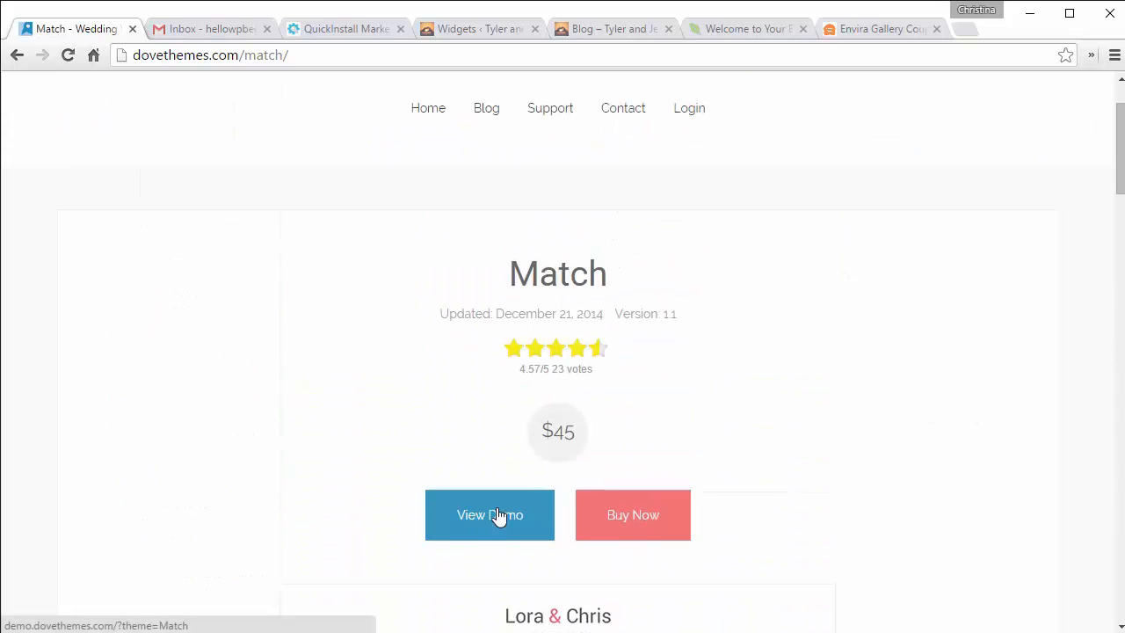
click(497, 515)
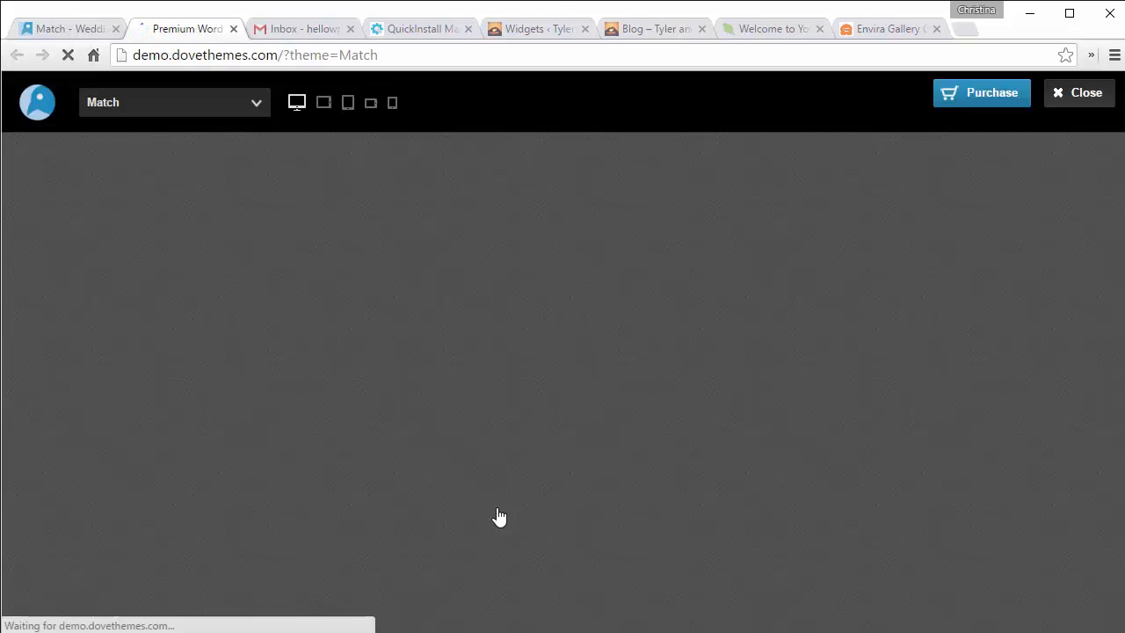
scroll(409, 260, down, 8)
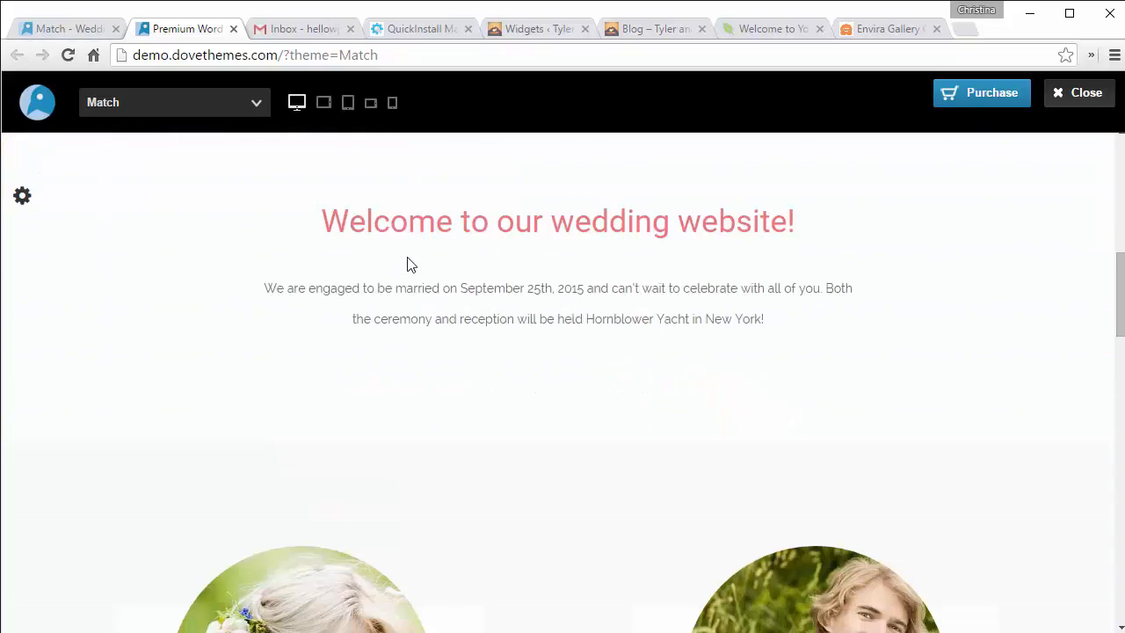
scroll(407, 259, down, 10)
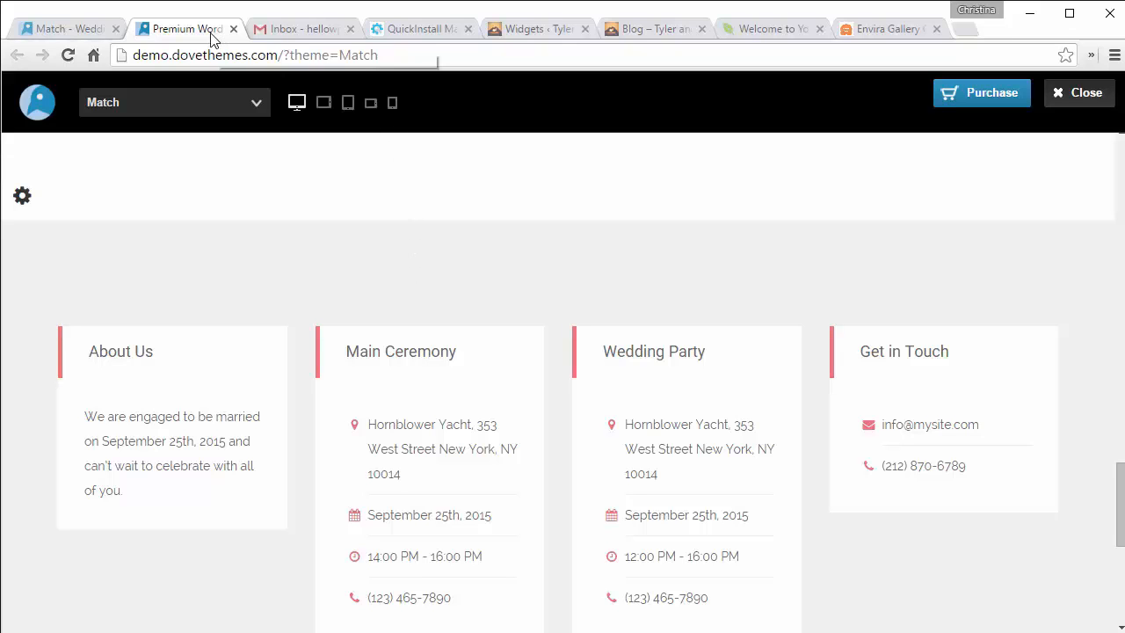
Step: Replace the Main Sidebar's Search widget with an Envira Gallery widget titled 'Our Friends' and save it
click(554, 34)
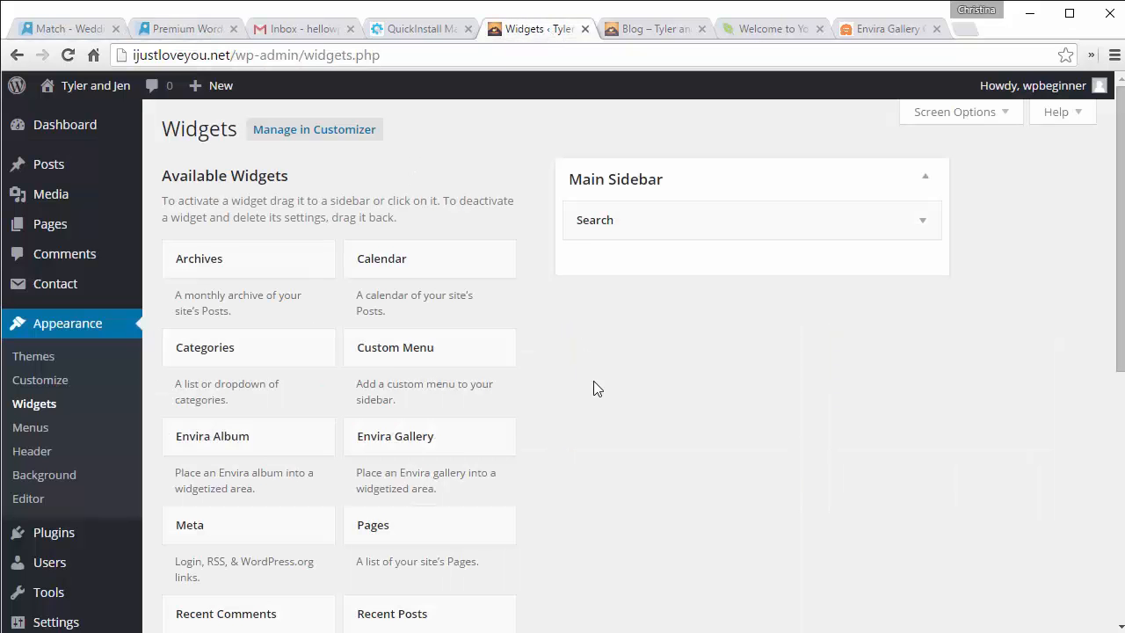
drag(658, 219, 357, 291)
scroll(564, 346, down, 3)
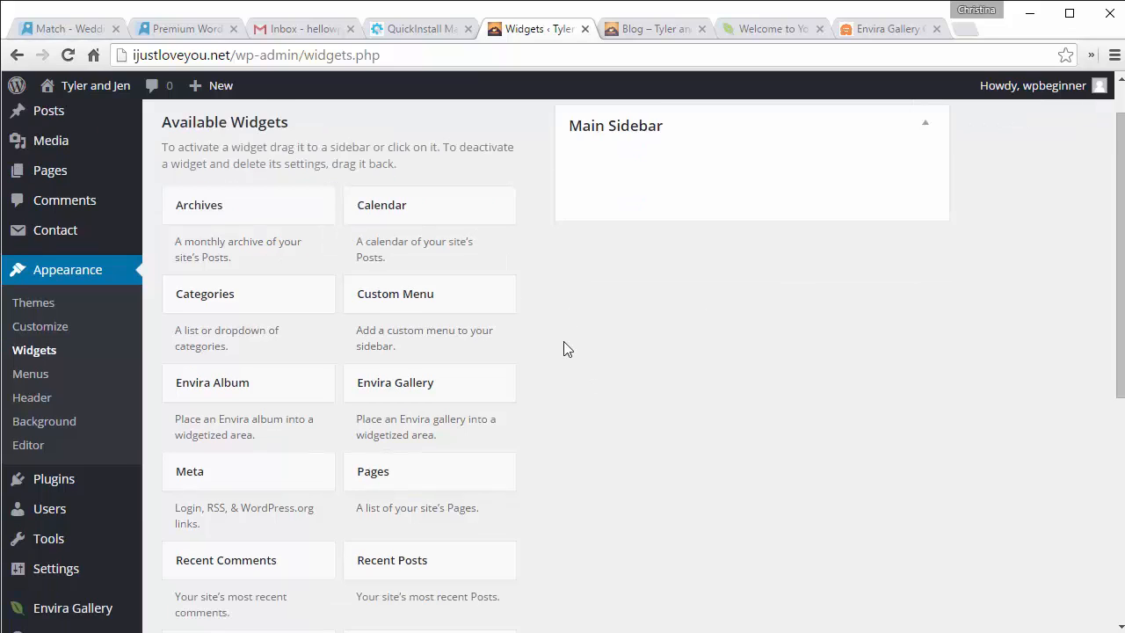
drag(434, 319, 672, 147)
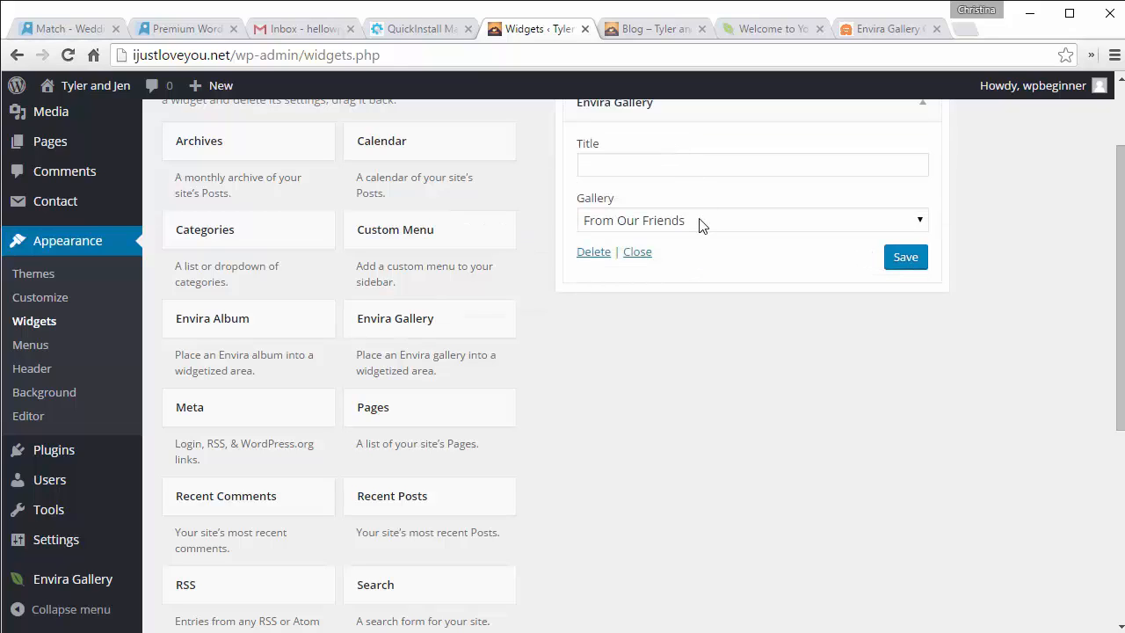
click(644, 164)
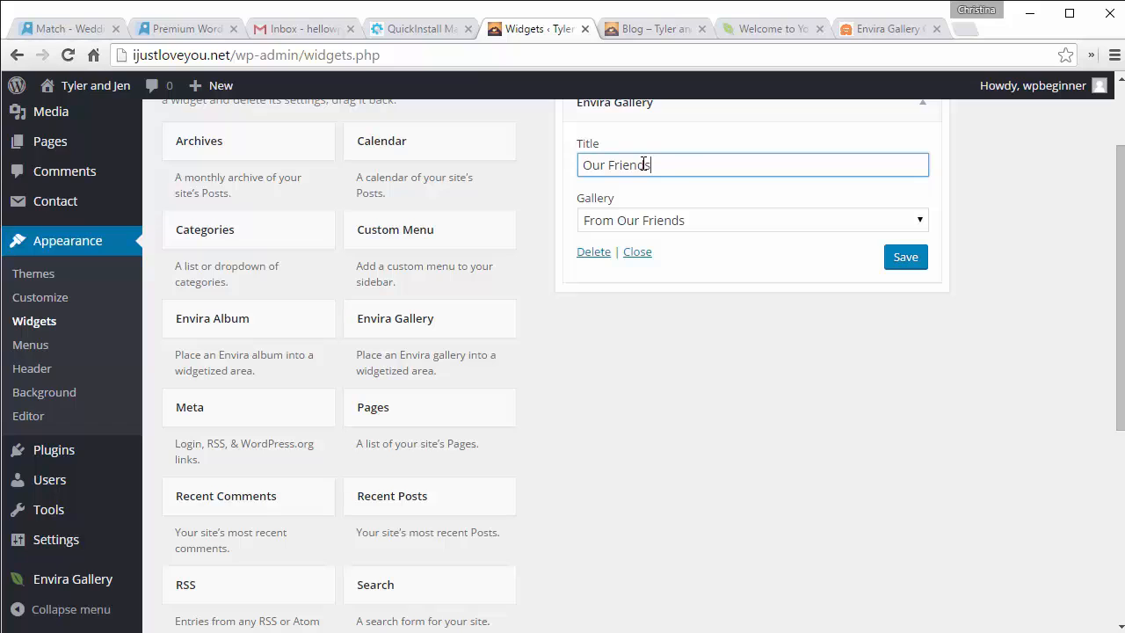
click(905, 259)
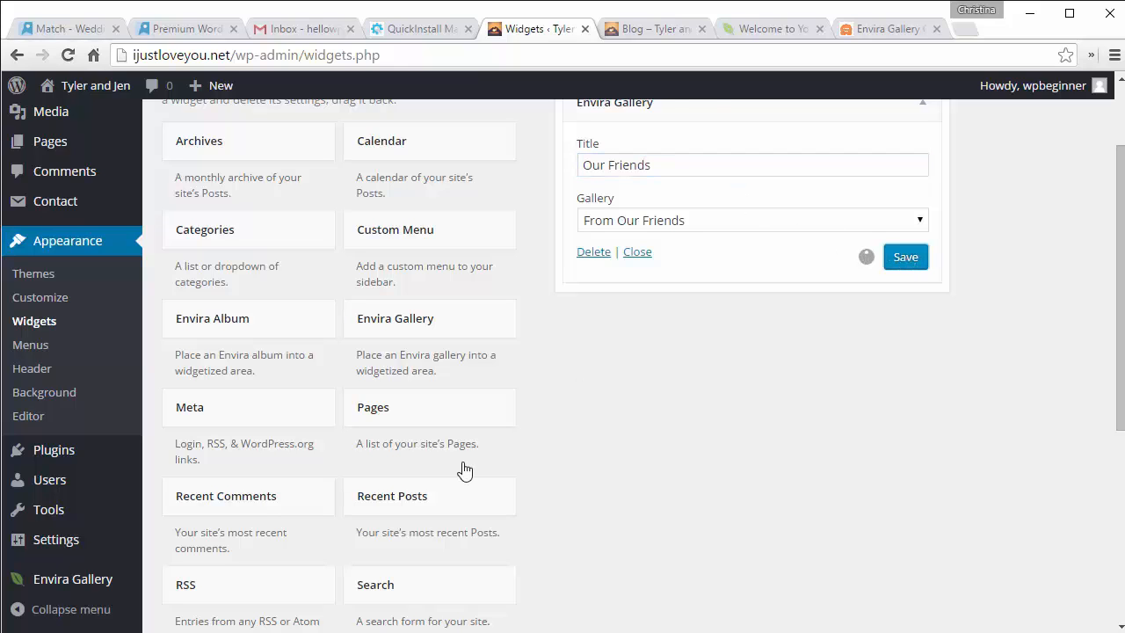
Step: Add a Custom Menu widget to the Main Sidebar below the gallery, leaving its menu unselected
scroll(527, 501, up, 2)
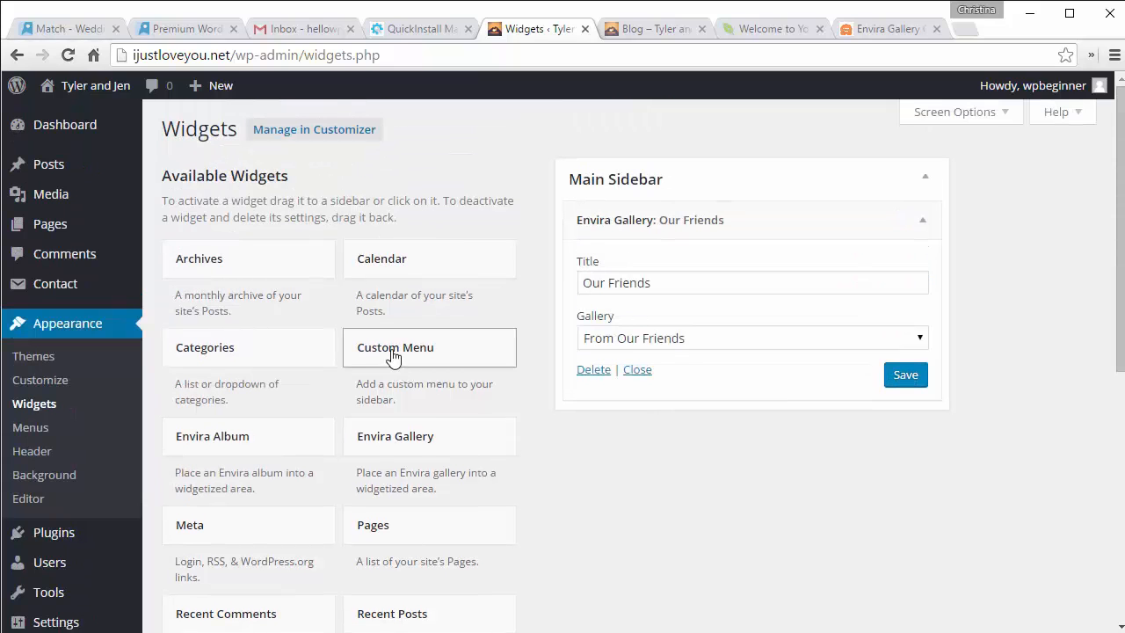
drag(393, 356, 642, 414)
scroll(642, 411, down, 2)
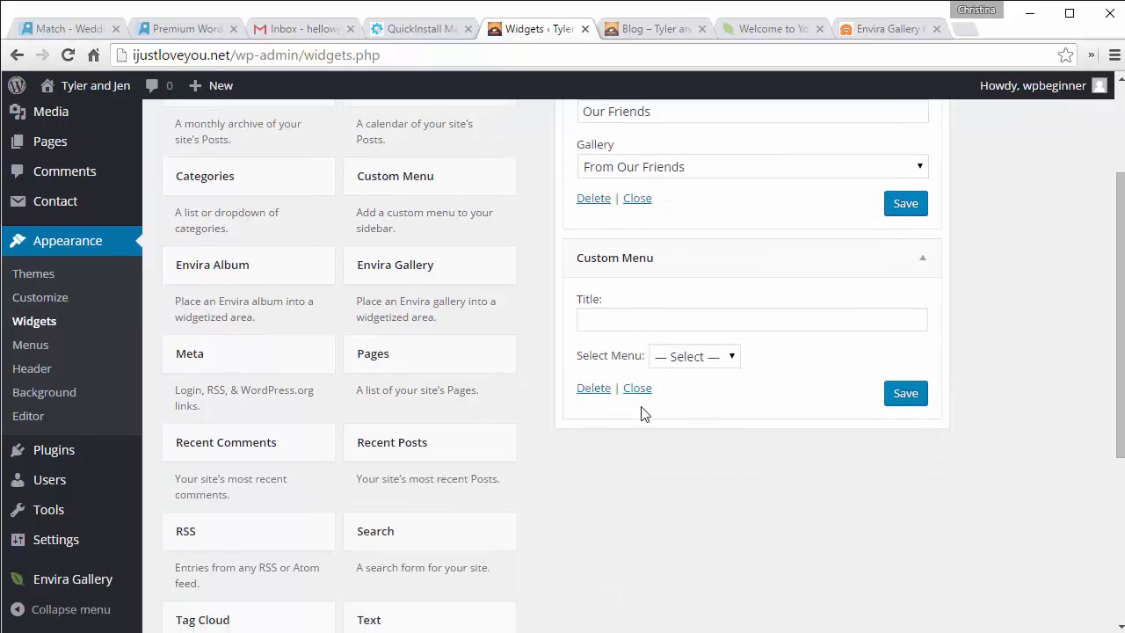
click(682, 367)
click(682, 371)
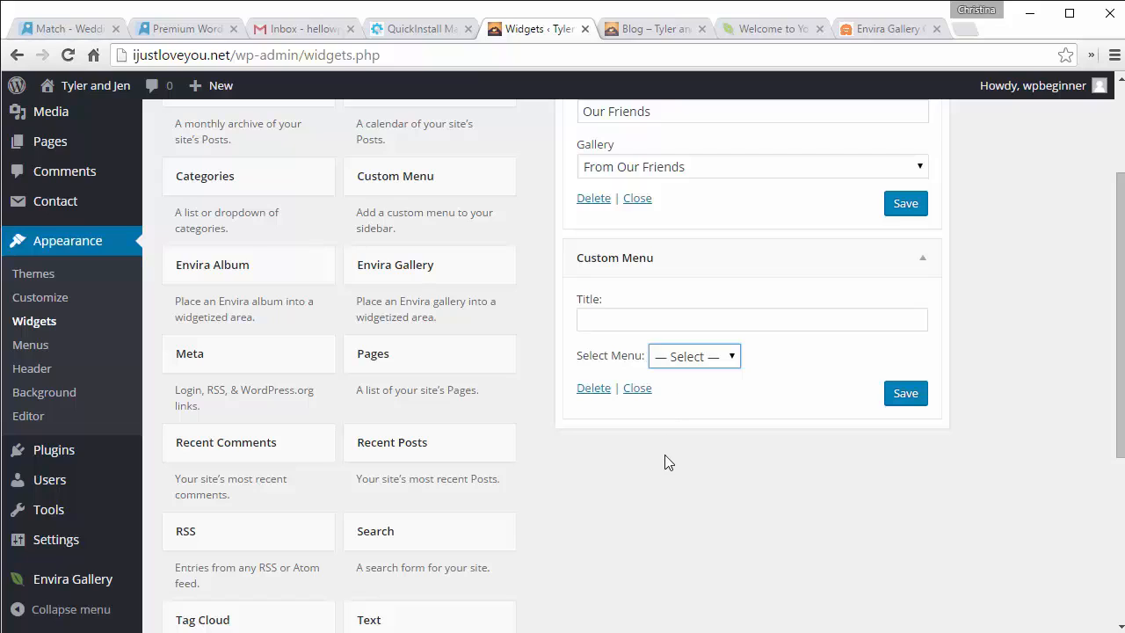
Step: Enter 'Who We Are' as the Custom Menu widget's title
click(611, 318)
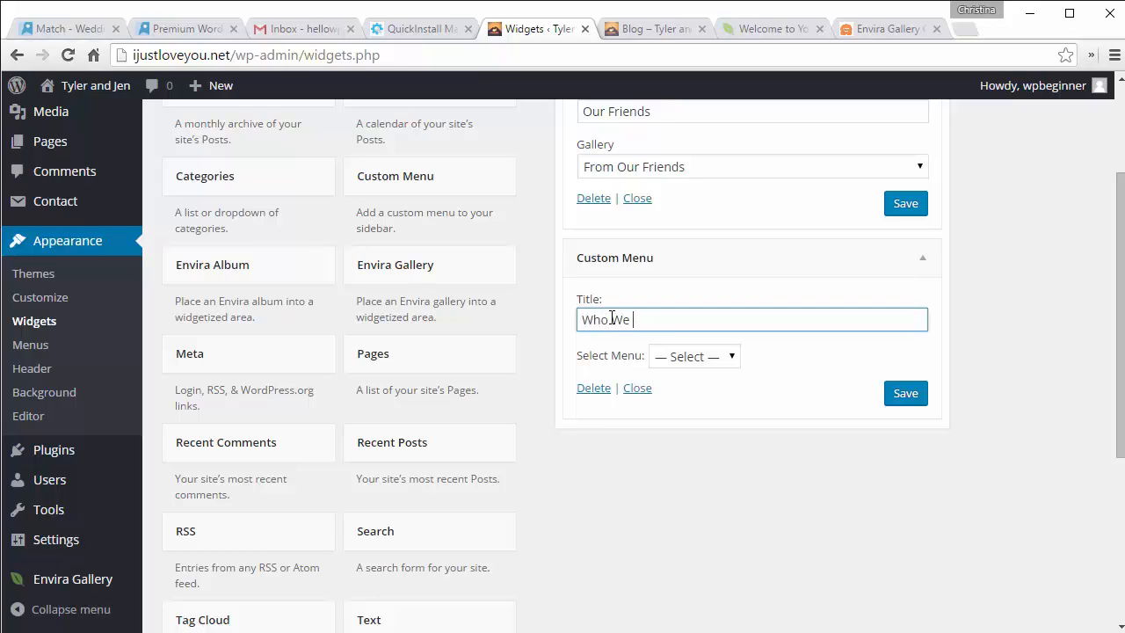
key(Return)
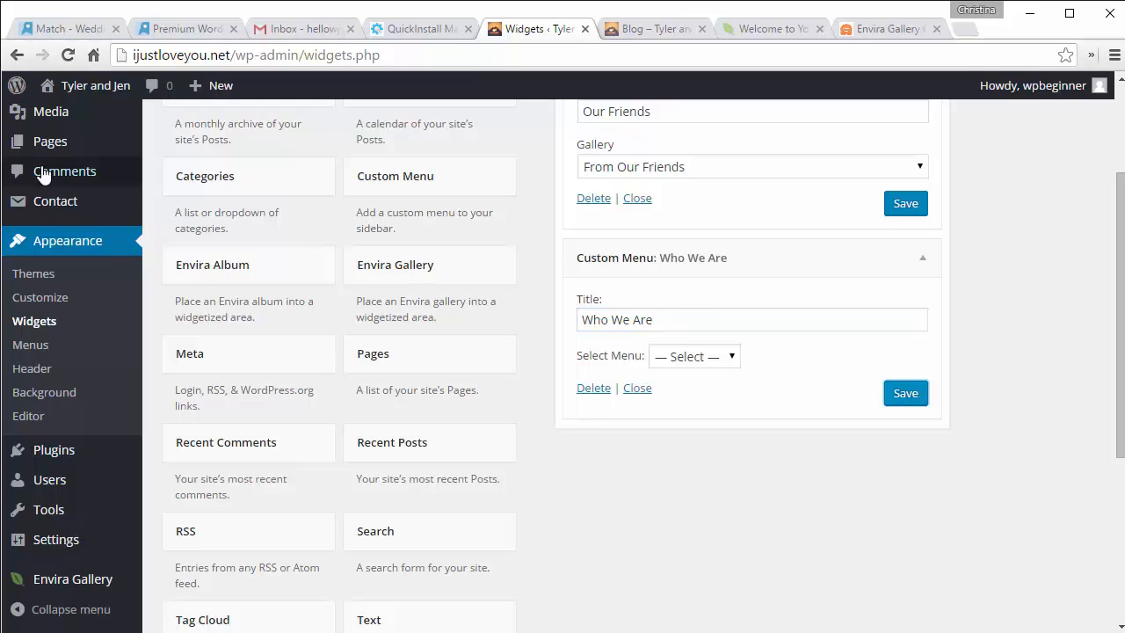
Step: Create and publish an empty page titled 'About Tyler'
mouse_move(62, 147)
click(177, 171)
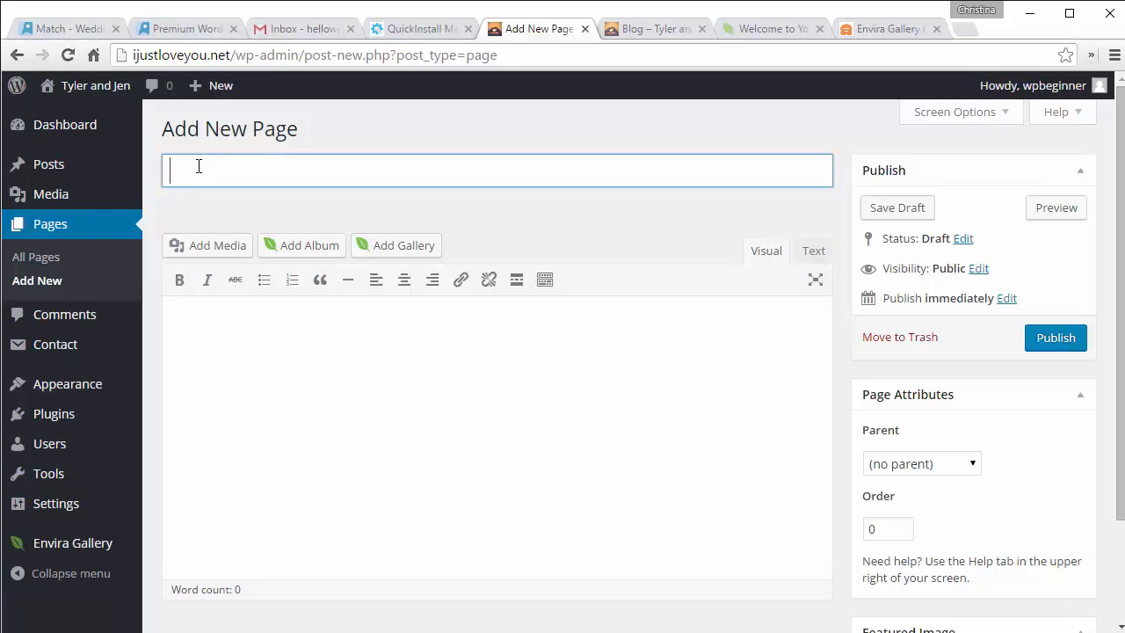
text(About Tyler)
click(1057, 336)
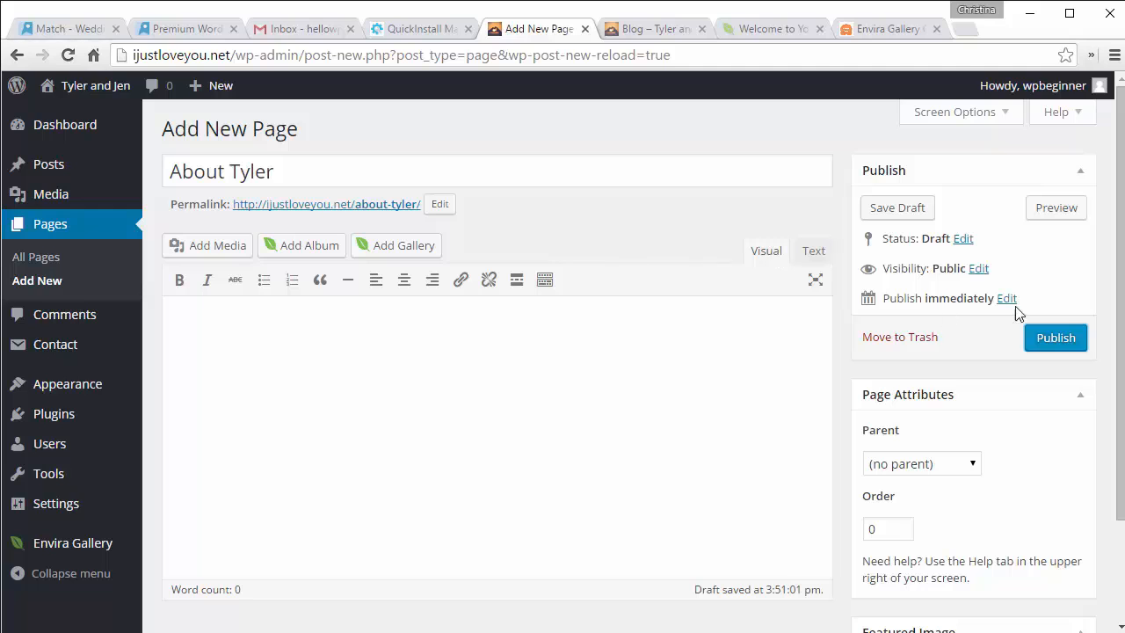
click(1065, 340)
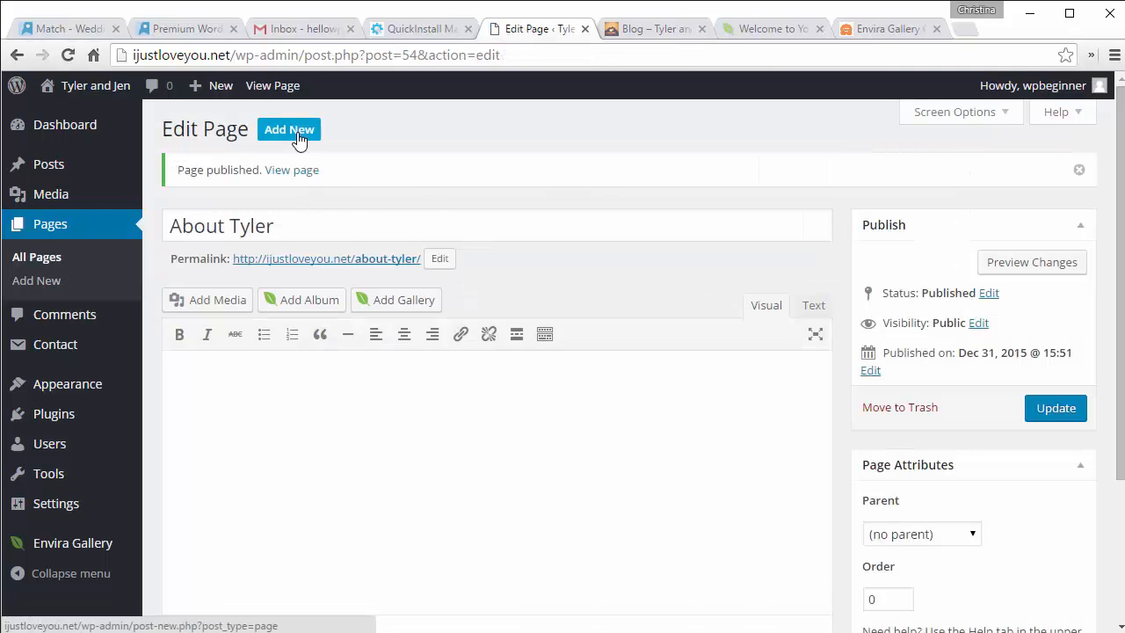
Step: Create and publish a second empty page titled 'About Jen'
click(297, 132)
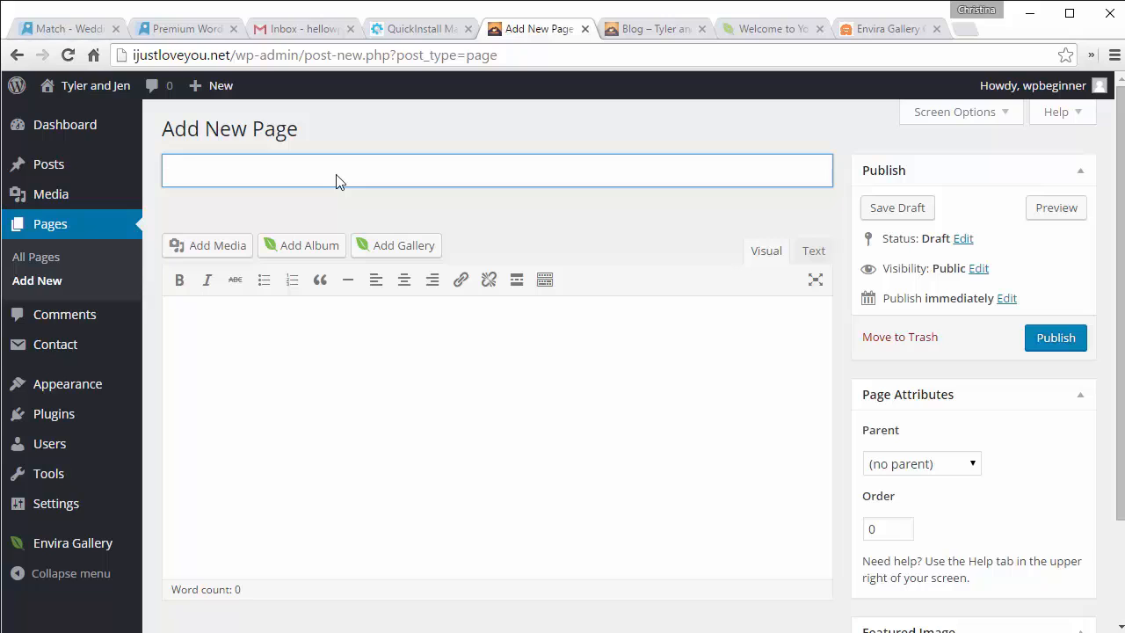
text(About Jen)
click(647, 397)
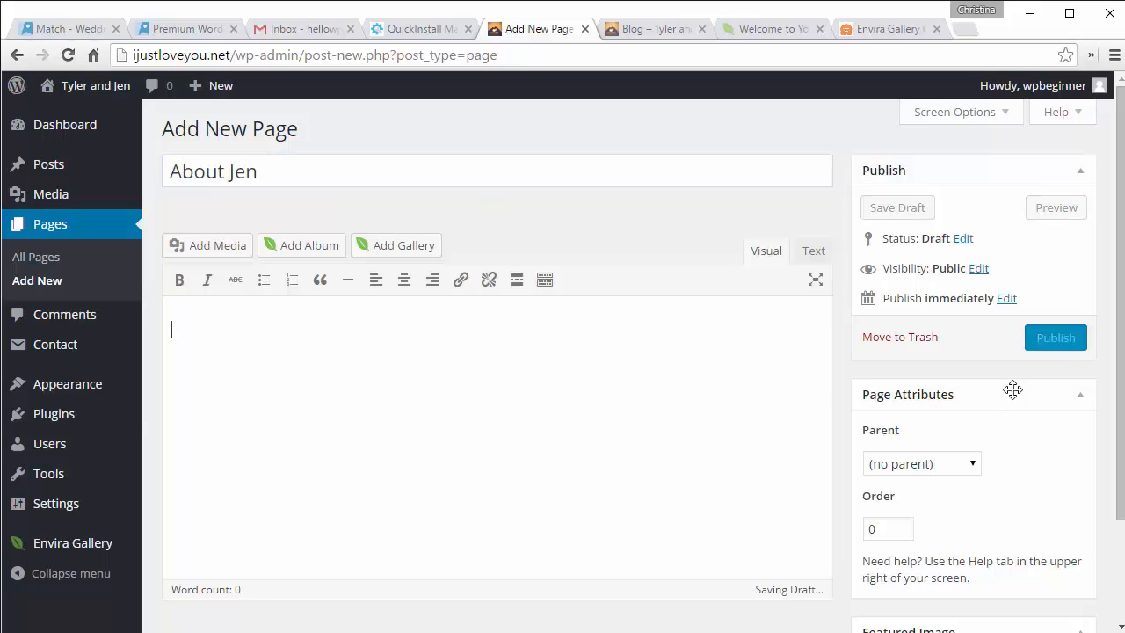
click(1066, 341)
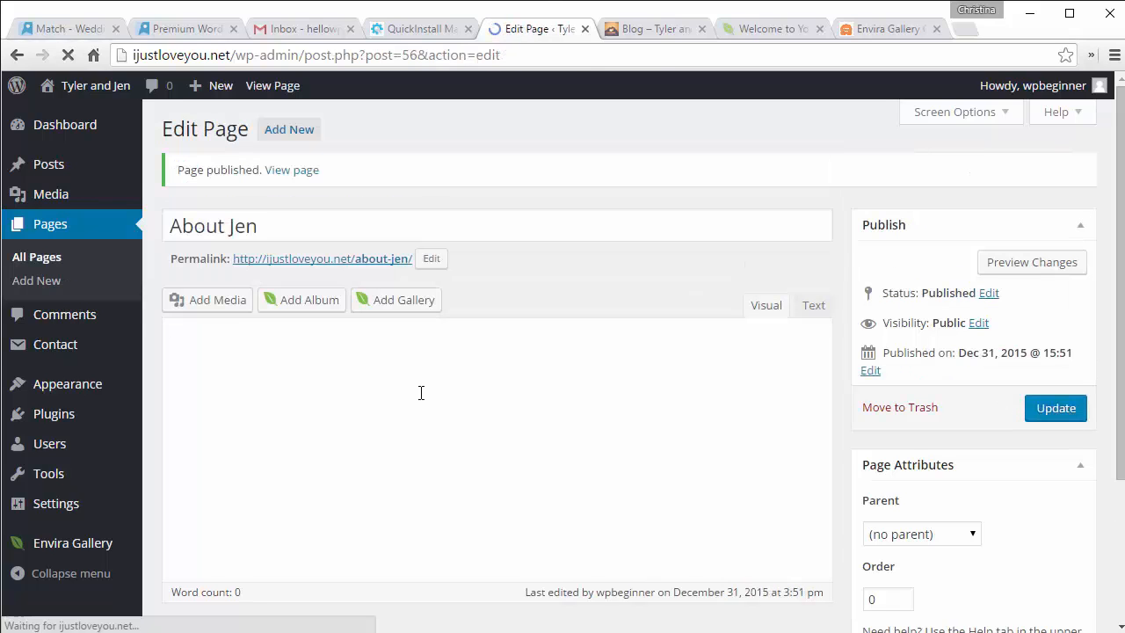
Step: Create a new navigation menu named 'Us'
mouse_move(58, 403)
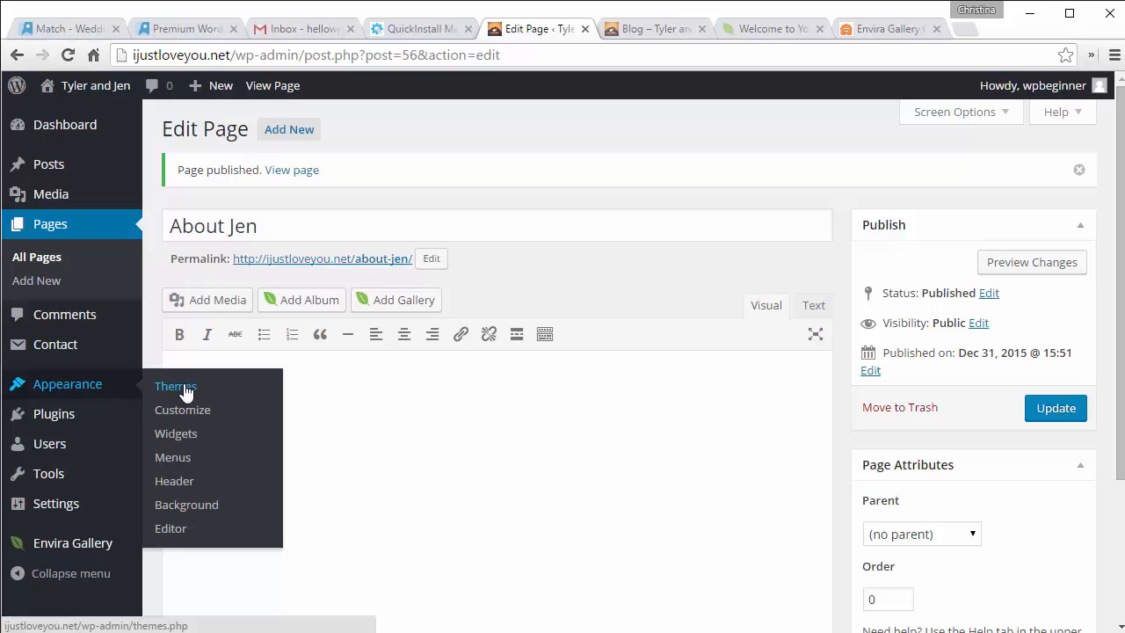
click(180, 465)
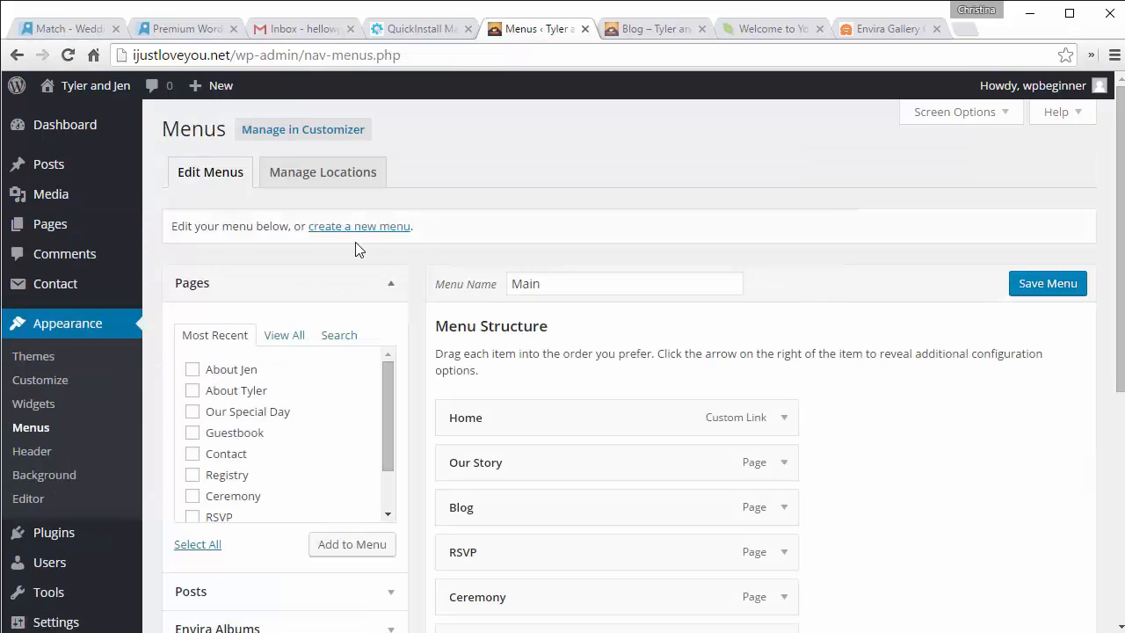
click(354, 227)
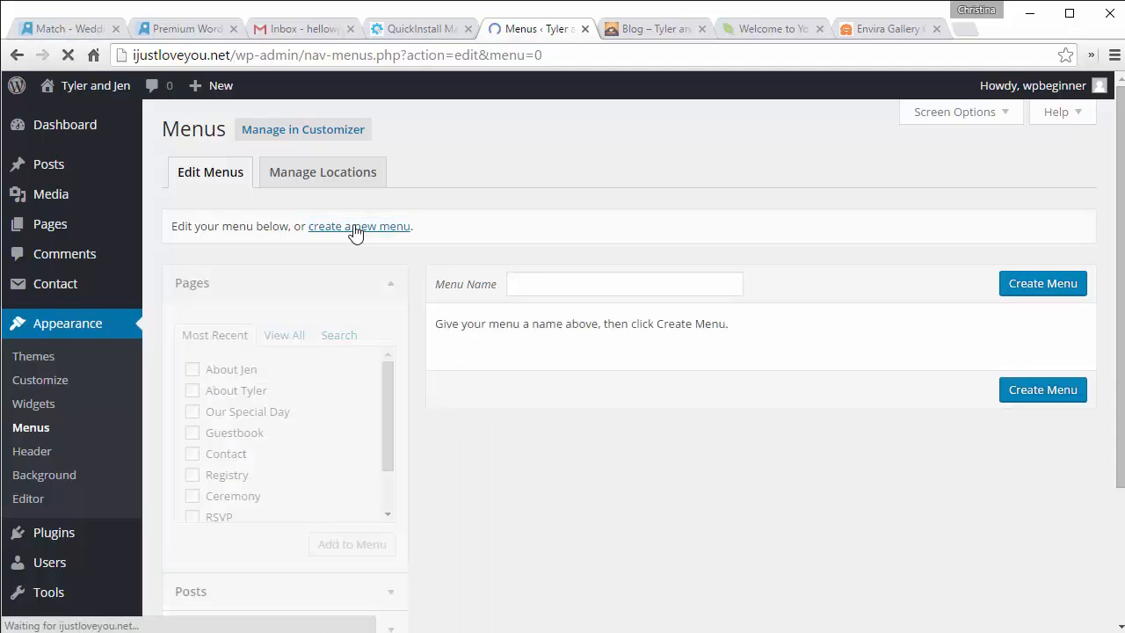
click(580, 283)
text(Us)
click(1041, 284)
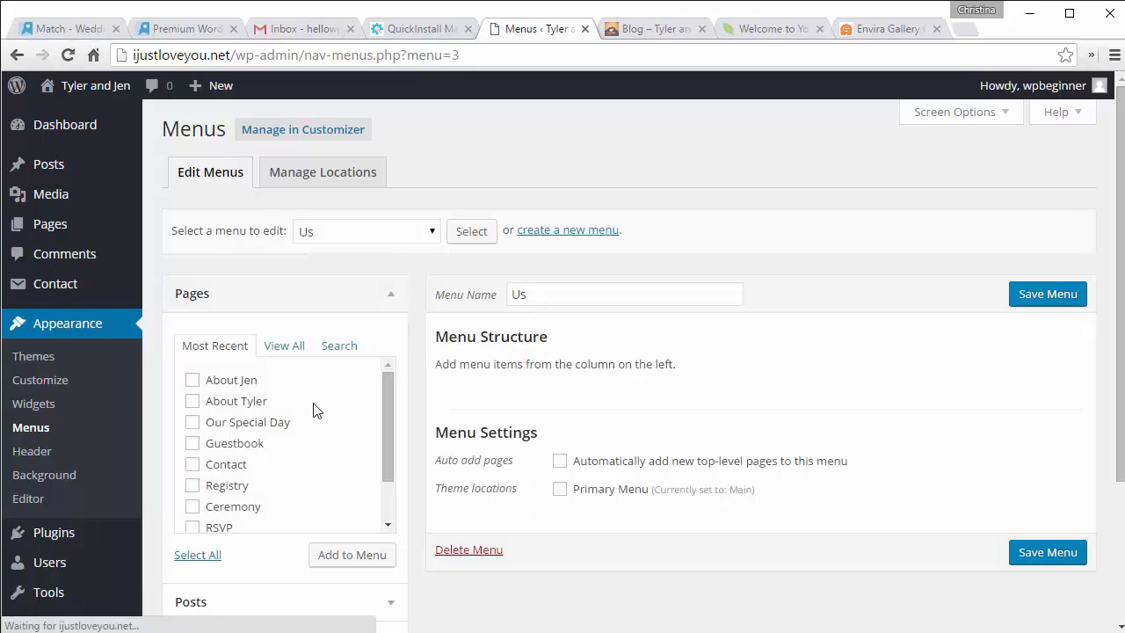
Step: Add the About Jen and About Tyler pages to the Us menu, save, and return to Widgets
click(193, 380)
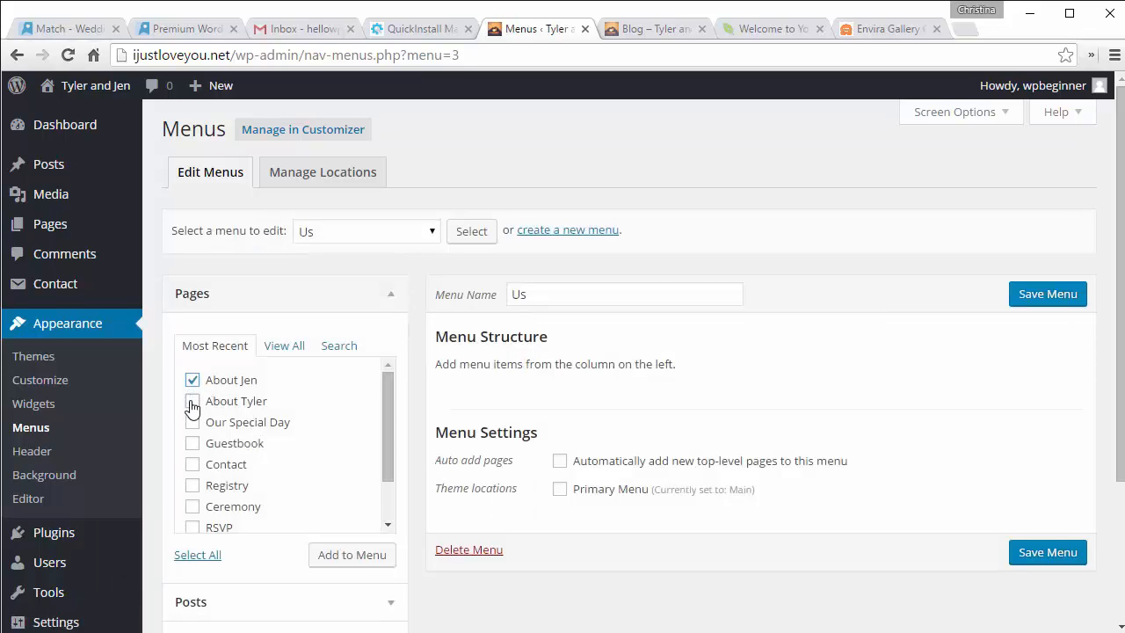
click(193, 402)
click(351, 561)
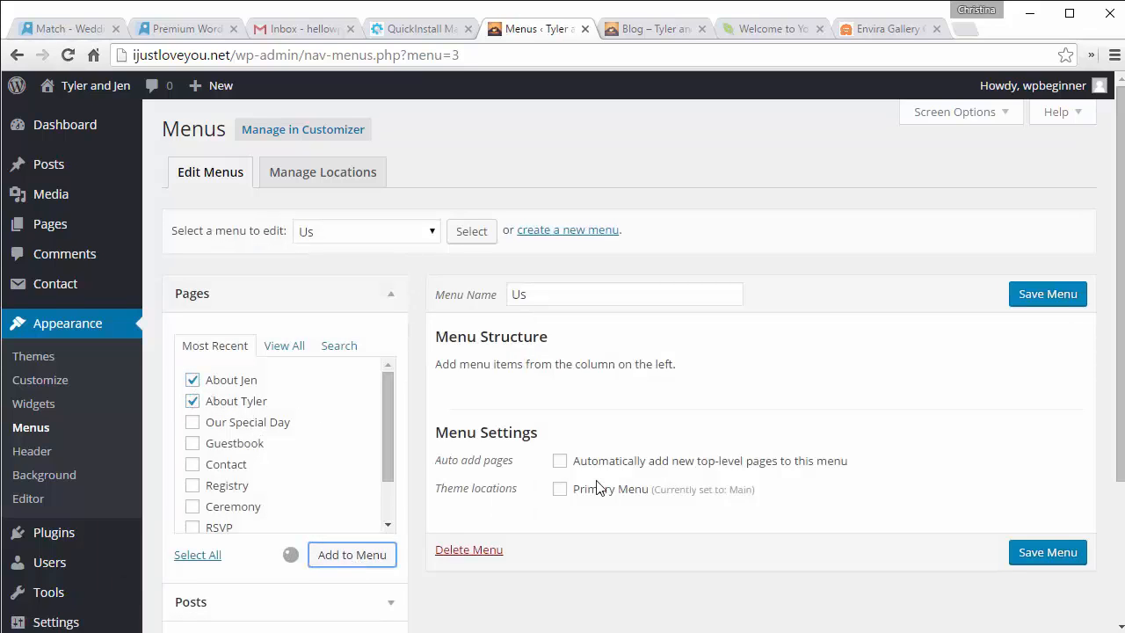
click(1054, 295)
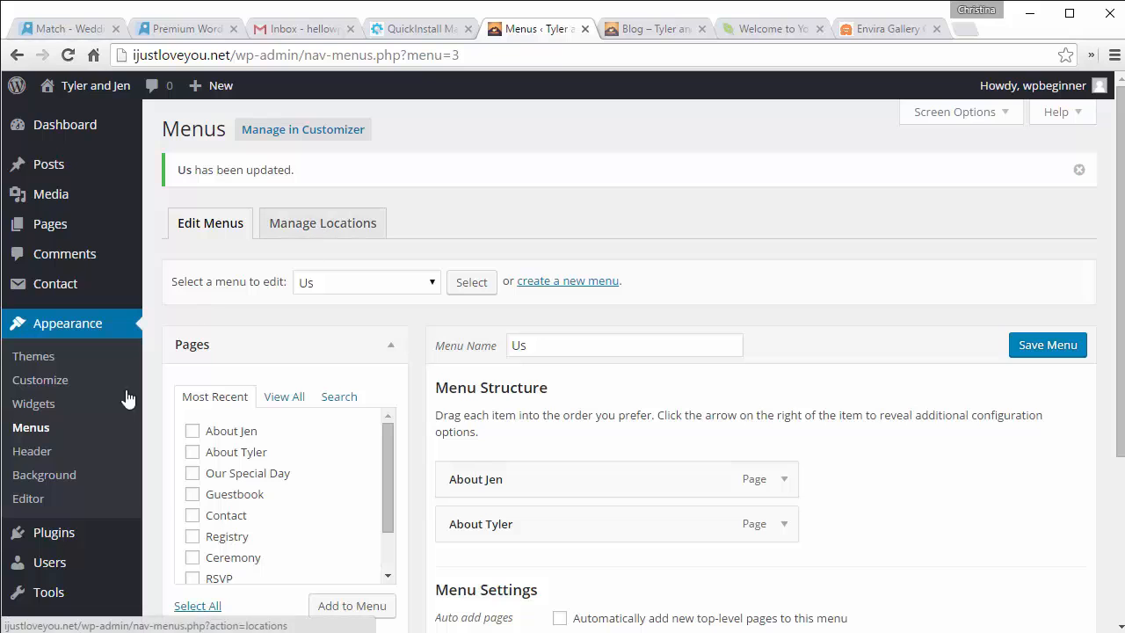
click(34, 406)
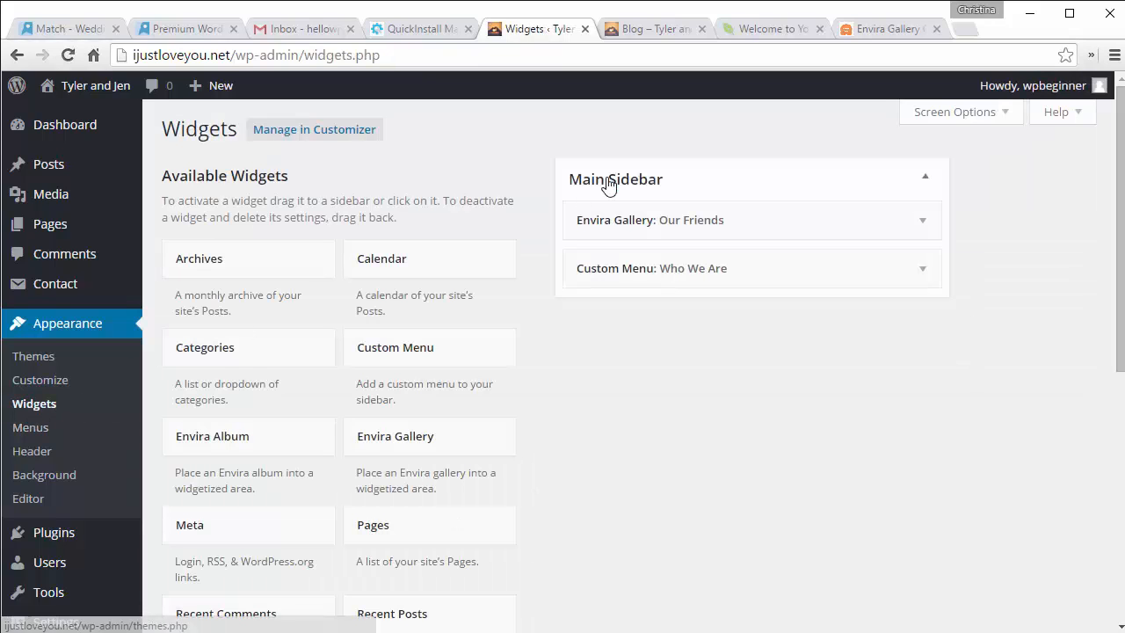
Step: Set the Who We Are Custom Menu widget to show the 'Us' menu and save the widget
click(736, 266)
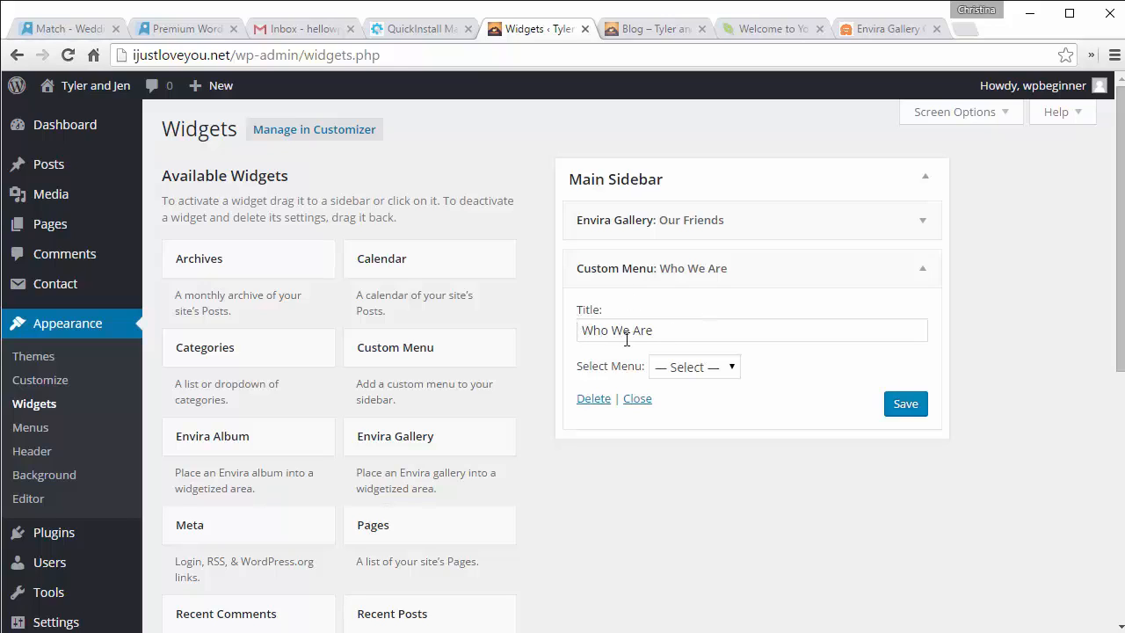
click(692, 369)
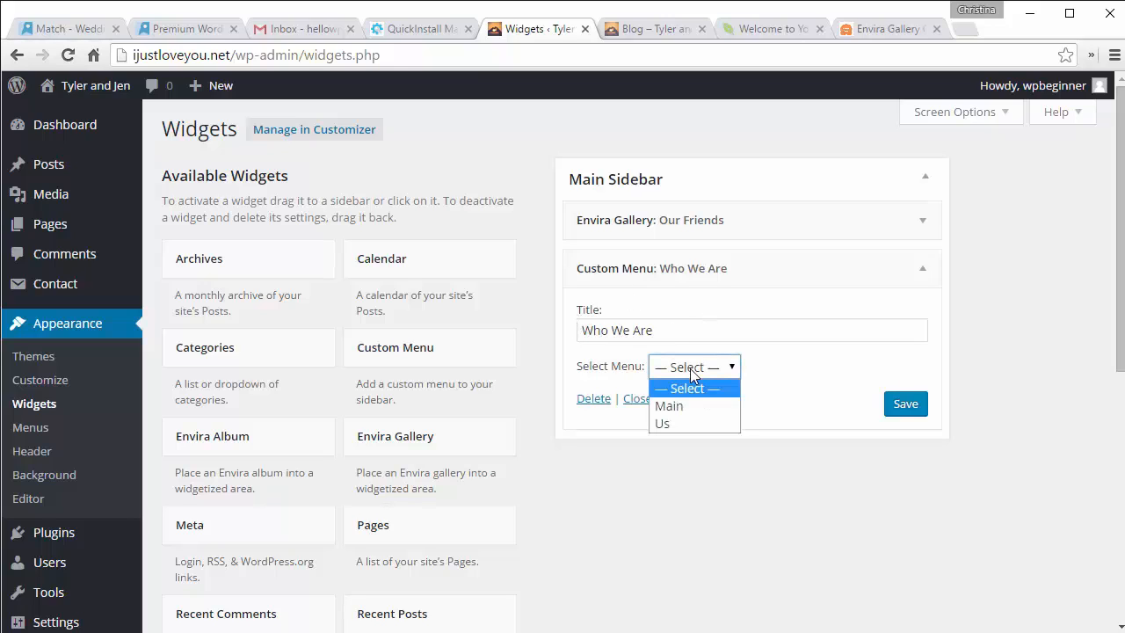
click(660, 421)
click(905, 404)
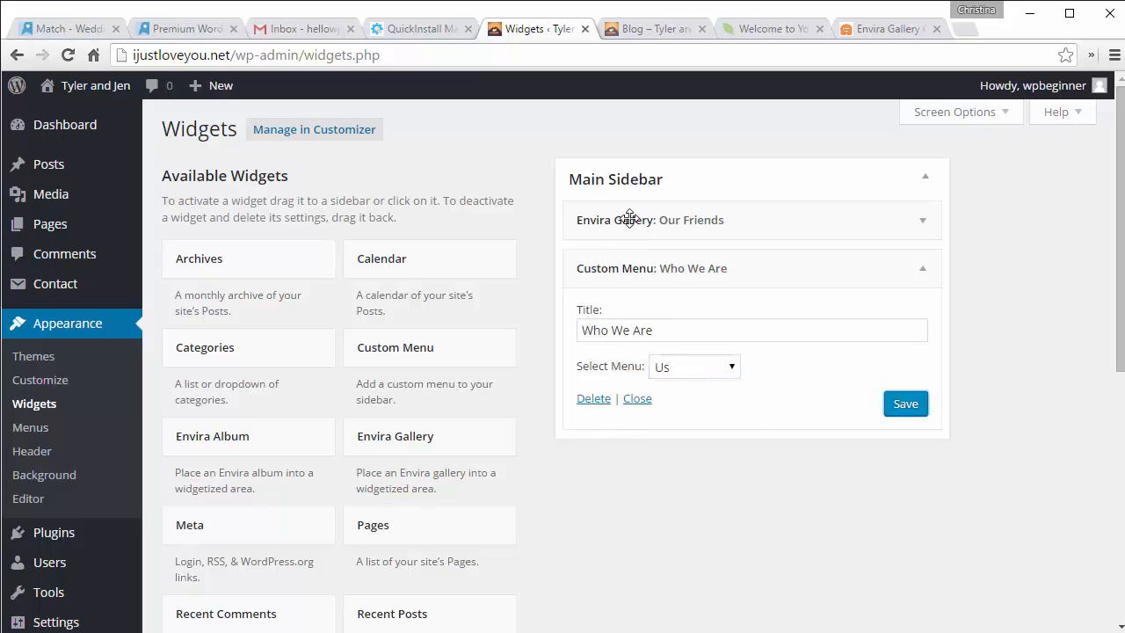
Step: Reload the live blog and preview the first photo in the Our Friends gallery
click(628, 32)
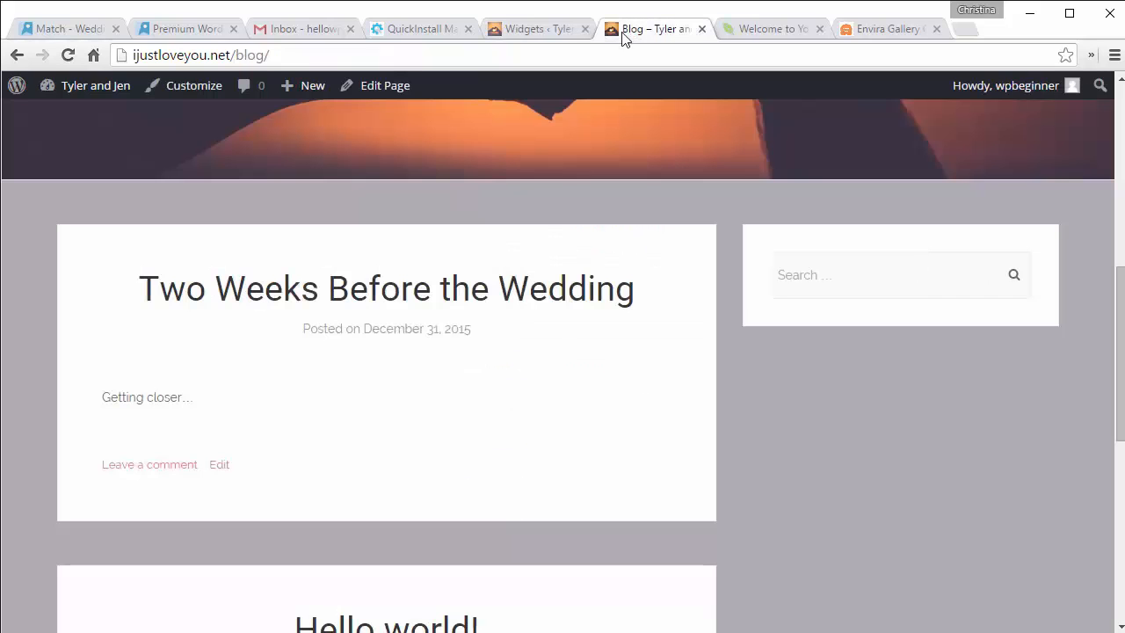
click(71, 53)
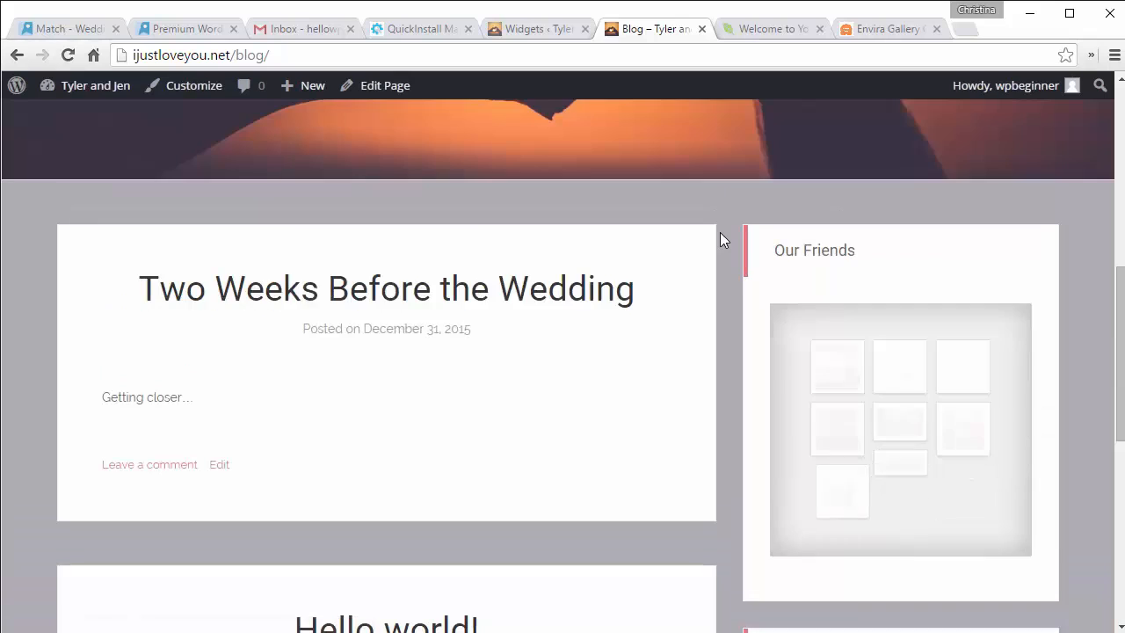
scroll(726, 248, down, 1)
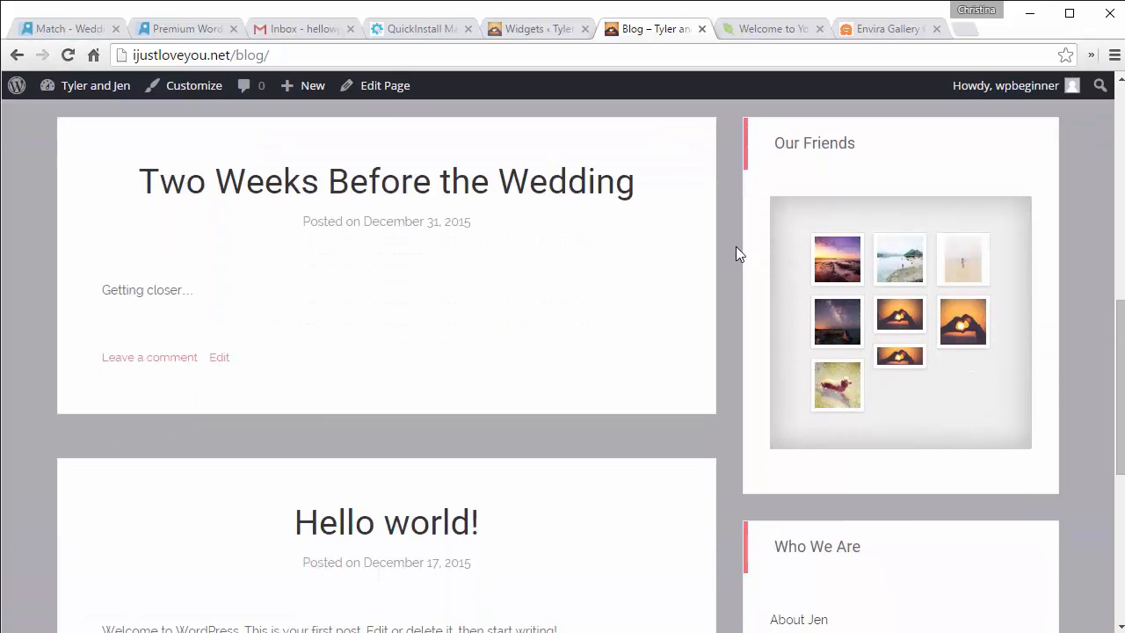
click(836, 268)
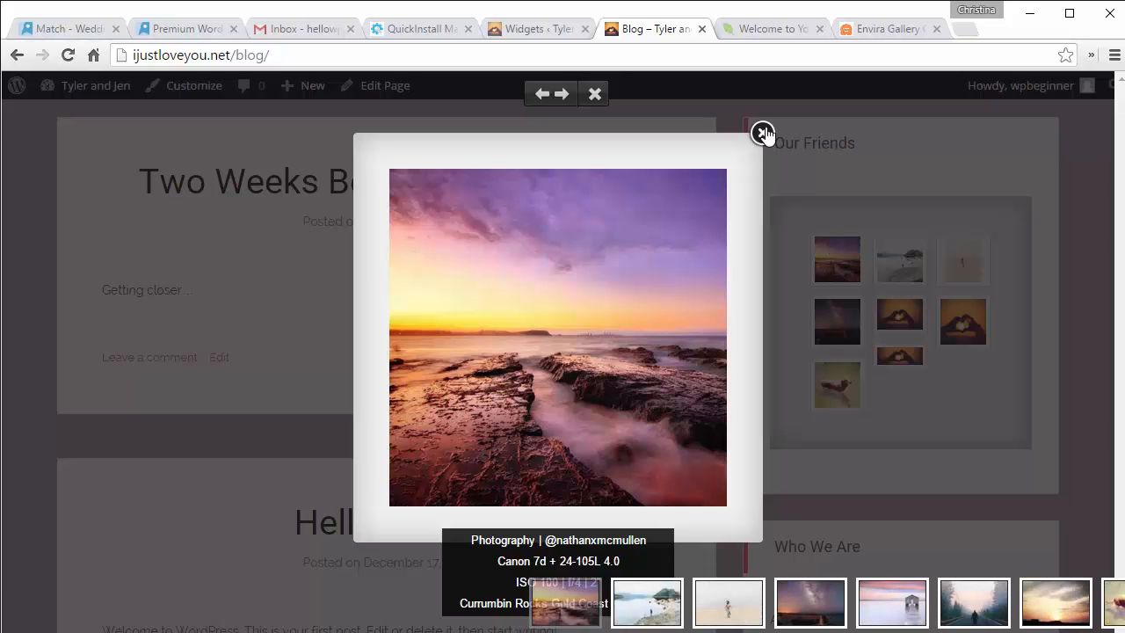
click(763, 133)
Step: Follow the sidebar's About Jen and About Tyler links, then return to the home page
scroll(735, 161, down, 2)
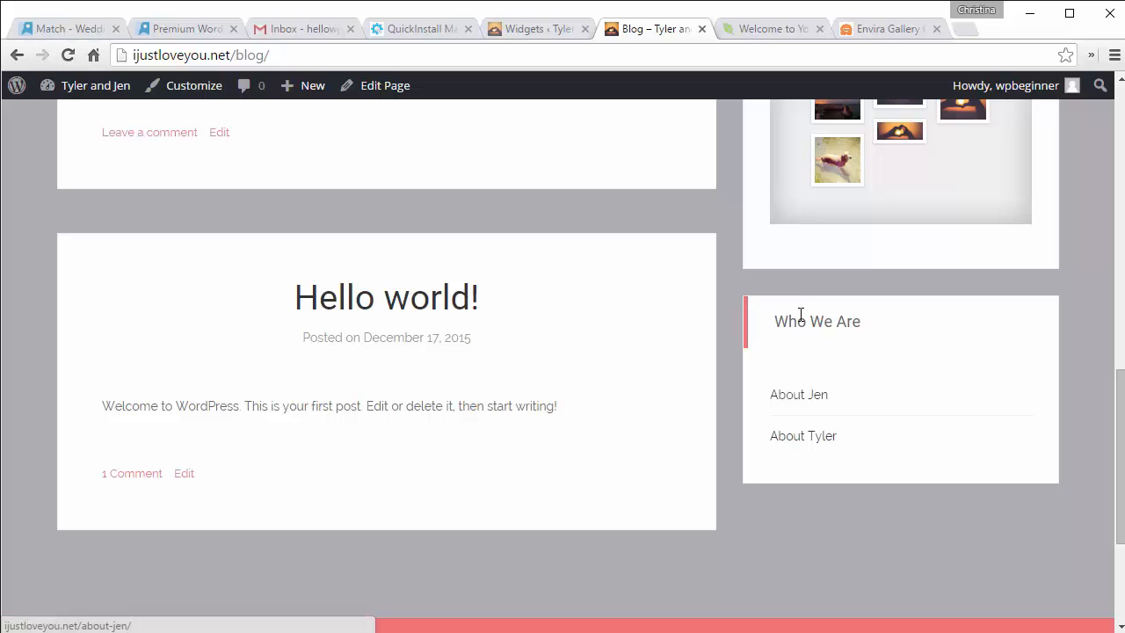
click(800, 404)
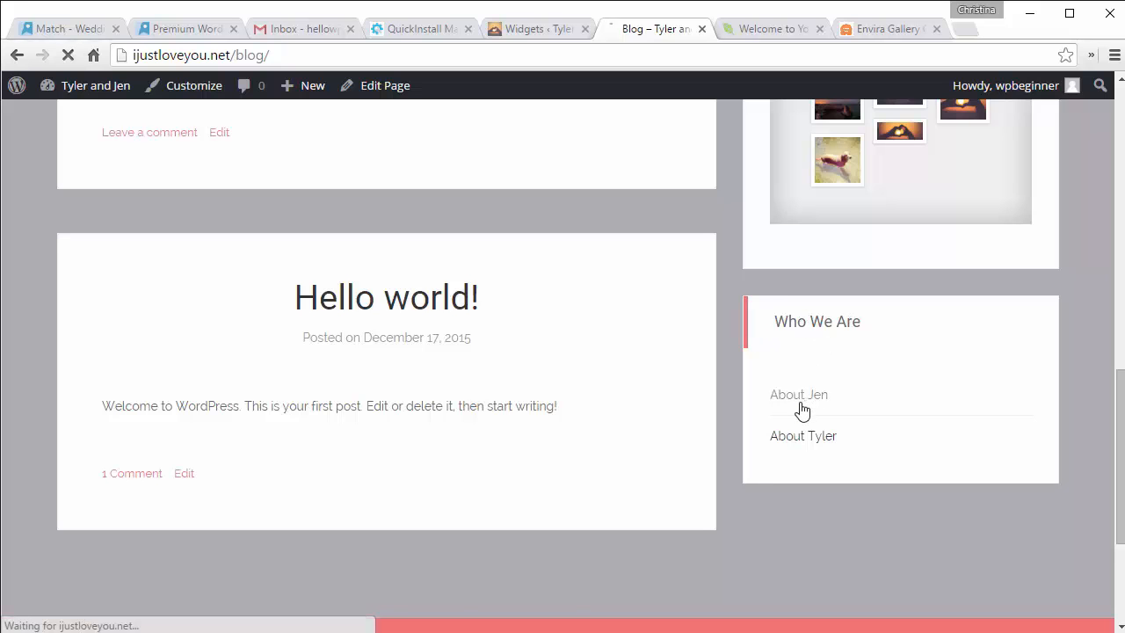
scroll(609, 383, down, 5)
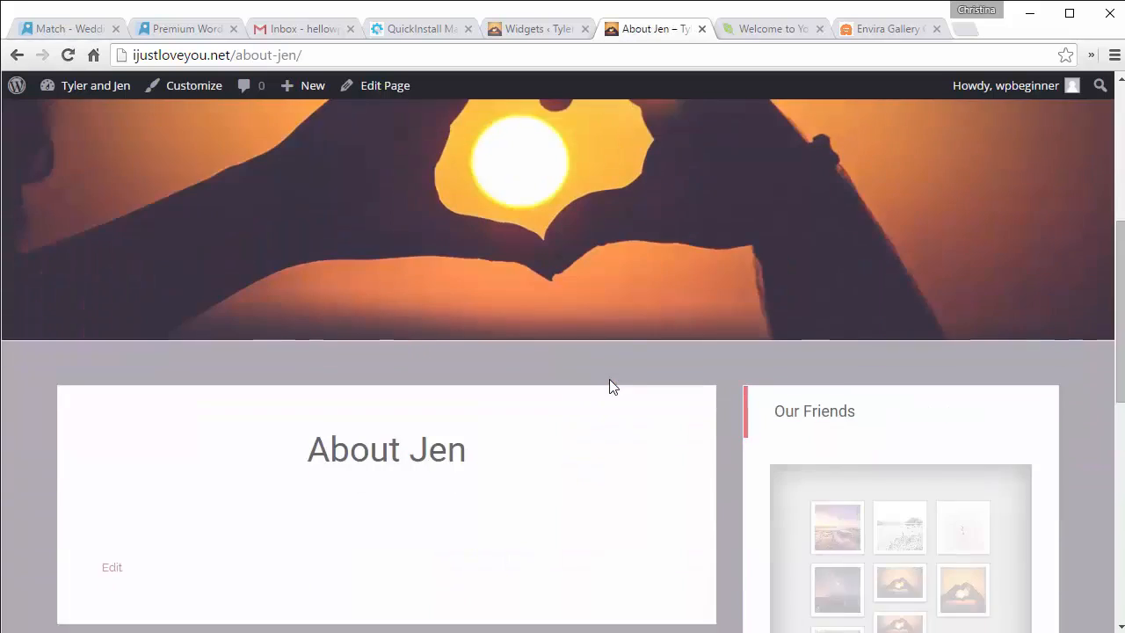
scroll(358, 402, down, 5)
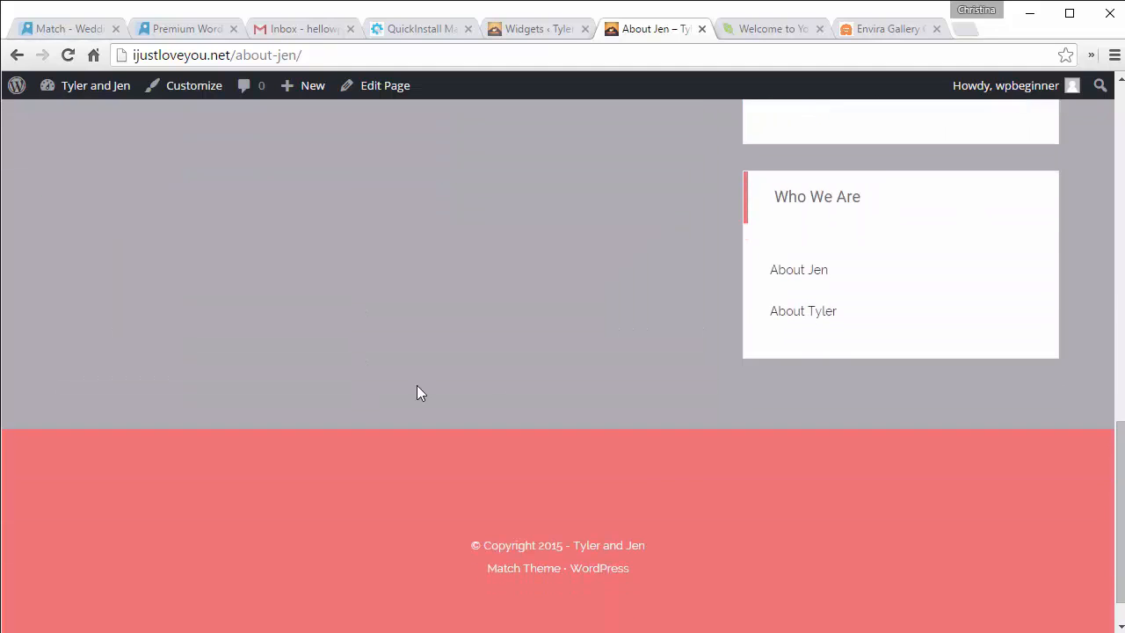
click(800, 318)
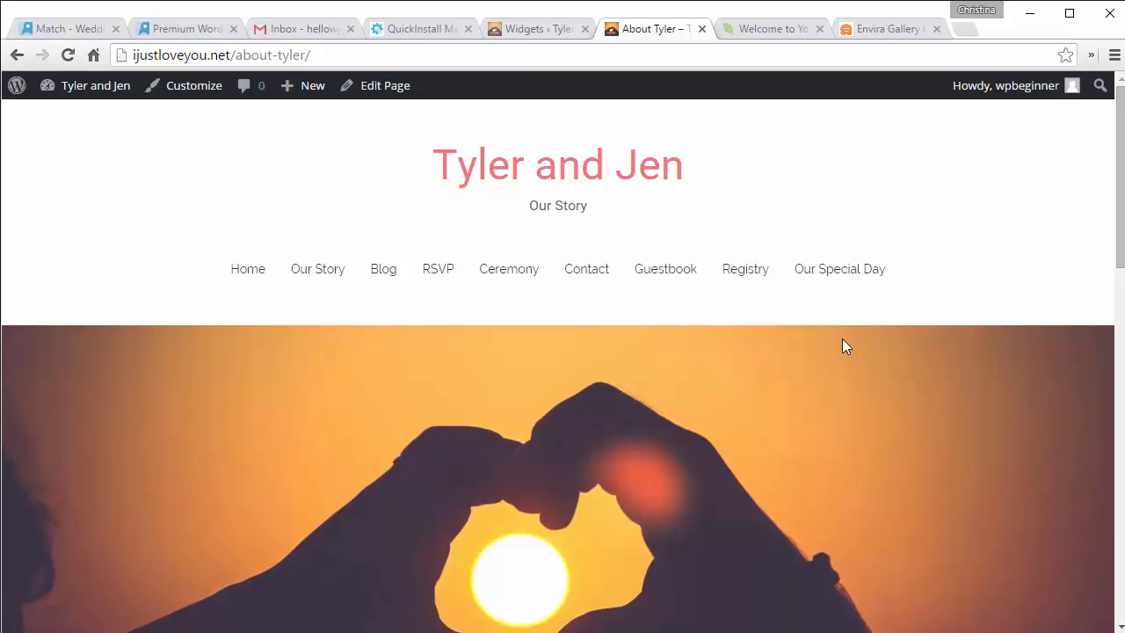
scroll(841, 342, down, 8)
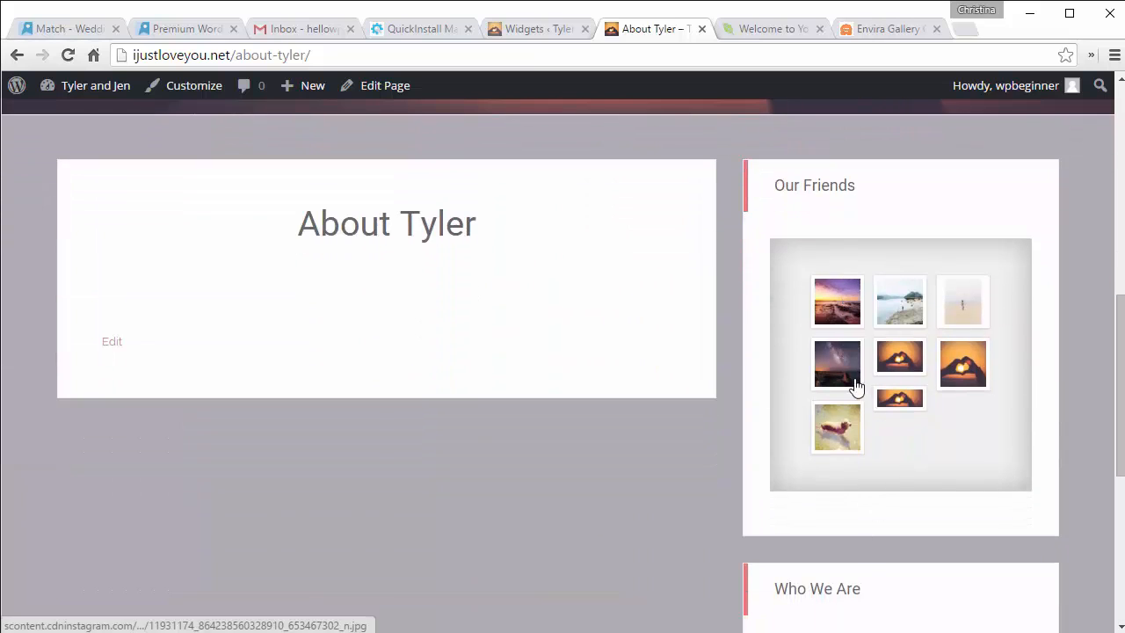
scroll(856, 386, up, 10)
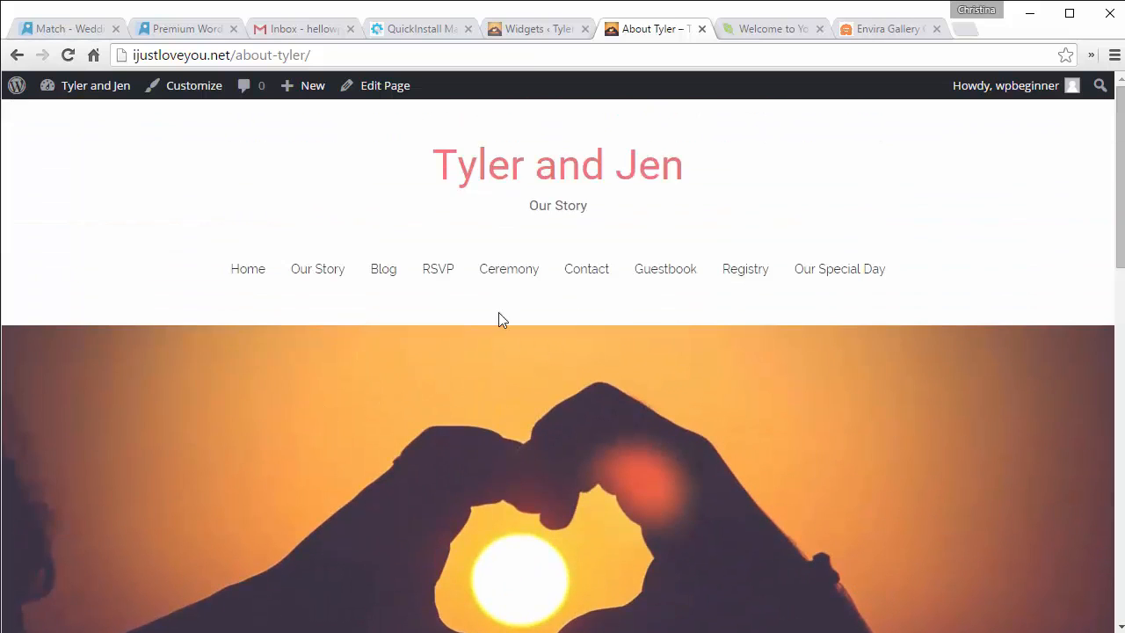
click(523, 178)
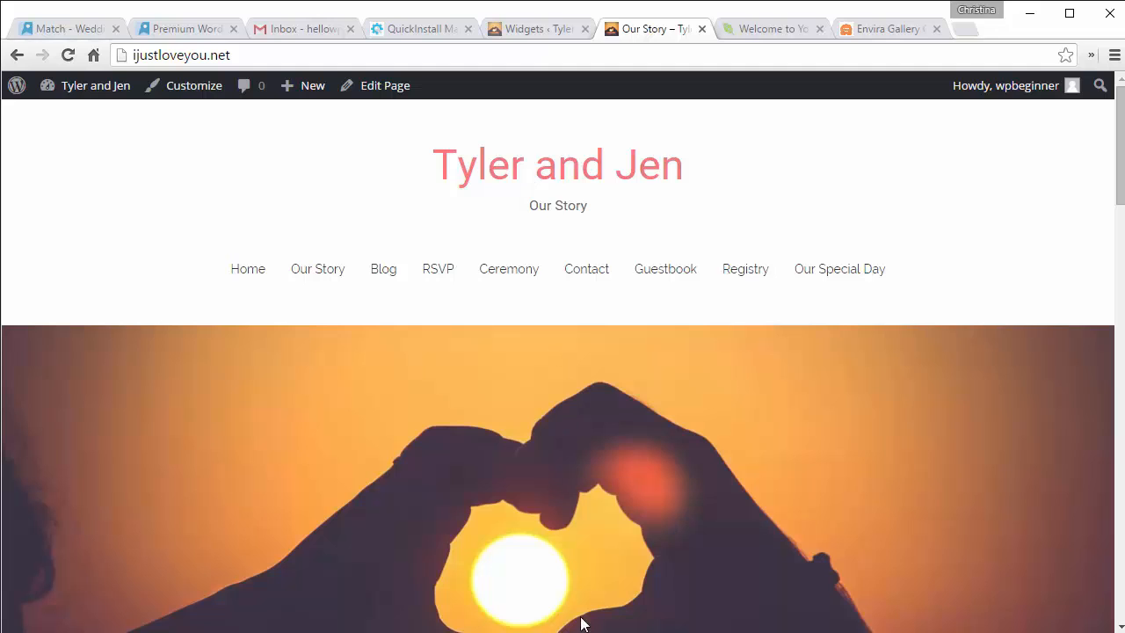
Step: Restore the Notepad checklist and put the caret at the end of the last step
mouse_move(581, 632)
click(581, 571)
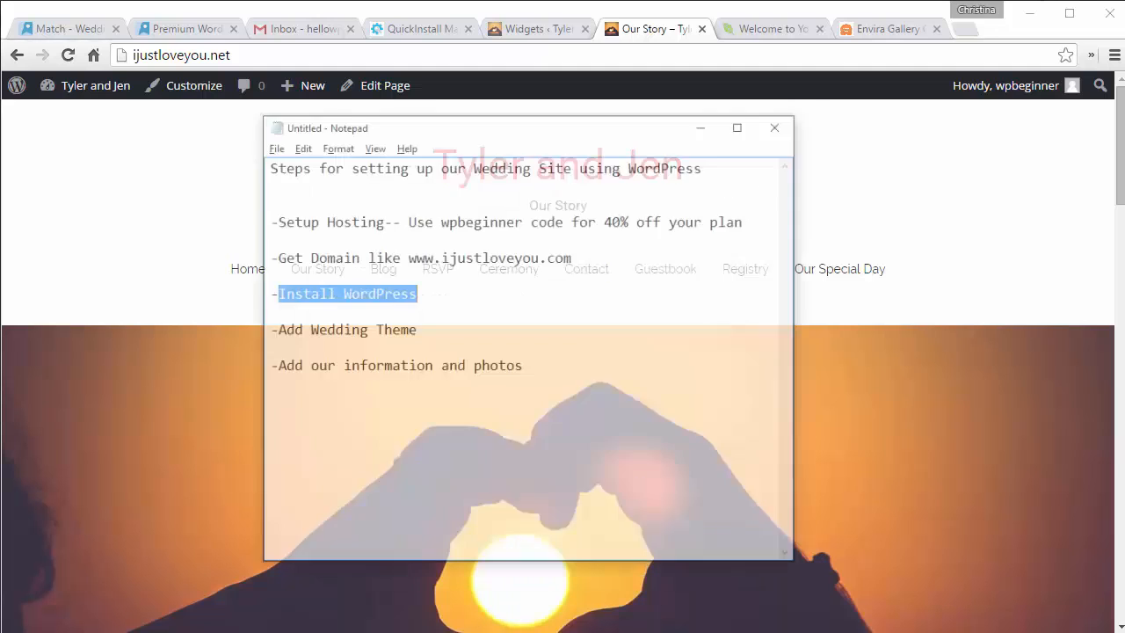
click(396, 296)
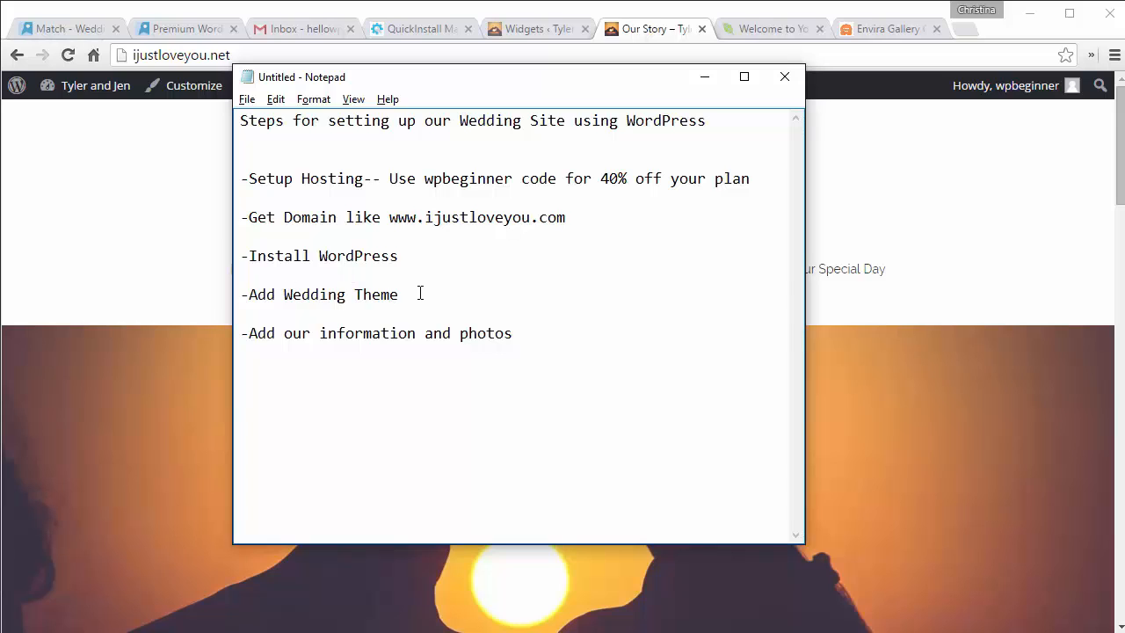
click(525, 327)
drag(525, 327, 254, 335)
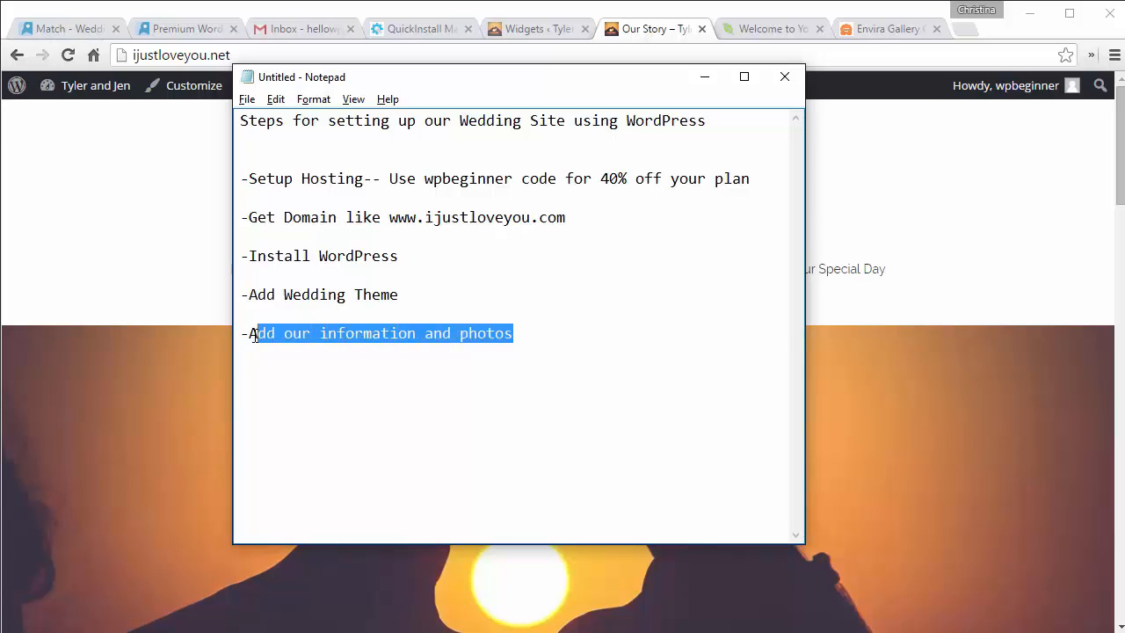
click(516, 336)
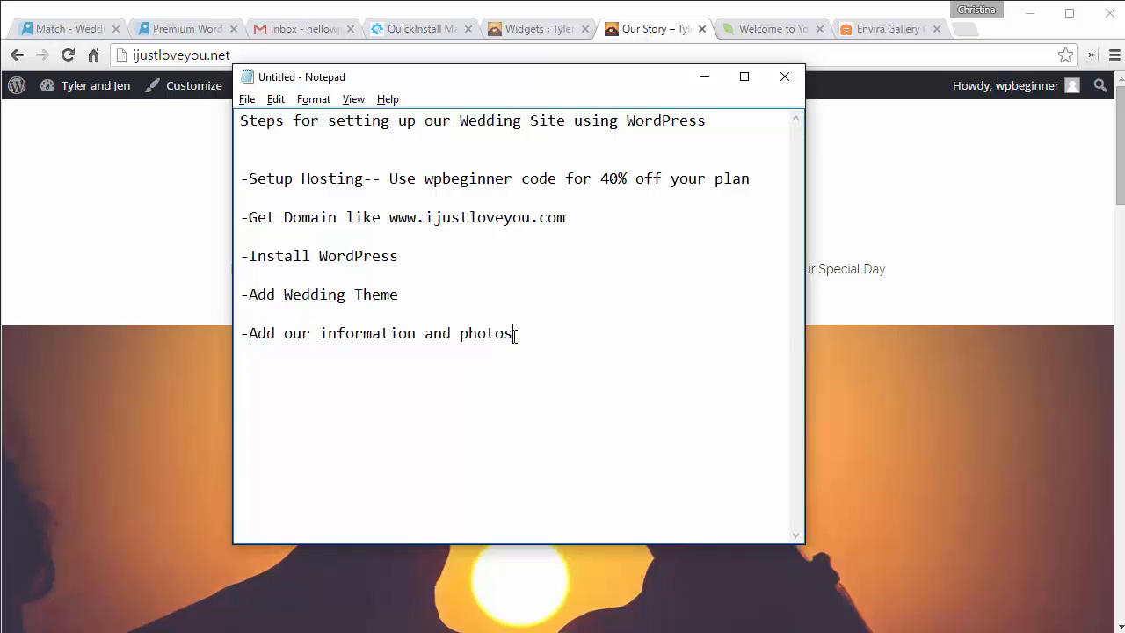
Step: Add an '-Added plugins' section listing Envira Gallery, Imsanity and Contact Form
key(Return)
key(Return)
text(-Added plugins)
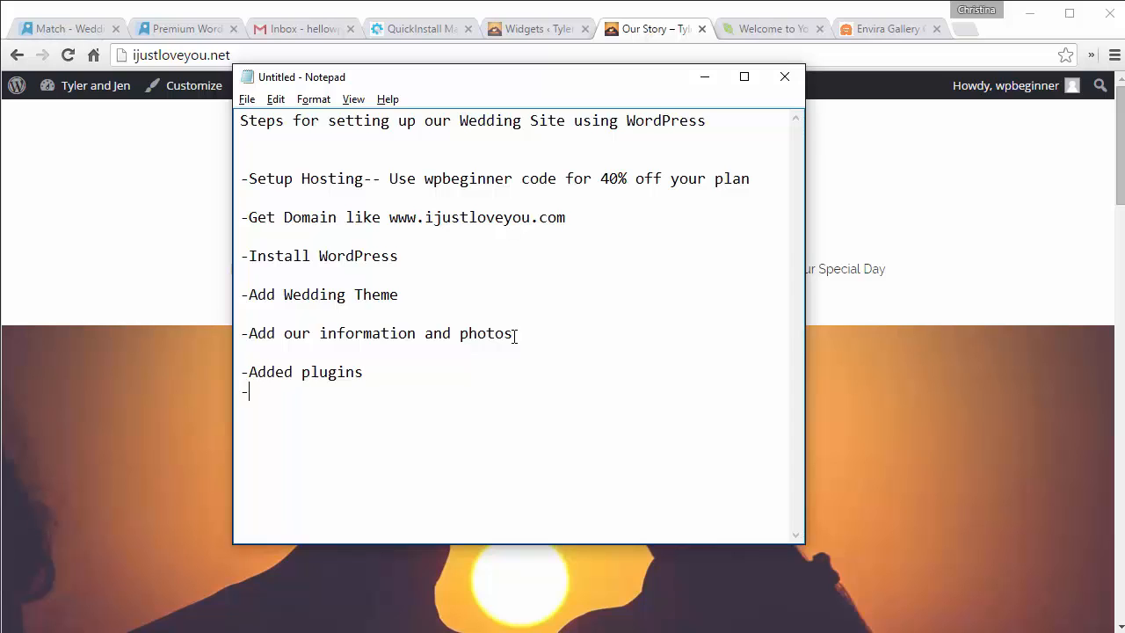
text(Envira Gallery -)
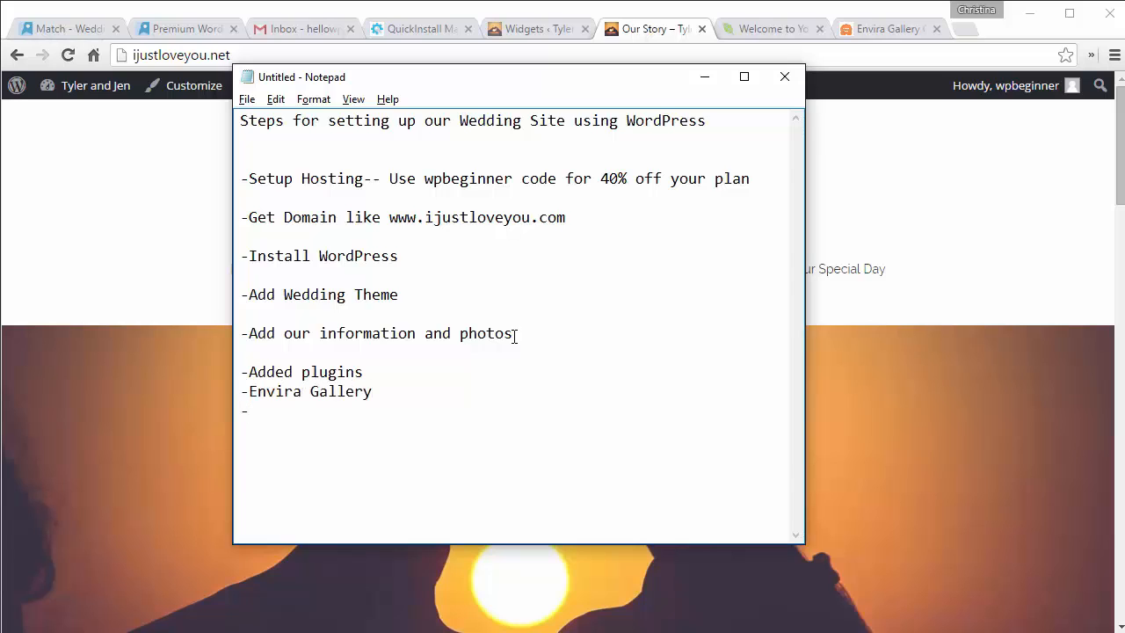
text(Imsanity)
text(onta)
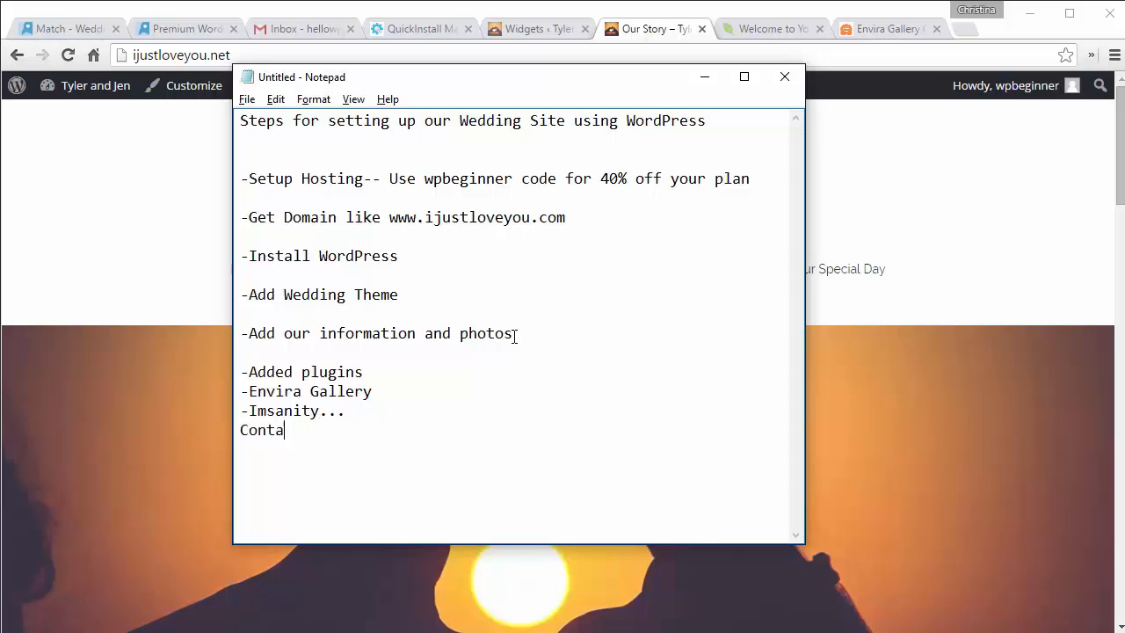
text(ct Form)
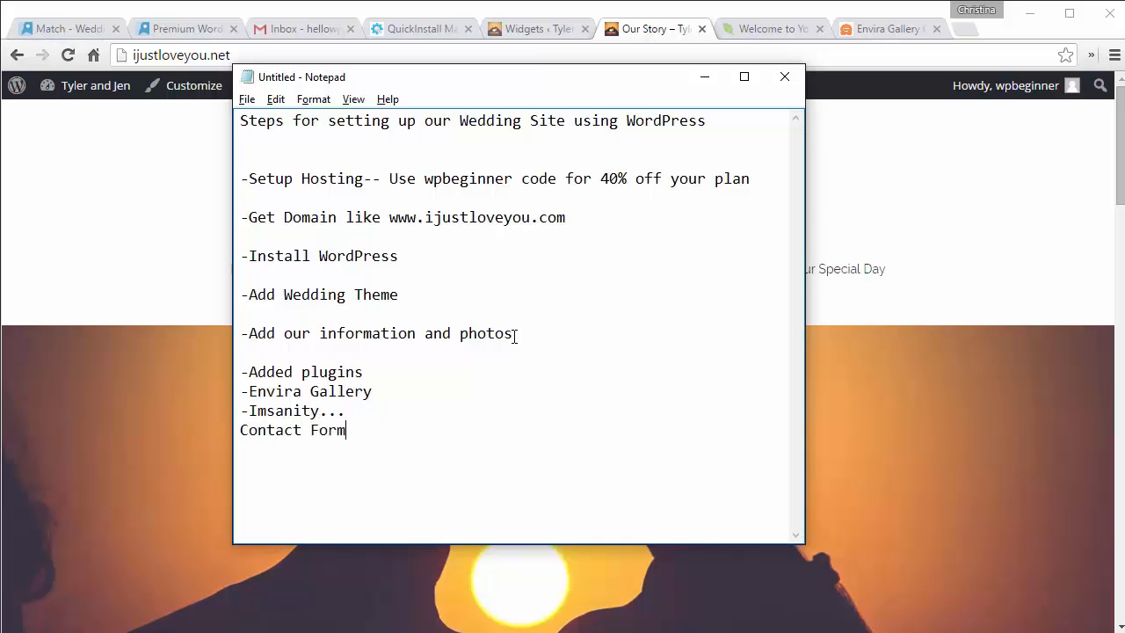